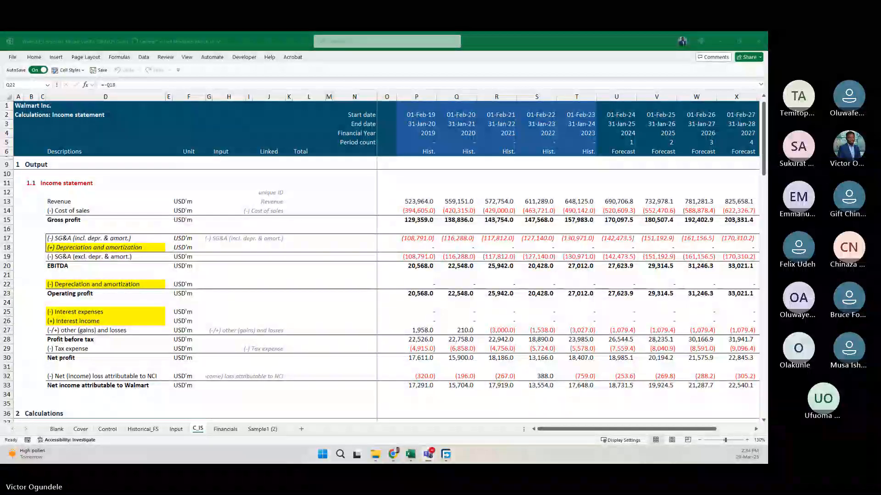
pyautogui.click(329, 313)
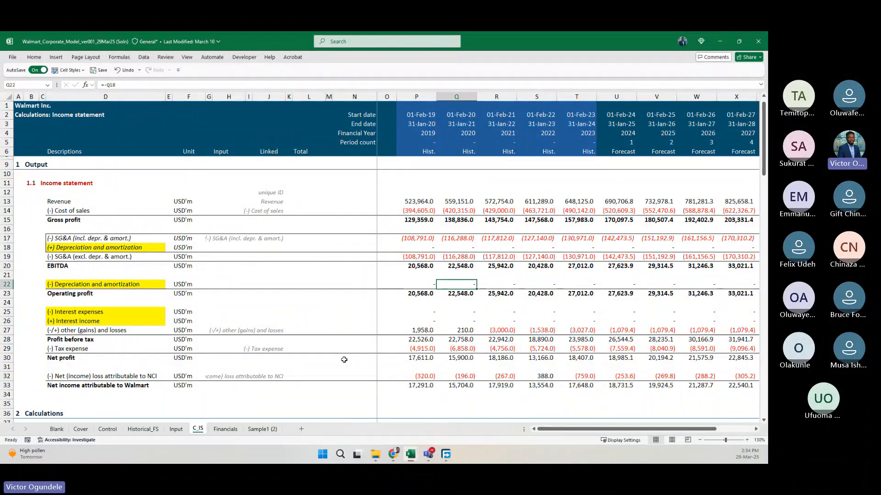
pyautogui.click(123, 248)
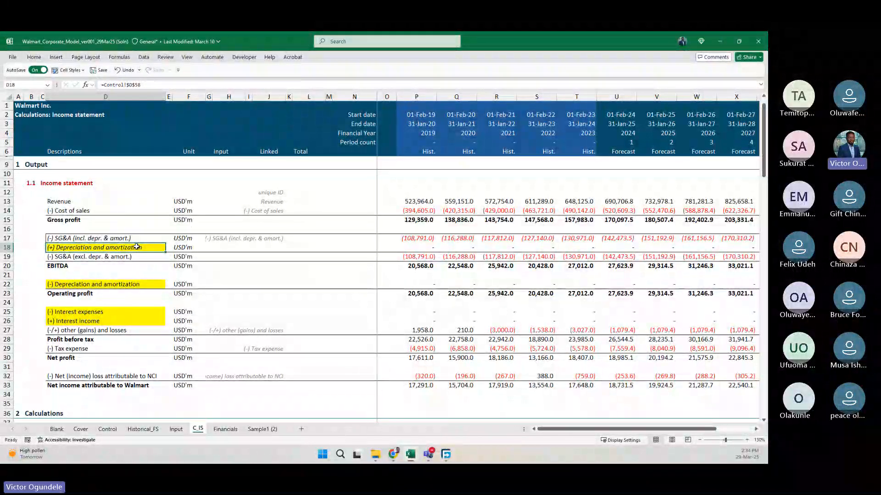
pyautogui.click(254, 270)
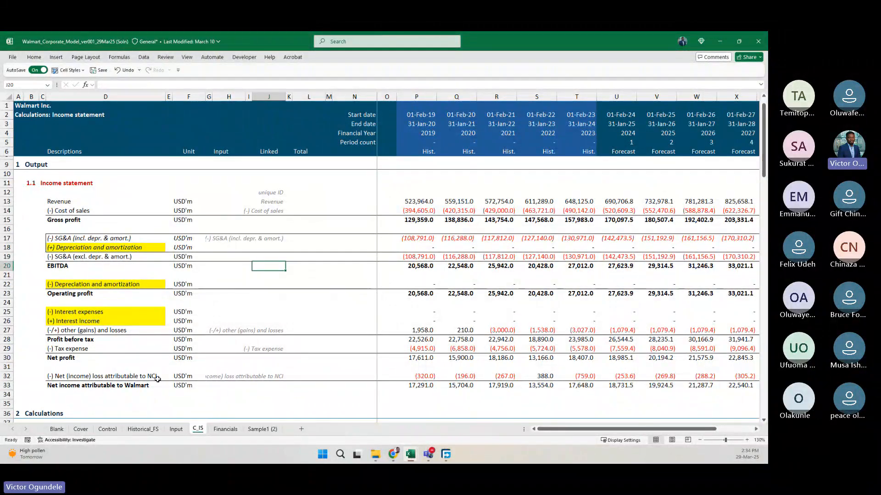
# Open the Control sheet at the income statement list under the Financial statement structure section.
pyautogui.click(110, 430)
pyautogui.scroll(-14, 185, 373)
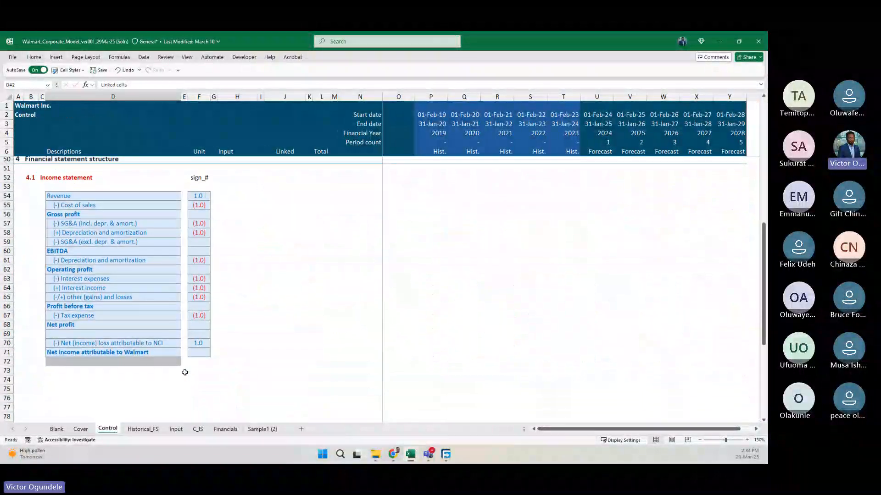
pyautogui.click(92, 194)
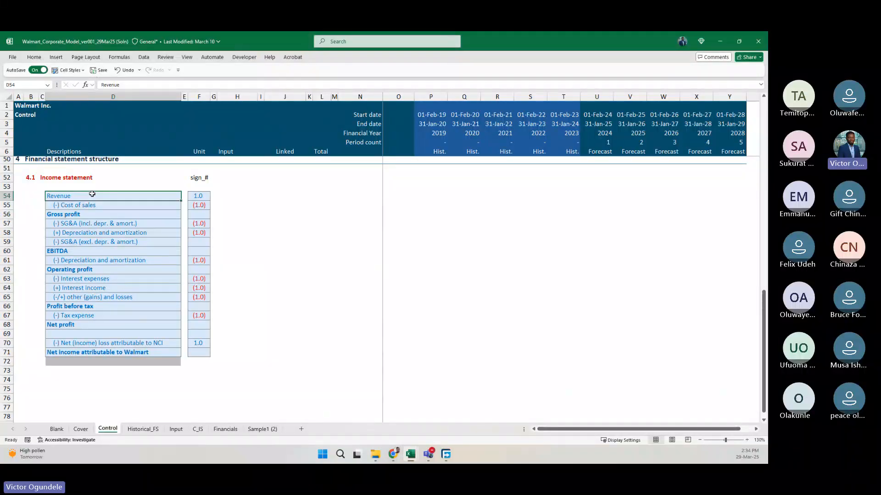
pyautogui.scroll(-3, 93, 193)
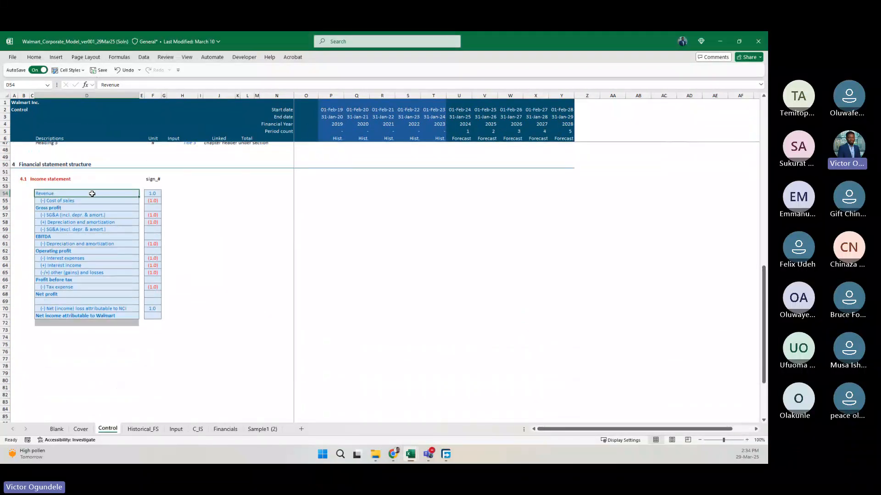
pyautogui.scroll(3, 104, 254)
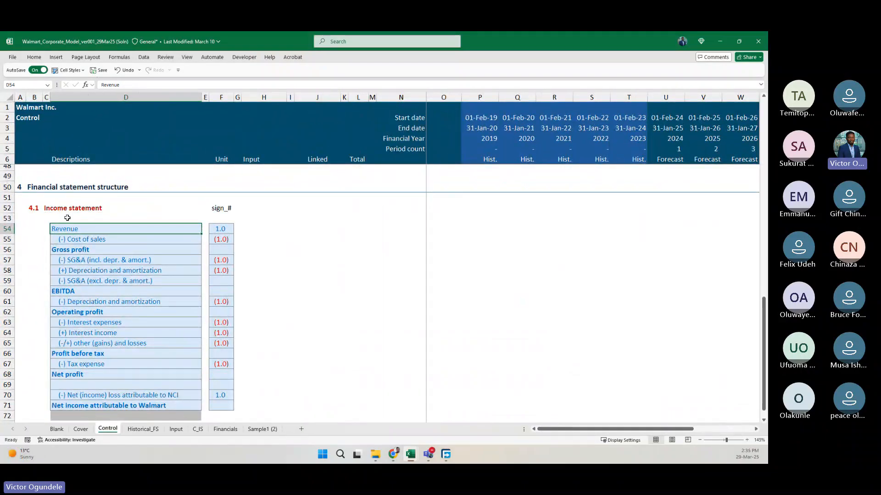
# Copy the section number and adjoining heading cell of 4.1 to row 75, below the income statement list on the Control sheet.
pyautogui.click(31, 200)
pyautogui.press('Down')
pyautogui.hotkey('shift', 'Right')
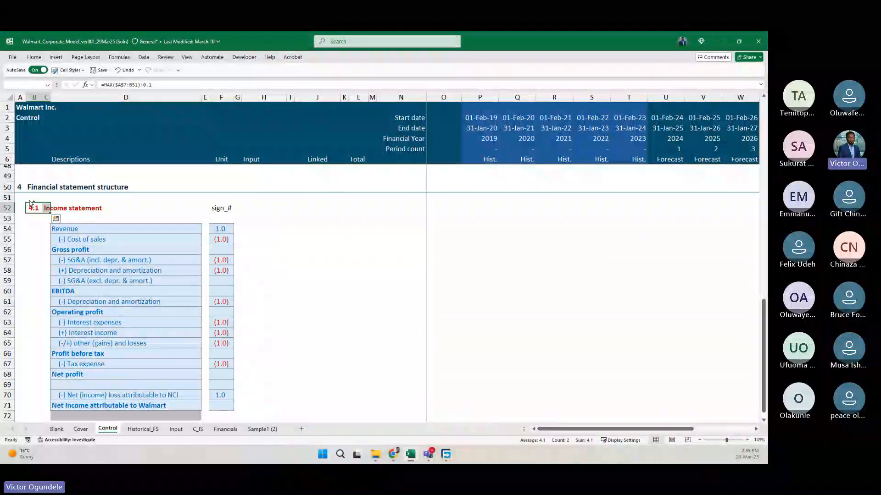
pyautogui.hotkey('ctrl', 'c')
pyautogui.hotkey('ctrl', 'Down')
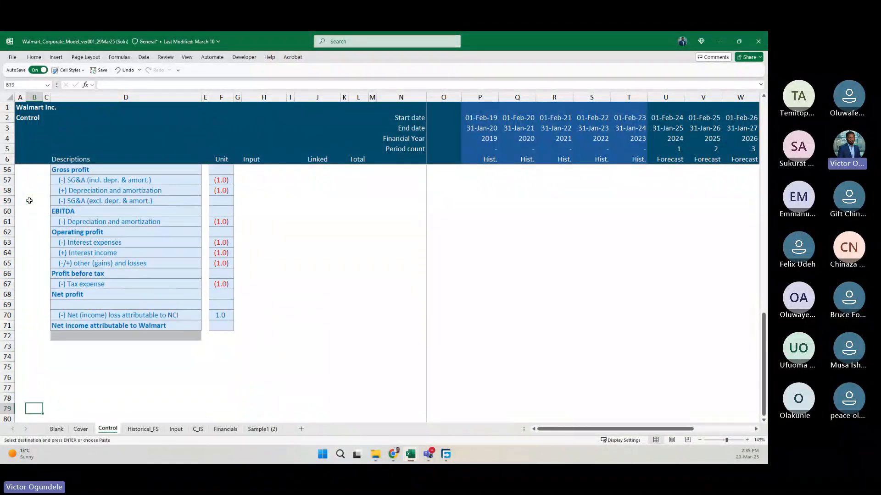
pyautogui.press('Up')
pyautogui.press('Up')
pyautogui.press('Up')
pyautogui.press('Up')
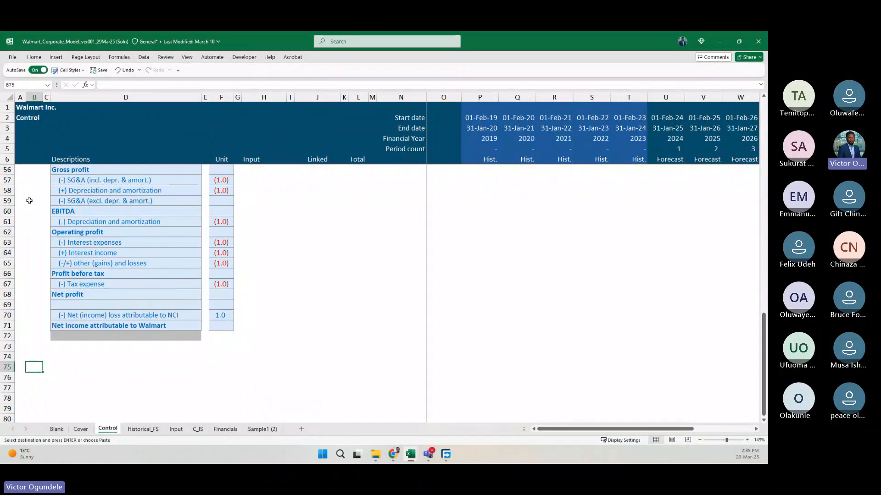
pyautogui.hotkey('ctrl', 'v')
# Title the new section in C75 "Balance sheet list".
pyautogui.press('Right')
pyautogui.write('Balance sheet')
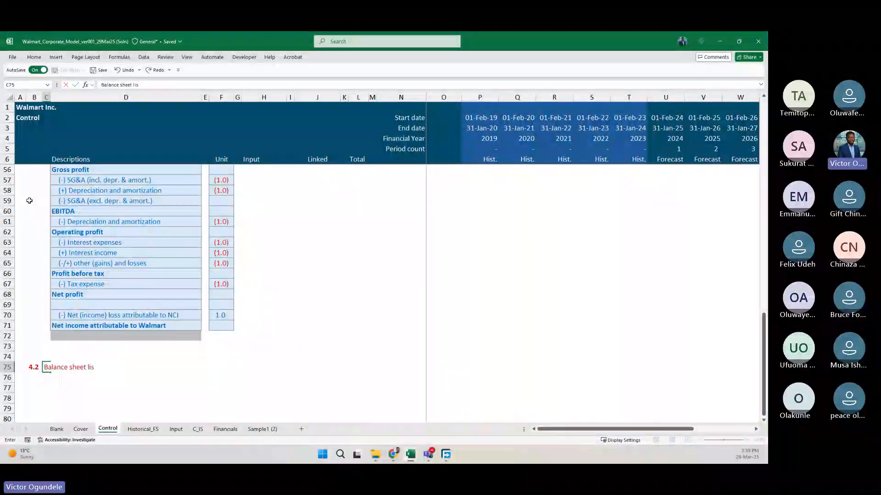
pyautogui.press('Return')
pyautogui.scroll(-3, 93, 301)
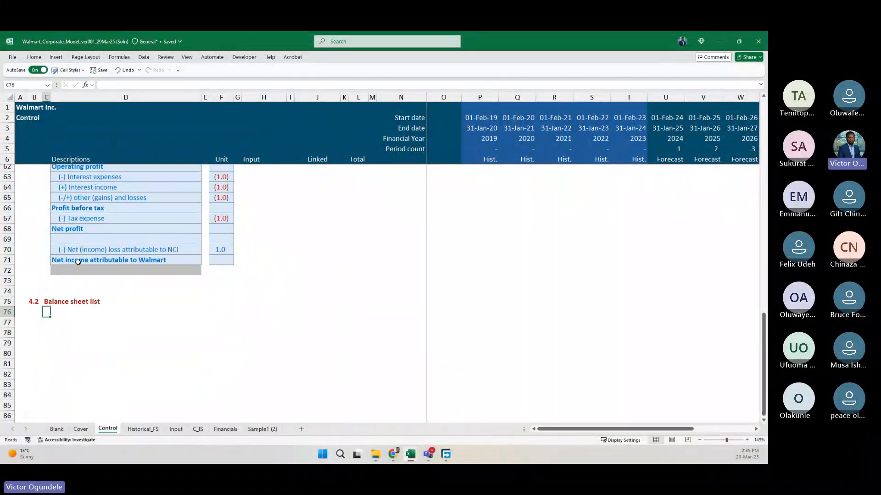
pyautogui.click(93, 300)
pyautogui.scroll(-3, 93, 301)
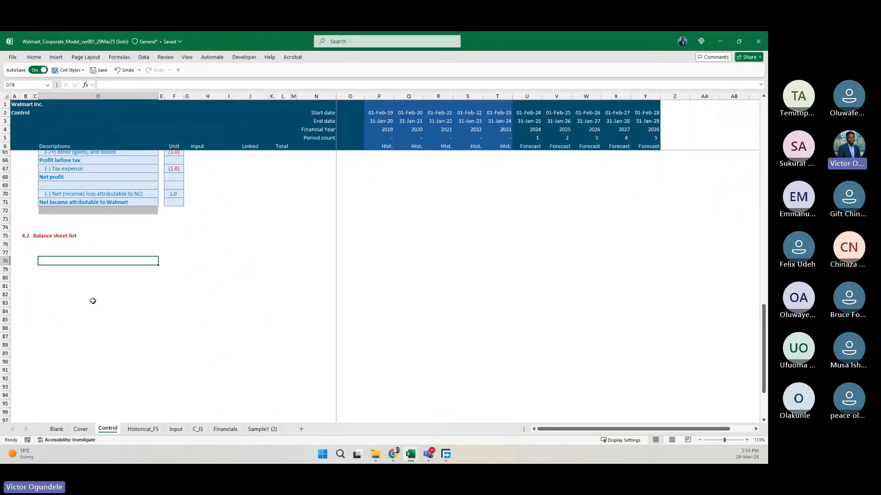
pyautogui.scroll(1, 93, 300)
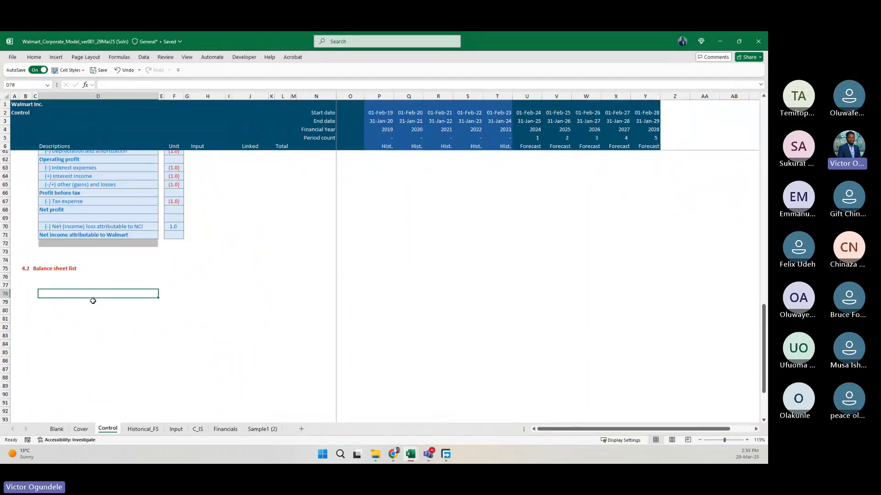
# Copy the extracted balance sheet labels on the Historical_FS sheet, from Assets in D44 to Total liabilities, redeemable NCI and equity in D83.
pyautogui.click(142, 429)
pyautogui.scroll(-7, 187, 316)
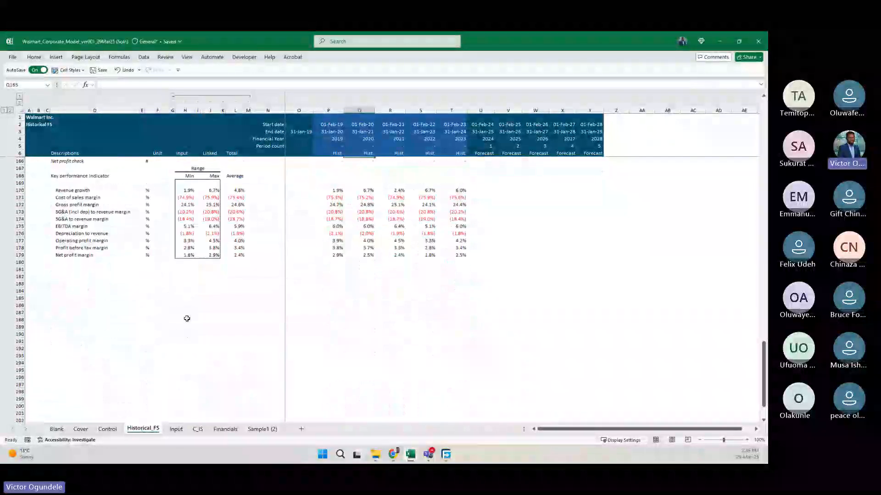
pyautogui.scroll(20, 187, 318)
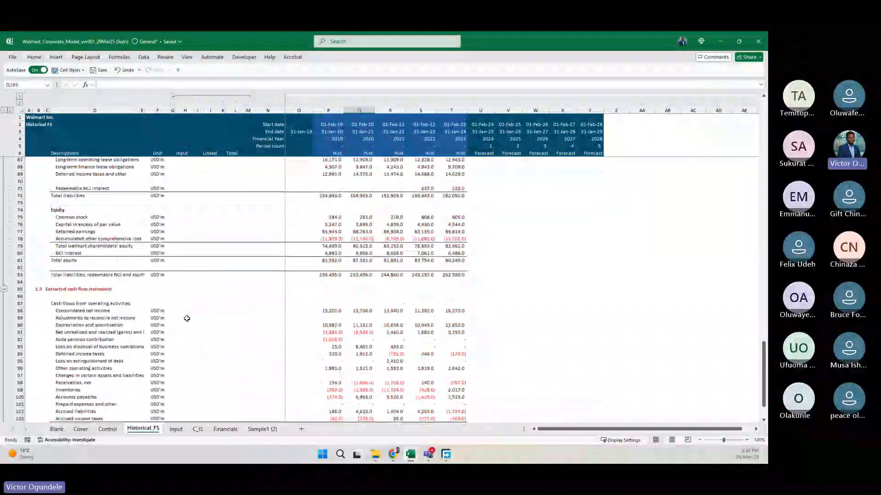
pyautogui.scroll(9, 187, 318)
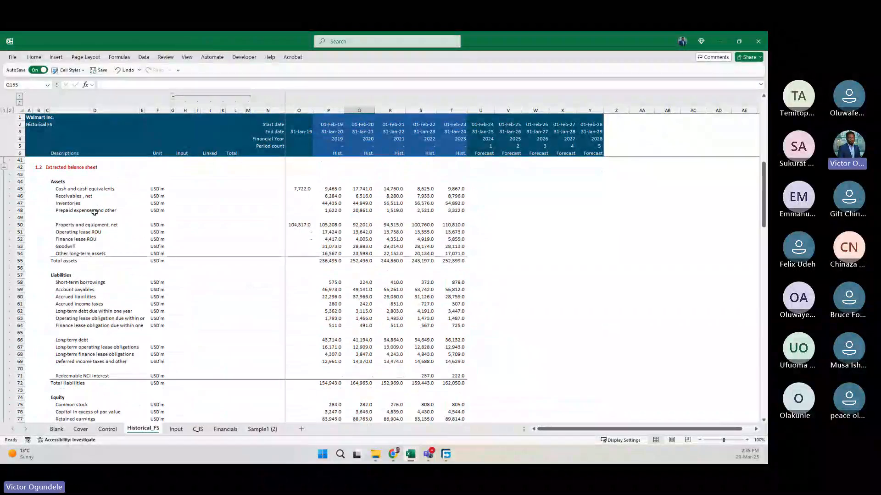
pyautogui.click(87, 182)
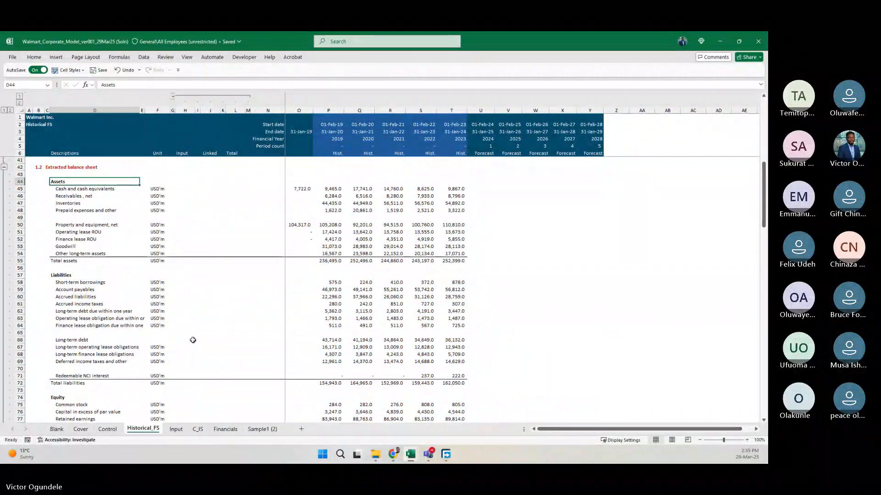
pyautogui.scroll(3, 192, 340)
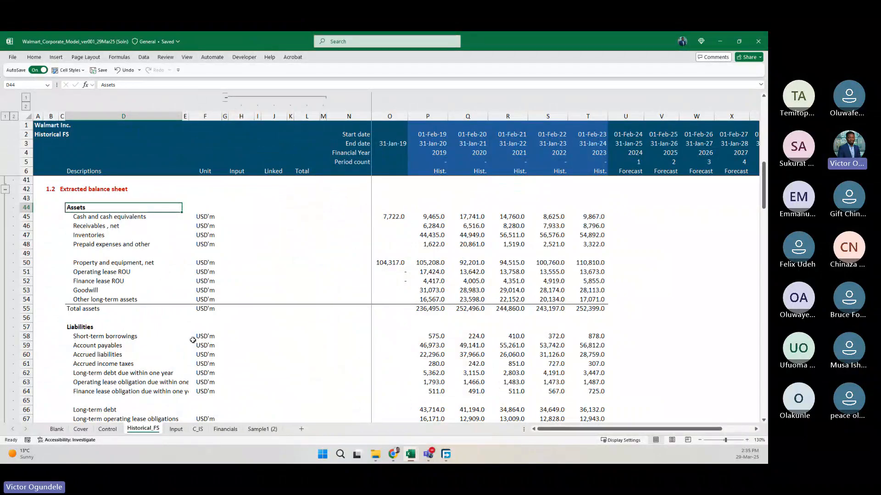
pyautogui.scroll(-10, 192, 340)
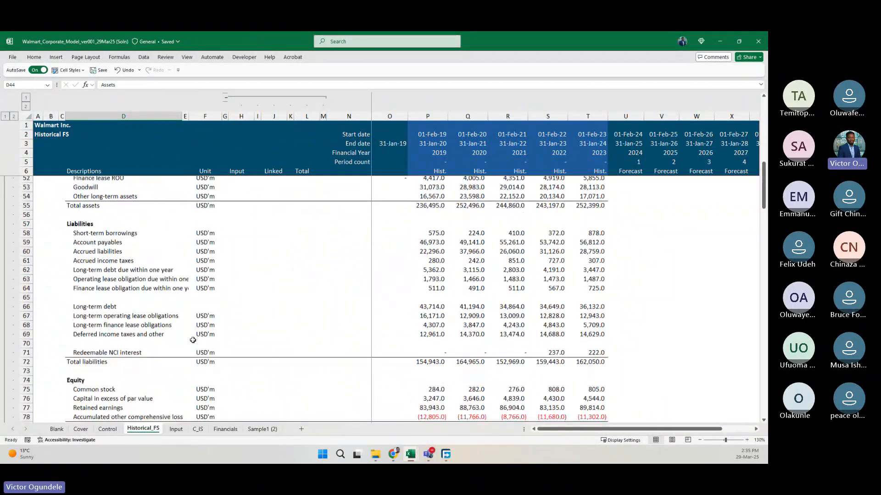
pyautogui.moveTo(179, 294); pyautogui.dragTo(66, 182)
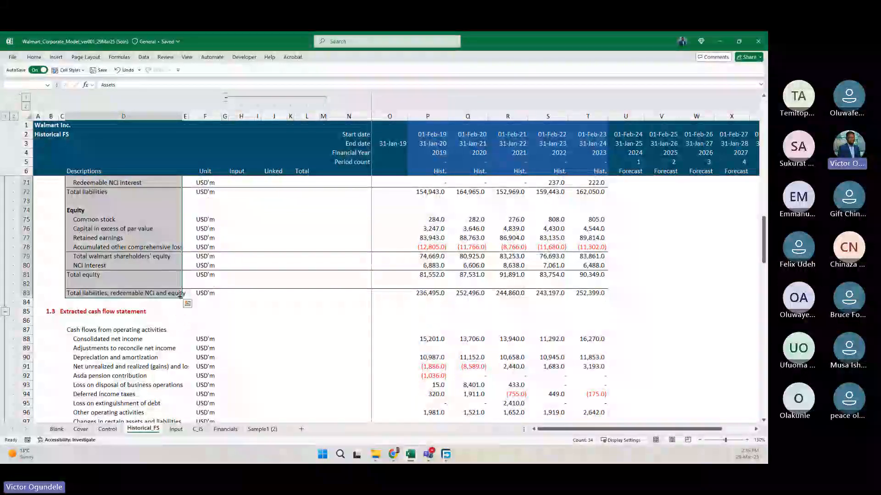
pyautogui.hotkey('ctrl', 'c')
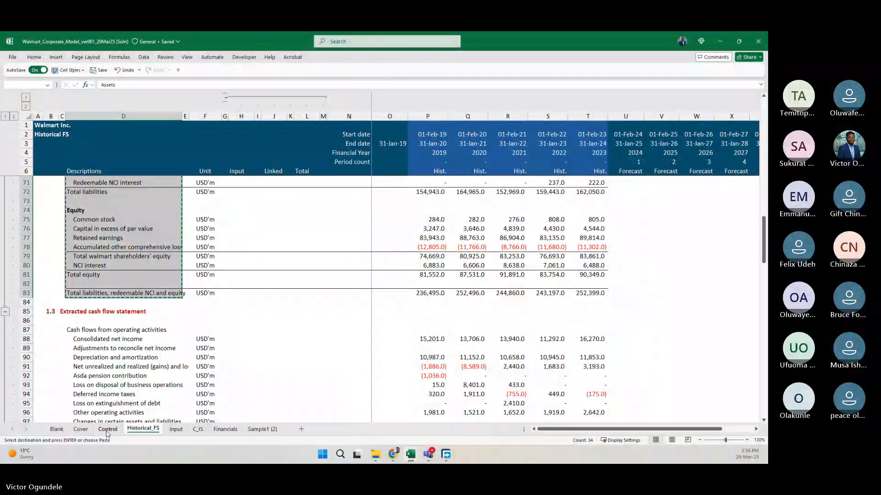
# Paste the copied balance sheet labels into the Control sheet starting at D77, under the Balance sheet list heading.
pyautogui.click(107, 430)
pyautogui.click(49, 287)
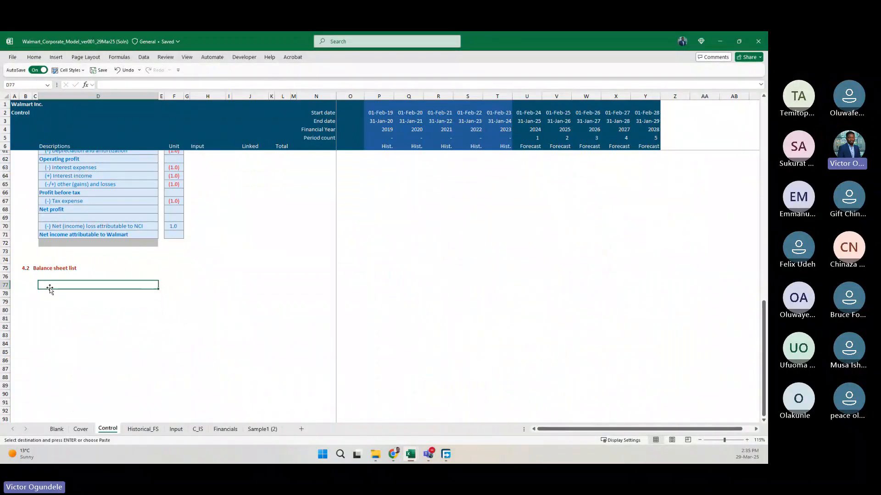
pyautogui.scroll(8, 50, 288)
pyautogui.scroll(-6, 50, 288)
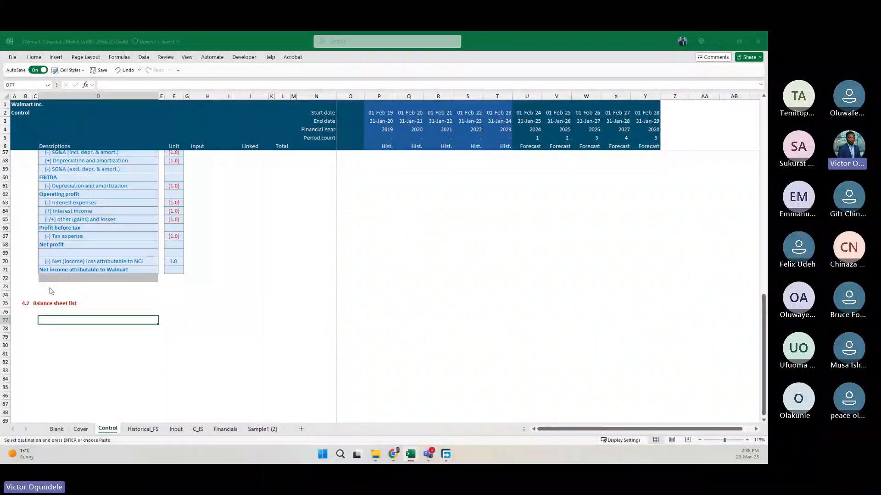
pyautogui.hotkey('ctrl', 'alt', 'v')
pyautogui.press('Return')
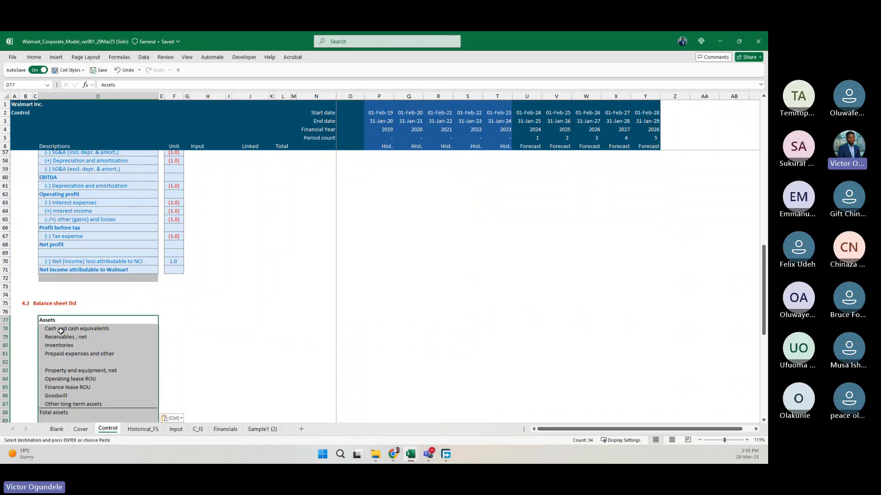
pyautogui.scroll(-12, 61, 330)
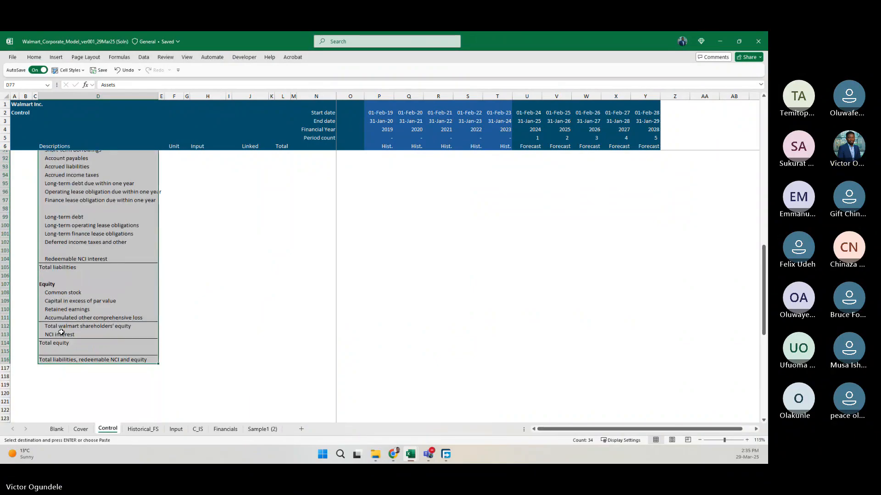
# Apply the Input cell style to the pasted balance sheet labels in D77:D116.
pyautogui.scroll(3, 61, 332)
pyautogui.click(68, 70)
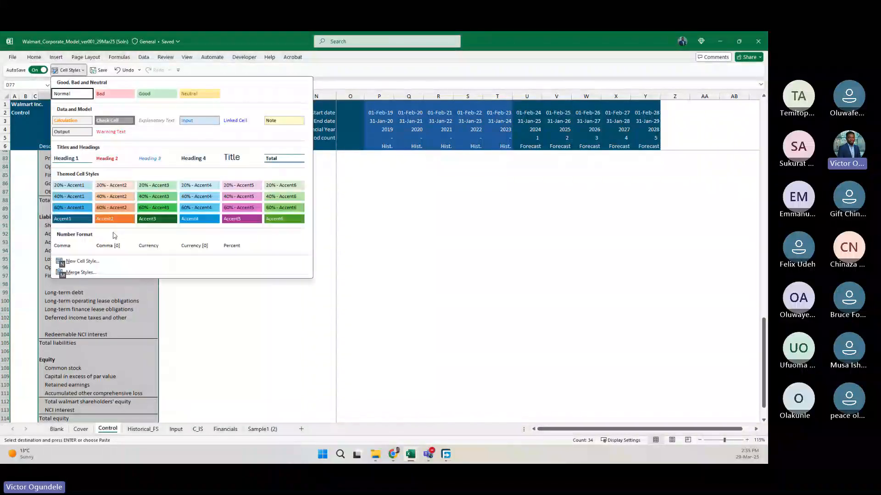
pyautogui.click(200, 121)
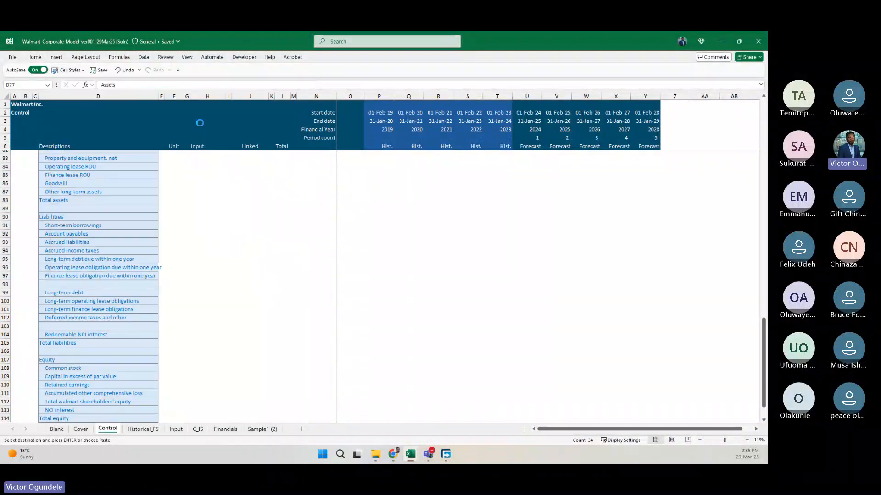
pyautogui.scroll(7, 116, 230)
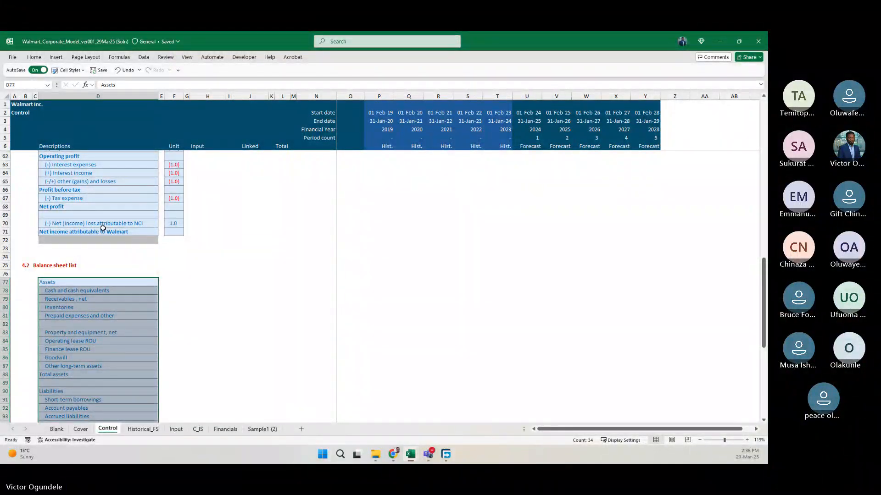
pyautogui.scroll(4, 110, 237)
pyautogui.scroll(-16, 115, 257)
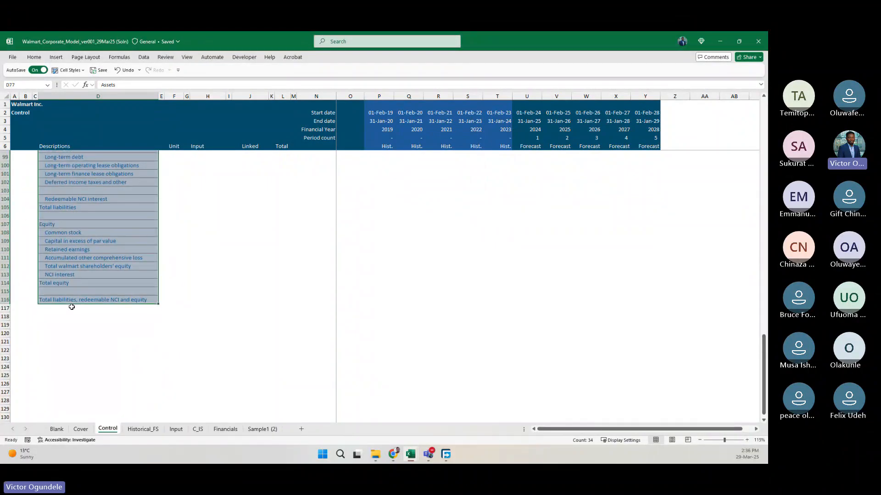
# Copy the grey end-of-list cell D72 below the income statement list to D117, directly beneath the balance sheet list.
pyautogui.click(72, 316)
pyautogui.scroll(5, 82, 224)
pyautogui.scroll(4, 82, 223)
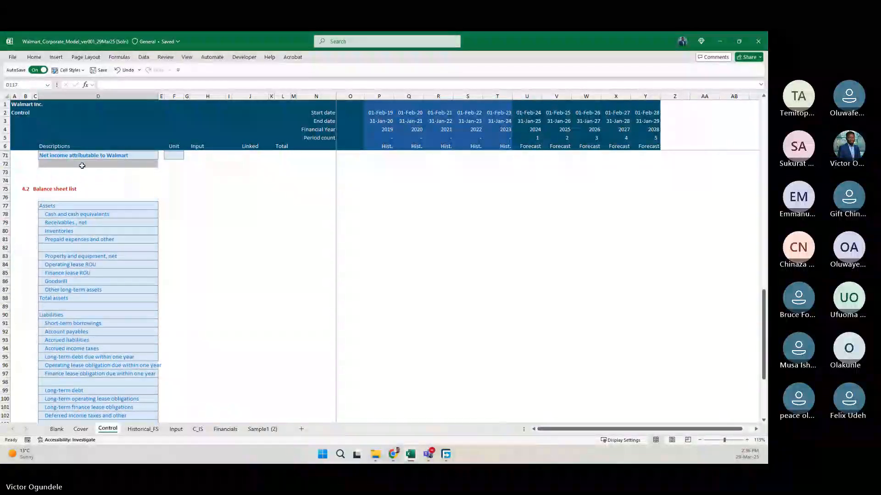
pyautogui.click(80, 163)
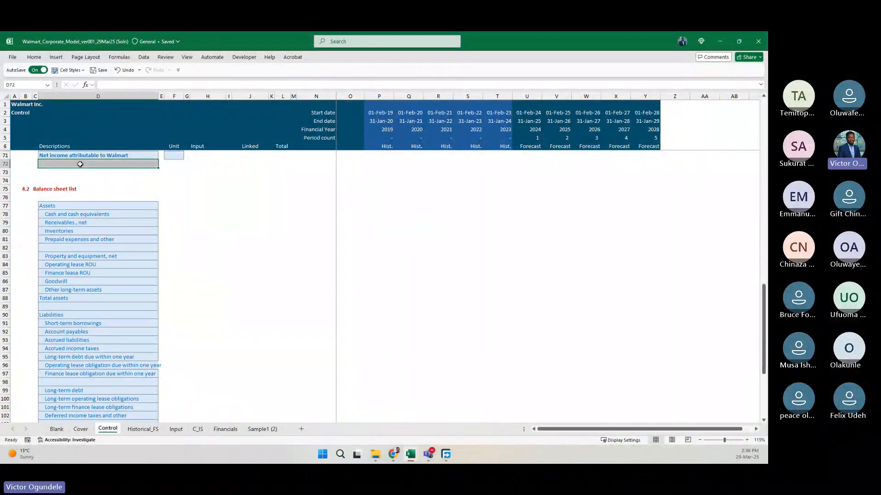
pyautogui.hotkey('ctrl', 'c')
pyautogui.scroll(-10, 80, 229)
pyautogui.click(73, 293)
pyautogui.hotkey('ctrl', 'v')
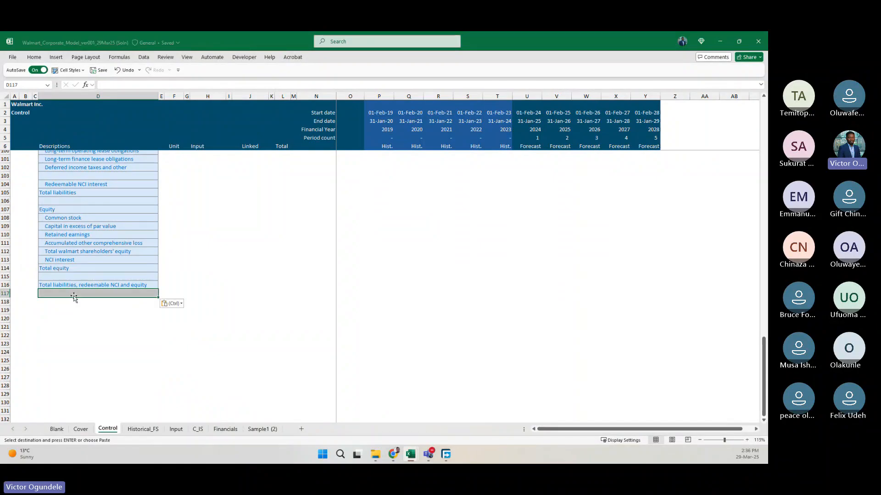
pyautogui.scroll(13, 94, 249)
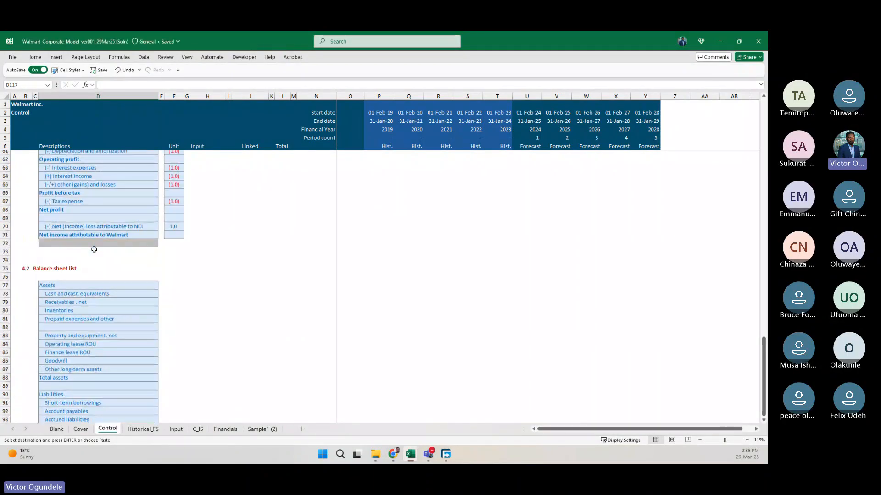
pyautogui.scroll(2, 94, 249)
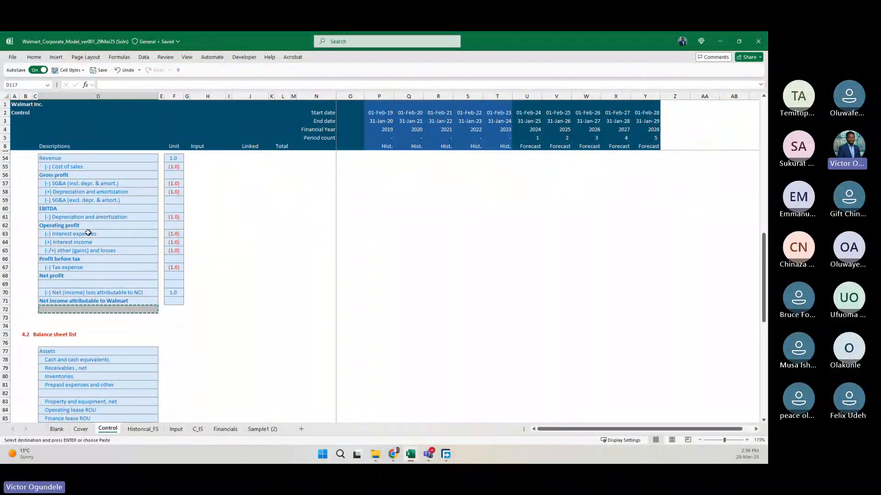
# Change the heading of section 4.1 in C52 to "Income statement list".
pyautogui.scroll(-3, 103, 310)
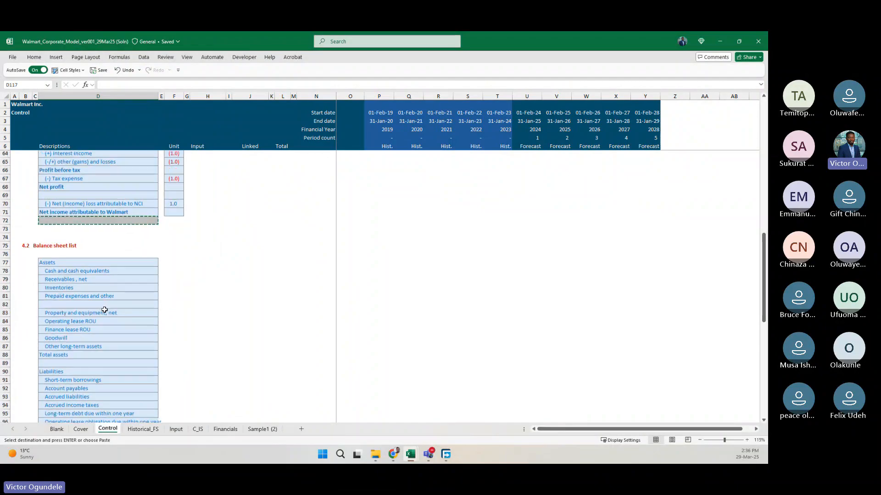
pyautogui.click(143, 278)
pyautogui.scroll(3, 144, 277)
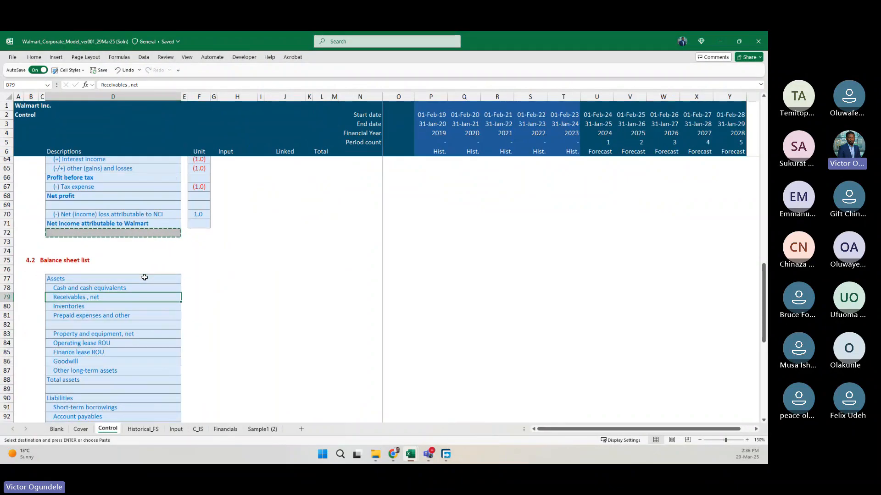
pyautogui.scroll(-1, 145, 277)
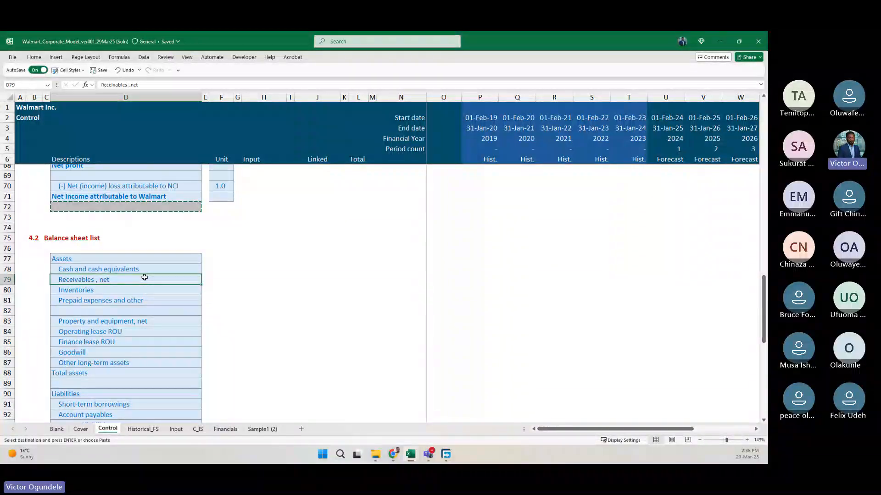
pyautogui.scroll(8, 149, 261)
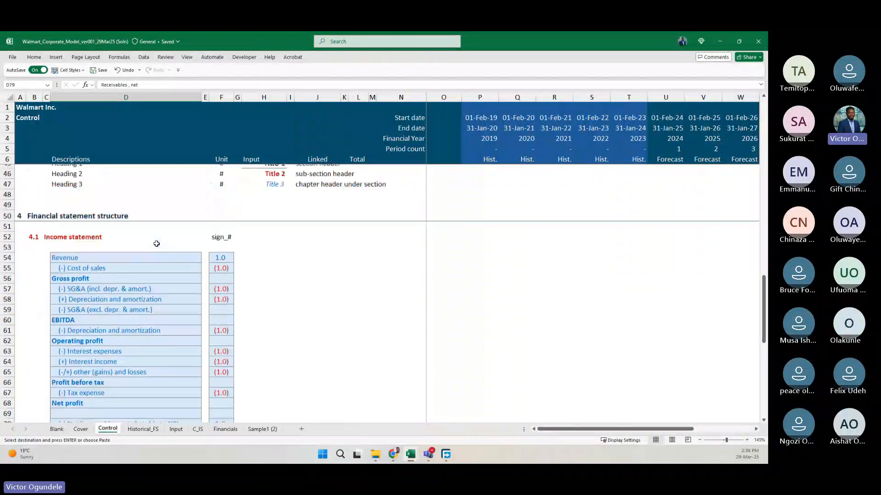
pyautogui.click(31, 239)
pyautogui.scroll(-5, 51, 324)
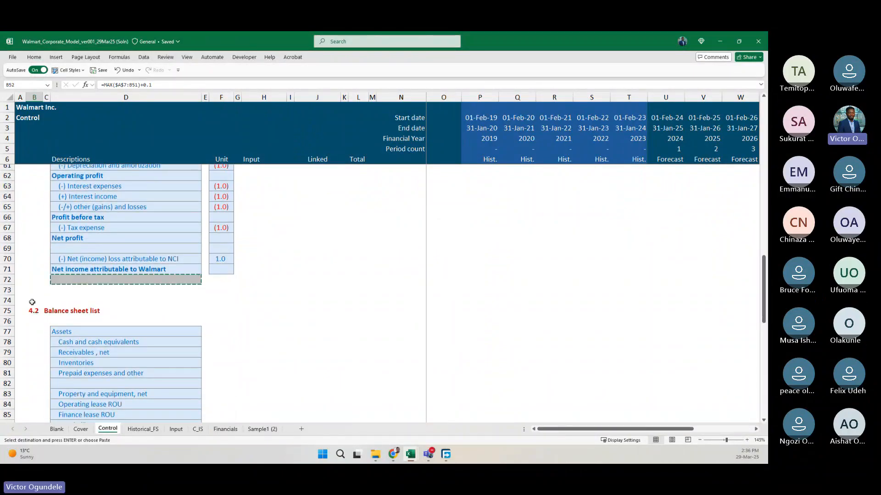
pyautogui.press('Right')
pyautogui.press('F2')
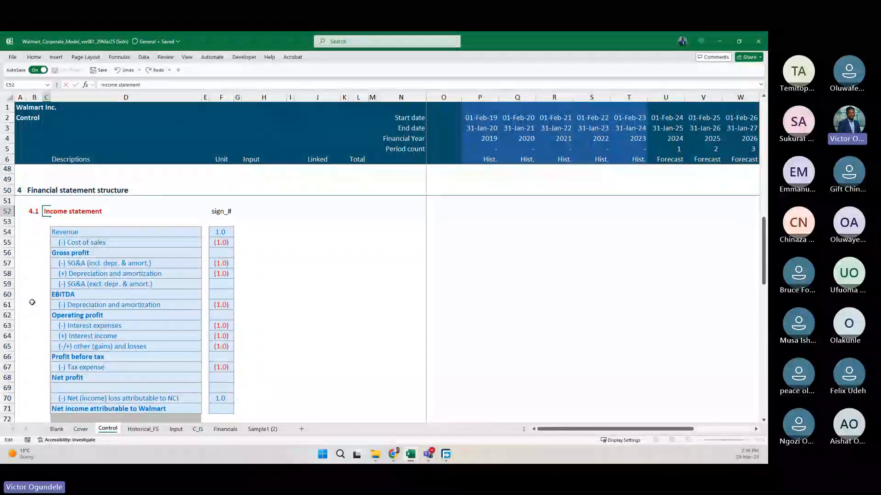
pyautogui.write('list')
pyautogui.press('Return')
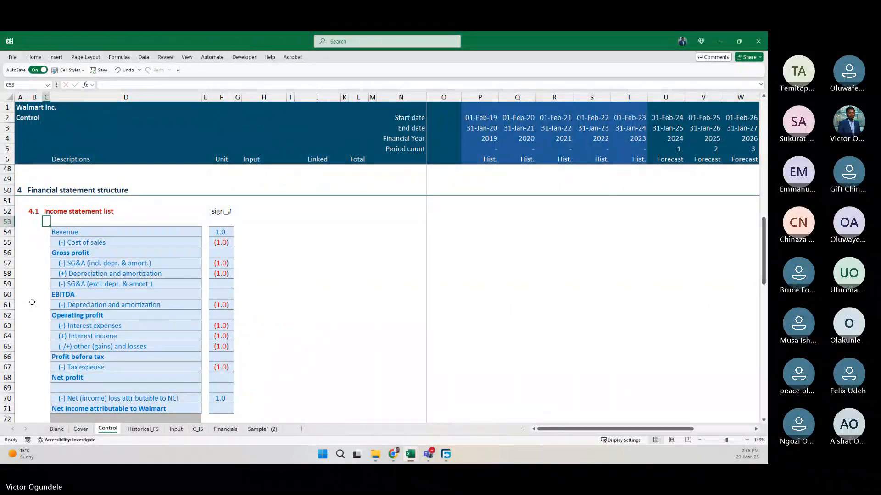
# Compare the Control sheet's balance sheet list with the extracted balance sheet on the Historical_FS sheet.
pyautogui.scroll(-7, 45, 320)
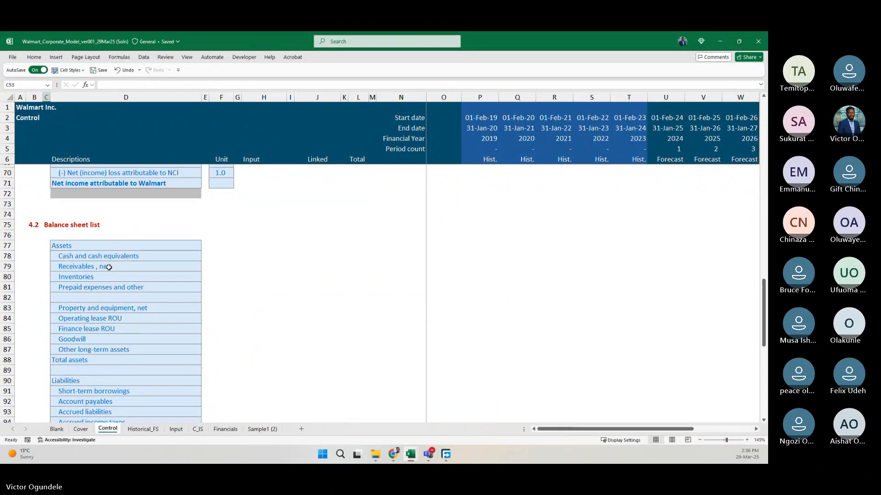
pyautogui.scroll(-1, 77, 246)
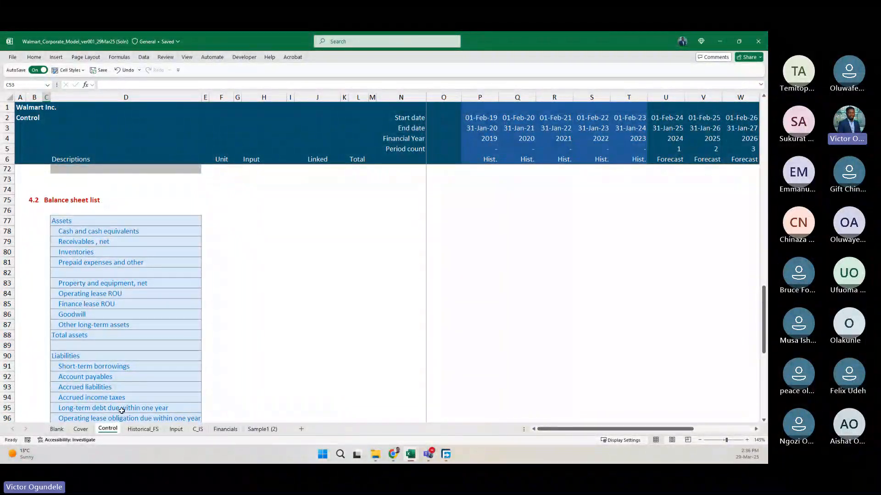
pyautogui.click(143, 429)
pyautogui.scroll(5, 134, 280)
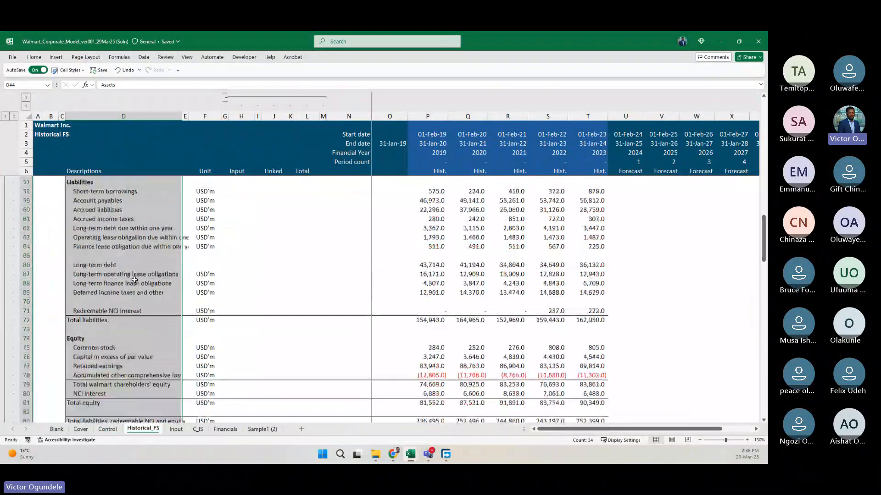
pyautogui.scroll(4, 135, 279)
pyautogui.scroll(1, 135, 280)
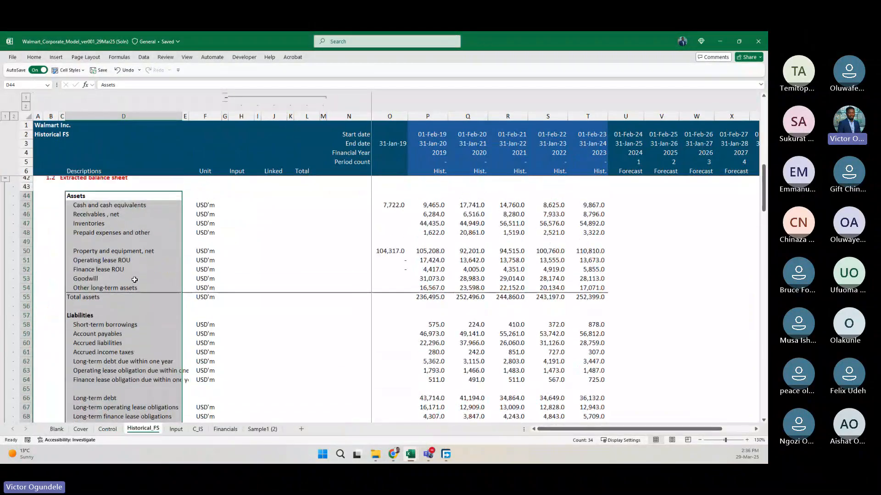
pyautogui.scroll(-6, 124, 346)
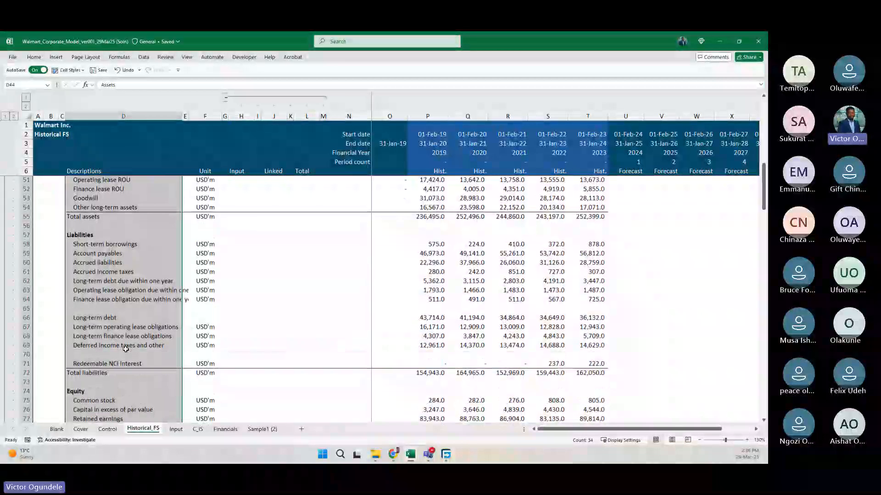
pyautogui.click(107, 429)
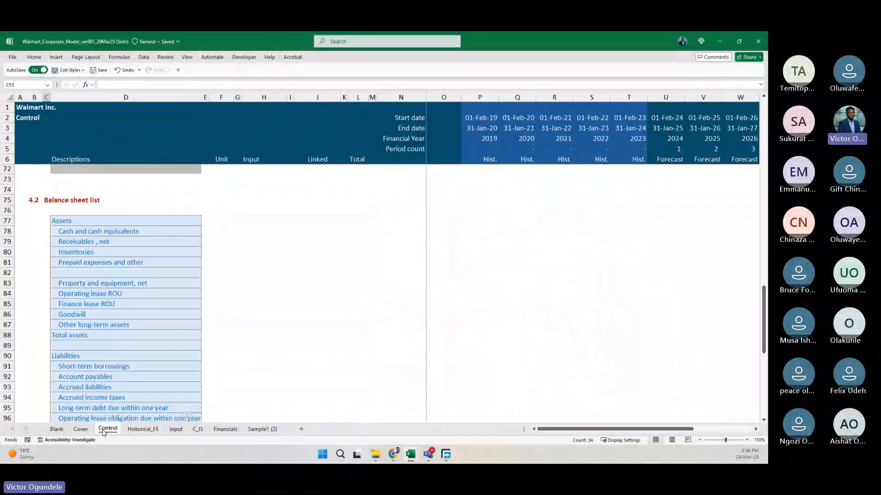
pyautogui.scroll(-1, 112, 294)
pyautogui.scroll(-1, 112, 295)
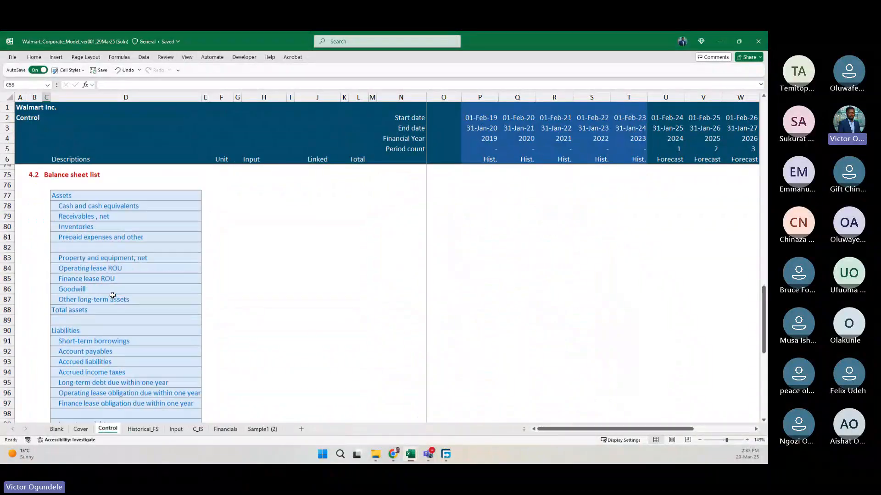
pyautogui.scroll(-7, 112, 295)
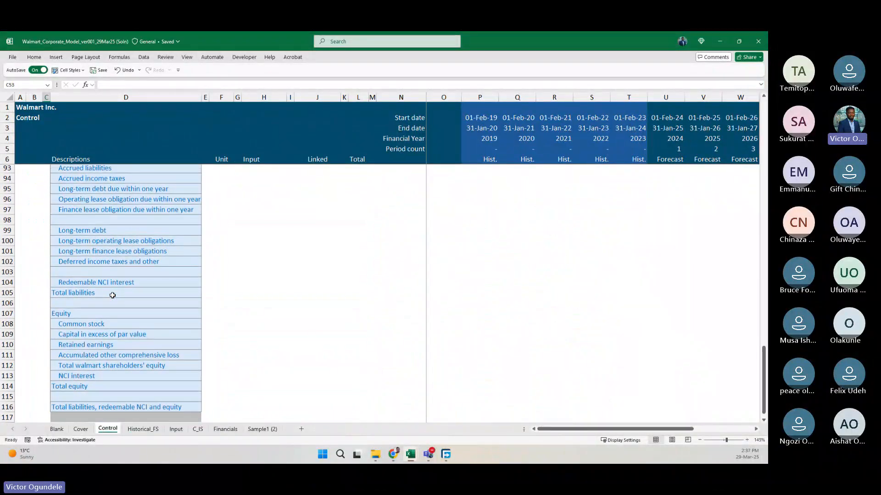
# Bold the Total assets label in D88 and the Total liabilities label in D105 of the balance sheet list.
pyautogui.scroll(7, 112, 296)
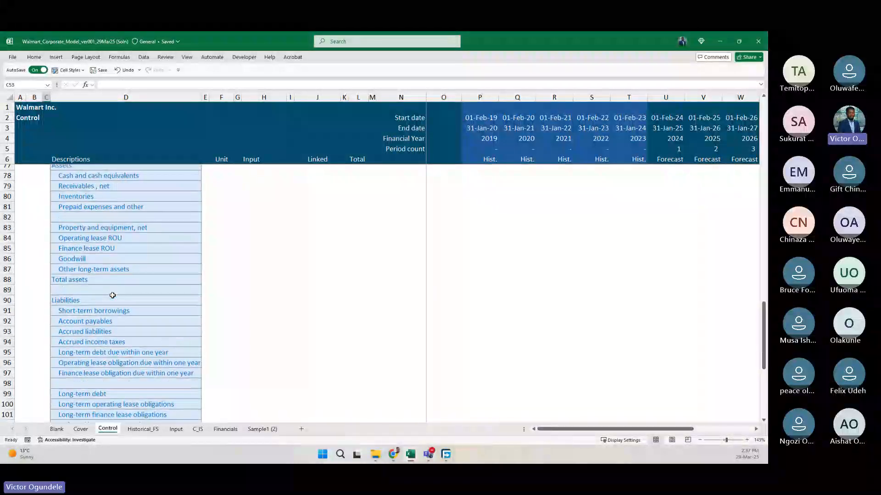
pyautogui.scroll(2, 112, 295)
pyautogui.click(94, 344)
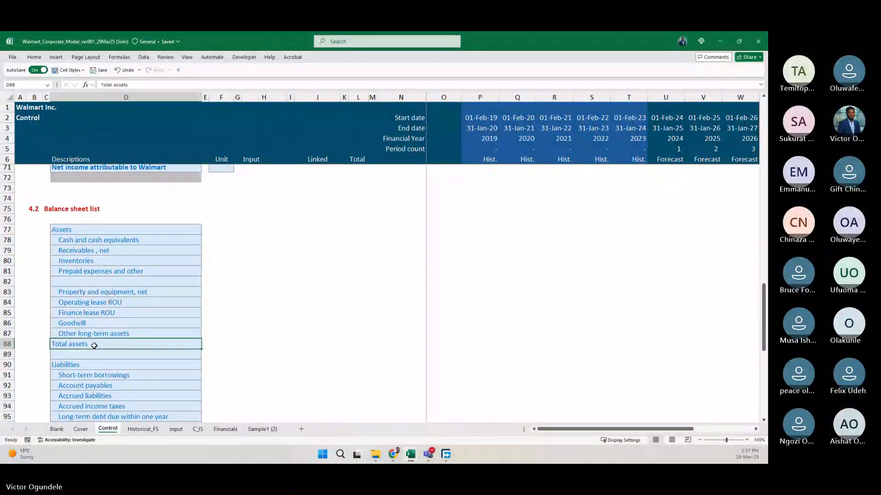
pyautogui.hotkey('ctrl', 'Down')
pyautogui.hotkey('ctrl', 'Down')
pyautogui.hotkey('ctrl', 'Down')
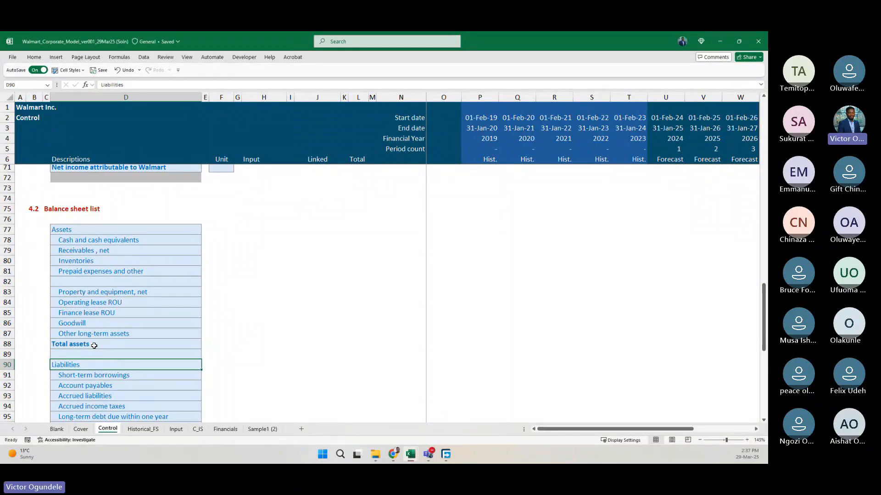
pyautogui.press('Down')
pyautogui.press('Down')
pyautogui.press('Down')
pyautogui.press('Down')
pyautogui.press('Down')
pyautogui.press('Down')
pyautogui.press('Down')
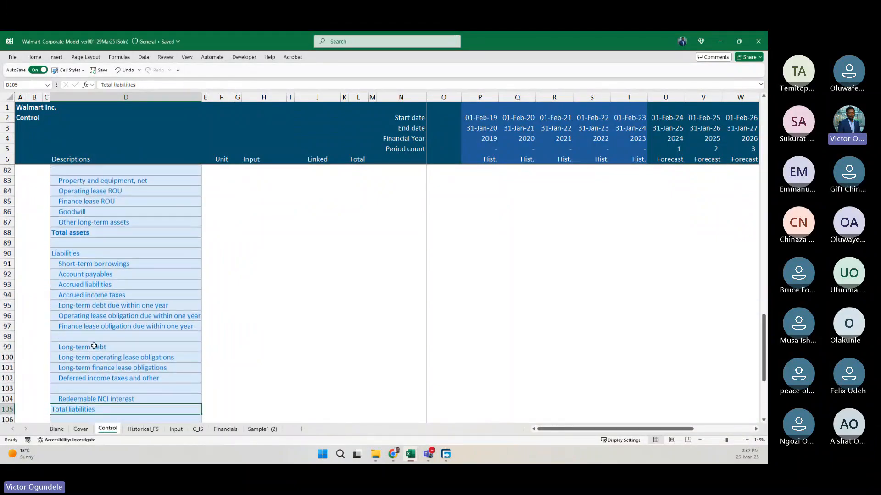
pyautogui.press('Down')
pyautogui.press('Down')
pyautogui.press('Down')
pyautogui.press('Down')
pyautogui.press('Down')
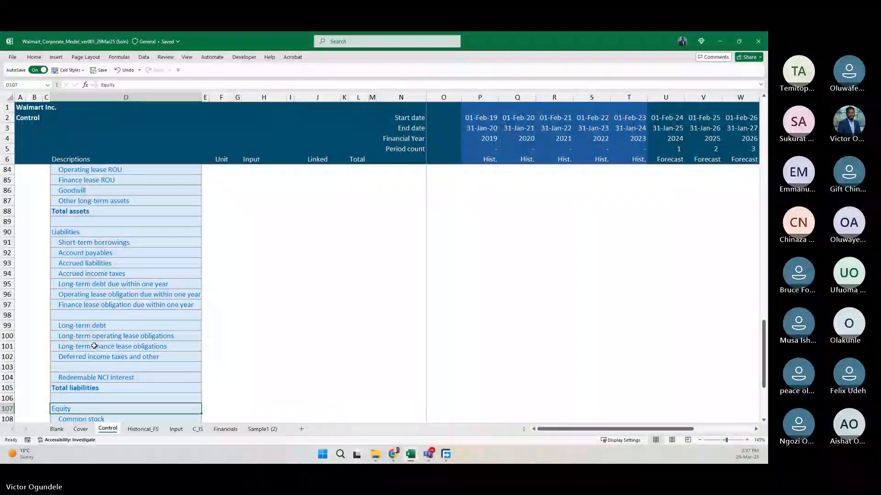
# Bold the Total equity label in D114 and the Total liabilities, redeemable NCI and equity label in D116.
pyautogui.press('Down')
pyautogui.press('Down')
pyautogui.press('Down')
pyautogui.press('Down')
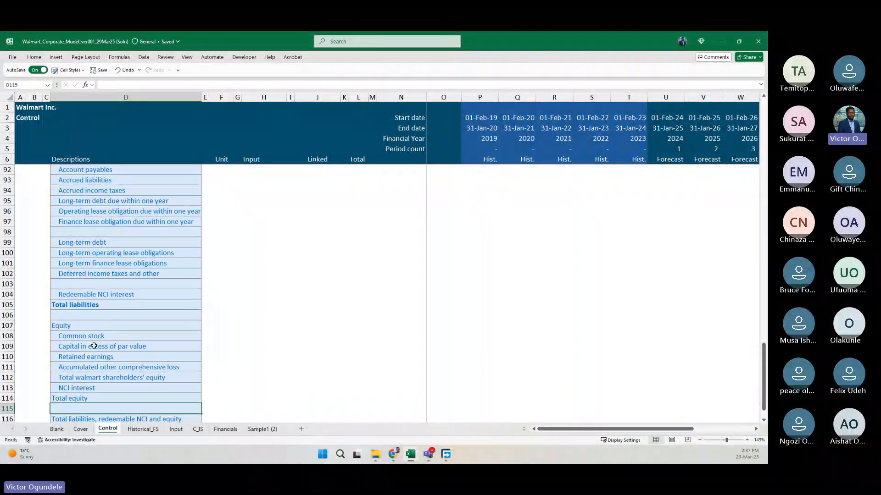
pyautogui.scroll(-1, 94, 347)
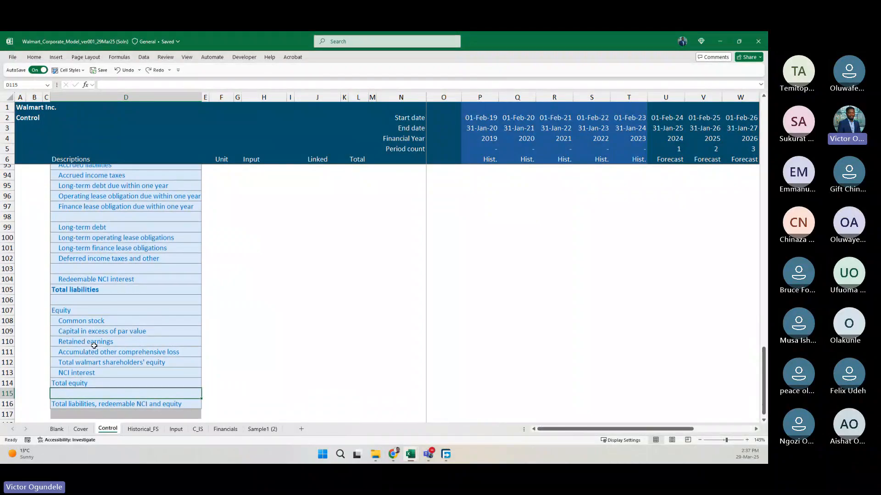
pyautogui.press('Up')
pyautogui.scroll(-5, 94, 346)
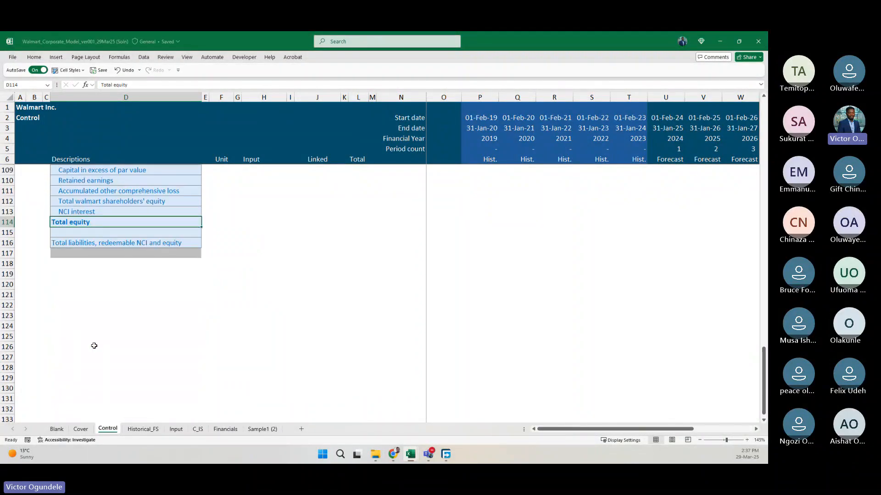
pyautogui.press('Down')
pyautogui.press('Down')
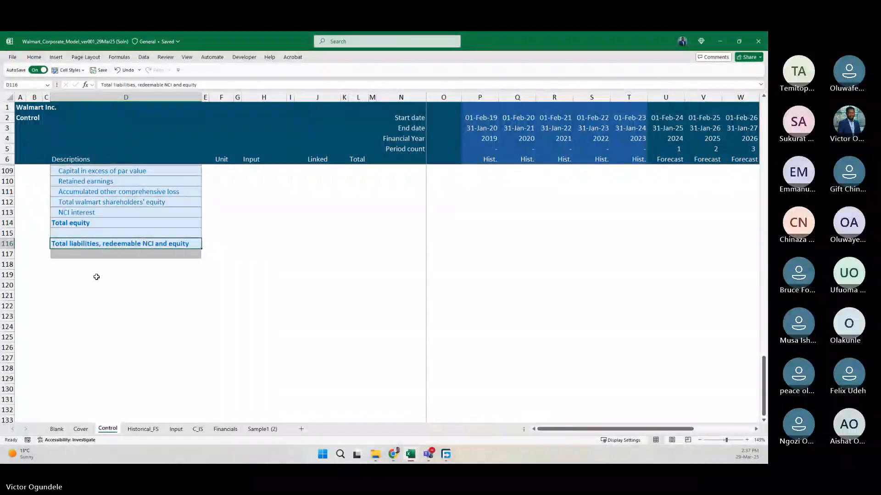
# Review the income statement and balance sheet lists in the Control sheet's financial statement structure.
pyautogui.scroll(8, 112, 244)
pyautogui.scroll(10, 112, 244)
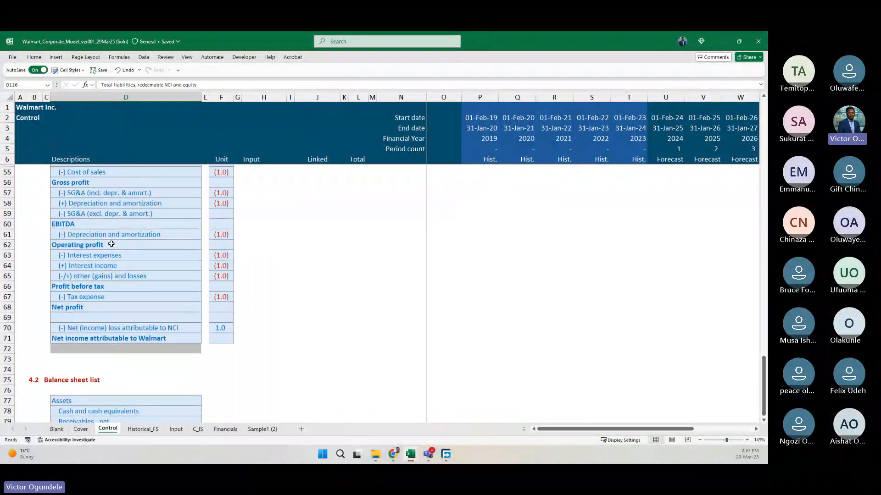
pyautogui.scroll(-7, 111, 244)
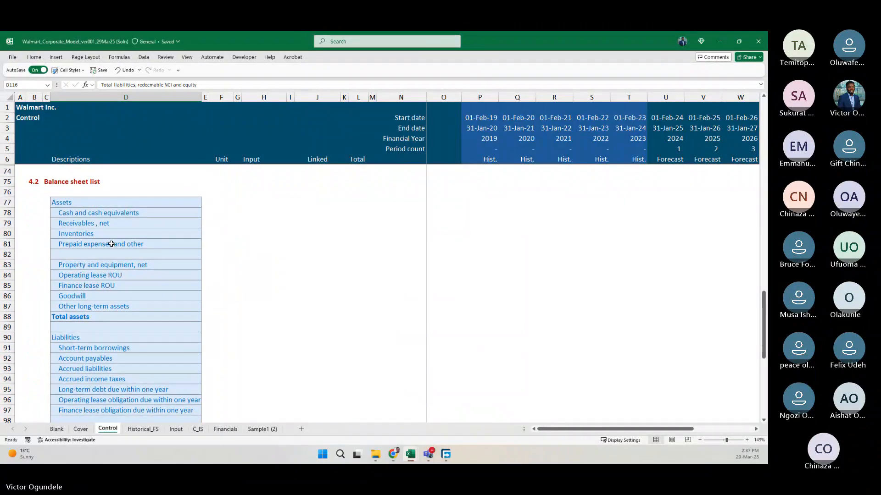
pyautogui.scroll(-1, 111, 244)
pyautogui.scroll(1, 112, 244)
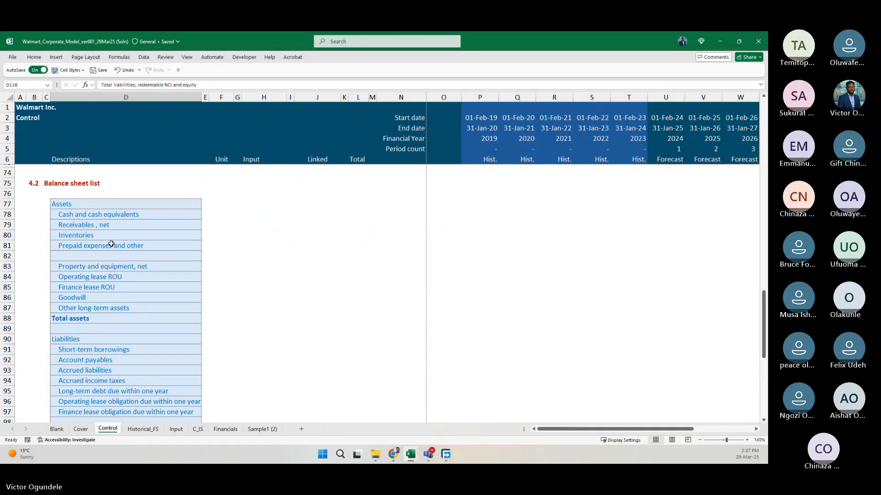
pyautogui.click(111, 244)
pyautogui.keyDown('ctrl'); pyautogui.scroll(2, 110, 244); pyautogui.keyUp('ctrl')
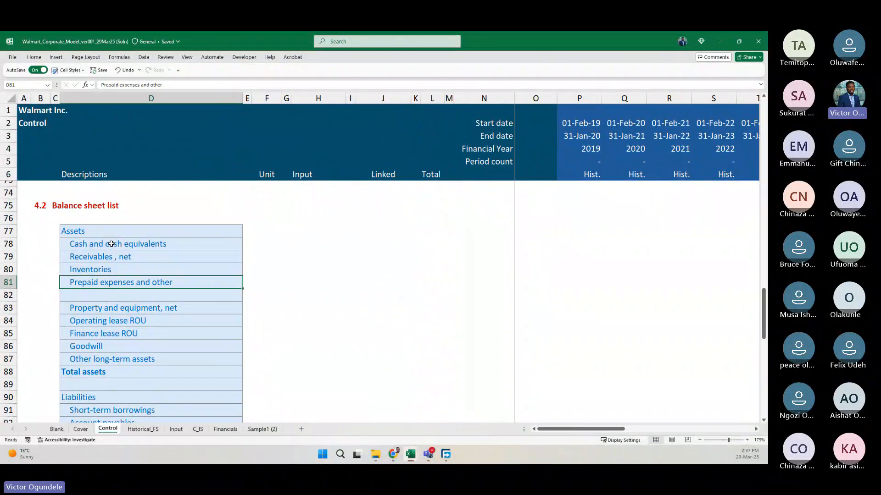
pyautogui.scroll(8, 111, 244)
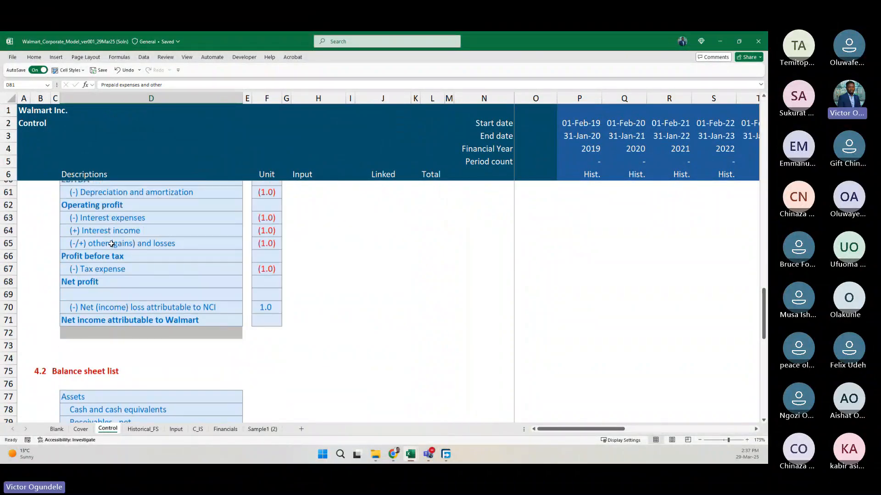
pyautogui.scroll(1, 92, 211)
pyautogui.scroll(-5, 82, 275)
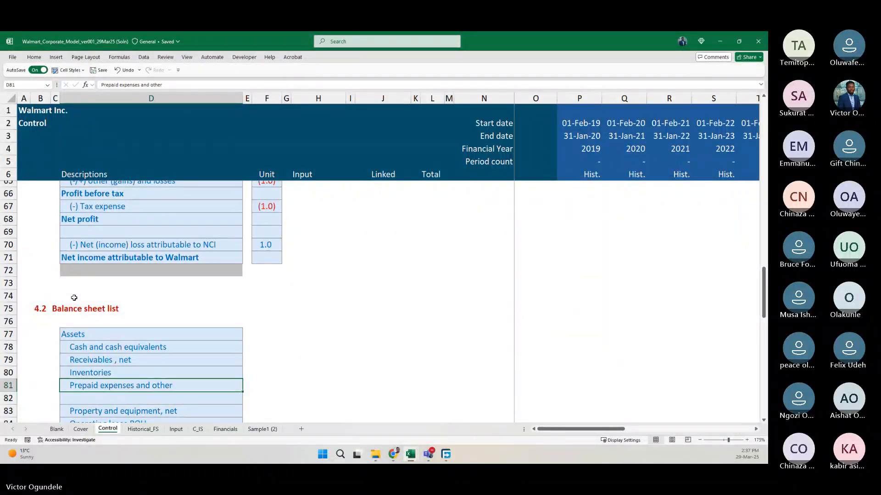
pyautogui.scroll(-3, 74, 297)
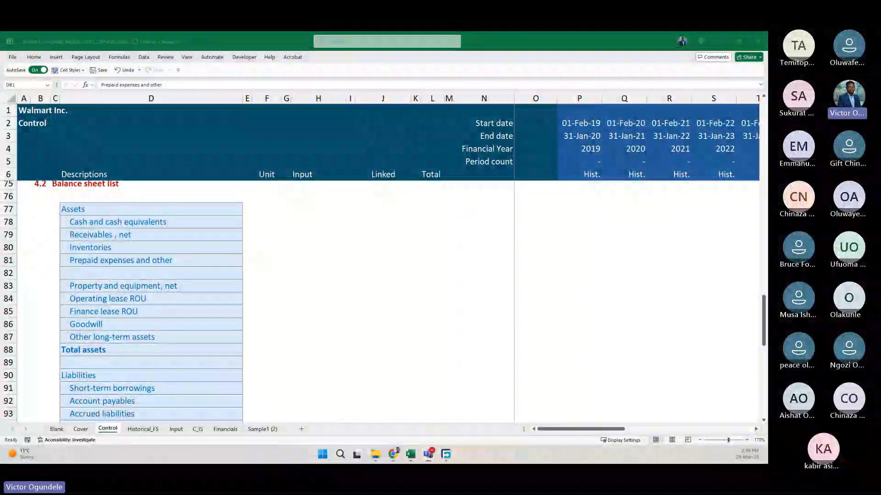
pyautogui.click(347, 338)
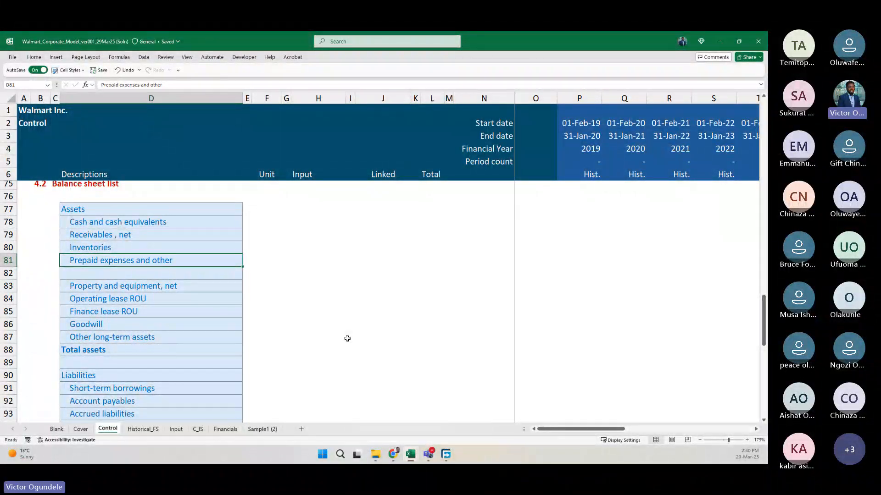
pyautogui.scroll(-3, 273, 388)
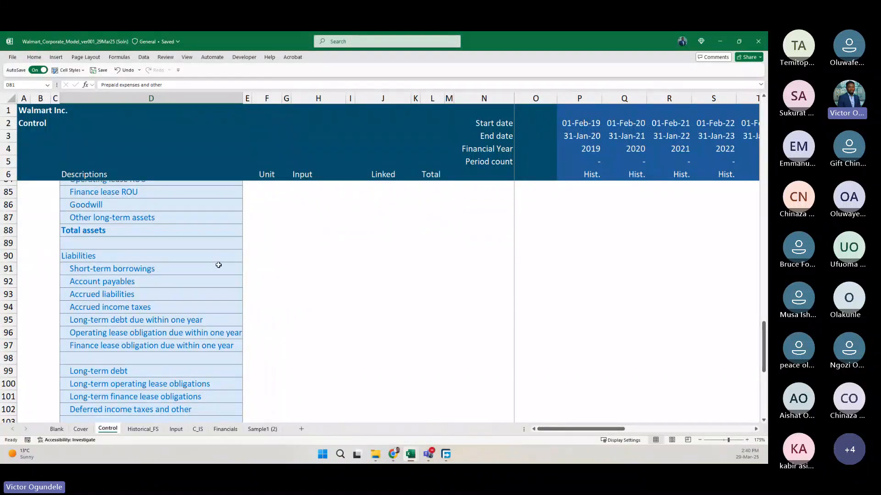
pyautogui.scroll(3, 219, 265)
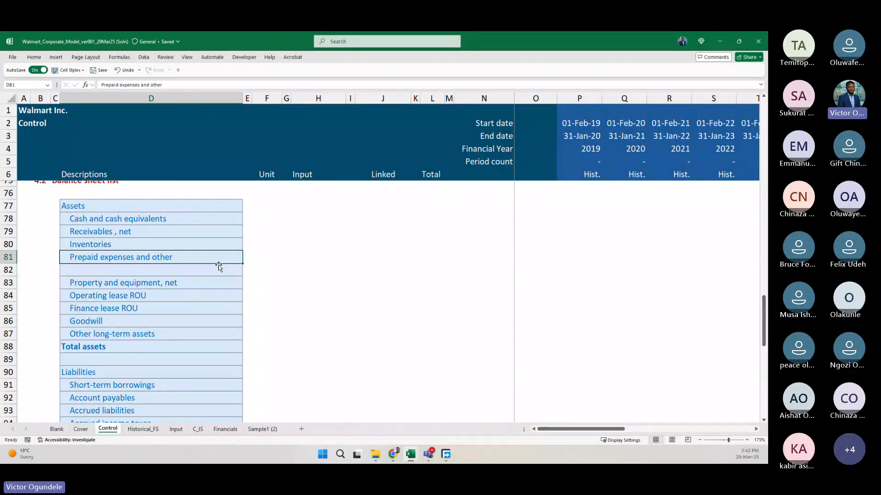
pyautogui.scroll(-1, 219, 265)
pyautogui.scroll(-2, 218, 265)
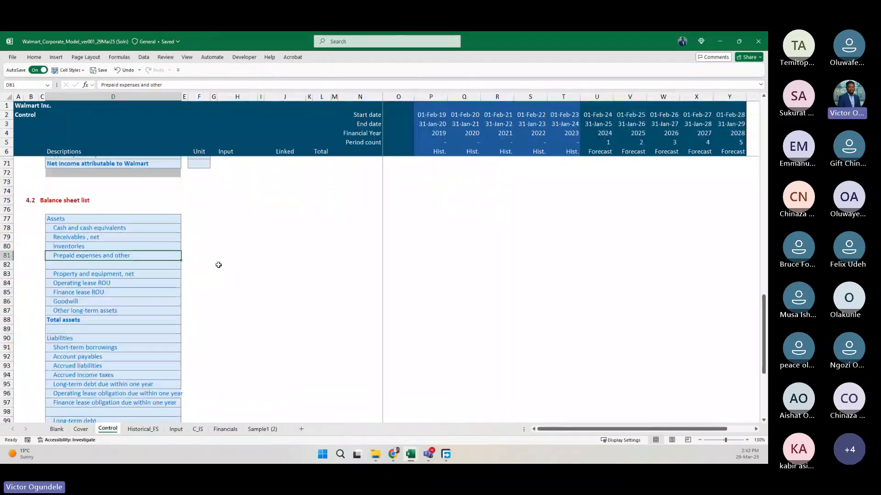
# Name the balance sheet list range D77:D117, including the grey end row, as BS_List.
pyautogui.scroll(6, 78, 201)
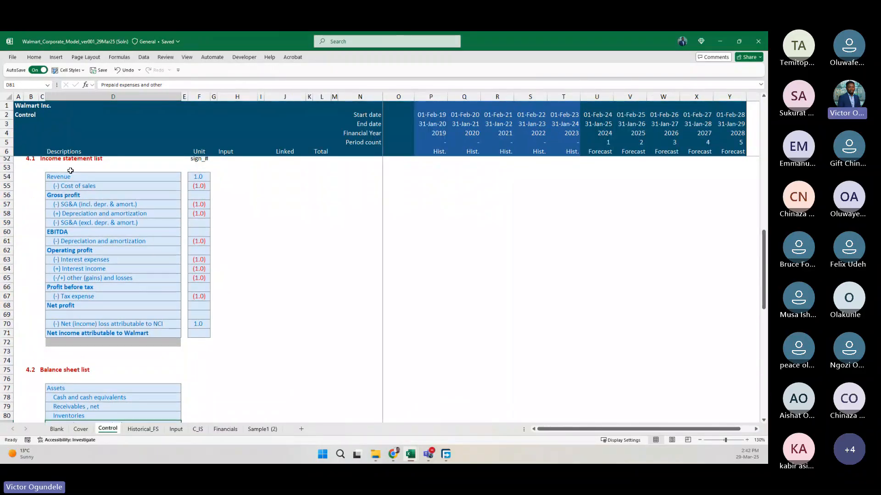
pyautogui.moveTo(69, 176); pyautogui.dragTo(74, 340)
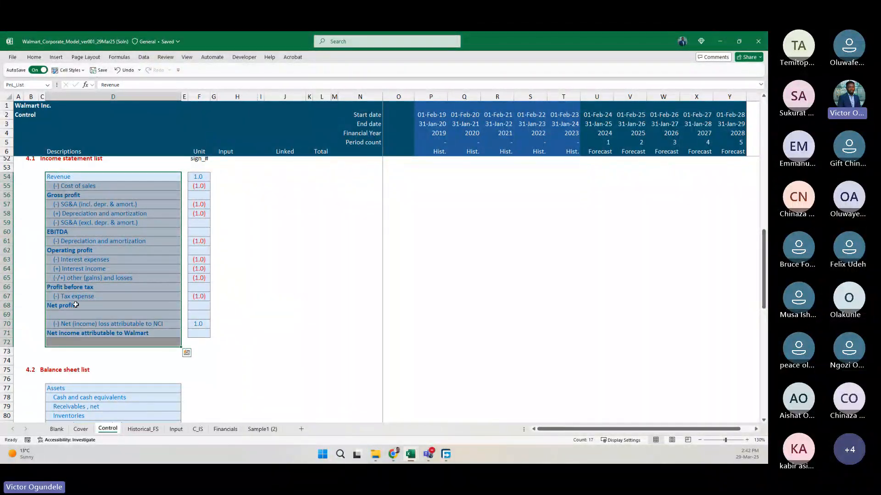
pyautogui.scroll(-4, 67, 267)
pyautogui.click(77, 272)
pyautogui.scroll(-11, 77, 272)
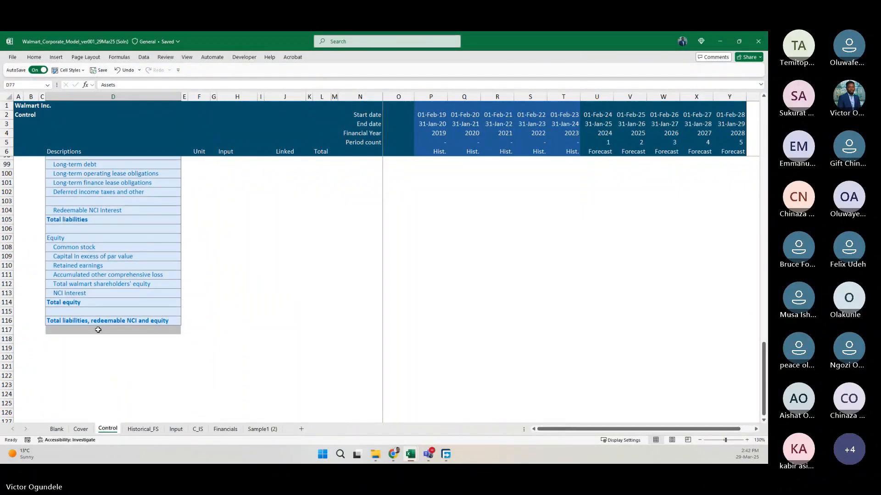
pyautogui.keyDown('shift'); pyautogui.click(98, 329); pyautogui.keyUp('shift')
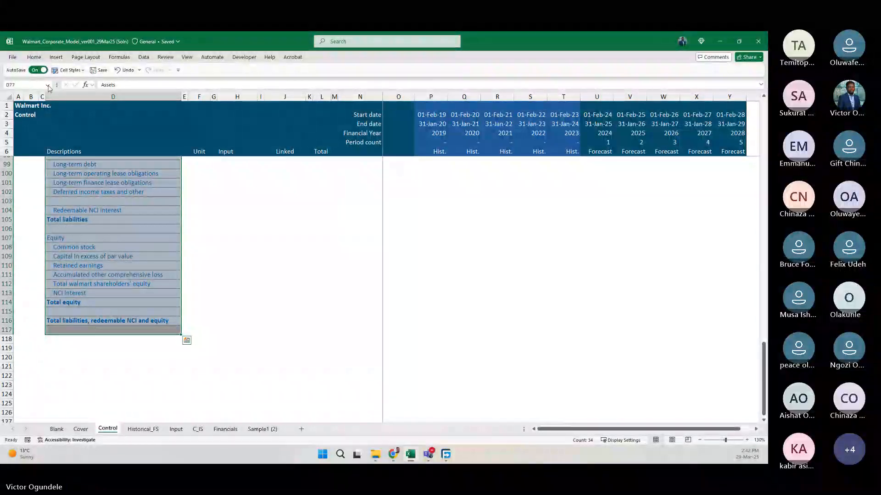
pyautogui.click(28, 85)
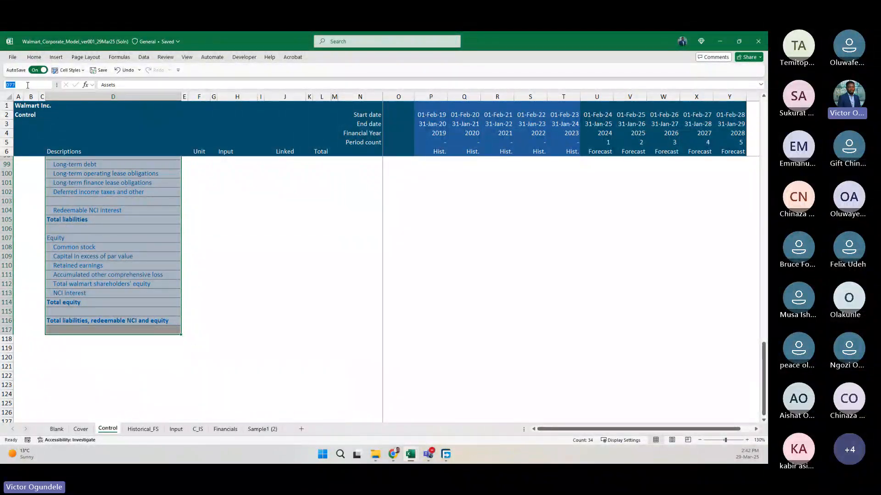
pyautogui.write('BS')
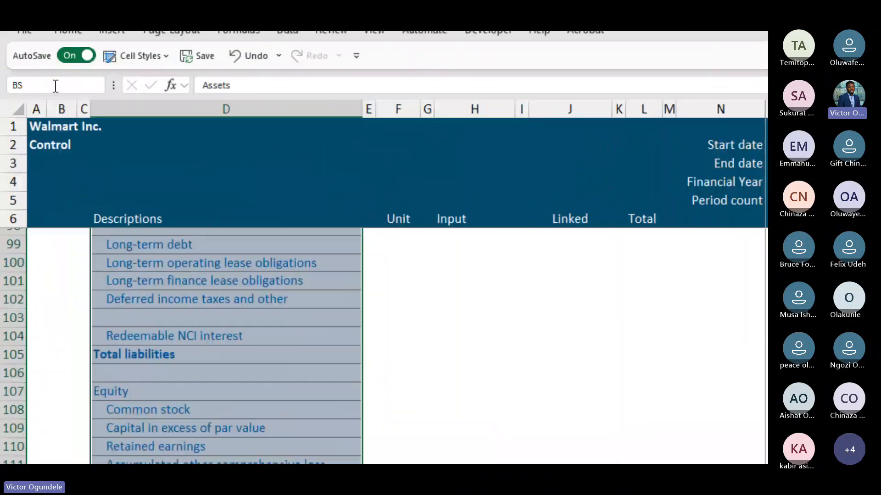
pyautogui.write('_List')
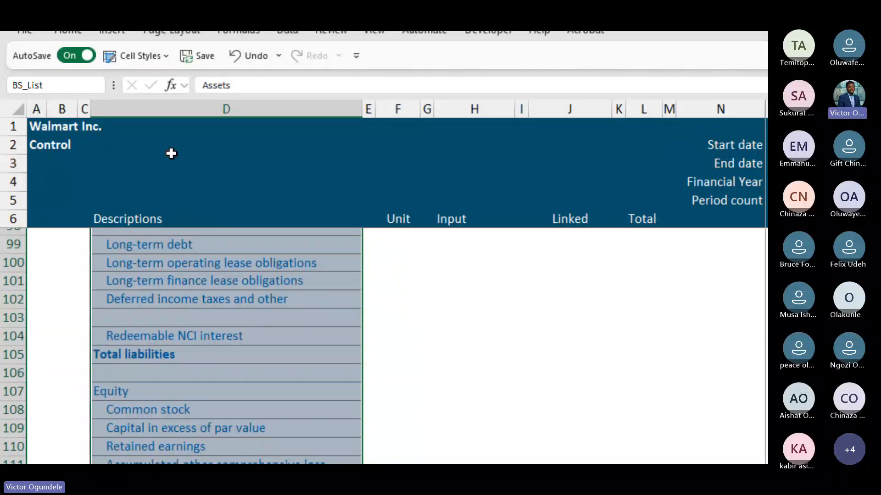
pyautogui.press('Return')
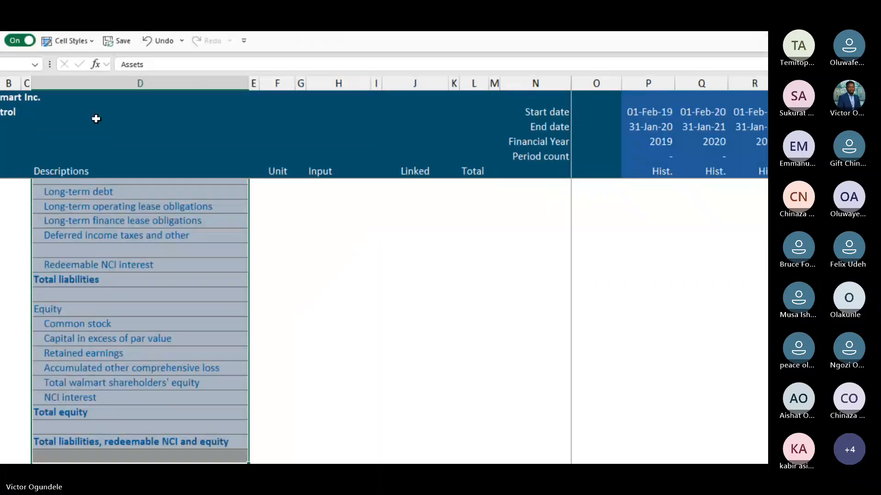
# Enter the column heading s/n in F75 beside the Balance sheet list title.
pyautogui.scroll(3, 397, 359)
pyautogui.scroll(8, 199, 289)
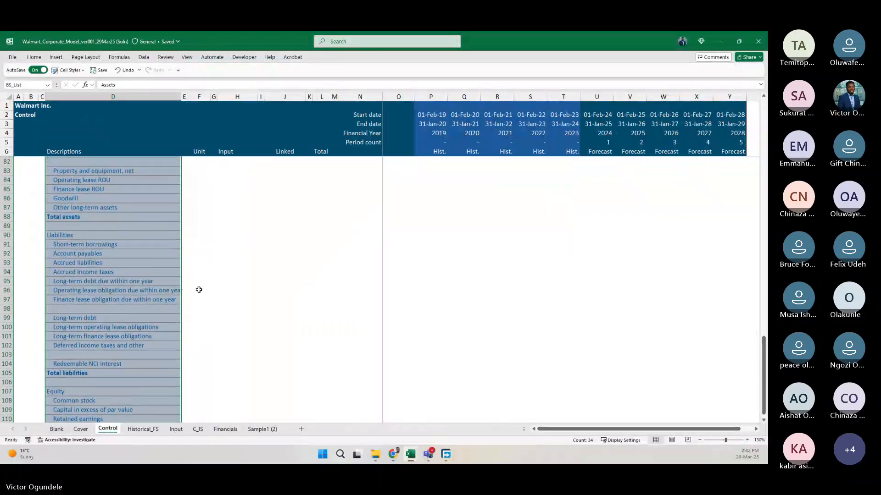
pyautogui.click(195, 247)
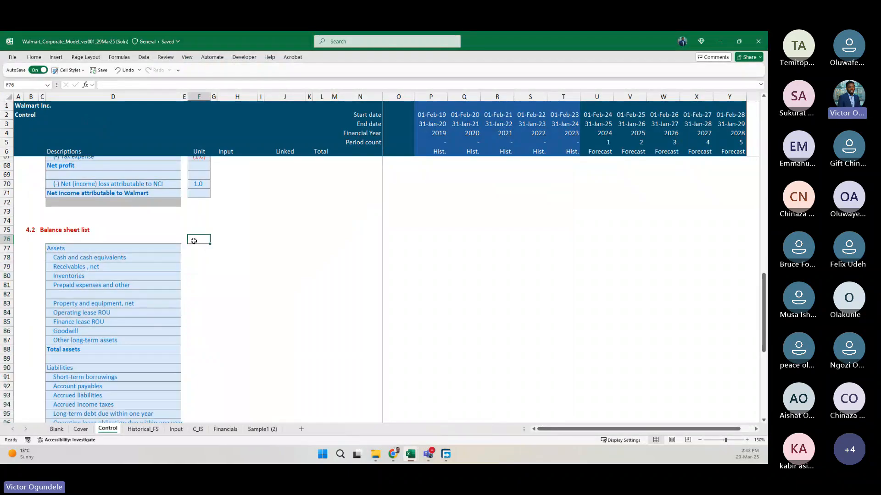
pyautogui.scroll(6, 194, 240)
pyautogui.scroll(-4, 194, 241)
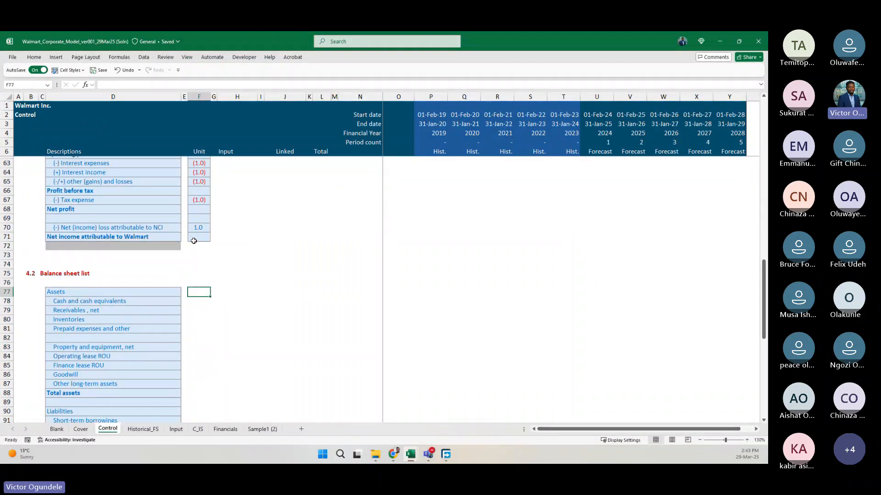
pyautogui.press('Up')
pyautogui.press('Up')
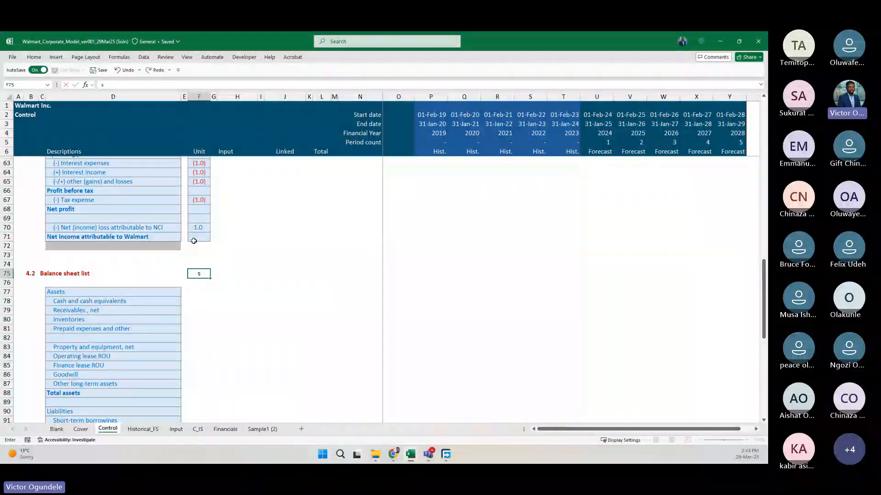
pyautogui.write('s/n')
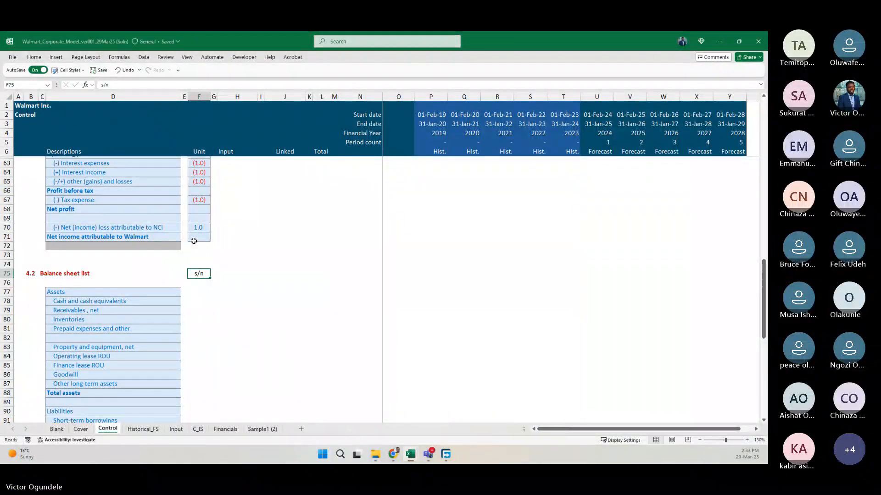
pyautogui.press('Return')
pyautogui.press('Return')
# Apply the Input cell style to F77:F116 alongside the balance sheet list.
pyautogui.scroll(-3, 193, 241)
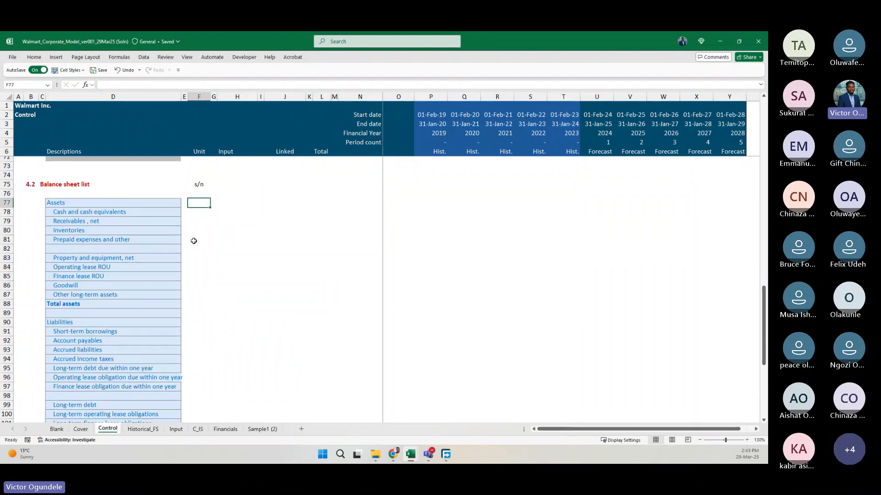
pyautogui.keyDown('ctrl'); pyautogui.scroll(3, 194, 240); pyautogui.keyUp('ctrl')
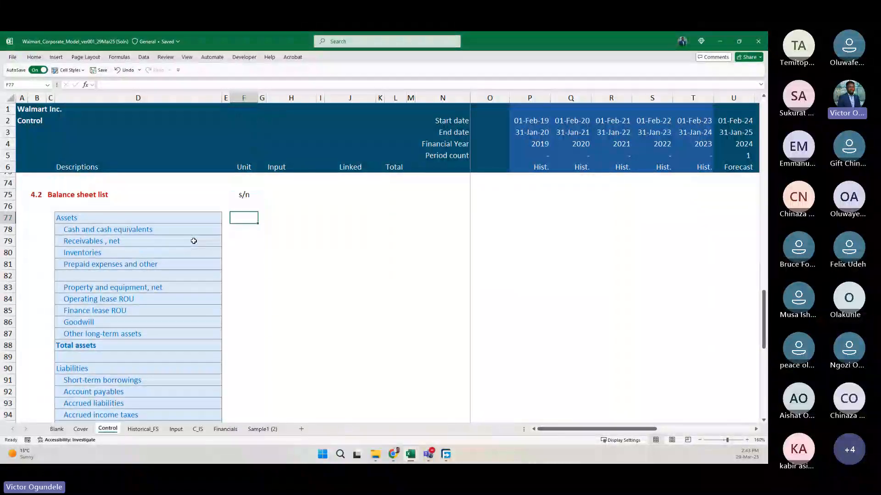
pyautogui.scroll(-5, 267, 324)
pyautogui.scroll(-3, 261, 335)
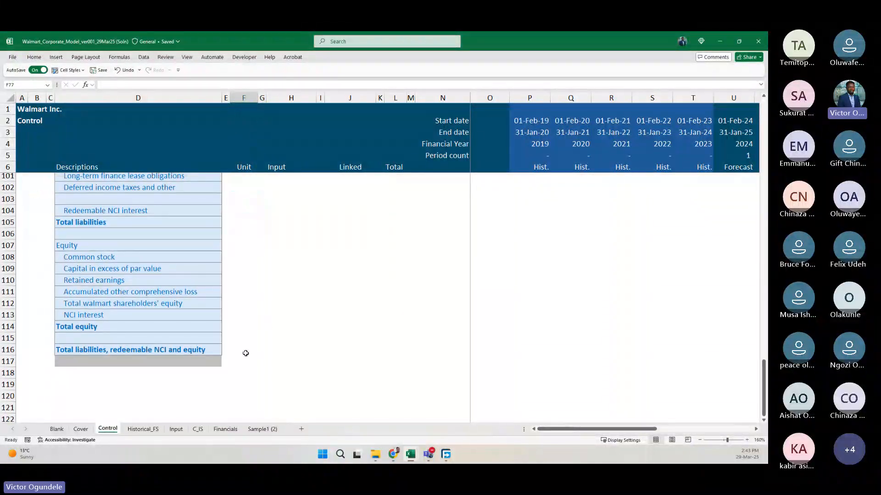
pyautogui.keyDown('shift'); pyautogui.click(245, 353); pyautogui.keyUp('shift')
pyautogui.click(69, 69)
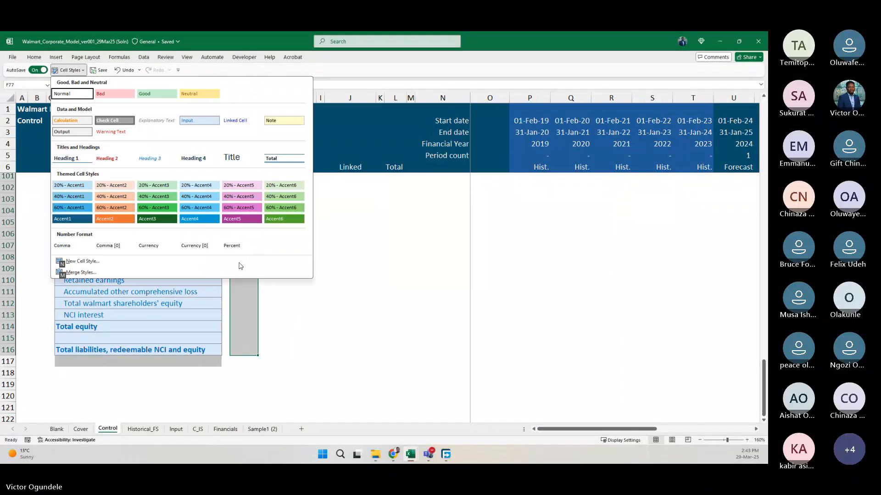
pyautogui.click(199, 120)
pyautogui.scroll(10, 267, 265)
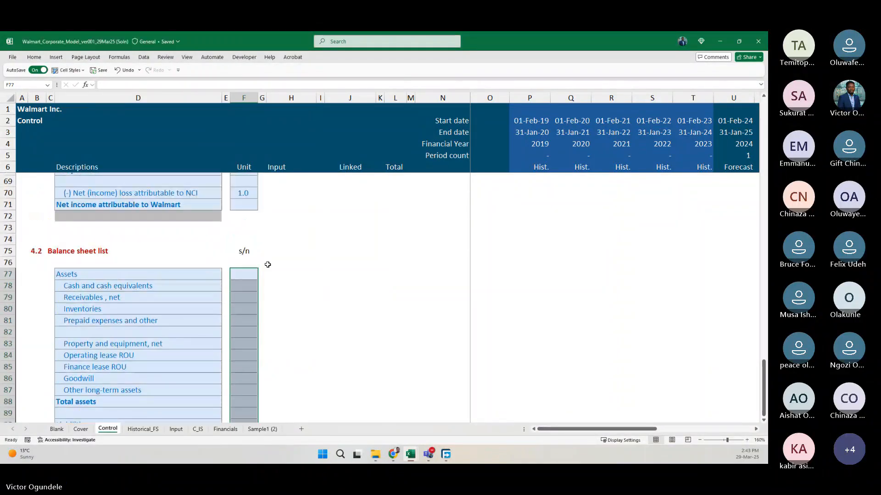
# Enter serial numbers 1 to 4 in F78:F81, from Cash and cash equivalents to Prepaid expenses and other.
pyautogui.press('Down')
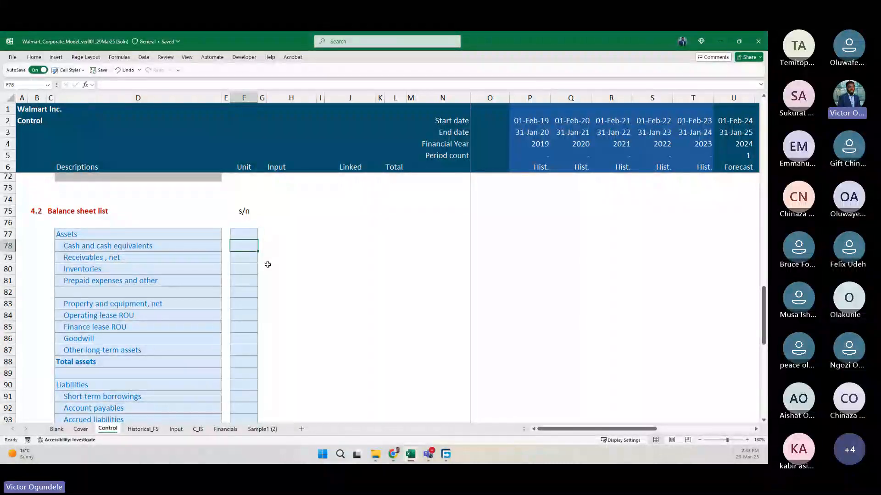
pyautogui.write('1')
pyautogui.press('Return')
pyautogui.write('2')
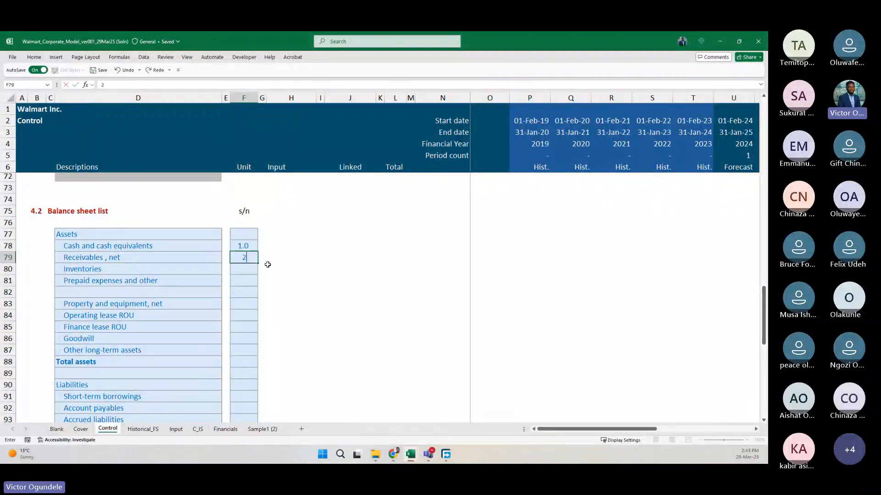
pyautogui.press('Return')
pyautogui.write('3')
pyautogui.press('Return')
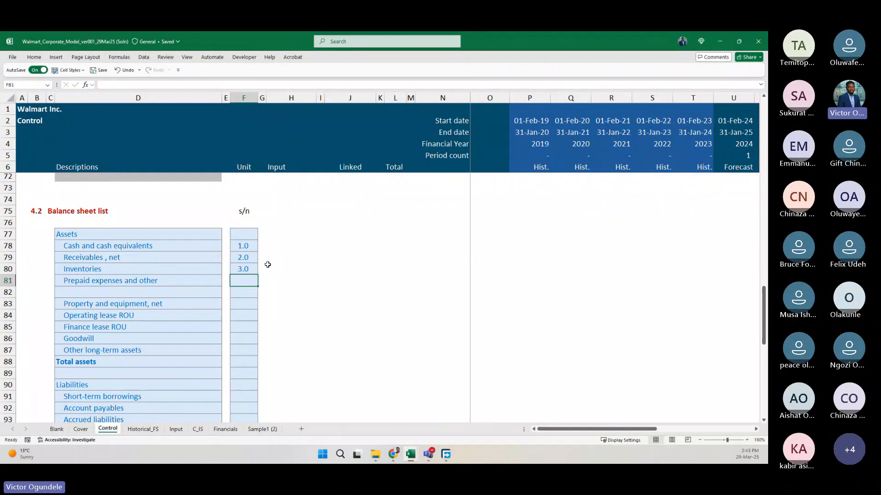
pyautogui.write('4')
pyautogui.press('Return')
# Replace the typed numbers in F79:F81 with a running formula adding 1 to the cell above, starting with =F78+1.
pyautogui.press('Up')
pyautogui.press('Up')
pyautogui.press('Up')
pyautogui.hotkey('shift', 'Down')
pyautogui.hotkey('shift', 'Down')
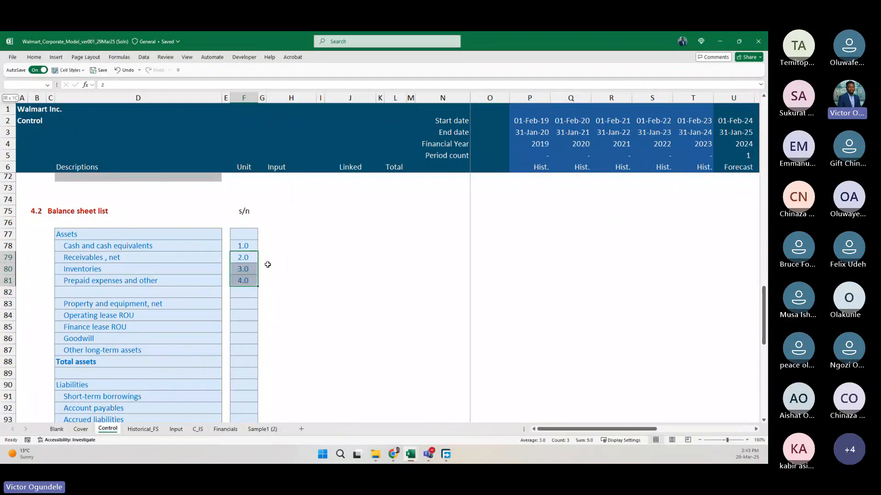
pyautogui.write('=')
pyautogui.press('Up')
pyautogui.write('+1')
pyautogui.hotkey('ctrl', 'Return')
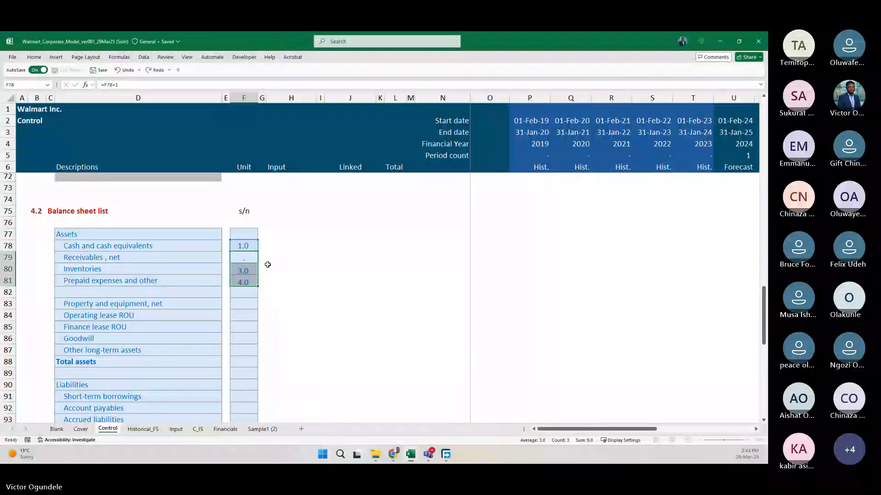
# Continue the numbering at Property and equipment, net by entering =F81+1 in F83.
pyautogui.press('Down')
pyautogui.press('Down')
pyautogui.press('Down')
pyautogui.press('Down')
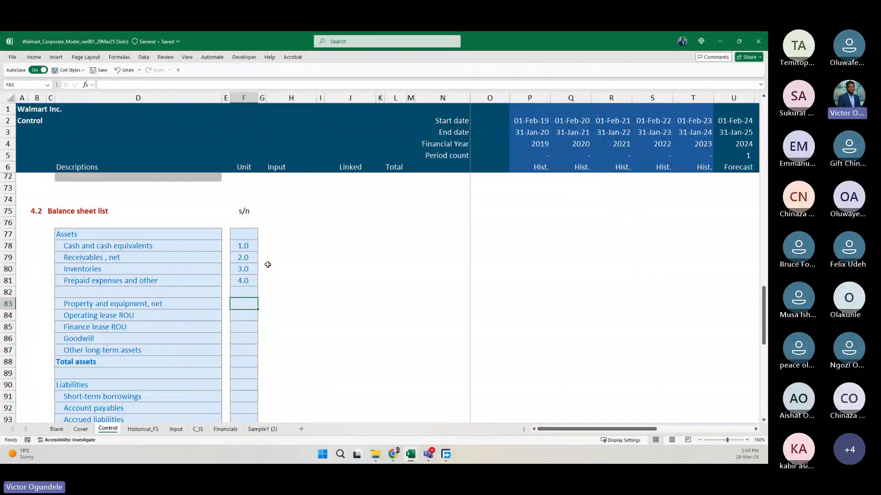
pyautogui.write('=')
pyautogui.press('Up')
pyautogui.press('Up')
pyautogui.write('+1')
pyautogui.press('Return')
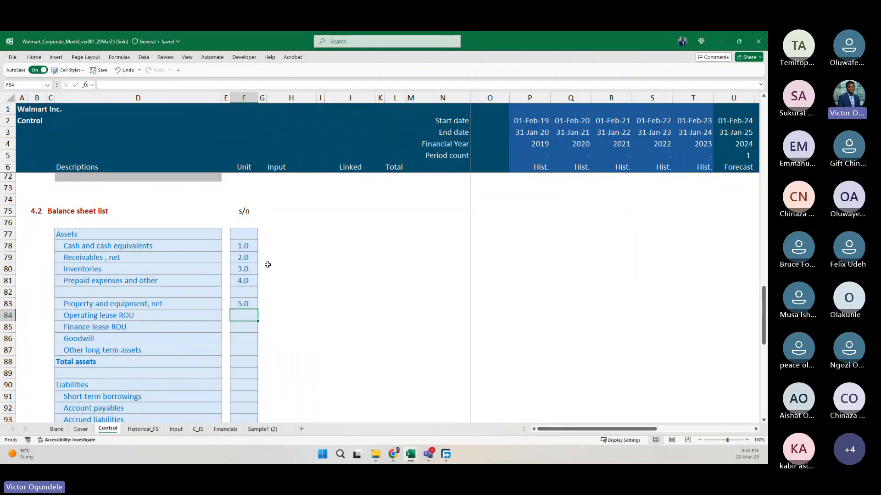
# Enter =F83+1 in F84 and fill the formula down to Other long-term assets in F87.
pyautogui.write('=')
pyautogui.press('Up')
pyautogui.write('+1')
pyautogui.press('Return')
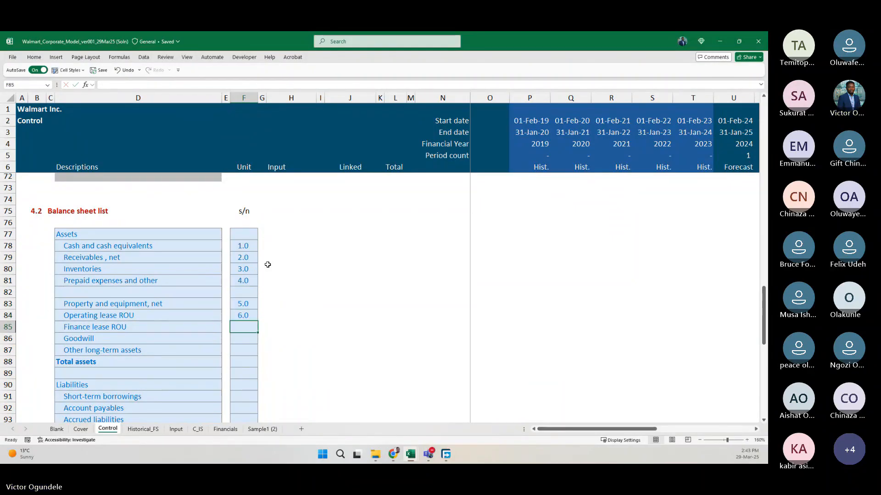
pyautogui.hotkey('ctrl', 'd')
pyautogui.press('Down')
pyautogui.hotkey('ctrl', 'd')
pyautogui.press('Down')
pyautogui.hotkey('ctrl', 'd')
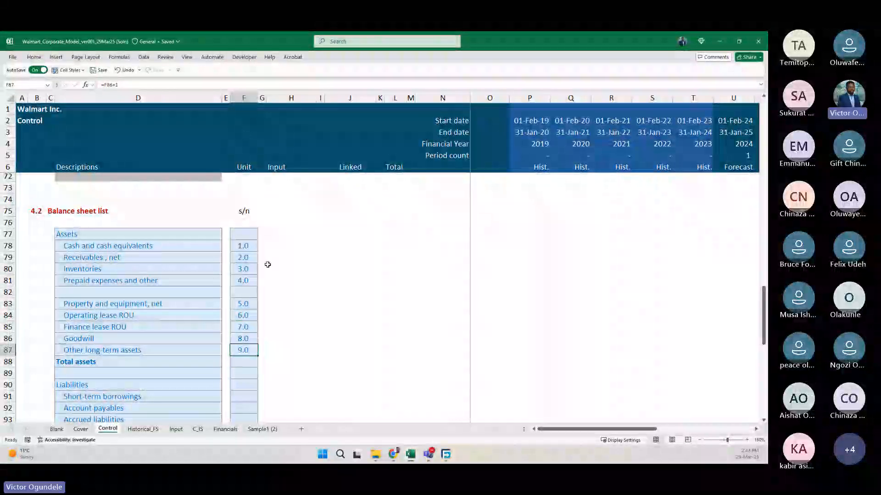
# Continue the numbering into liabilities by entering =F87+1 in F91 for Short-term borrowings.
pyautogui.scroll(-1, 268, 264)
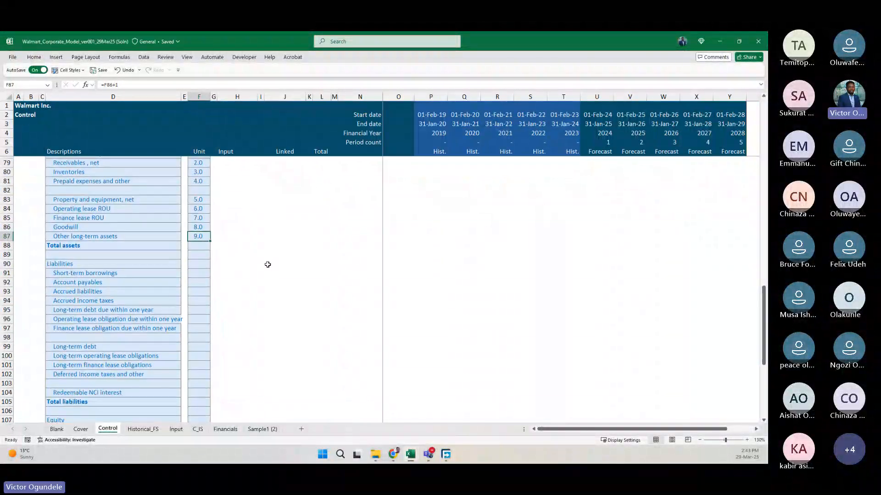
pyautogui.scroll(-2, 267, 265)
pyautogui.press('Down')
pyautogui.press('Down')
pyautogui.press('Down')
pyautogui.press('Down')
pyautogui.press('Down')
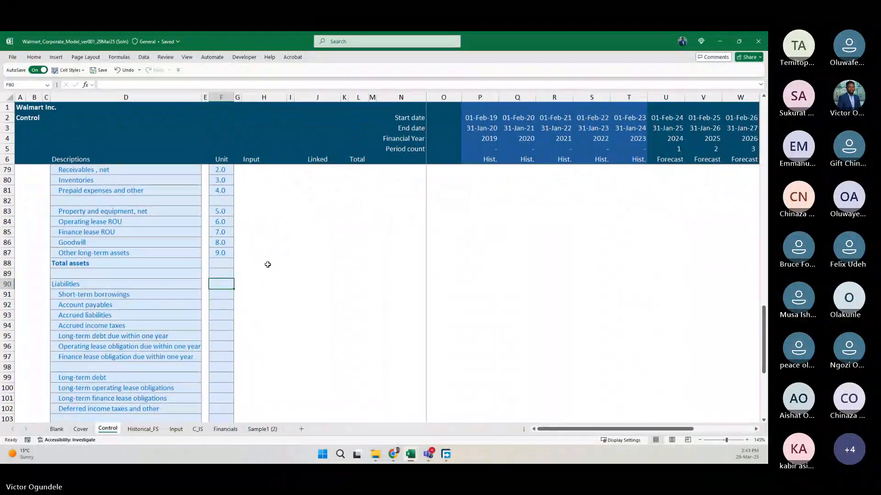
pyautogui.press('Up')
pyautogui.write('=')
pyautogui.press('Up')
pyautogui.press('Up')
pyautogui.press('Up')
pyautogui.press('Up')
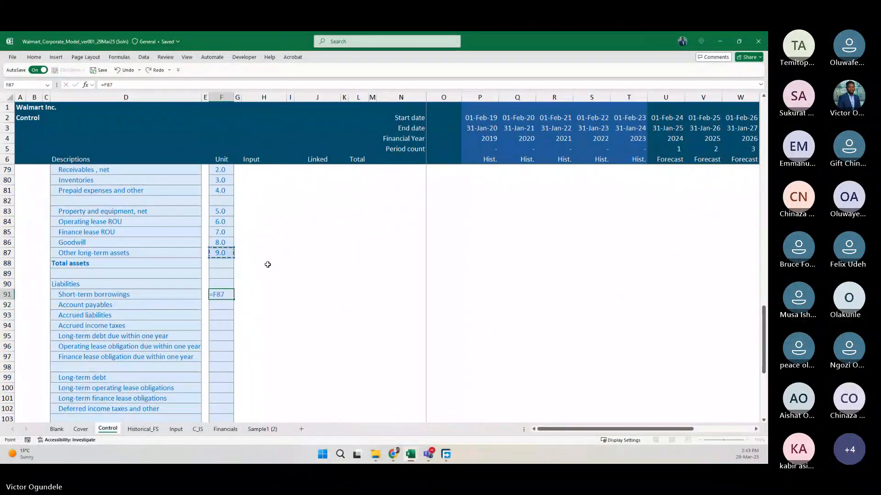
pyautogui.write('+1')
pyautogui.press('Return')
# Enter =F91+1 in F92 and fill it down to Finance lease obligation due within one year in F97.
pyautogui.write('=')
pyautogui.press('Up')
pyautogui.write('+1')
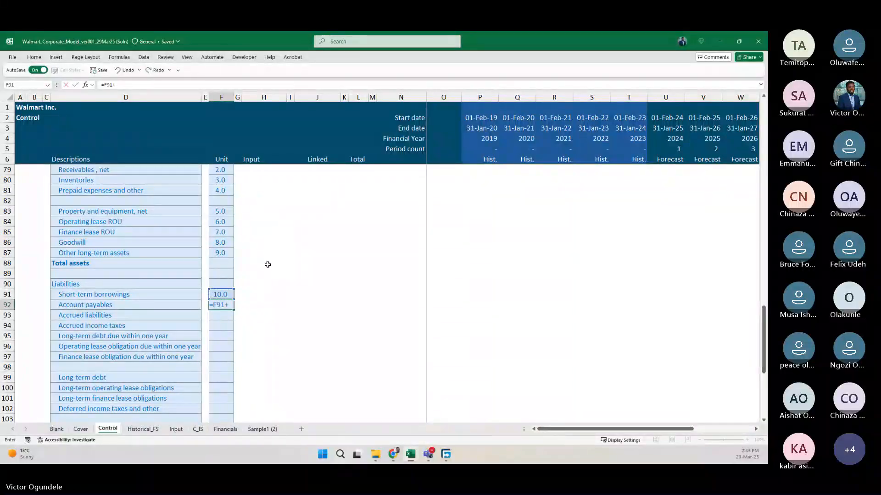
pyautogui.press('Return')
pyautogui.hotkey('ctrl', 'd')
pyautogui.hotkey('shift', 'Down')
pyautogui.hotkey('shift', 'Down')
pyautogui.hotkey('shift', 'Down')
pyautogui.hotkey('shift', 'Down')
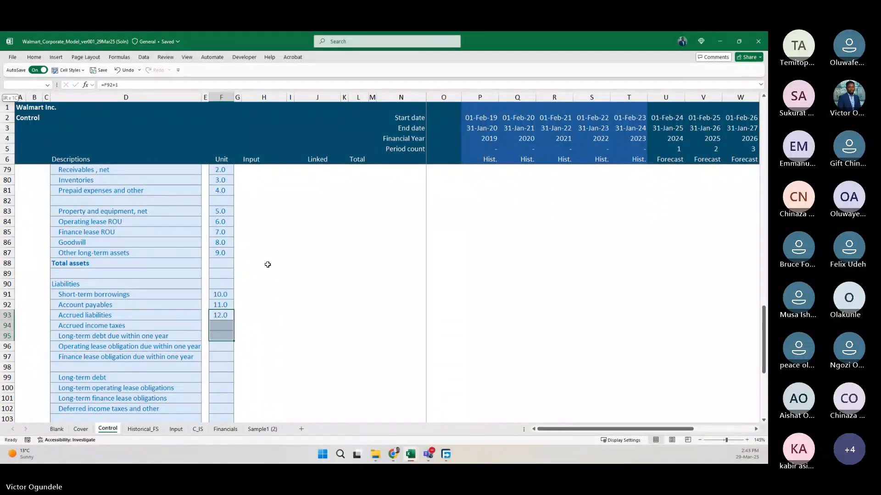
pyautogui.hotkey('ctrl', 'd')
pyautogui.hotkey('ctrl', 'Down')
pyautogui.scroll(-3, 268, 265)
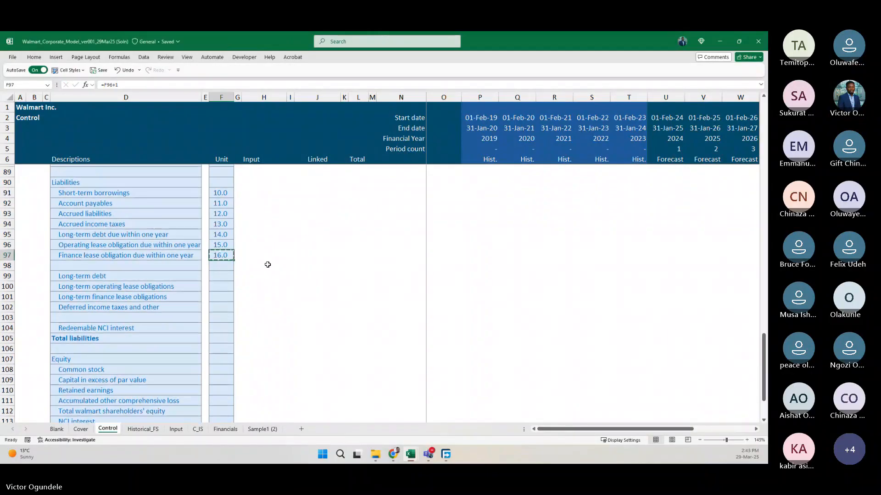
# Continue the numbering at Long-term debt by entering =F97+1 in F99.
pyautogui.hotkey('ctrl', 'c')
pyautogui.press('Down')
pyautogui.press('Down')
pyautogui.write('=')
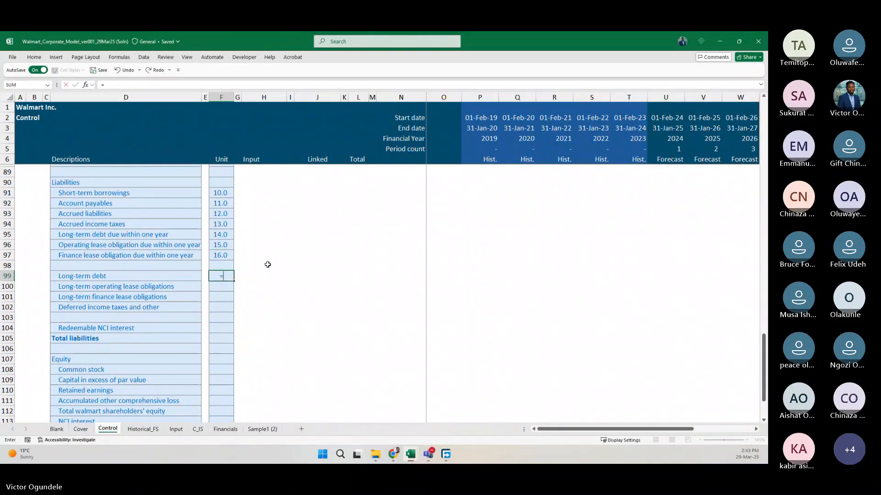
pyautogui.press('Up')
pyautogui.press('Up')
pyautogui.write('+1')
pyautogui.press('Return')
# Continue the serial-number formulas from Long-term operating lease obligations in F100 to Deferred income taxes in F102, and number Redeemable NCI interest in F104.
pyautogui.write('=')
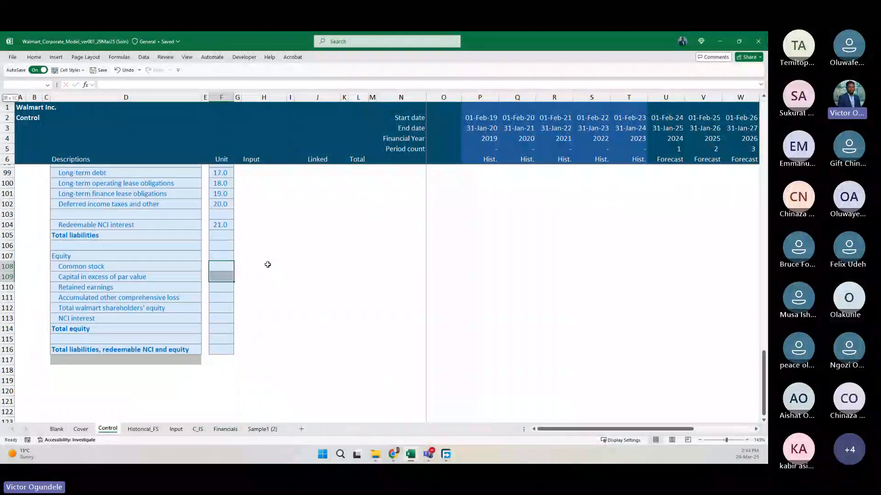
pyautogui.hotkey('shift', 'Down')
pyautogui.hotkey('shift', 'Down')
pyautogui.hotkey('shift', 'Down')
pyautogui.hotkey('shift', 'Down')
pyautogui.hotkey('shift', 'Up')
pyautogui.hotkey('shift', 'Up')
pyautogui.hotkey('shift', 'Up')
pyautogui.hotkey('shift', 'Up')
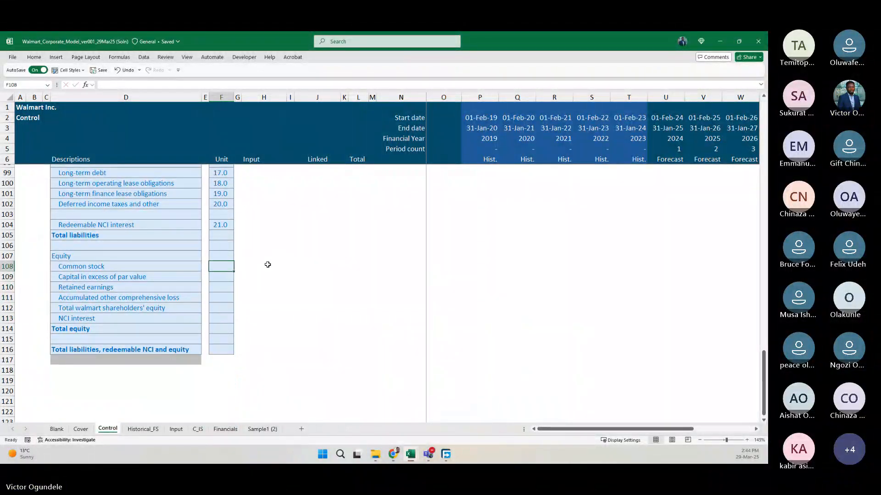
# Continue the numbering into equity with =F104+1 in F108 for Common stock and =F108+1 in F109 for Capital in excess of par value.
pyautogui.write('=F104+1')
pyautogui.press('Return')
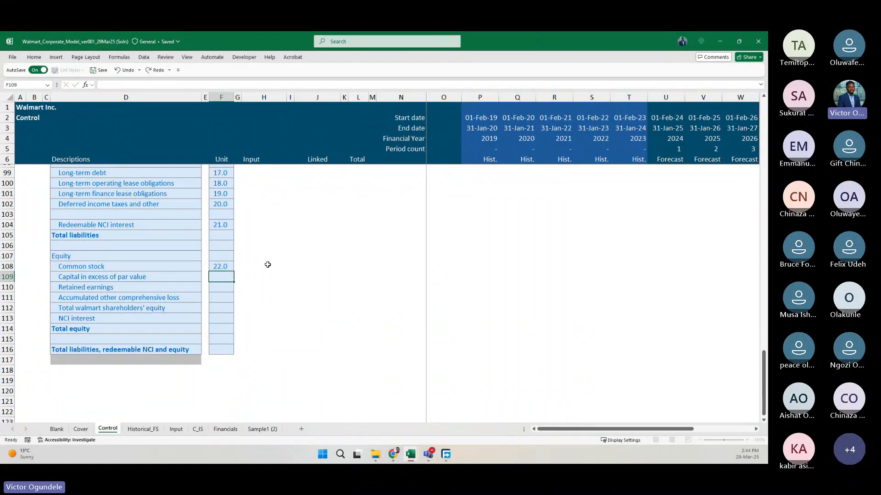
pyautogui.write('=F108+1')
pyautogui.press('Return')
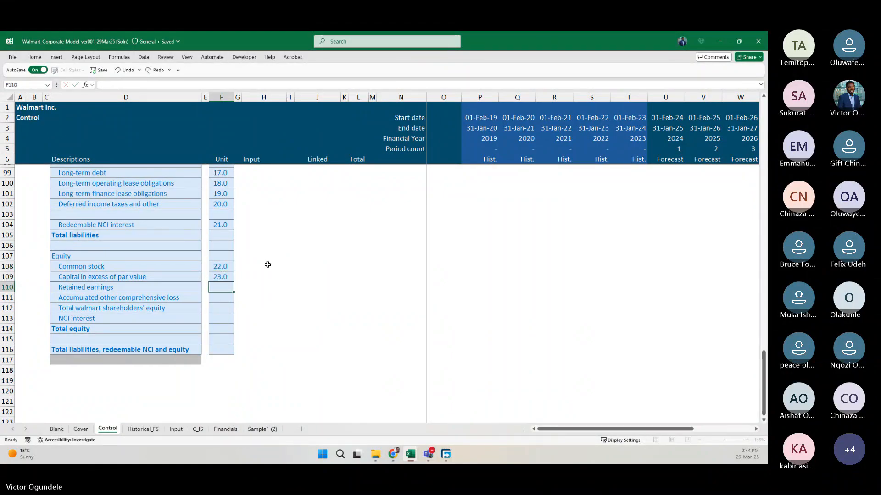
# Fill the numbering formula from F109 down to NCI interest in F113.
pyautogui.press('Up')
pyautogui.hotkey('shift', 'Down')
pyautogui.hotkey('shift', 'Down')
pyautogui.hotkey('shift', 'Down')
pyautogui.hotkey('shift', 'Down')
pyautogui.hotkey('ctrl', 'd')
pyautogui.hotkey('ctrl', 'Down')
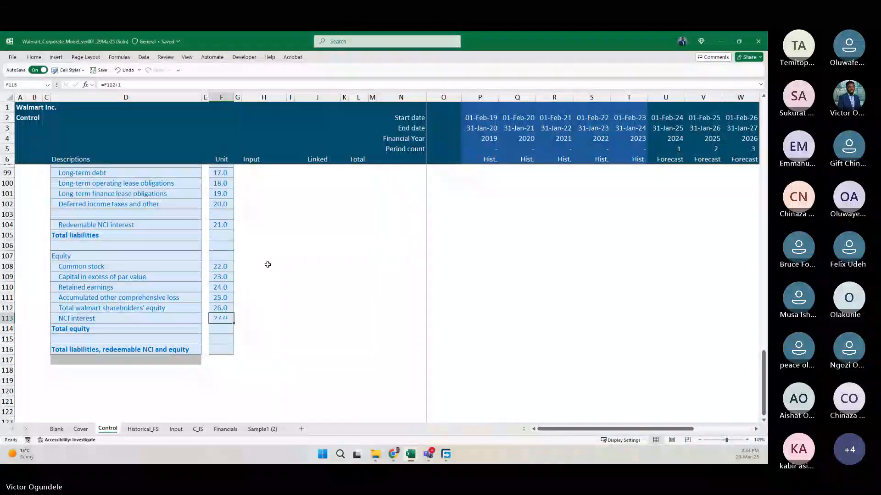
pyautogui.press('Down')
pyautogui.press('Down')
# Check the serial numbers of the whole balance sheet list, from assets through liabilities to equity.
pyautogui.scroll(-1, 267, 265)
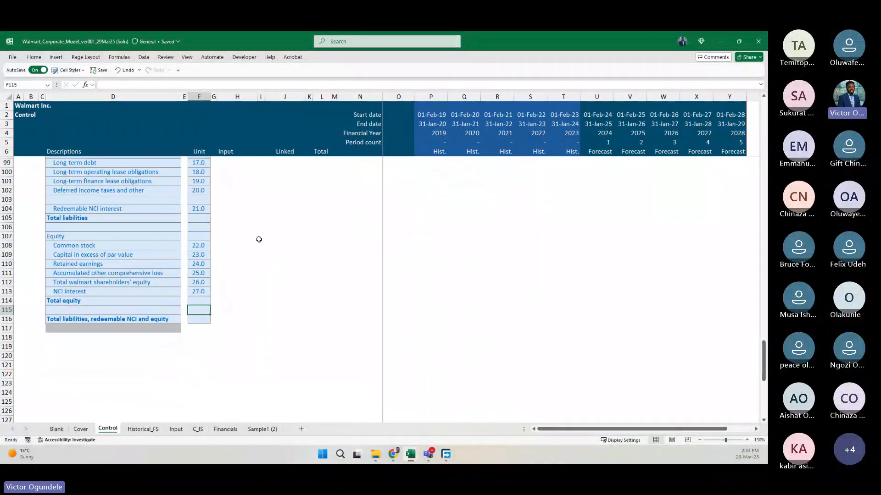
pyautogui.scroll(1, 259, 239)
pyautogui.scroll(2, 258, 239)
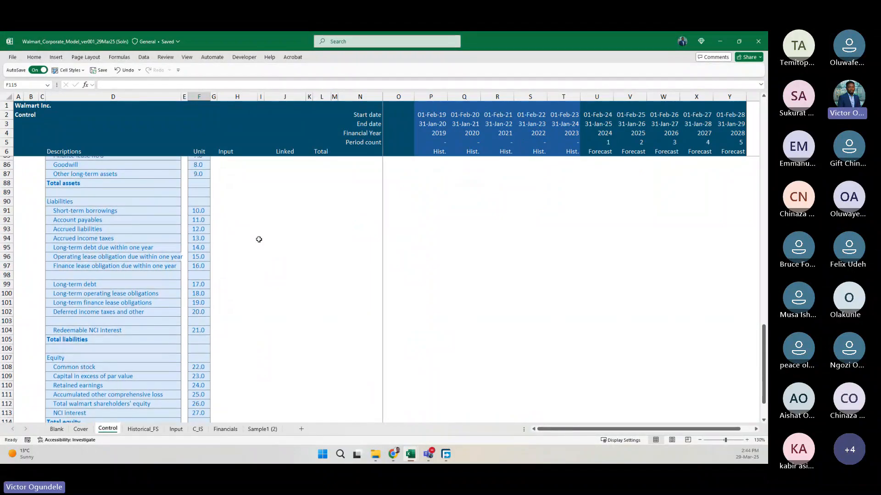
pyautogui.scroll(7, 259, 239)
pyautogui.scroll(-8, 259, 239)
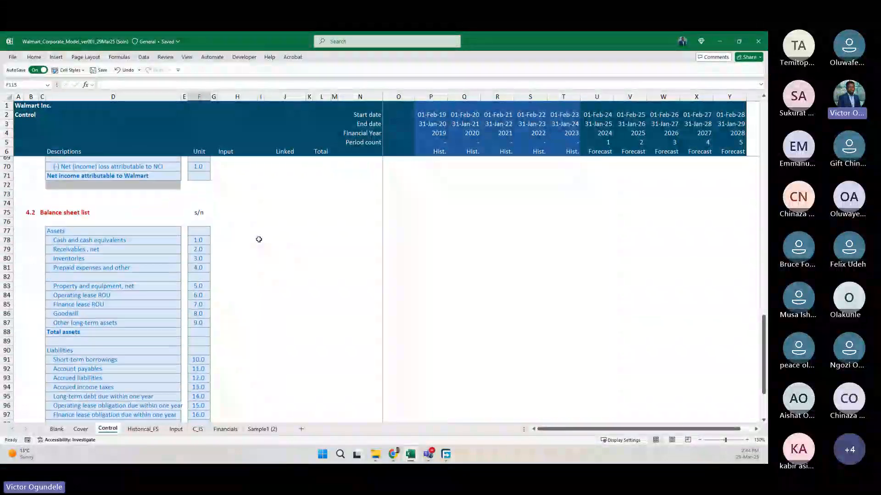
pyautogui.scroll(-2, 258, 239)
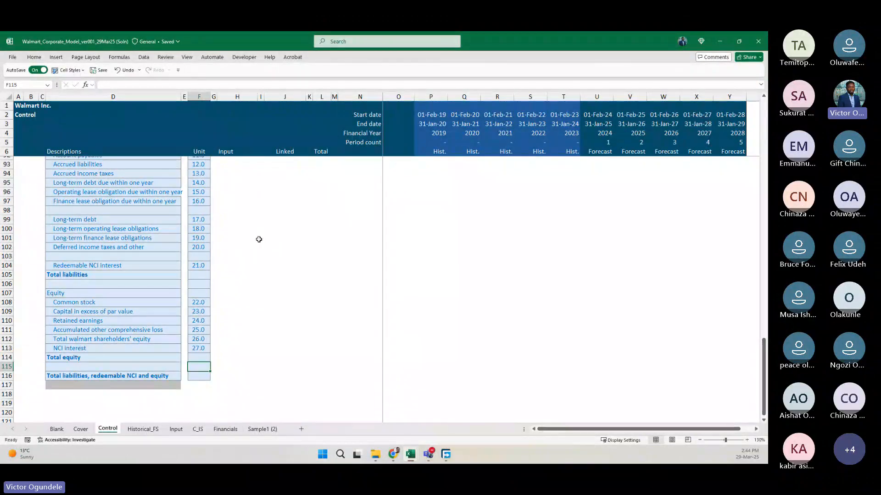
pyautogui.scroll(-1, 259, 239)
pyautogui.scroll(7, 259, 239)
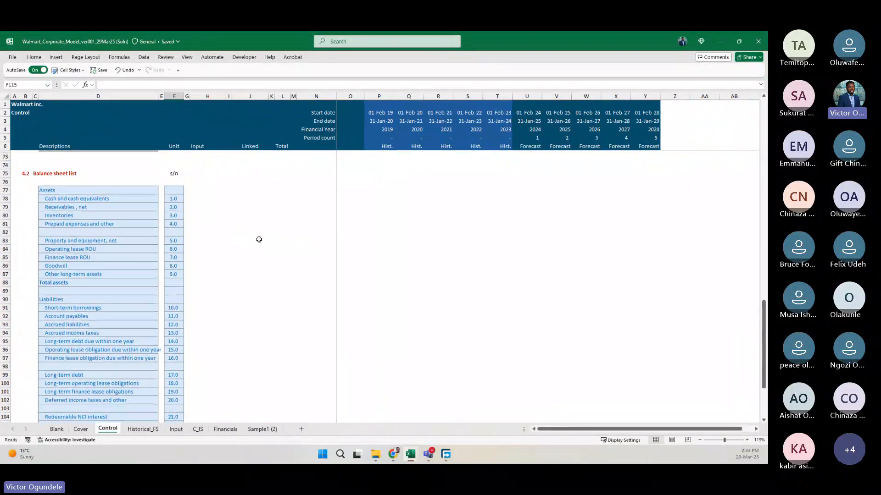
pyautogui.scroll(-1, 191, 327)
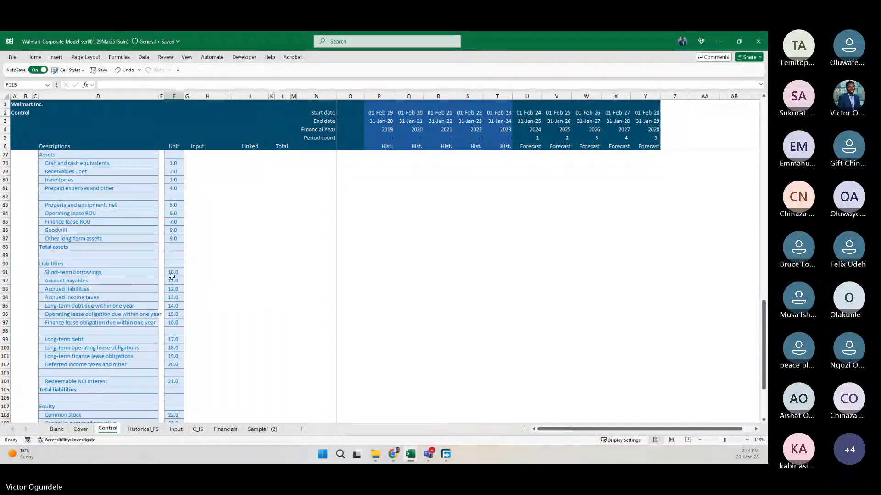
pyautogui.scroll(-4, 171, 272)
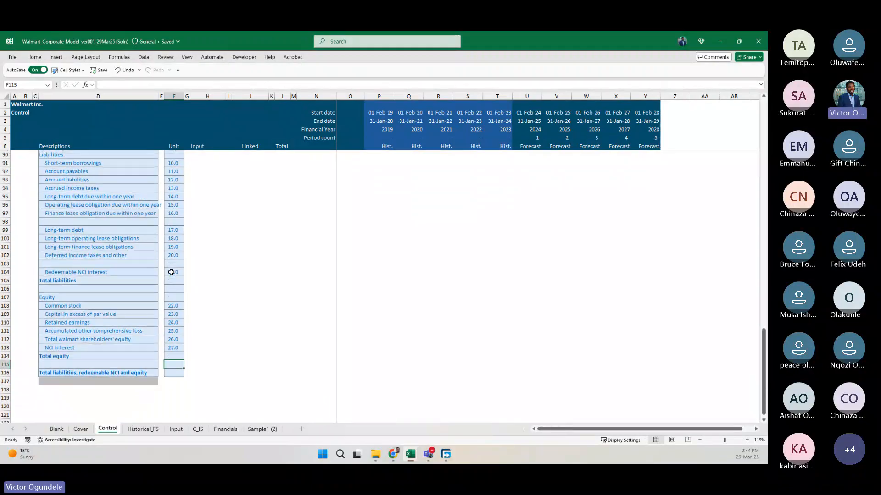
pyautogui.click(174, 356)
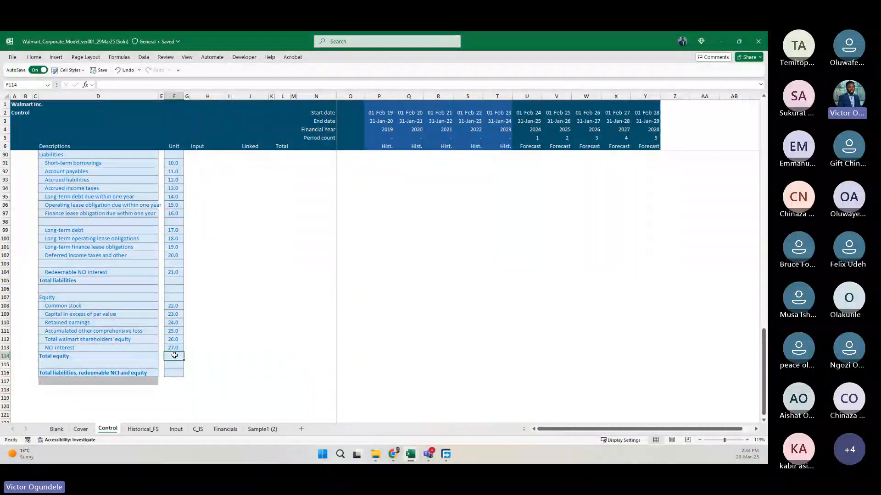
pyautogui.scroll(6, 137, 284)
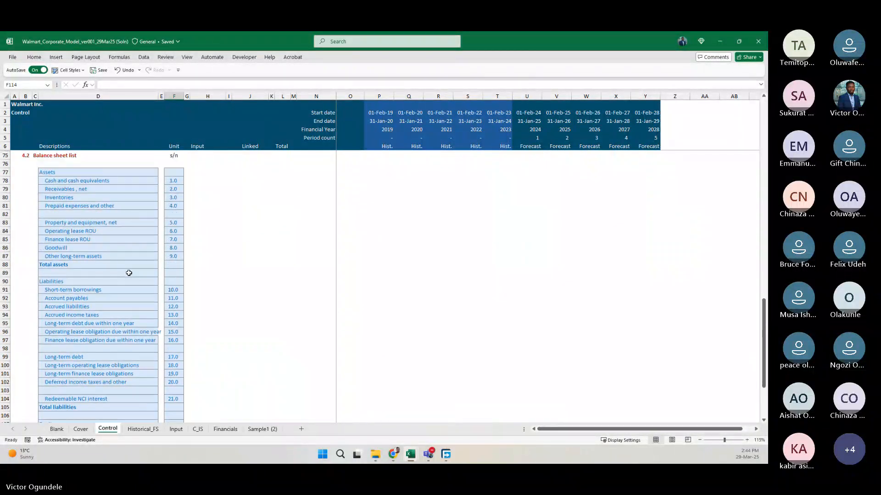
# Make the Assets, Liabilities and Equity headings in D77, D90 and D107 bold.
pyautogui.click(54, 185)
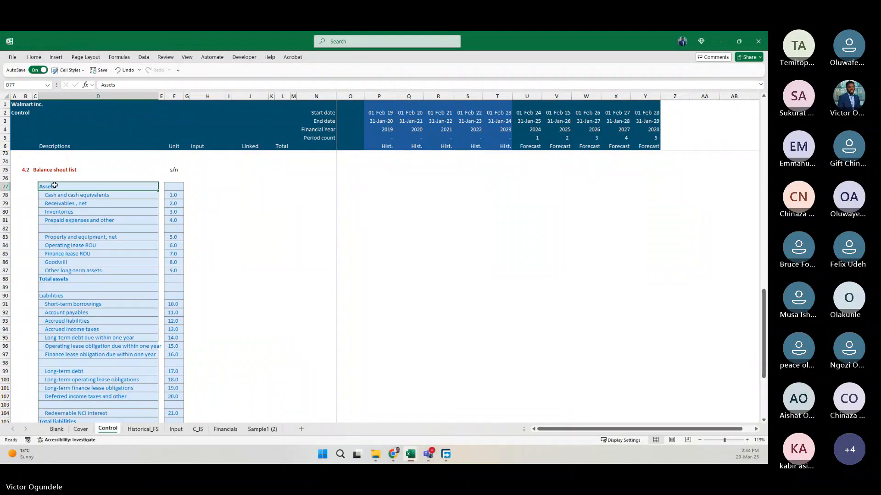
pyautogui.press('Down')
pyautogui.press('Down')
pyautogui.press('Down')
pyautogui.press('Down')
pyautogui.press('Down')
pyautogui.press('Down')
pyautogui.press('Down')
pyautogui.press('Down')
pyautogui.press('Down')
pyautogui.press('Down')
pyautogui.press('Down')
pyautogui.press('Down')
pyautogui.press('Down')
pyautogui.press('Down')
pyautogui.press('Down')
pyautogui.press('Down')
pyautogui.press('Down')
pyautogui.press('Down')
pyautogui.press('Down')
pyautogui.press('Down')
pyautogui.press('Down')
pyautogui.press('Down')
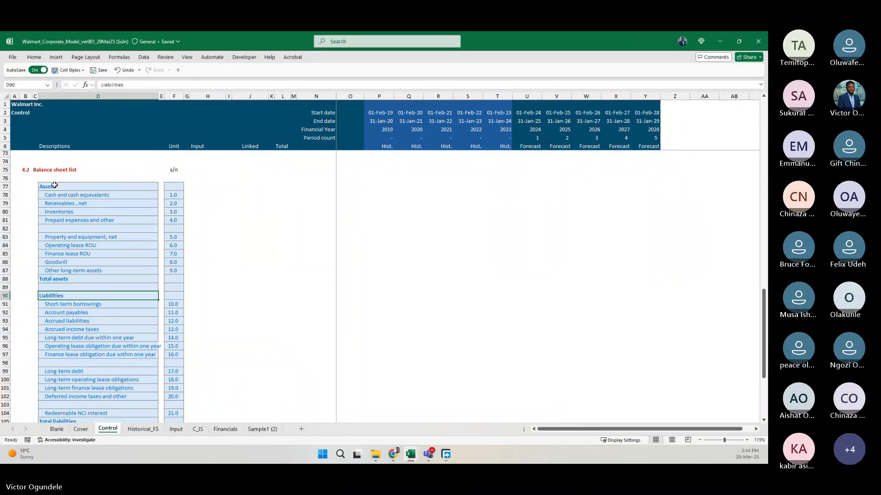
pyautogui.scroll(-6, 54, 185)
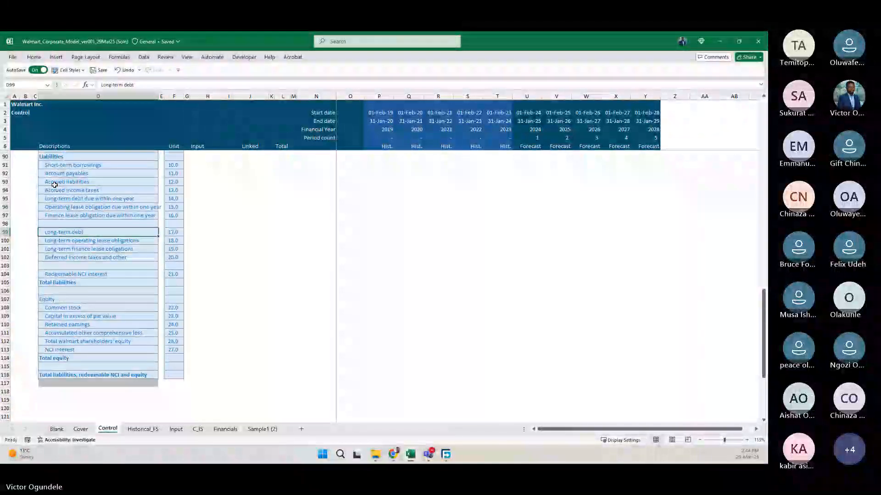
pyautogui.press('Down')
pyautogui.press('Down')
pyautogui.press('Down')
pyautogui.press('Down')
pyautogui.press('Down')
pyautogui.press('Down')
pyautogui.press('Down')
pyautogui.press('Down')
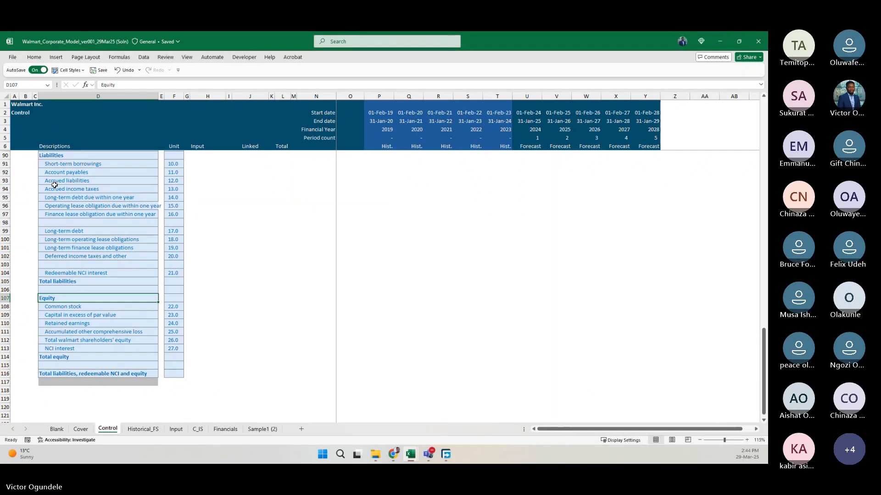
# Widen column D to fit the Operating lease obligation due within one year label in D96.
pyautogui.scroll(3, 54, 185)
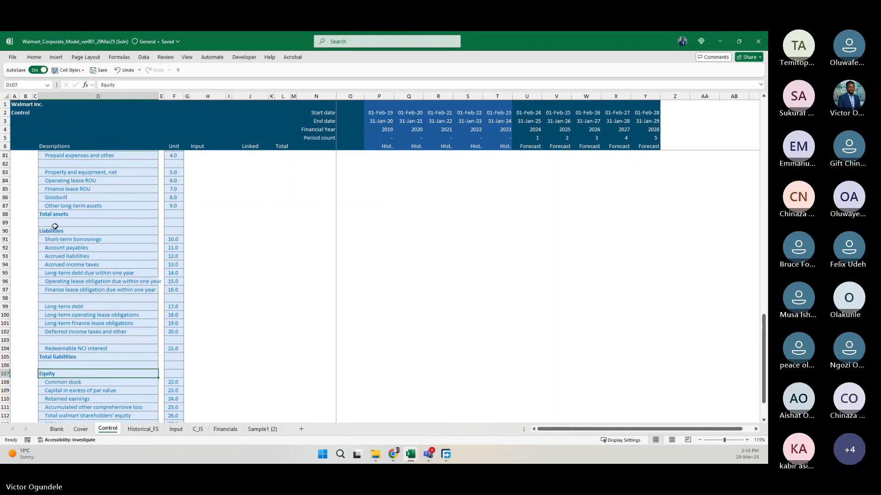
pyautogui.click(101, 281)
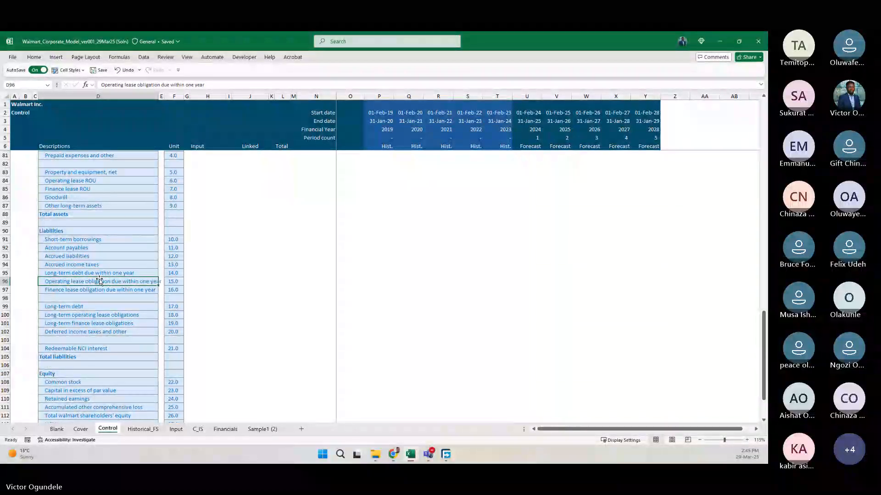
pyautogui.scroll(2, 112, 238)
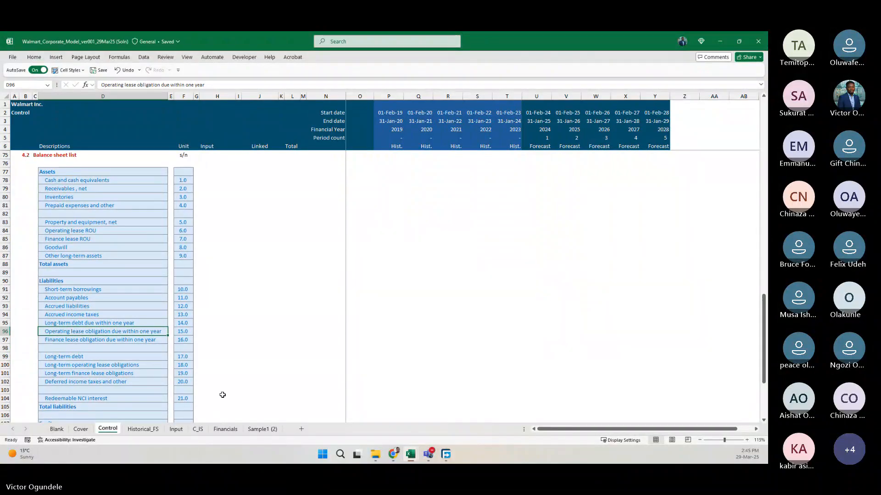
# Underline the s/n header in F75 of the Balance sheet list section.
pyautogui.scroll(3, 59, 252)
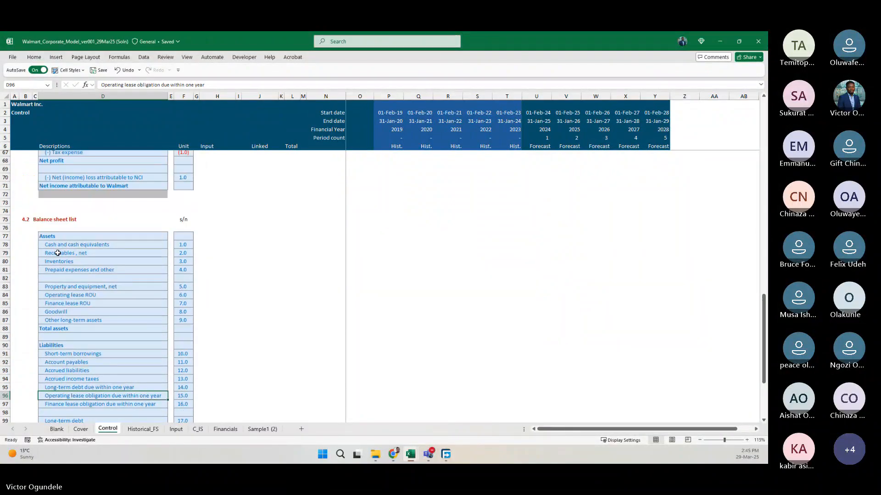
pyautogui.scroll(6, 58, 253)
pyautogui.scroll(-5, 58, 252)
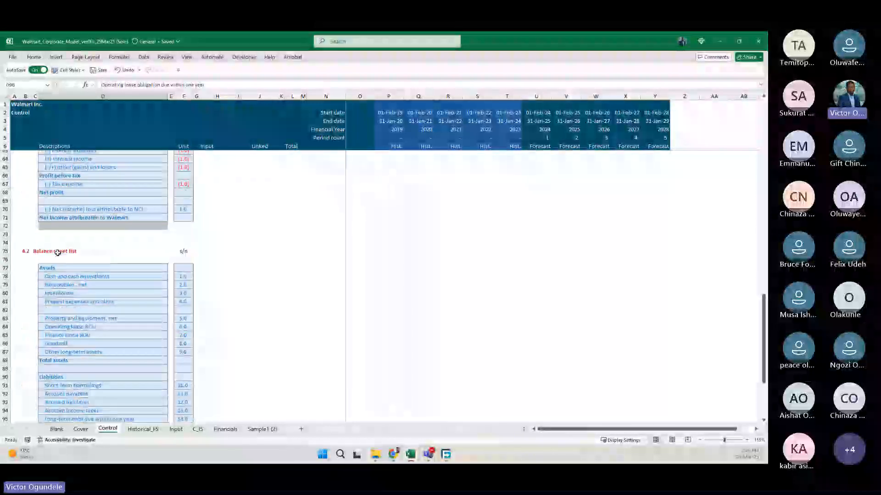
pyautogui.click(182, 252)
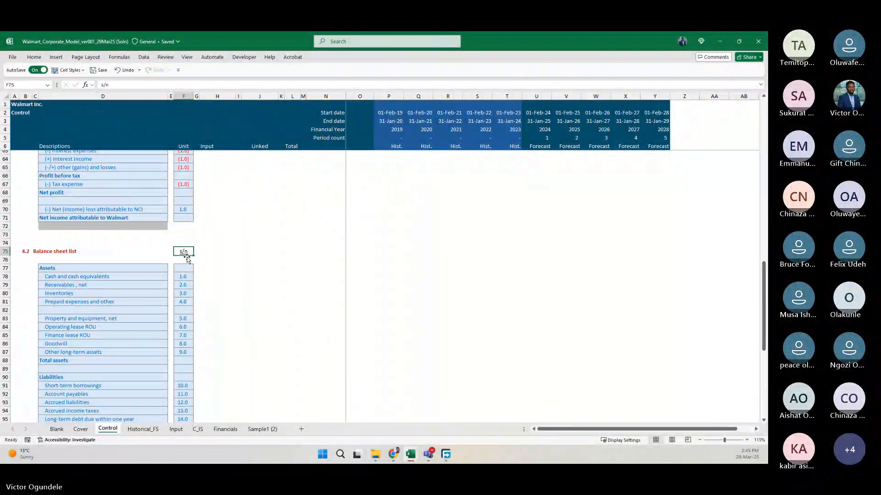
pyautogui.scroll(-1, 187, 260)
pyautogui.click(309, 275)
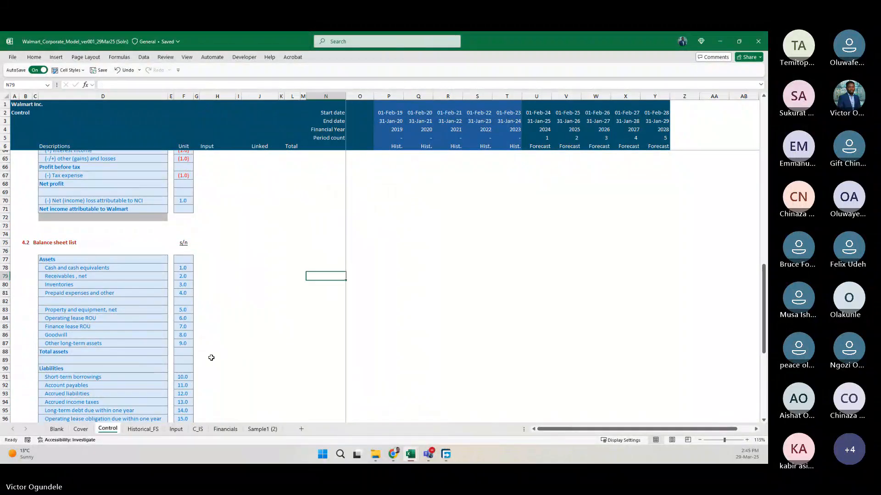
# Look over the formatted balance sheet list from its header down to total liabilities, redeemable NCI and equity.
pyautogui.scroll(-8, 211, 358)
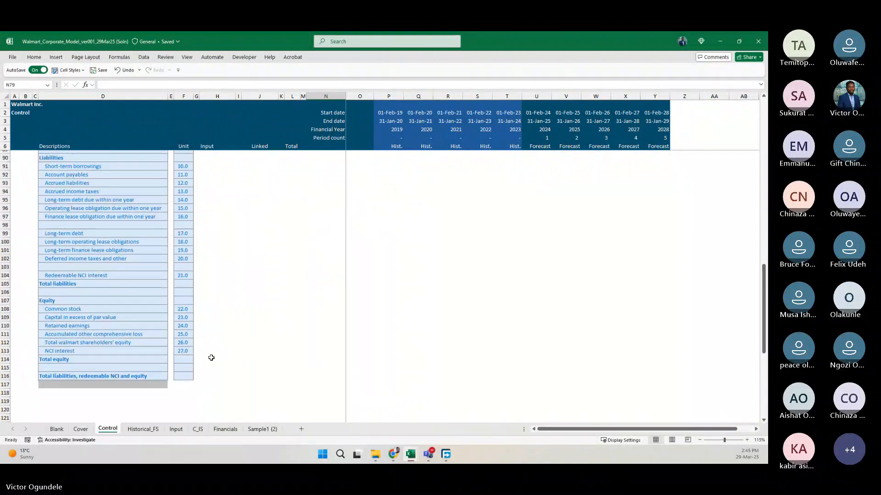
pyautogui.scroll(-1, 211, 358)
pyautogui.scroll(5, 210, 357)
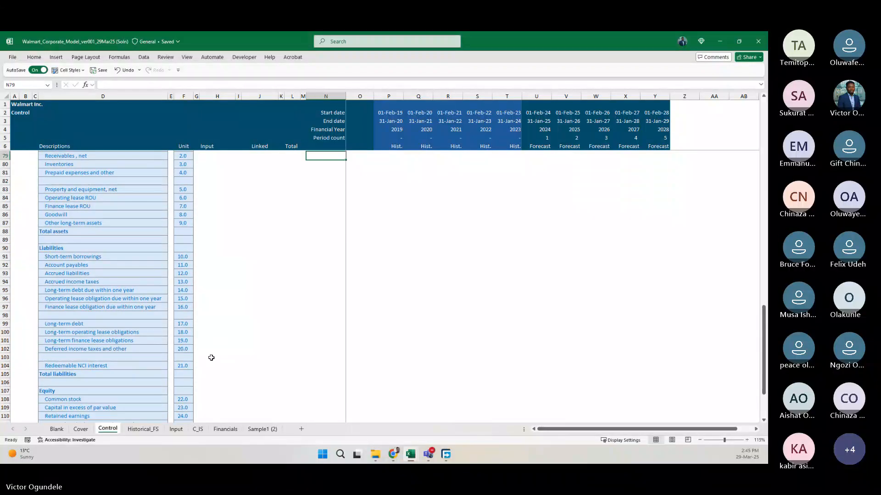
pyautogui.scroll(2, 211, 358)
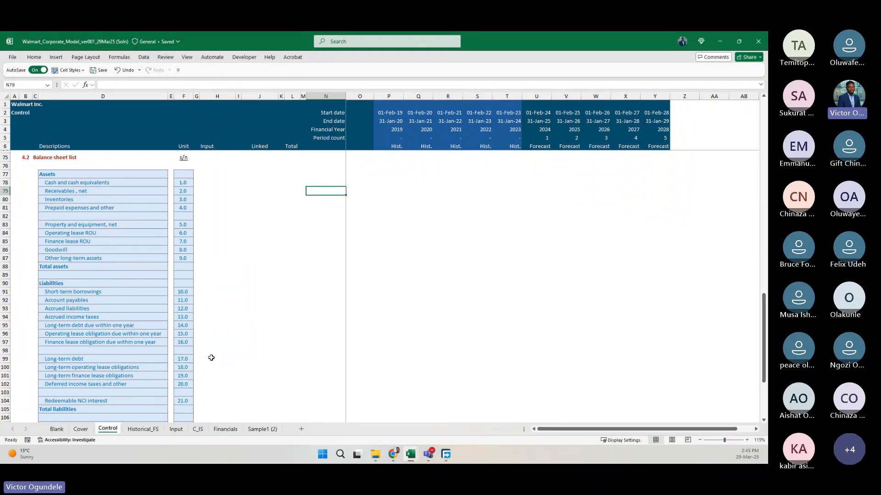
pyautogui.keyDown('ctrl'); pyautogui.scroll(4, 211, 358); pyautogui.keyUp('ctrl')
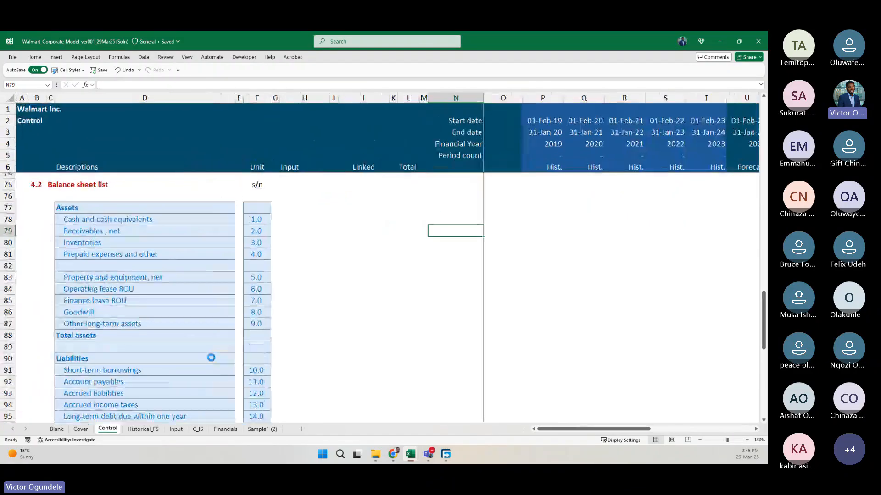
pyautogui.click(151, 250)
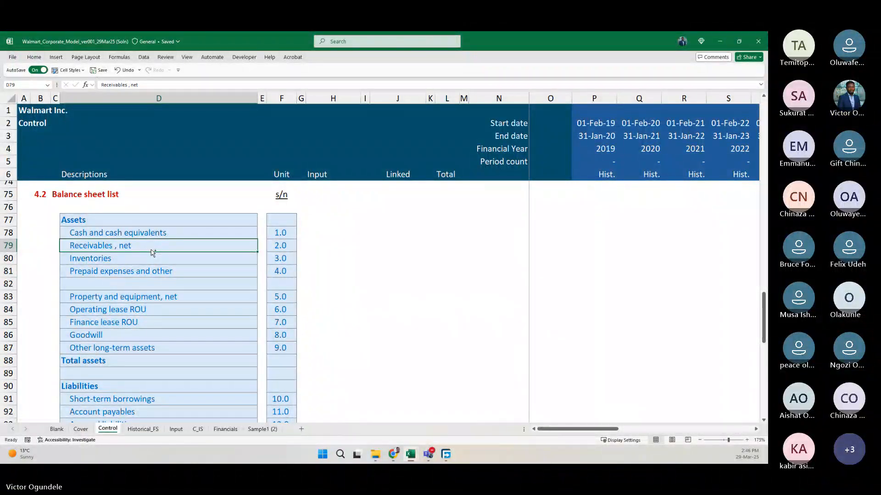
pyautogui.scroll(-4, 151, 250)
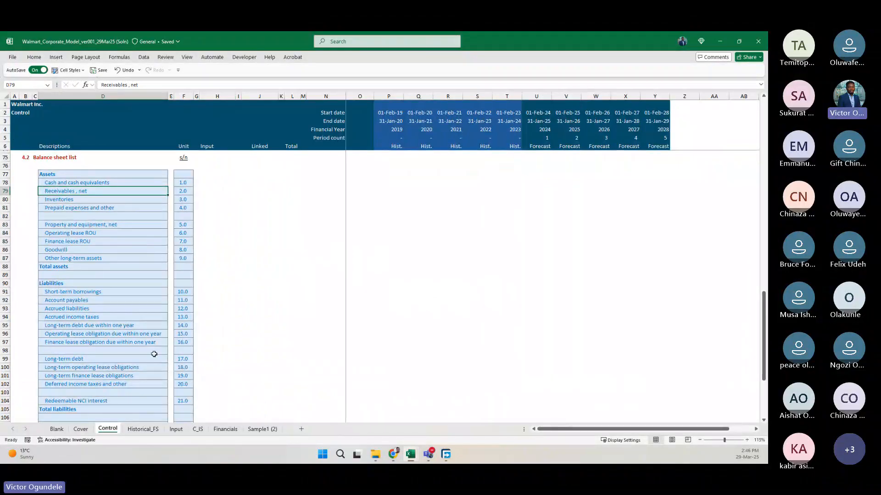
# Duplicate the Sample1 (2) template sheet and place the copy between C_IS and Financials.
pyautogui.click(197, 429)
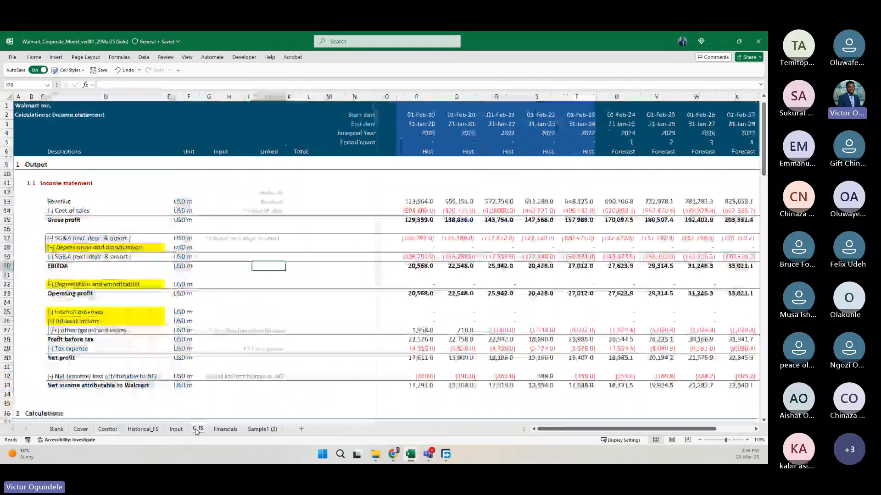
pyautogui.click(225, 429)
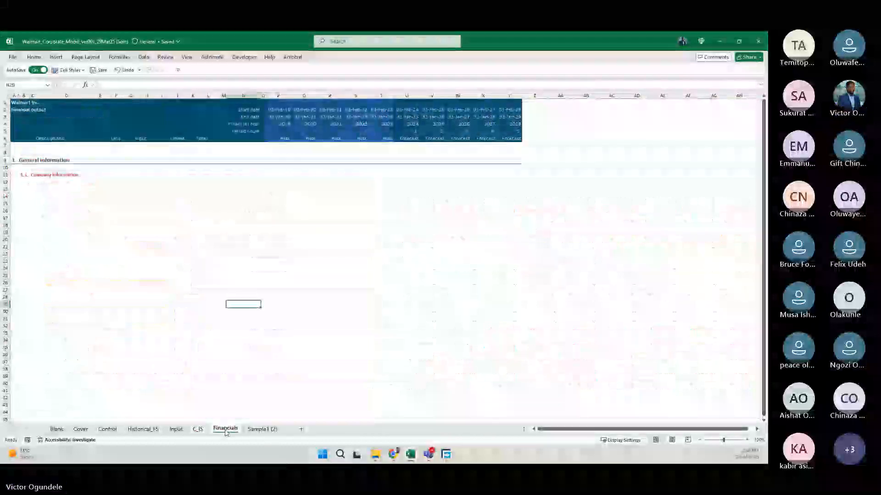
pyautogui.click(268, 429)
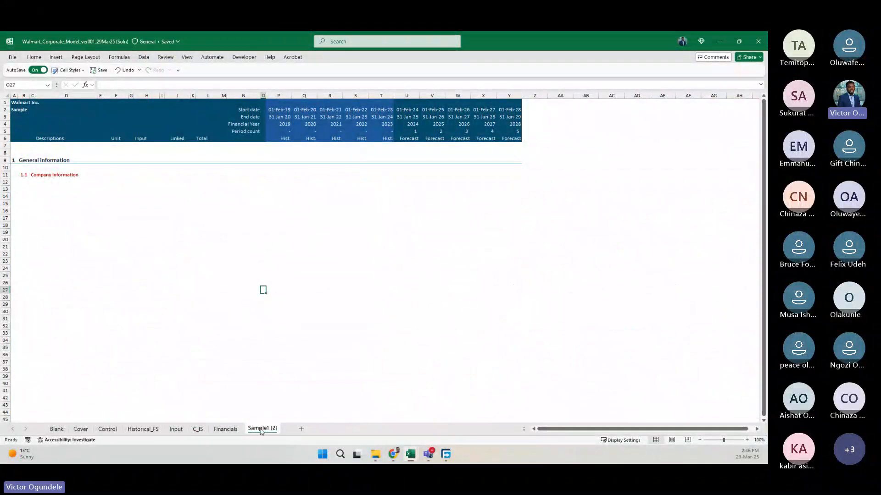
pyautogui.moveTo(261, 432); pyautogui.dragTo(222, 430)
# Rename the copied Sample1 (3) sheet as C_BS.
pyautogui.doubleClick(222, 430)
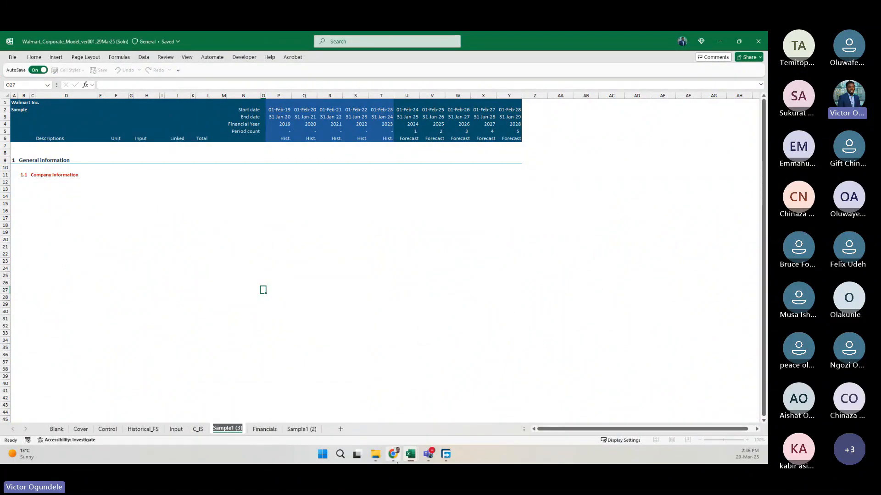
pyautogui.moveTo(397, 462)
pyautogui.write('C_BS')
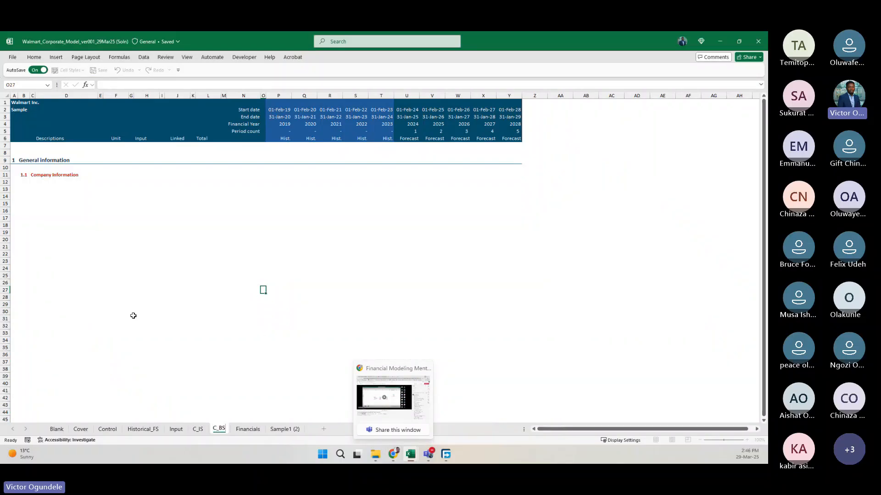
pyautogui.click(146, 304)
pyautogui.click(231, 306)
pyautogui.scroll(3, 231, 306)
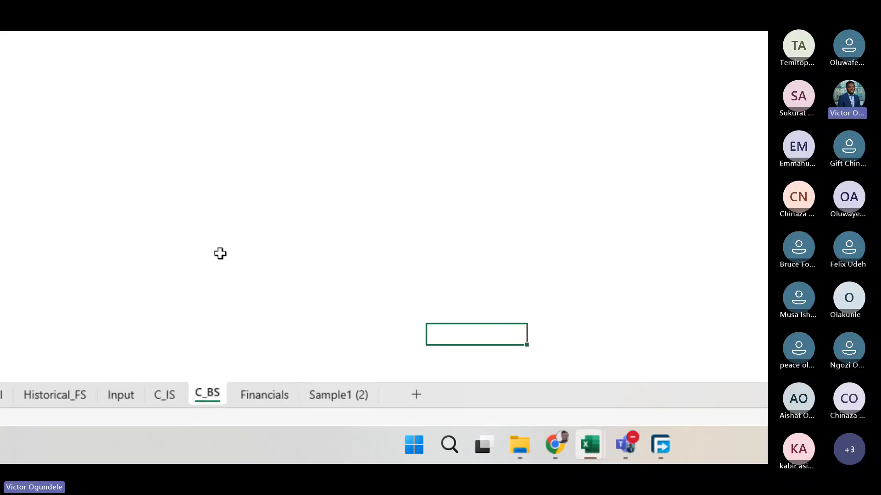
pyautogui.click(205, 224)
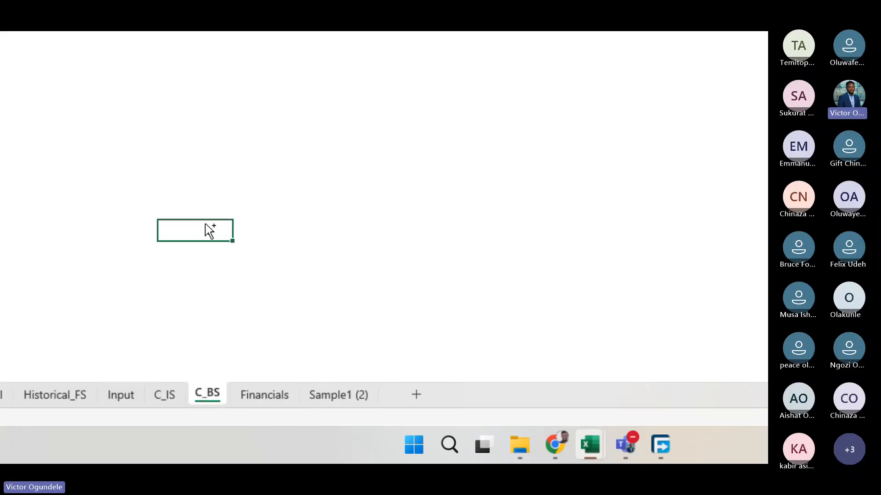
pyautogui.scroll(2, 177, 215)
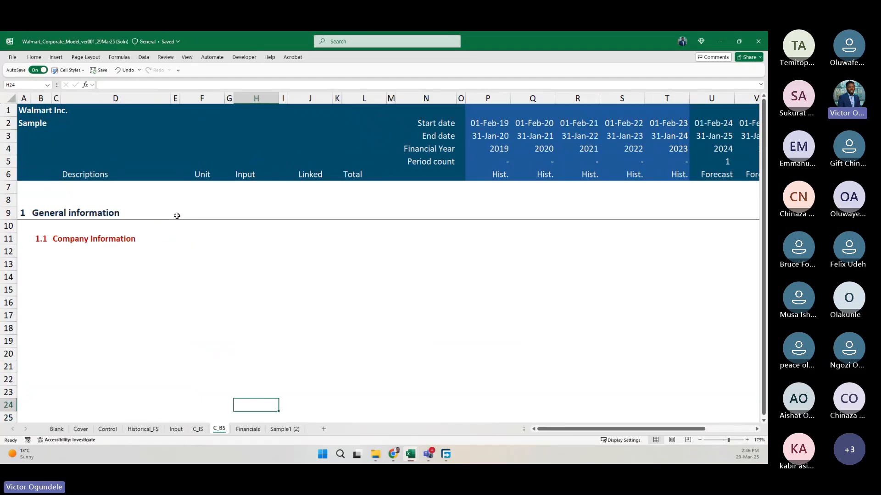
# Replace the Sample title in A2 of C_BS with "Calculations: balance sheet", following the title wording on C_IS.
pyautogui.click(23, 121)
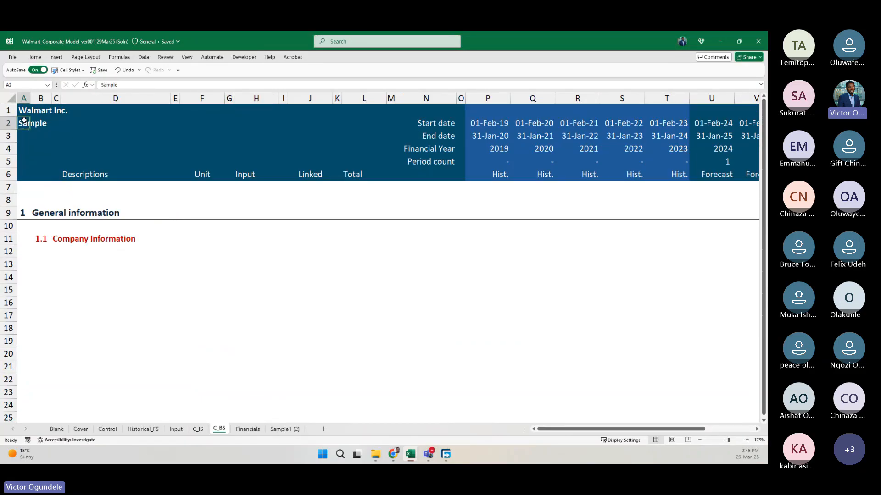
pyautogui.hotkey('ctrl', 'pageup')
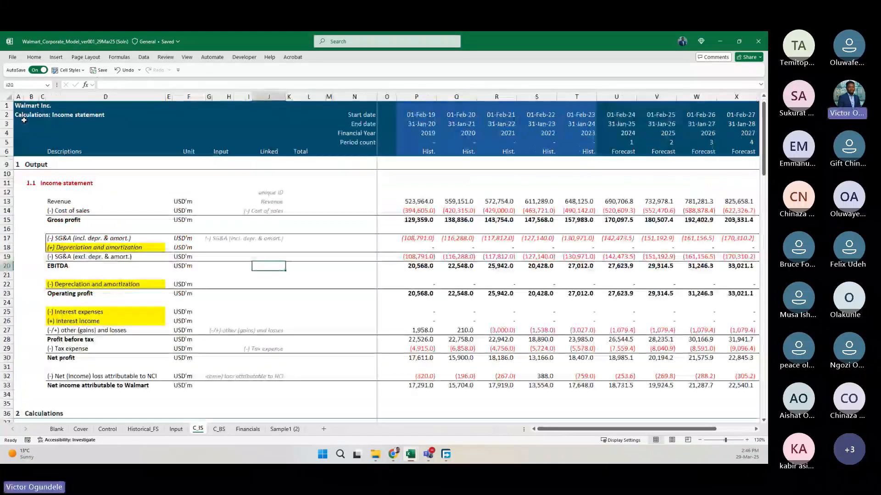
pyautogui.hotkey('ctrl', 'pagedown')
pyautogui.write('Calcu')
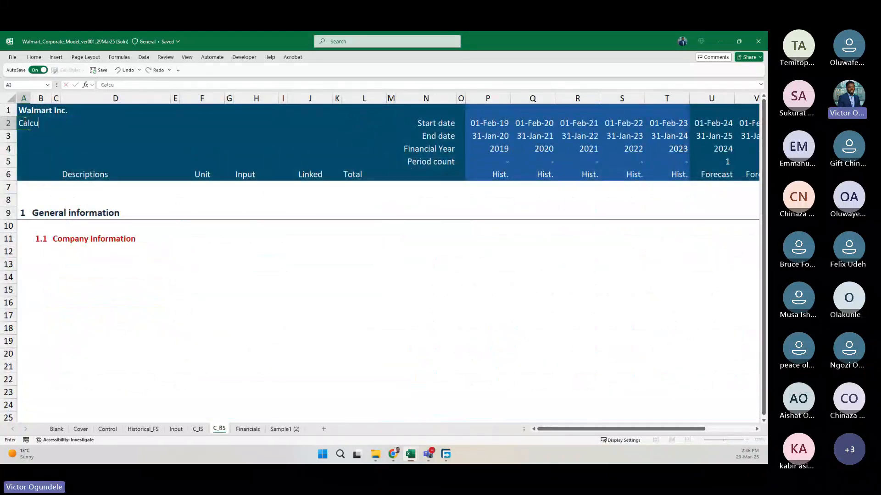
pyautogui.write('lations')
pyautogui.write(': In')
pyautogui.press('BackSpace')
pyautogui.press('BackSpace')
pyautogui.write('B')
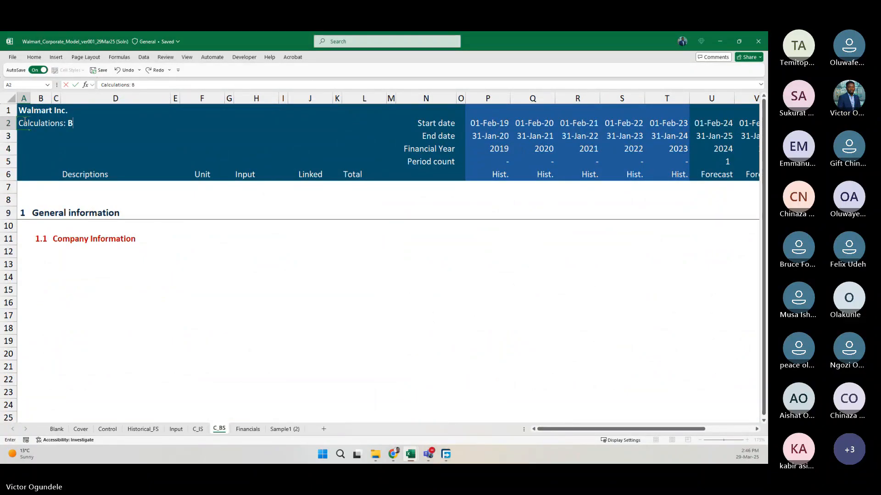
pyautogui.write('alance she')
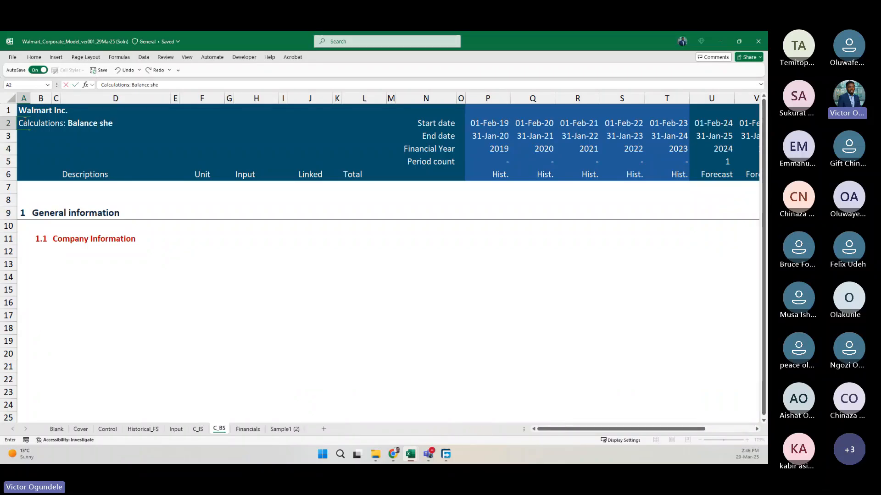
pyautogui.press('BackSpace')
pyautogui.click(24, 120)
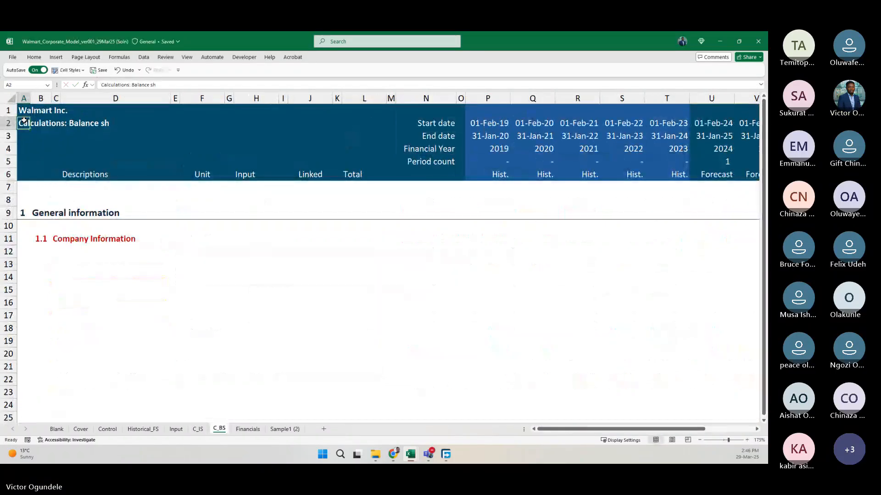
pyautogui.doubleClick(24, 120)
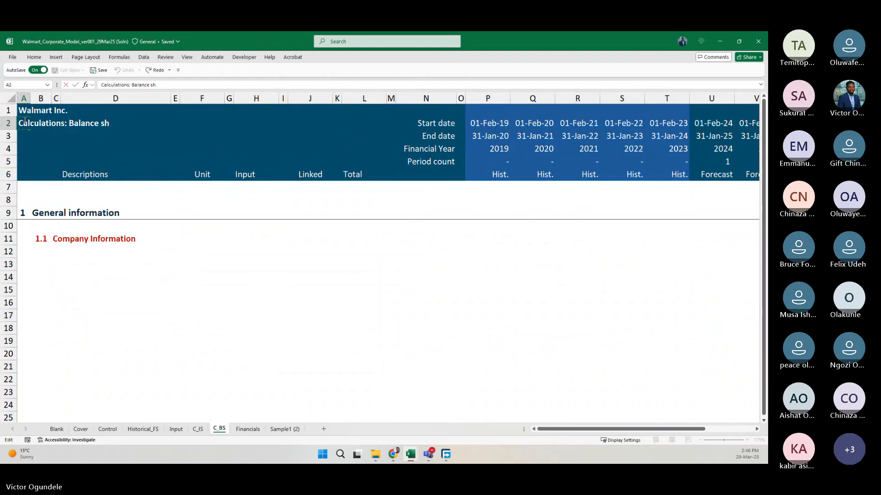
pyautogui.press('Delete')
pyautogui.write('b')
pyautogui.write('eet')
pyautogui.press('Return')
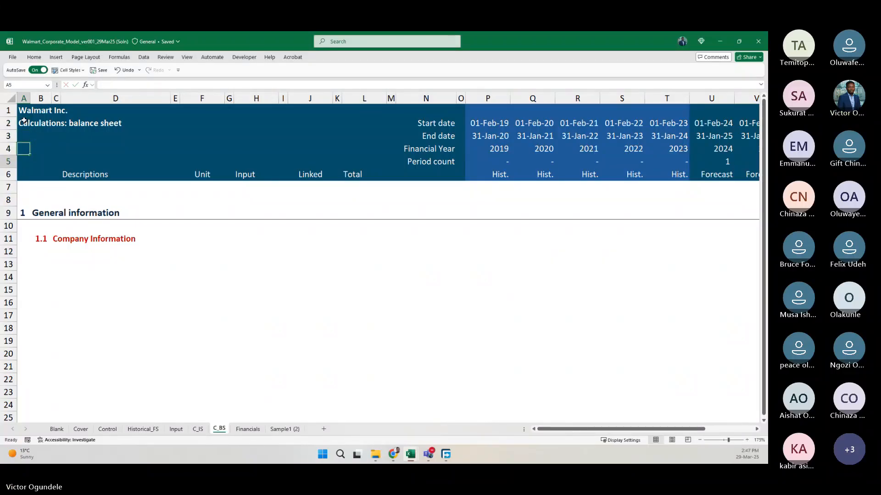
pyautogui.press('Up')
pyautogui.press('Up')
# Rename the section 1 heading in B9 of C_BS to Output, matching the section structure on C_IS.
pyautogui.scroll(-1, 24, 121)
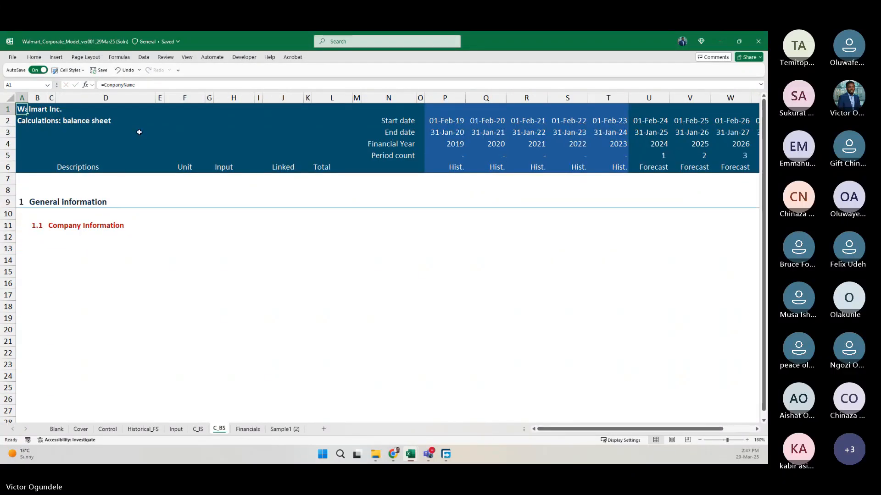
pyautogui.click(140, 227)
pyautogui.press('Left')
pyautogui.press('Left')
pyautogui.press('Up')
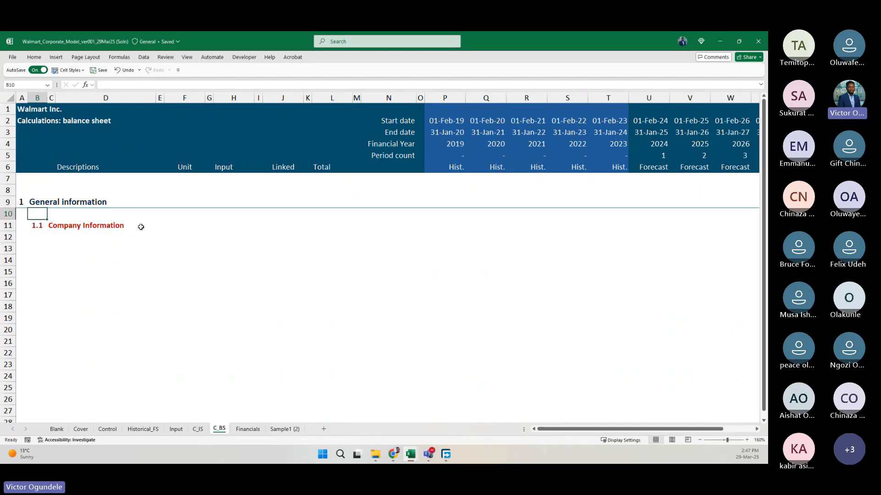
pyautogui.hotkey('ctrl', 'pageup')
pyautogui.hotkey('ctrl', 'pagedown')
pyautogui.press('Up')
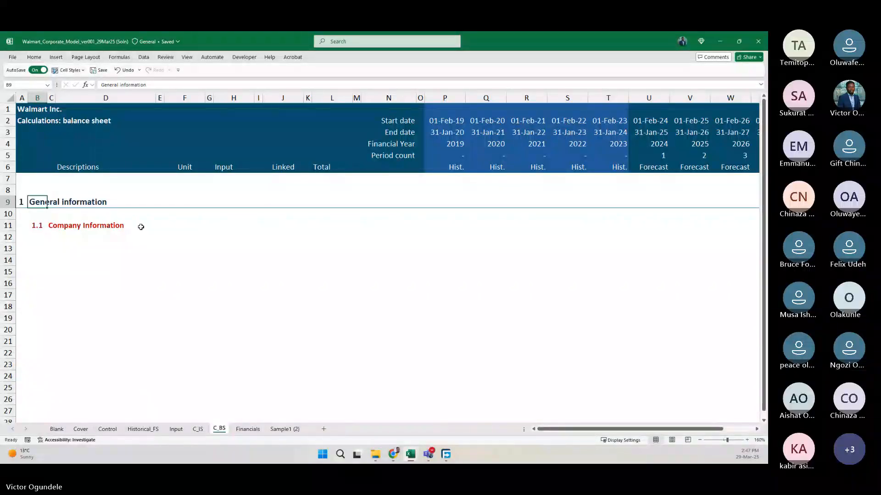
pyautogui.write('Outp')
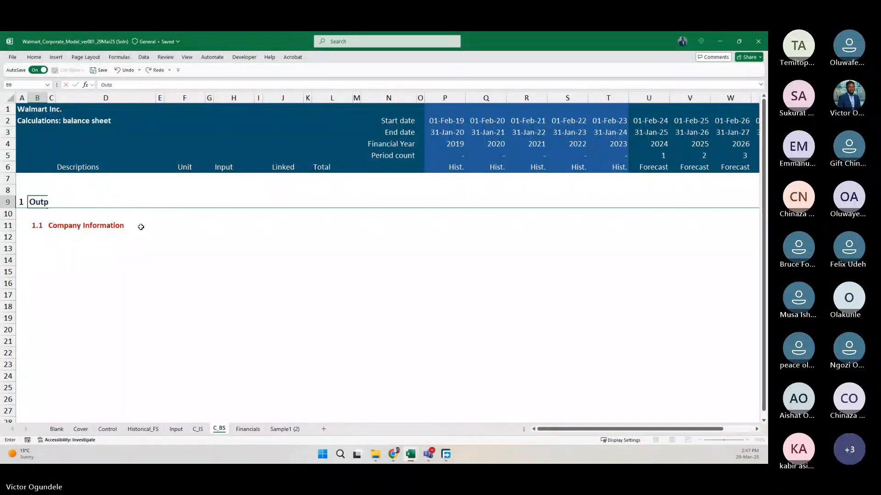
pyautogui.write('ut')
pyautogui.press('Return')
# Rename the 1.1 subheading in C11 of C_BS to "Balance sheet".
pyautogui.press('Down')
pyautogui.press('Right')
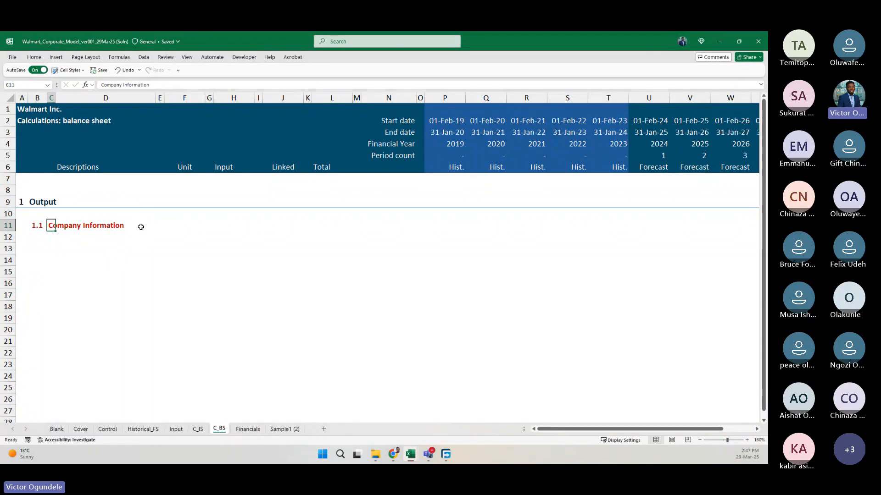
pyautogui.write('Balance ')
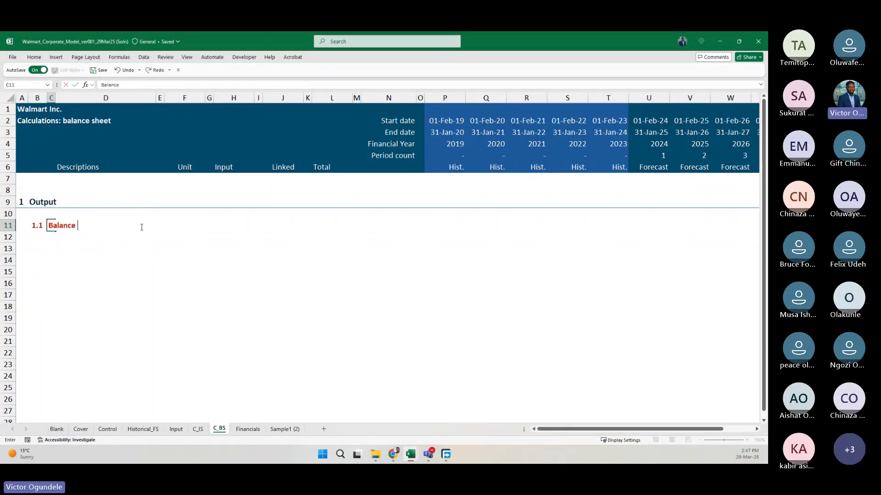
pyautogui.write('sheet')
pyautogui.hotkey('ctrl', 'Return')
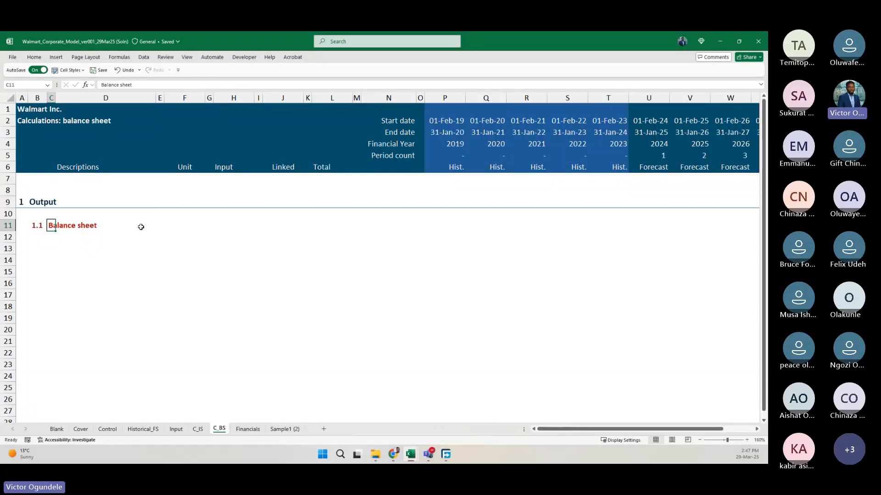
# Examine the C_IS sheet's Output and Calculations sections, including the revenue row's formulas, as the pattern for the balance sheet.
pyautogui.hotkey('ctrl', 'pageup')
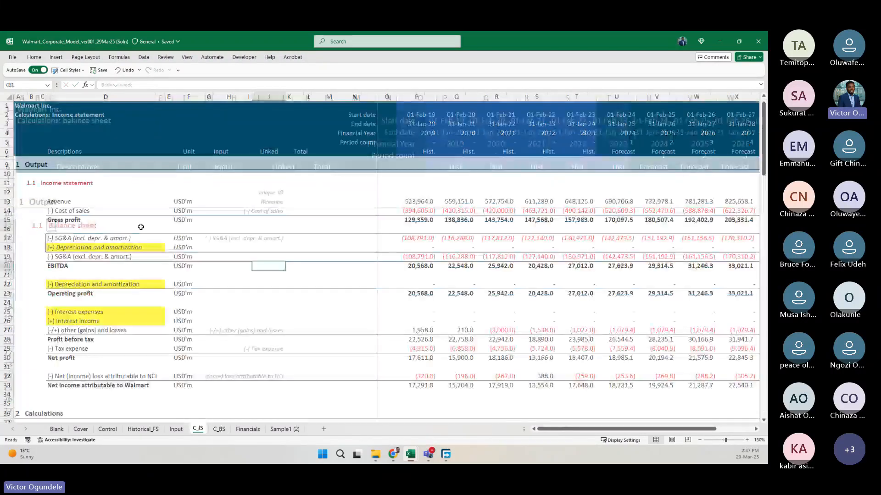
pyautogui.scroll(-4, 186, 319)
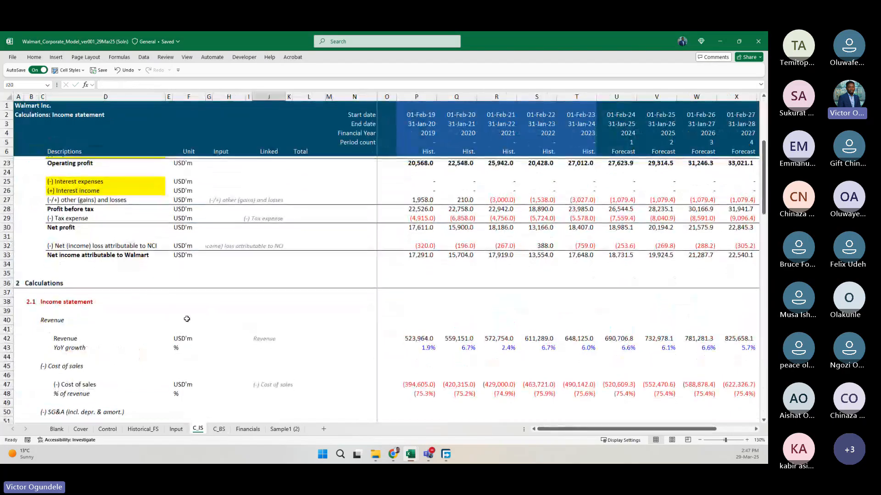
pyautogui.scroll(5, 197, 358)
pyautogui.scroll(-3, 410, 394)
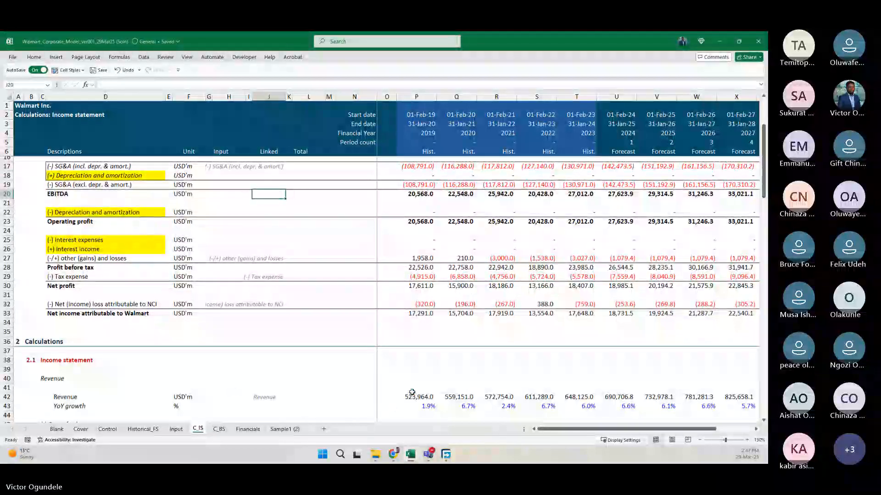
pyautogui.click(412, 392)
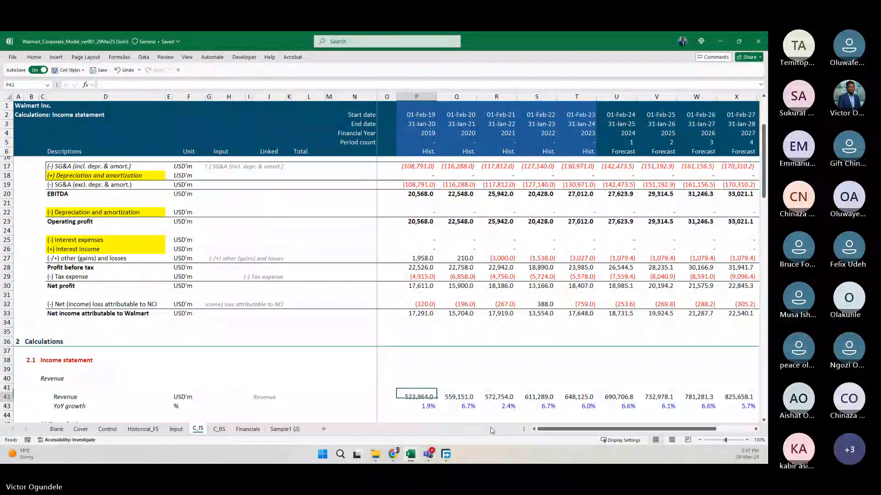
pyautogui.press('Right')
pyautogui.press('Left')
pyautogui.press('Left')
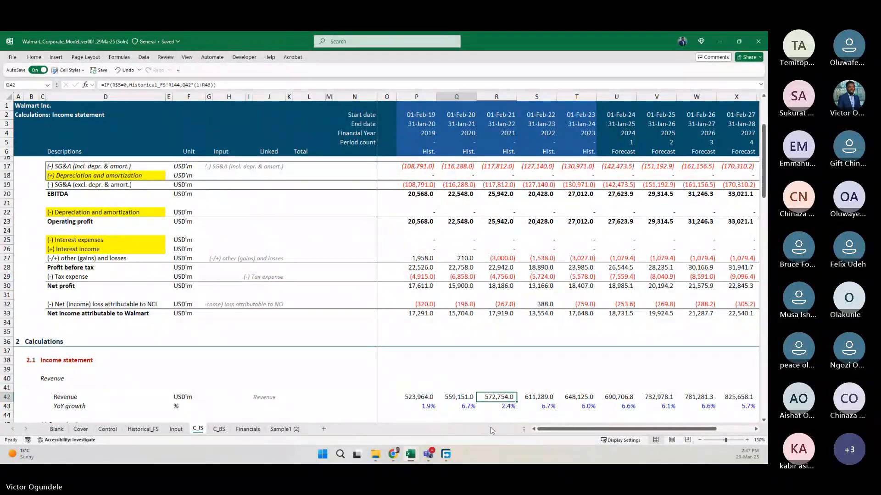
pyautogui.scroll(-1, 490, 430)
pyautogui.scroll(-3, 490, 431)
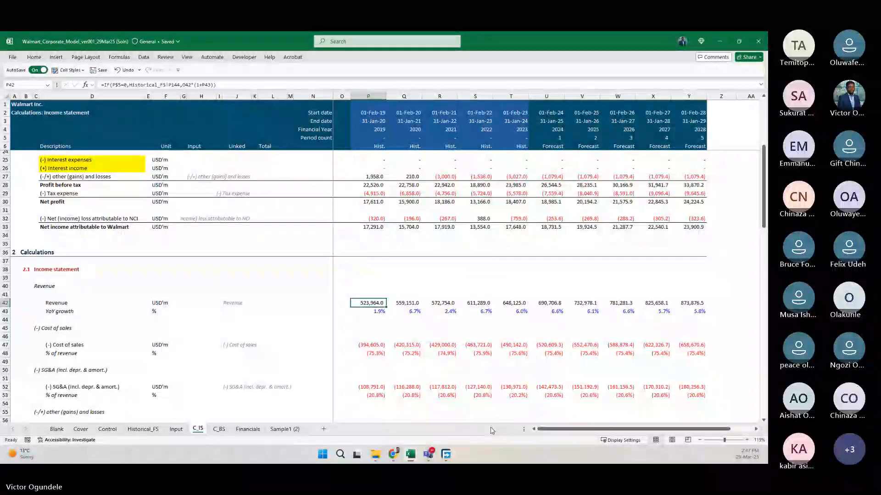
pyautogui.scroll(6, 413, 225)
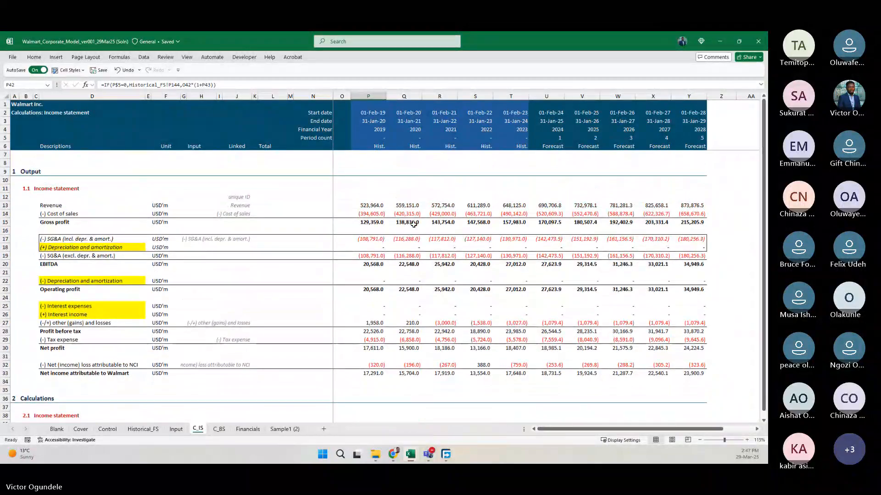
# Copy the extracted balance sheet block D44:T83 on Historical_FS, from Assets through total liabilities, redeemable NCI and equity, with units and yearly values.
pyautogui.hotkey('ctrl', 'pagedown')
pyautogui.press('Left')
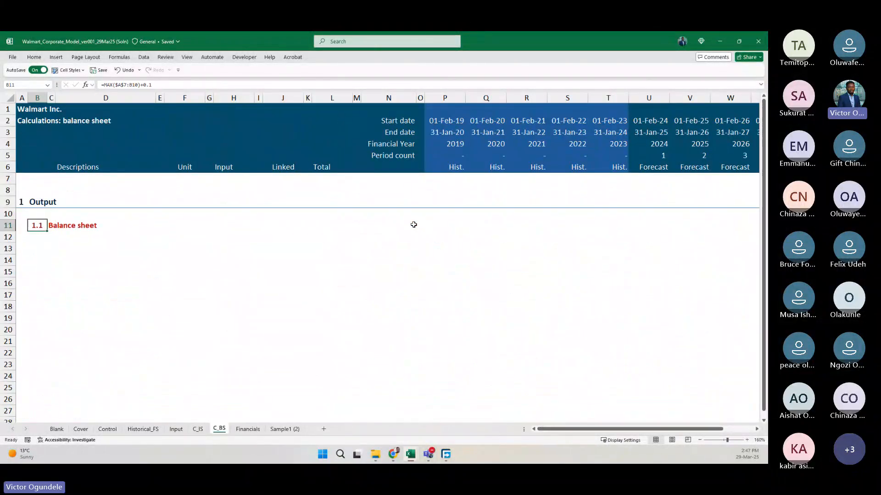
pyautogui.press('Down')
pyautogui.press('Down')
pyautogui.press('Right')
pyautogui.scroll(-3, 413, 224)
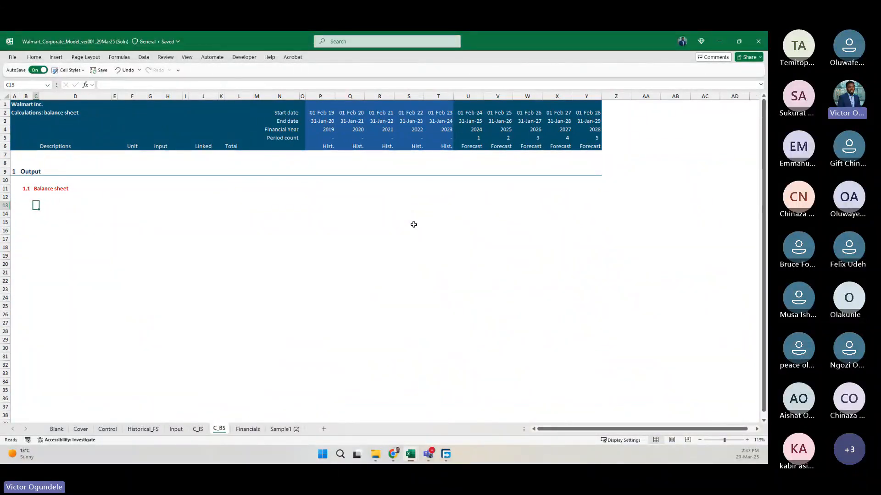
pyautogui.hotkey('ctrl', 'pageup')
pyautogui.hotkey('ctrl', 'pageup')
pyautogui.hotkey('ctrl', 'pageup')
pyautogui.scroll(-1, 413, 225)
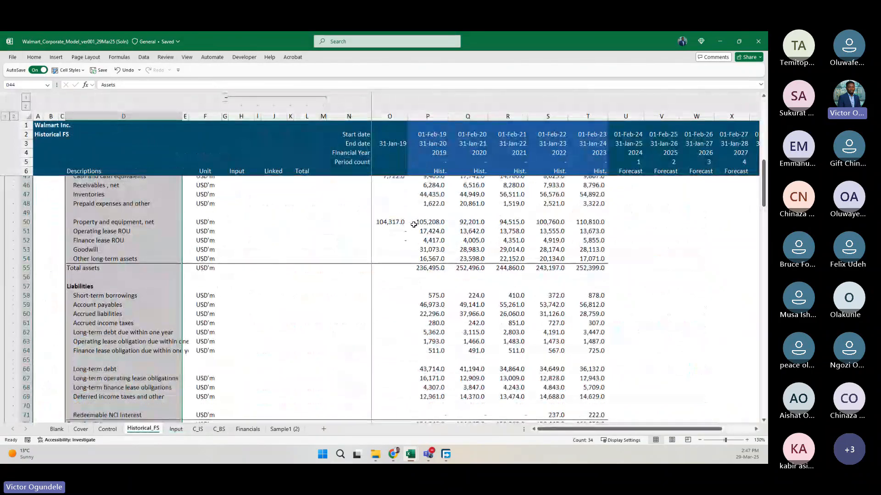
pyautogui.scroll(-5, 414, 224)
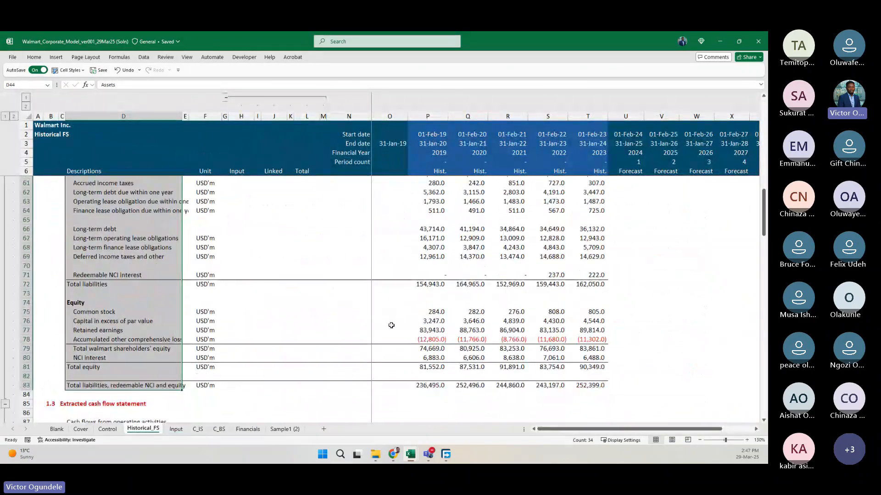
pyautogui.scroll(-1, 368, 336)
pyautogui.scroll(-2, 370, 336)
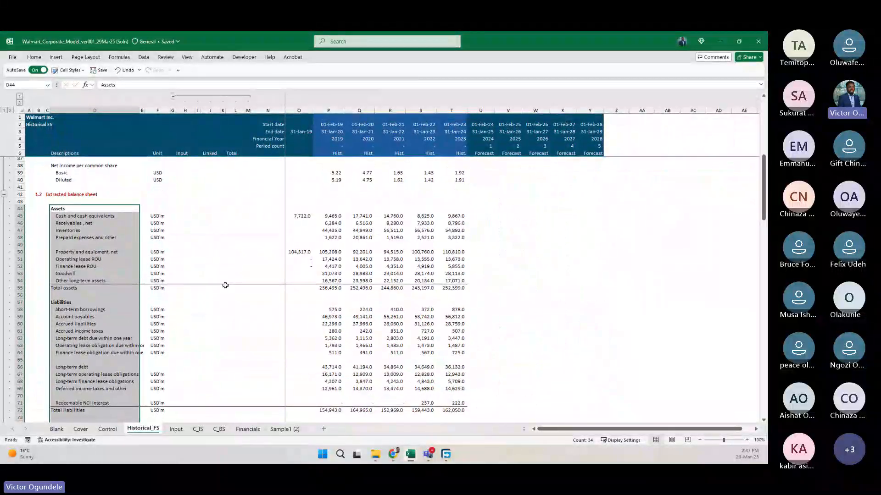
pyautogui.scroll(-4, 225, 285)
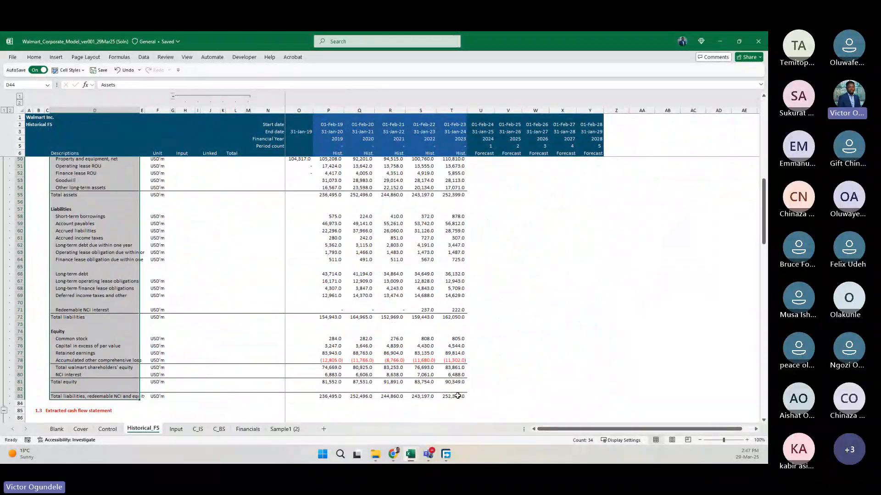
pyautogui.keyDown('shift'); pyautogui.click(457, 395); pyautogui.keyUp('shift')
pyautogui.hotkey('ctrl', 'c')
pyautogui.scroll(4, 355, 273)
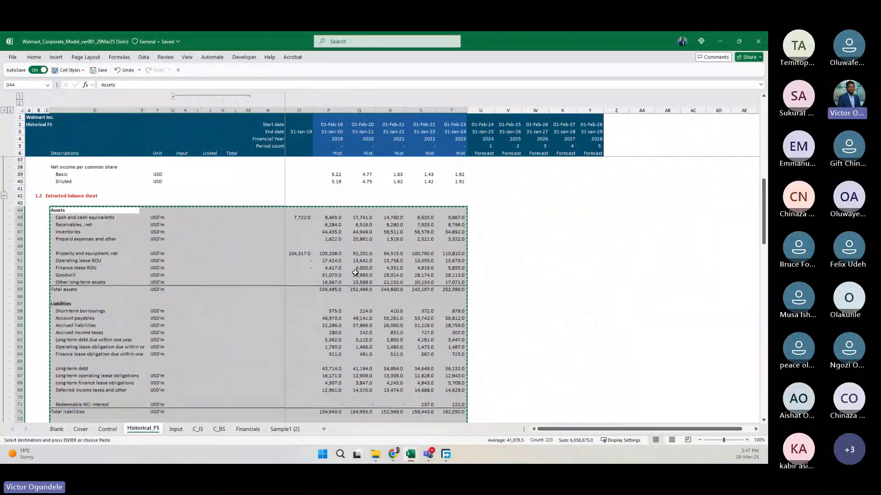
pyautogui.scroll(-6, 355, 273)
pyautogui.scroll(5, 353, 268)
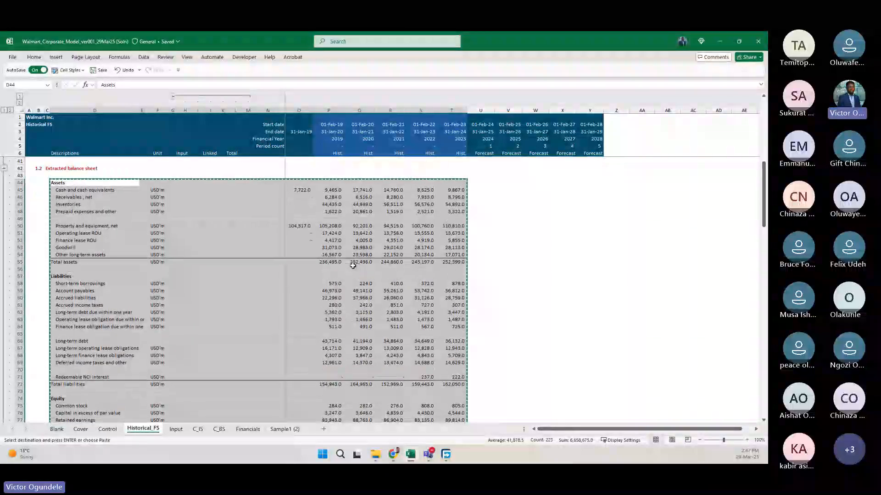
# Paste the copied balance sheet block into C_BS starting at D13, under the Balance sheet subheading.
pyautogui.click(218, 429)
pyautogui.press('Right')
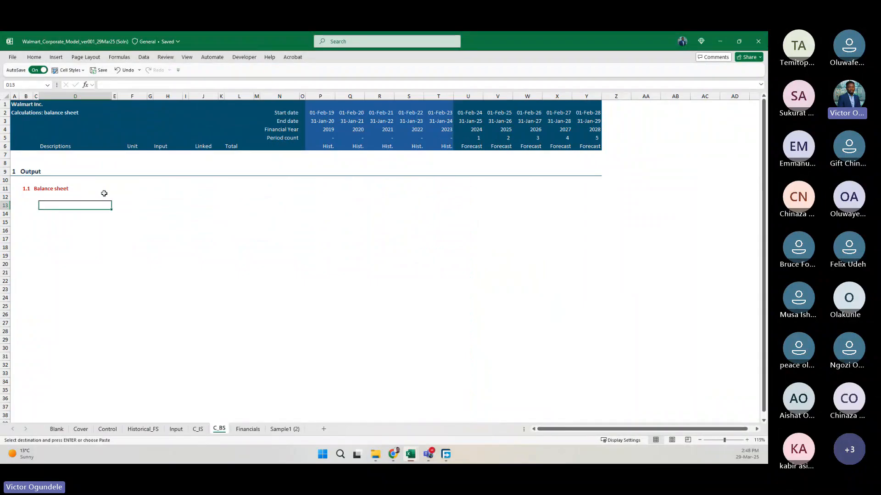
pyautogui.hotkey('ctrl', 'v')
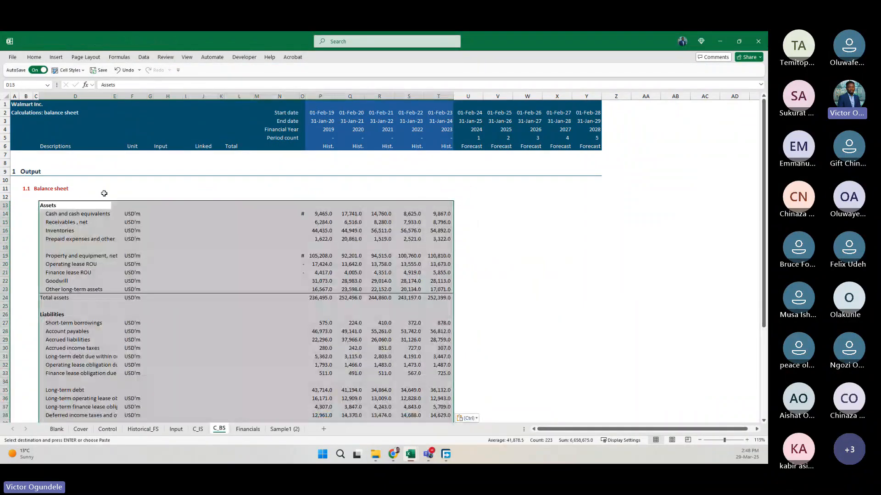
# Clear the pasted asset values in O14:T23 on C_BS, keeping the labels, units and total assets row.
pyautogui.press('Right')
pyautogui.press('Right')
pyautogui.press('Right')
pyautogui.press('Right')
pyautogui.press('Right')
pyautogui.press('Right')
pyautogui.press('Right')
pyautogui.press('Right')
pyautogui.press('Right')
pyautogui.press('Right')
pyautogui.press('Right')
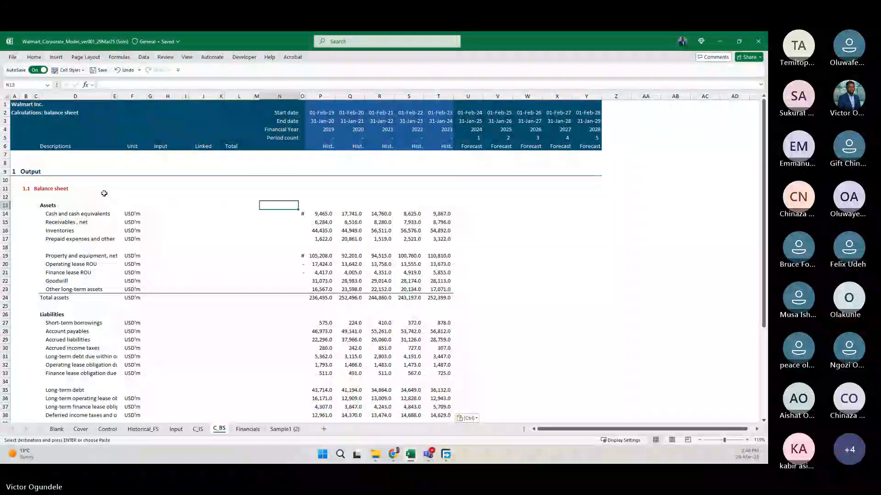
pyautogui.press('Down')
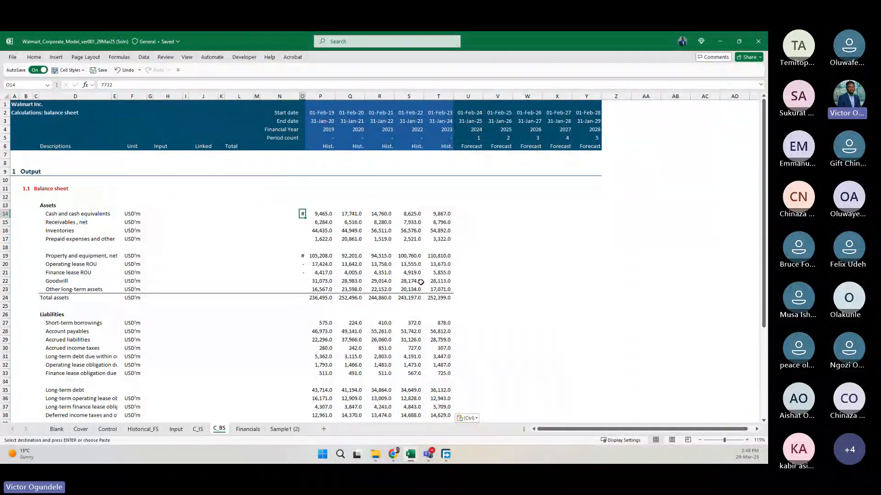
pyautogui.keyDown('shift'); pyautogui.click(444, 291); pyautogui.keyUp('shift')
pyautogui.press('Delete')
pyautogui.hotkey('ctrl', 'Down')
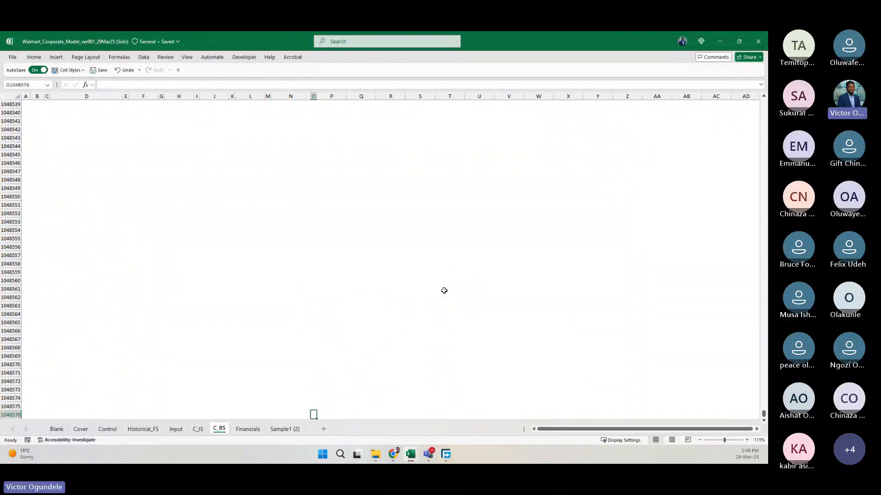
pyautogui.hotkey('ctrl', 'Up')
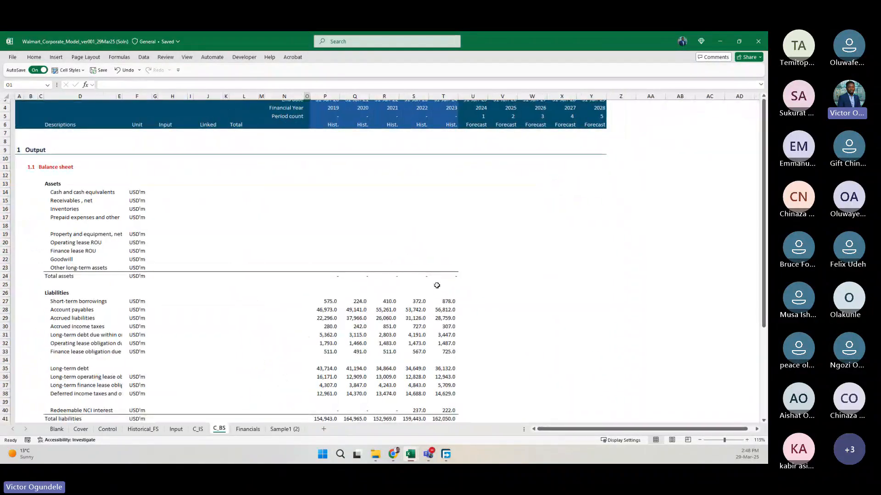
# Clear the pasted liability values in P27:T40, from short-term borrowings through redeemable NCI interest.
pyautogui.click(320, 301)
pyautogui.hotkey('ctrl', 'shift', 'Down')
pyautogui.hotkey('ctrl', 'shift', 'Down')
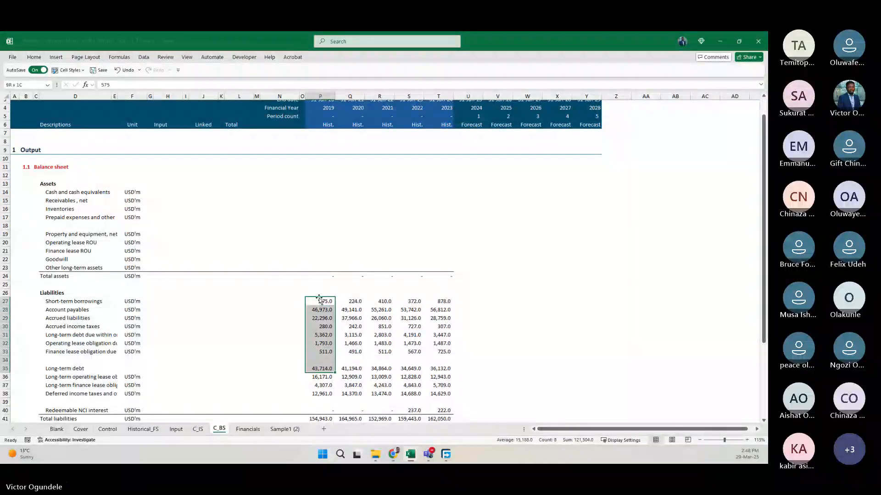
pyautogui.hotkey('shift', 'Down')
pyautogui.hotkey('shift', 'Down')
pyautogui.hotkey('shift', 'Down')
pyautogui.hotkey('shift', 'Down')
pyautogui.hotkey('shift', 'Down')
pyautogui.hotkey('shift', 'Right')
pyautogui.hotkey('shift', 'Right')
pyautogui.hotkey('shift', 'Right')
pyautogui.hotkey('shift', 'Right')
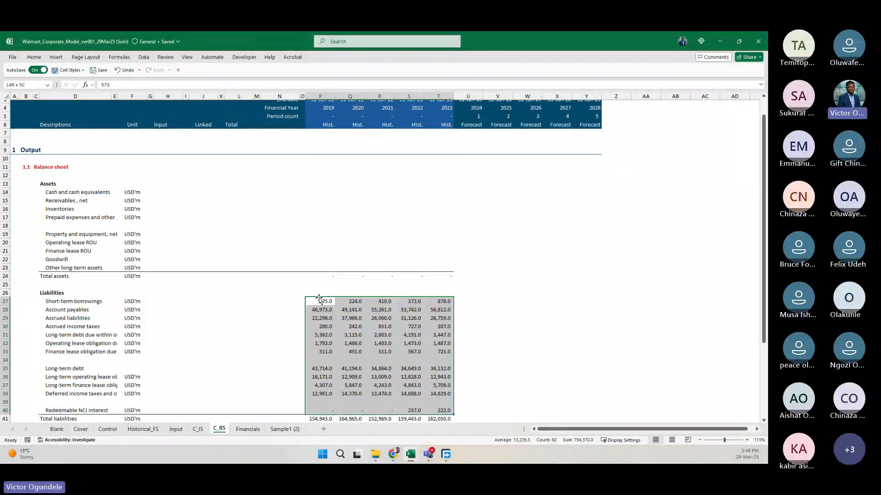
pyautogui.press('Delete')
# Clear the equity values in P44:T47 and the NCI interest values in P49:T49, keeping the total formulas.
pyautogui.scroll(-4, 320, 300)
pyautogui.scroll(-2, 320, 299)
pyautogui.click(320, 292)
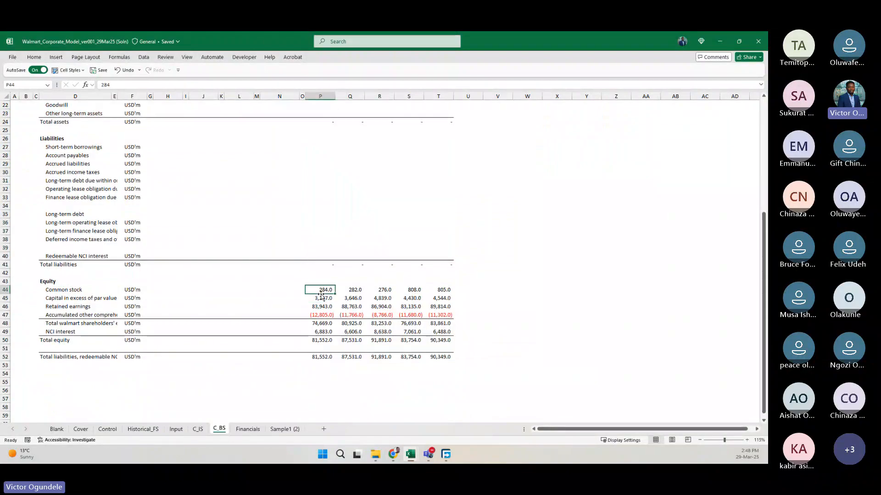
pyautogui.hotkey('shift', 'Down')
pyautogui.hotkey('shift', 'Down')
pyautogui.hotkey('shift', 'Down')
pyautogui.hotkey('shift', 'Right')
pyautogui.hotkey('shift', 'Right')
pyautogui.hotkey('shift', 'Right')
pyautogui.hotkey('shift', 'Right')
pyautogui.press('Delete')
pyautogui.press('Down')
pyautogui.press('Down')
pyautogui.press('Down')
pyautogui.press('Down')
pyautogui.press('Down')
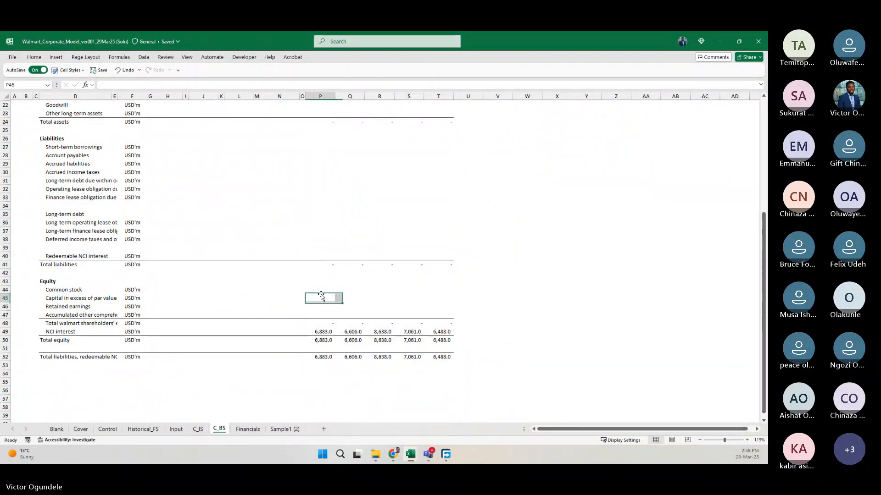
pyautogui.hotkey('shift', 'Right')
pyautogui.hotkey('shift', 'Right')
pyautogui.hotkey('shift', 'Right')
pyautogui.hotkey('shift', 'Right')
pyautogui.press('Delete')
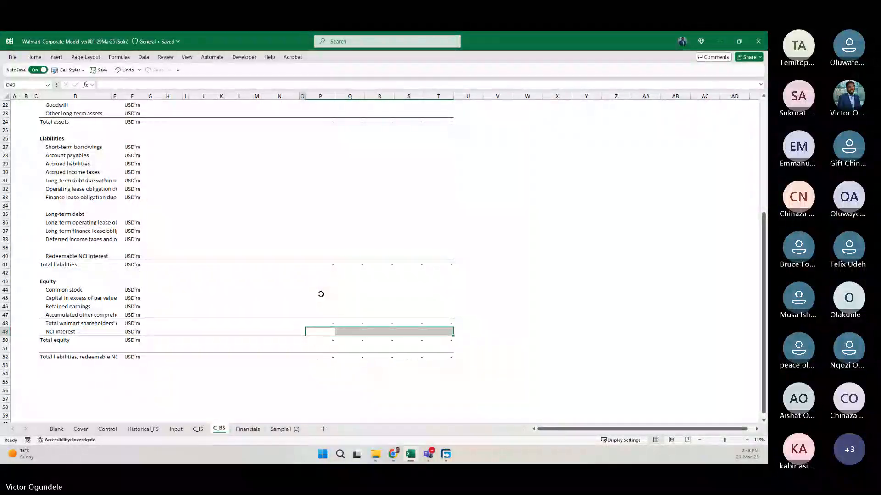
# Autofit the width of description column D so the full balance sheet labels fit.
pyautogui.press('Left')
pyautogui.press('Left')
pyautogui.press('Left')
pyautogui.press('Left')
pyautogui.press('Left')
pyautogui.press('Left')
pyautogui.press('Left')
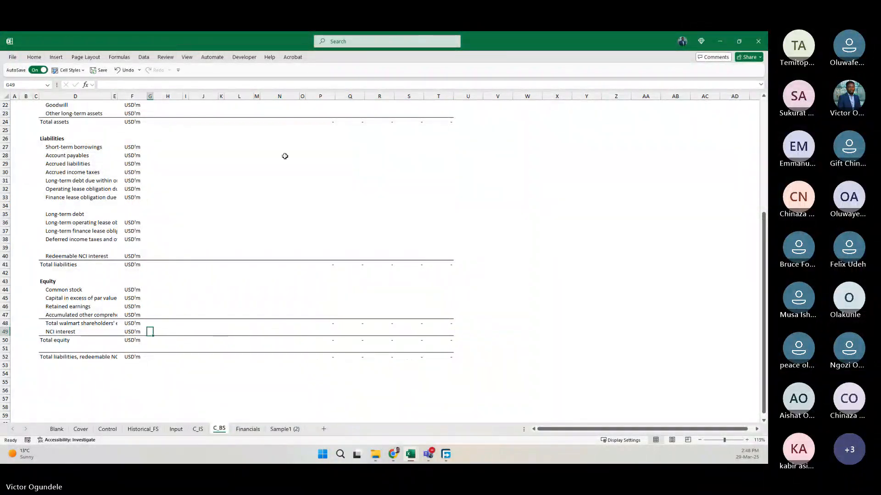
pyautogui.doubleClick(109, 97)
pyautogui.scroll(7, 177, 180)
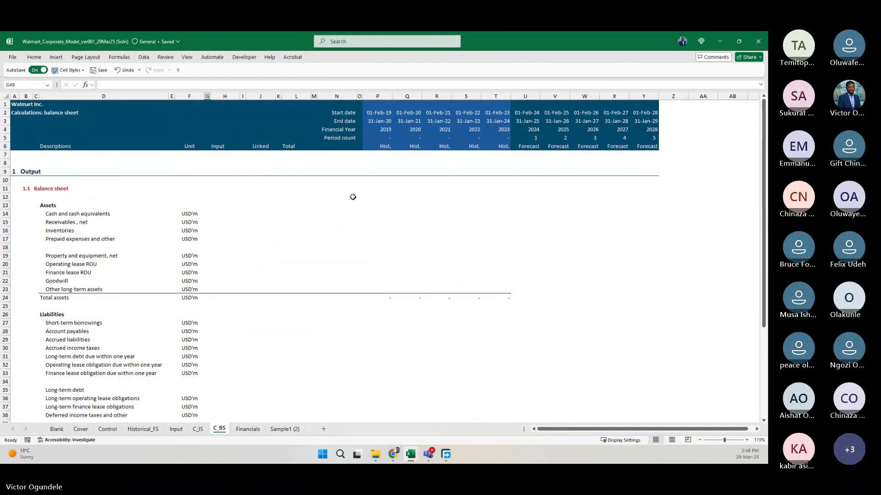
# Freeze panes on C_BS below header row 6 and before column O.
pyautogui.hotkey('ctrl', 'pageup')
pyautogui.hotkey('ctrl', 'pagedown')
pyautogui.hotkey('alt', 'w')
pyautogui.press('f')
pyautogui.press('f')
# Try to link labels D14:D17 to the Control sheet's balance sheet list starting from D77.
pyautogui.press('Left')
pyautogui.press('Left')
pyautogui.press('Left')
pyautogui.press('Left')
pyautogui.press('Left')
pyautogui.press('Left')
pyautogui.press('Left')
pyautogui.press('Down')
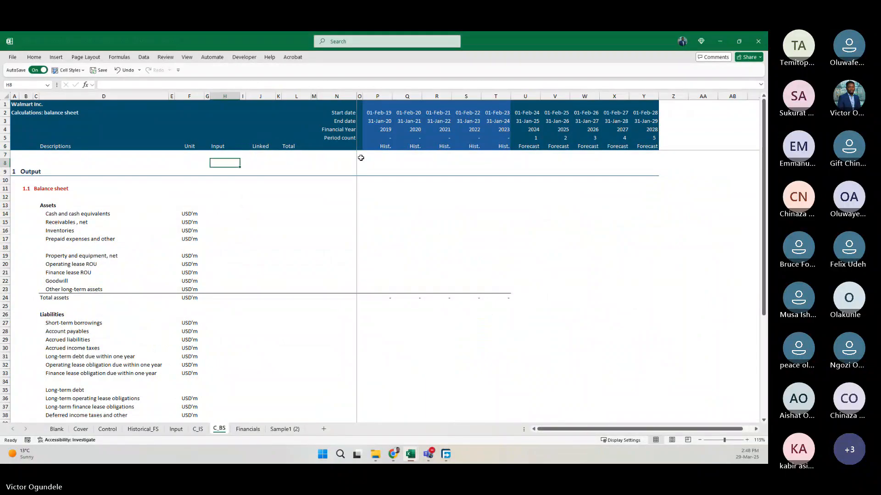
pyautogui.press('Down')
pyautogui.press('Down')
pyautogui.press('Down')
pyautogui.press('Down')
pyautogui.press('Down')
pyautogui.press('Down')
pyautogui.press('Left')
pyautogui.press('Left')
pyautogui.press('Left')
pyautogui.press('Left')
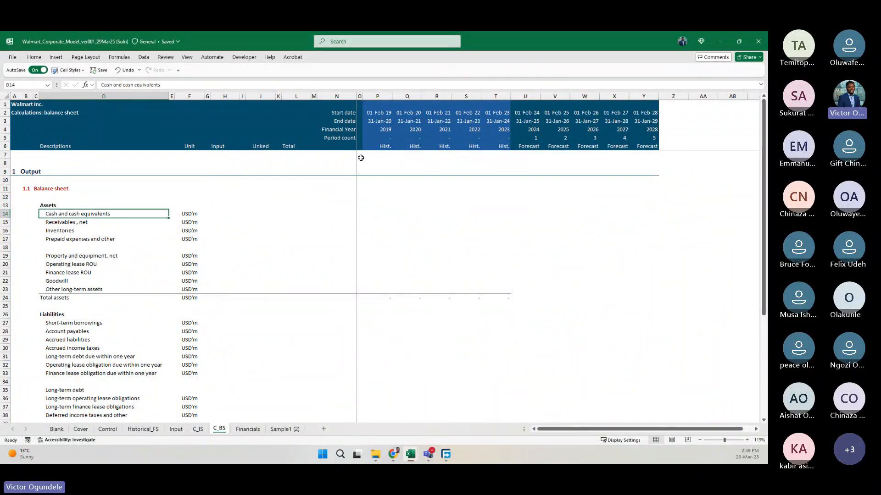
pyautogui.hotkey('ctrl', 'shift', 'Down')
pyautogui.write('=')
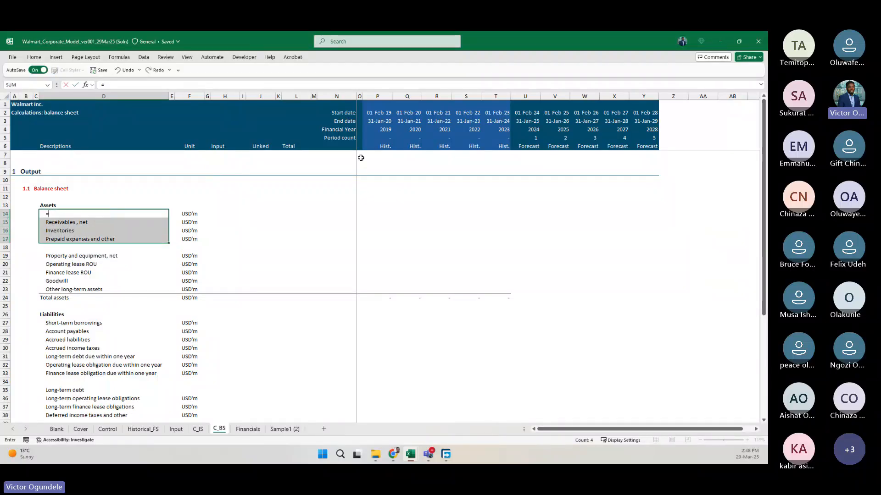
pyautogui.hotkey('ctrl', 'pageup')
pyautogui.hotkey('ctrl', 'pageup')
pyautogui.hotkey('ctrl', 'pageup')
pyautogui.hotkey('ctrl', 'pageup')
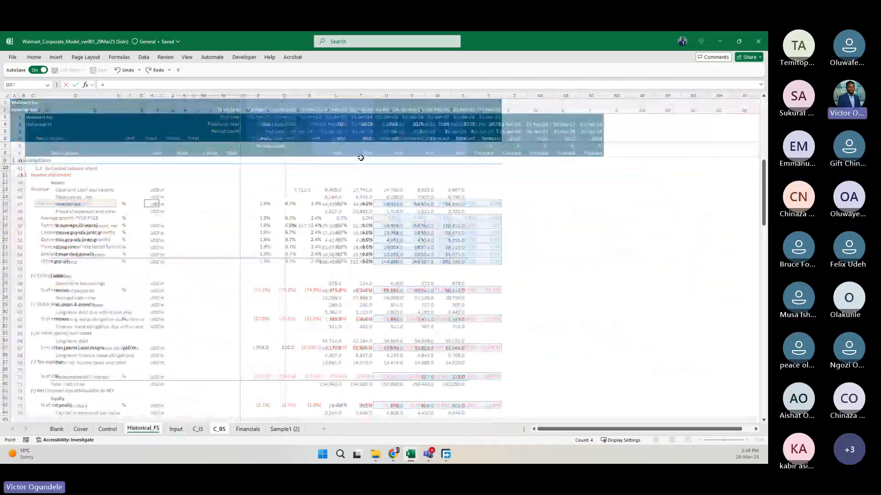
pyautogui.click(75, 176)
pyautogui.hotkey('ctrl', 'Return')
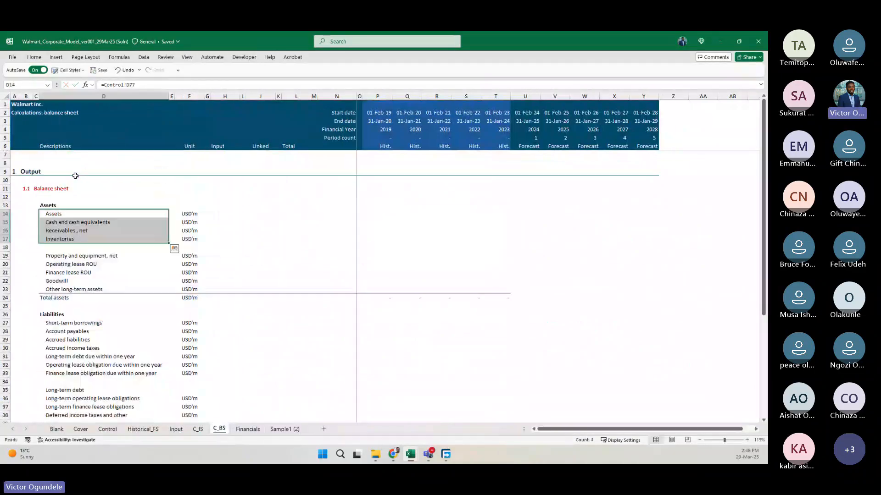
pyautogui.hotkey('ctrl', 'z')
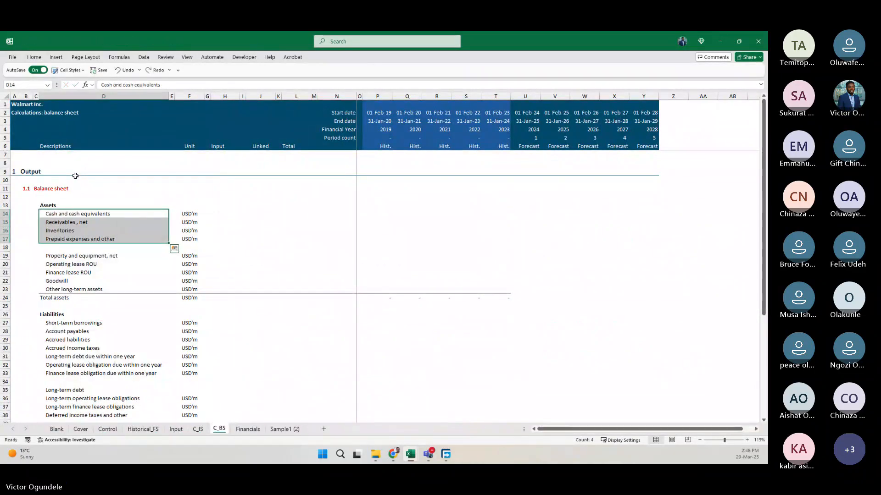
# Link labels D13:D17, from Assets to Prepaid expenses and other, to the Control sheet's balance sheet list starting at D77.
pyautogui.press('Up')
pyautogui.hotkey('ctrl', 'shift', 'Down')
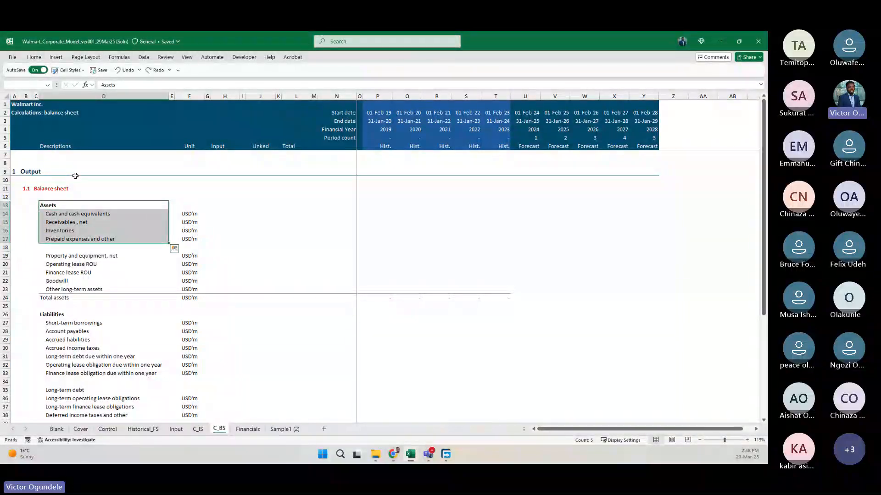
pyautogui.write('=')
pyautogui.hotkey('ctrl', 'pageup')
pyautogui.hotkey('ctrl', 'pageup')
pyautogui.hotkey('ctrl', 'pageup')
pyautogui.hotkey('ctrl', 'pageup')
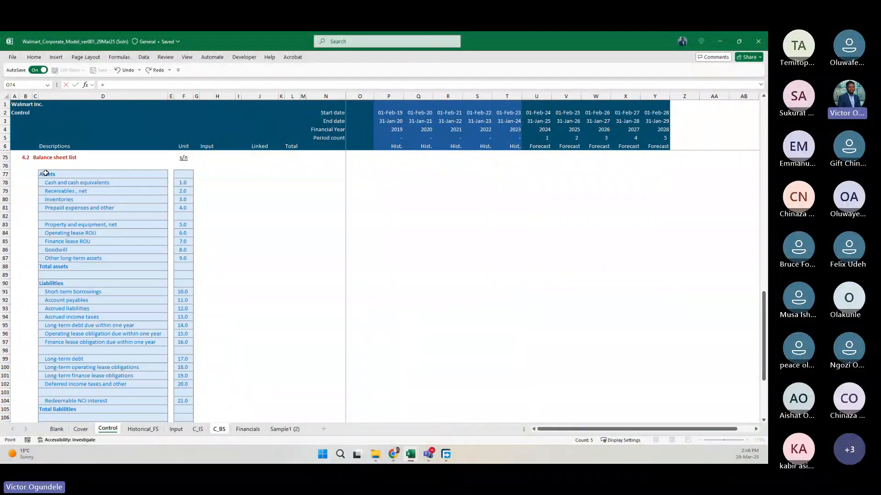
pyautogui.hotkey('ctrl', 'Return')
# Copy the label link in D17 and paste it as formulas only into the long-term asset labels D19:D23.
pyautogui.hotkey('ctrl', 'Down')
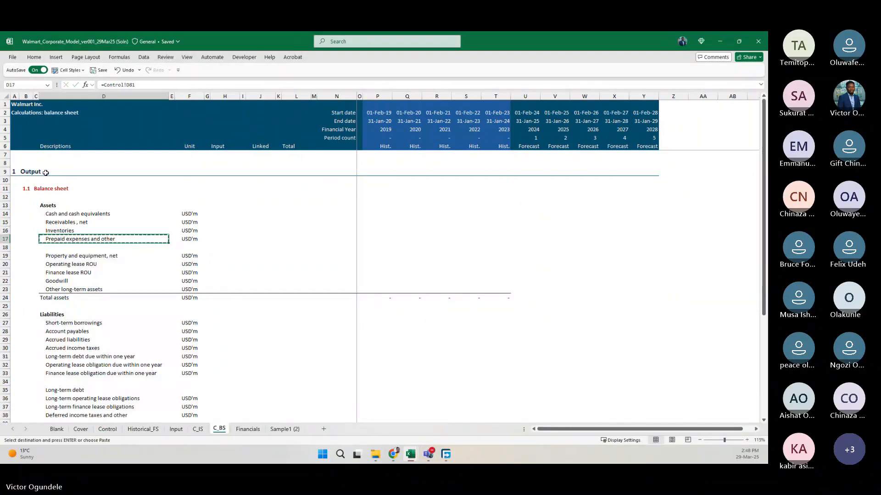
pyautogui.press('Down')
pyautogui.press('Down')
pyautogui.hotkey('ctrl', 'shift', 'Down')
pyautogui.hotkey('ctrl', 'alt', 'v')
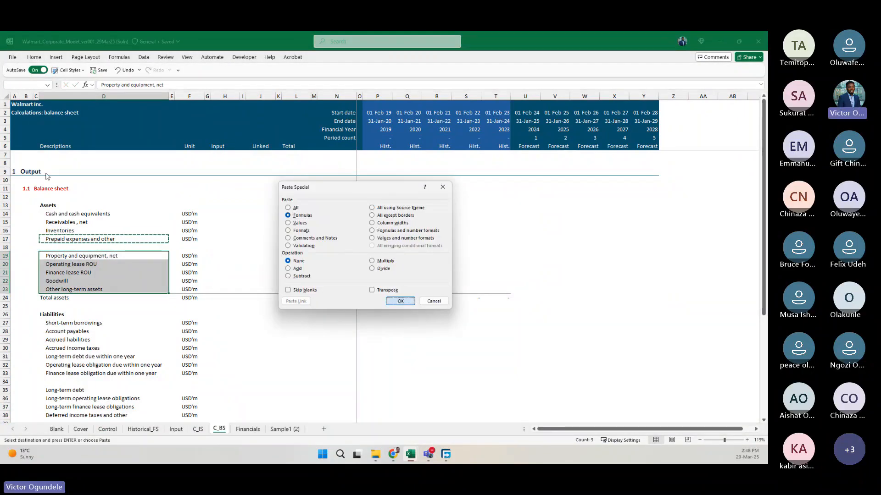
pyautogui.press('Return')
pyautogui.hotkey('ctrl', 'Down')
pyautogui.hotkey('ctrl', 'Down')
pyautogui.hotkey('ctrl', 'Up')
pyautogui.press('Up')
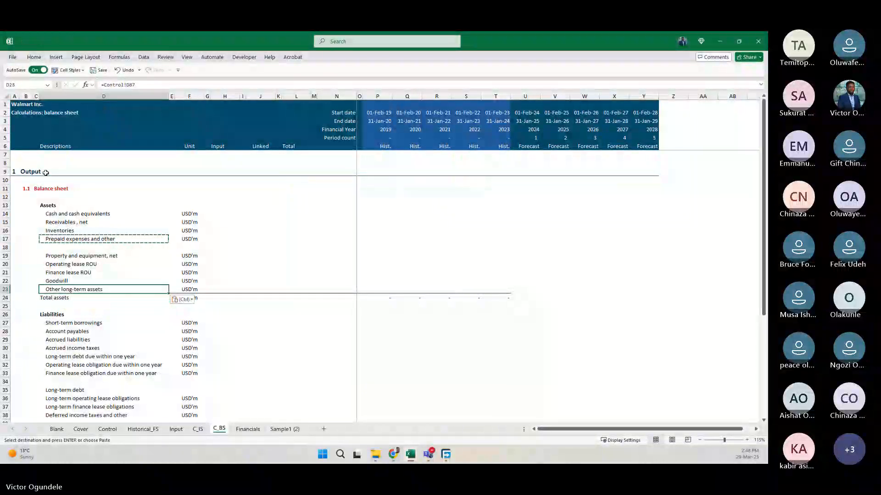
# Copy the label link in D23 and paste its formula into Total assets D24 and the liabilities labels D26:D33.
pyautogui.hotkey('ctrl', 'c')
pyautogui.press('Down')
pyautogui.hotkey('ctrl', 'alt', 'v')
pyautogui.press('Return')
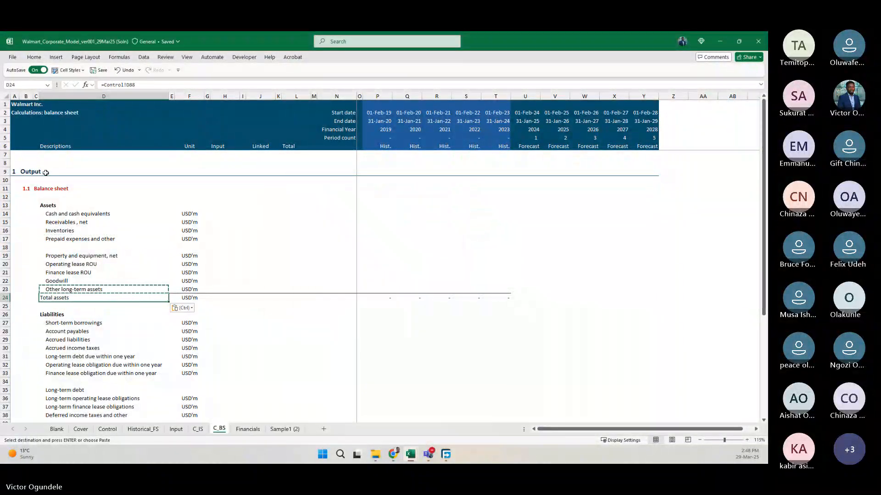
pyautogui.hotkey('ctrl', 'Down')
pyautogui.hotkey('ctrl', 'shift', 'Down')
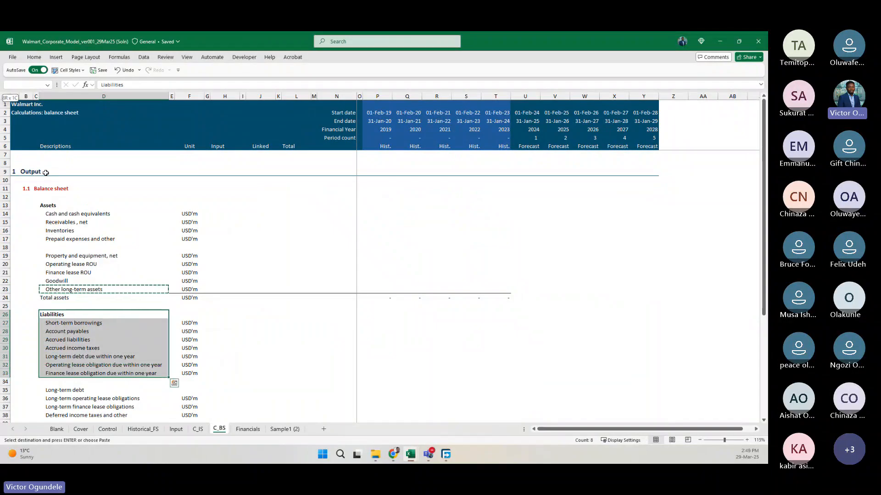
pyautogui.hotkey('ctrl', 'alt', 'v')
pyautogui.press('Return')
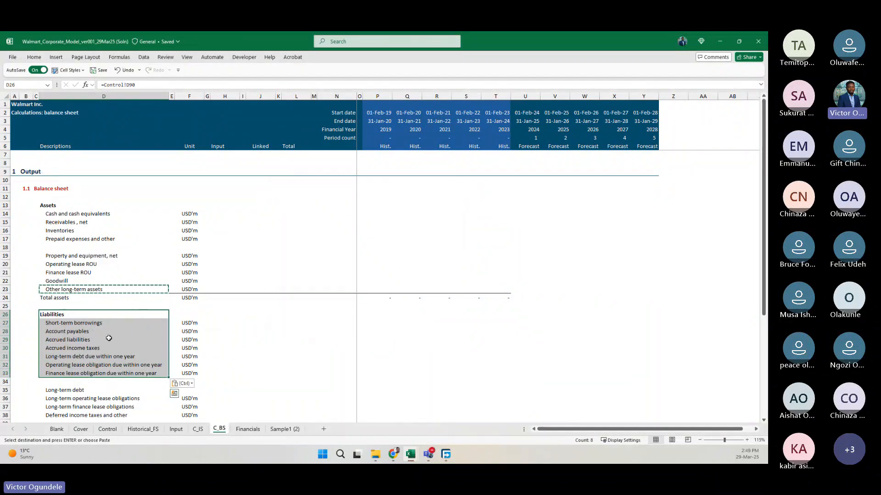
# Paste the copied label link as formulas only into the long-term liability labels D35:D38.
pyautogui.scroll(-1, 109, 338)
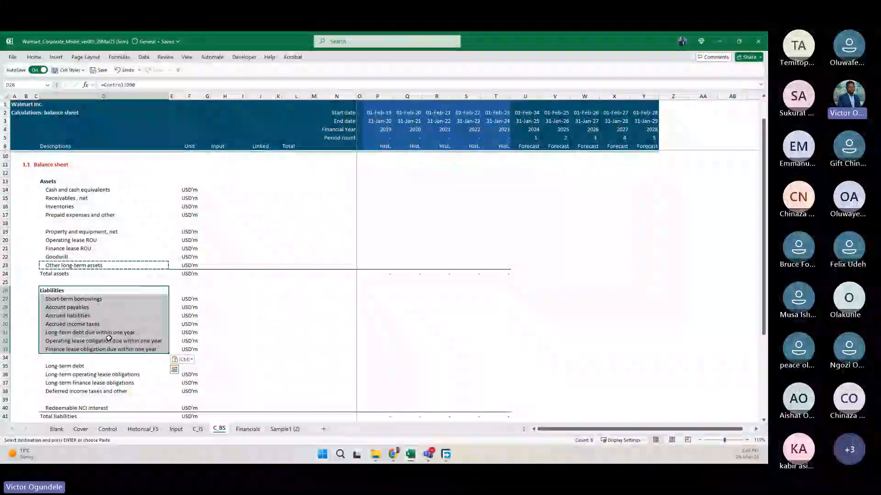
pyautogui.hotkey('ctrl', 'Down')
pyautogui.press('Down')
pyautogui.press('Down')
pyautogui.hotkey('shift', 'Down')
pyautogui.hotkey('shift', 'Down')
pyautogui.hotkey('shift', 'Down')
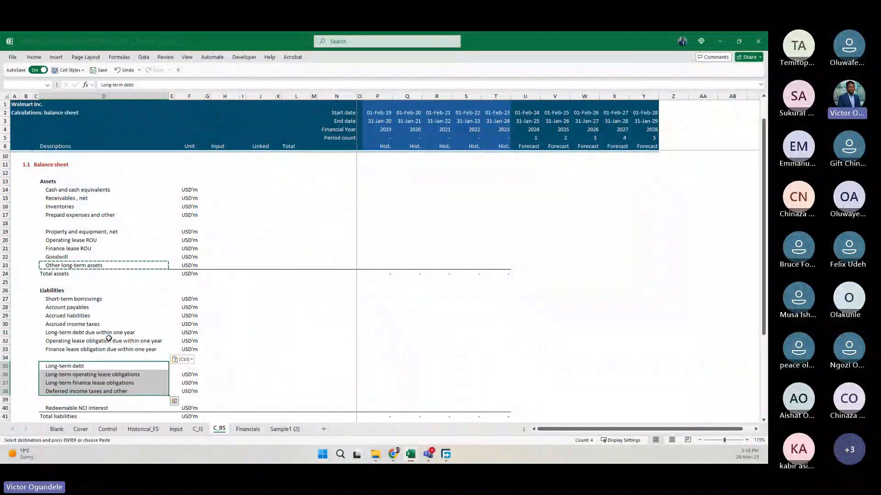
pyautogui.hotkey('ctrl', 'alt', 'v')
pyautogui.press('Return')
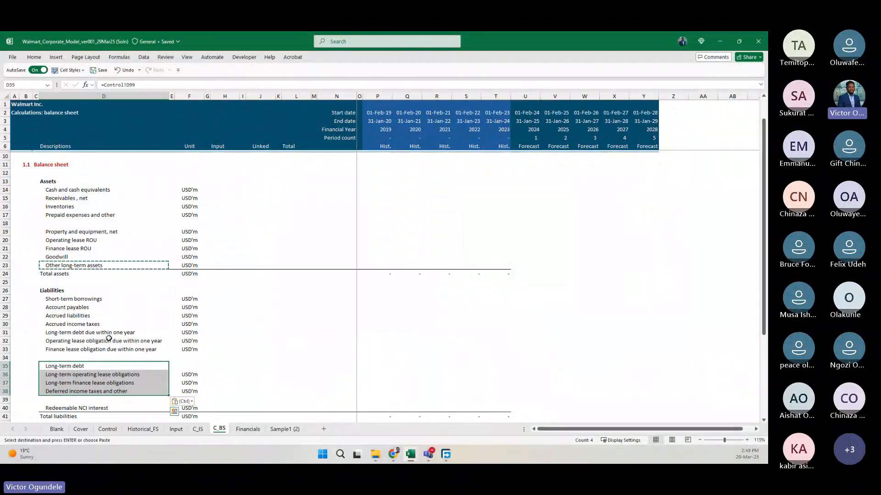
# Paste the label link as formulas only into Redeemable NCI interest D40 and Total liabilities D41.
pyautogui.scroll(1, 109, 338)
pyautogui.scroll(-6, 109, 362)
pyautogui.hotkey('ctrl', 'Down')
pyautogui.hotkey('ctrl', 'Down')
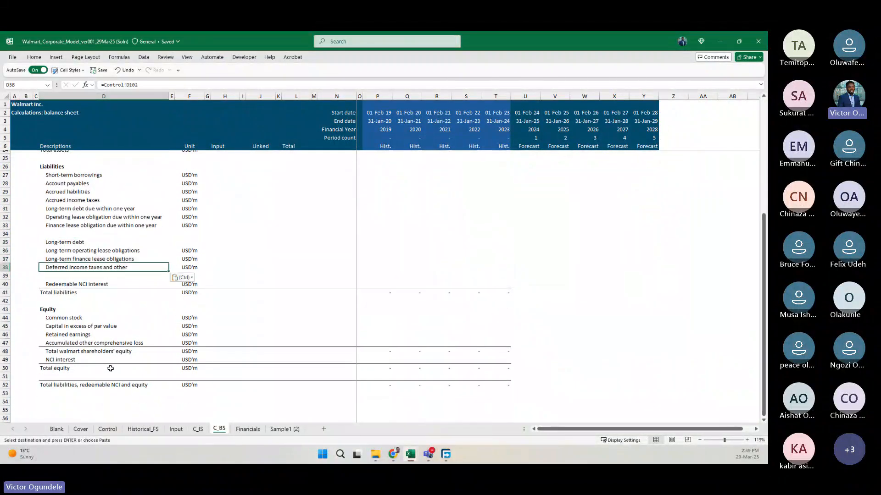
pyautogui.hotkey('ctrl', 'alt', 'v')
pyautogui.press('Return')
pyautogui.press('Down')
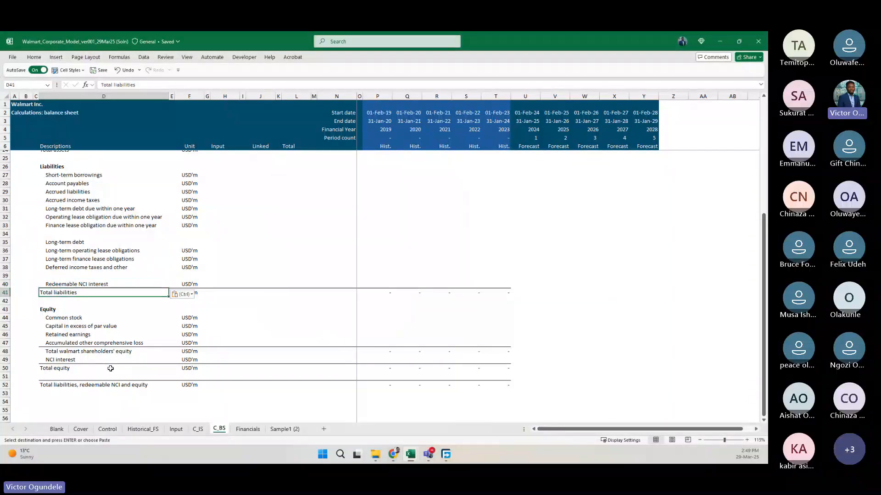
pyautogui.hotkey('ctrl', 'alt', 'v')
pyautogui.press('Return')
# Paste the label link as formulas only into the equity labels D43:D50 and the closing total label D52.
pyautogui.hotkey('ctrl', 'Down')
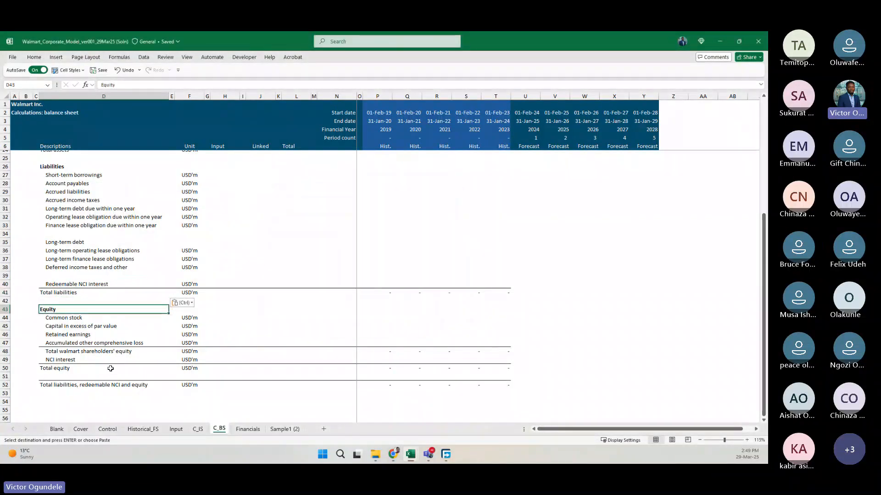
pyautogui.hotkey('ctrl', 'shift', 'Down')
pyautogui.hotkey('ctrl', 'alt', 'v')
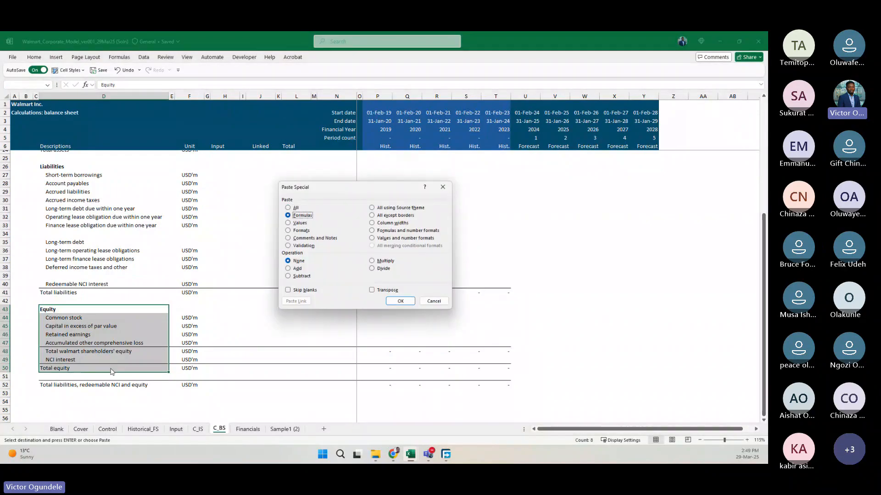
pyautogui.press('Return')
pyautogui.hotkey('ctrl', 'Down')
pyautogui.hotkey('ctrl', 'Down')
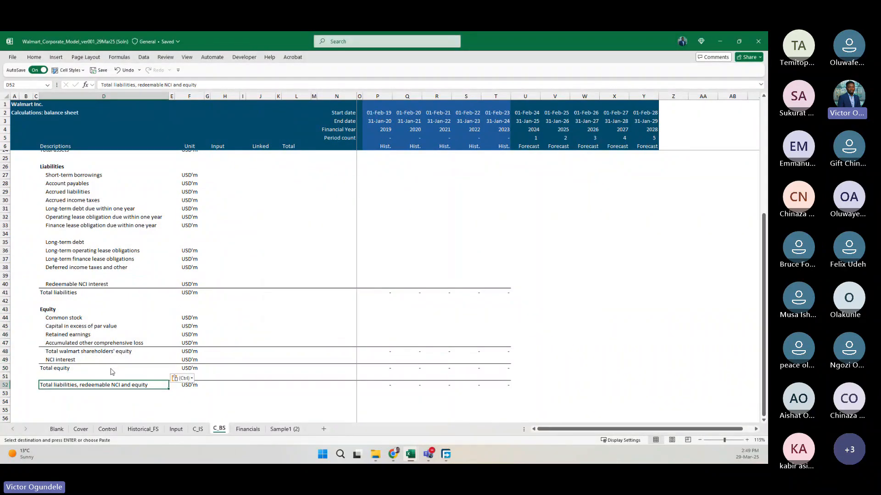
pyautogui.hotkey('ctrl', 'alt', 'v')
pyautogui.press('Return')
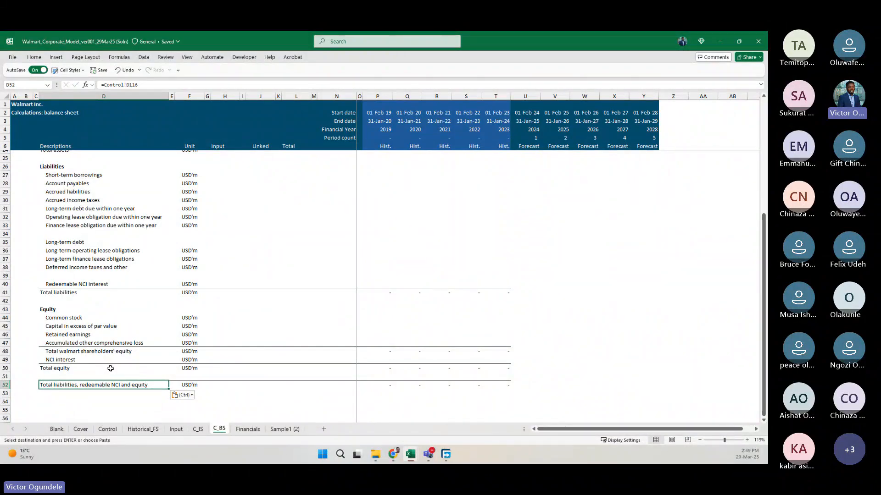
pyautogui.scroll(4, 237, 355)
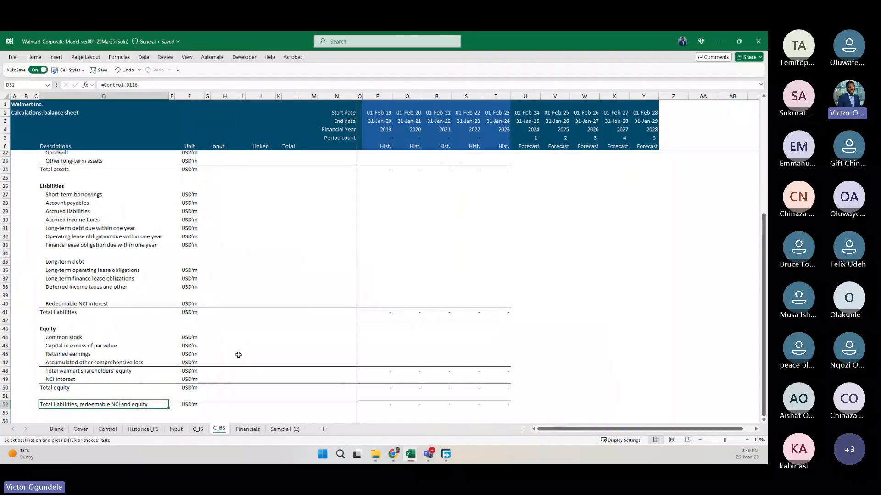
# Copy the Total assets formula in T24 across the forecast columns through Y24.
pyautogui.press('Escape')
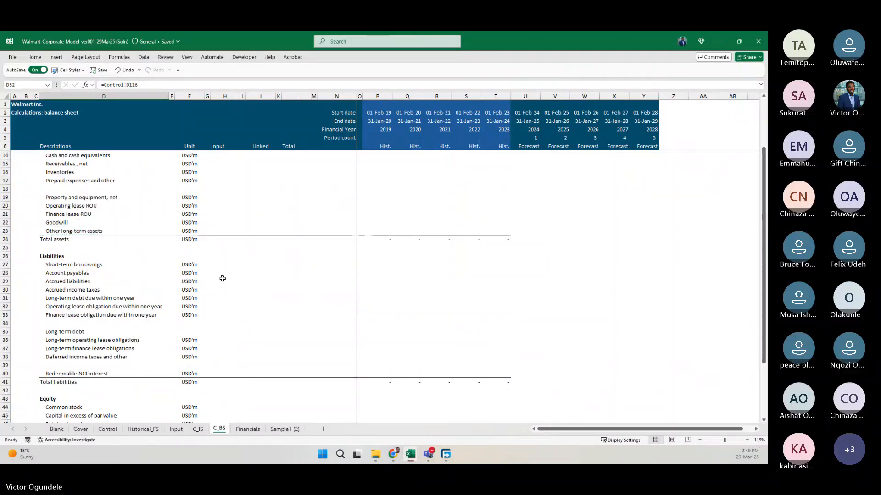
pyautogui.scroll(2, 250, 281)
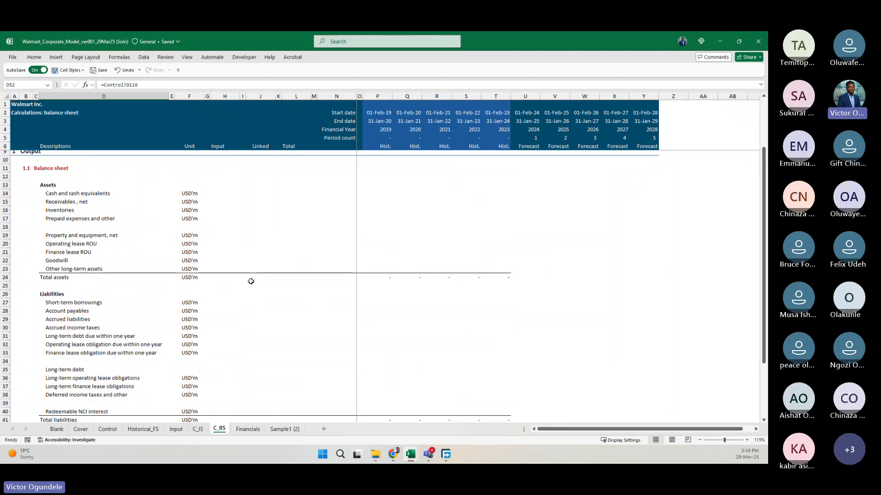
pyautogui.scroll(-3, 412, 338)
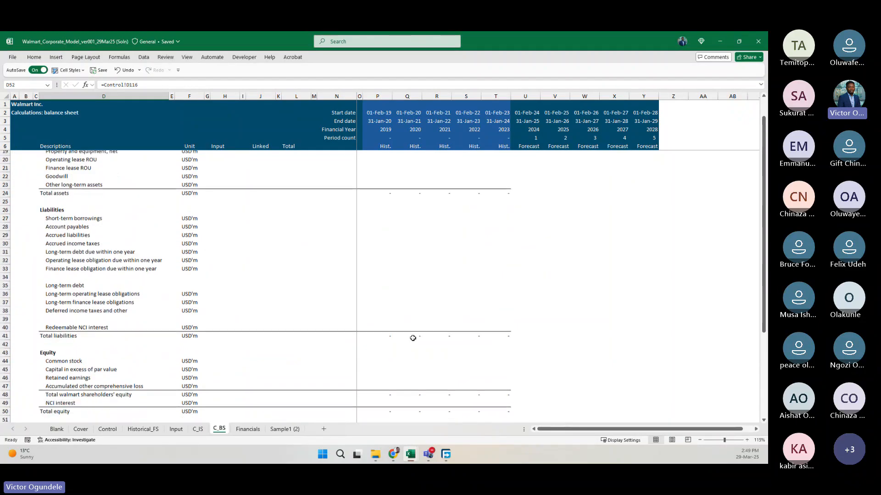
pyautogui.scroll(2, 413, 338)
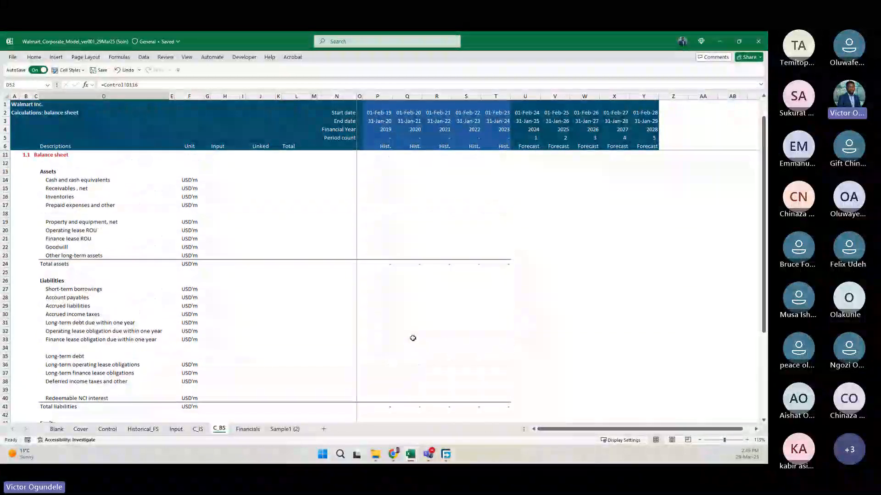
pyautogui.scroll(2, 413, 338)
pyautogui.click(495, 298)
pyautogui.hotkey('shift', 'Right')
pyautogui.hotkey('shift', 'Right')
pyautogui.hotkey('shift', 'Right')
pyautogui.hotkey('shift', 'Right')
pyautogui.hotkey('shift', 'Right')
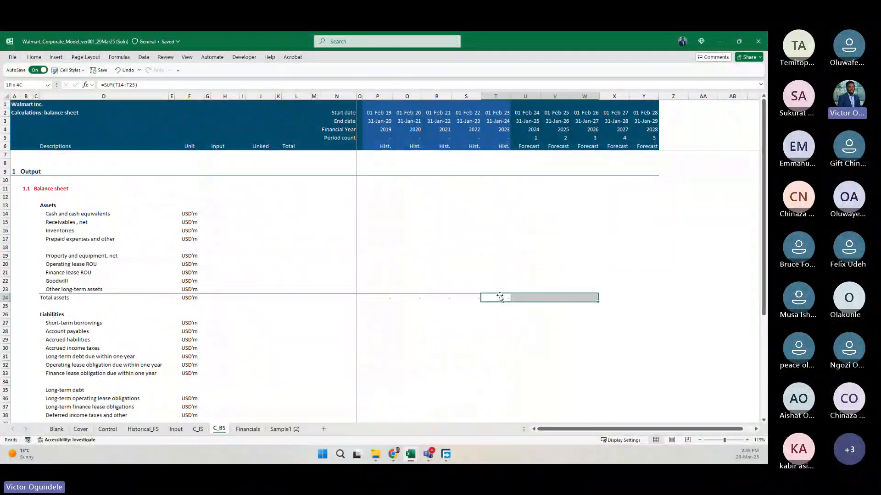
pyautogui.hotkey('ctrl', 'r')
# Fill the Total liabilities formula in T41 across the forecast columns through Y41.
pyautogui.hotkey('ctrl', 'Down')
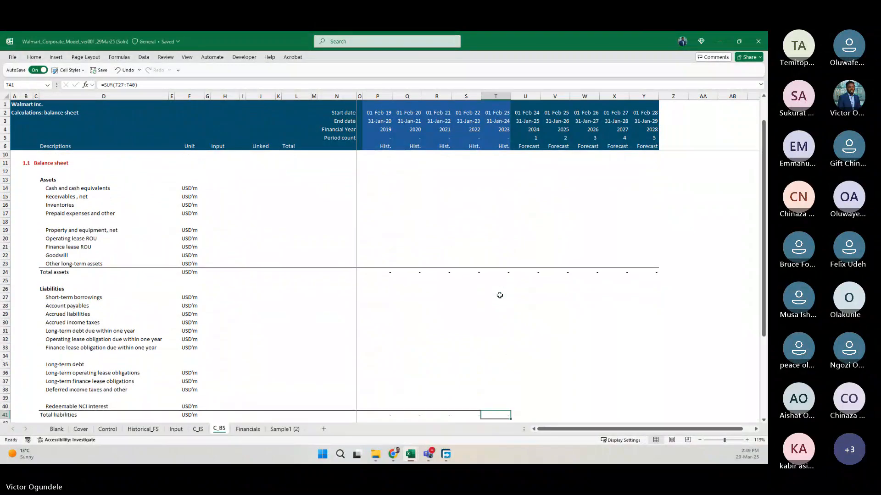
pyautogui.hotkey('shift', 'Right')
# Extend the Total walmart shareholders' equity formula from T48 through forecast column Y.
pyautogui.hotkey('shift', 'Right')
pyautogui.hotkey('shift', 'Right')
pyautogui.hotkey('shift', 'Right')
pyautogui.hotkey('shift', 'Right')
pyautogui.hotkey('ctrl', 'r')
pyautogui.hotkey('ctrl', 'Down')
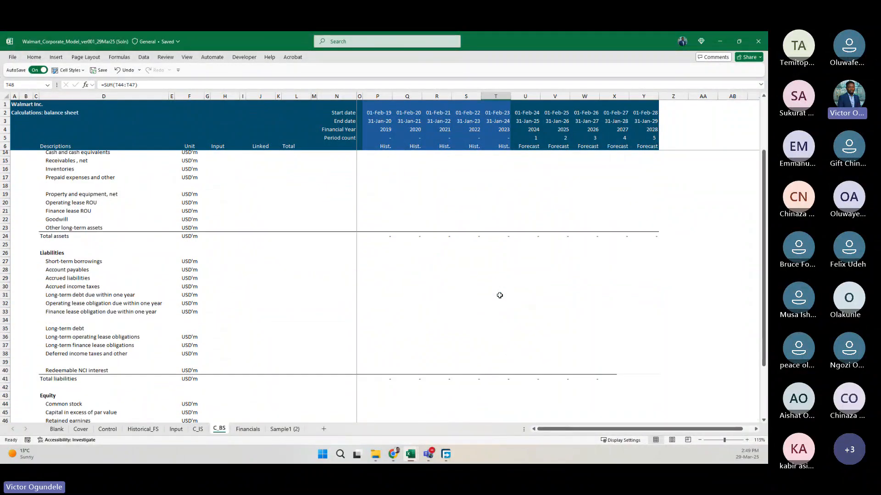
pyautogui.hotkey('shift', 'Right')
pyautogui.hotkey('shift', 'Right')
pyautogui.hotkey('shift', 'Right')
pyautogui.hotkey('shift', 'Right')
pyautogui.hotkey('shift', 'Right')
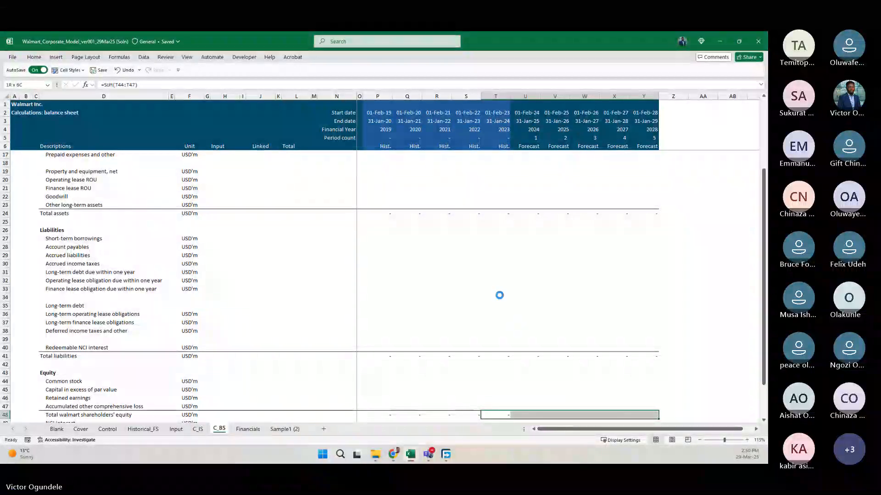
pyautogui.hotkey('ctrl', 'r')
# Fill the Total equity row 50 and the closing total row 52 from column T across the forecast columns to Y.
pyautogui.hotkey('ctrl', 'Down')
pyautogui.hotkey('shift', 'Down')
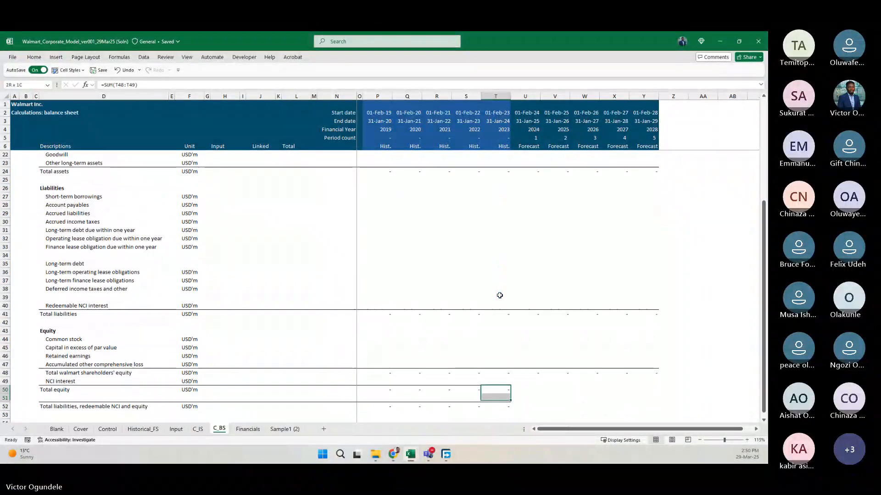
pyautogui.hotkey('shift', 'Down')
pyautogui.hotkey('shift', 'Right')
pyautogui.hotkey('shift', 'Right')
pyautogui.hotkey('shift', 'Right')
pyautogui.hotkey('shift', 'Right')
pyautogui.hotkey('shift', 'Right')
pyautogui.hotkey('ctrl', 'r')
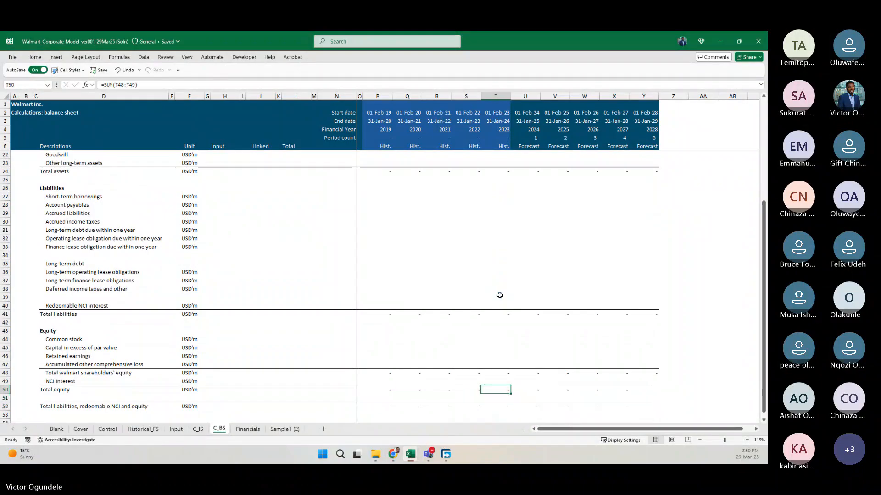
# Enter the label Balance check in D54, two rows below the closing total.
pyautogui.scroll(-4, 499, 295)
pyautogui.click(50, 314)
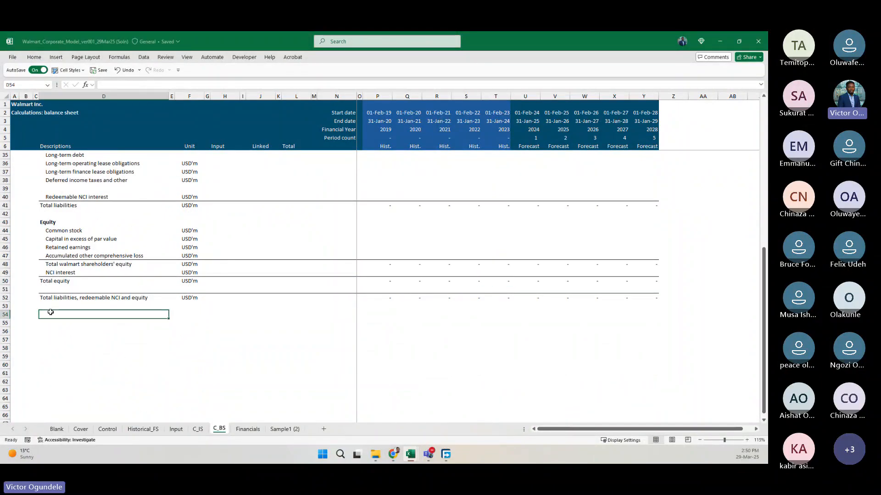
pyautogui.write('Bala')
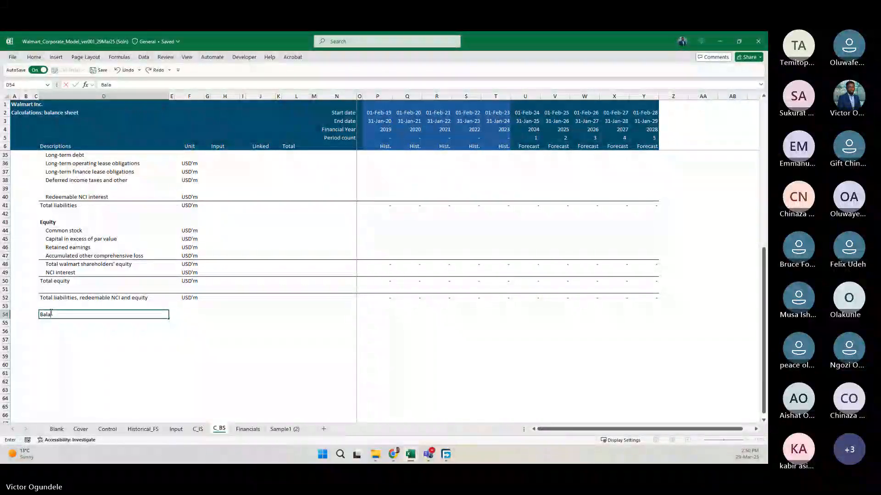
pyautogui.write('ncek')
pyautogui.press('BackSpace')
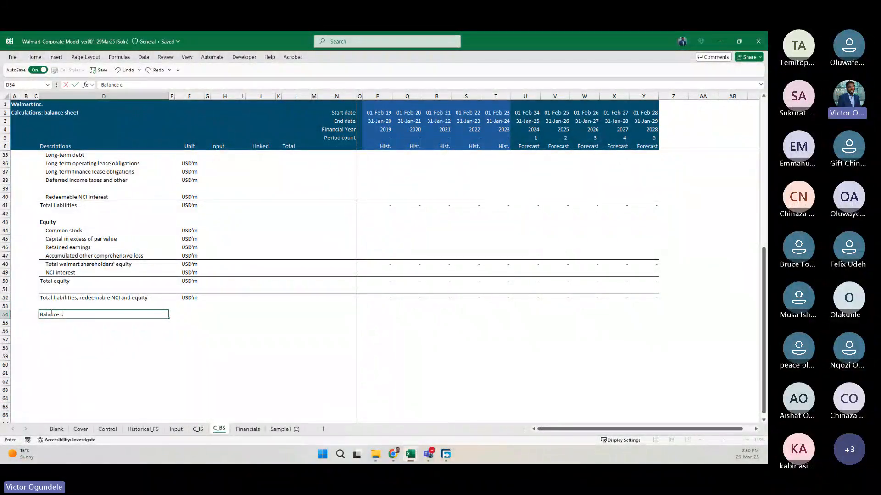
pyautogui.write('check')
# Enter the balance check formula =P24-P52 in P54, subtracting the closing total from total assets.
pyautogui.press('Right')
pyautogui.press('Right')
pyautogui.press('Right')
pyautogui.press('Right')
pyautogui.press('Right')
pyautogui.press('Right')
pyautogui.press('Right')
pyautogui.press('Right')
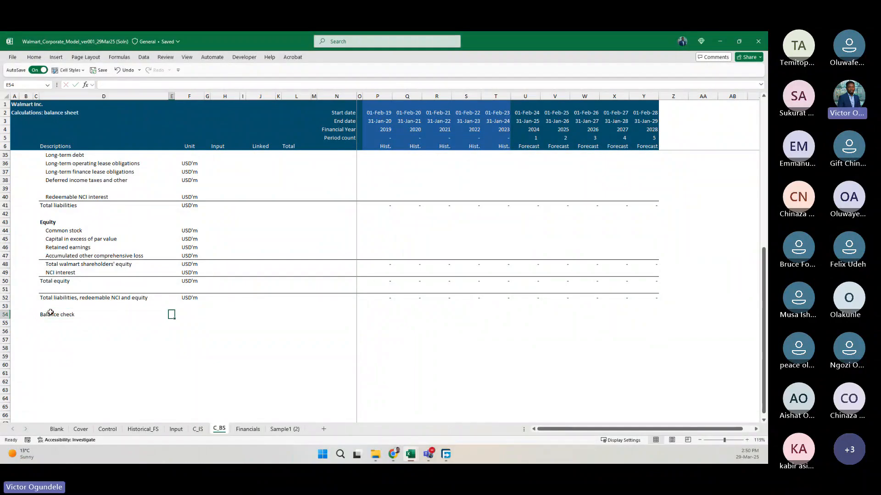
pyautogui.press('Right')
pyautogui.press('Right')
pyautogui.press('Right')
pyautogui.press('Right')
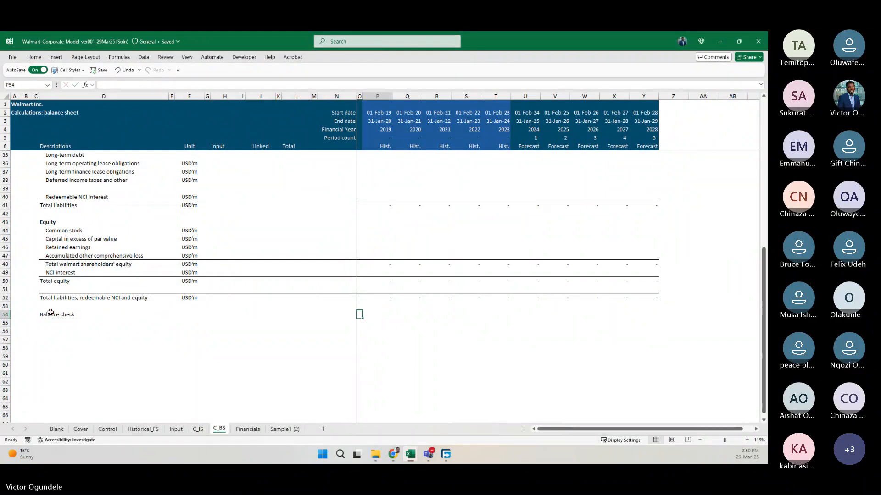
pyautogui.write('=')
pyautogui.scroll(1, 50, 312)
pyautogui.scroll(3, 51, 313)
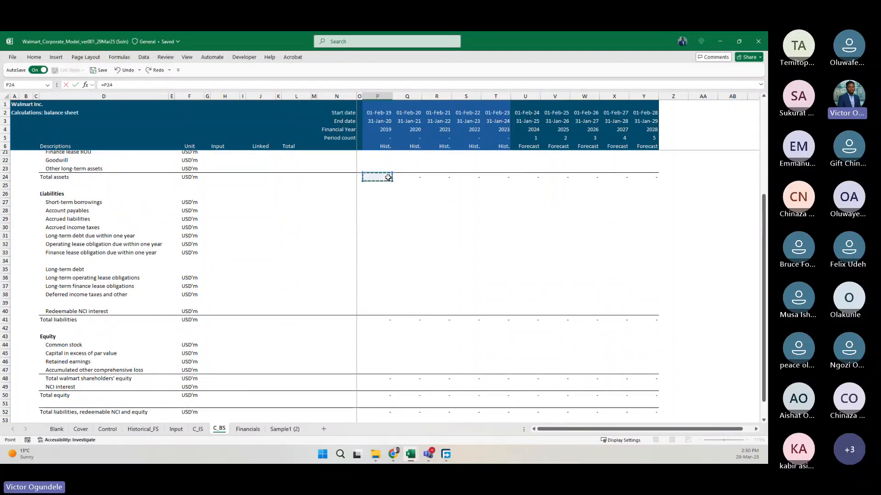
pyautogui.write('-P54')
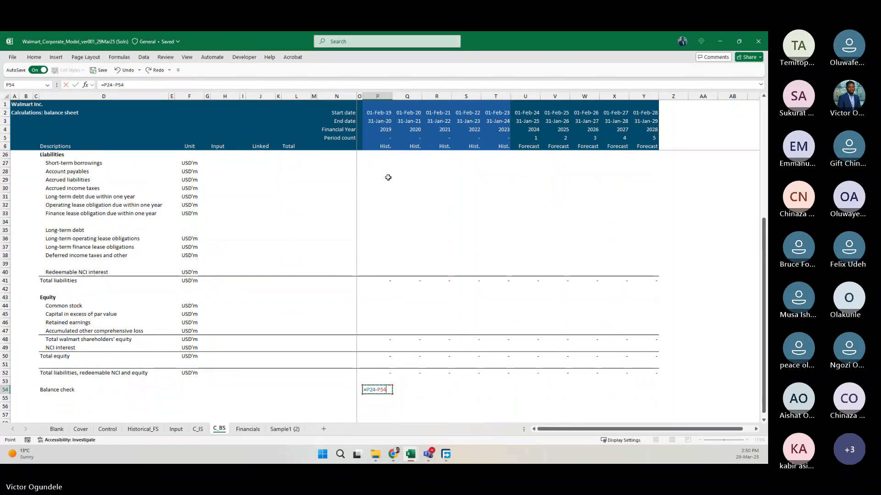
pyautogui.press('Up')
pyautogui.press('Up')
pyautogui.hotkey('ctrl', 'Return')
# Fill the balance check formula from P54 across all periods to Y54.
pyautogui.hotkey('shift', 'Right')
pyautogui.hotkey('shift', 'Right')
pyautogui.hotkey('shift', 'Right')
pyautogui.hotkey('shift', 'Right')
pyautogui.hotkey('shift', 'Right')
pyautogui.hotkey('shift', 'Right')
pyautogui.hotkey('shift', 'Right')
pyautogui.hotkey('shift', 'Right')
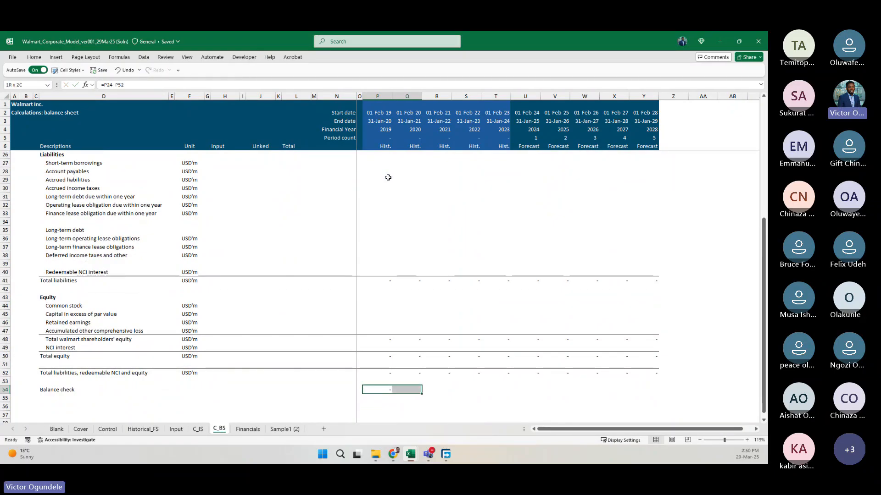
pyautogui.hotkey('shift', 'Right')
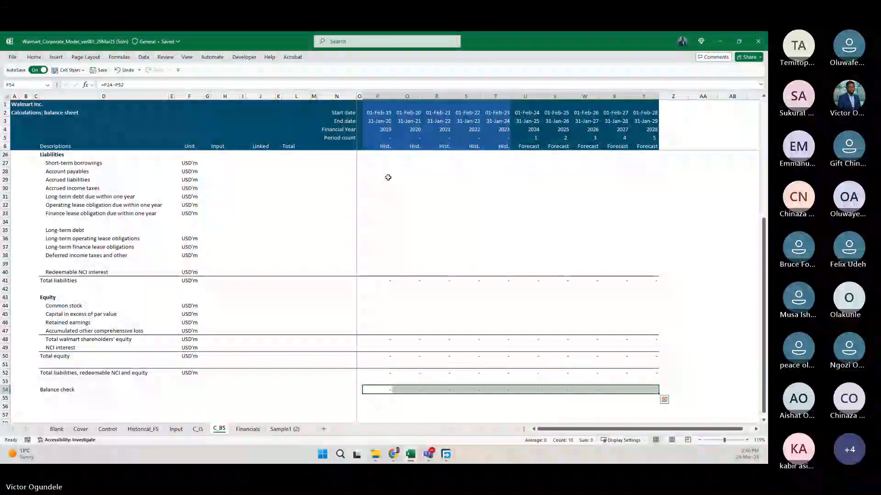
pyautogui.hotkey('ctrl', 'r')
# Sum the balance check row P54:Y54 in the Total column cell L54.
pyautogui.press('Left')
pyautogui.press('Left')
pyautogui.press('Left')
pyautogui.press('Left')
pyautogui.press('Left')
pyautogui.press('Left')
pyautogui.press('Left')
pyautogui.press('Left')
pyautogui.press('Left')
pyautogui.press('Left')
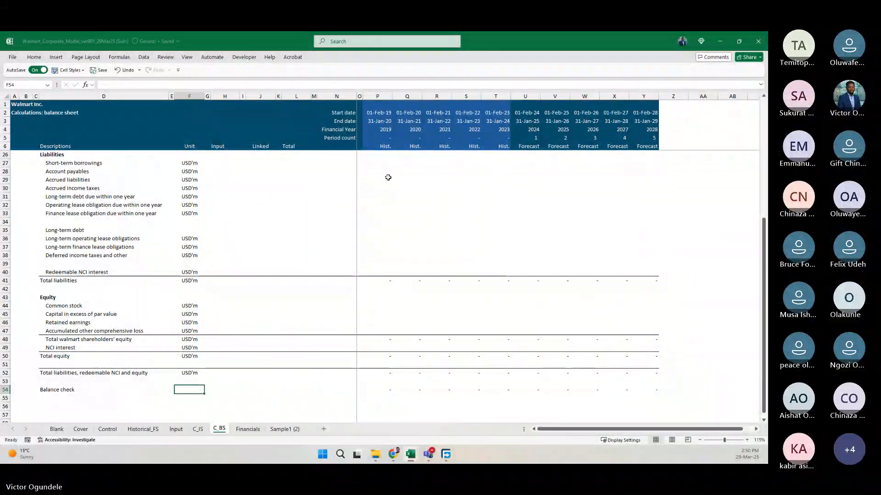
pyautogui.press('Right')
pyautogui.press('Right')
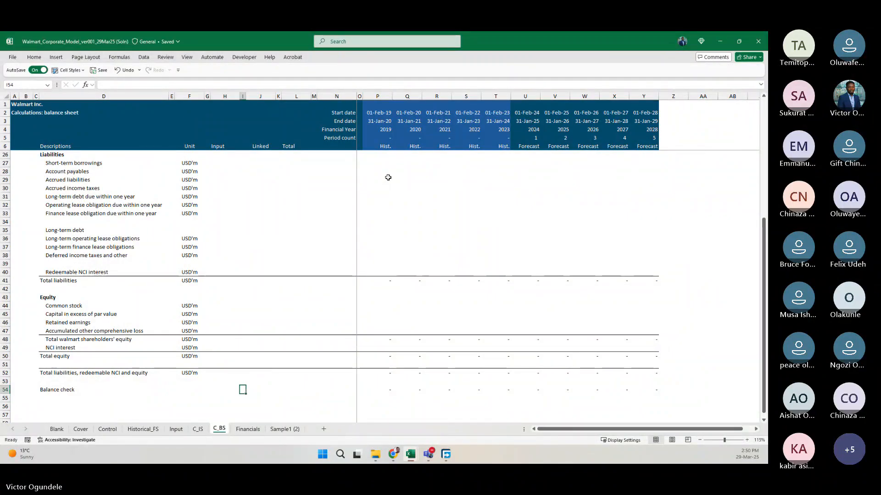
pyautogui.press('Right')
pyautogui.press('Right')
pyautogui.press('Right')
pyautogui.write('=s')
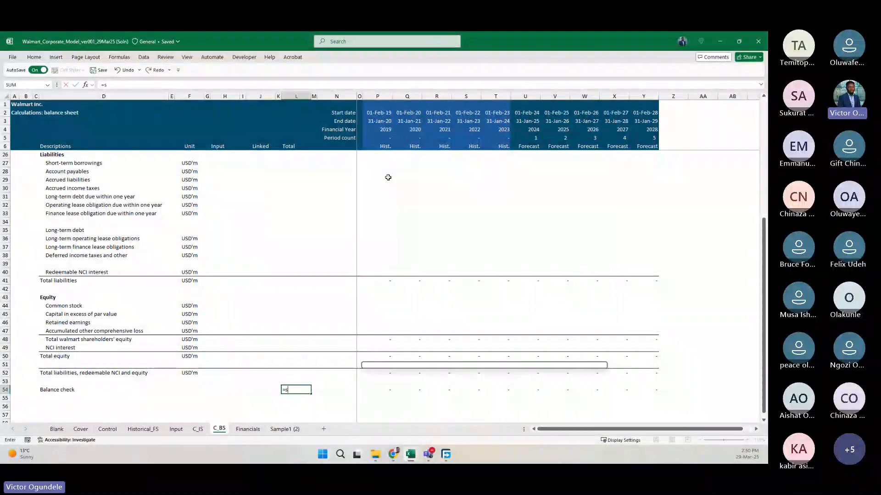
pyautogui.press('Tab')
pyautogui.press('Right')
pyautogui.press('Right')
pyautogui.press('Right')
pyautogui.press('Right')
pyautogui.hotkey('ctrl', 'shift', 'Right')
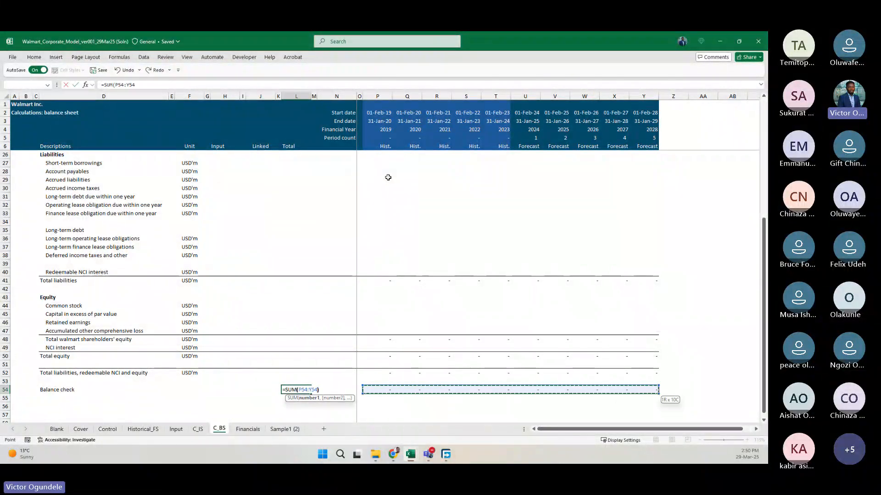
pyautogui.press('Return')
pyautogui.press('Left')
pyautogui.press('Left')
pyautogui.press('Left')
pyautogui.press('Left')
pyautogui.press('Left')
pyautogui.press('Left')
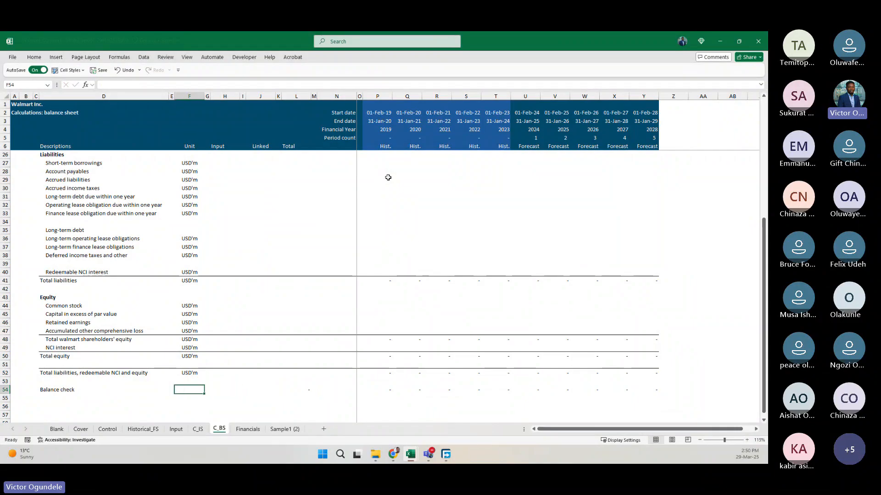
pyautogui.press('Right')
pyautogui.press('Right')
pyautogui.press('Right')
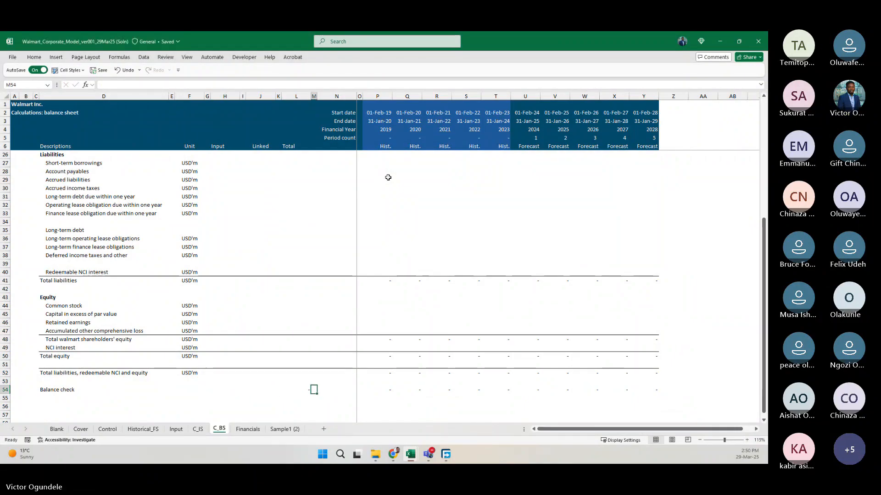
pyautogui.click(98, 246)
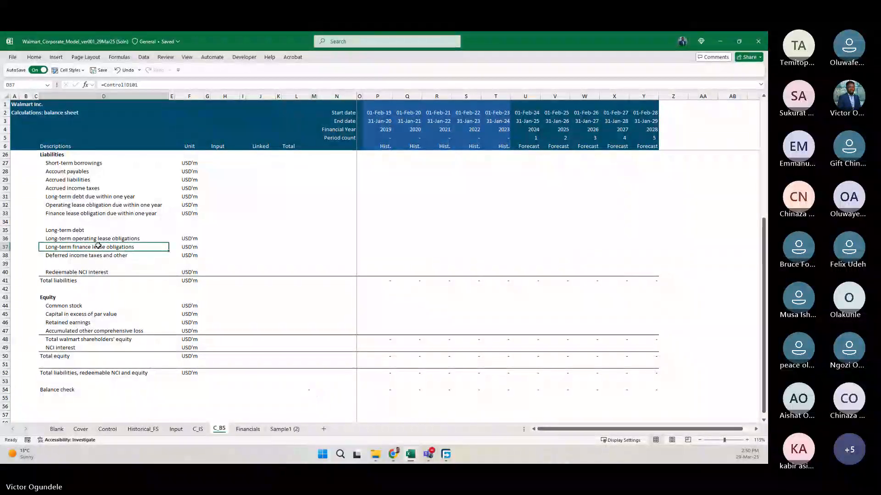
# Examine the balance sheet list and its serial numbers on the Control sheet, including the formula beside NCI interest.
pyautogui.click(108, 429)
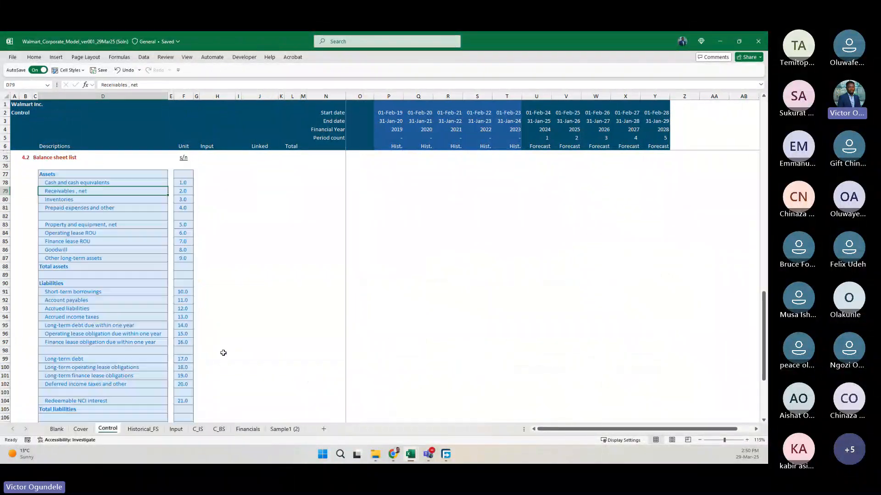
pyautogui.scroll(-1, 243, 325)
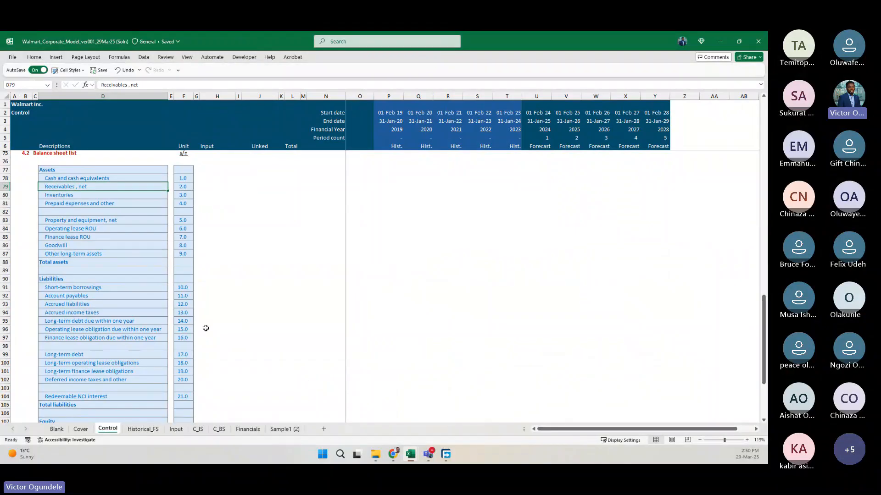
pyautogui.scroll(-5, 206, 329)
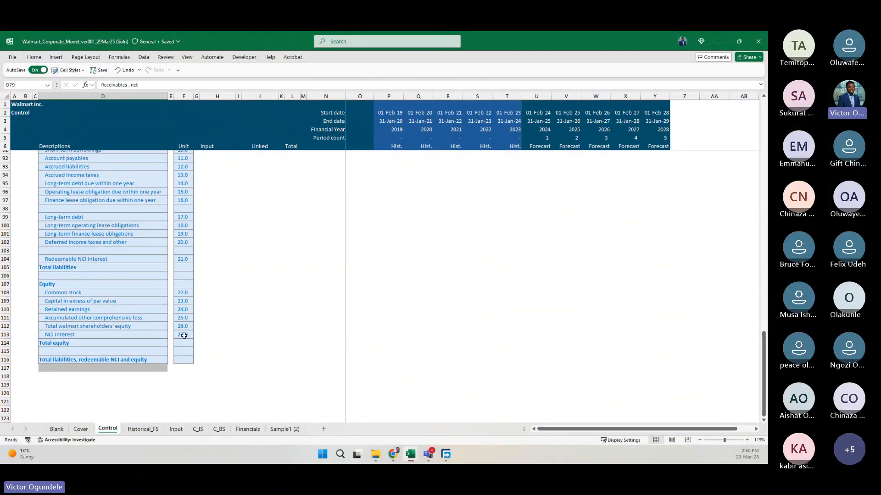
pyautogui.click(184, 335)
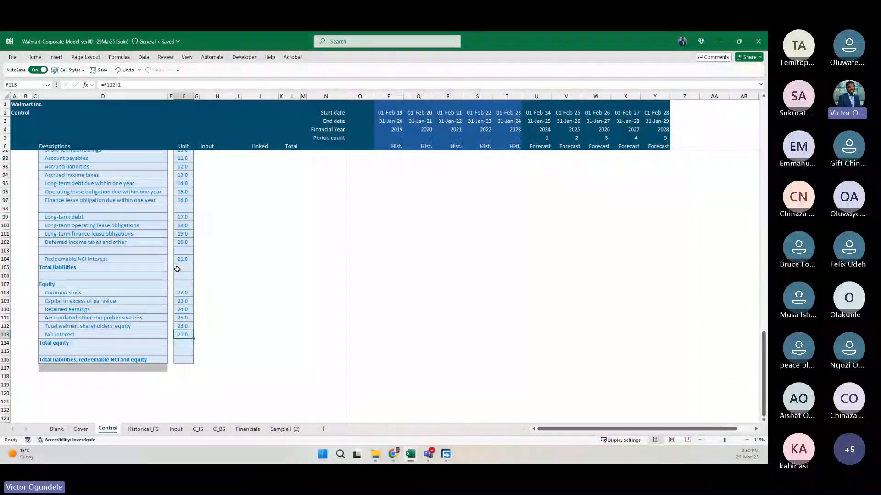
pyautogui.scroll(1, 177, 270)
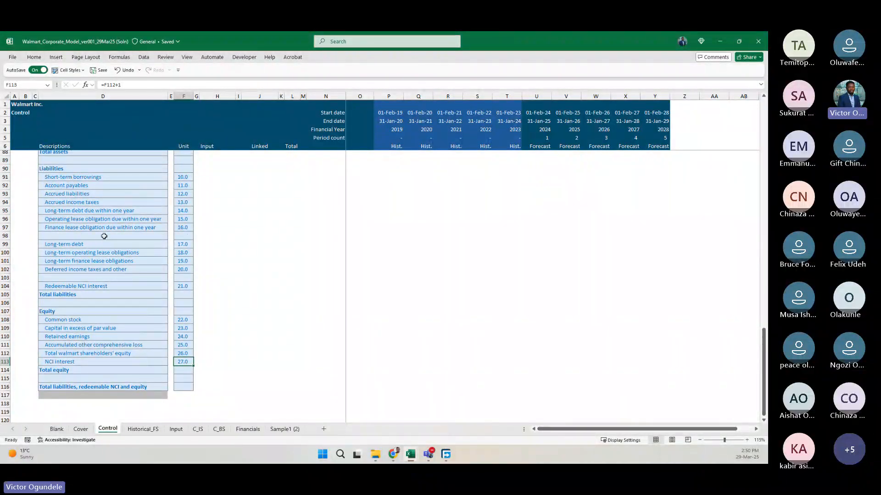
pyautogui.scroll(1, 104, 236)
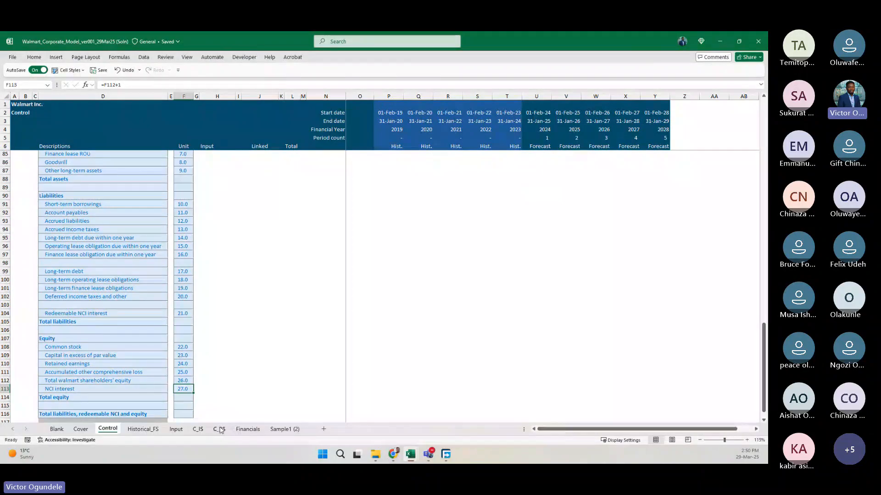
# Rename the Sample1 (2) sheet as Sample1 and return to the C_BS sheet.
pyautogui.click(285, 430)
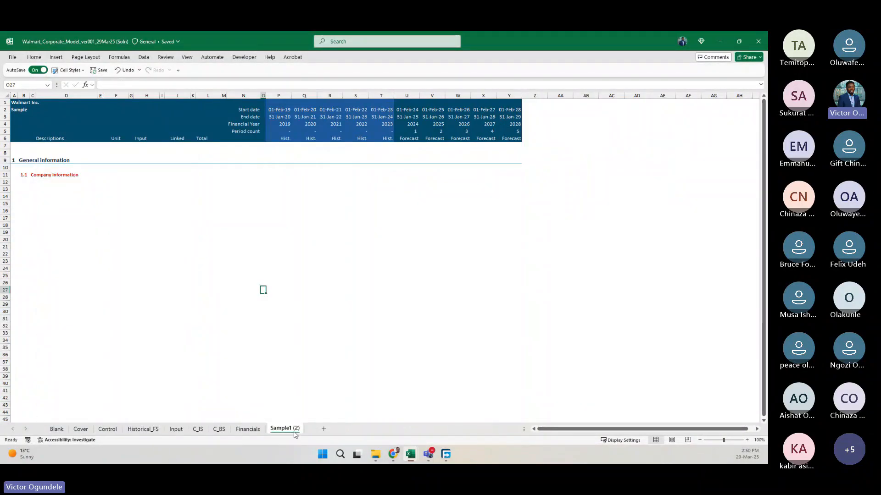
pyautogui.doubleClick(301, 429)
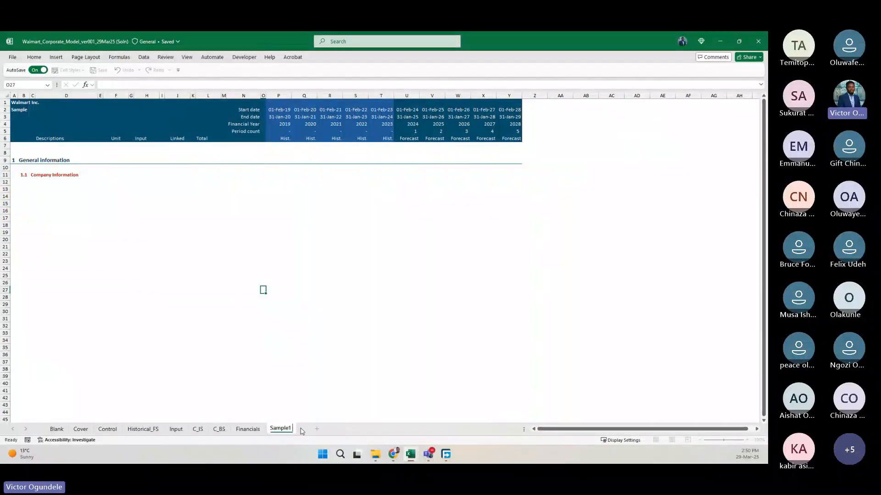
pyautogui.press('Return')
pyautogui.click(219, 429)
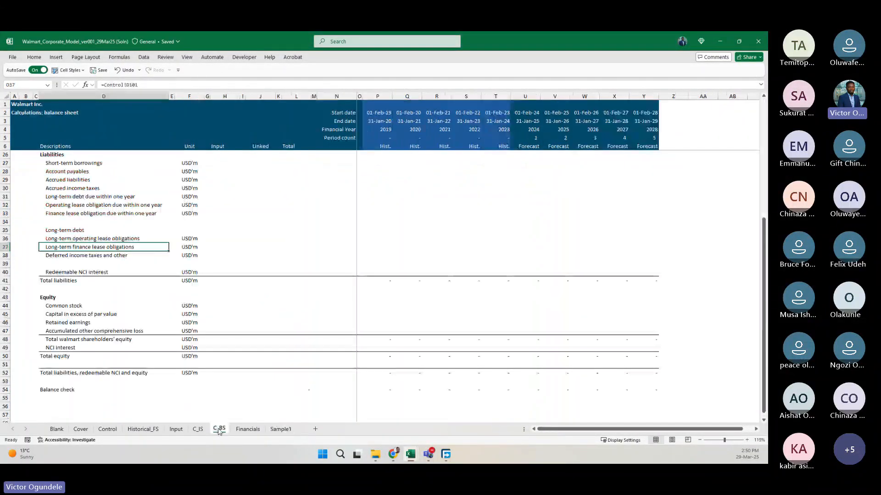
# Compare the C_BS layout with the balance sheet list on Control and the extracted balance sheet on Historical_FS.
pyautogui.scroll(4, 233, 303)
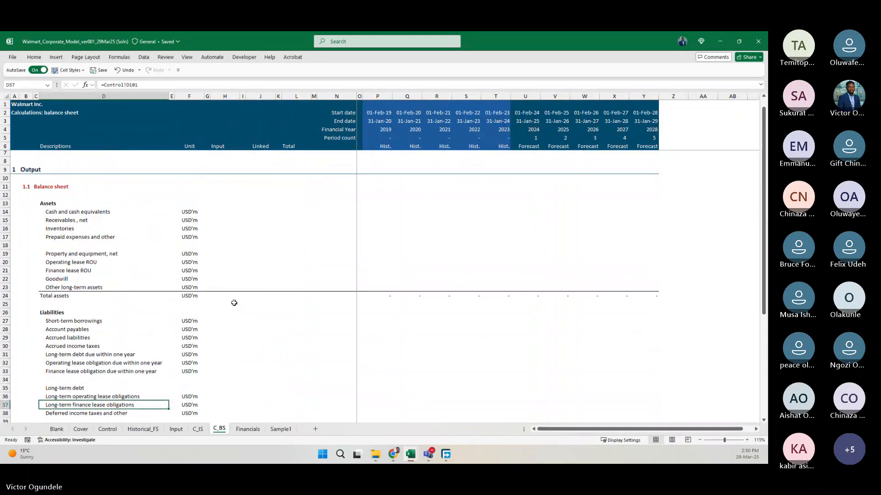
pyautogui.scroll(-5, 233, 303)
pyautogui.scroll(4, 233, 302)
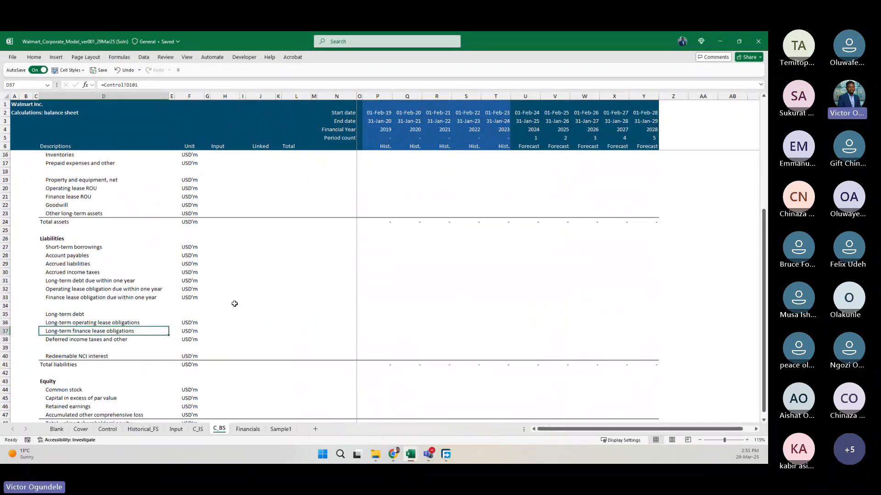
pyautogui.click(107, 429)
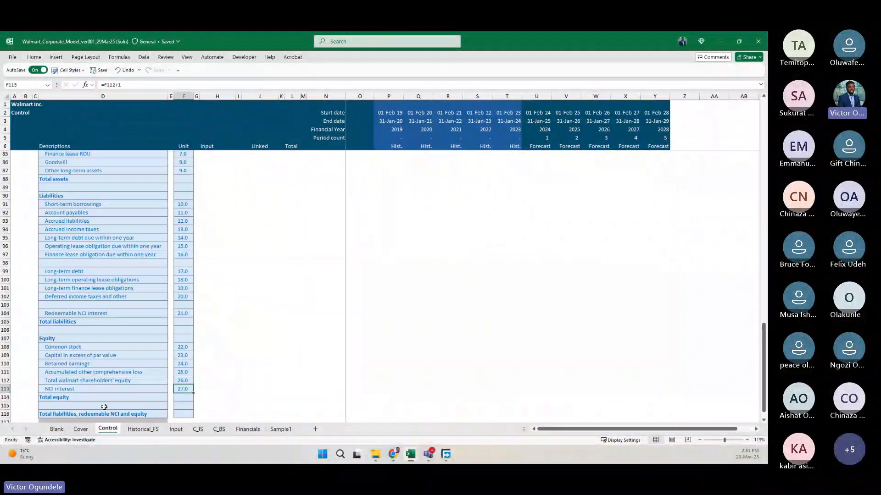
pyautogui.click(141, 430)
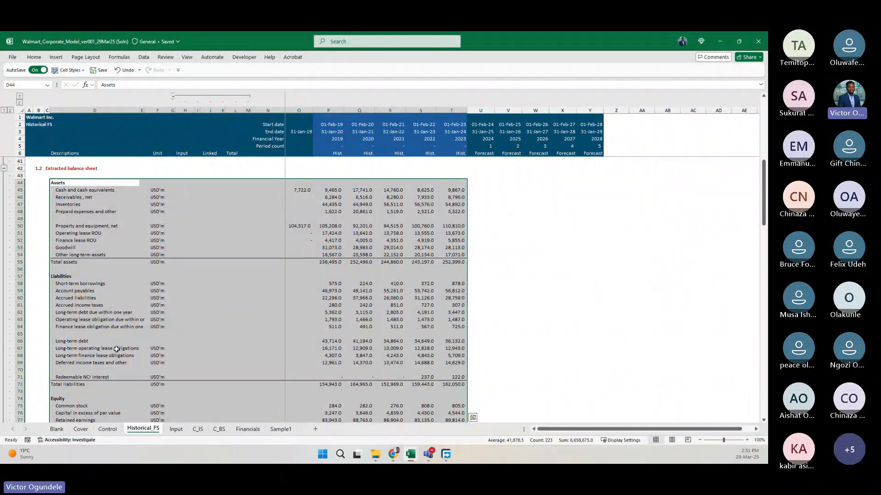
pyautogui.scroll(-5, 117, 349)
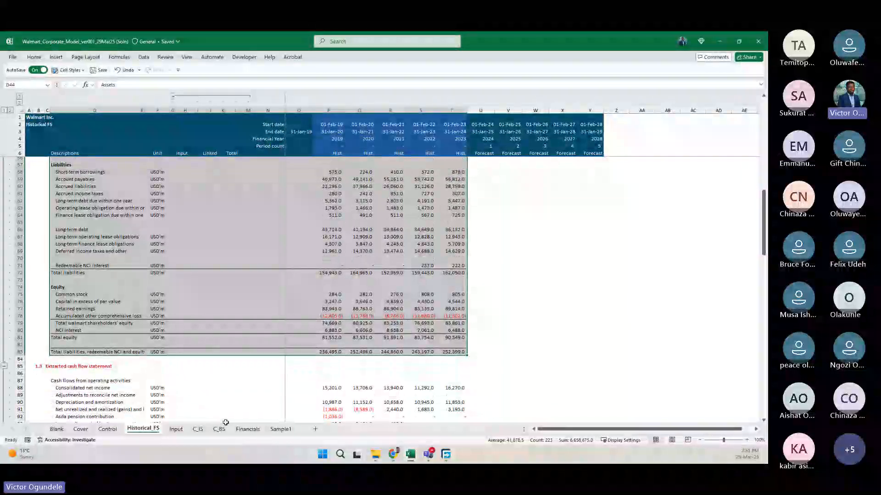
pyautogui.click(220, 429)
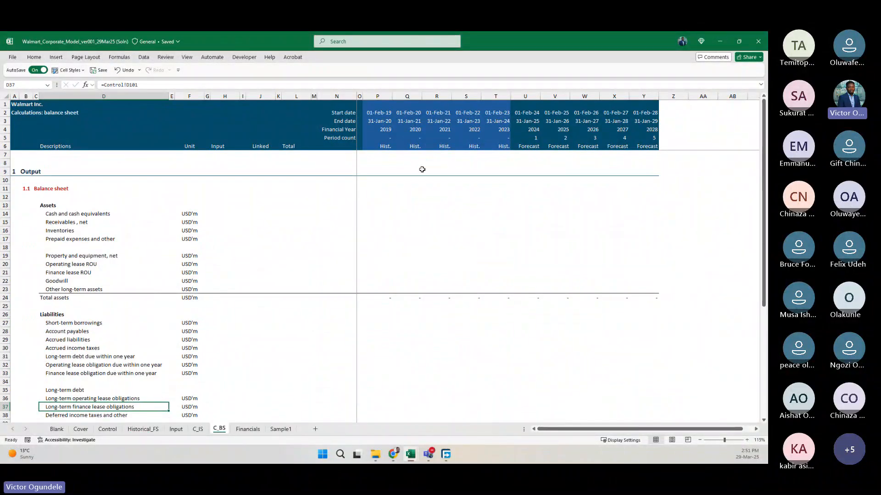
# Review the Total assets formula in P24 and the linked description labels D13:D52 on the C_BS sheet.
pyautogui.click(378, 299)
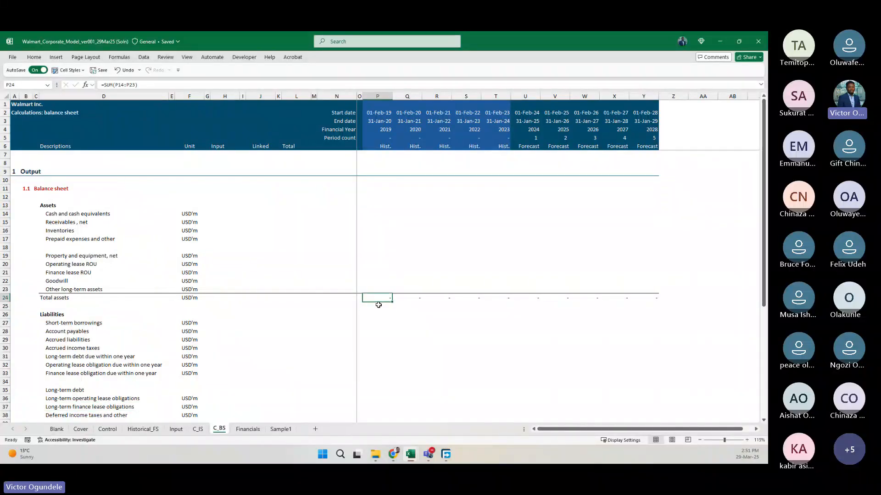
pyautogui.scroll(-6, 378, 305)
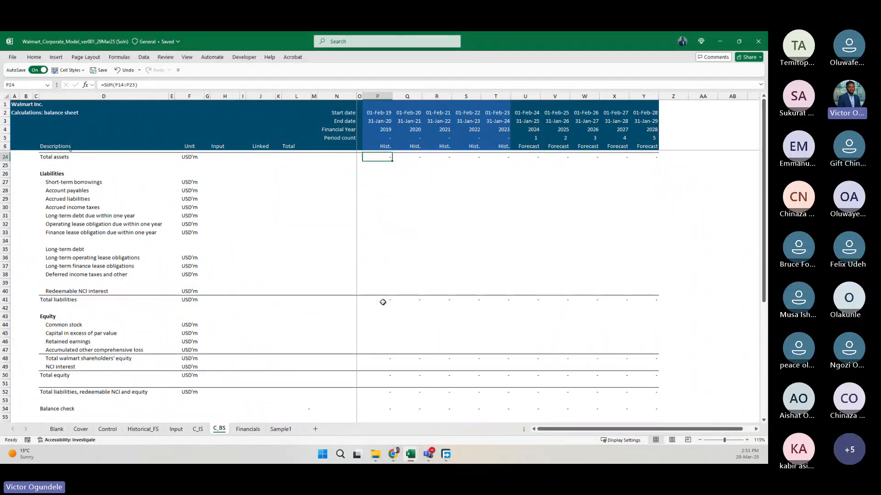
pyautogui.scroll(6, 389, 373)
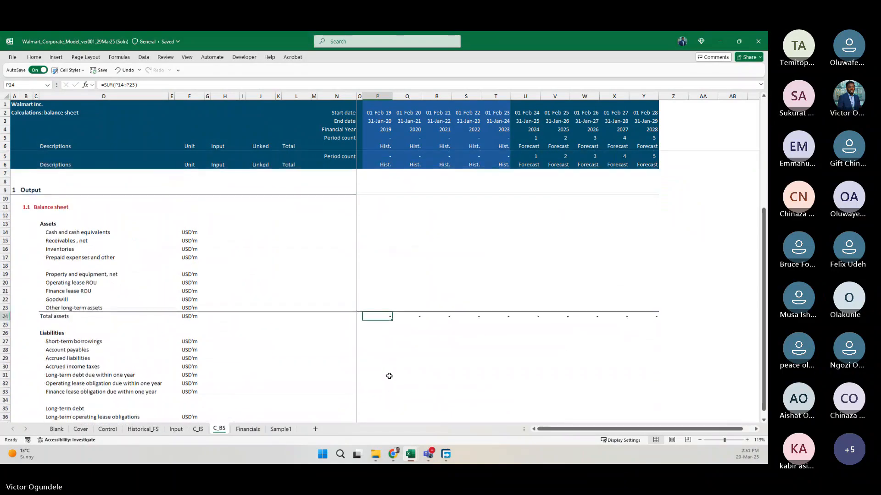
pyautogui.moveTo(50, 205); pyautogui.dragTo(75, 402)
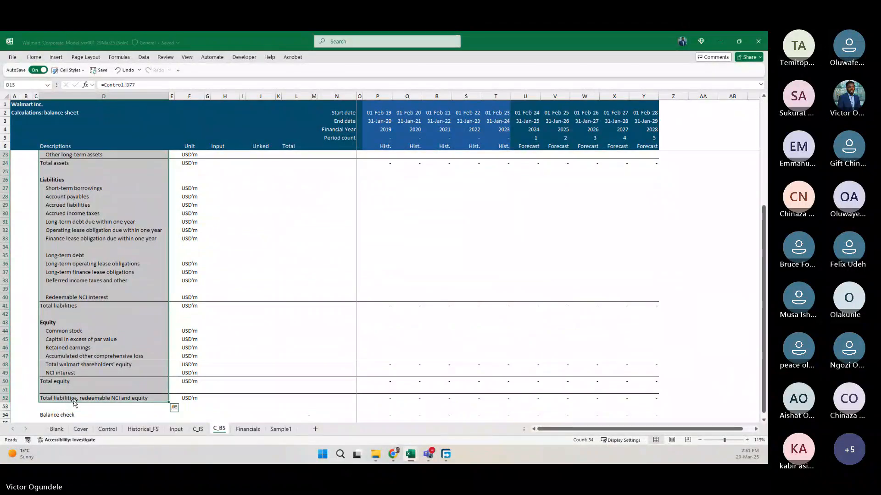
pyautogui.click(101, 357)
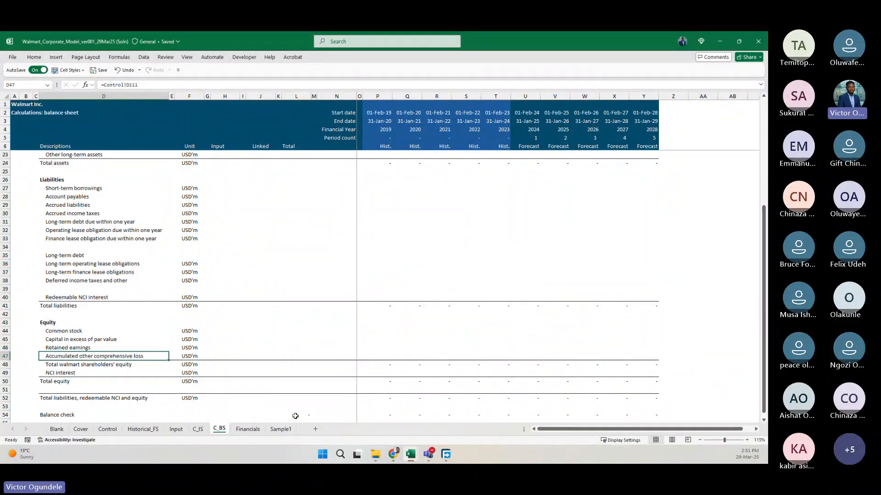
# Examine how the C_IS sheet arranges its income statement output and calculations sections, and return to C_BS.
pyautogui.click(198, 429)
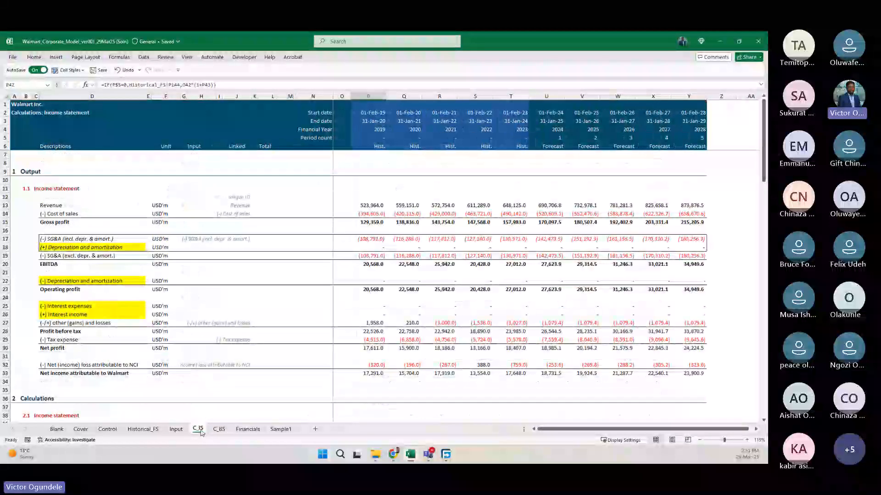
pyautogui.scroll(-8, 290, 300)
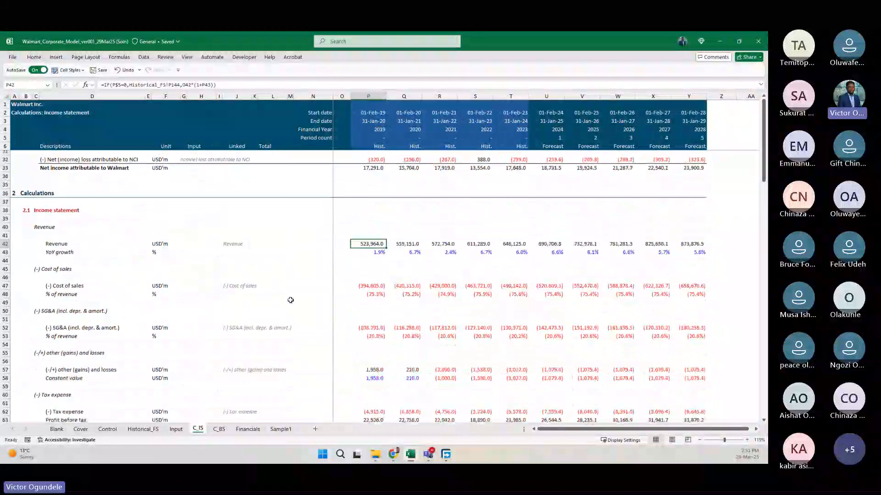
pyautogui.scroll(-1, 291, 300)
pyautogui.scroll(-3, 290, 300)
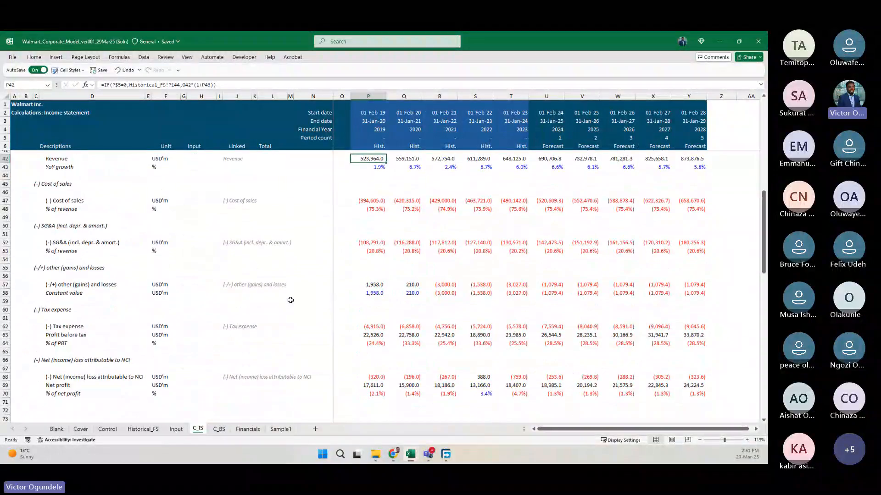
pyautogui.click(290, 301)
pyautogui.scroll(10, 313, 271)
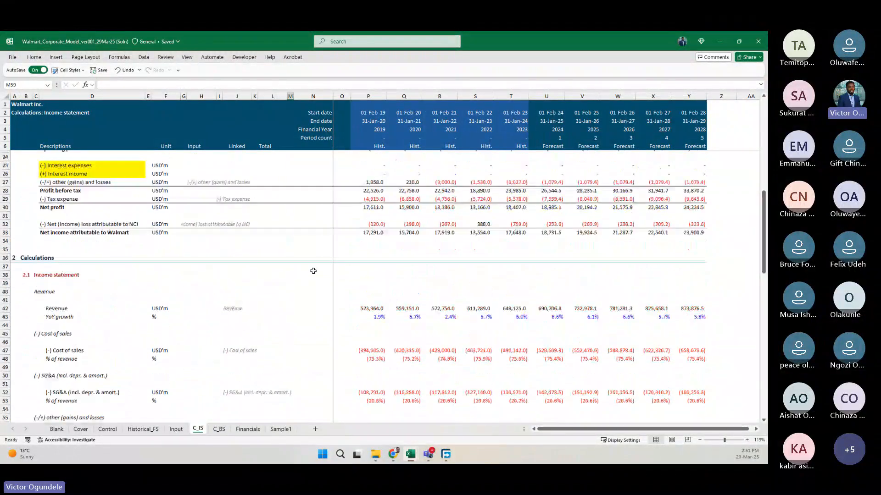
pyautogui.click(219, 429)
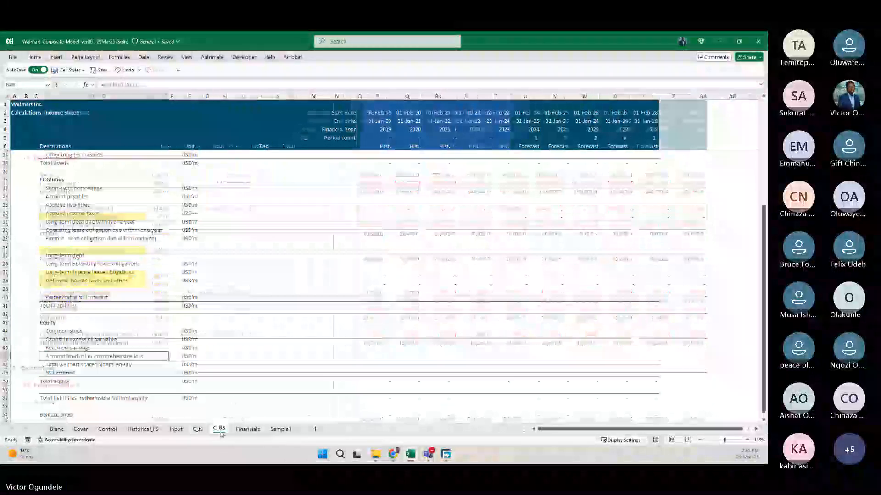
# Check the C_BS line items from assets through liabilities and equity down to the balance check row.
pyautogui.scroll(-3, 272, 317)
pyautogui.scroll(2, 272, 317)
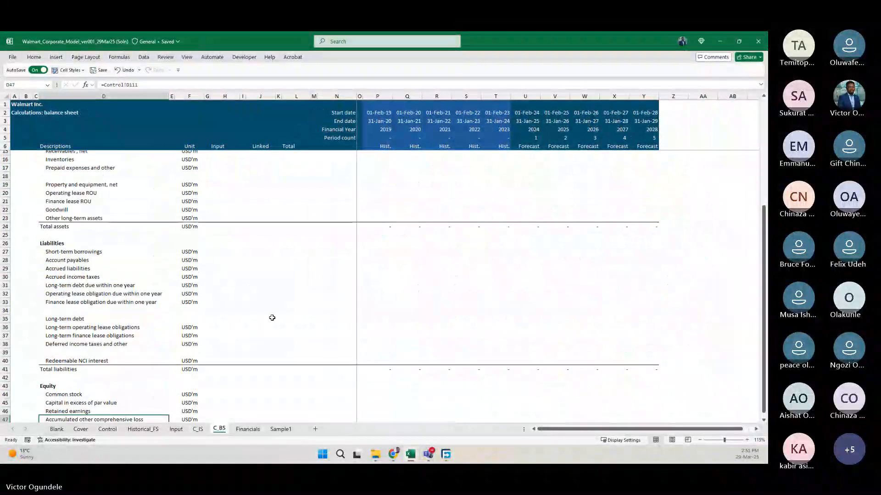
pyautogui.click(117, 303)
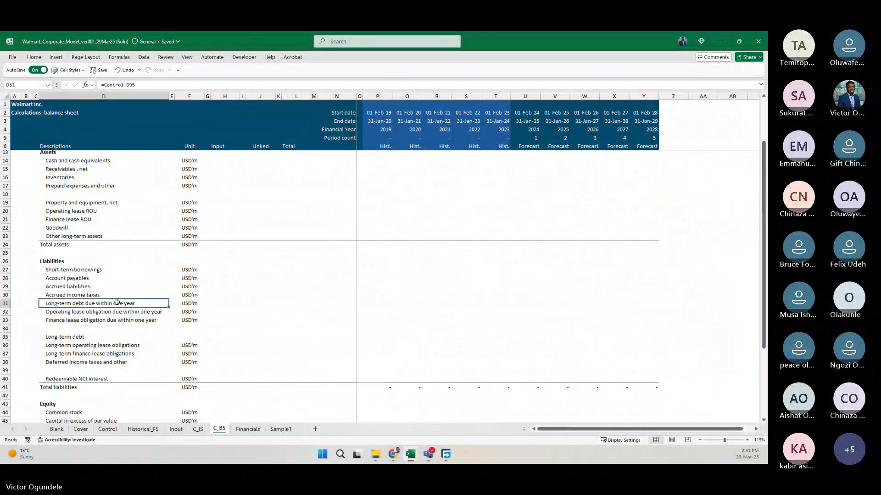
pyautogui.scroll(-2, 406, 343)
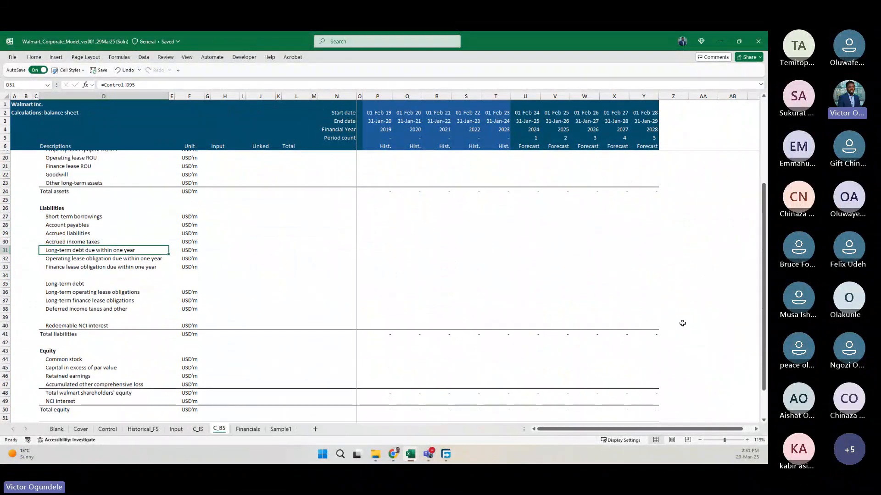
pyautogui.scroll(-4, 625, 329)
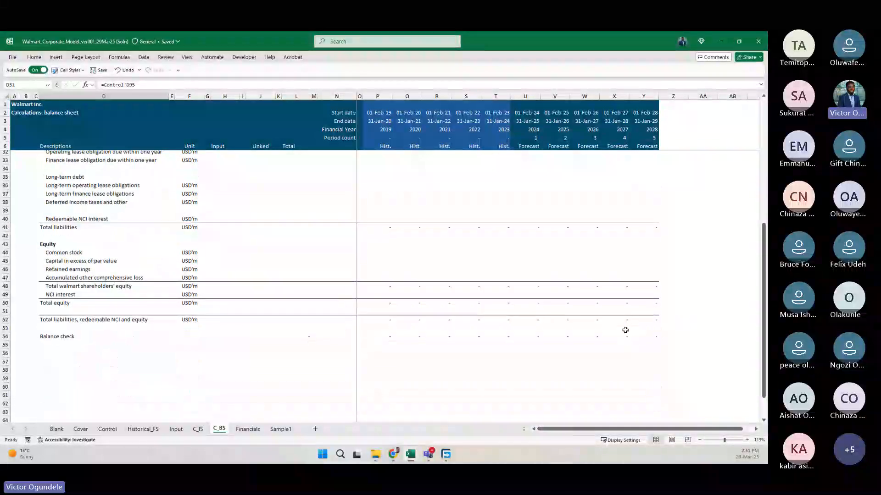
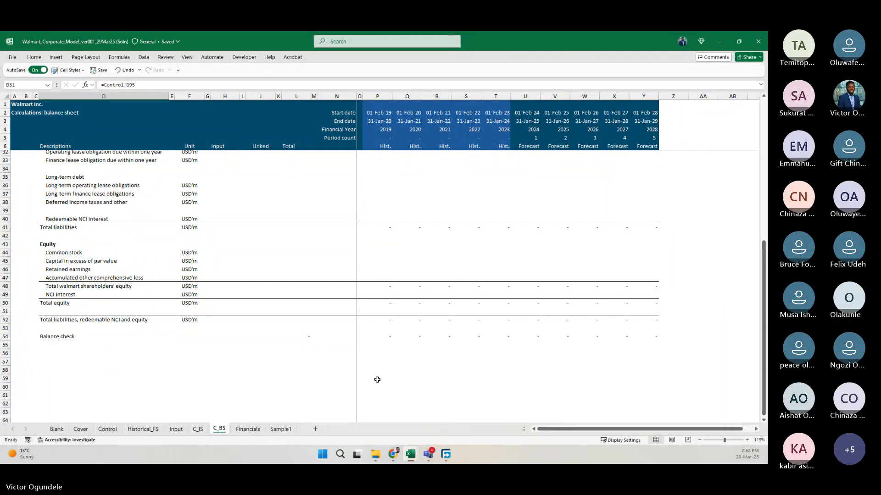
# Review the C_BS balance sheet output section between its Output heading and the empty rows below the balance check.
pyautogui.click(260, 369)
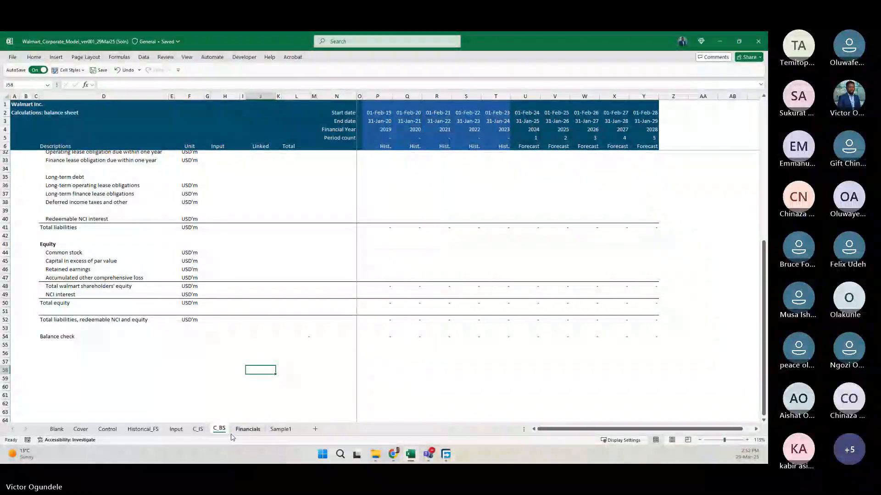
pyautogui.scroll(7, 227, 248)
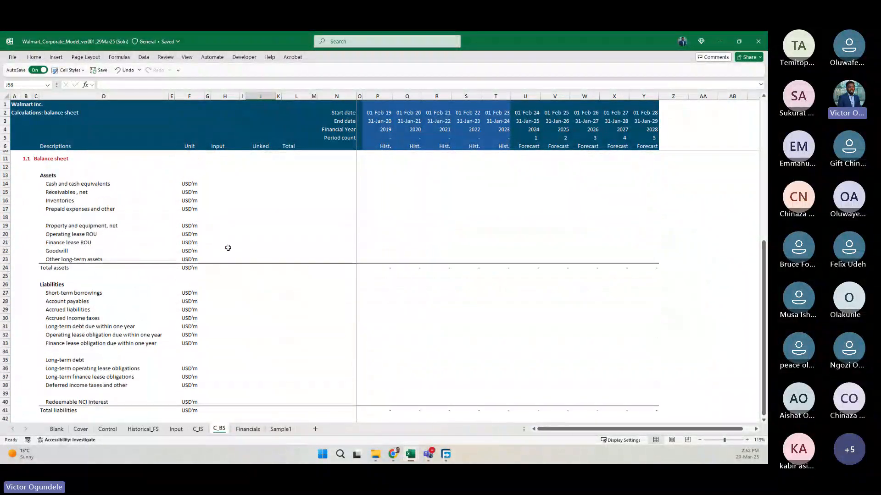
pyautogui.scroll(2, 228, 248)
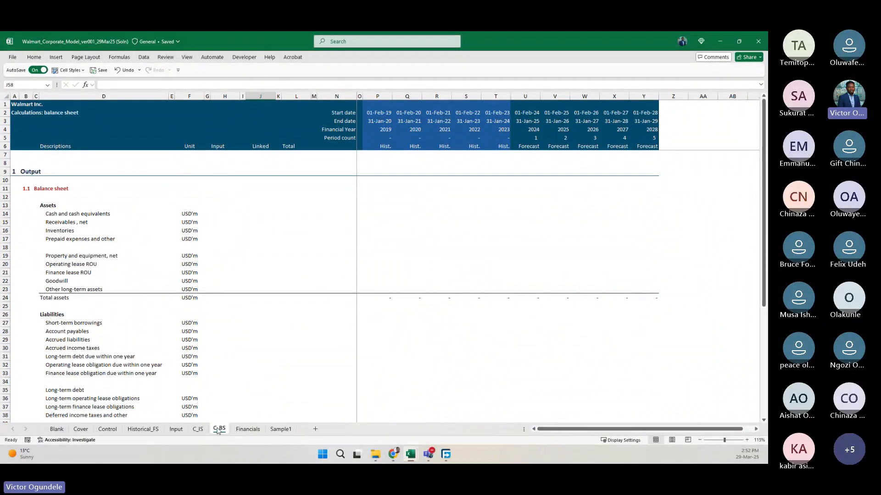
pyautogui.scroll(-2, 236, 352)
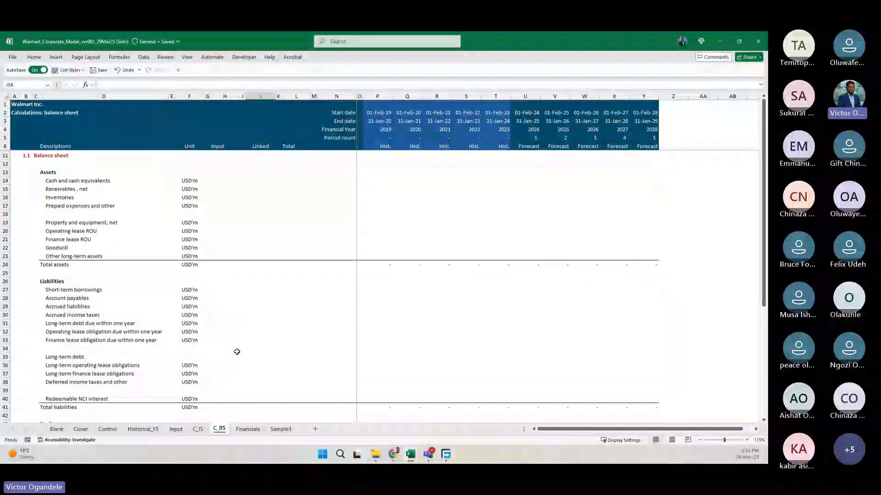
pyautogui.scroll(-5, 236, 352)
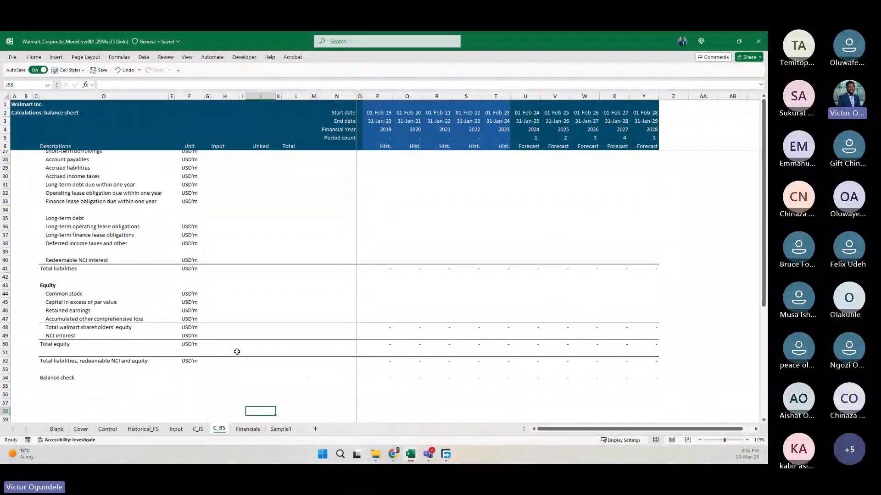
pyautogui.scroll(-1, 237, 352)
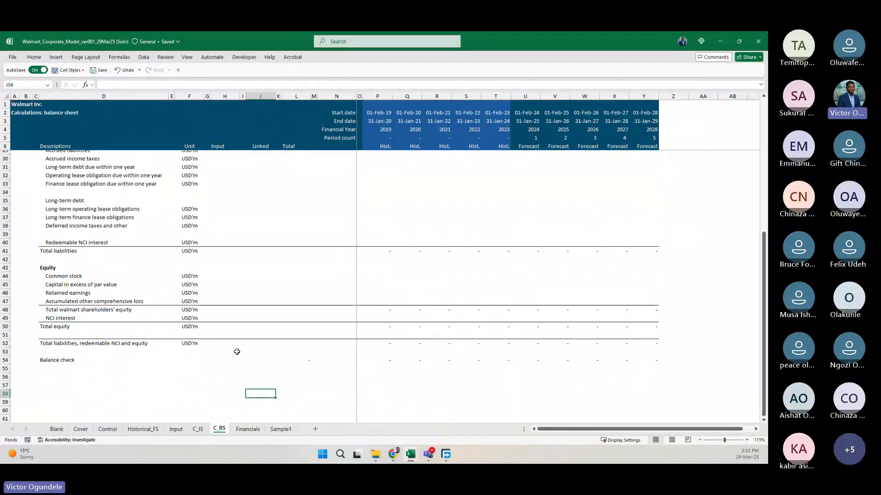
pyautogui.scroll(5, 236, 352)
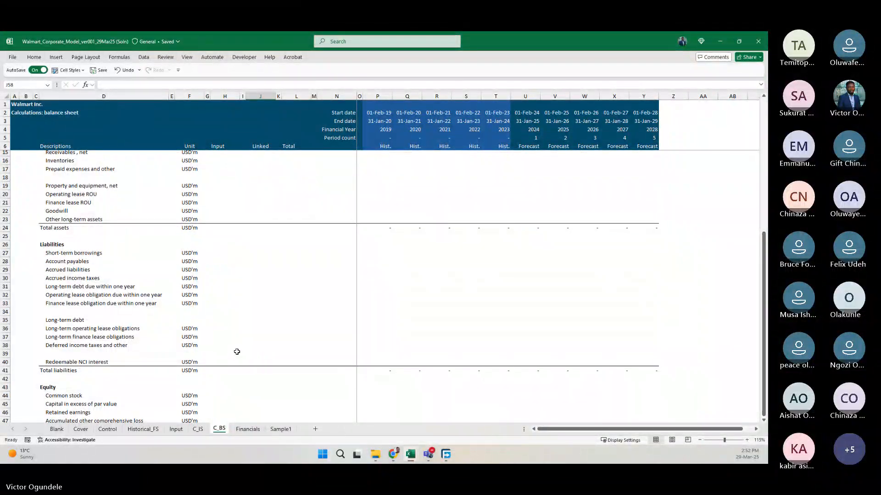
pyautogui.scroll(-1, 237, 352)
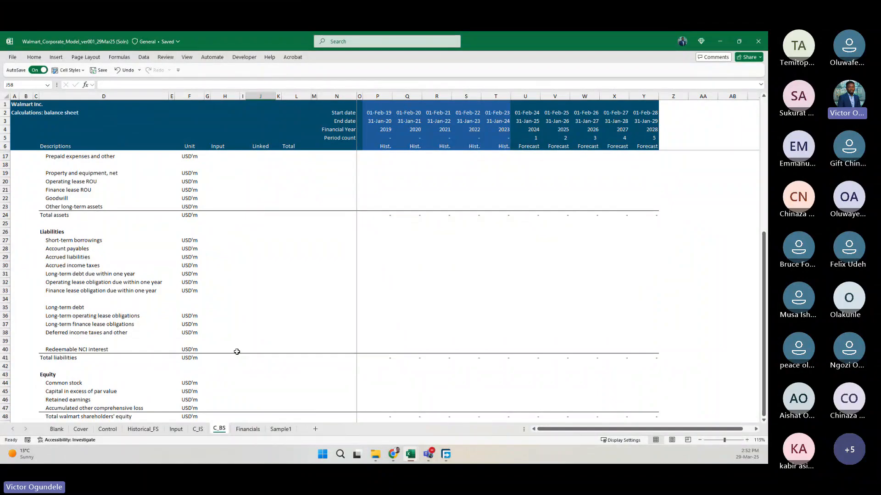
pyautogui.scroll(-8, 236, 351)
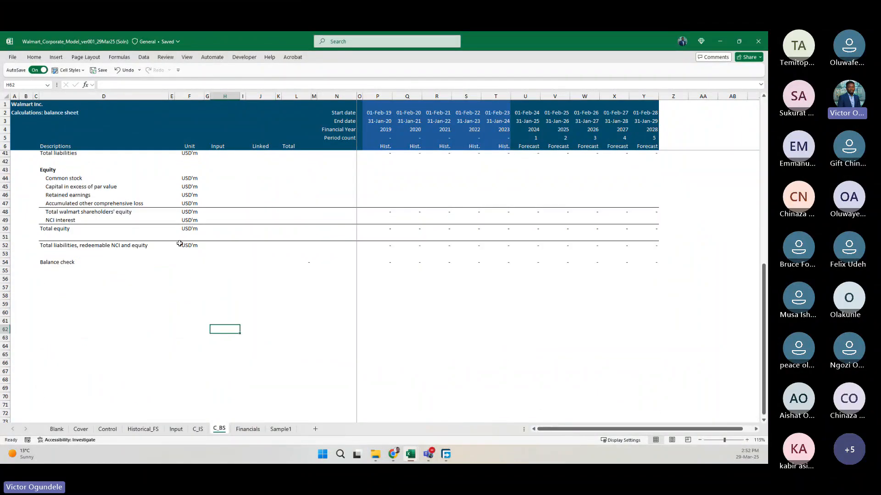
pyautogui.scroll(5, 234, 243)
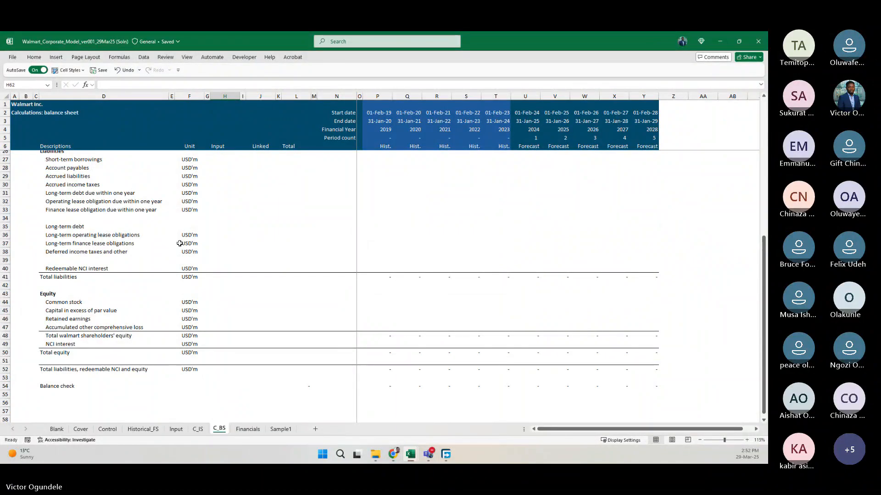
pyautogui.scroll(-1, 178, 243)
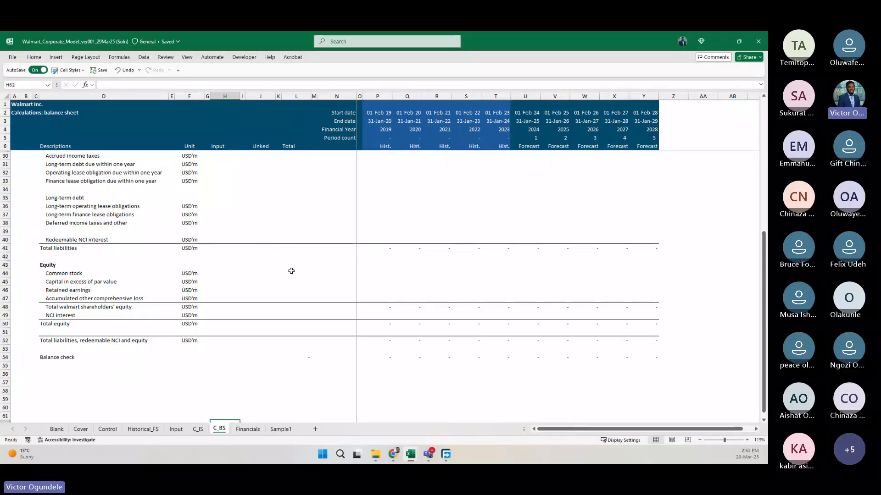
pyautogui.scroll(4, 291, 271)
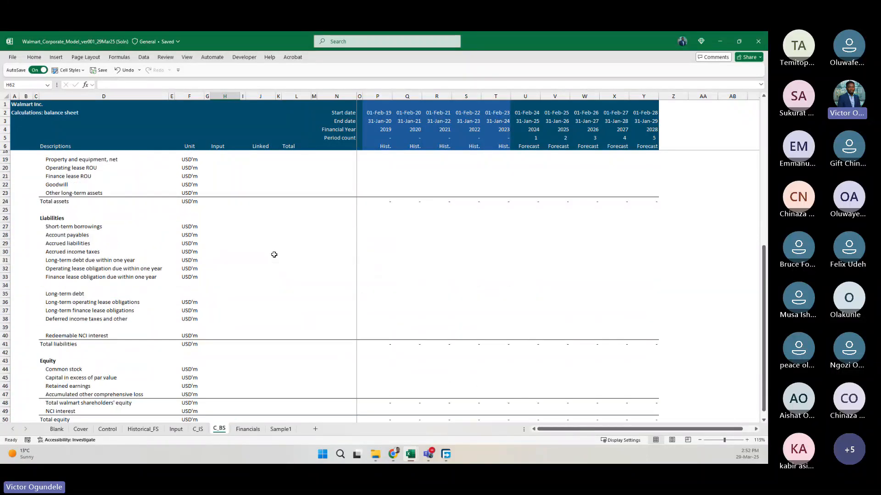
pyautogui.scroll(4, 274, 254)
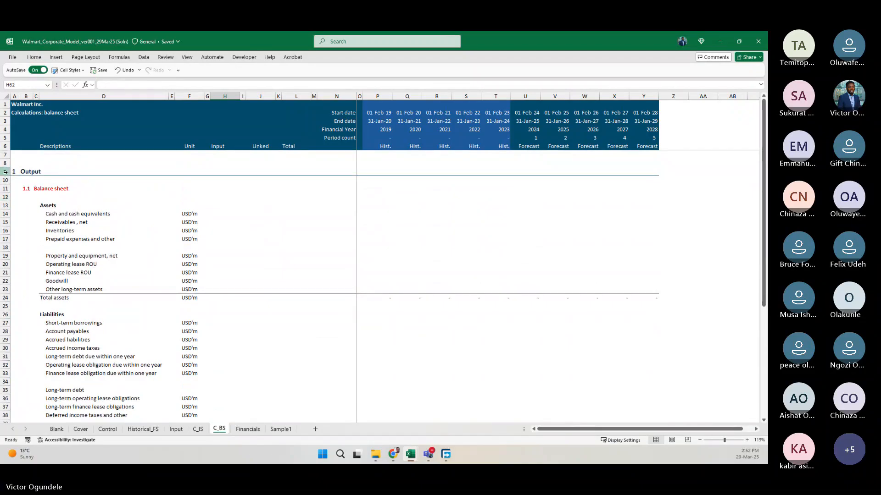
# Copy the Output section heading and Balance sheet subheading rows 9:11 to row 57, below the balance check.
pyautogui.moveTo(6, 171); pyautogui.dragTo(6, 183)
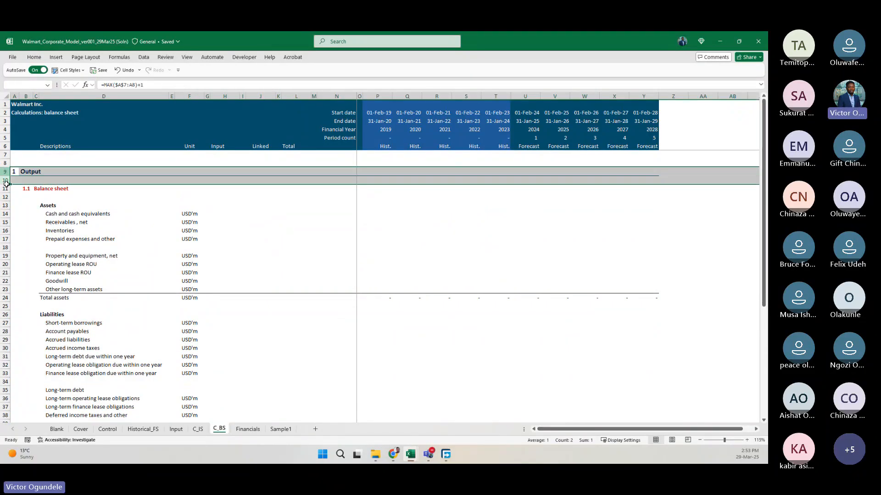
pyautogui.hotkey('ctrl', 'c')
pyautogui.scroll(-1, 41, 262)
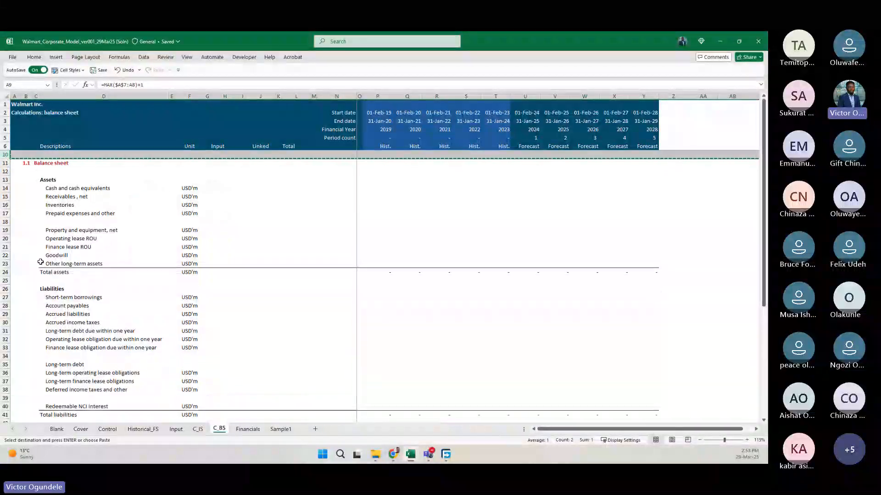
pyautogui.hotkey('shift', 'Down')
pyautogui.hotkey('ctrl', 'c')
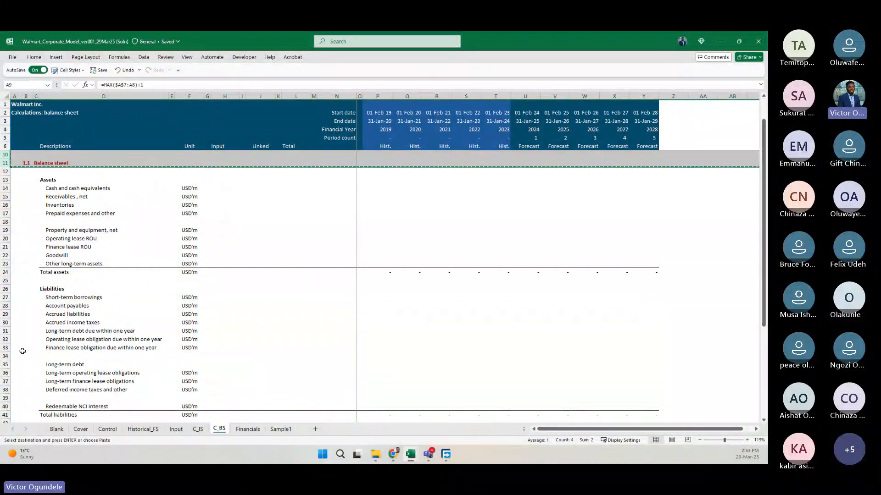
pyautogui.scroll(-8, 22, 351)
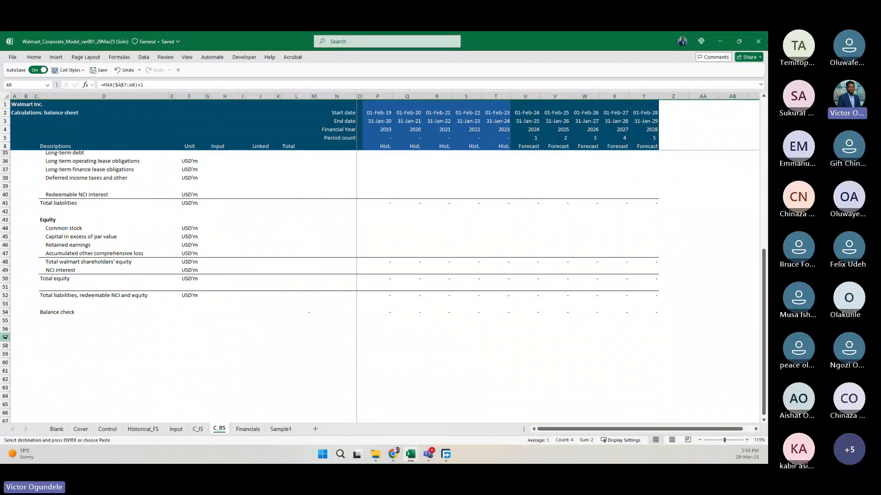
pyautogui.click(5, 338)
pyautogui.hotkey('ctrl', 'v')
# Rename the copied section heading in B57 as "Calculations".
pyautogui.press('Right')
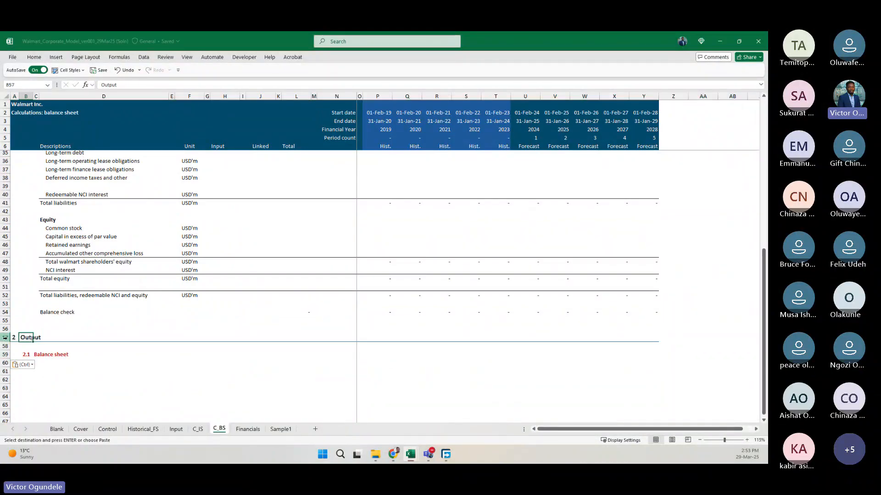
pyautogui.write('Calculations')
pyautogui.press('Return')
pyautogui.press('Down')
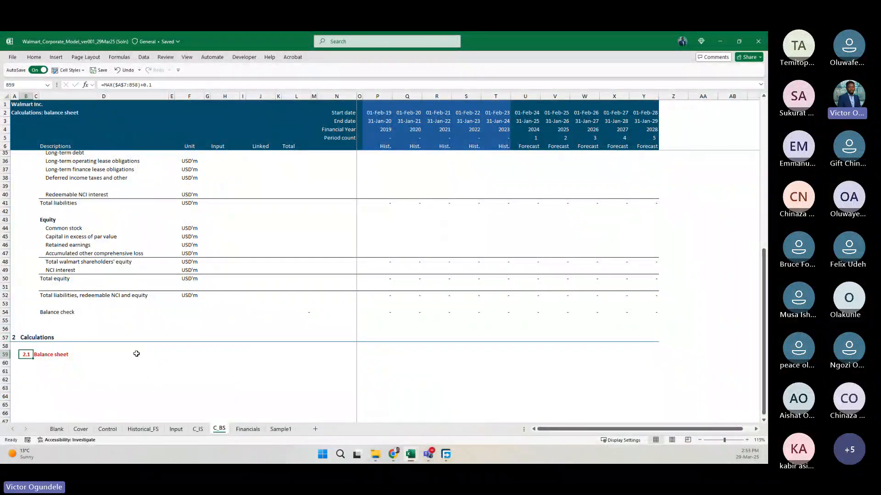
# Enter 1 in the Input column cell H59, on the row of subheading 2.1.
pyautogui.scroll(-2, 136, 354)
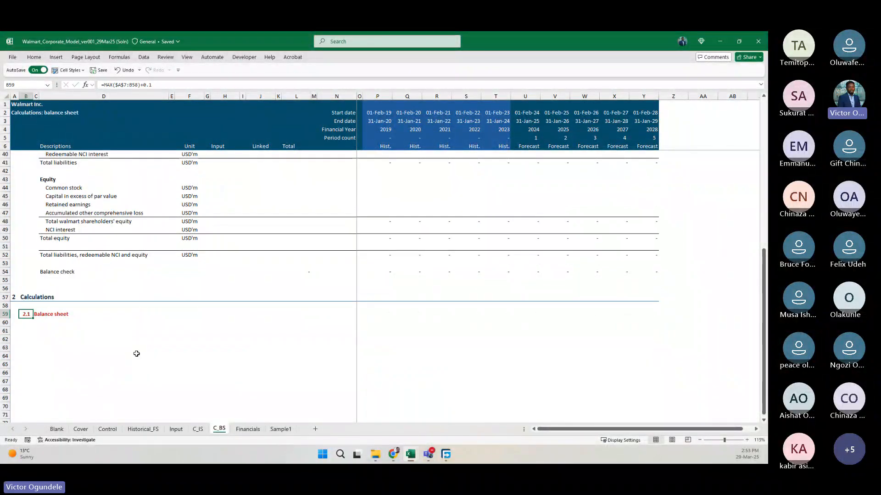
pyautogui.click(172, 330)
pyautogui.press('Left')
pyautogui.press('Left')
pyautogui.press('Up')
pyautogui.press('Up')
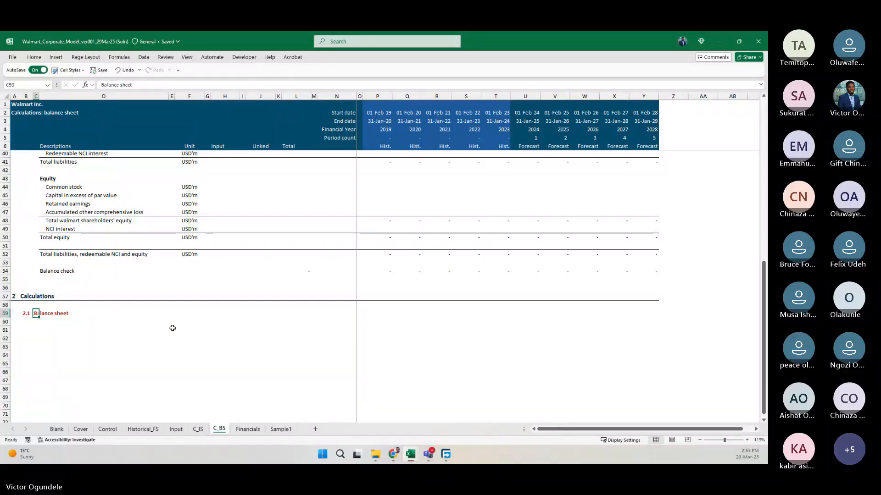
pyautogui.press('Right')
pyautogui.press('Right')
pyautogui.press('Right')
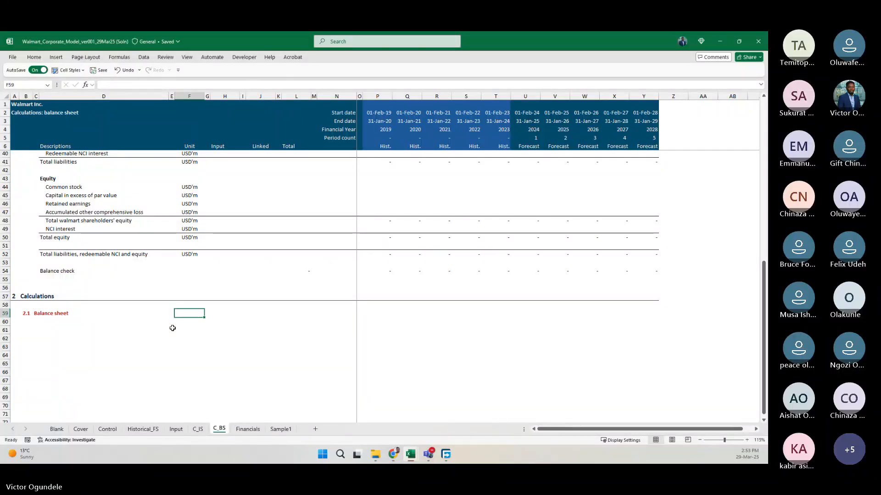
pyautogui.press('Right')
pyautogui.press('Right')
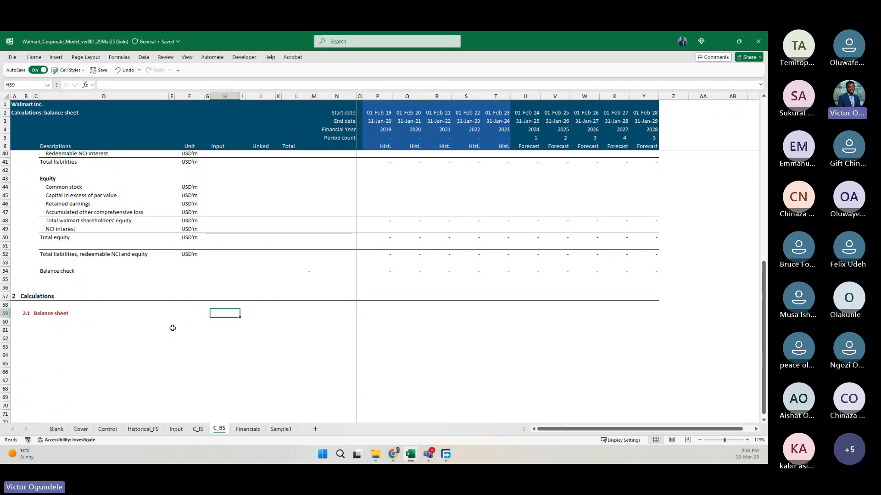
pyautogui.write('1')
pyautogui.scroll(2, 173, 328)
pyautogui.scroll(-2, 173, 328)
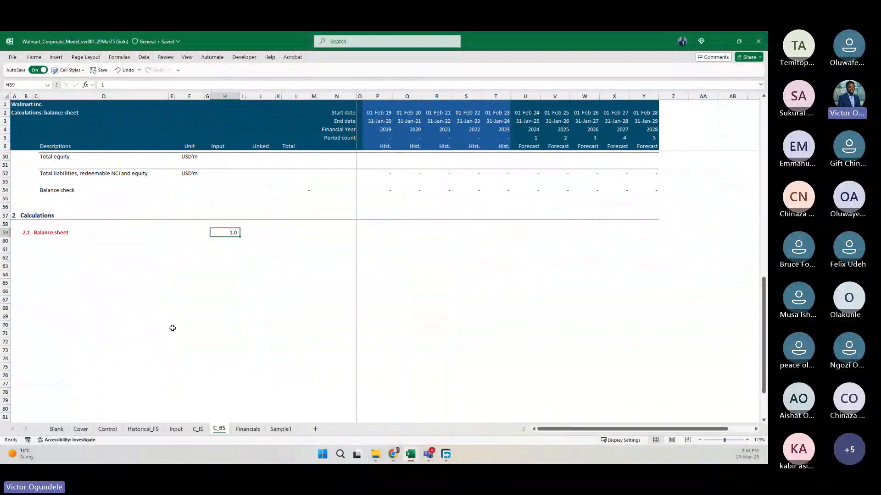
# Rename the 2.1 subheading in C59 as "Line Item 1".
pyautogui.press('Left')
pyautogui.press('Left')
pyautogui.press('Left')
pyautogui.press('Left')
pyautogui.press('Left')
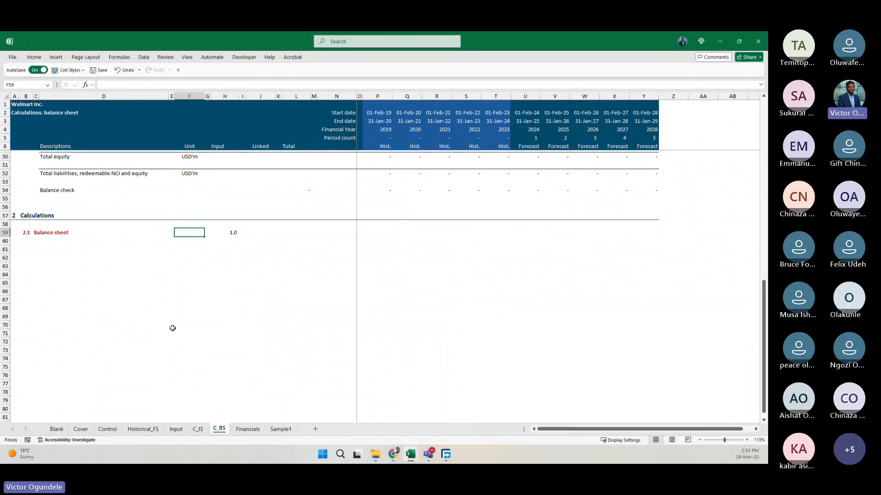
pyautogui.write('s')
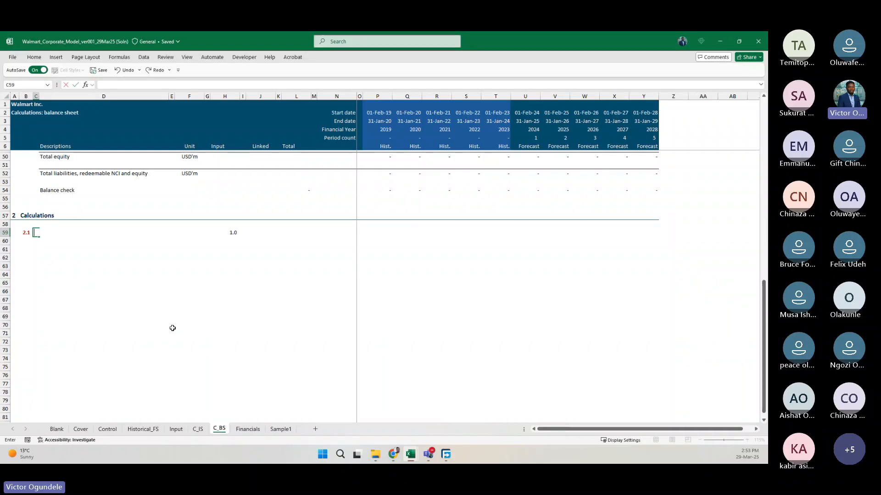
pyautogui.write('ine Item 1')
pyautogui.press('Return')
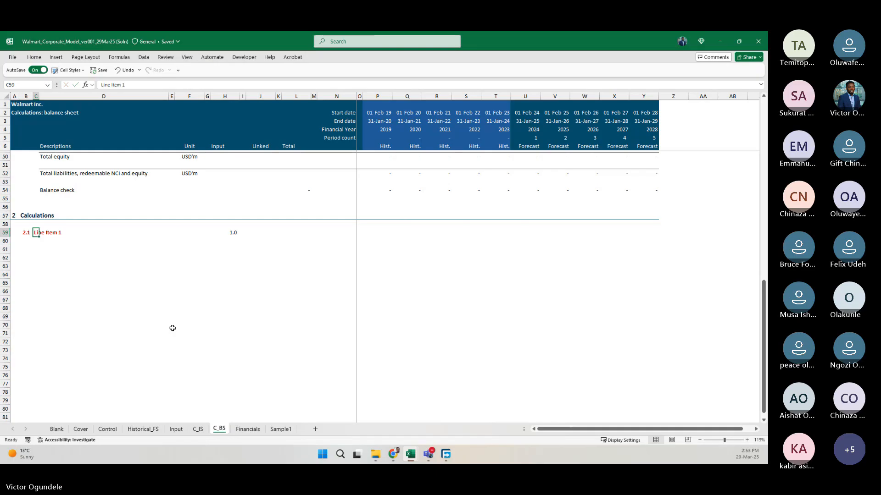
# Under Line Item 1, enter the row labels "Opening balance" in D62 and "Additions" in D63.
pyautogui.press('Down')
pyautogui.press('Down')
pyautogui.press('Right')
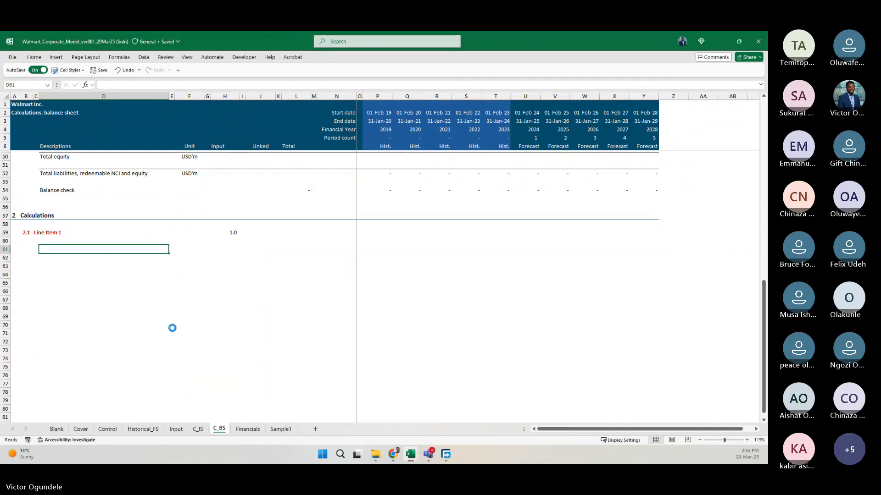
pyautogui.keyDown('ctrl'); pyautogui.scroll(2, 172, 328); pyautogui.keyUp('ctrl')
pyautogui.press('Down')
pyautogui.write('Opening')
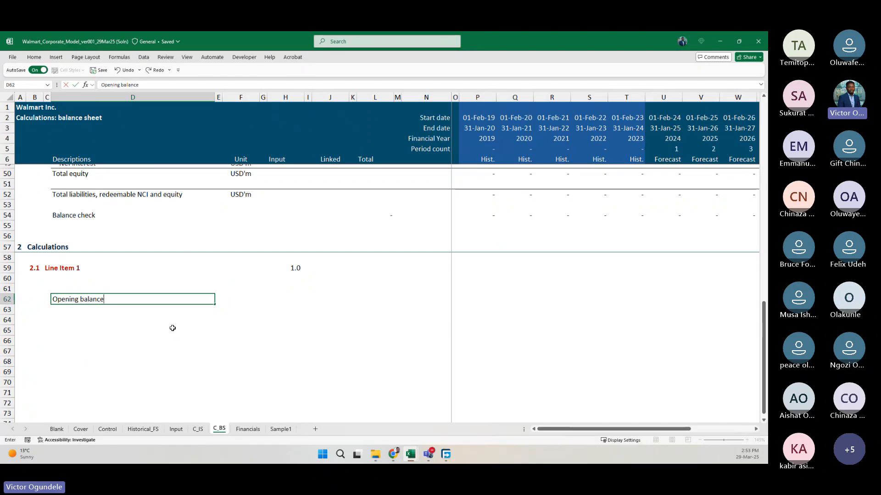
pyautogui.press('Return')
pyautogui.write('Add')
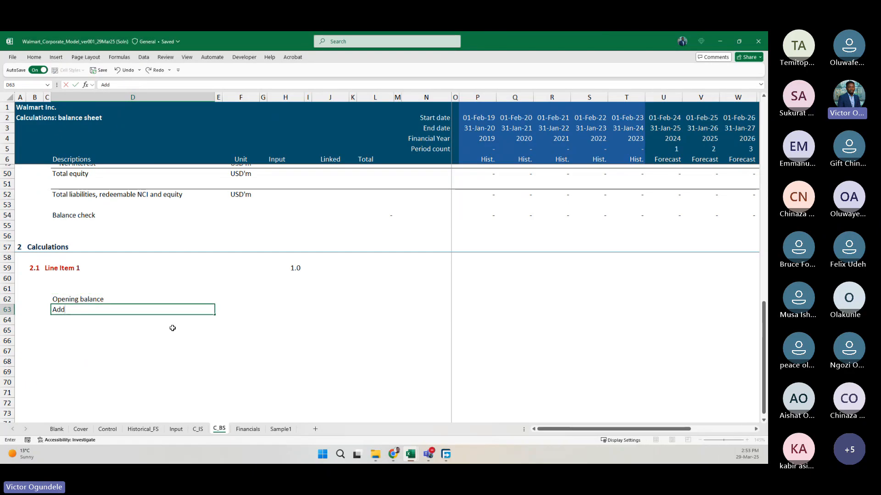
pyautogui.write('itions')
pyautogui.press('Return')
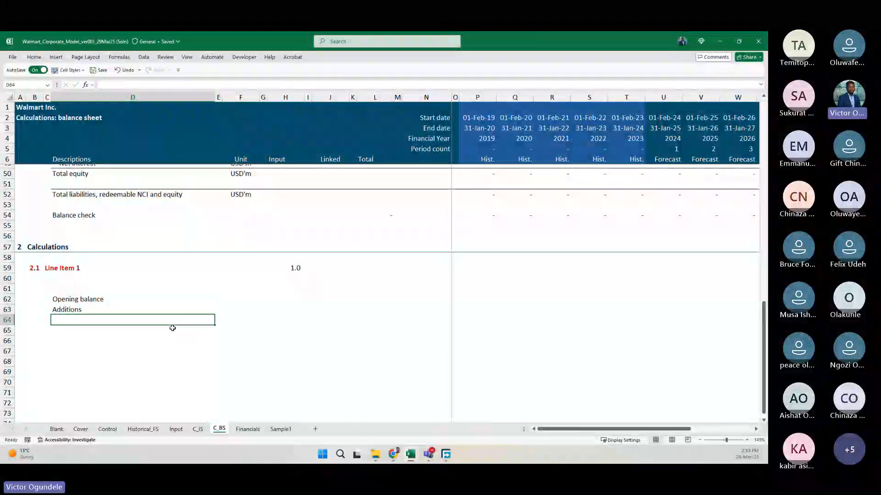
# Complete the Line Item 1 roll-forward labels with "Subtraction" in D64 and "Ending balance" in D65.
pyautogui.write('Subtract')
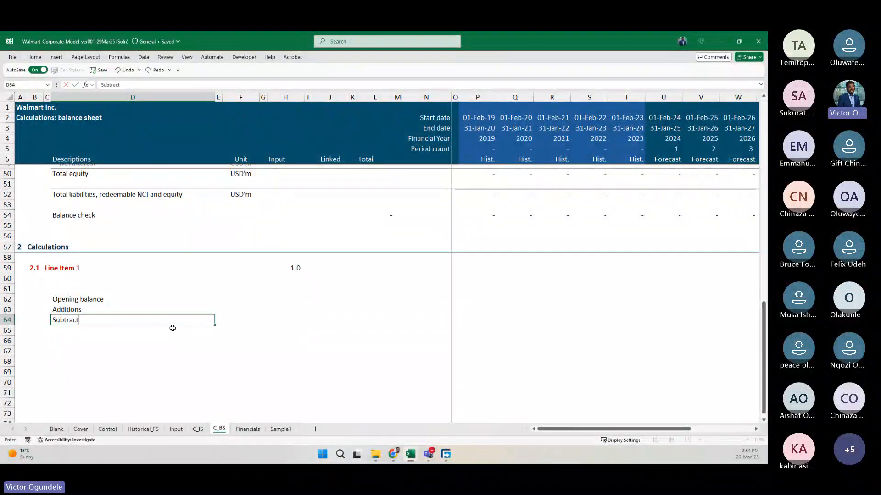
pyautogui.write('ion')
pyautogui.press('Return')
pyautogui.write('Ed')
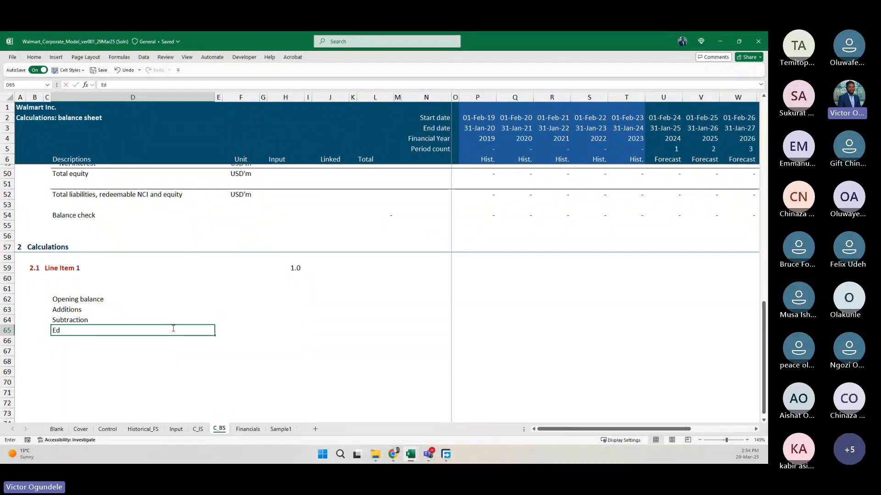
pyautogui.press('BackSpace')
pyautogui.write('nding balance')
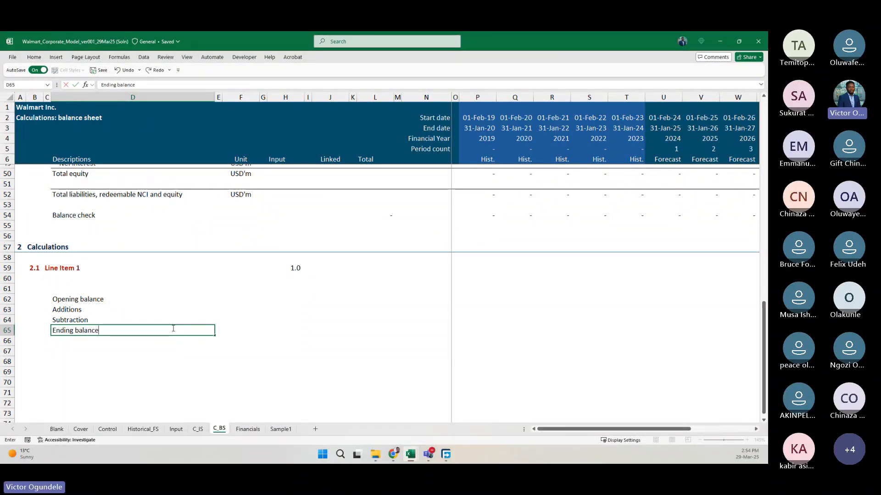
pyautogui.press('Return')
pyautogui.press('Return')
pyautogui.scroll(-1, 172, 328)
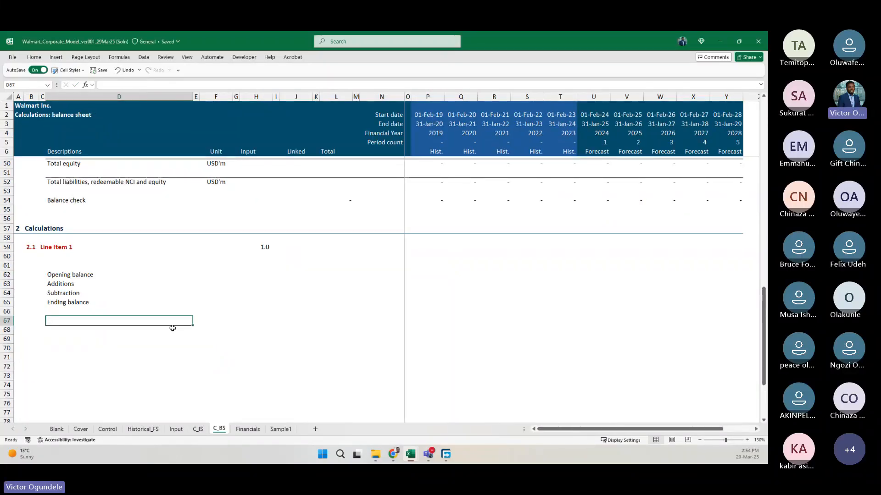
# Enter the row label "Historical values" in D67, below the Line Item 1 roll-forward.
pyautogui.write('Histor')
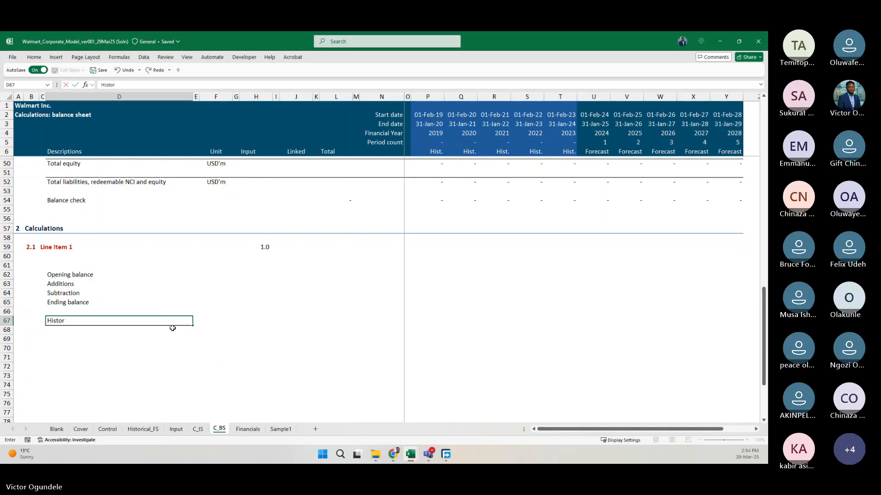
pyautogui.write('ical value')
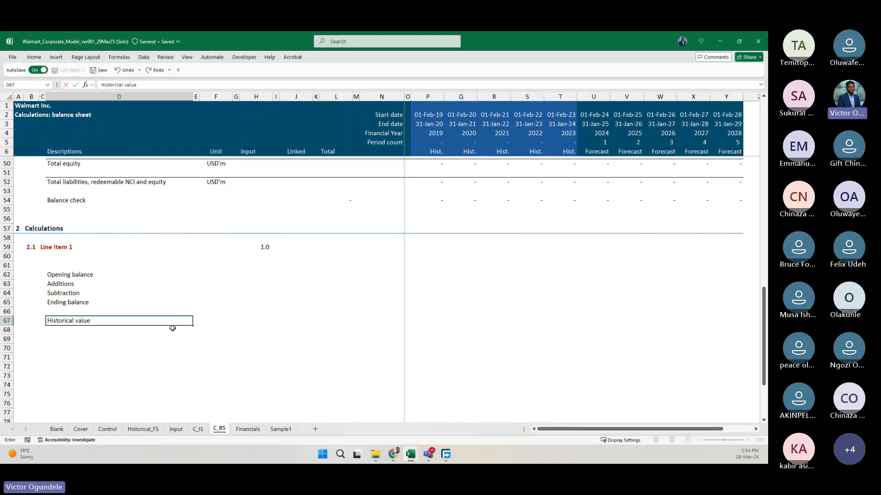
pyautogui.write('s')
pyautogui.press('Return')
pyautogui.scroll(2, 173, 328)
pyautogui.scroll(-1, 173, 329)
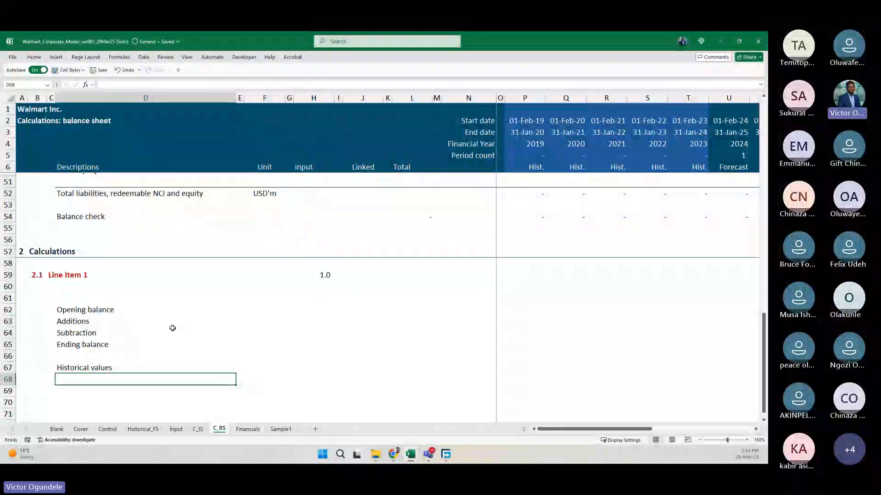
pyautogui.scroll(-2, 173, 328)
# Enter the row label "Balance sheet link" in D69.
pyautogui.click(172, 327)
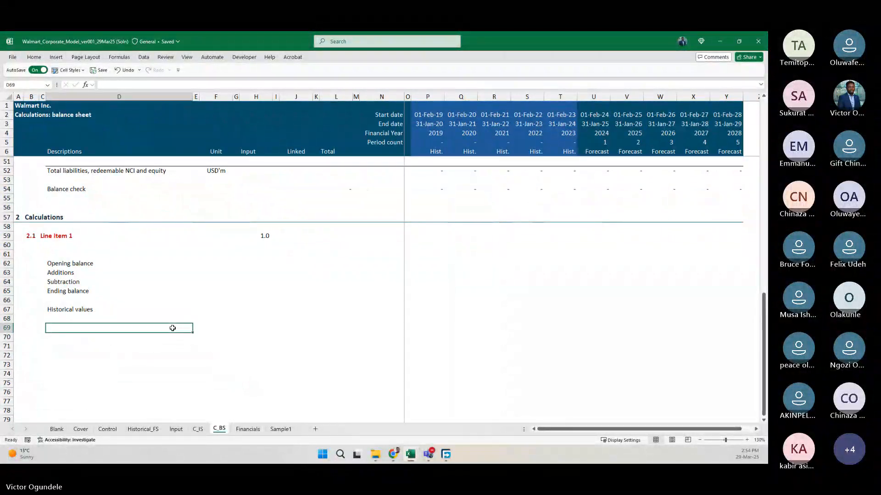
pyautogui.write('Cas')
pyautogui.press('Escape')
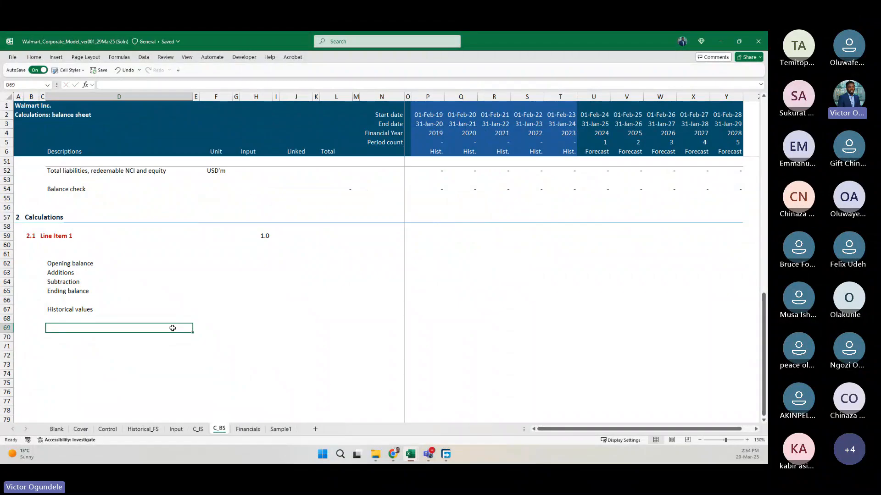
pyautogui.write('Balanc')
pyautogui.press('BackSpace')
pyautogui.write('nce')
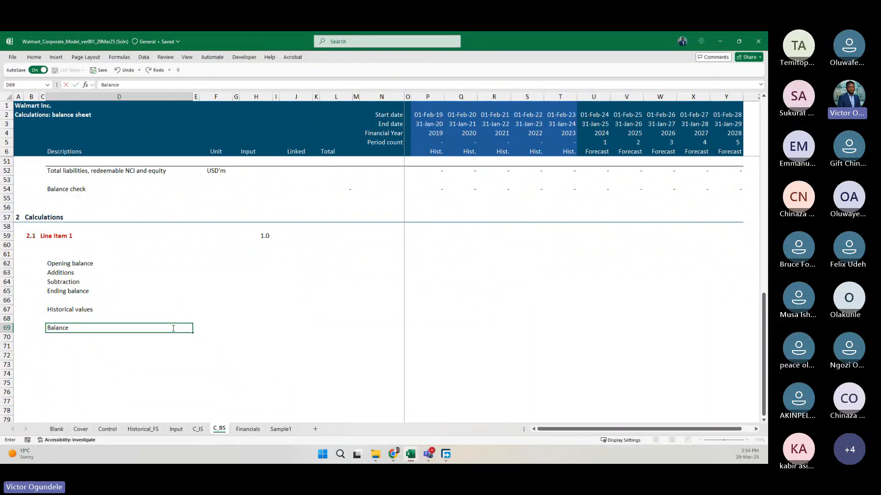
pyautogui.write(' sheet link')
pyautogui.hotkey('ctrl', 'Return')
pyautogui.scroll(2, 172, 328)
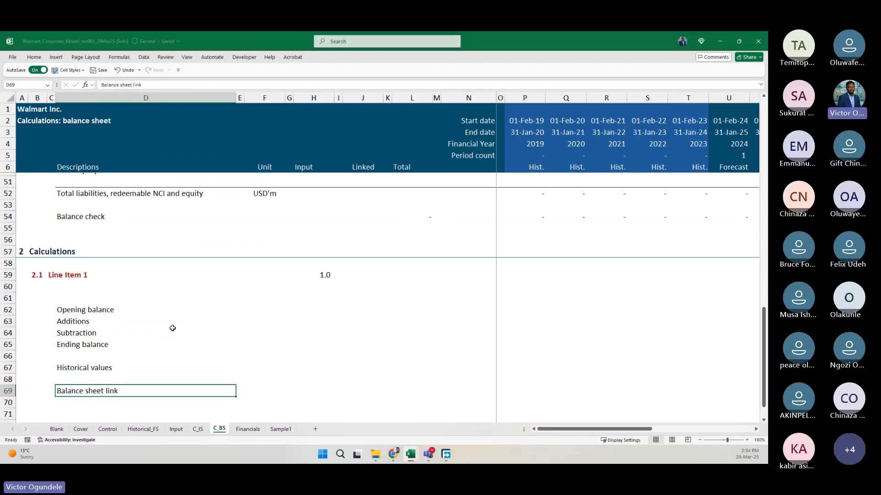
# Insert a row above the "Balance sheet link" row and label it "Financial statement link" in D69.
pyautogui.hotkey('shift', 'space')
pyautogui.hotkey('ctrl', 'shift', '+')
pyautogui.press('Left')
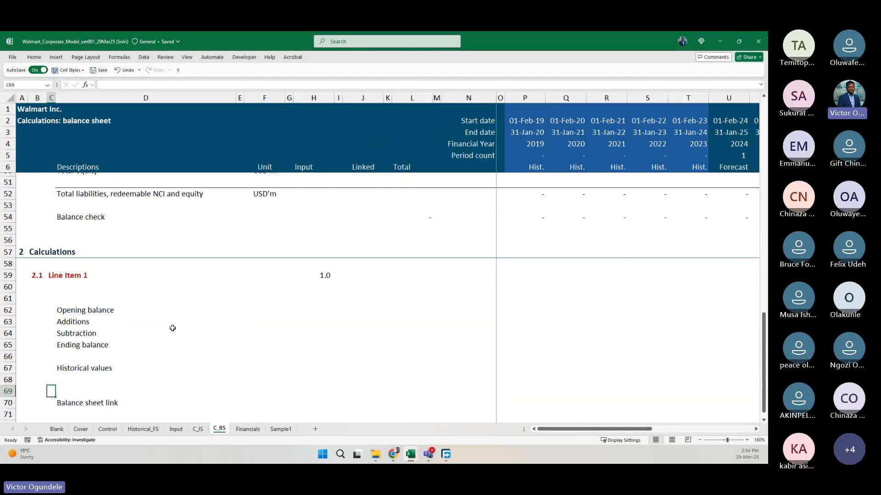
pyautogui.scroll(-1, 172, 328)
pyautogui.press('Right')
pyautogui.scroll(-1, 172, 328)
pyautogui.write('Financi')
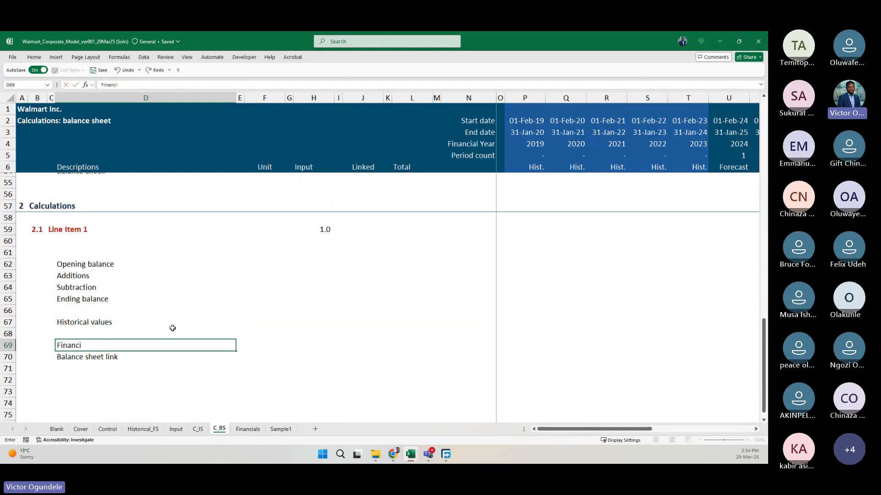
pyautogui.write('al statement link')
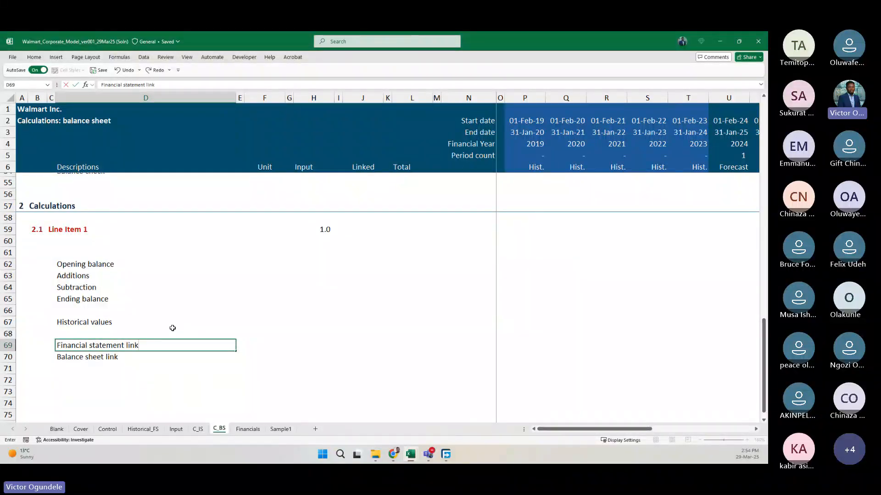
pyautogui.hotkey('ctrl', 'Return')
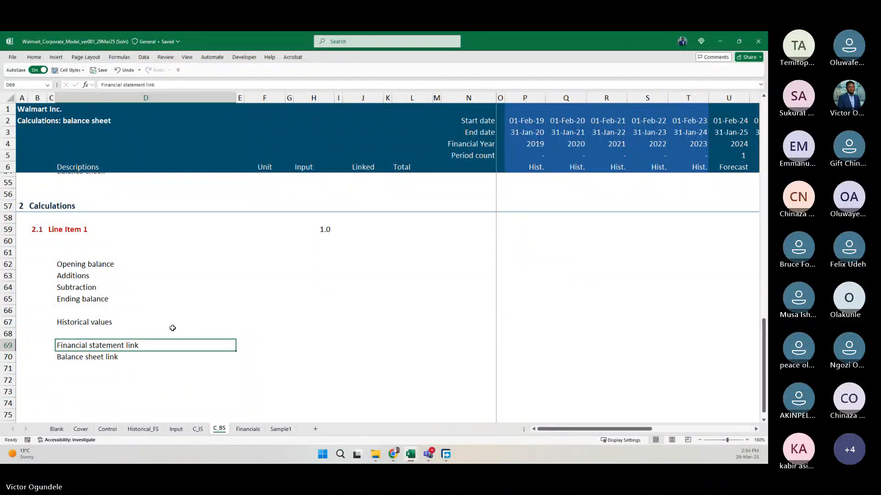
pyautogui.press('Down')
pyautogui.press('Up')
# Move the "Historical values" label from D67 to D70, directly under "Financial statement link".
pyautogui.click(172, 327)
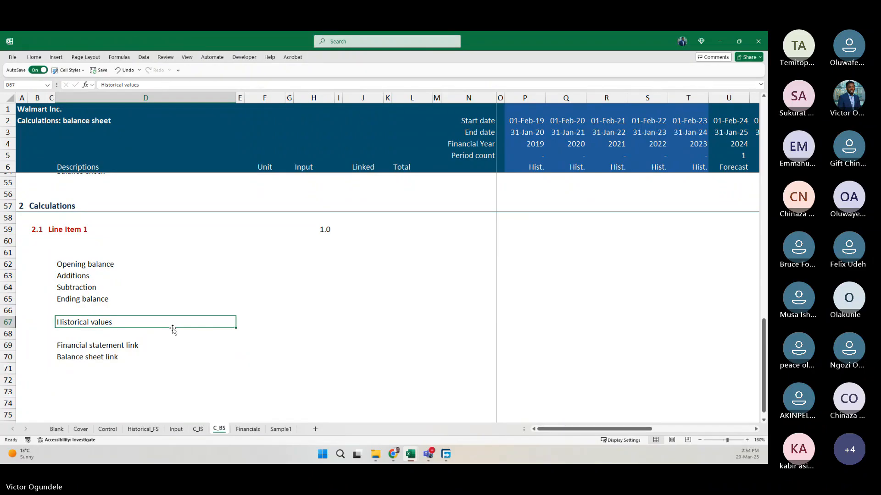
pyautogui.hotkey('ctrl', 'c')
pyautogui.press('Down')
pyautogui.press('Down')
pyautogui.press('Down')
pyautogui.press('Return')
pyautogui.press('Up')
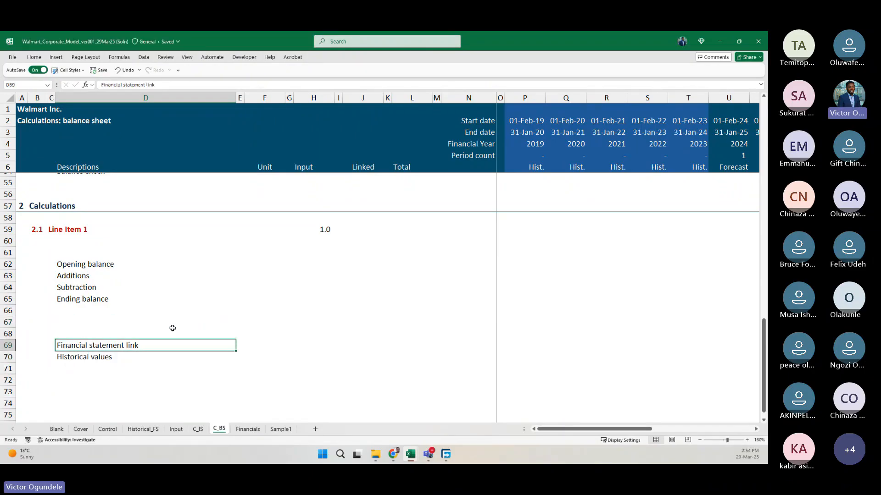
pyautogui.press('Down')
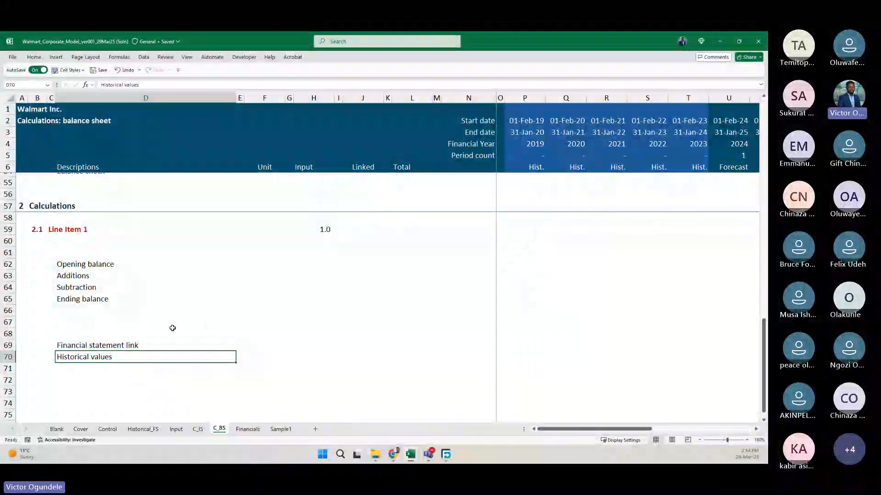
# Indent the "Historical values" label in D70 and enter "Balance sheet link" beneath it in D71.
pyautogui.hotkey('alt', 'h')
pyautogui.press('6')
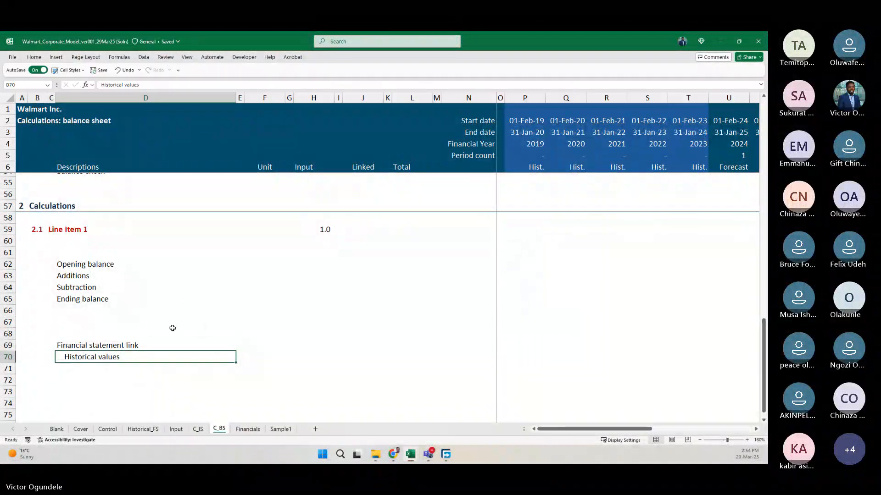
pyautogui.press('Down')
pyautogui.write('Balance shee')
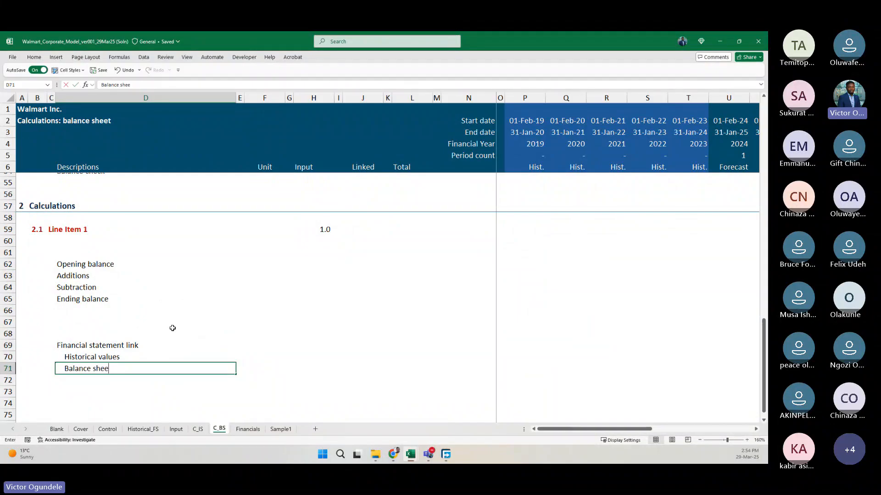
pyautogui.write('t link')
pyautogui.press('Return')
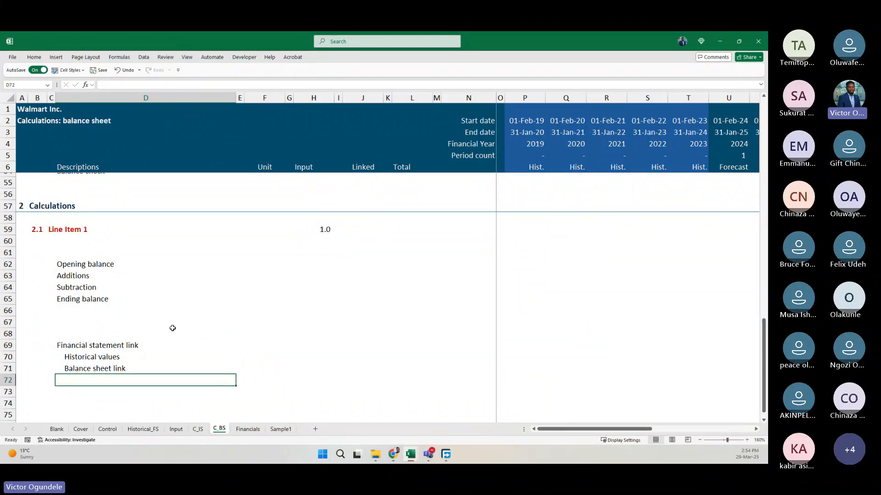
# Add the indented labels "Cash flow link" in D72 and "PnL link" in D73.
pyautogui.hotkey('ctrl', 'd')
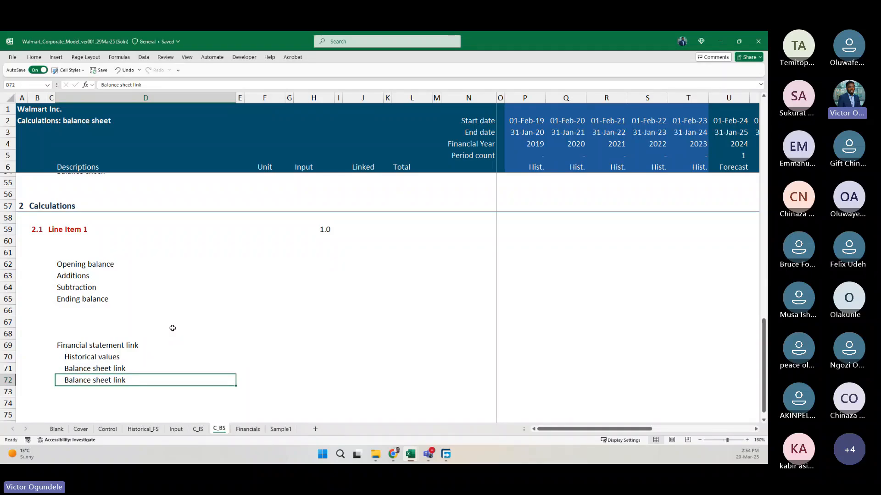
pyautogui.write('Cash ')
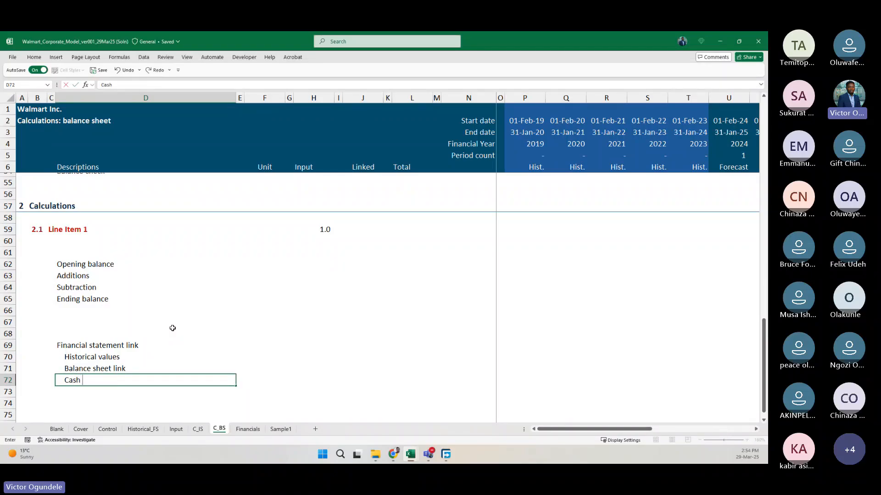
pyautogui.write('flow link')
pyautogui.press('Return')
pyautogui.hotkey('ctrl', 'd')
pyautogui.write('PnL')
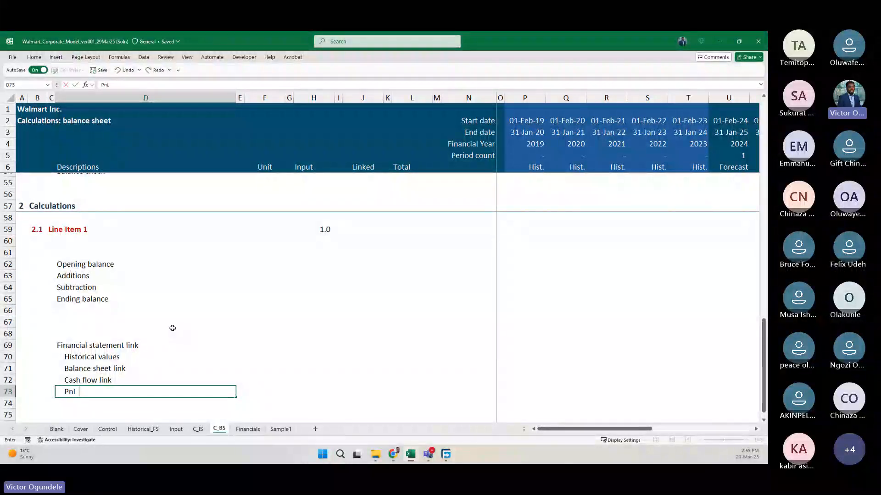
pyautogui.write(' link')
pyautogui.press('Up')
pyautogui.press('Up')
pyautogui.press('Up')
pyautogui.press('Up')
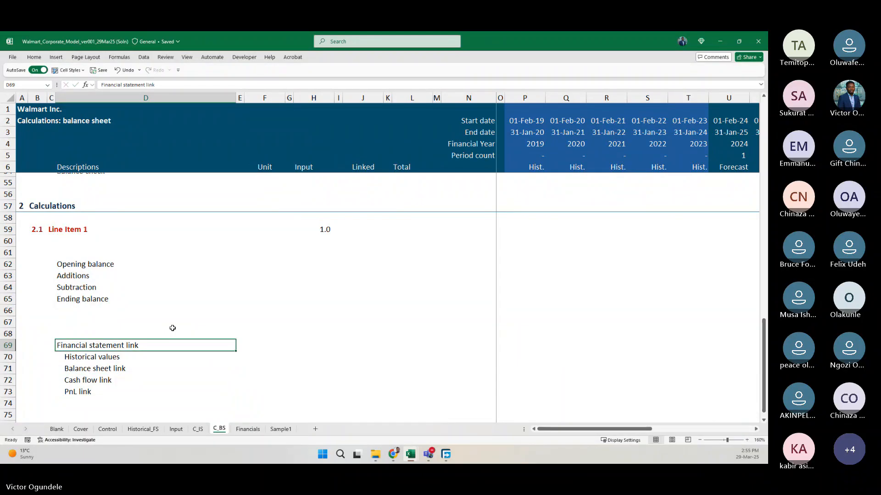
# Fill the Unit cells F70:F73 of the financial statement link rows with =ModelCurrency.
pyautogui.press('Right')
pyautogui.press('Right')
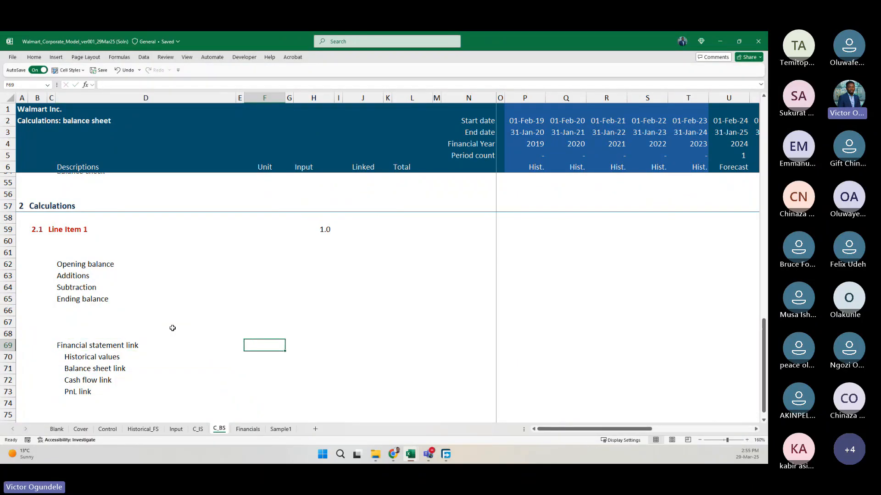
pyautogui.press('Down')
pyautogui.hotkey('shift', 'Down')
pyautogui.hotkey('shift', 'Down')
pyautogui.hotkey('shift', 'Down')
pyautogui.write('=')
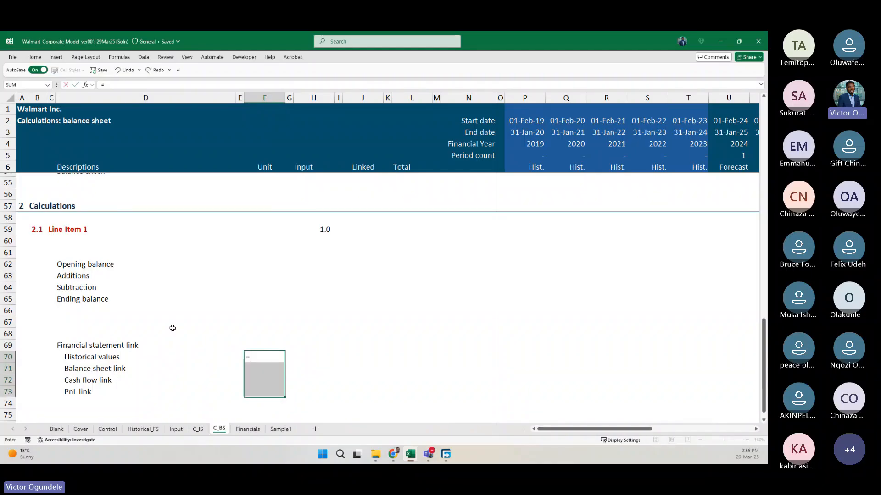
pyautogui.write('mod')
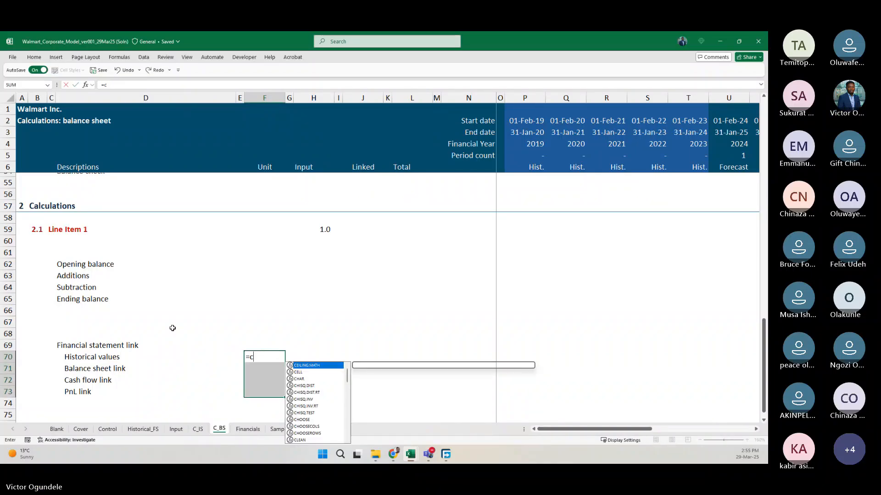
pyautogui.press('Tab')
pyautogui.hotkey('ctrl', 'Return')
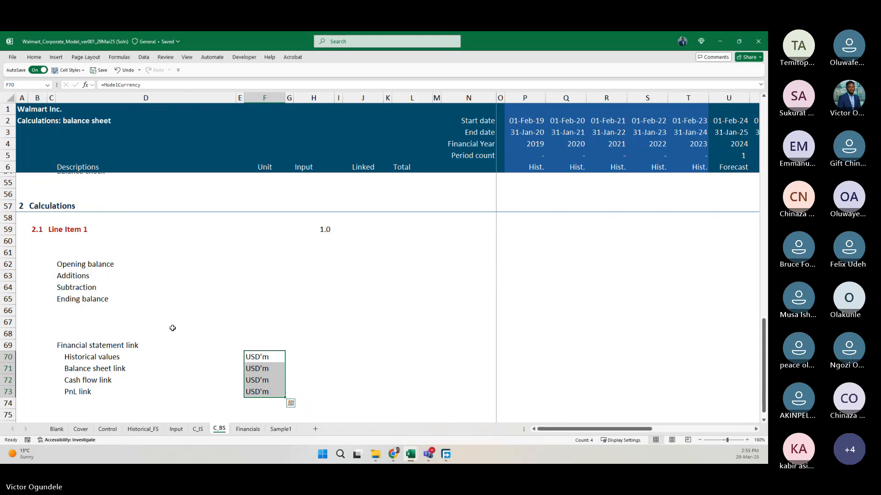
# Copy the currency unit from F70 to the roll-forward rows F62:F65.
pyautogui.hotkey('ctrl', 'Up')
pyautogui.hotkey('ctrl', 'Down')
pyautogui.hotkey('ctrl', 'c')
pyautogui.press('Up')
pyautogui.press('Up')
pyautogui.press('Up')
pyautogui.press('Up')
pyautogui.press('Up')
pyautogui.press('Up')
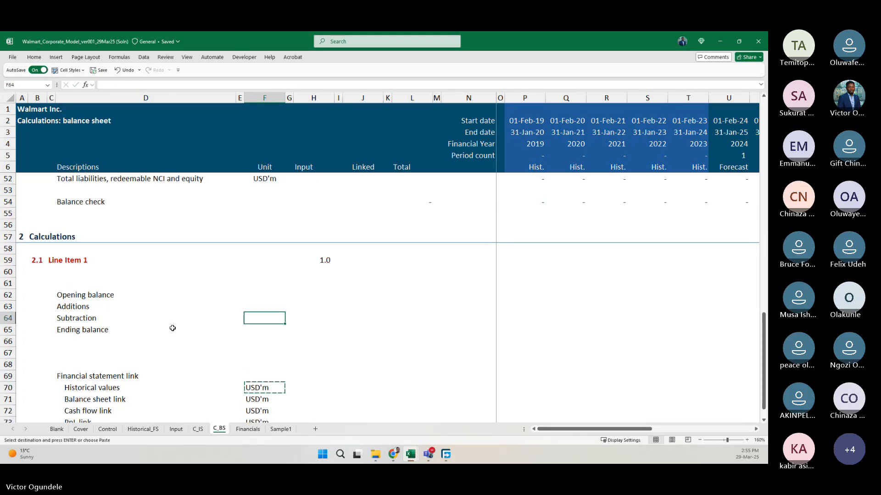
pyautogui.press('Up')
pyautogui.press('Up')
pyautogui.hotkey('shift', 'Down')
pyautogui.hotkey('shift', 'Down')
pyautogui.hotkey('shift', 'Down')
pyautogui.hotkey('ctrl', 'v')
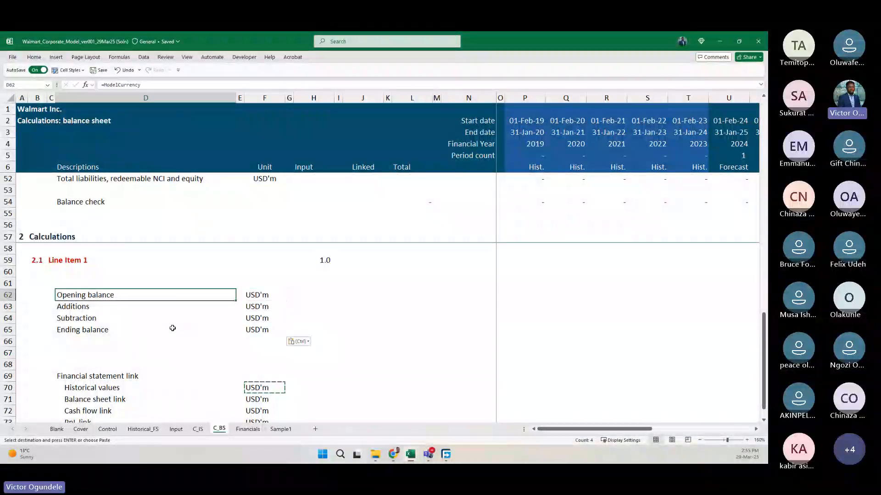
pyautogui.press('Up')
pyautogui.press('Down')
pyautogui.press('Down')
pyautogui.press('Up')
pyautogui.press('Up')
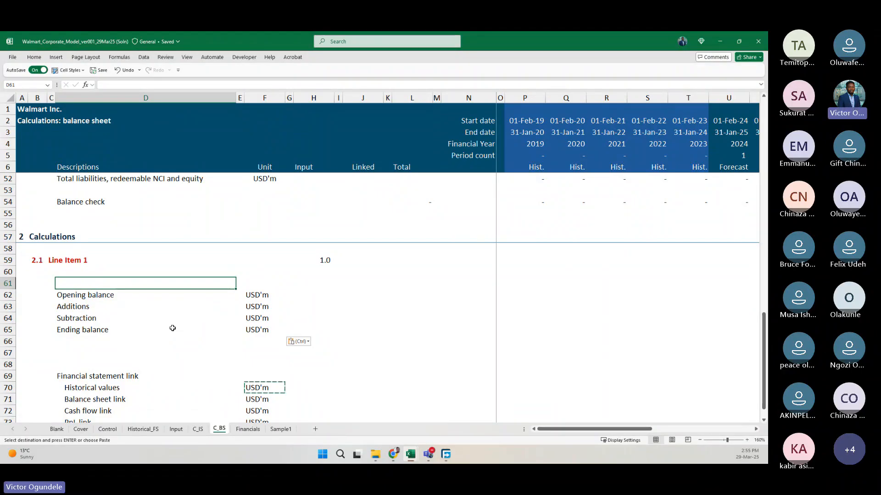
pyautogui.write('Sc')
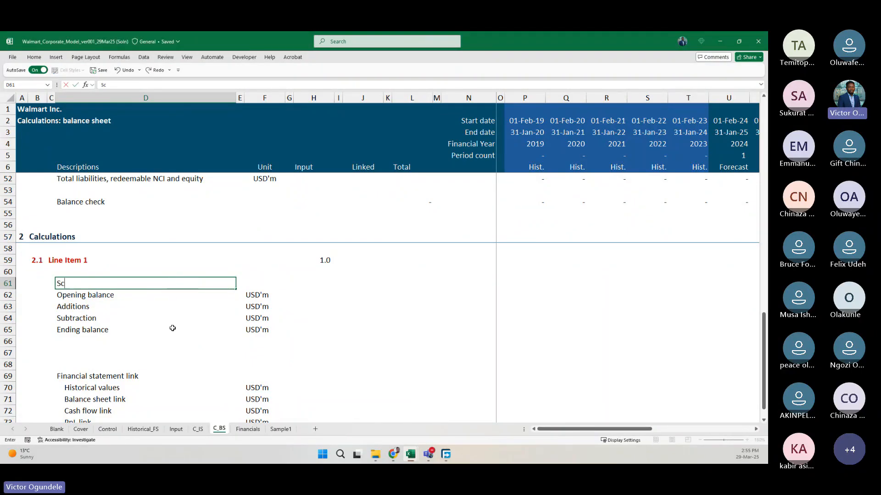
pyautogui.press('Escape')
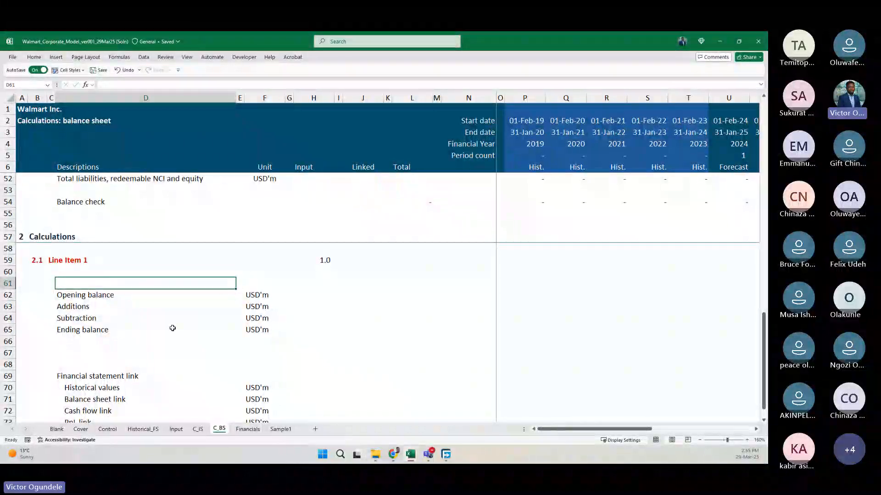
# Enter a title formula in D61 joining the line item name in C59 with the text "Schedule".
pyautogui.scroll(1, 172, 328)
pyautogui.scroll(-1, 172, 329)
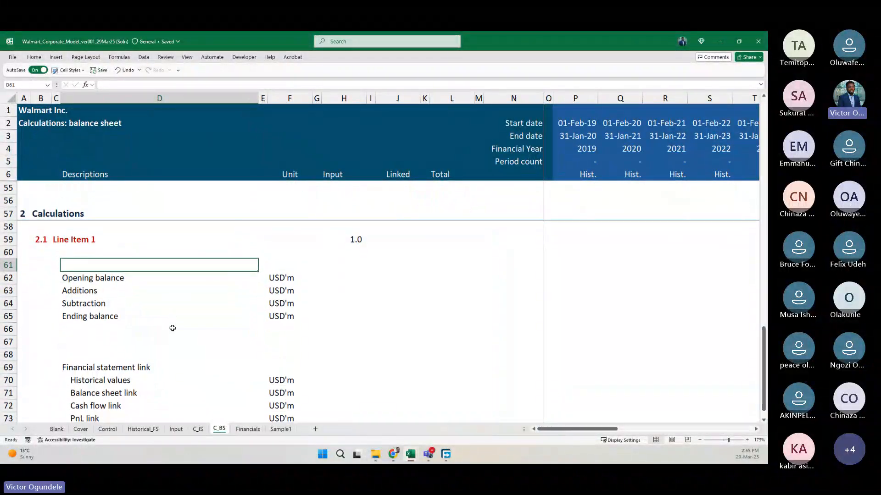
pyautogui.write('=')
pyautogui.press('Up')
pyautogui.press('Up')
pyautogui.press('Left')
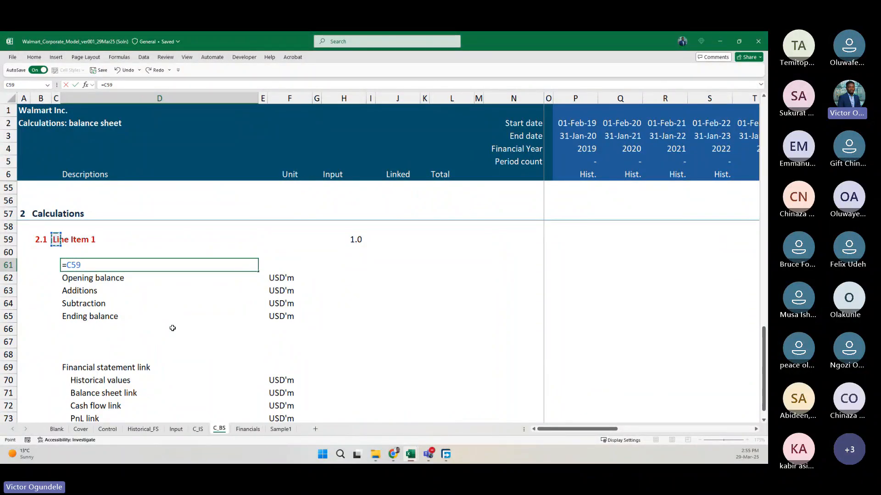
pyautogui.write('& @')
pyautogui.press('BackSpace')
pyautogui.write('"')
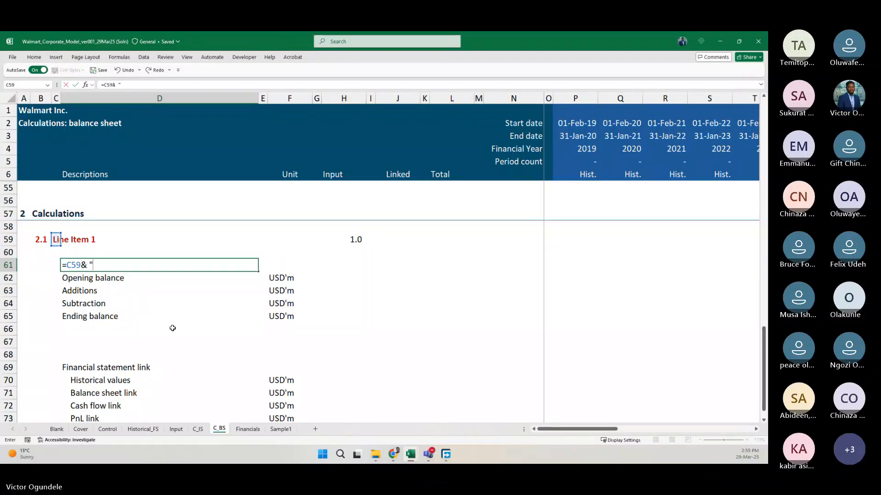
pyautogui.write('S')
pyautogui.write('e')
pyautogui.write('hed')
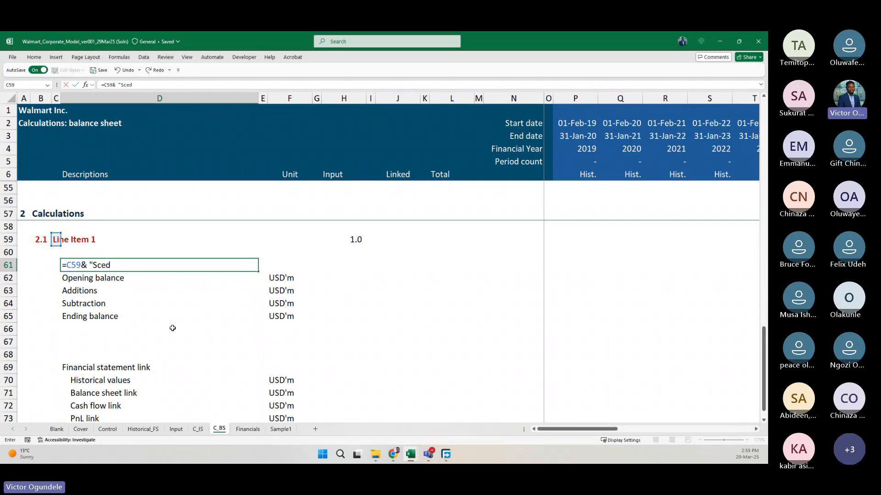
pyautogui.write('ule')
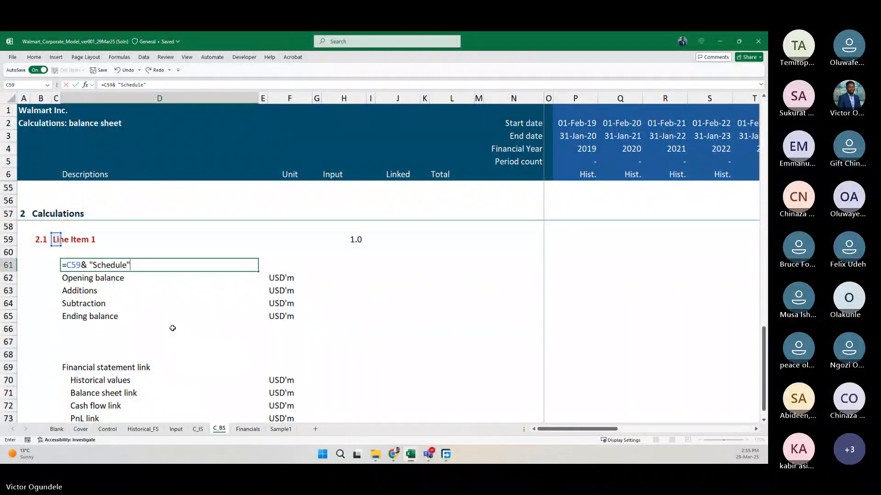
pyautogui.write('"')
pyautogui.press('Return')
# Change the text in the D61 title formula to lowercase "schedule" with a leading space.
pyautogui.press('Up')
pyautogui.press('F2')
pyautogui.press('Left')
pyautogui.press('Delete')
pyautogui.write('s')
pyautogui.press('Left')
pyautogui.press('Return')
pyautogui.press('Up')
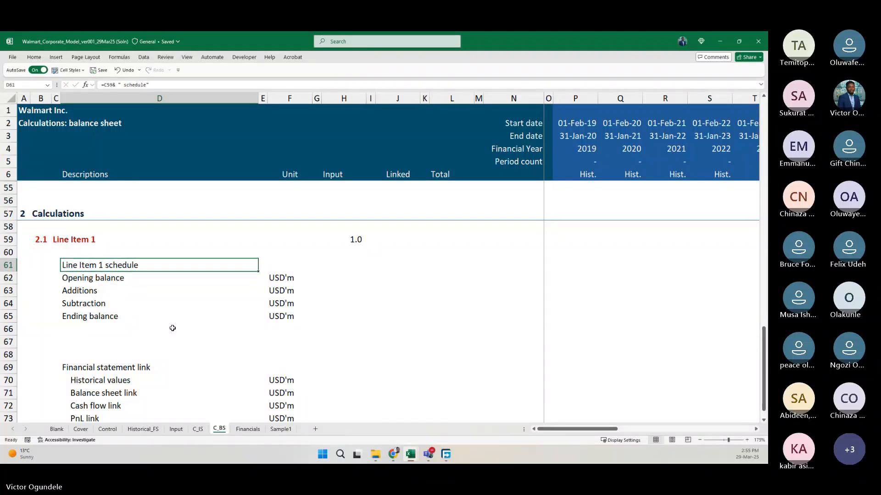
# Add a dash to the D61 title formula so its text part reads " - schedule" with single spaces.
pyautogui.press('F2')
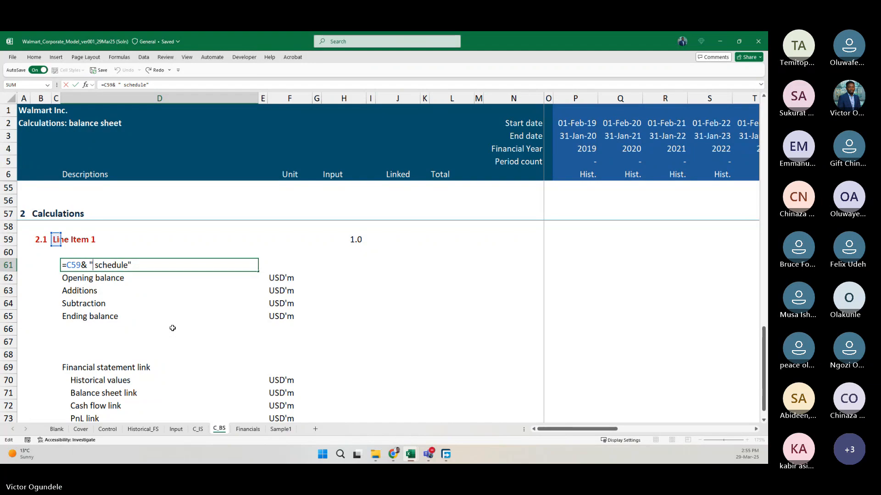
pyautogui.write('-')
pyautogui.press('Return')
pyautogui.press('Up')
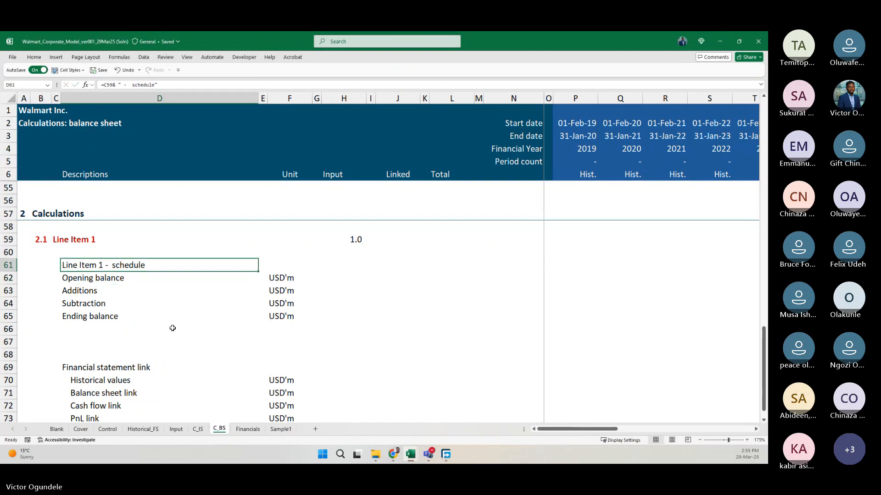
pyautogui.press('F2')
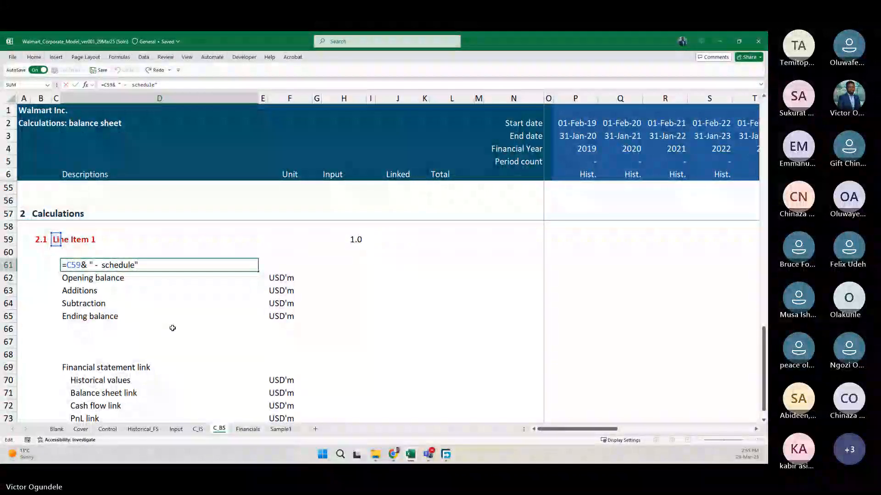
pyautogui.press('Return')
pyautogui.press('Down')
pyautogui.press('Down')
pyautogui.press('Down')
pyautogui.press('Down')
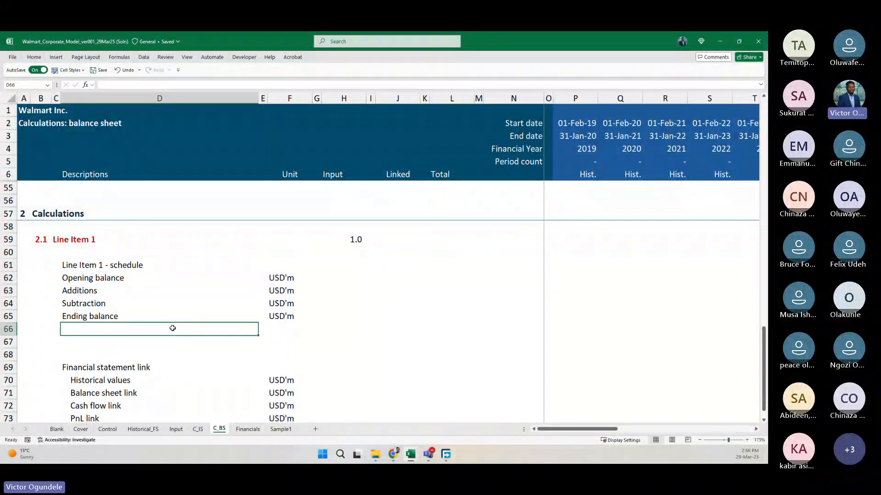
# Highlight the line item number cell H59 with a yellow fill.
pyautogui.keyDown('ctrl'); pyautogui.scroll(-2, 173, 328); pyautogui.keyUp('ctrl')
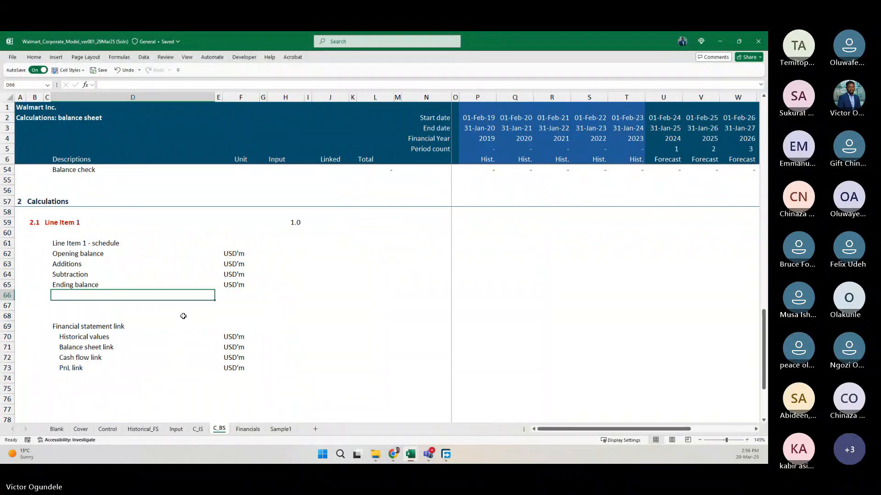
pyautogui.click(289, 222)
pyautogui.rightClick(292, 223)
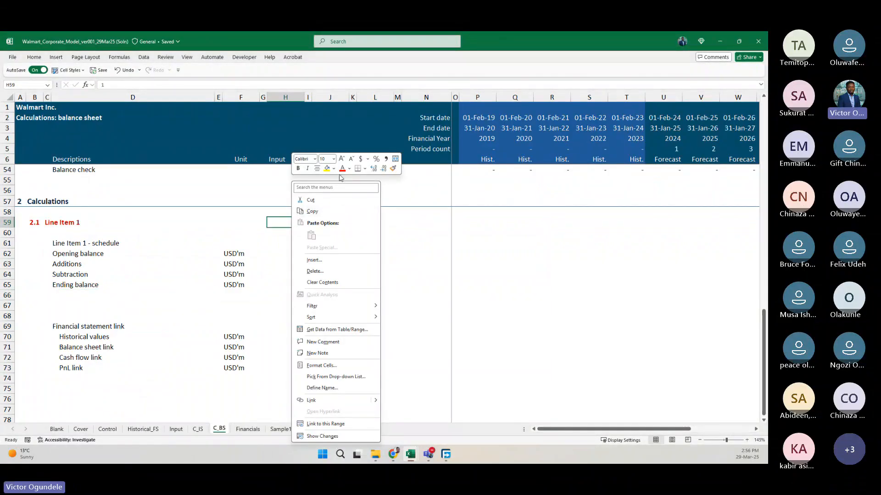
pyautogui.click(327, 168)
pyautogui.click(192, 230)
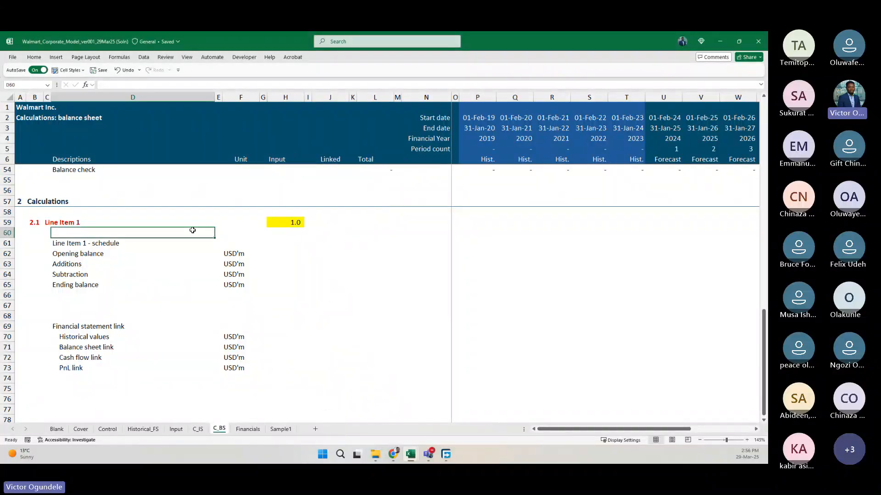
# Underline the line item schedule title in D61.
pyautogui.click(374, 277)
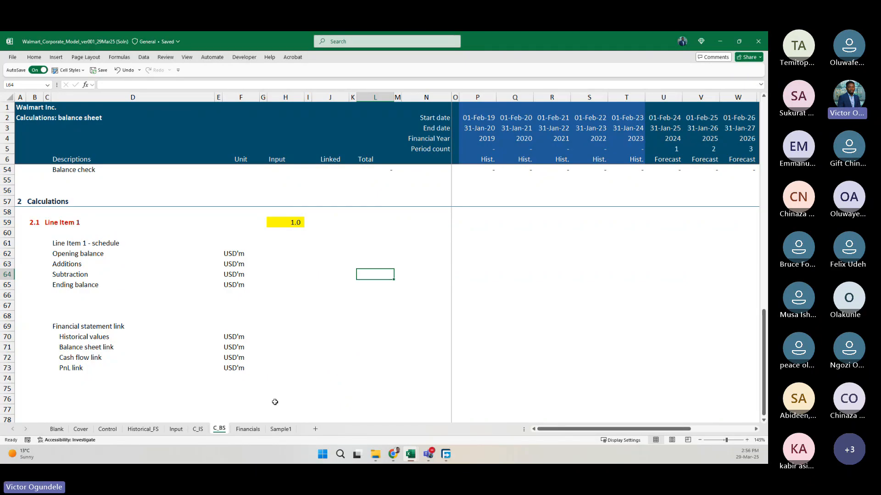
pyautogui.press('Left')
pyautogui.press('Left')
pyautogui.press('Left')
pyautogui.press('Left')
pyautogui.press('Left')
pyautogui.press('Left')
pyautogui.press('Left')
pyautogui.press('Left')
pyautogui.press('Up')
pyautogui.press('Up')
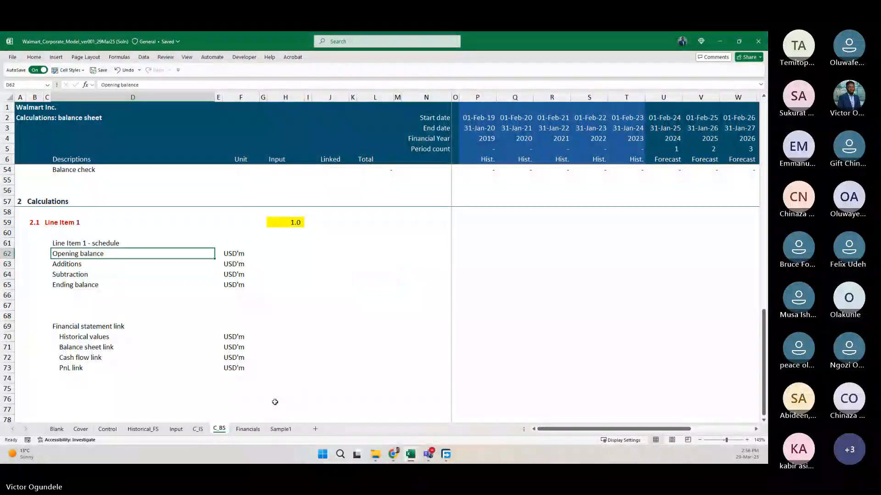
pyautogui.press('Up')
pyautogui.hotkey('ctrl', 'u')
# Indent the roll-forward labels in D62:D65, from "Opening balance" to "Ending balance".
pyautogui.press('Down')
pyautogui.hotkey('shift', 'Down')
pyautogui.hotkey('shift', 'Down')
pyautogui.hotkey('shift', 'Down')
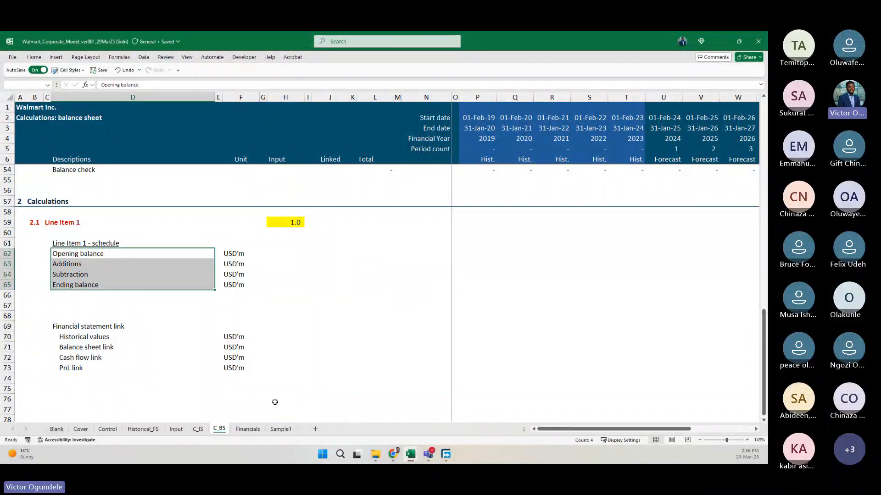
pyautogui.hotkey('alt', 'h')
pyautogui.press('6')
pyautogui.press('Left')
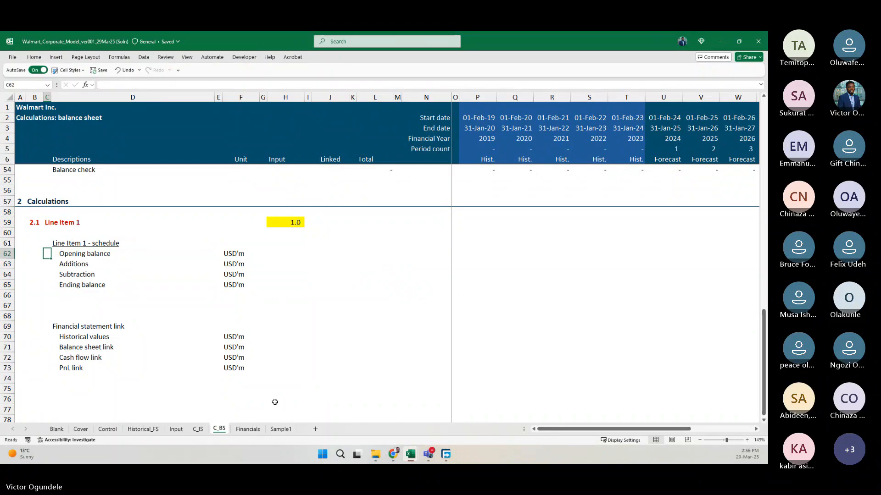
# Delete the two surplus blank rows, starting at row 67, above the "Financial statement link" heading.
pyautogui.press('Right')
pyautogui.press('Right')
pyautogui.press('Right')
pyautogui.press('Right')
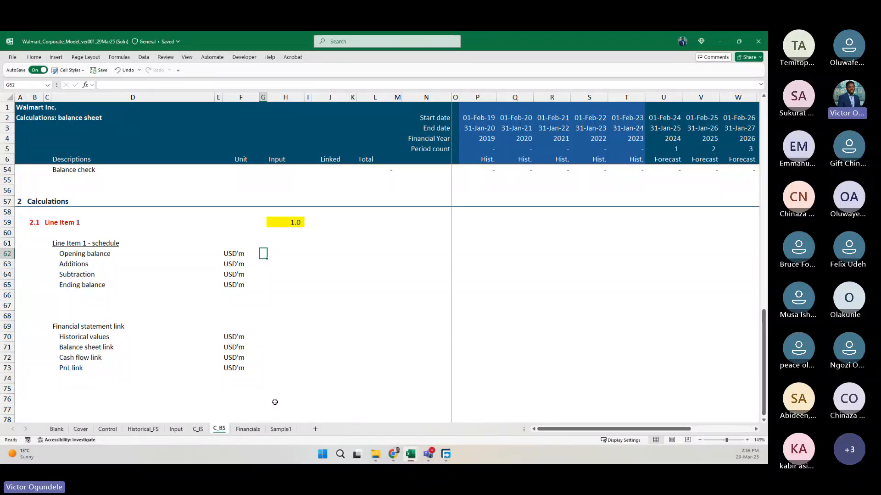
pyautogui.press('Down')
pyautogui.press('Down')
pyautogui.press('Down')
pyautogui.press('Down')
pyautogui.press('Down')
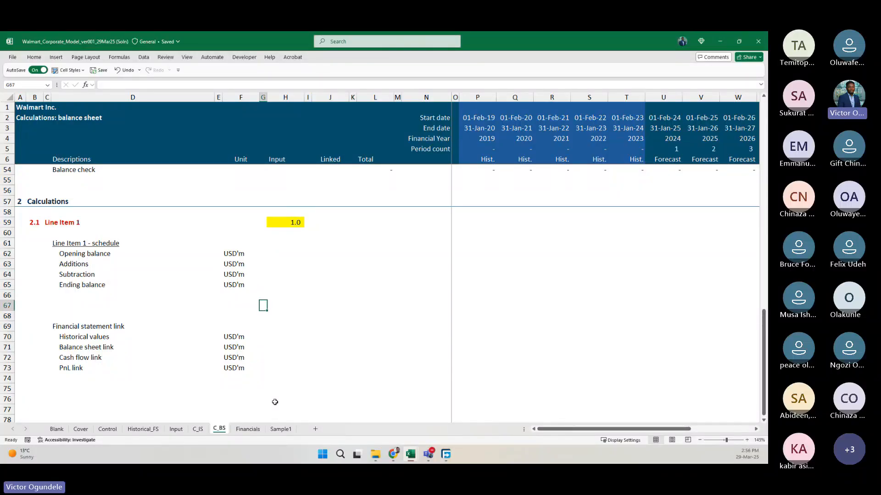
pyautogui.hotkey('shift', 'space')
pyautogui.hotkey('ctrl', '-')
pyautogui.hotkey('ctrl', '-')
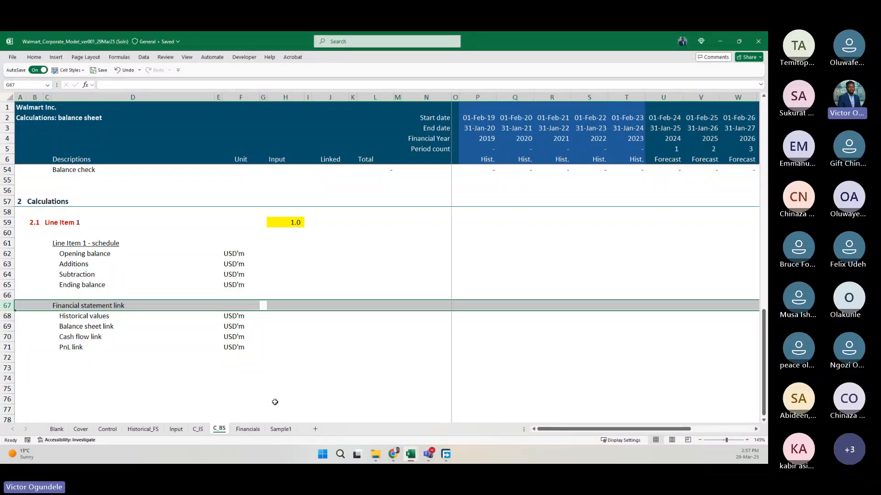
# Start an IF formula in H54 of the Balance check row that tests whether L54=0.
pyautogui.scroll(3, 412, 303)
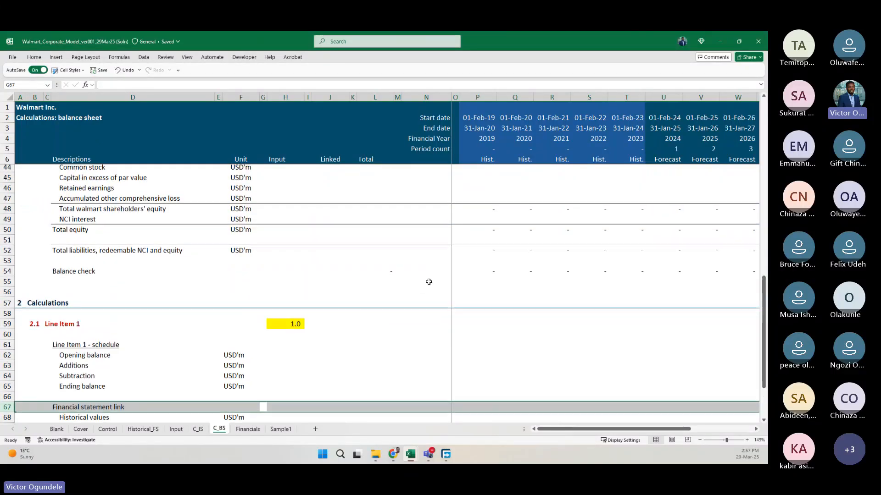
pyautogui.click(383, 273)
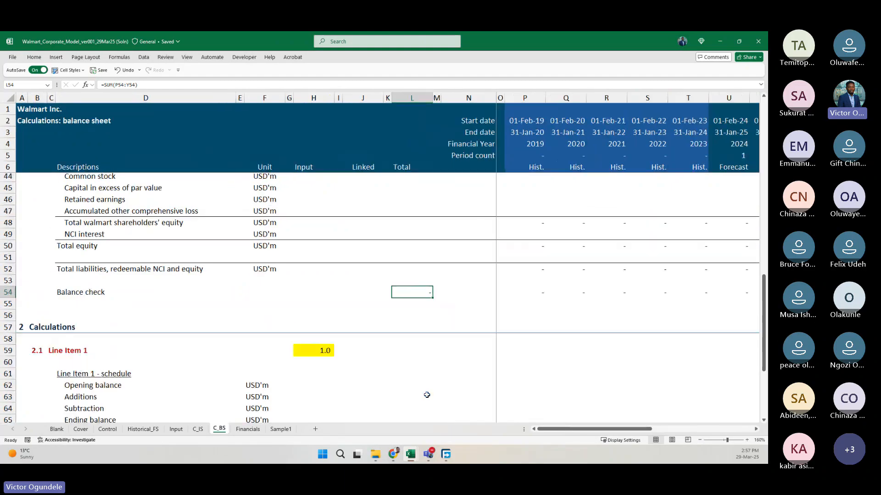
pyautogui.scroll(1, 427, 395)
pyautogui.scroll(-2, 427, 394)
pyautogui.press('Left')
pyautogui.press('Left')
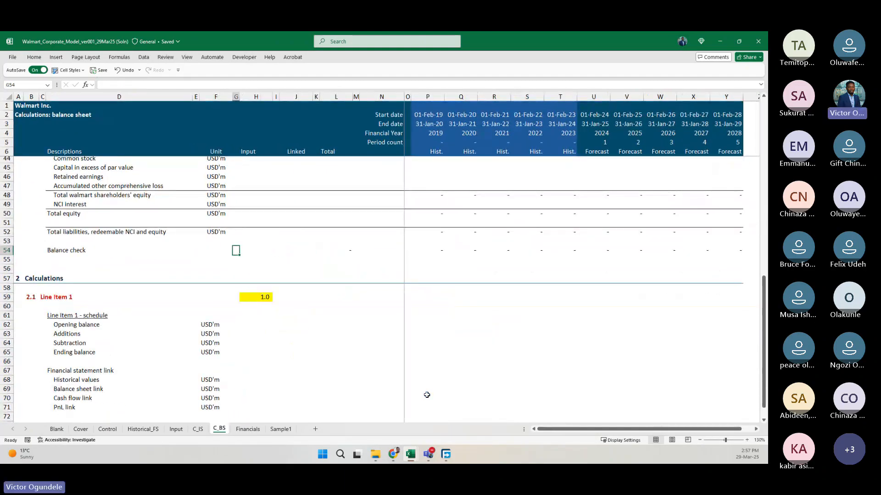
pyautogui.write('=if')
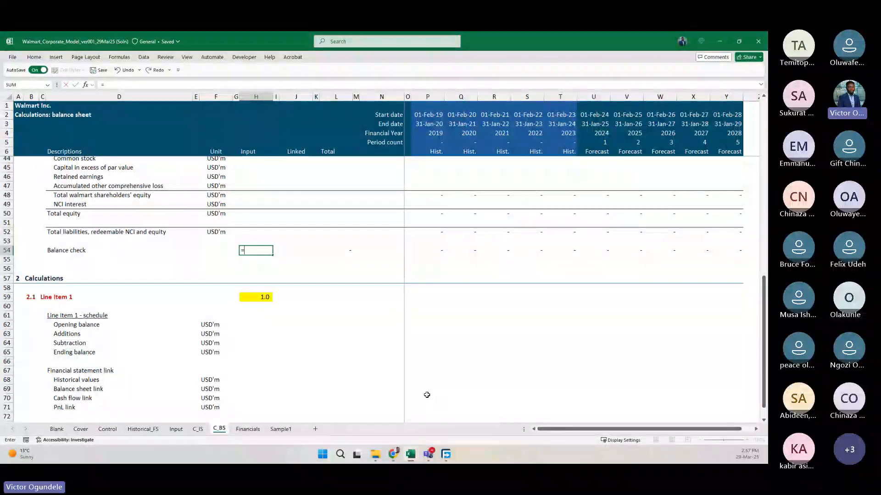
pyautogui.press('Tab')
pyautogui.press('Right')
pyautogui.press('Right')
pyautogui.press('Right')
pyautogui.press('Right')
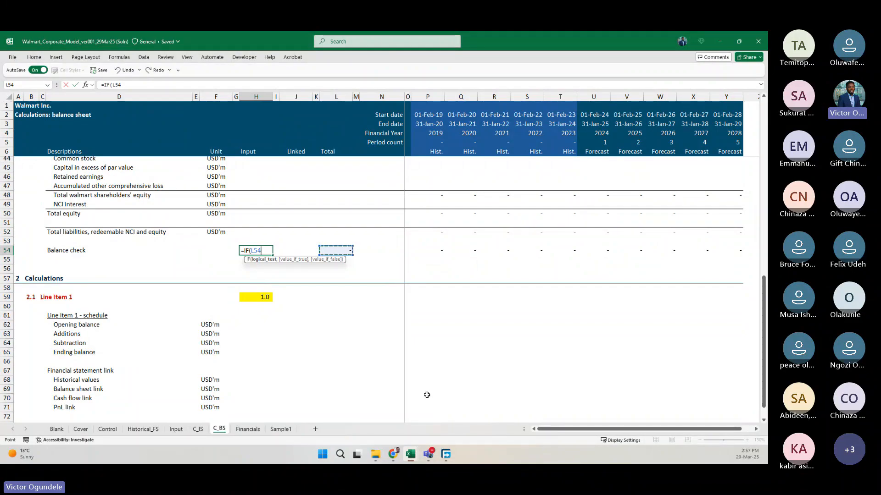
pyautogui.write('=0,')
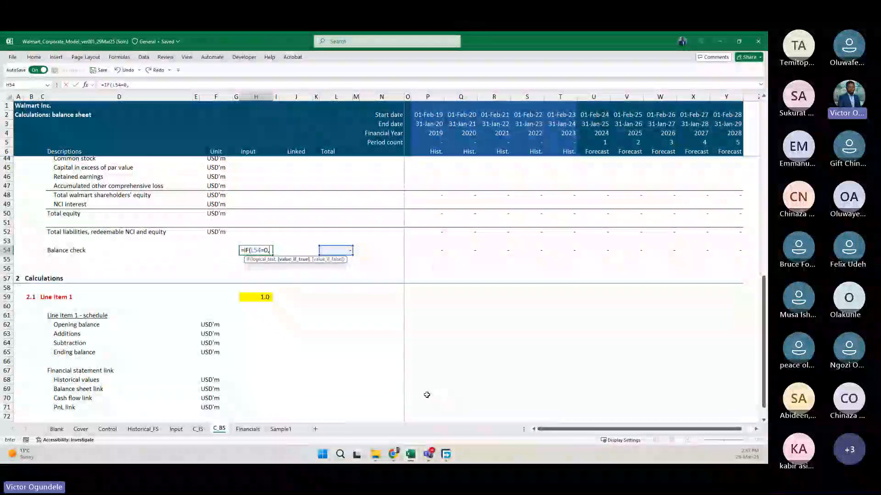
pyautogui.write('"')
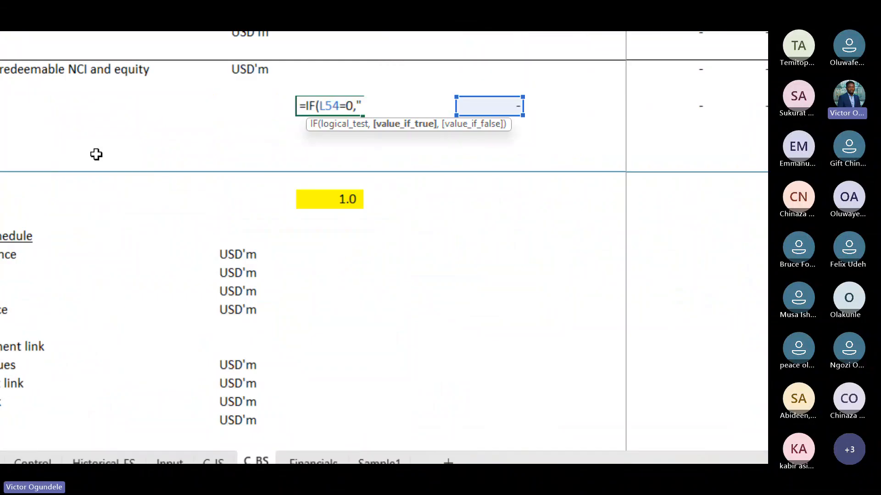
pyautogui.write('Balance checj')
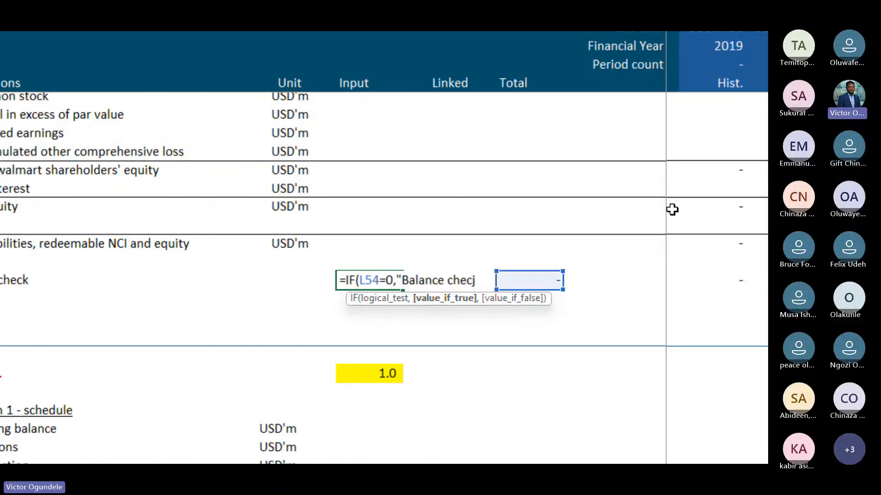
# Set the true result of the H54 IF formula to "Balance check OK".
pyautogui.press('BackSpace')
pyautogui.write('k')
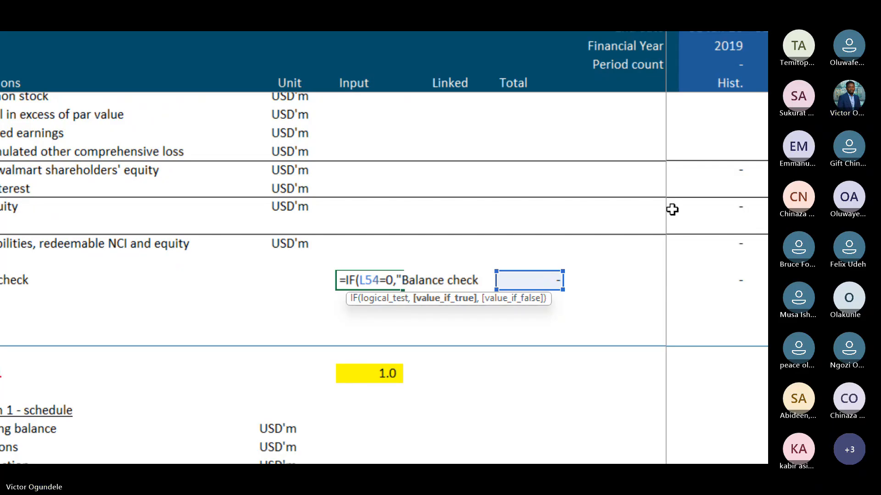
pyautogui.write('@')
pyautogui.press('BackSpace')
pyautogui.write('"OK')
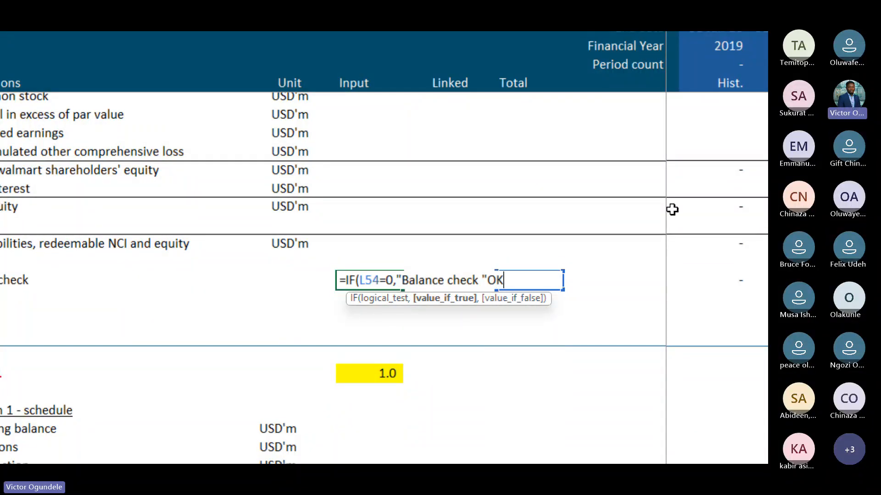
pyautogui.press('BackSpace')
pyautogui.press('BackSpace')
pyautogui.press('BackSpace')
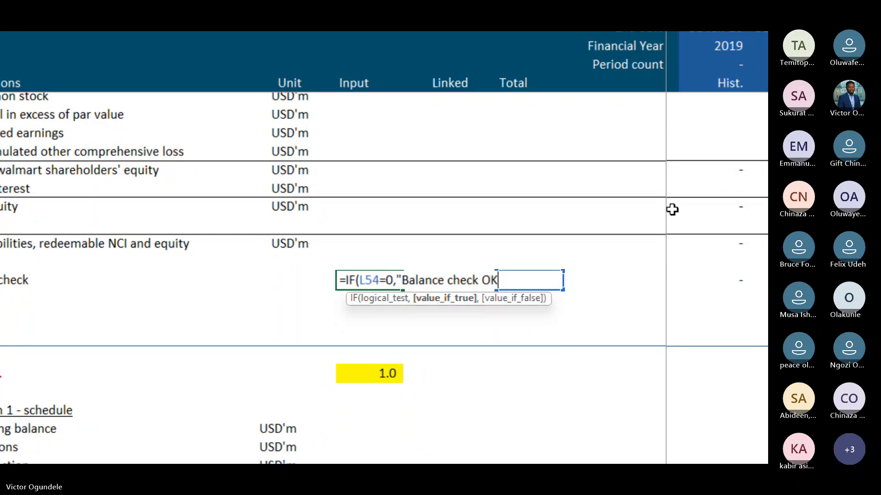
pyautogui.write('OK@')
pyautogui.press('BackSpace')
pyautogui.write('",')
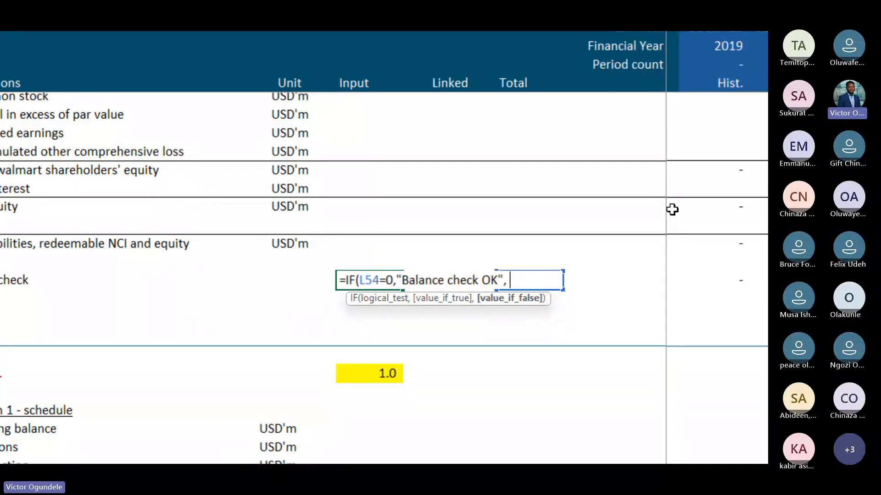
pyautogui.write(' @')
# Complete the H54 IF formula with "Model Error" as its false result.
pyautogui.press('BackSpace')
pyautogui.write('"')
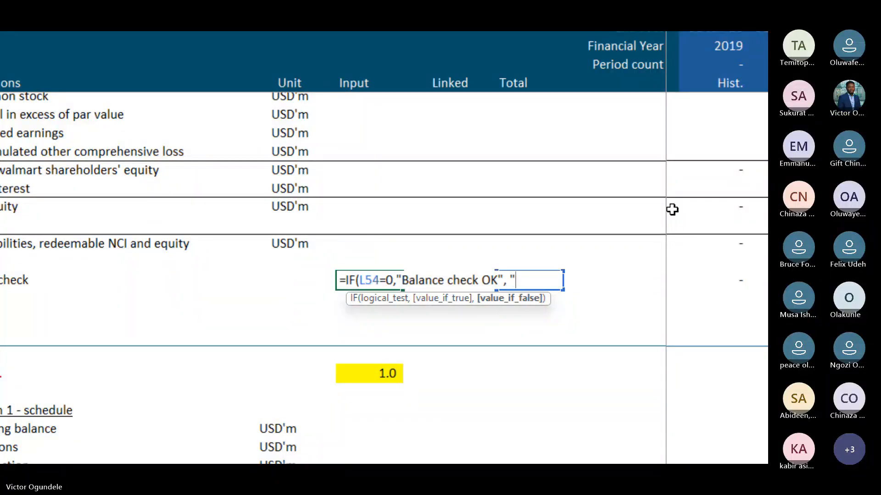
pyautogui.write('Model Er')
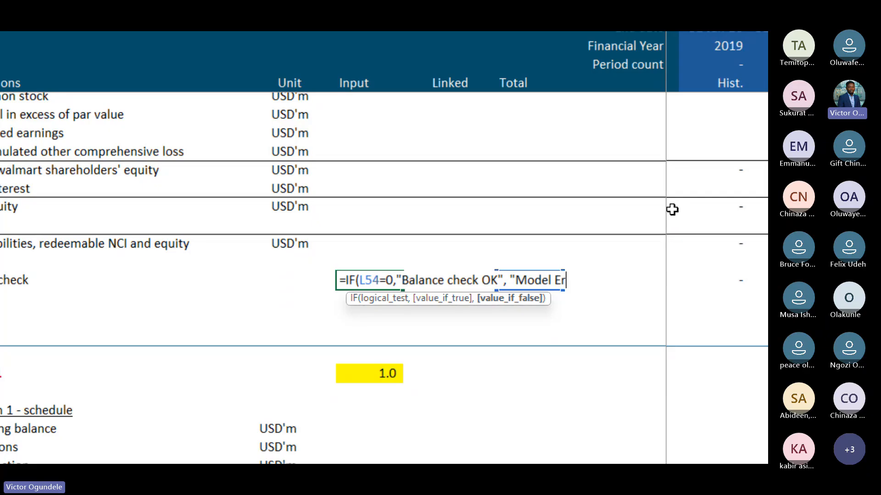
pyautogui.write('ror")')
pyautogui.press('Return')
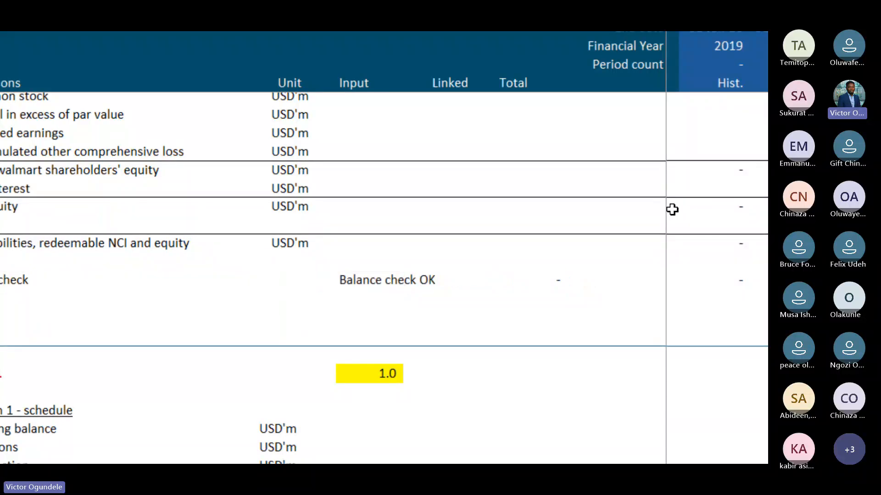
# Examine the Balance check row on C_BS and the IF formula in H54.
pyautogui.scroll(-4, 672, 210)
pyautogui.scroll(5, 672, 210)
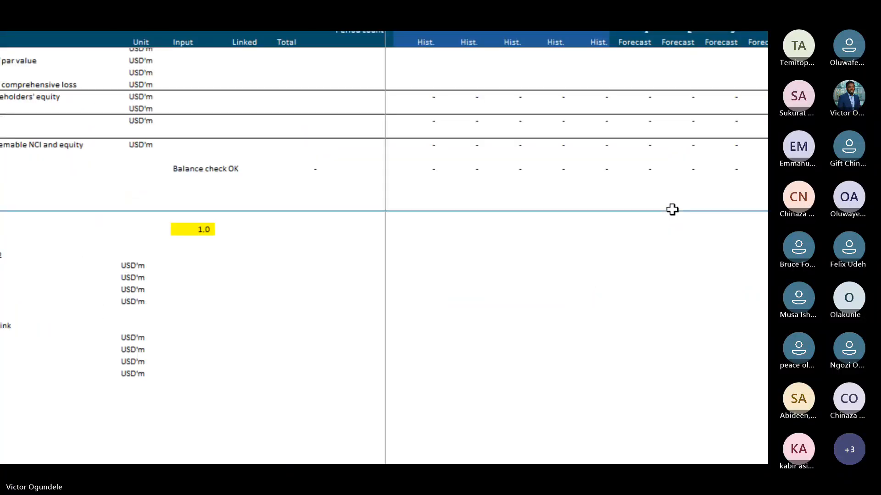
pyautogui.scroll(-1, 672, 209)
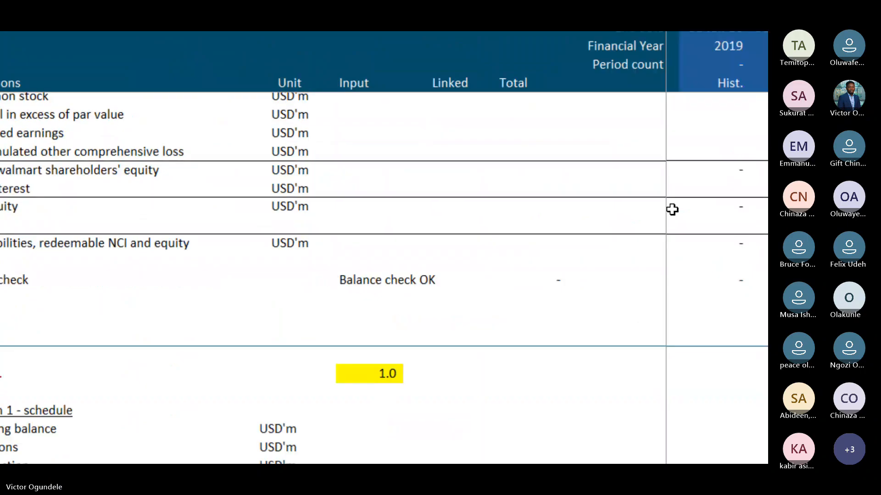
pyautogui.press('super+minus')
pyautogui.hotkey('ctrl', 'Right')
pyautogui.hotkey('ctrl', 'Right')
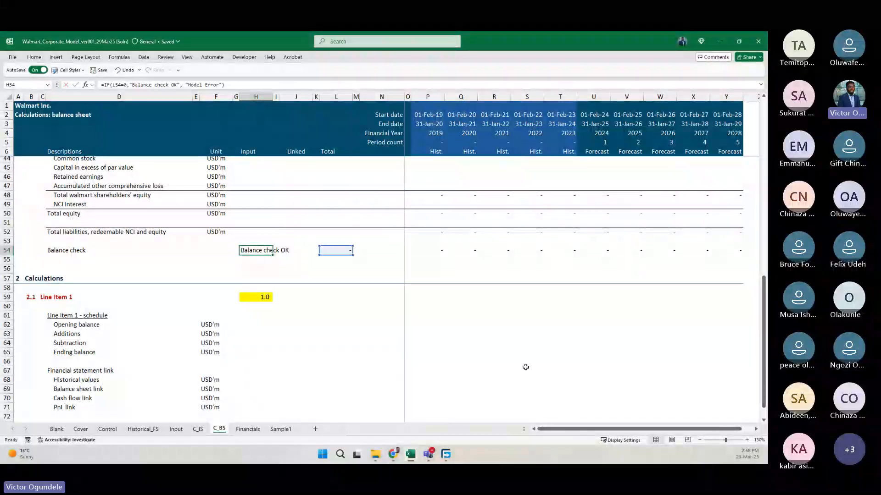
pyautogui.press('F2')
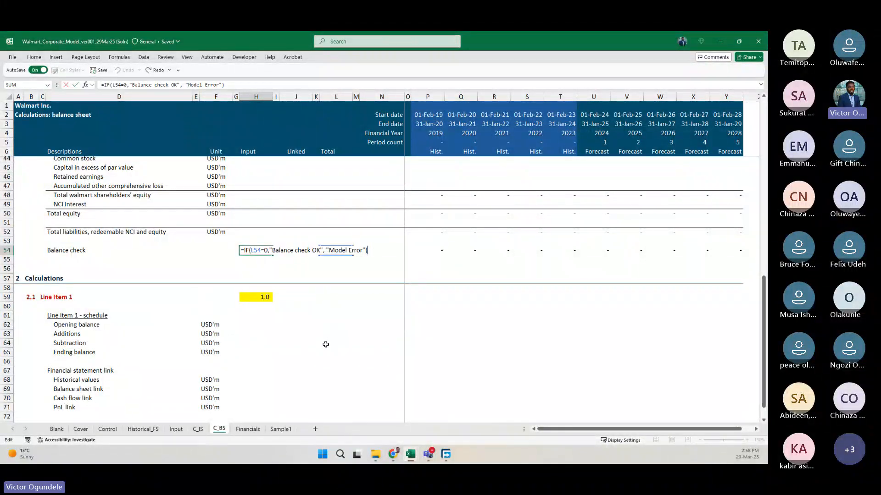
pyautogui.press('Escape')
# Inspect the Balance check formulas in P54 and L54, tracing the cells they reference.
pyautogui.click(437, 252)
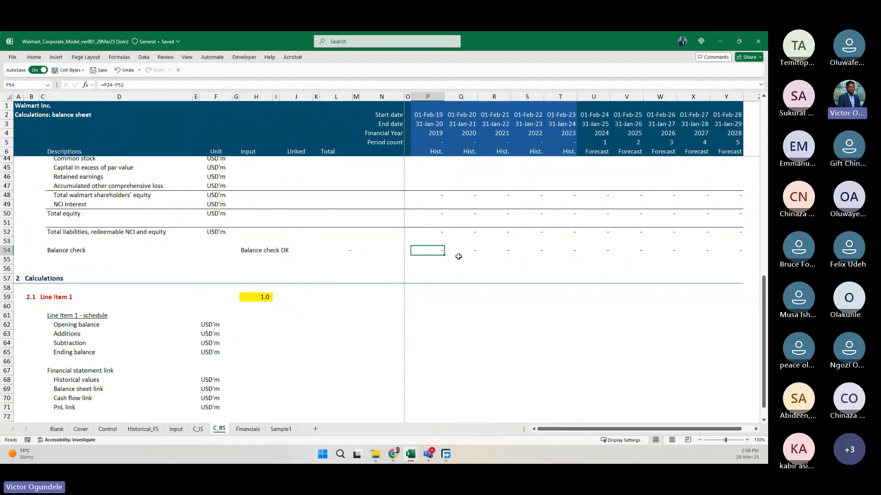
pyautogui.scroll(3, 458, 257)
pyautogui.press('F2')
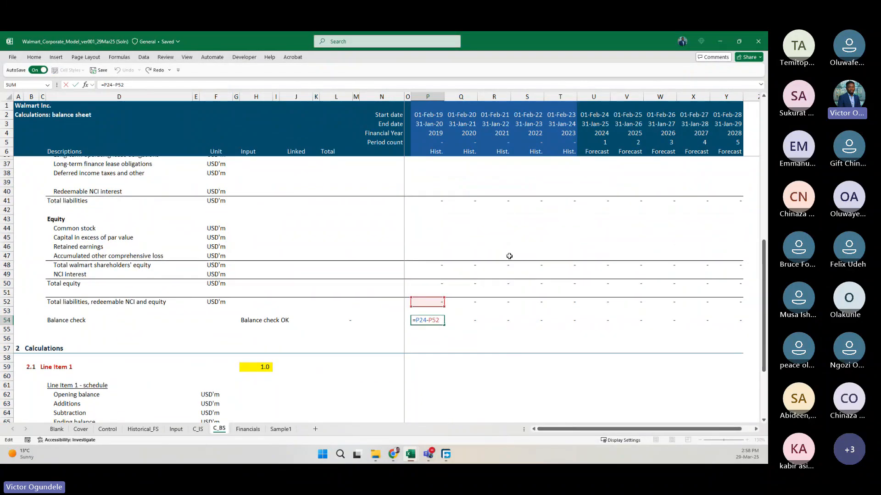
pyautogui.scroll(7, 509, 256)
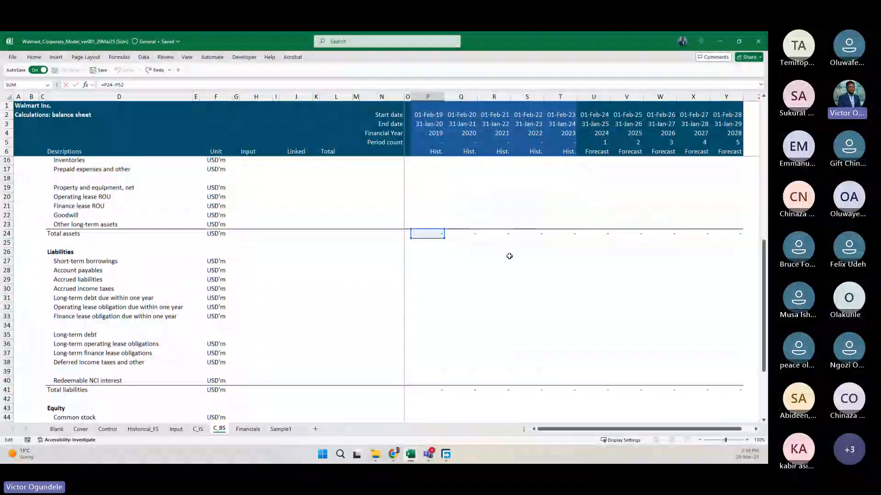
pyautogui.scroll(-7, 510, 256)
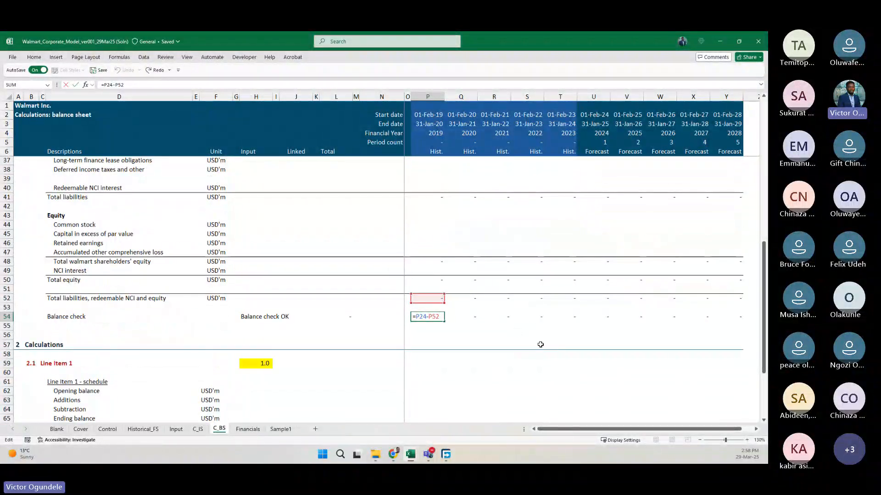
pyautogui.click(332, 315)
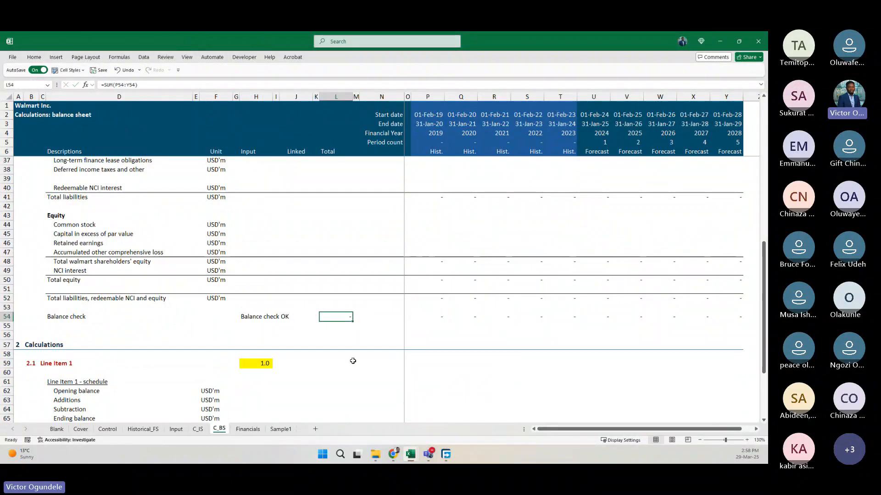
pyautogui.press('F2')
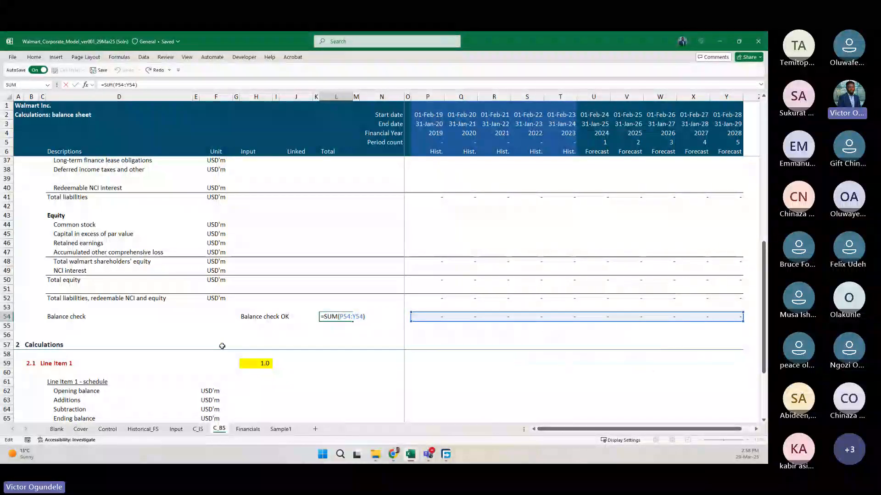
pyautogui.press('Escape')
# Review the H54 IF formula's test and its two text results once more without changing it.
pyautogui.doubleClick(254, 316)
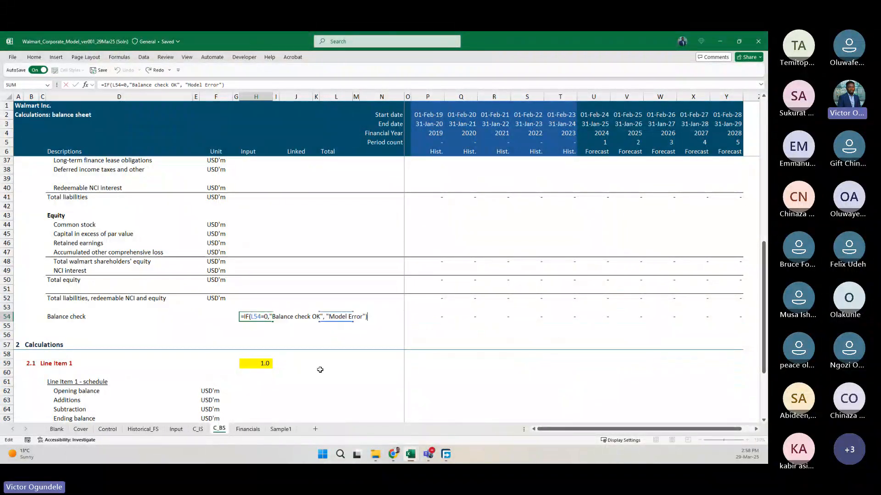
pyautogui.press('Escape')
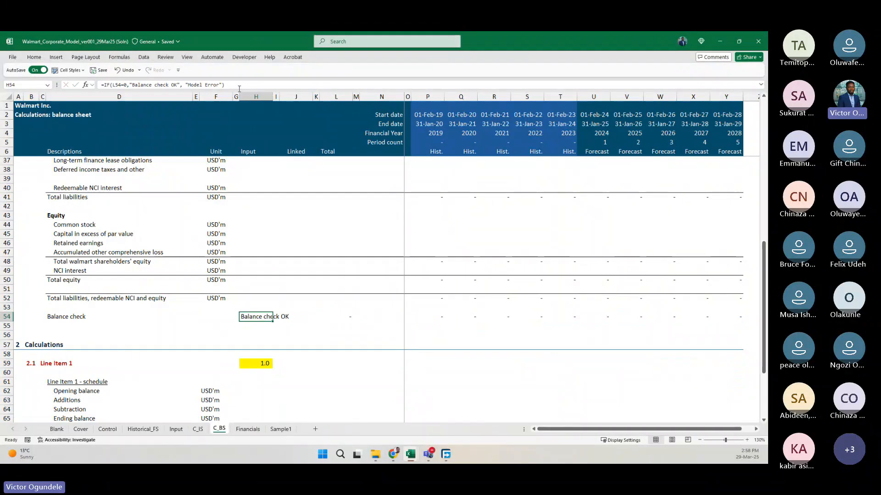
pyautogui.click(239, 88)
pyautogui.press('Escape')
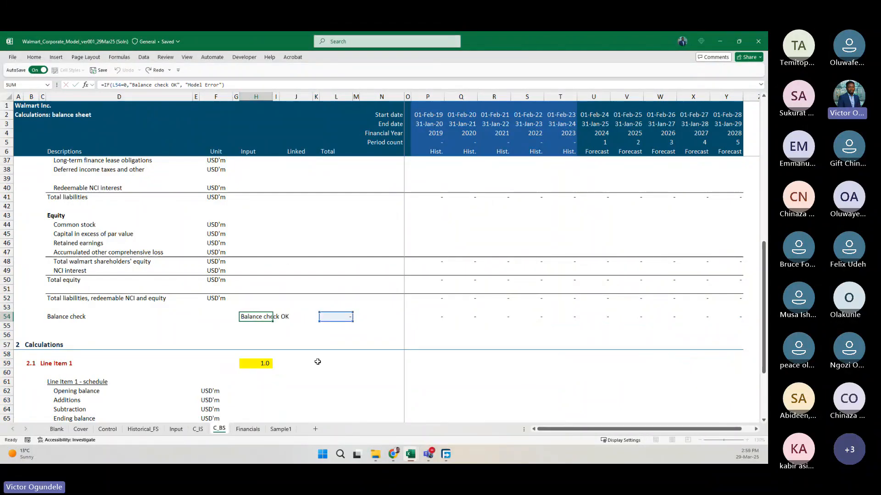
pyautogui.press('F2')
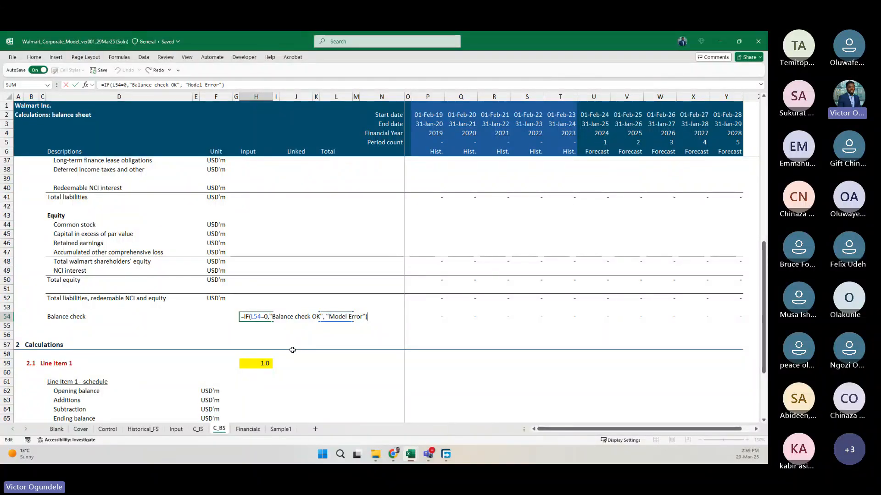
pyautogui.press('Return')
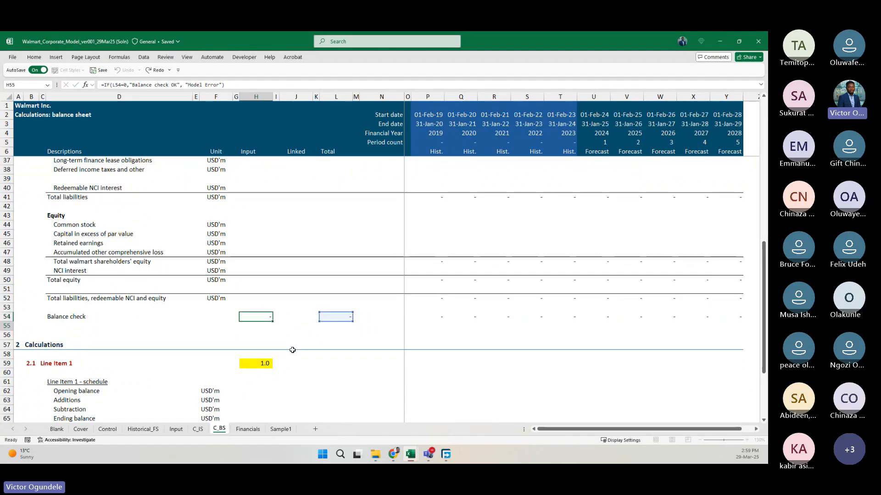
# Look through the Control sheet from its general information to the balance sheet list, and return to C_BS.
pyautogui.click(108, 428)
pyautogui.scroll(20, 213, 302)
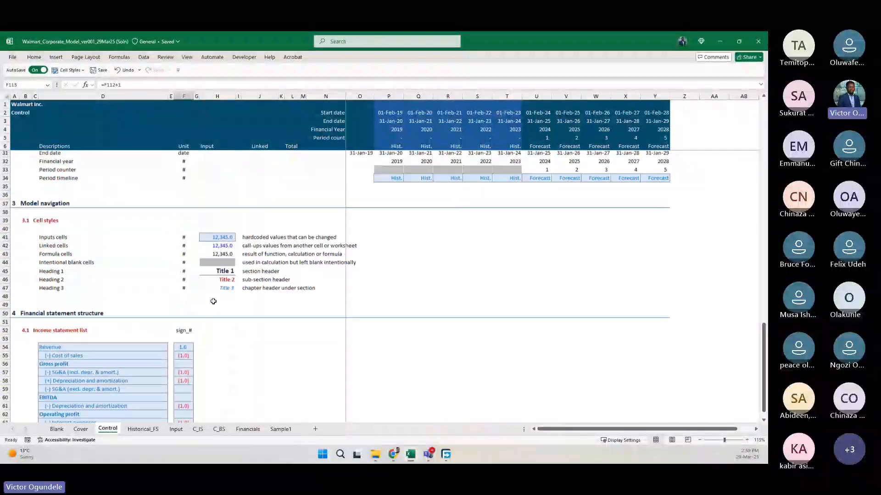
pyautogui.scroll(-13, 213, 301)
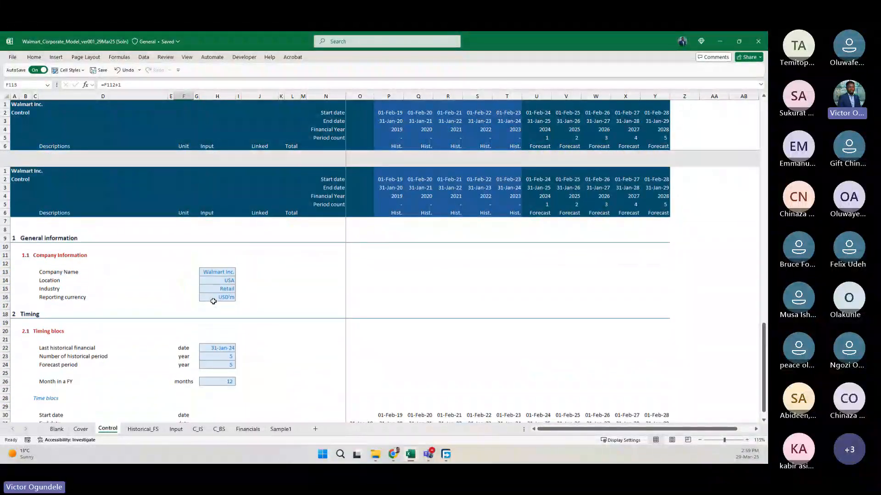
pyautogui.scroll(-14, 213, 301)
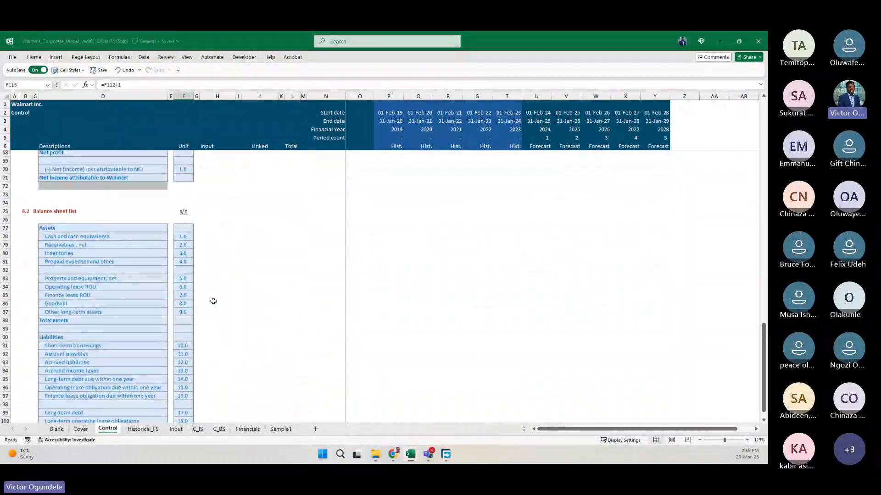
pyautogui.click(219, 429)
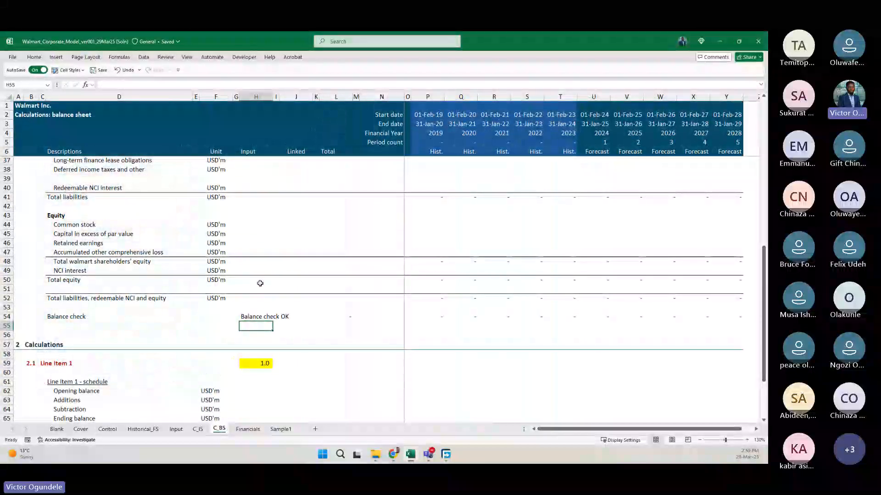
# Define the name Model_Check for cell H54 in the Balance check row.
pyautogui.press('Up')
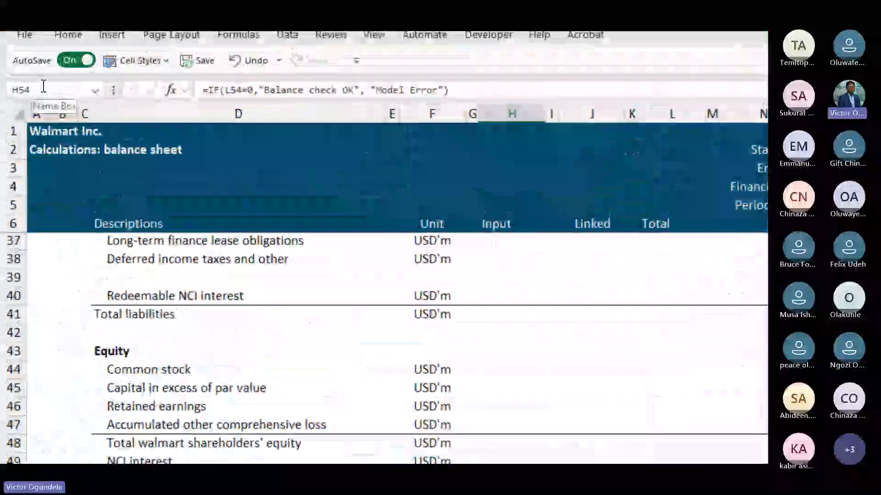
pyautogui.click(22, 84)
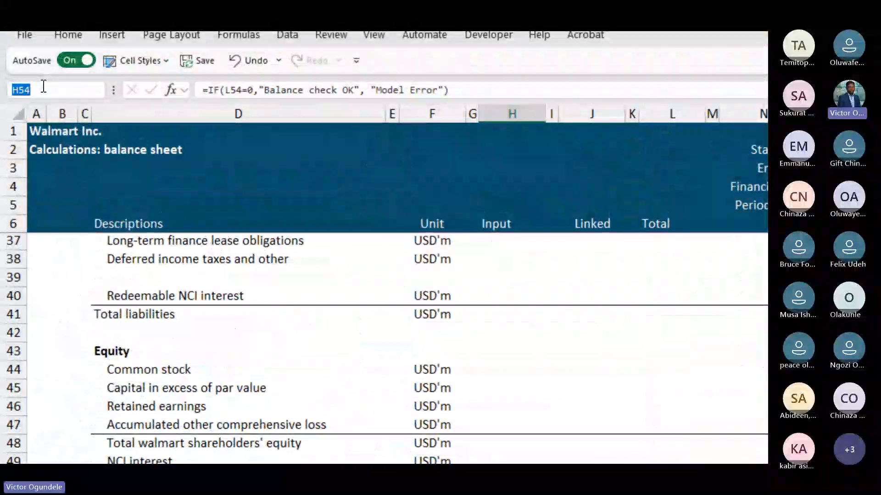
pyautogui.write('Model_')
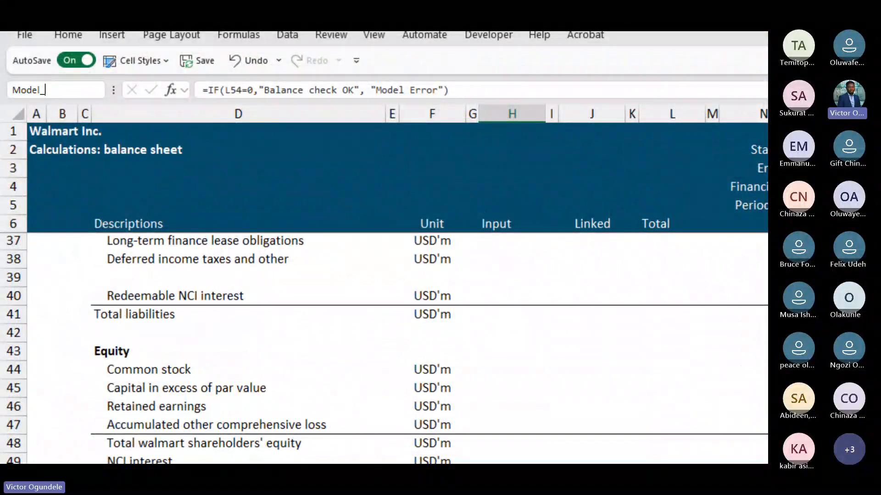
pyautogui.write('Check')
pyautogui.press('Return')
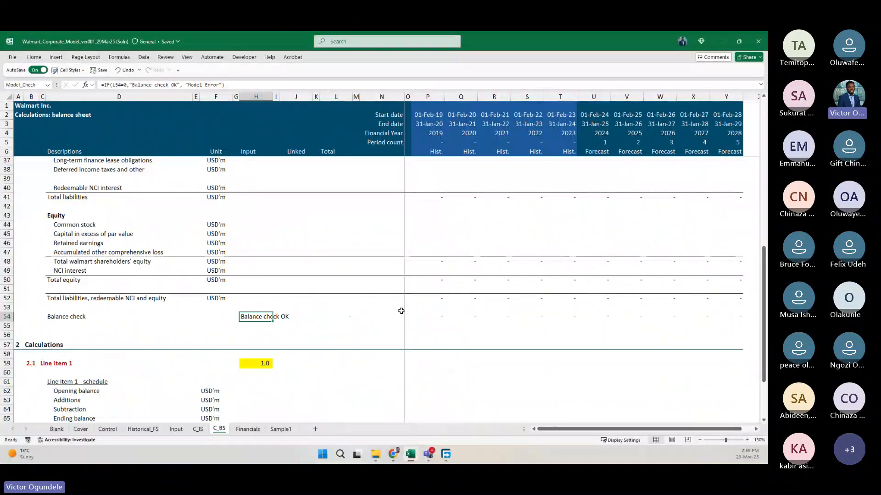
# Enter =Model_Check in header cell A4 of the C_BS sheet.
pyautogui.scroll(2, 400, 312)
pyautogui.click(24, 134)
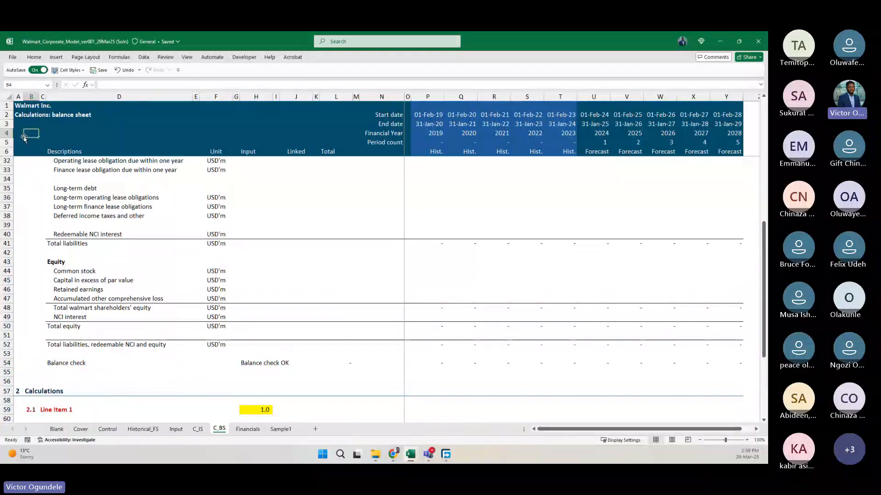
pyautogui.click(24, 137)
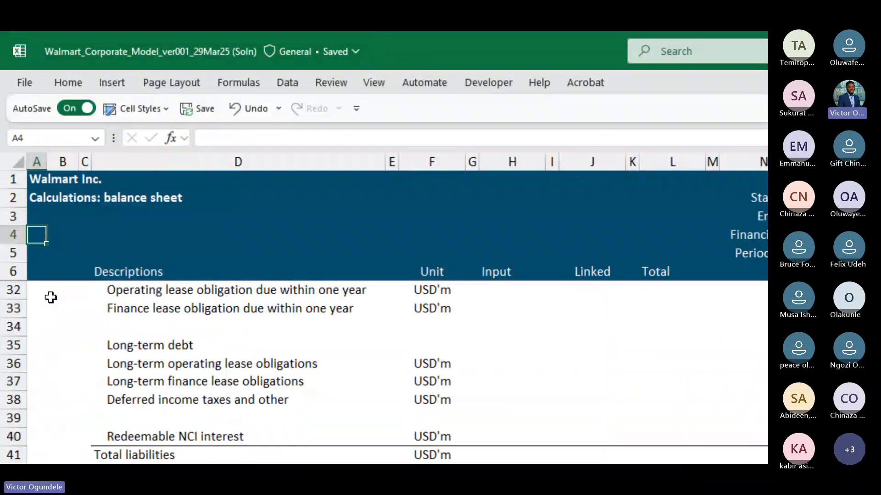
pyautogui.write('=model')
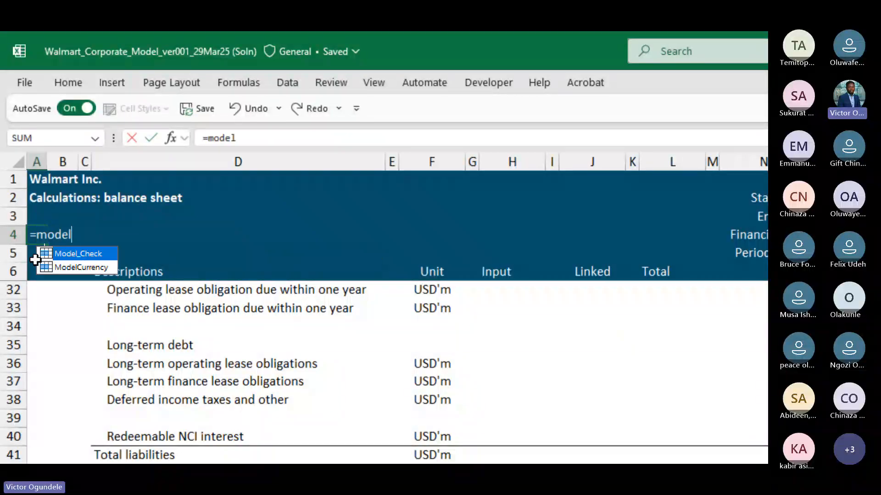
pyautogui.press('Tab')
pyautogui.hotkey('ctrl', 'Return')
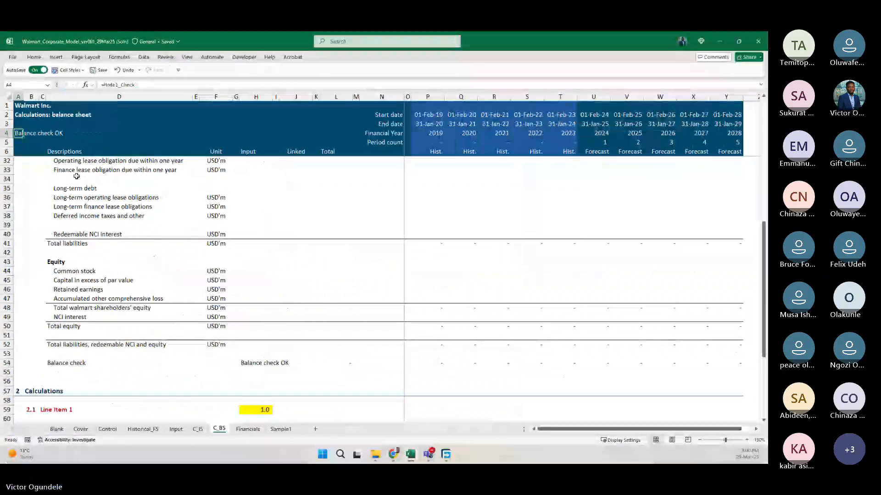
# Copy the A4 check formula from C_BS into cell A4 of the C_IS, Input, Historical_FS and Control sheets.
pyautogui.hotkey('ctrl', 'c')
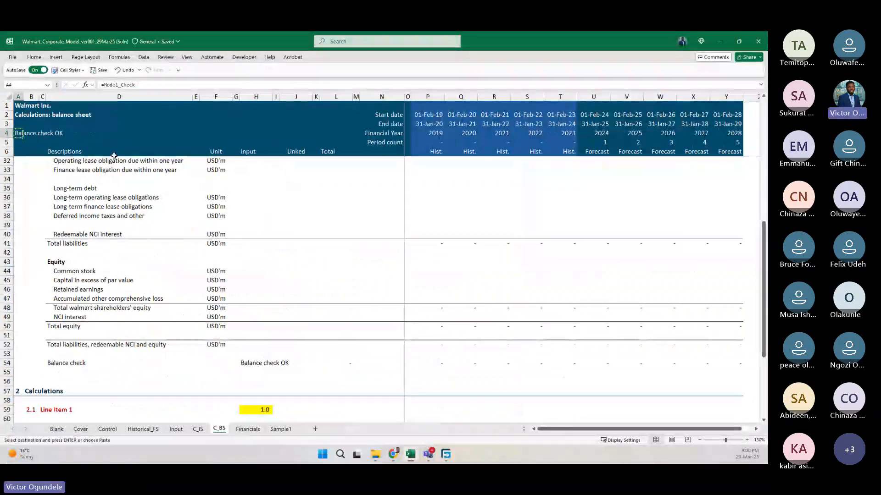
pyautogui.hotkey('ctrl', 'pageup')
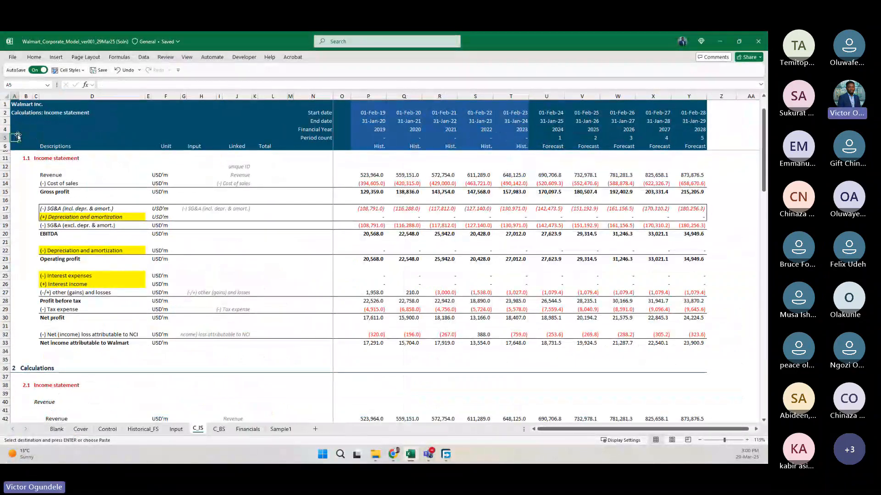
pyautogui.hotkey('ctrl', 'pageup')
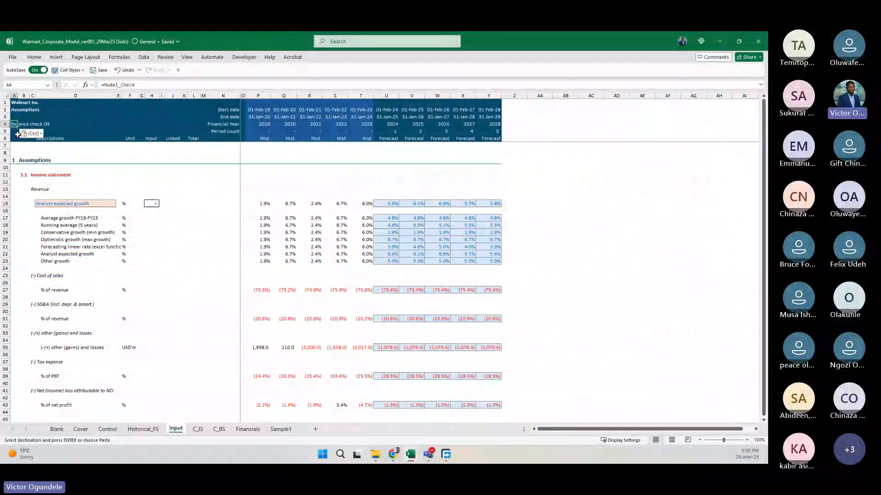
pyautogui.hotkey('ctrl', 'pageup')
pyautogui.click(27, 139)
pyautogui.hotkey('ctrl', 'v')
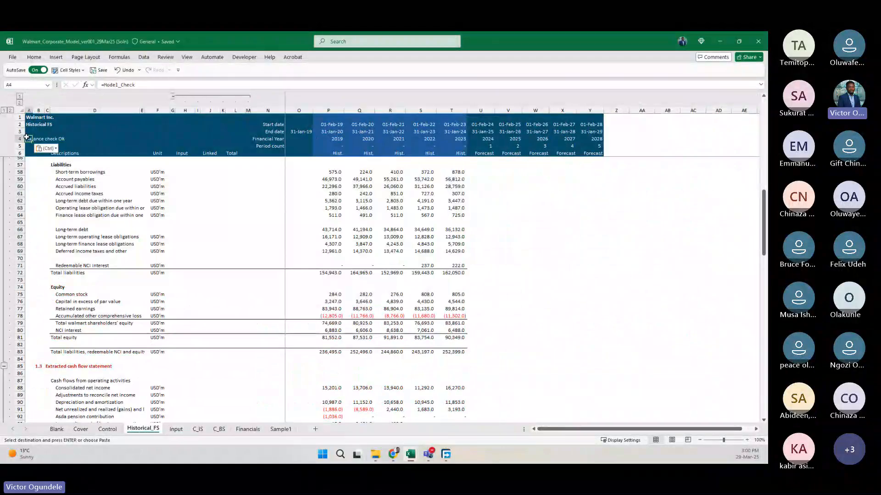
pyautogui.hotkey('ctrl', 'pageup')
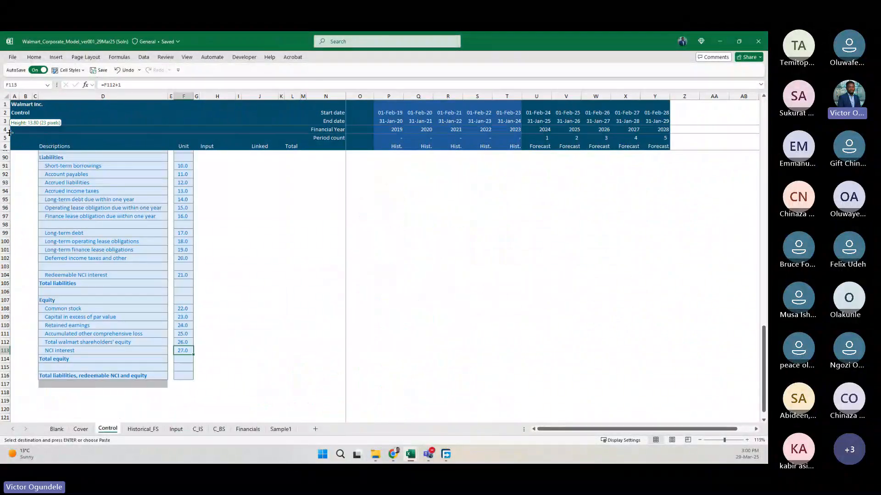
pyautogui.click(15, 130)
pyautogui.hotkey('ctrl', 'v')
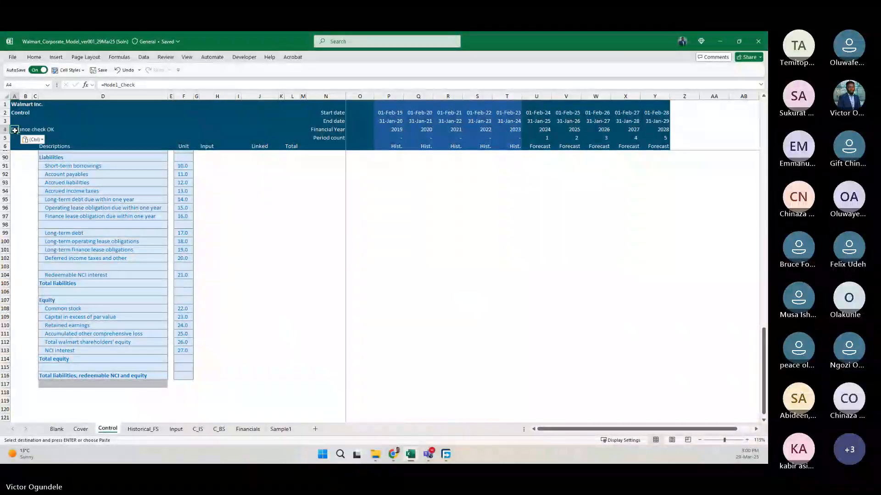
# Go to the Blank sheet and page forward through the model sheets, reviewing the check message in A4.
pyautogui.hotkey('ctrl', 'pageup')
pyautogui.hotkey('ctrl', 'pageup')
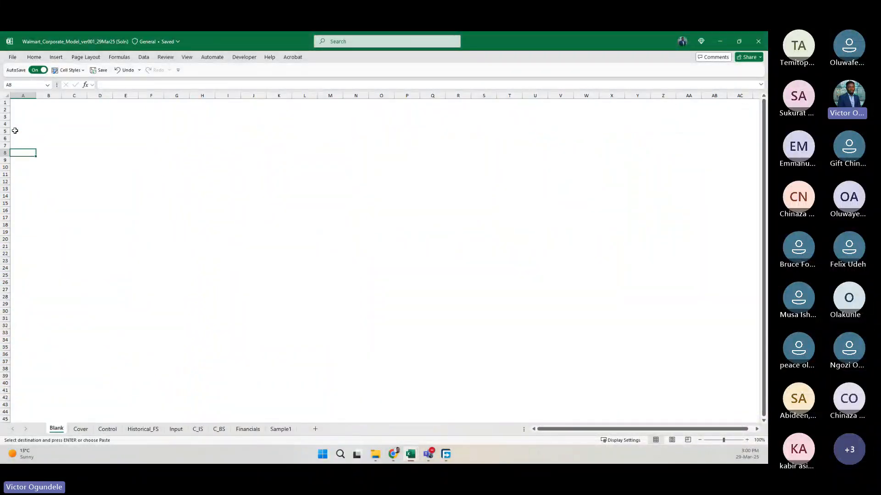
pyautogui.hotkey('ctrl', 'pagedown')
pyautogui.hotkey('ctrl', 'pagedown')
pyautogui.hotkey('ctrl', 'pagedown')
pyautogui.hotkey('ctrl', 'pagedown')
pyautogui.hotkey('ctrl', 'pagedown')
pyautogui.hotkey('ctrl', 'pagedown')
pyautogui.hotkey('ctrl', 'pagedown')
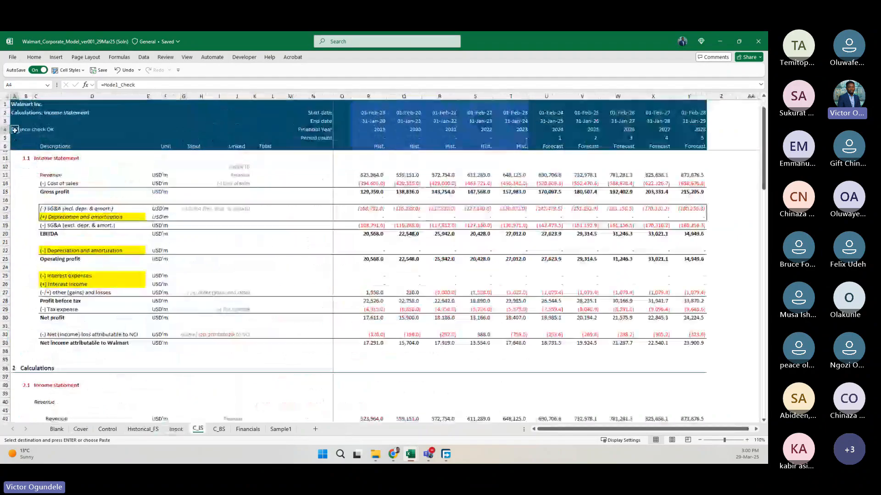
# Paste the =Model_Check formula into cell A4 of the Financials and Sample1 sheets and return to the C_BS sheet.
pyautogui.hotkey('ctrl', 'Home')
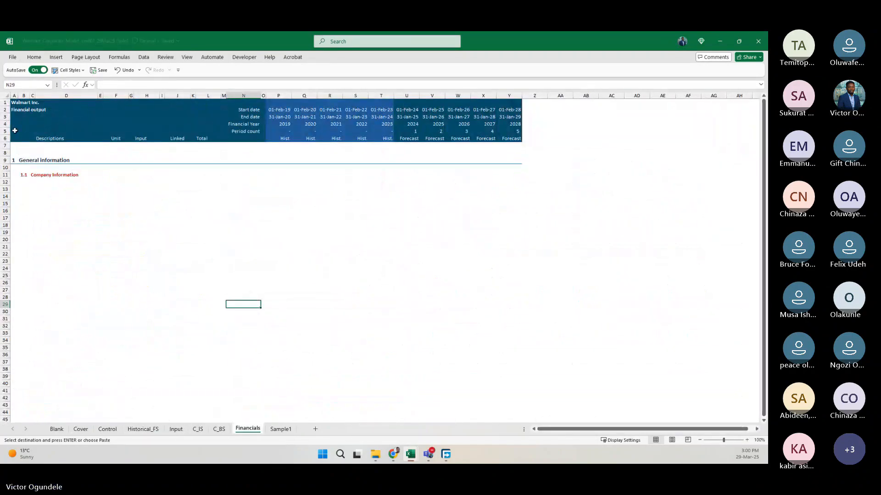
pyautogui.hotkey('ctrl', 'pagedown')
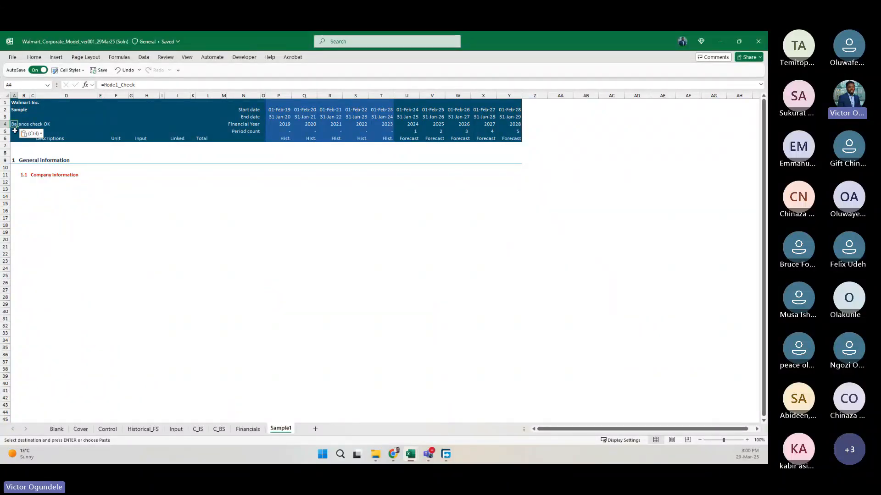
pyautogui.hotkey('ctrl', 'pageup')
pyautogui.hotkey('ctrl', 'pageup')
pyautogui.hotkey('ctrl', 'pageup')
pyautogui.hotkey('ctrl', 'pagedown')
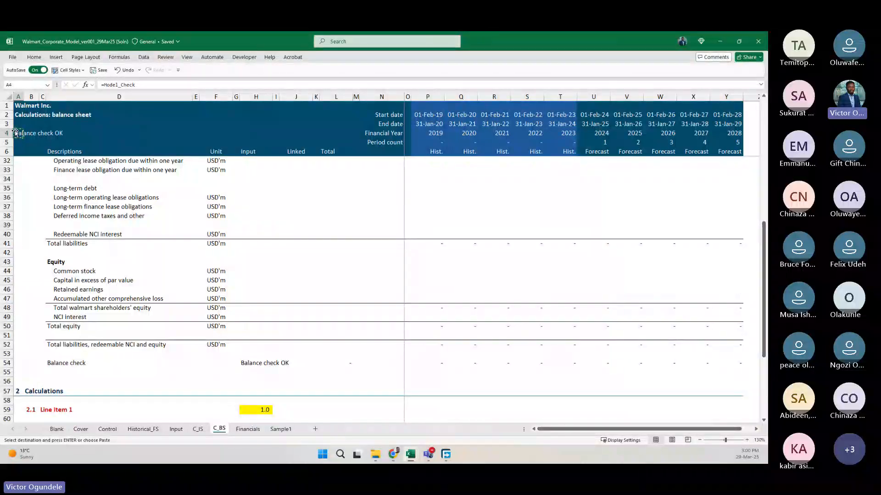
pyautogui.press('Escape')
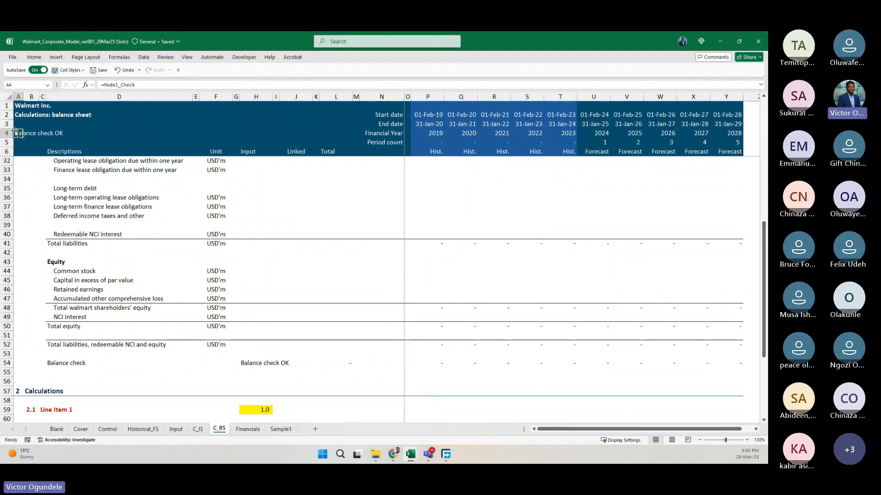
# Go to the Calculations section of C_BS and review the Line Item 1 schedule template.
pyautogui.press('Down')
pyautogui.press('Down')
pyautogui.press('Down')
pyautogui.press('Down')
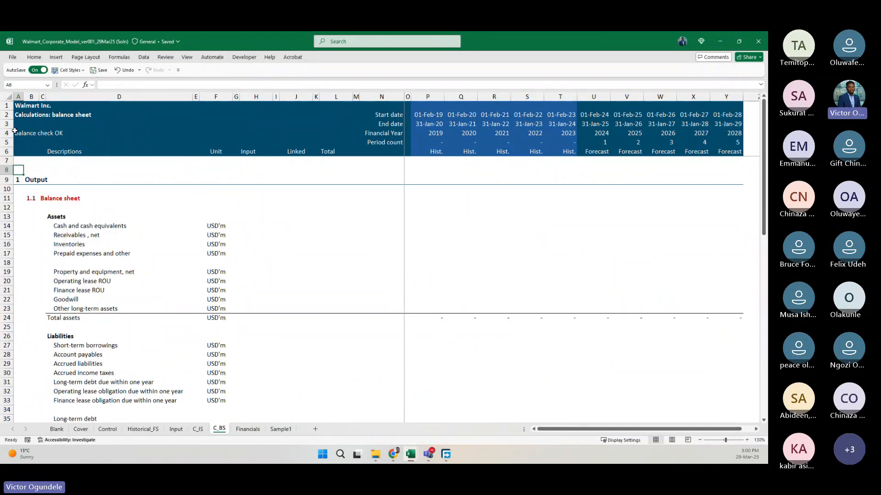
pyautogui.hotkey('ctrl', 'Down')
pyautogui.hotkey('ctrl', 'Down')
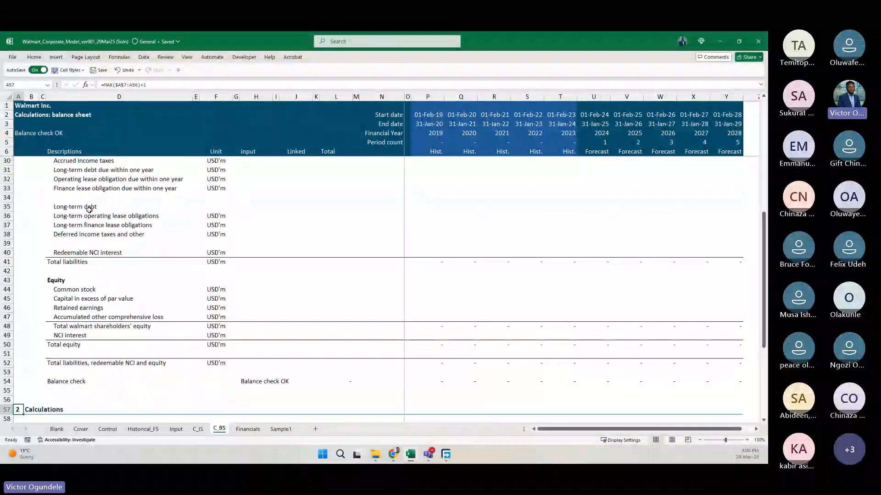
pyautogui.scroll(-6, 89, 209)
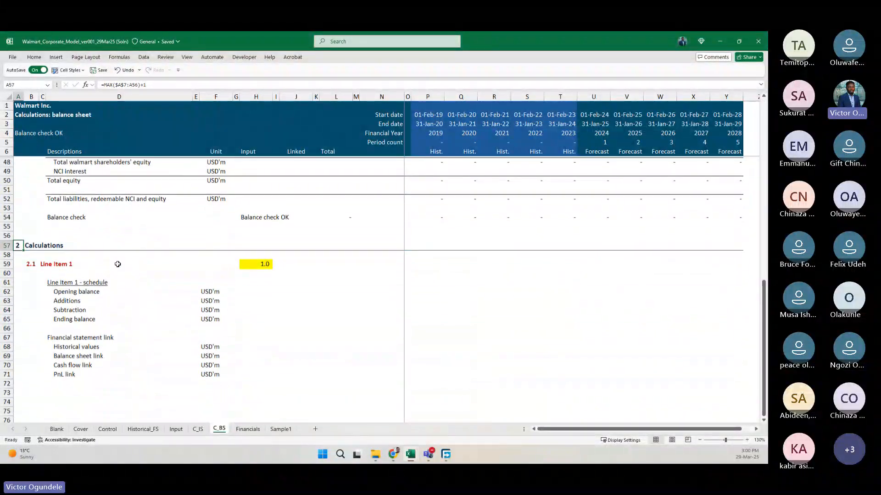
pyautogui.scroll(-1, 117, 265)
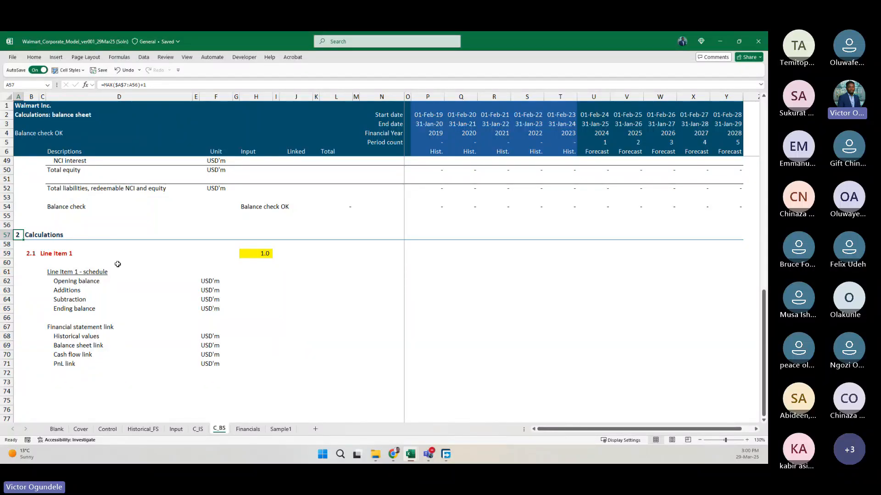
pyautogui.click(74, 306)
pyautogui.hotkey('shift', 'Right')
pyautogui.hotkey('shift', 'Right')
pyautogui.hotkey('shift', 'Right')
pyautogui.hotkey('shift', 'Right')
pyautogui.hotkey('shift', 'Right')
pyautogui.hotkey('shift', 'Right')
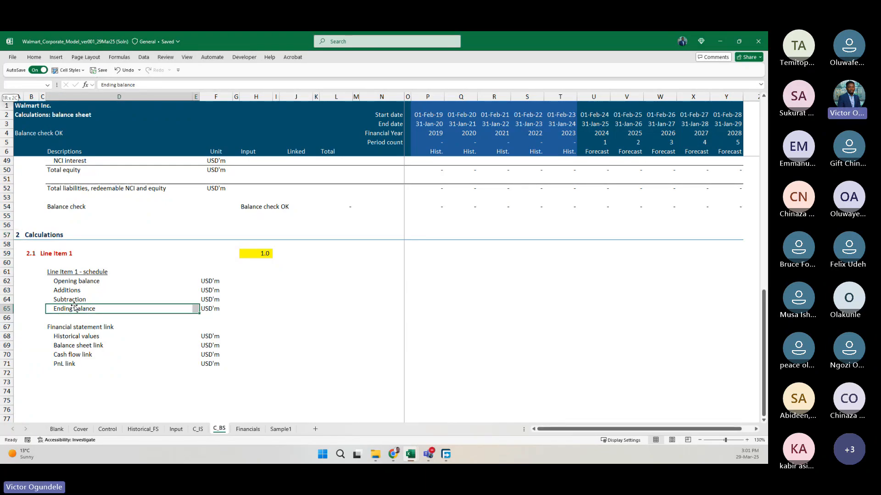
pyautogui.hotkey('shift', 'Right')
pyautogui.hotkey('shift', 'Right')
pyautogui.hotkey('shift', 'Right')
pyautogui.hotkey('shift', 'Right')
pyautogui.hotkey('shift', 'Right')
pyautogui.hotkey('shift', 'Right')
pyautogui.hotkey('shift', 'Right')
pyautogui.hotkey('shift', 'Right')
pyautogui.hotkey('shift', 'Right')
pyautogui.hotkey('shift', 'Right')
pyautogui.hotkey('shift', 'Right')
pyautogui.hotkey('shift', 'Right')
pyautogui.hotkey('shift', 'Right')
pyautogui.hotkey('shift', 'Right')
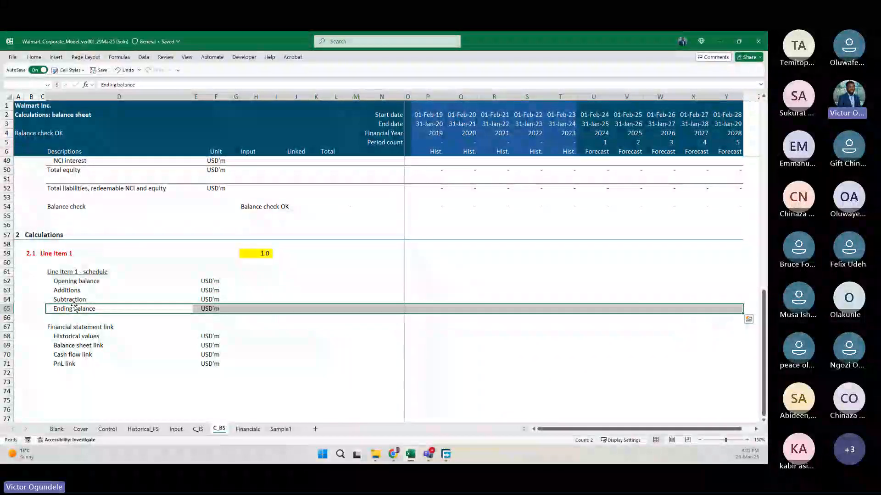
pyautogui.hotkey('alt', 'h')
pyautogui.press('b')
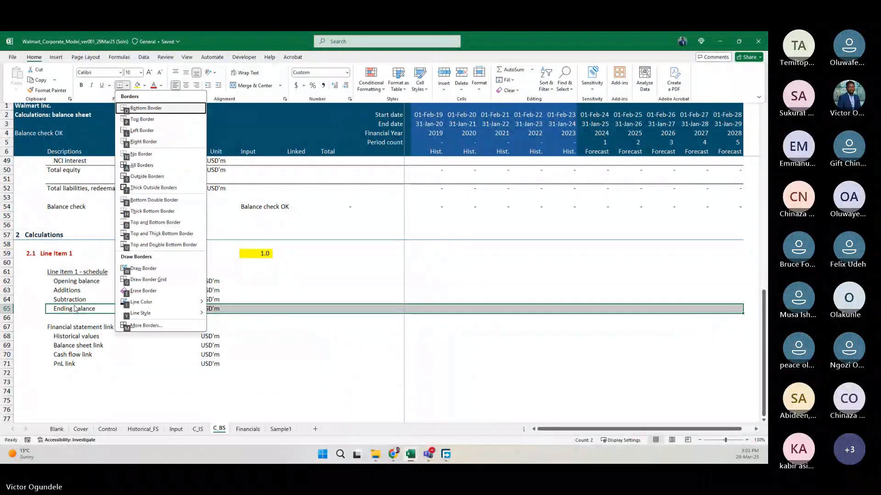
pyautogui.press('Right')
pyautogui.press('Right')
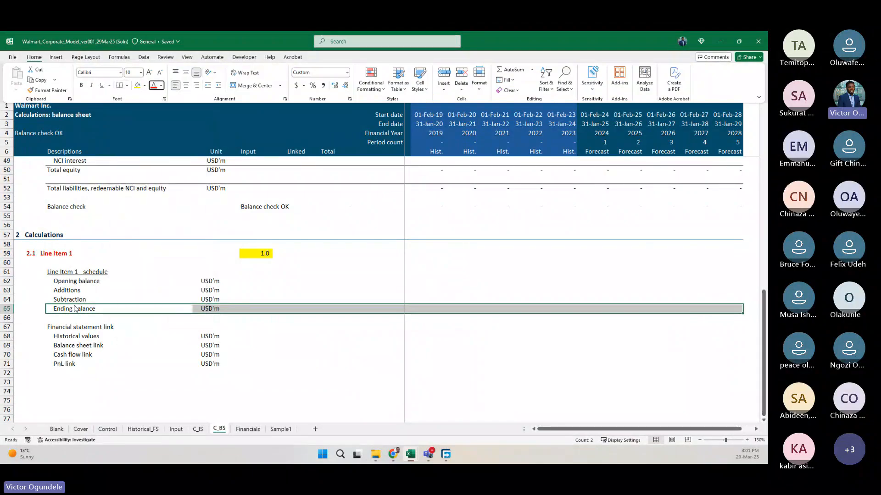
pyautogui.press('Escape')
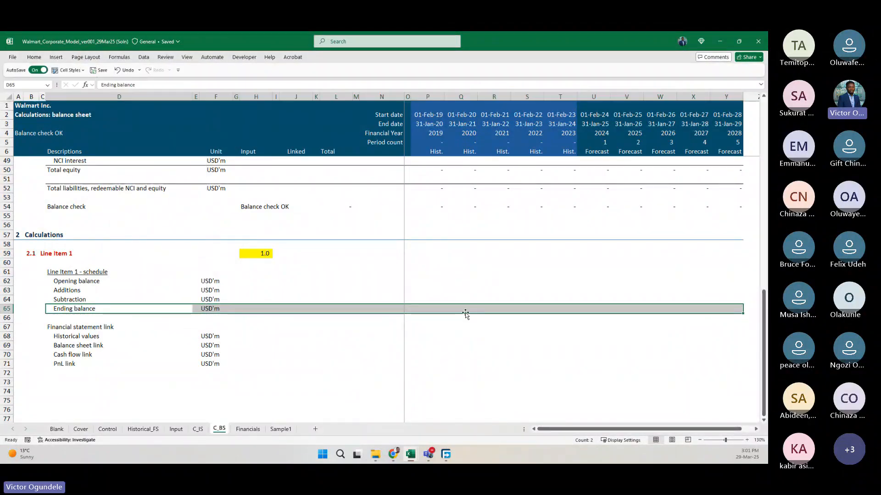
# Enter =O65 as the 2019 Opening balance in cell P62, linking it to the prior column's Ending balance.
pyautogui.click(439, 290)
pyautogui.press('Up')
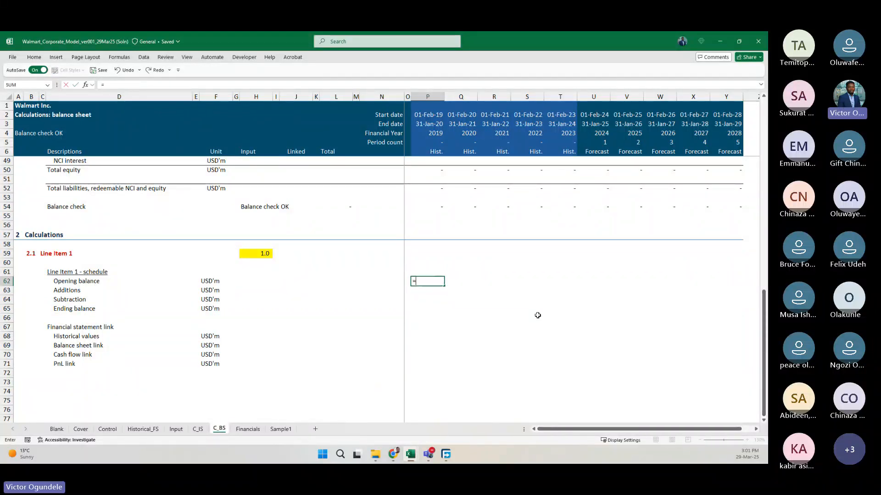
pyautogui.write('=')
pyautogui.press('Down')
pyautogui.press('Down')
pyautogui.press('Down')
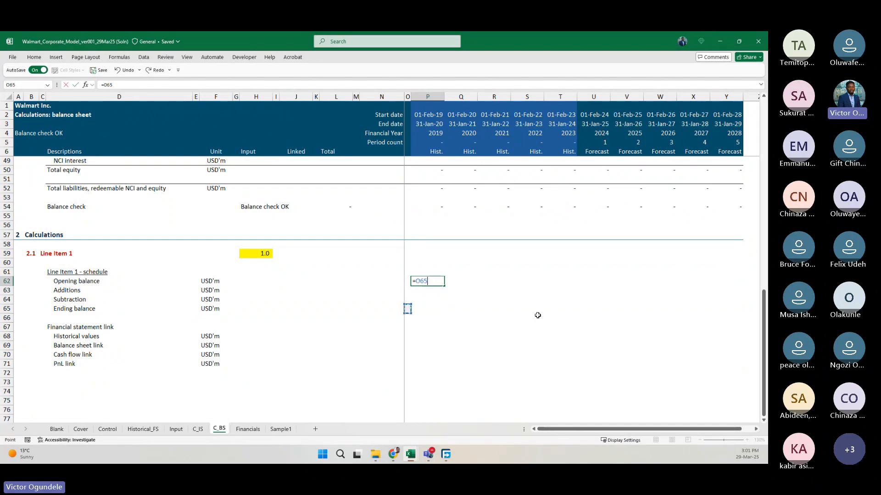
pyautogui.hotkey('ctrl', 'Return')
# Calculate the 2019 Ending balance in cell P65 with =SUM(P62:P64).
pyautogui.press('Down')
pyautogui.press('Down')
pyautogui.press('Down')
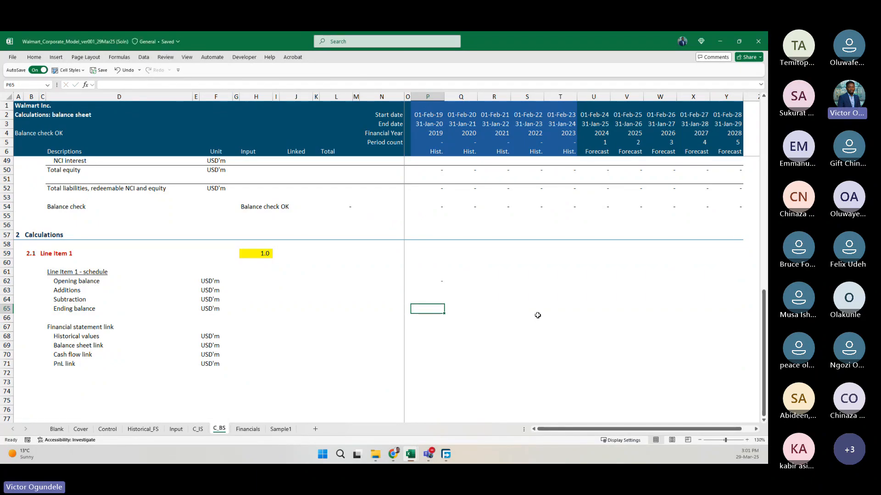
pyautogui.hotkey('alt', '=')
pyautogui.hotkey('ctrl', 'Return')
# Add a top border to the 2019 Ending balance cell P65.
pyautogui.press('Up')
pyautogui.press('Up')
pyautogui.press('Up')
pyautogui.hotkey('ctrl', 'shift', 'Down')
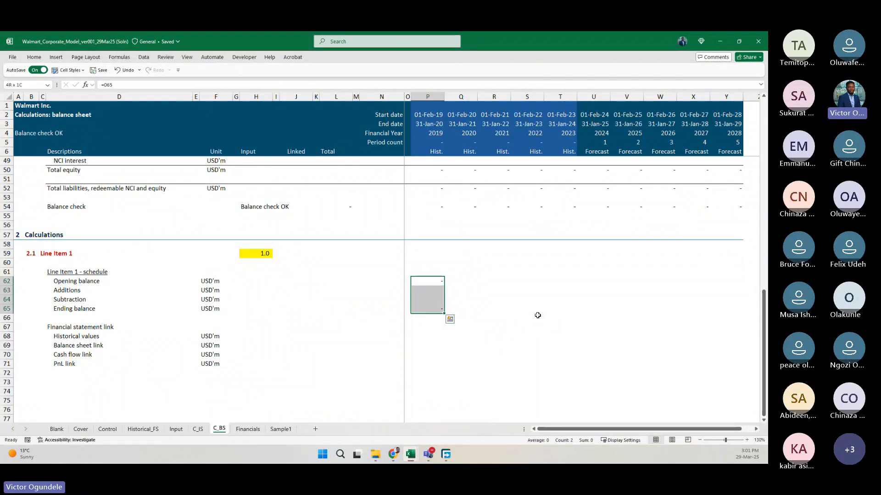
pyautogui.hotkey('ctrl', 'Down')
pyautogui.hotkey('alt', 'h')
pyautogui.press('Escape')
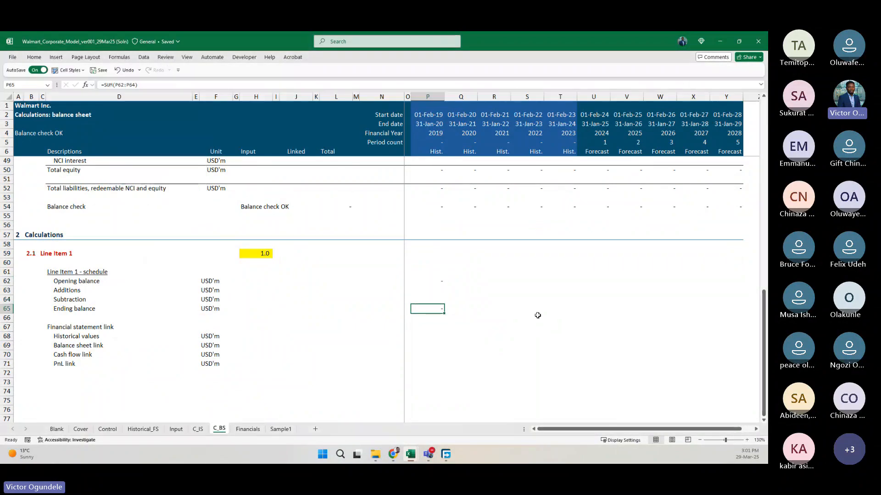
# Fill the schedule's 2019 formulas and border from P62:P65 across to the 2028 column Y.
pyautogui.hotkey('ctrl', 'Up')
pyautogui.hotkey('ctrl', 'shift', 'Down')
pyautogui.hotkey('shift', 'Right')
pyautogui.hotkey('shift', 'Right')
pyautogui.hotkey('shift', 'Right')
pyautogui.hotkey('shift', 'Right')
pyautogui.hotkey('shift', 'Right')
pyautogui.hotkey('shift', 'Right')
pyautogui.hotkey('shift', 'Right')
pyautogui.hotkey('shift', 'Right')
pyautogui.hotkey('shift', 'Right')
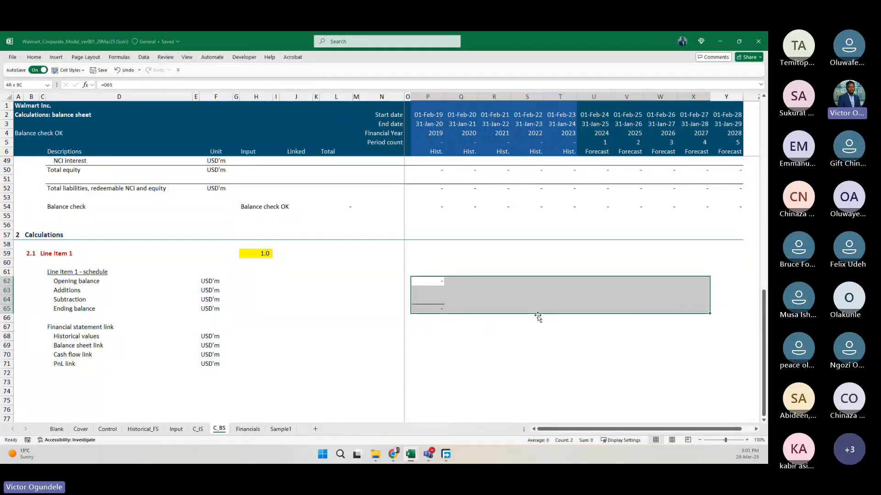
pyautogui.hotkey('ctrl', 'r')
pyautogui.press('Down')
pyautogui.press('Down')
pyautogui.press('Down')
pyautogui.press('Down')
pyautogui.press('Down')
pyautogui.press('Down')
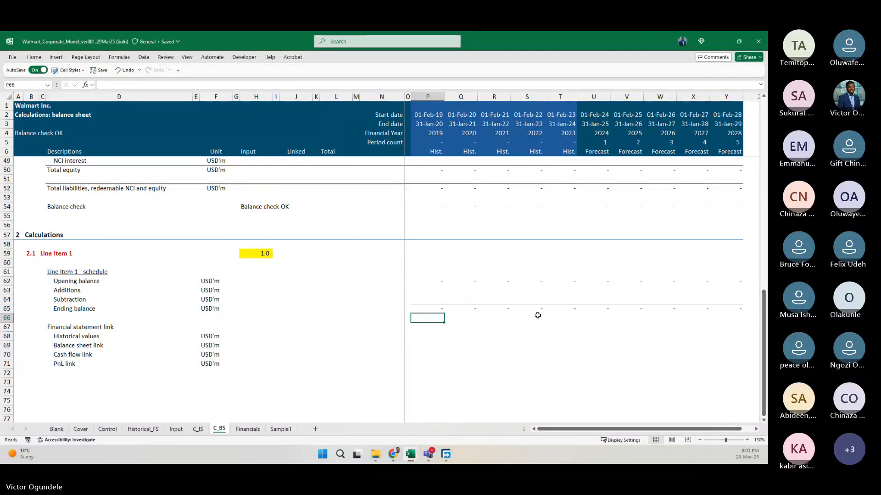
# Inspect the Opening balance formulas in row 62 and their source cells across the historical and forecast years.
pyautogui.hotkey('ctrl', 'Up')
pyautogui.hotkey('ctrl', 'Up')
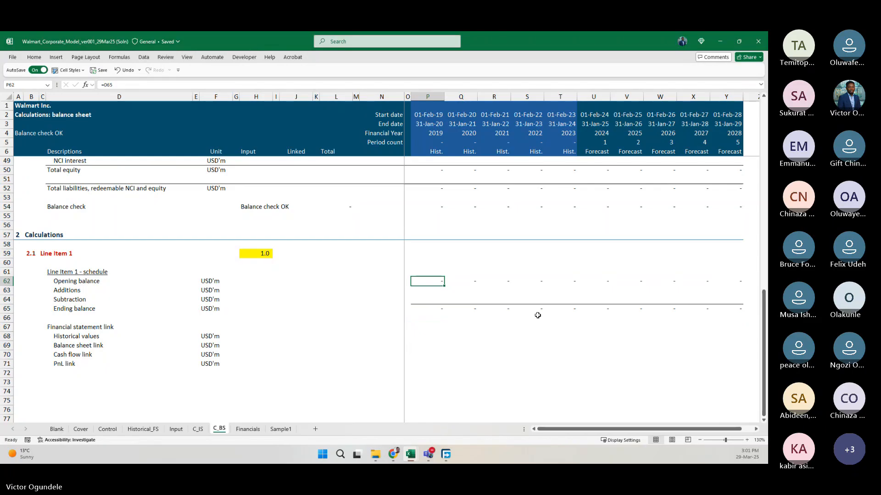
pyautogui.hotkey('ctrl', 'Down')
pyautogui.hotkey('ctrl', 'Up')
pyautogui.press('Right')
pyautogui.press('Right')
pyautogui.press('Right')
pyautogui.press('Right')
pyautogui.press('Right')
pyautogui.press('Right')
pyautogui.press('Right')
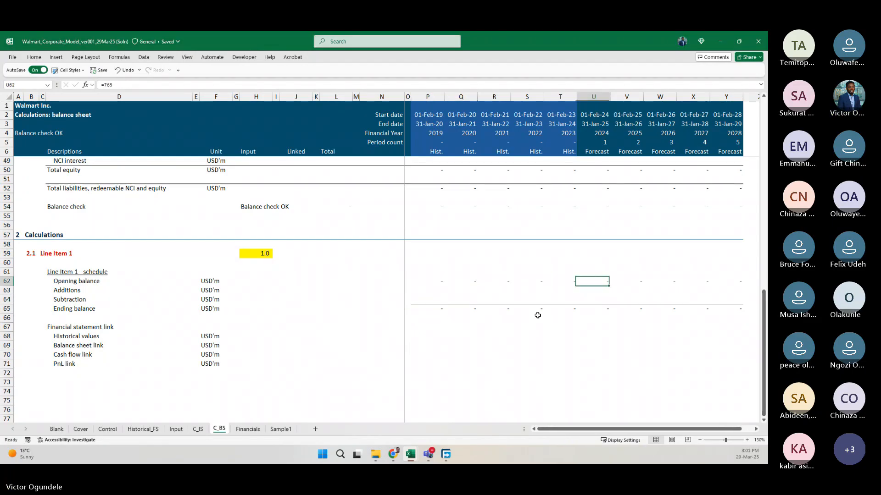
pyautogui.press('Right')
pyautogui.press('Left')
pyautogui.press('Left')
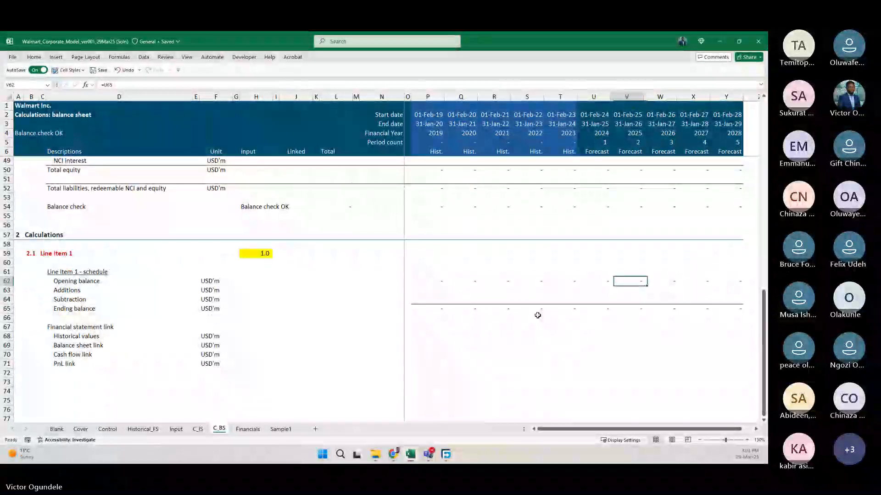
pyautogui.hotkey('ctrl', 'Left')
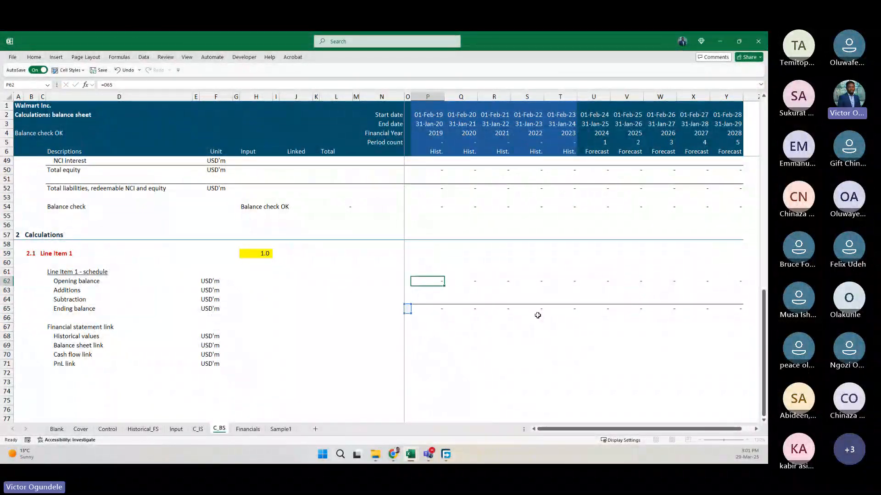
pyautogui.press('Right')
pyautogui.press('Right')
pyautogui.write('=')
pyautogui.press('Down')
pyautogui.press('Down')
pyautogui.press('Down')
pyautogui.press('Left')
pyautogui.press('Tab')
pyautogui.press('F2')
pyautogui.press('Tab')
pyautogui.press('F2')
pyautogui.press('Tab')
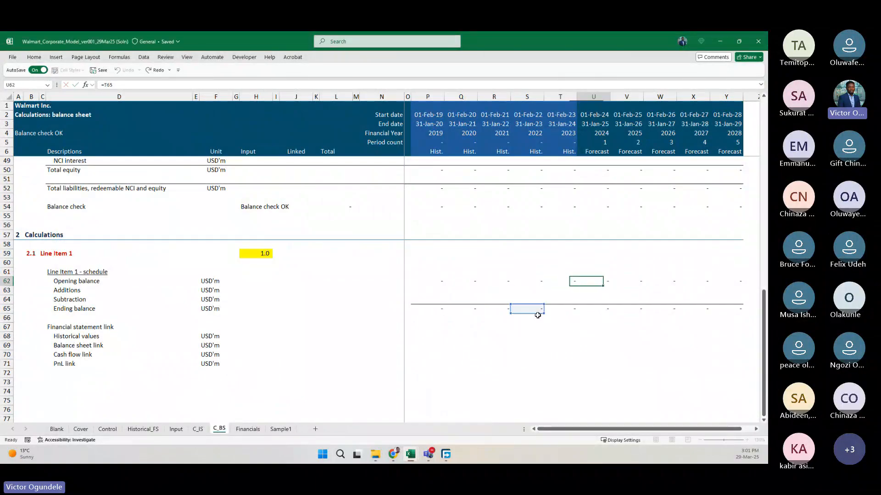
# Inspect the Ending balance formulas in row 65 and view the balance sheet line items on the Control sheet.
pyautogui.press('Down')
pyautogui.press('Down')
pyautogui.press('Down')
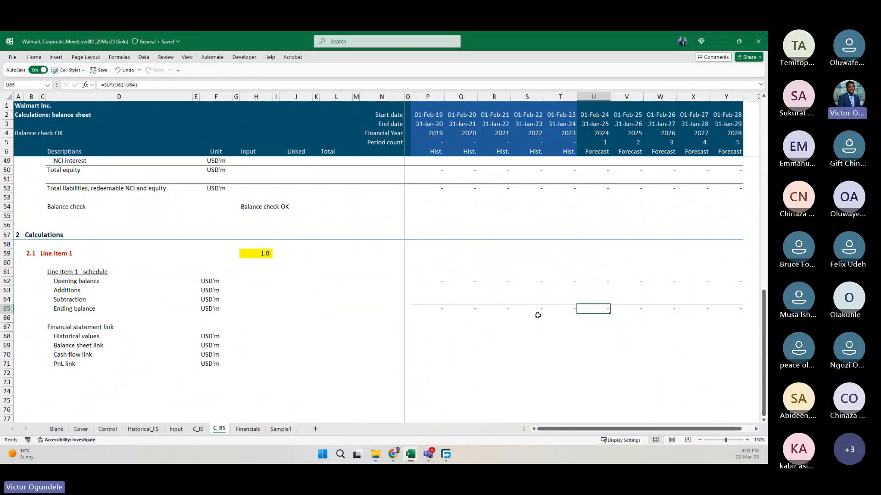
pyautogui.hotkey('shift', 'space')
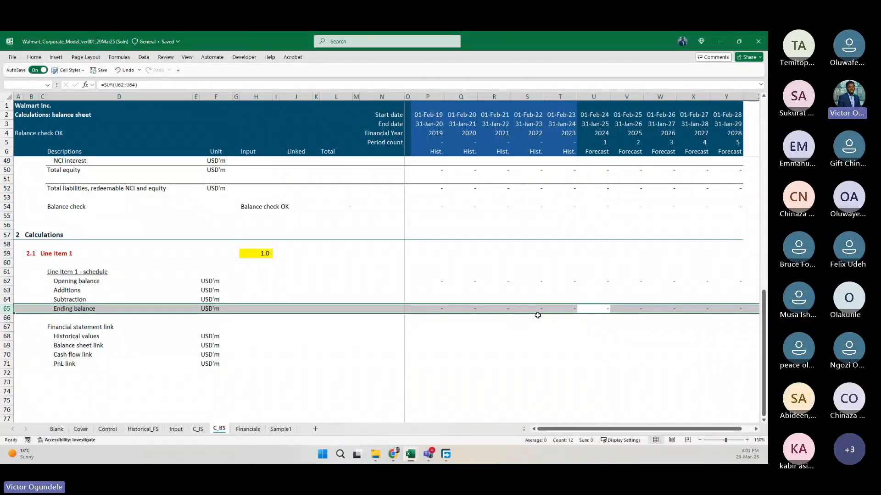
pyautogui.press('Left')
pyautogui.press('Left')
pyautogui.press('Left')
pyautogui.press('Left')
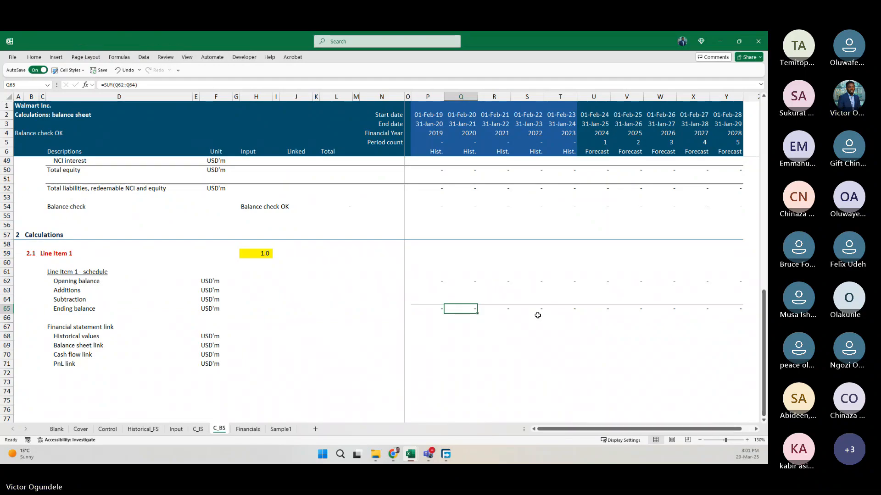
pyautogui.scroll(-1, 537, 316)
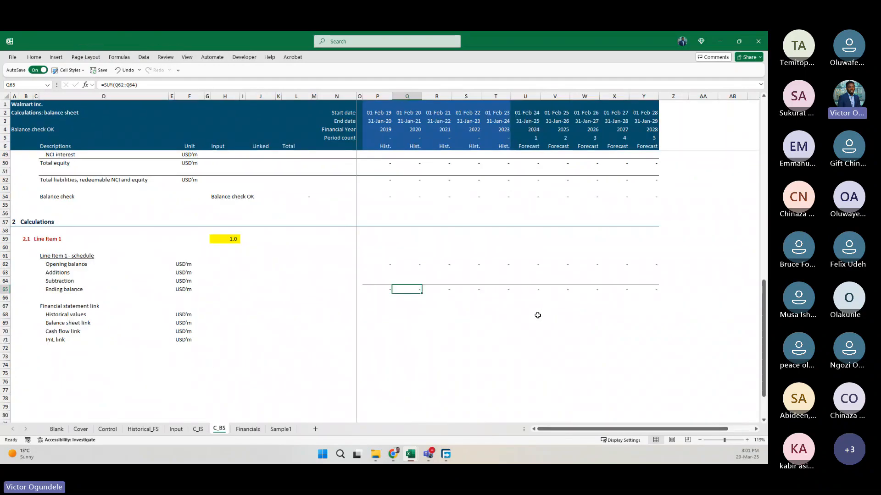
pyautogui.click(108, 430)
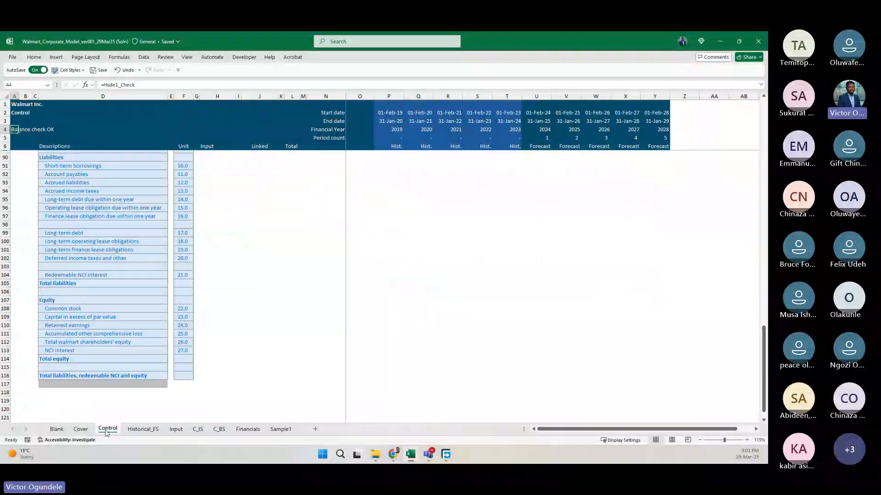
pyautogui.click(216, 433)
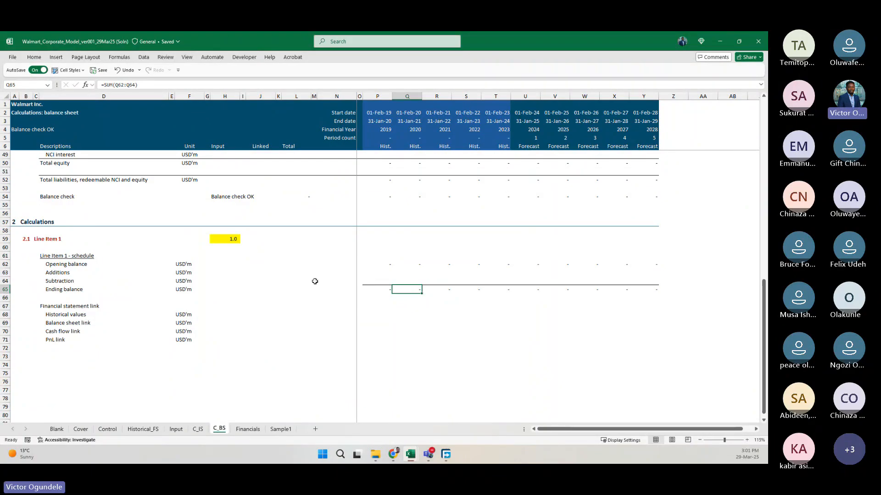
# Try to insert a blank row between Historical values and Balance sheet link in the C_BS schedule.
pyautogui.scroll(1, 315, 281)
pyautogui.press('Left')
pyautogui.press('Left')
pyautogui.press('Down')
pyautogui.press('Down')
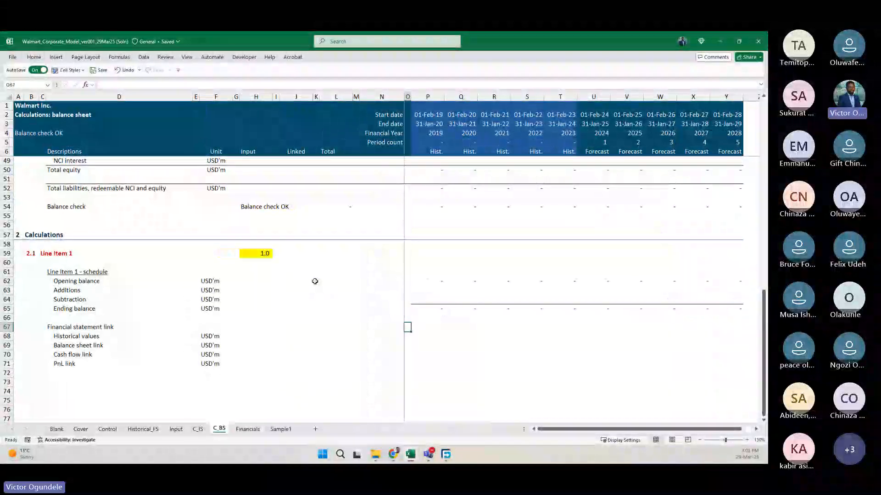
pyautogui.press('Down')
pyautogui.press('Down')
pyautogui.hotkey('shift', 'space')
pyautogui.hotkey('ctrl', 'shift', '=')
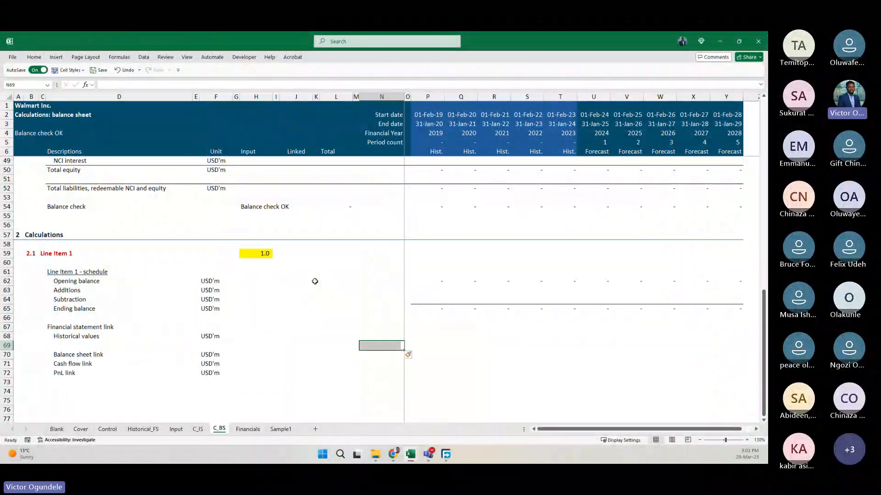
pyautogui.press('Right')
pyautogui.press('Up')
pyautogui.hotkey('ctrl', 'z')
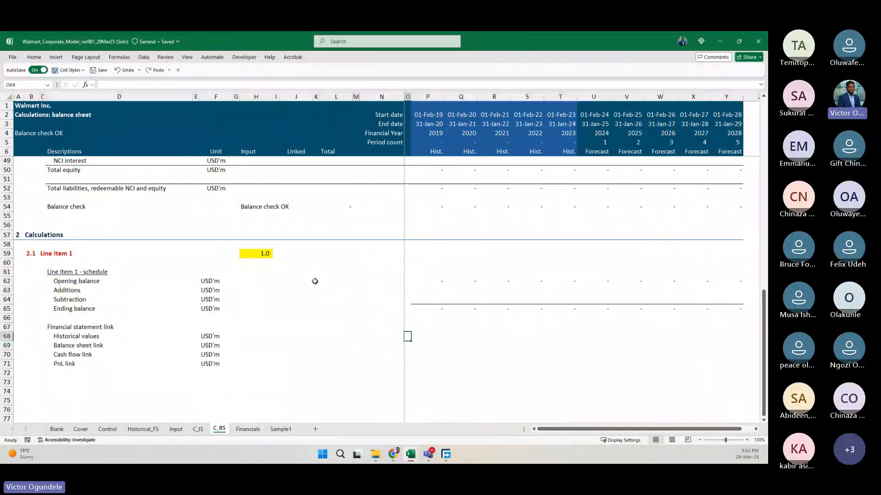
pyautogui.press('Up')
pyautogui.press('Up')
pyautogui.press('Up')
pyautogui.press('Up')
pyautogui.press('Up')
pyautogui.press('Right')
pyautogui.press('Right')
pyautogui.press('Left')
pyautogui.press('Left')
pyautogui.press('Left')
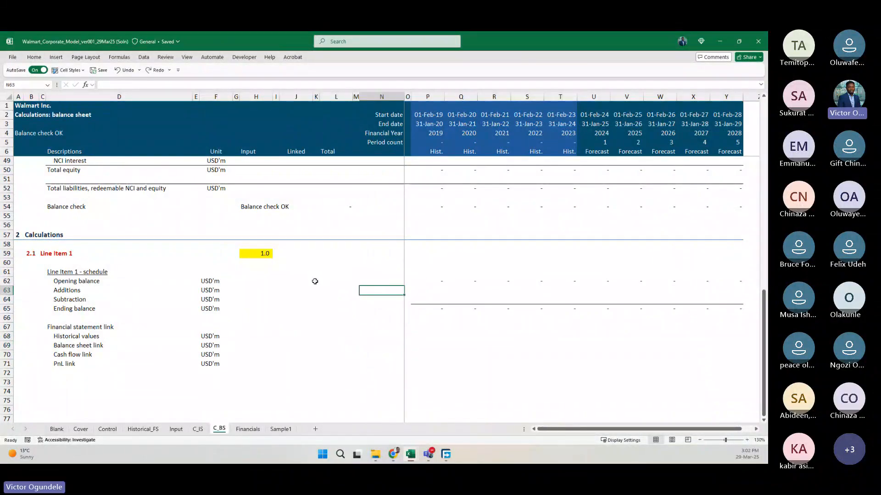
# Prefix the Additions label in D63 with (+) and the Subtraction label in D64 with (-).
pyautogui.press('Left')
pyautogui.press('Left')
pyautogui.press('Left')
pyautogui.press('Left')
pyautogui.press('Left')
pyautogui.press('Left')
pyautogui.press('Left')
pyautogui.press('Left')
pyautogui.press('Left')
pyautogui.press('Left')
pyautogui.press('Left')
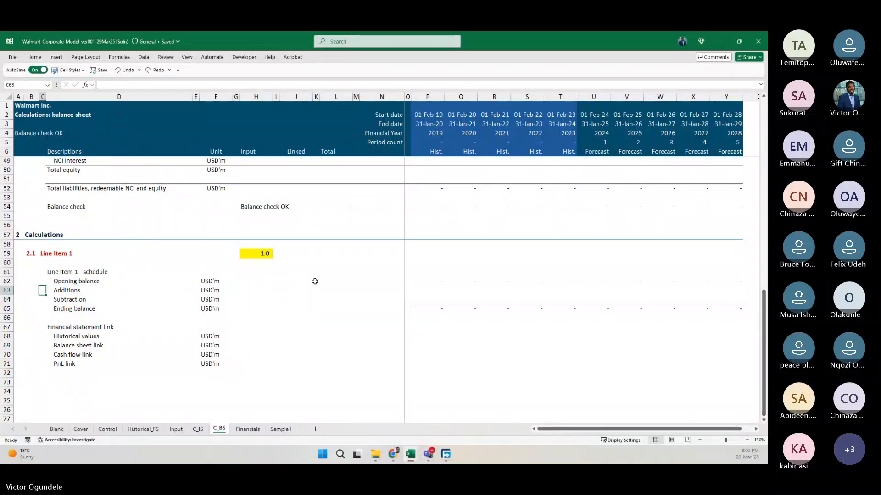
pyautogui.press('Right')
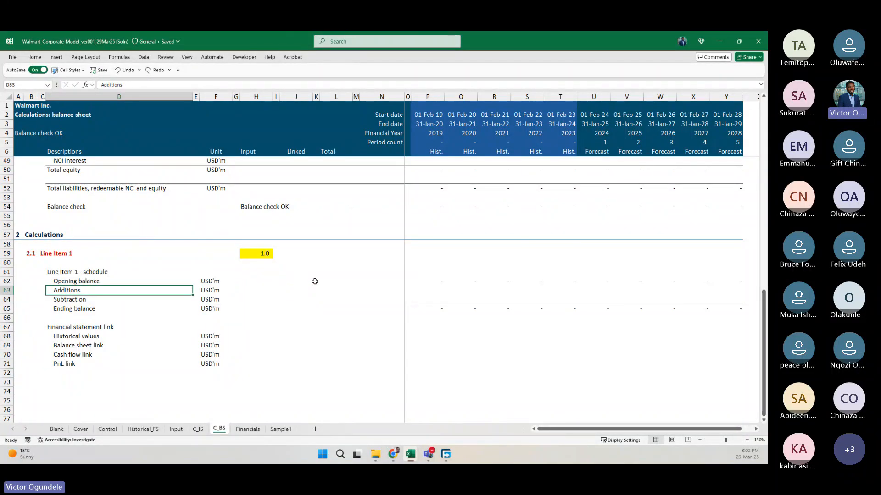
pyautogui.press('F2')
pyautogui.press('Home')
pyautogui.write('(+')
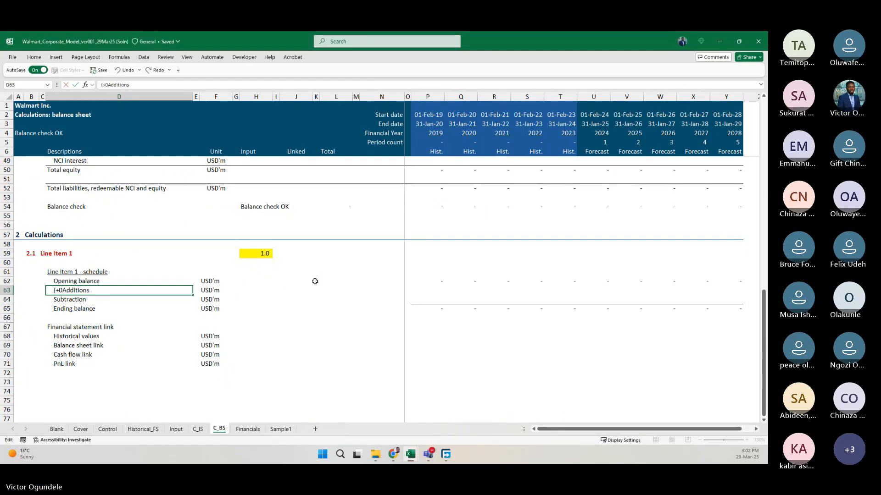
pyautogui.write(')')
pyautogui.press('Return')
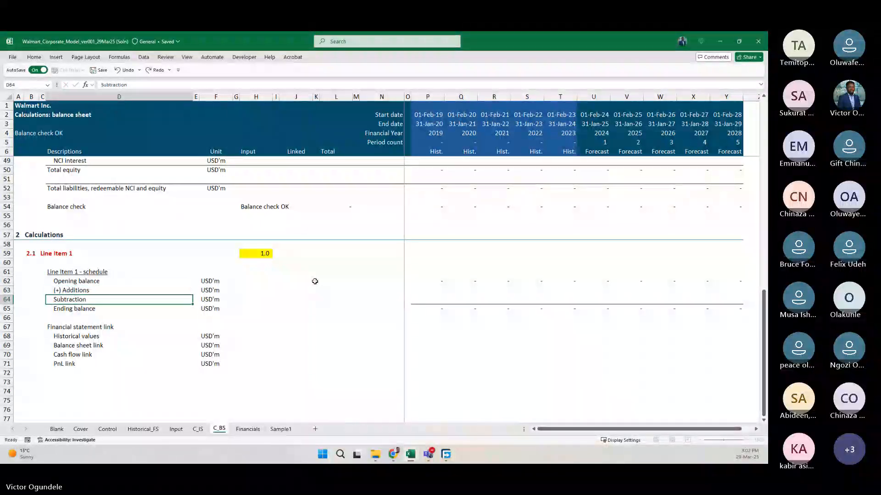
pyautogui.press('Home')
pyautogui.write('(-)')
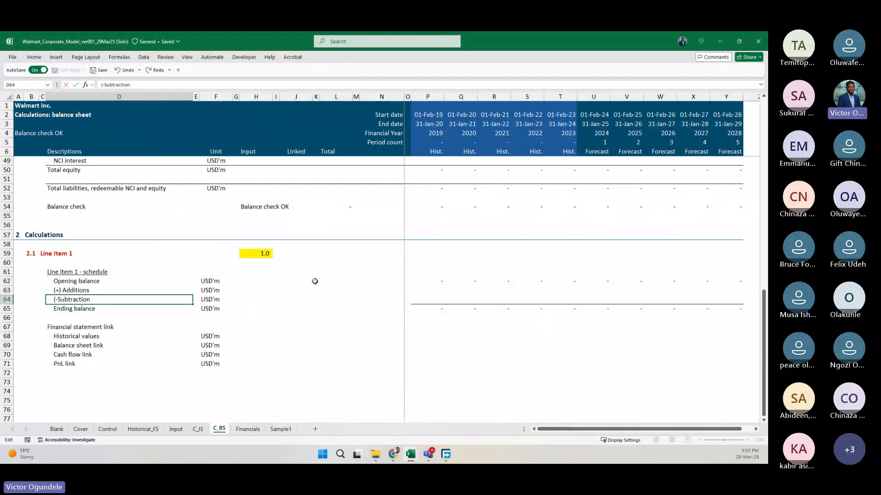
pyautogui.press('Return')
pyautogui.press('Return')
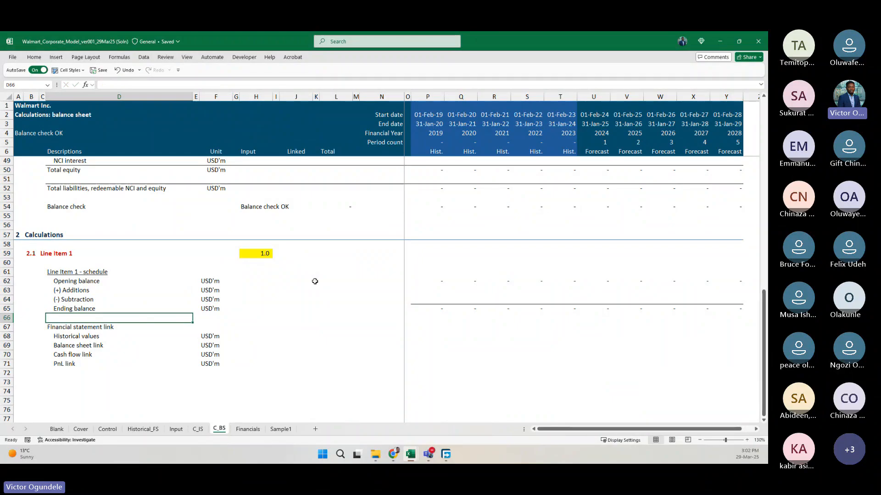
pyautogui.keyDown('ctrl'); pyautogui.scroll(1, 315, 281); pyautogui.keyUp('ctrl')
pyautogui.hotkey('ctrl', 'pageup')
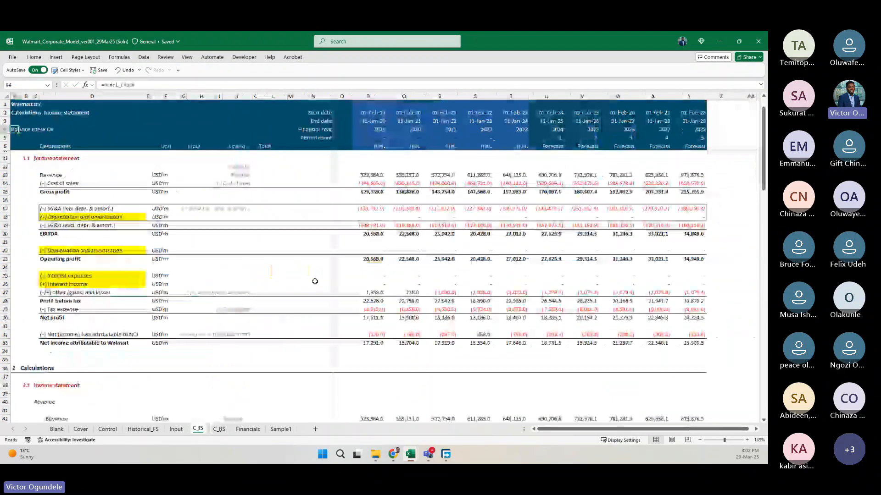
pyautogui.hotkey('ctrl', 'pagedown')
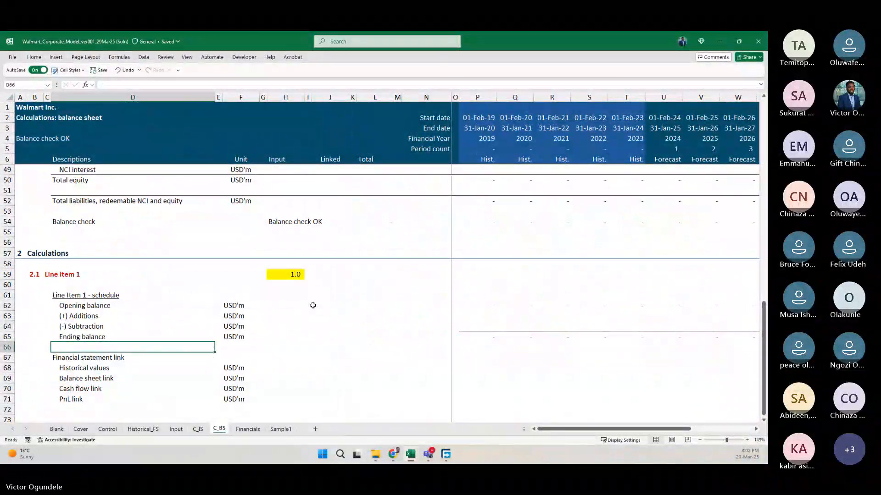
pyautogui.scroll(-1, 313, 305)
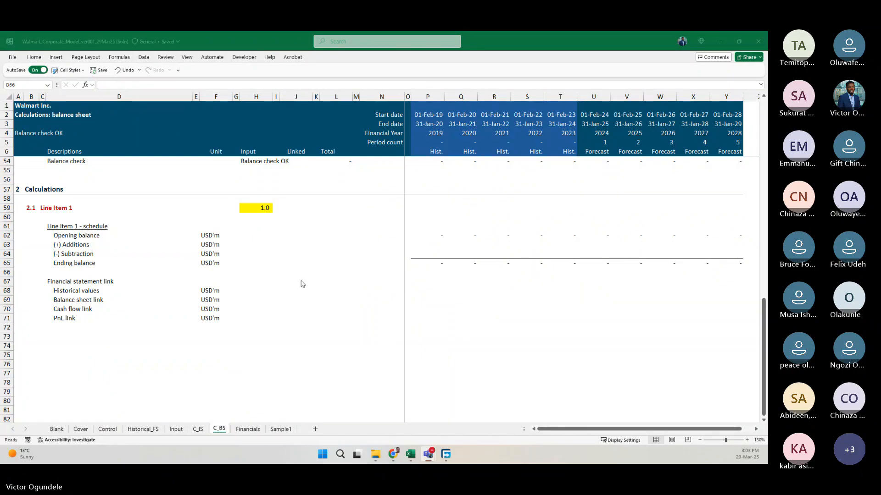
pyautogui.click(280, 285)
pyautogui.press('Up')
pyautogui.press('Up')
pyautogui.press('Up')
pyautogui.press('Up')
pyautogui.press('Up')
pyautogui.press('Up')
pyautogui.press('Up')
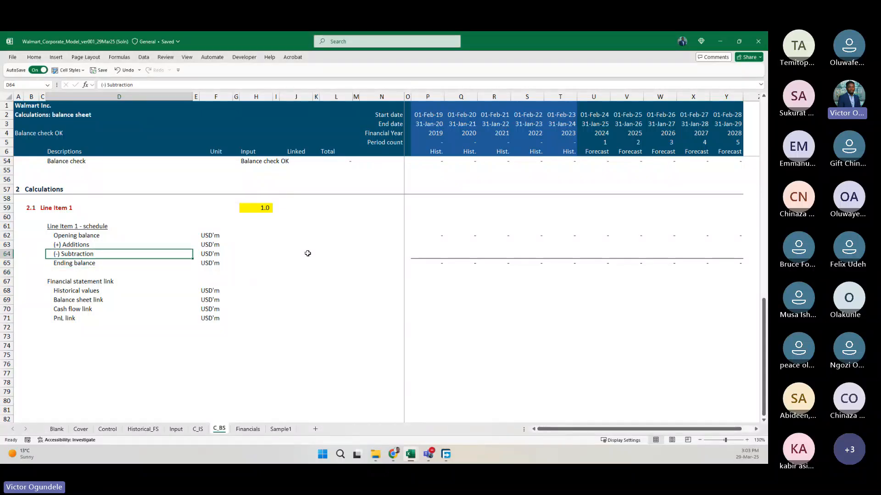
pyautogui.press('Left')
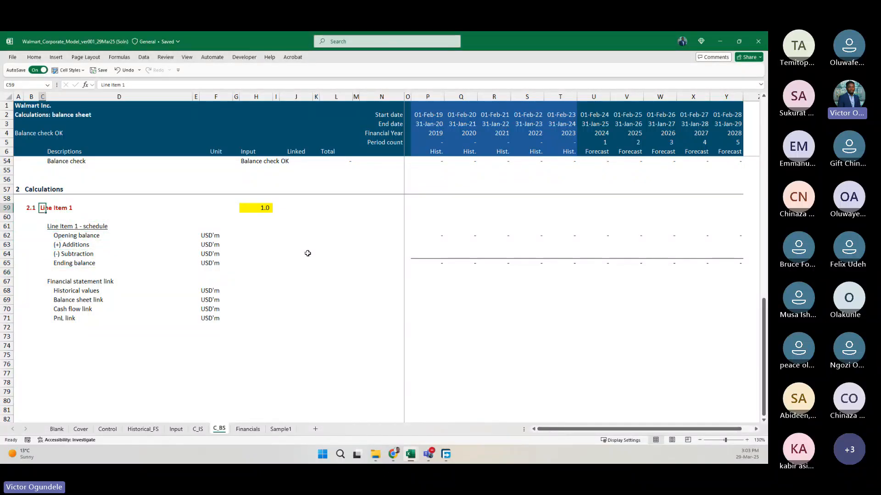
pyautogui.keyDown('ctrl'); pyautogui.scroll(-1, 307, 253); pyautogui.keyUp('ctrl')
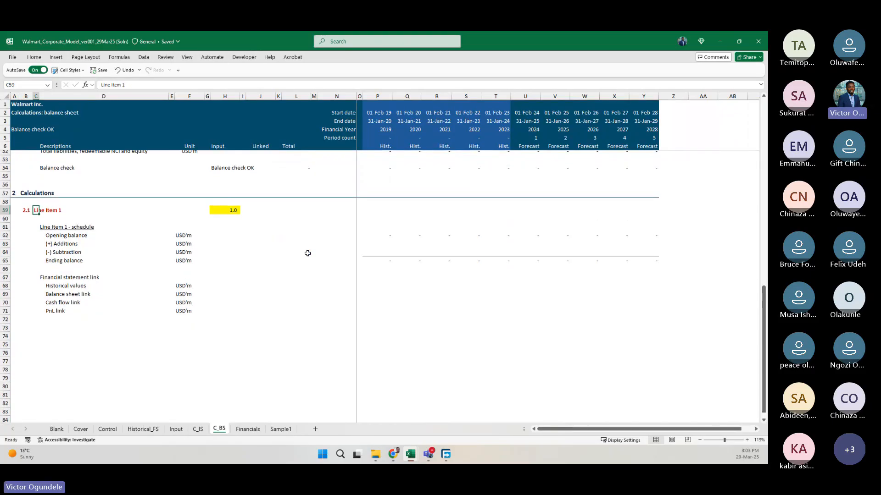
pyautogui.keyDown('ctrl'); pyautogui.scroll(4, 307, 253); pyautogui.keyUp('ctrl')
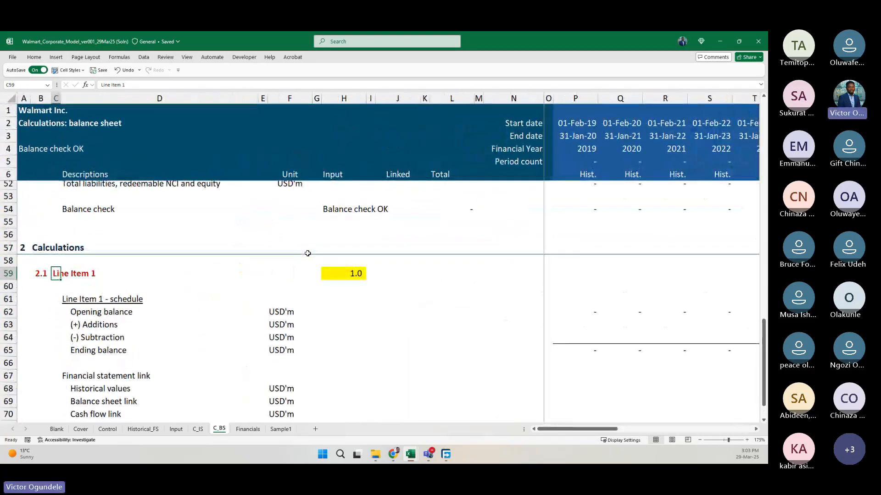
pyautogui.scroll(-1, 308, 253)
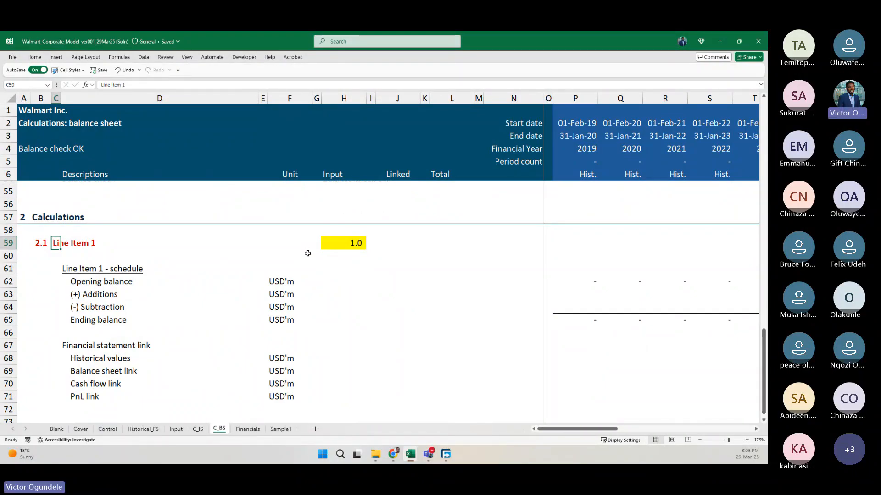
pyautogui.write('=loo')
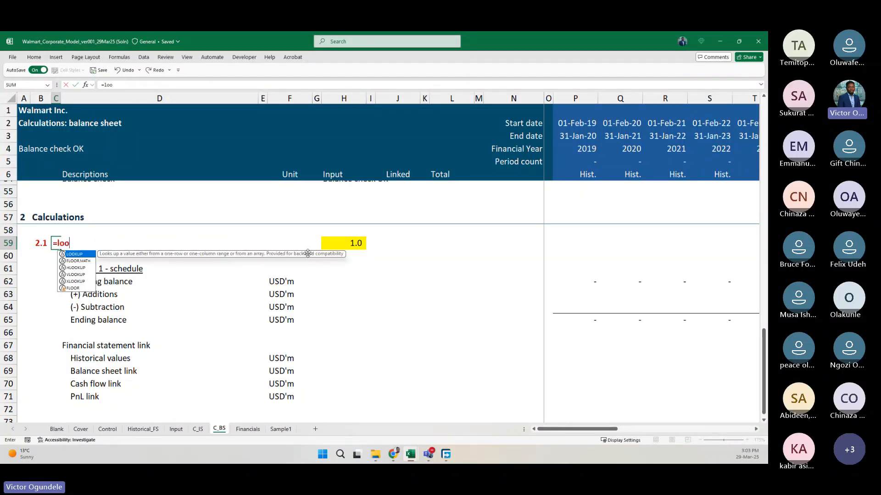
pyautogui.press('Tab')
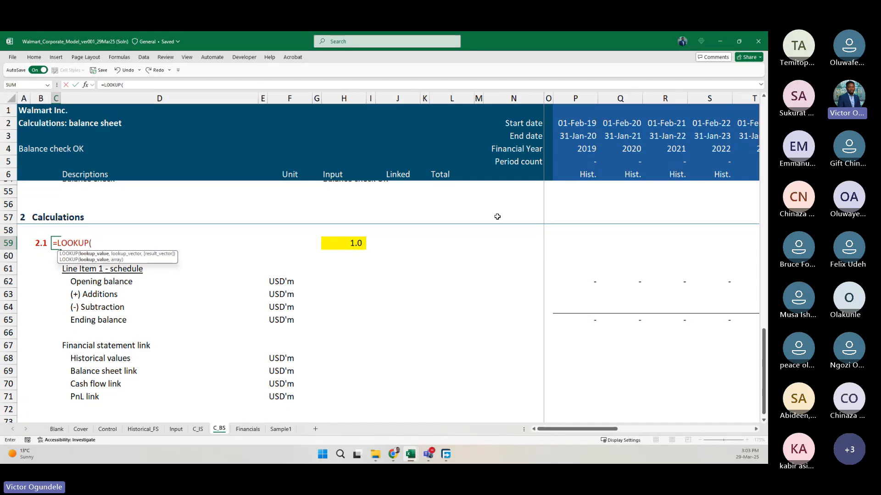
pyautogui.click(347, 245)
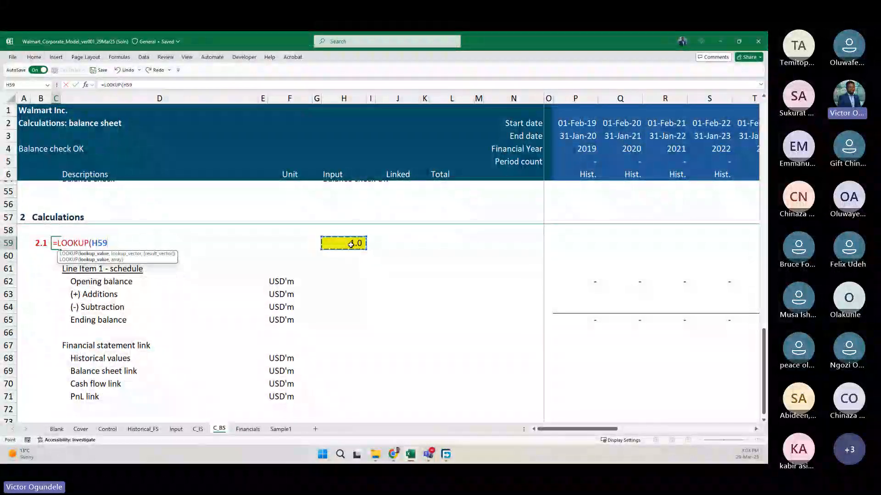
pyautogui.press('Escape')
# Inspect the line-item number entered in the yellow input cell H59.
pyautogui.click(347, 245)
pyautogui.press('F2')
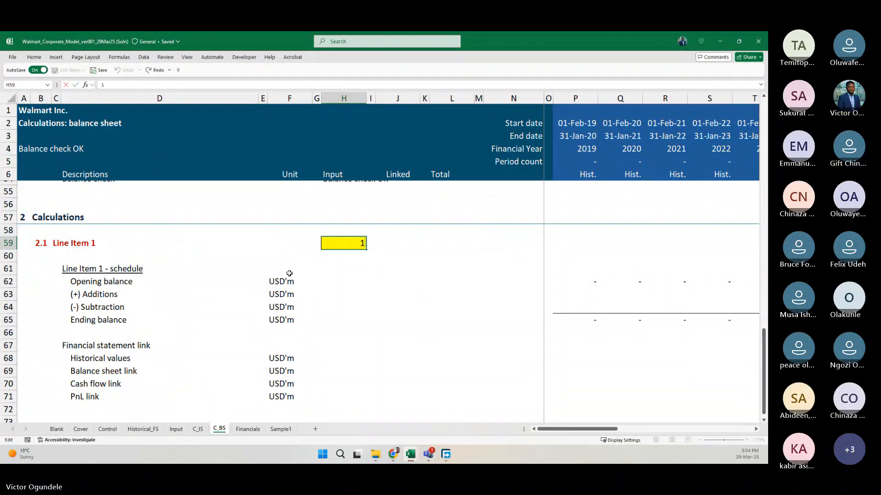
pyautogui.hotkey('ctrl', 'Return')
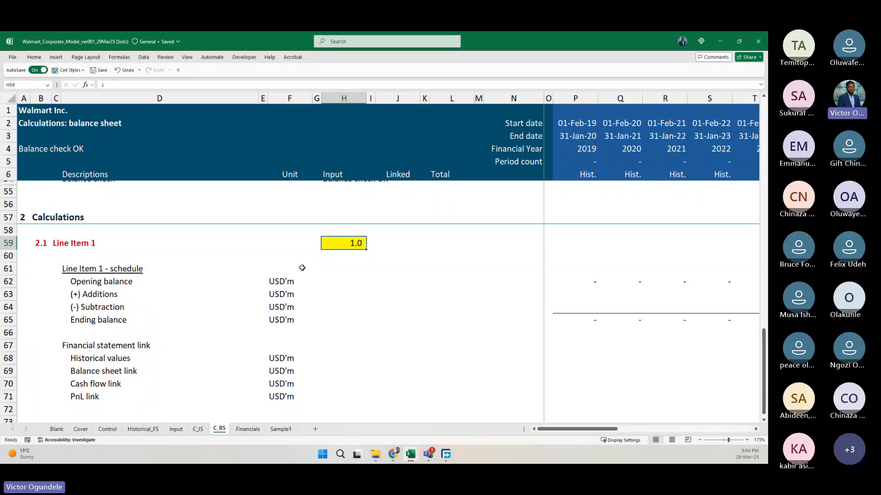
pyautogui.click(68, 242)
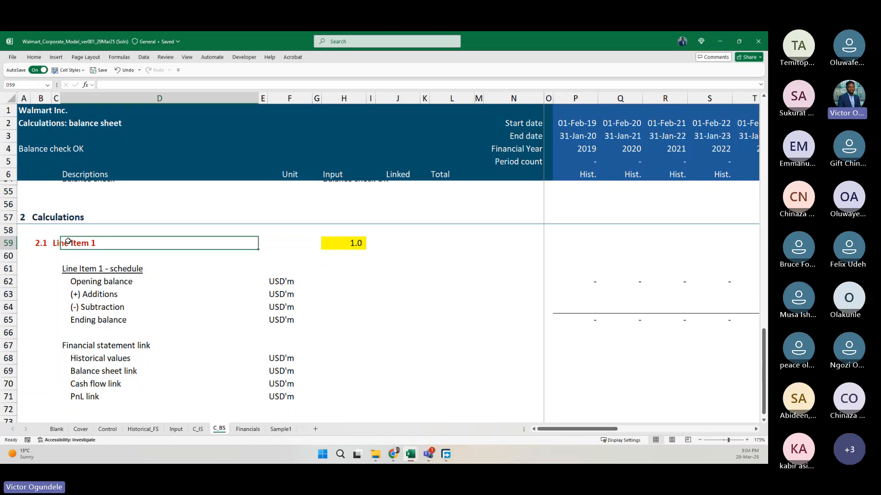
pyautogui.press('Left')
pyautogui.write('=loo')
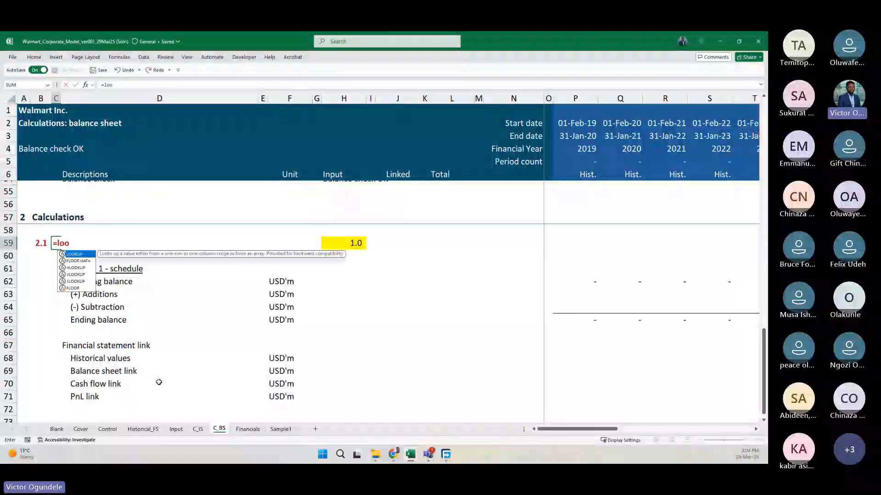
pyautogui.press('Tab')
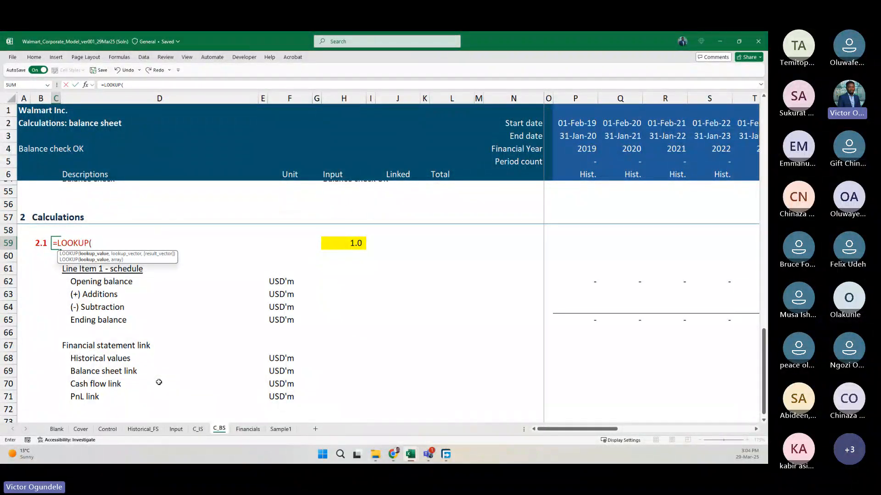
pyautogui.click(338, 244)
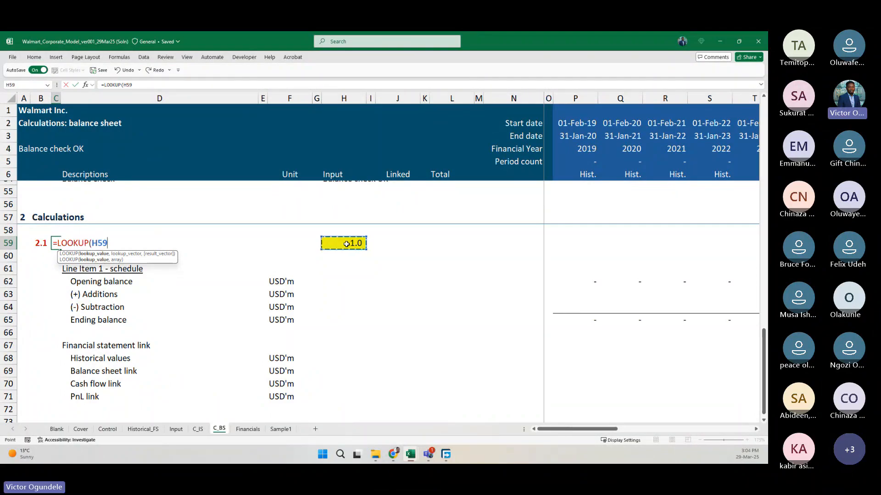
pyautogui.write(',')
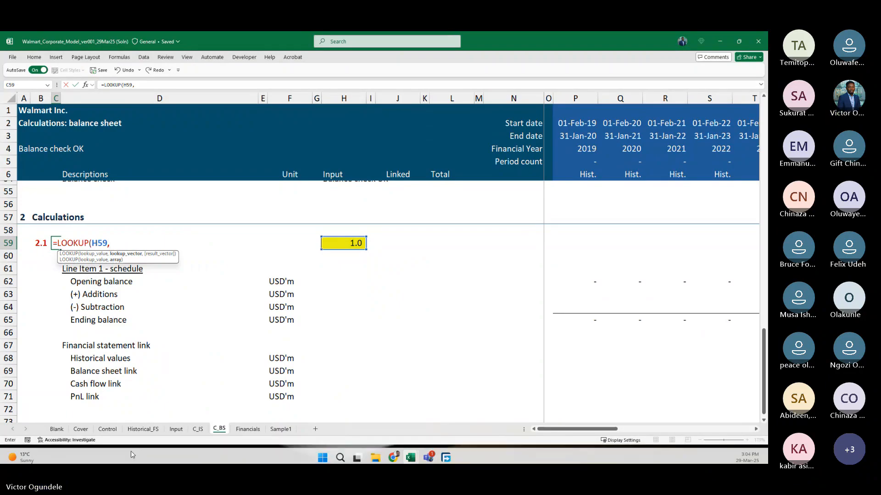
pyautogui.click(107, 429)
pyautogui.scroll(4, 120, 276)
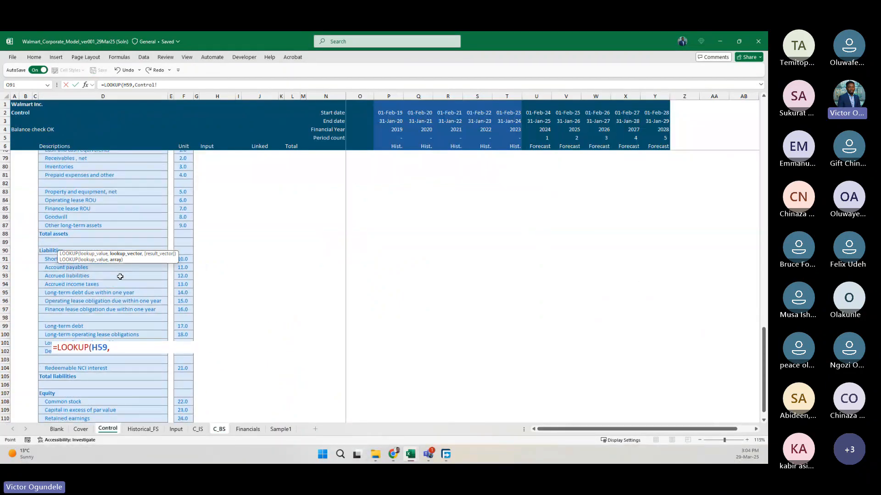
pyautogui.scroll(-1, 120, 276)
pyautogui.moveTo(83, 197); pyautogui.dragTo(91, 417)
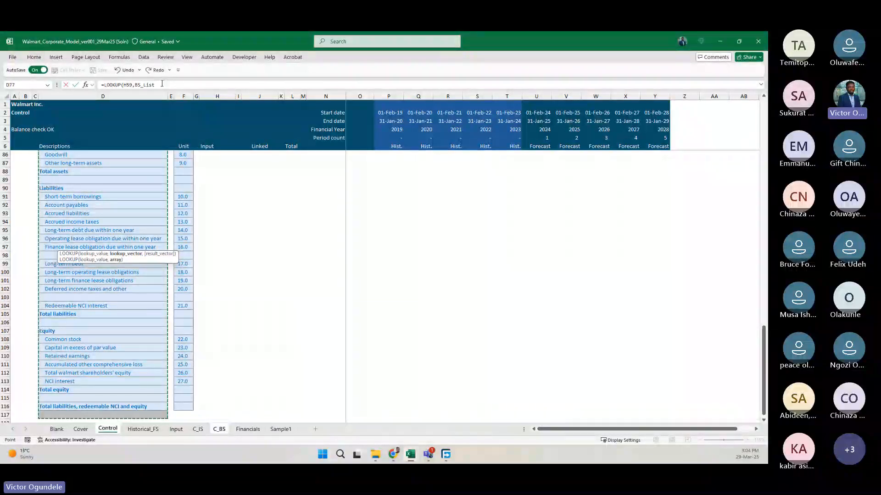
pyautogui.scroll(12, 174, 184)
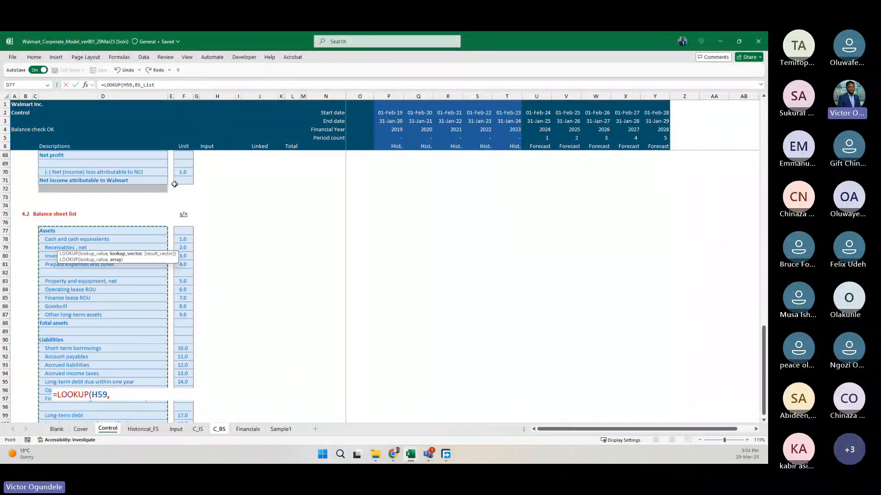
pyautogui.press('Escape')
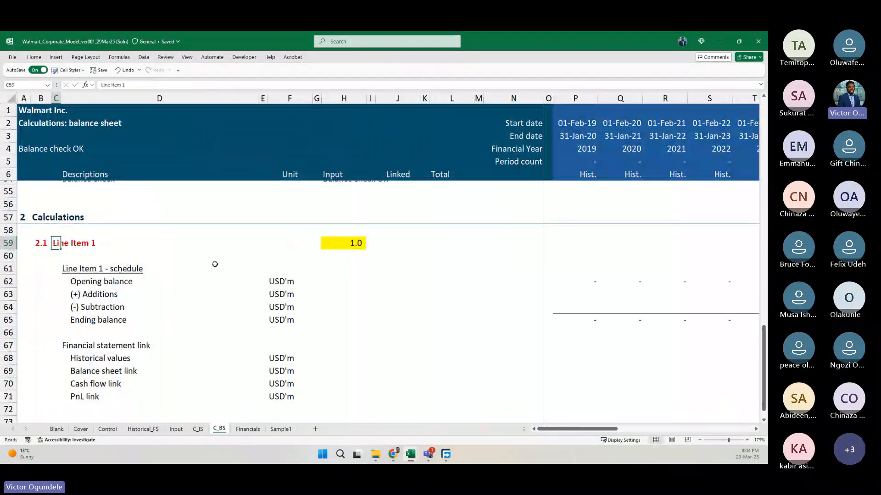
# Make the title in C59 a LOOKUP of H59 in Control!$F$77:$F$117 that returns the matching name from BS_List.
pyautogui.keyDown('ctrl'); pyautogui.scroll(2, 215, 264); pyautogui.keyUp('ctrl')
pyautogui.write('=lookup(')
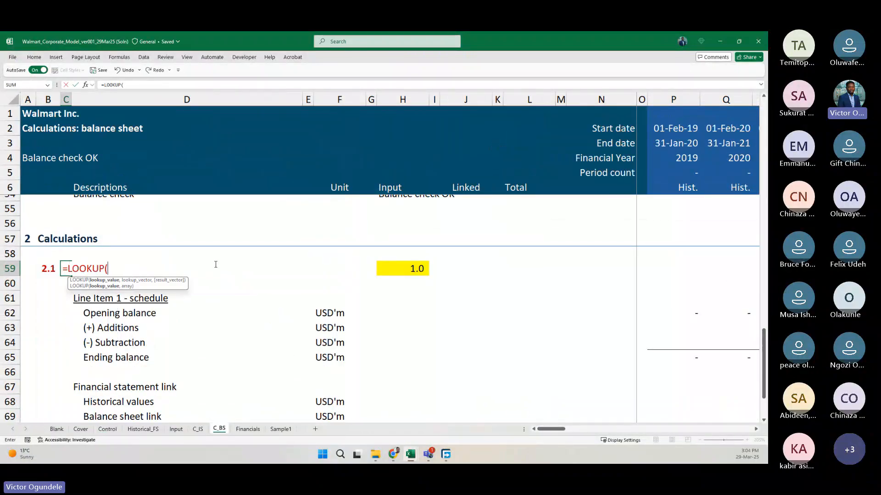
pyautogui.press('Right')
pyautogui.press('Right')
pyautogui.press('Right')
pyautogui.press('Right')
pyautogui.press('Right')
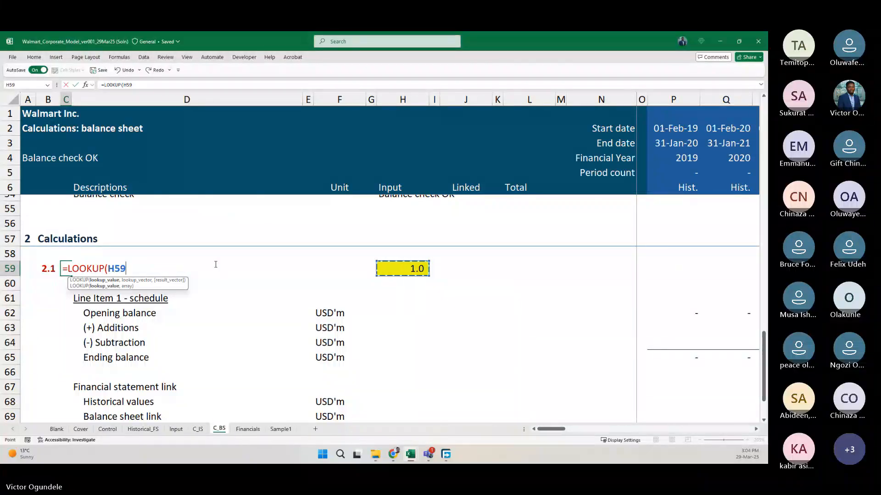
pyautogui.write(',')
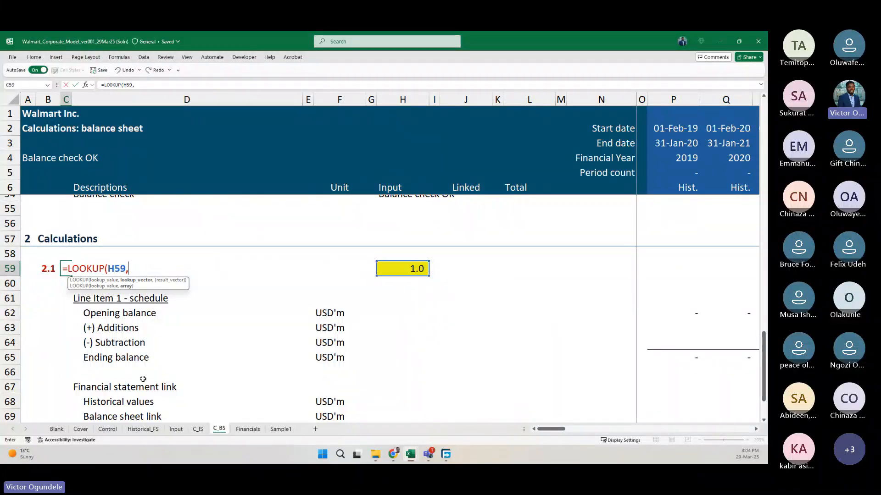
pyautogui.click(107, 429)
pyautogui.moveTo(182, 179); pyautogui.dragTo(183, 389)
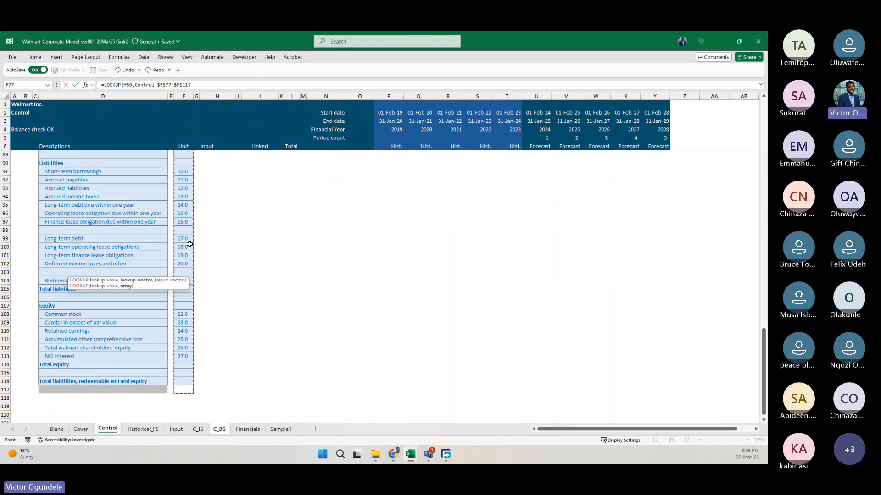
pyautogui.write(',')
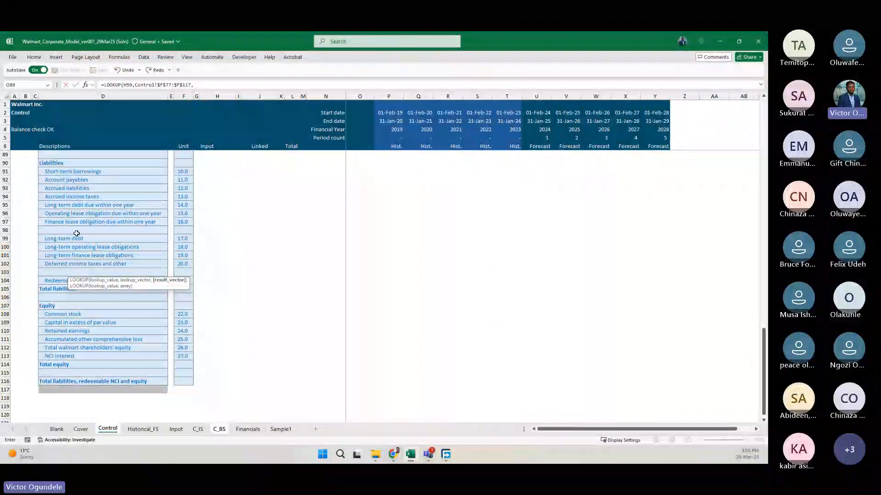
pyautogui.scroll(5, 61, 221)
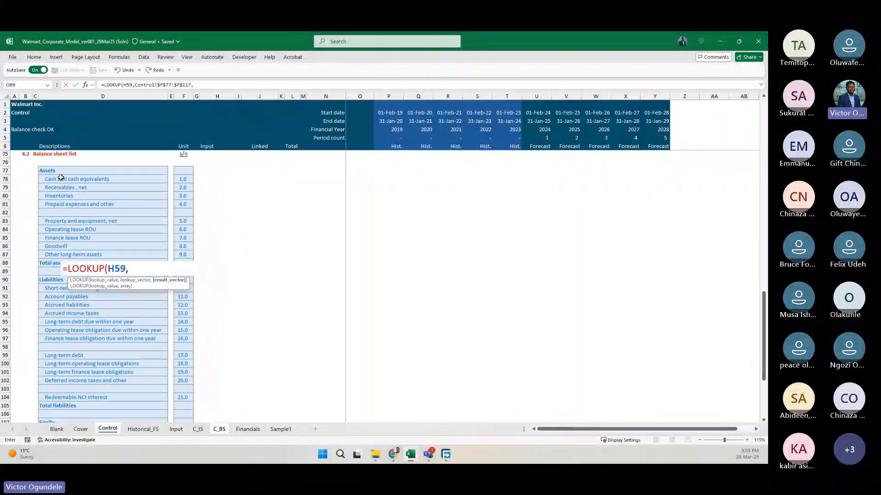
pyautogui.click(61, 169)
pyautogui.moveTo(61, 168); pyautogui.dragTo(77, 407)
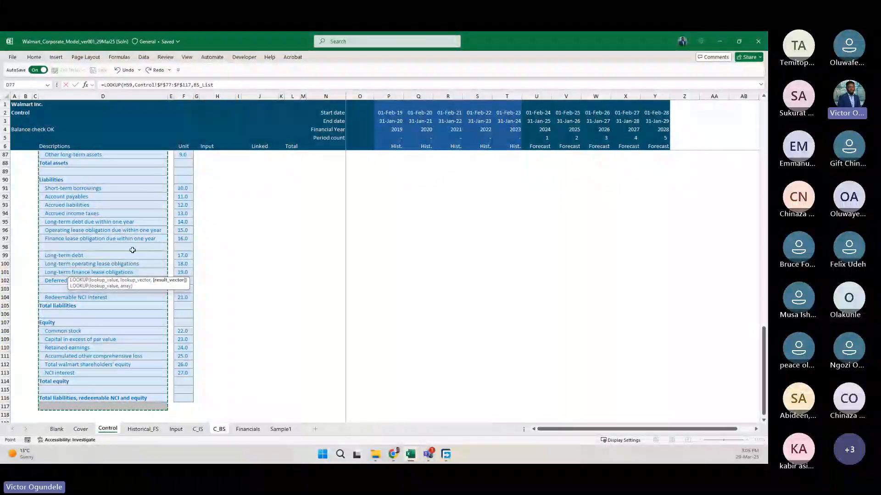
pyautogui.press('Escape')
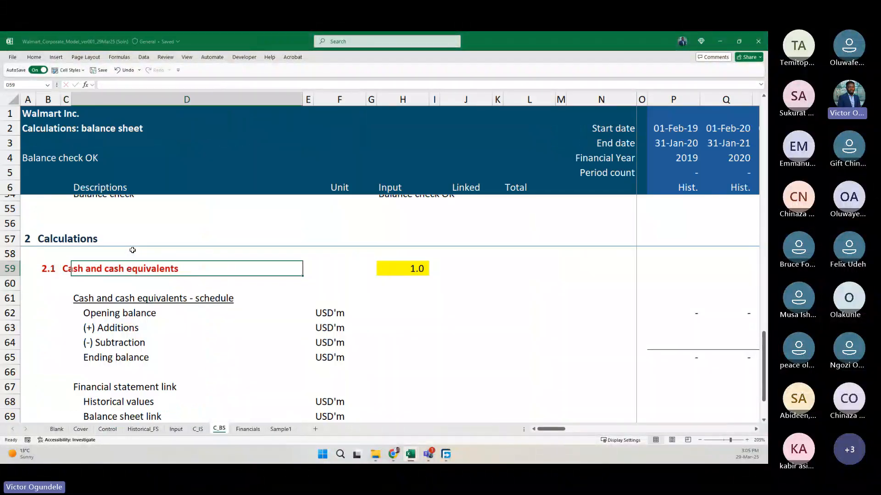
# Test the title lookup by entering line-item numbers 2 to 6 in H59, and set it back to 1.
pyautogui.press('Down')
pyautogui.scroll(-3, 133, 250)
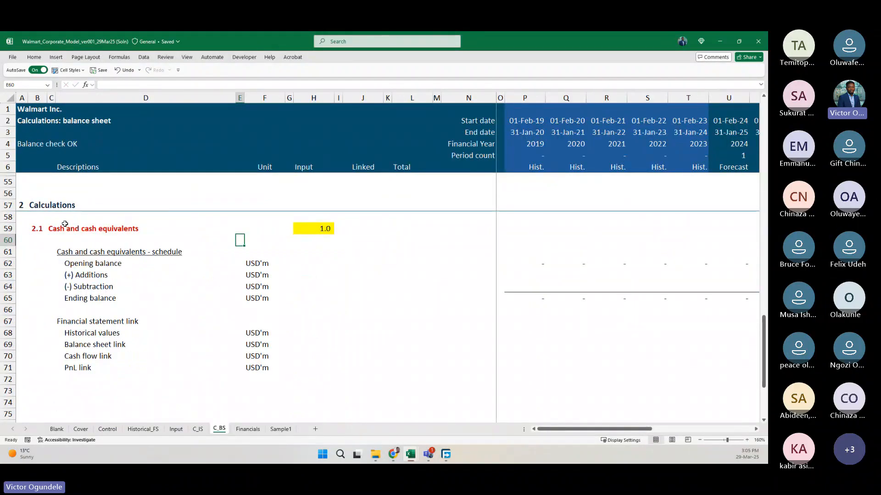
pyautogui.click(65, 225)
pyautogui.click(326, 227)
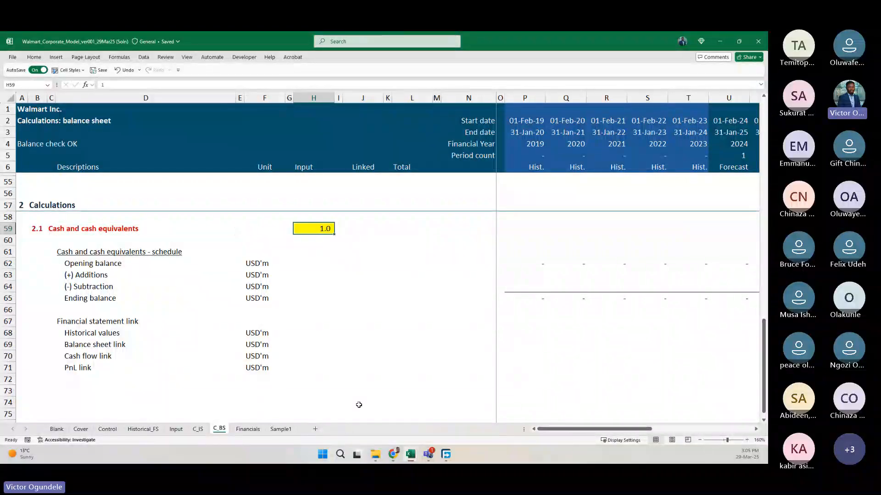
pyautogui.write('2')
pyautogui.hotkey('ctrl', 'Return')
pyautogui.write('3')
pyautogui.hotkey('ctrl', 'Return')
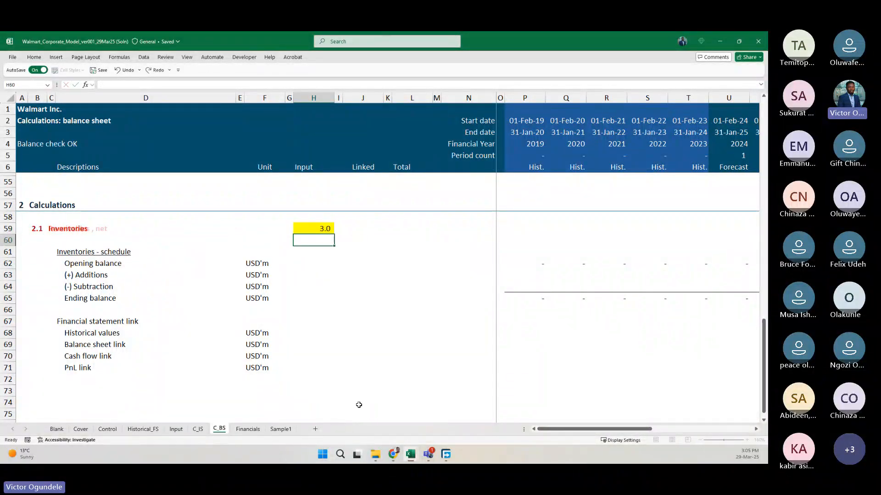
pyautogui.write('4')
pyautogui.hotkey('ctrl', 'Return')
pyautogui.write('5')
pyautogui.hotkey('ctrl', 'Return')
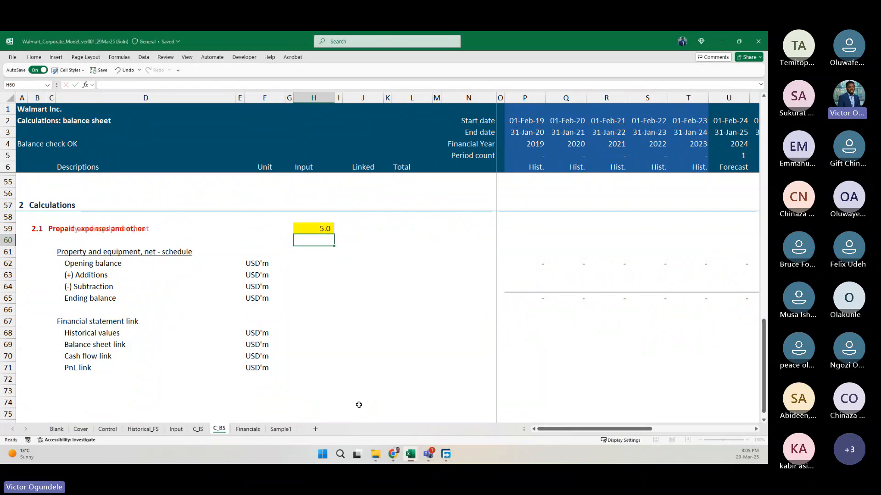
pyautogui.write('6')
pyautogui.hotkey('ctrl', 'Return')
pyautogui.write('1')
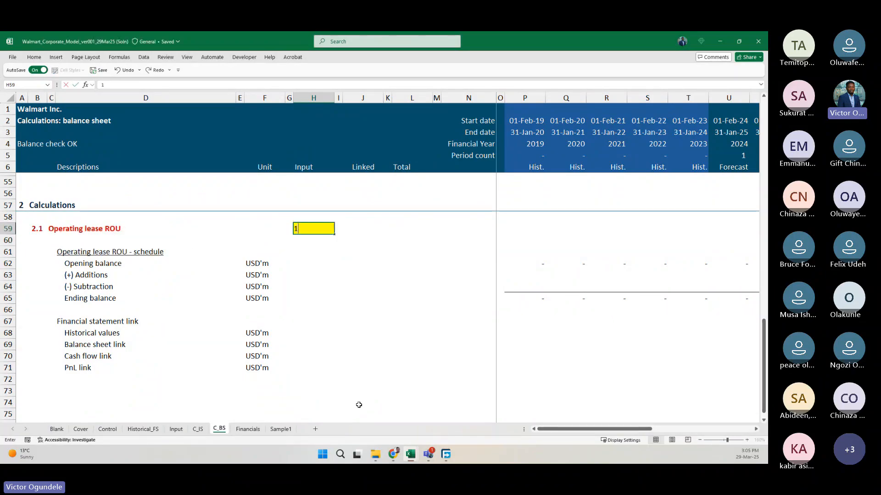
pyautogui.press('Return')
pyautogui.press('Left')
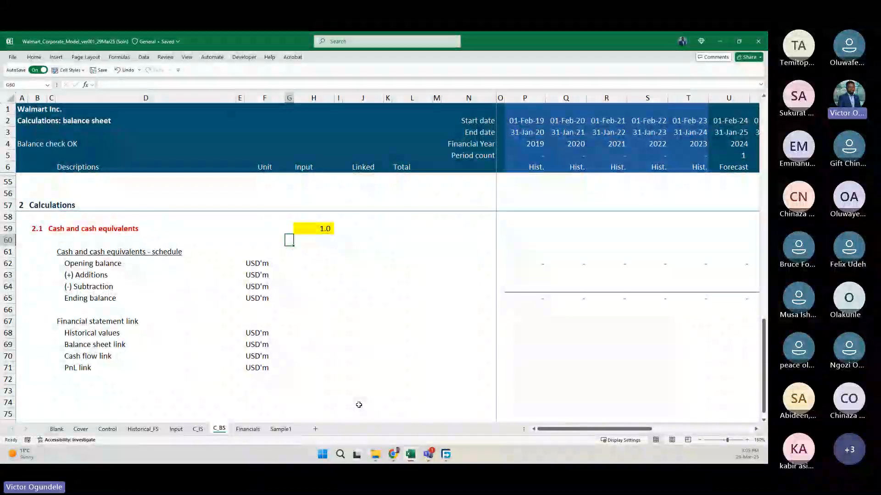
pyautogui.press('Left')
pyautogui.press('Left')
pyautogui.press('Left')
pyautogui.press('Left')
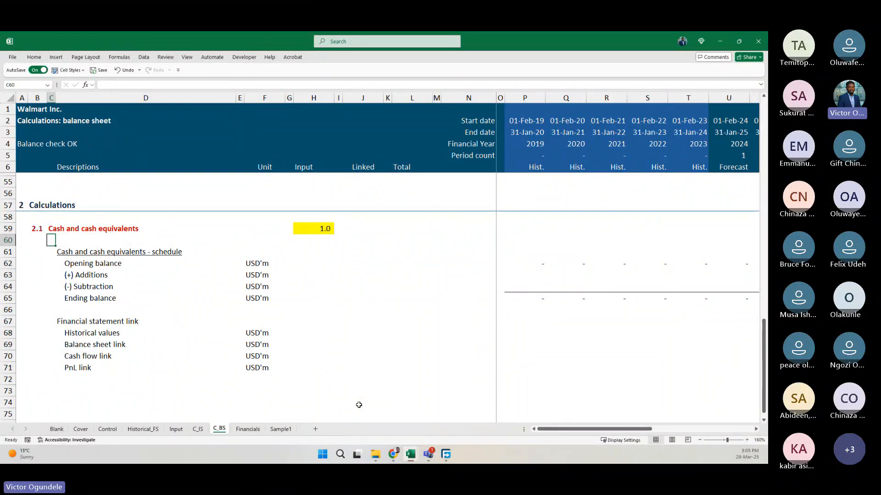
pyautogui.keyDown('ctrl'); pyautogui.scroll(-1, 359, 405); pyautogui.keyUp('ctrl')
pyautogui.press('Right')
pyautogui.press('Right')
pyautogui.press('Right')
pyautogui.press('Right')
pyautogui.press('Up')
pyautogui.press('Right')
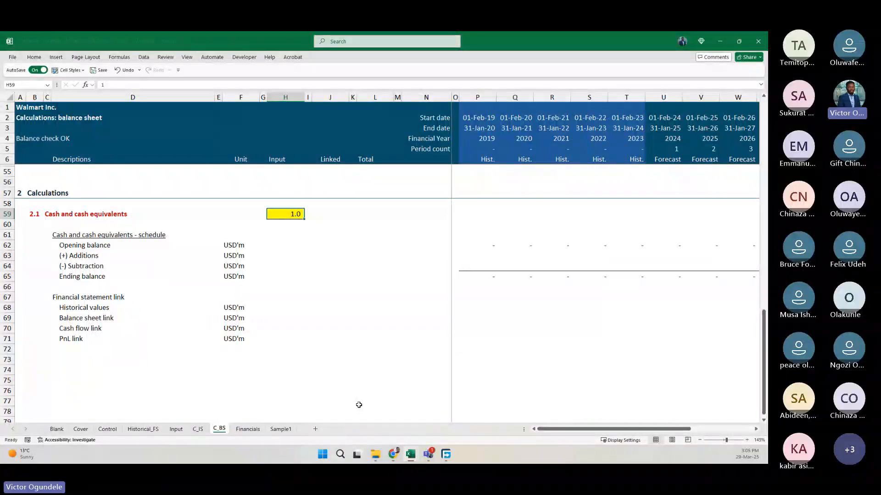
pyautogui.scroll(-1, 359, 405)
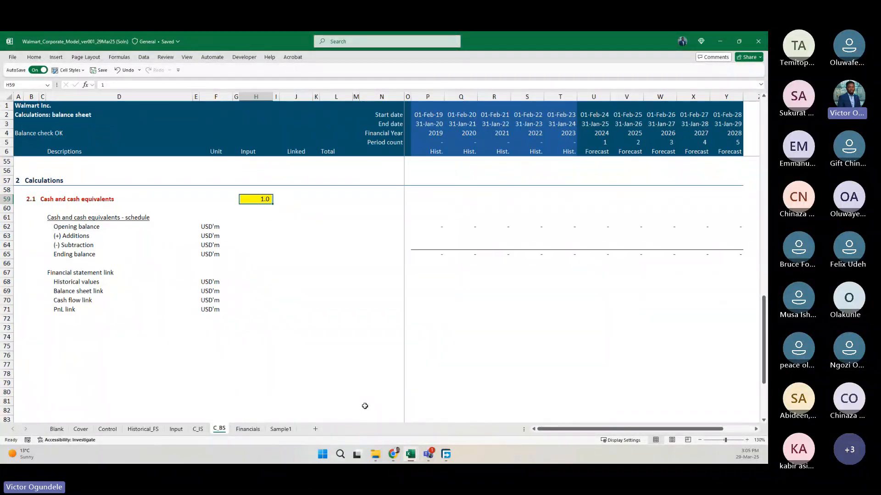
# Locate the 2019 cash and cash equivalents figure in the Historical_FS extracted balance sheet as the source for the Historical values row.
pyautogui.click(428, 280)
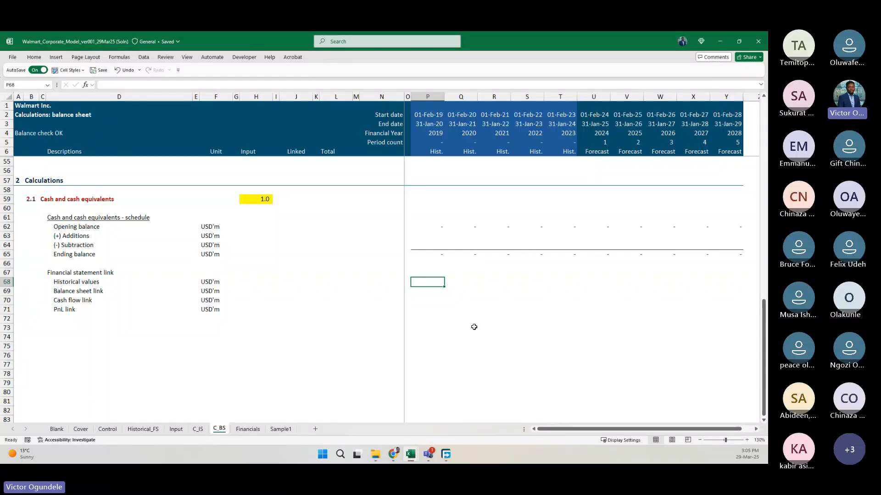
pyautogui.scroll(1, 448, 346)
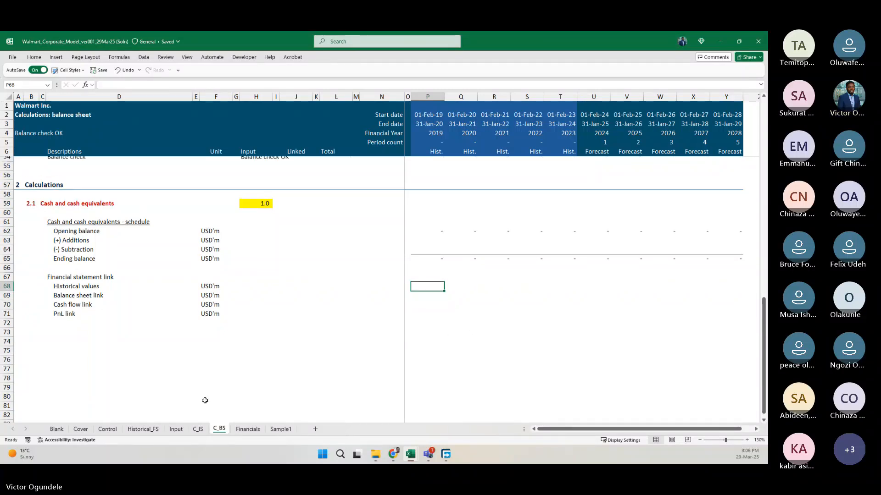
pyautogui.click(130, 430)
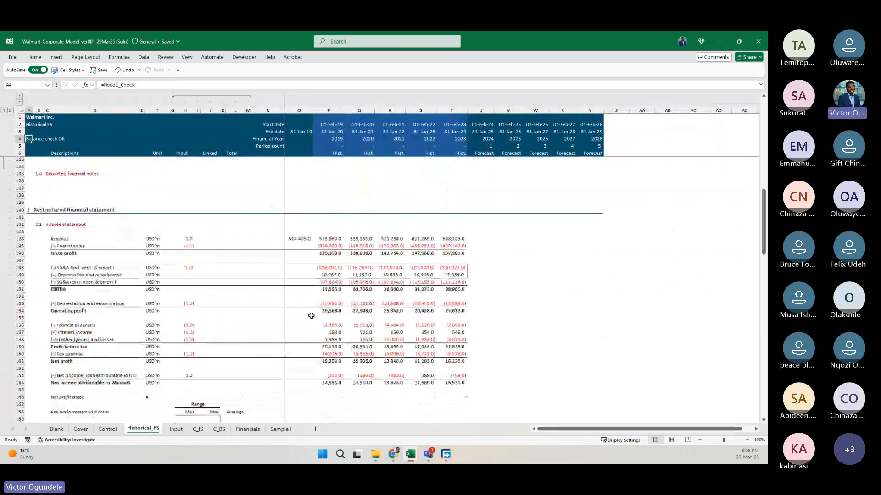
pyautogui.scroll(20, 311, 316)
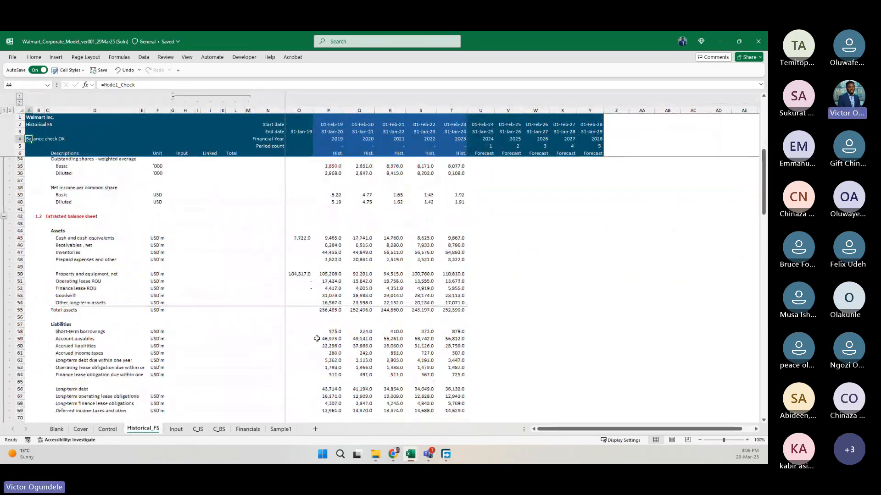
pyautogui.scroll(-3, 316, 338)
pyautogui.click(328, 185)
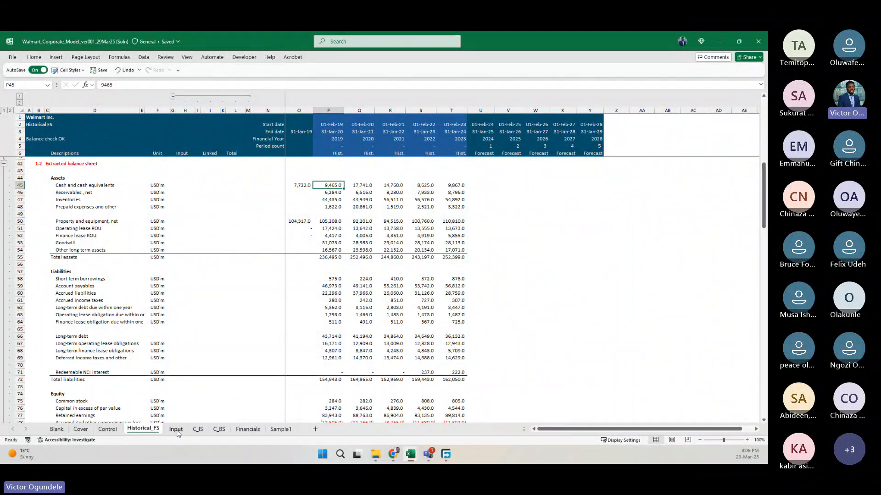
# Return to C_BS and review the Historical values cells in row 68 from P68 across the yearly columns.
pyautogui.click(220, 432)
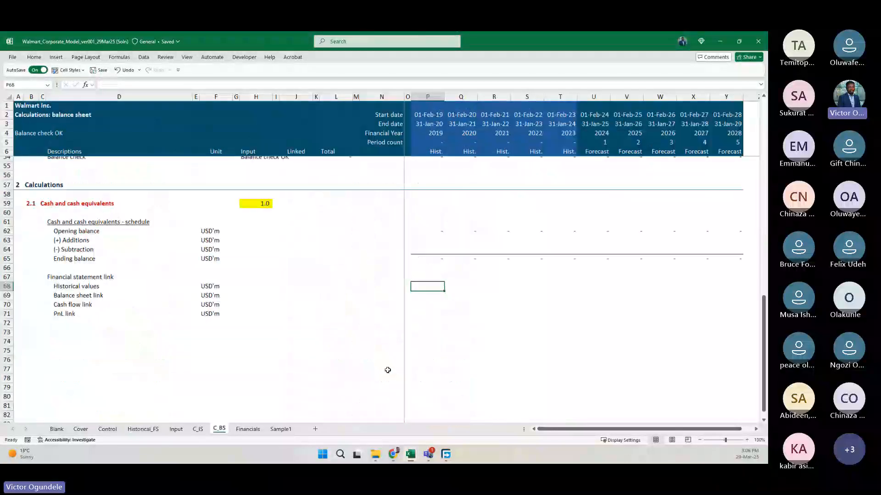
pyautogui.hotkey('shift', 'Right')
pyautogui.hotkey('shift', 'Right')
pyautogui.hotkey('shift', 'Right')
pyautogui.hotkey('shift', 'Right')
pyautogui.hotkey('shift', 'Right')
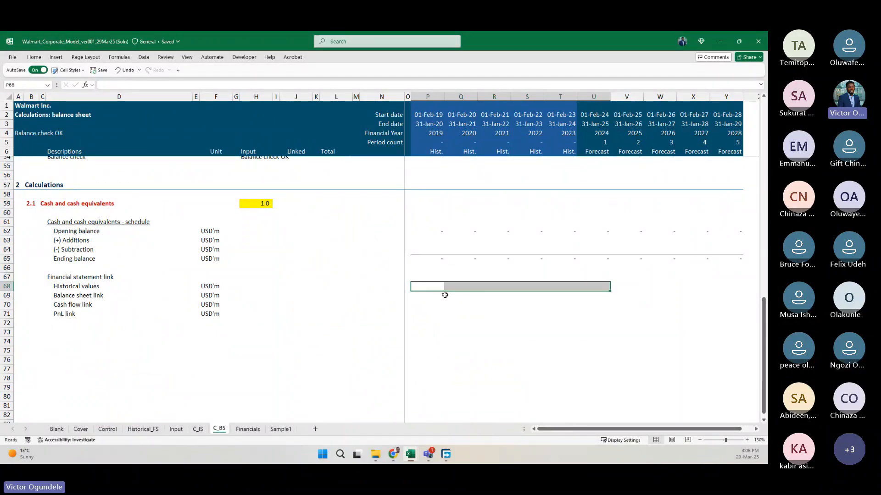
pyautogui.press('Left')
pyautogui.press('Right')
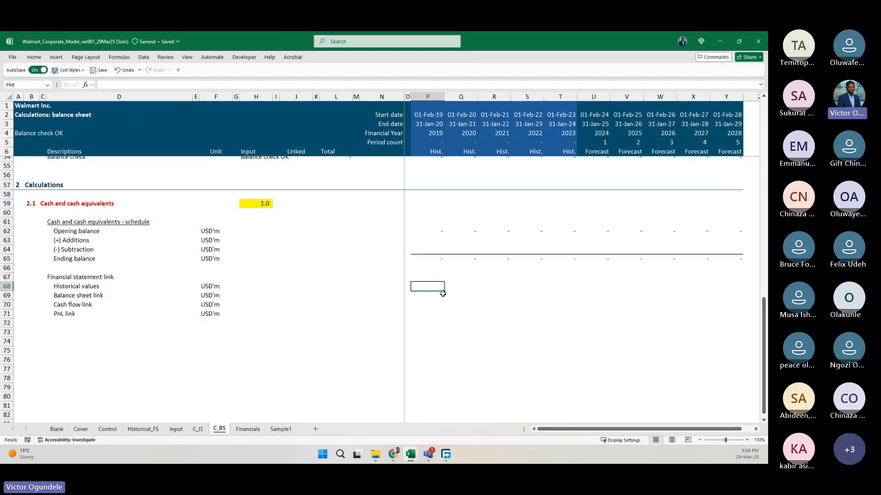
# Examine the 2019 column and the cash and receivables rows of the Historical_FS extracted balance sheet, and return to C_BS.
pyautogui.click(141, 429)
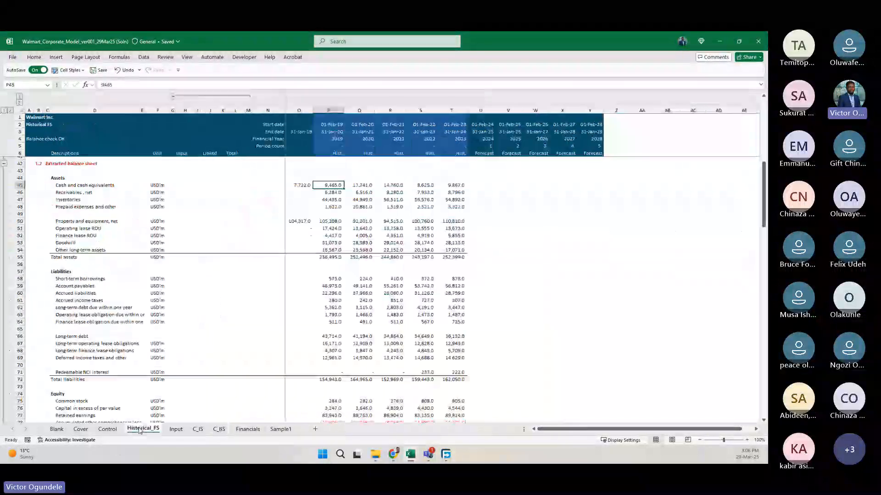
pyautogui.moveTo(328, 185); pyautogui.dragTo(322, 412)
pyautogui.scroll(3, 319, 330)
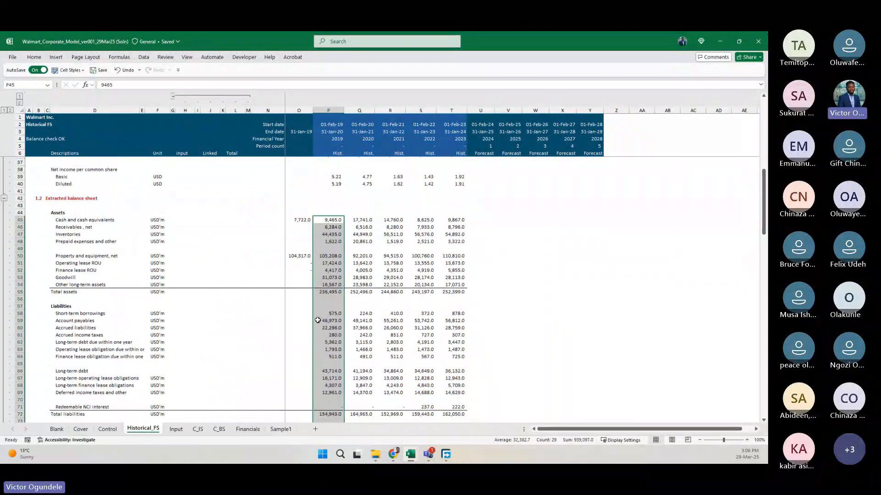
pyautogui.click(329, 223)
pyautogui.moveTo(329, 222); pyautogui.dragTo(452, 222)
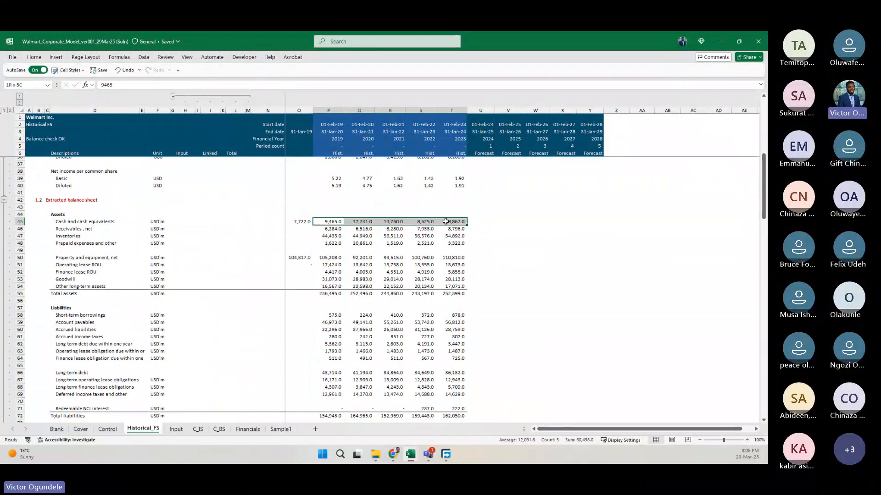
pyautogui.click(102, 222)
pyautogui.moveTo(328, 222); pyautogui.dragTo(441, 220)
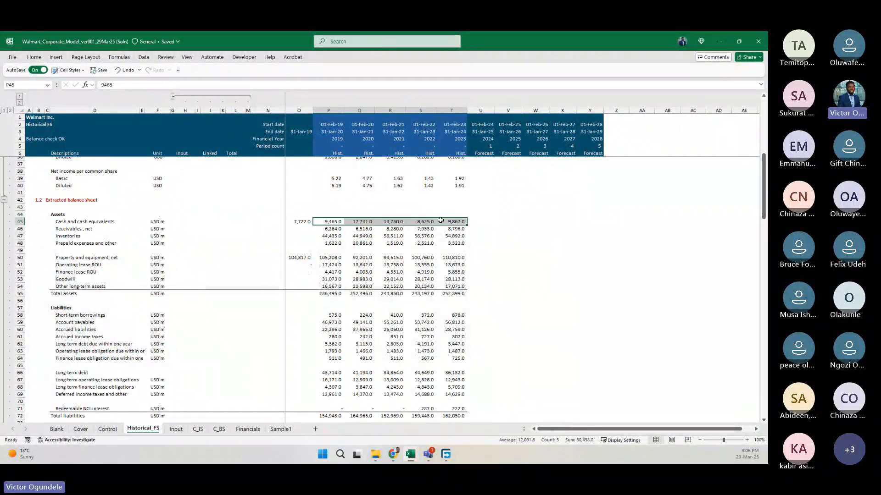
pyautogui.click(68, 228)
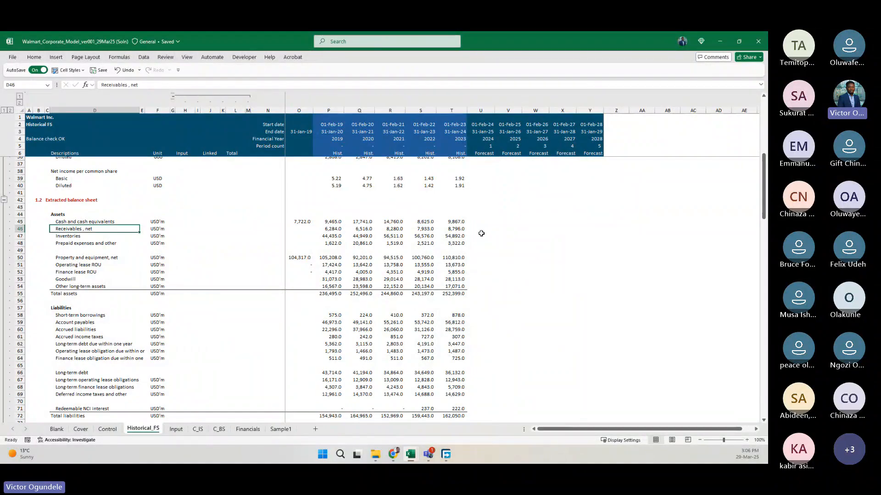
pyautogui.click(216, 429)
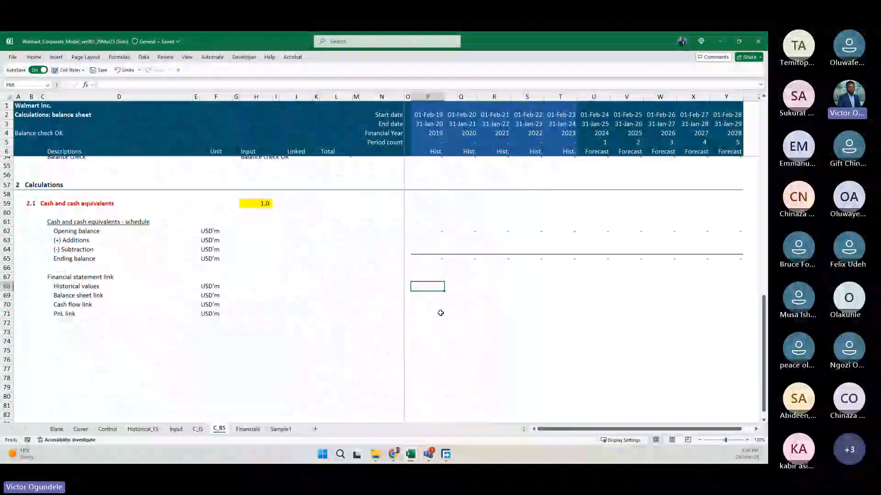
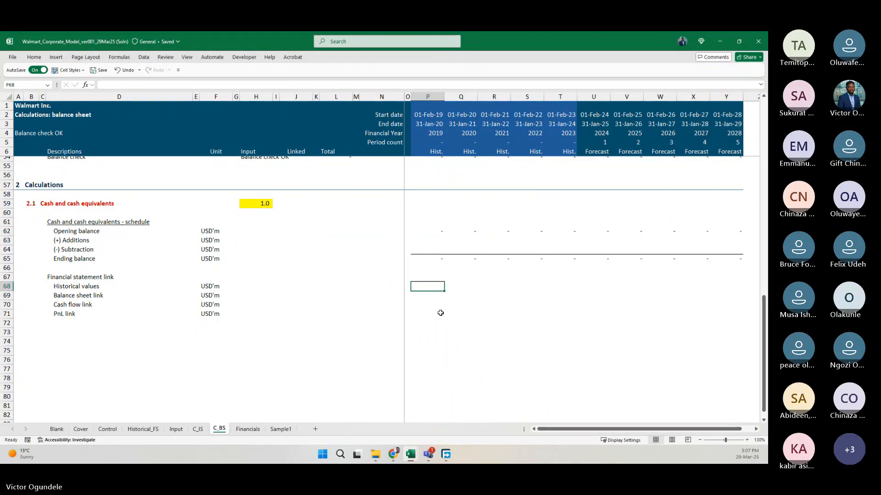
pyautogui.write('=INDEX(')
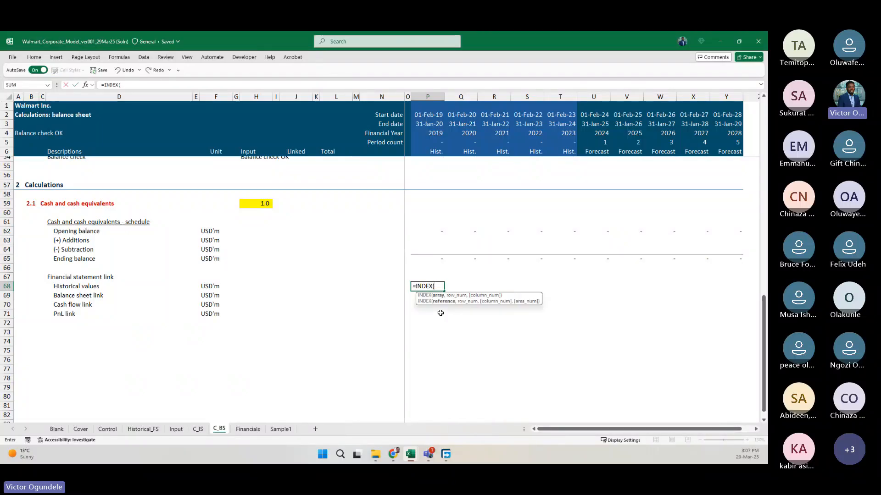
pyautogui.click(142, 429)
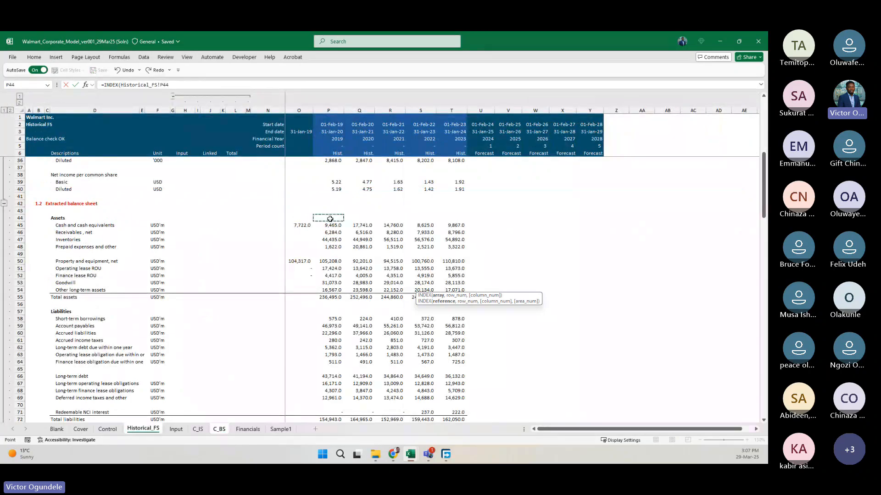
pyautogui.moveTo(332, 277); pyautogui.dragTo(331, 382)
pyautogui.press('F4')
pyautogui.press('F4')
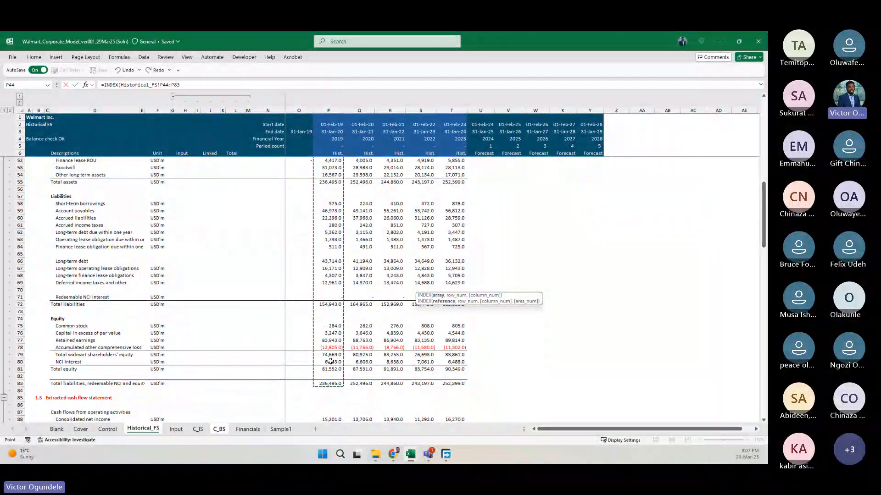
pyautogui.scroll(3, 331, 366)
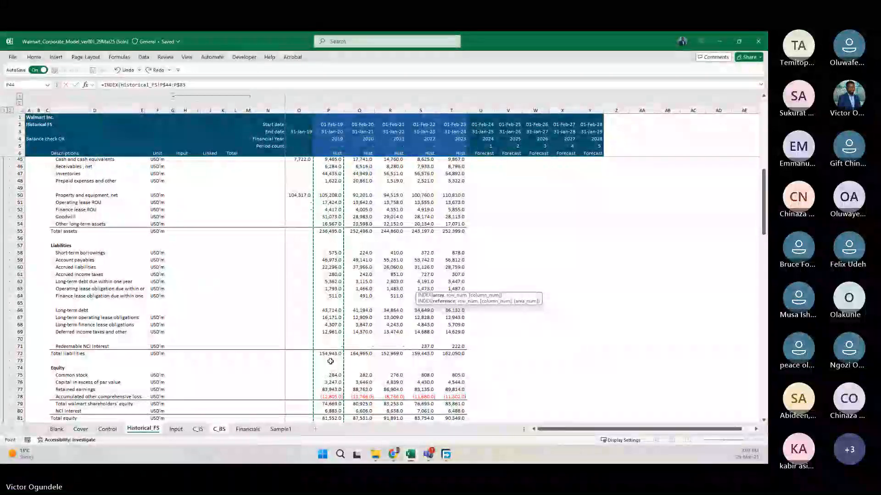
pyautogui.write(',mat')
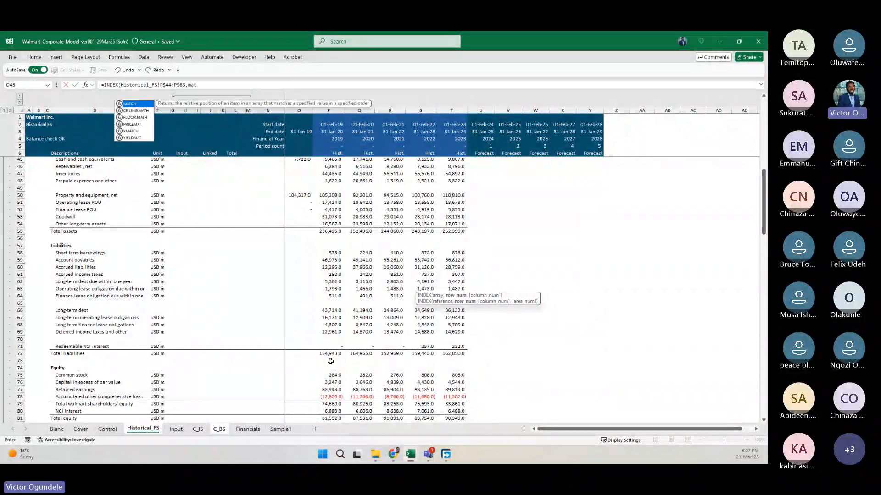
pyautogui.press('Tab')
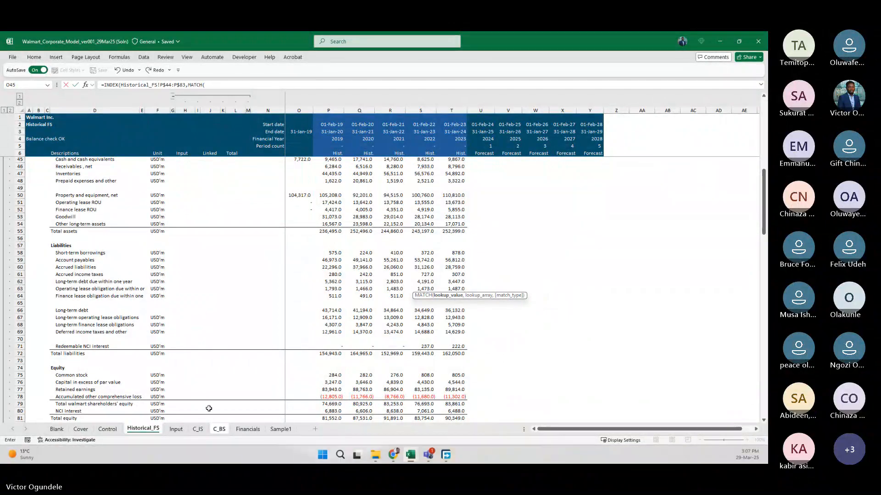
pyautogui.click(219, 429)
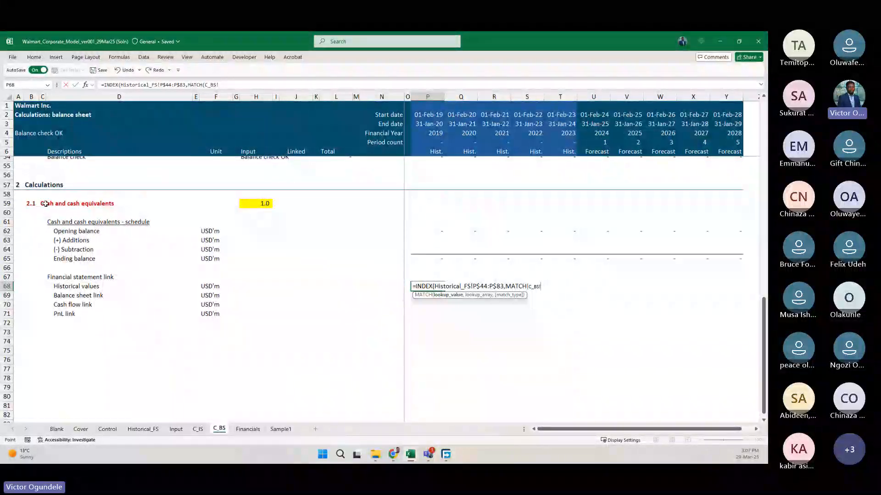
pyautogui.click(46, 204)
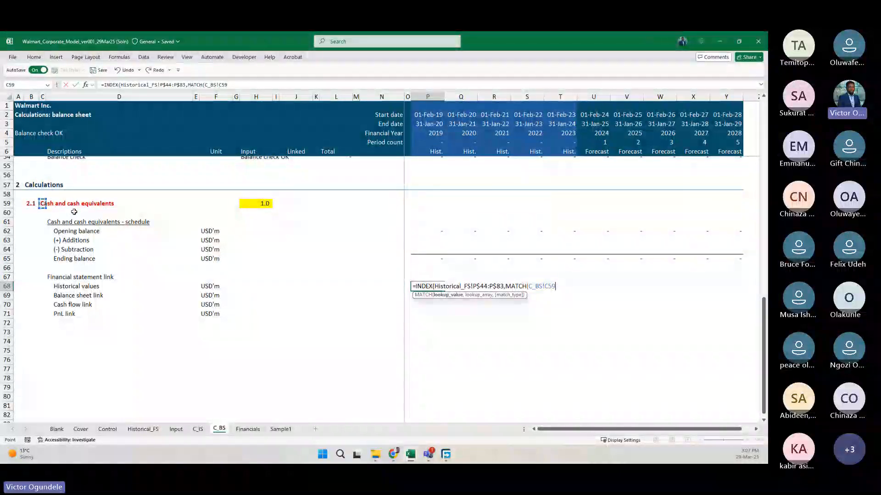
pyautogui.press('Escape')
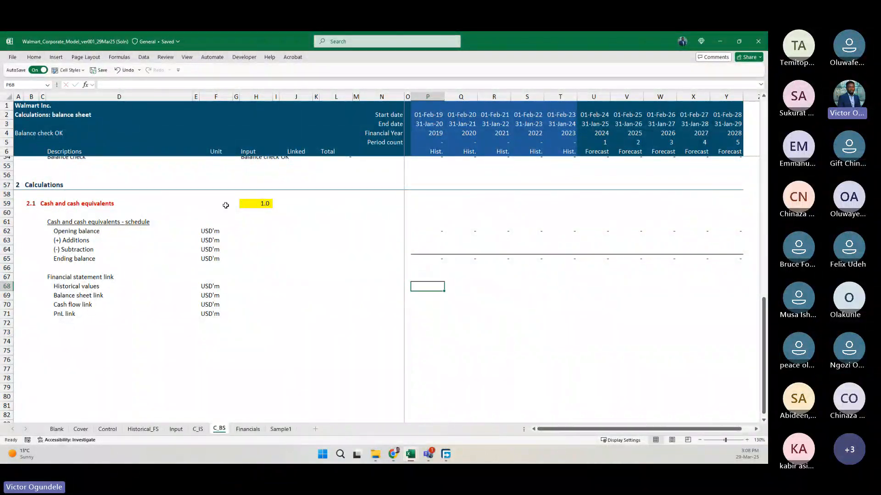
# Start a MATCH formula in F59 of C_BS with the line-item number in H59 as the lookup value.
pyautogui.click(206, 202)
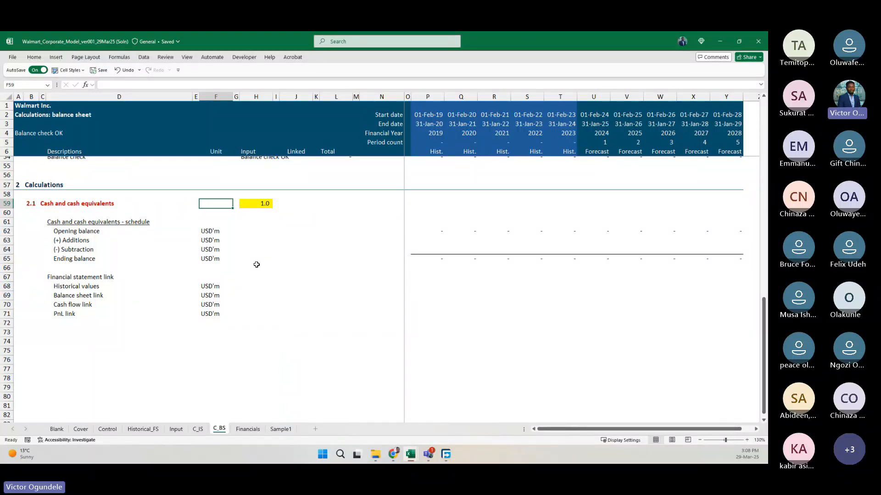
pyautogui.keyDown('ctrl'); pyautogui.scroll(4, 256, 264); pyautogui.keyUp('ctrl')
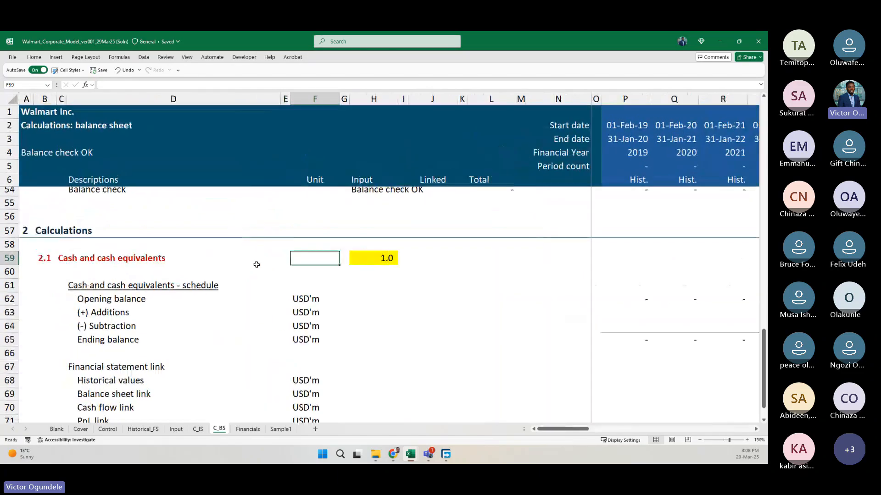
pyautogui.click(369, 256)
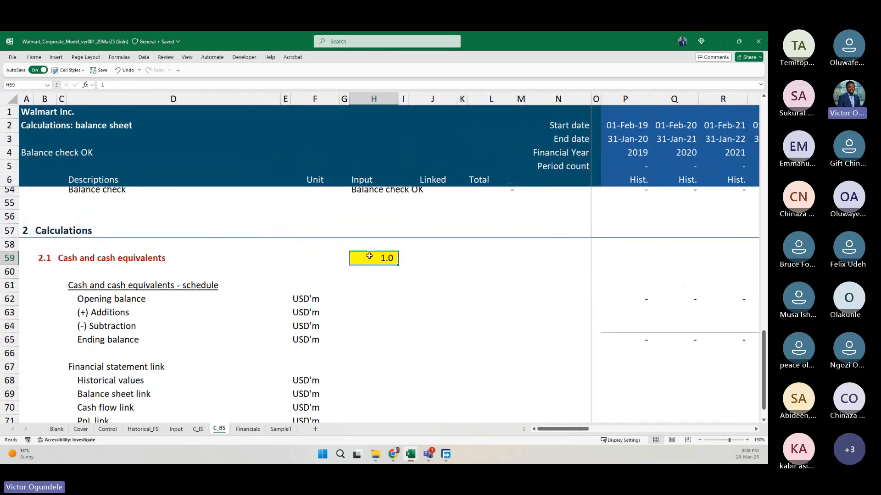
pyautogui.click(311, 255)
pyautogui.write('=ma')
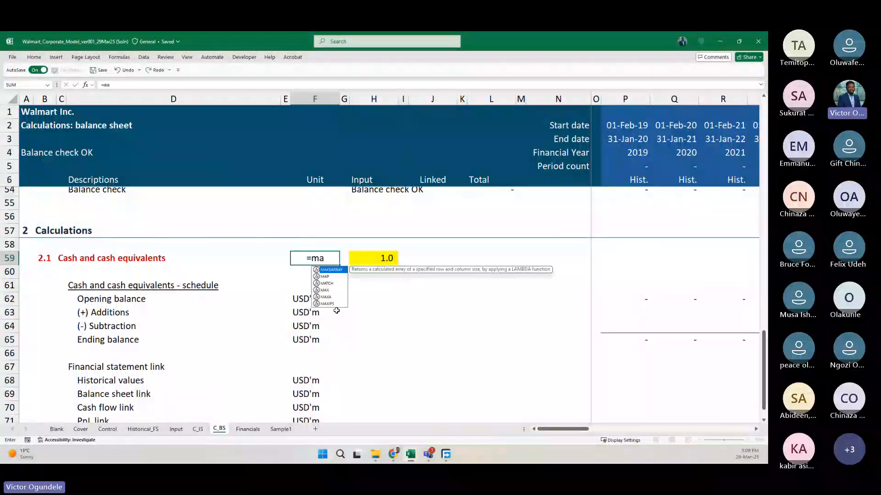
pyautogui.write('TCH(')
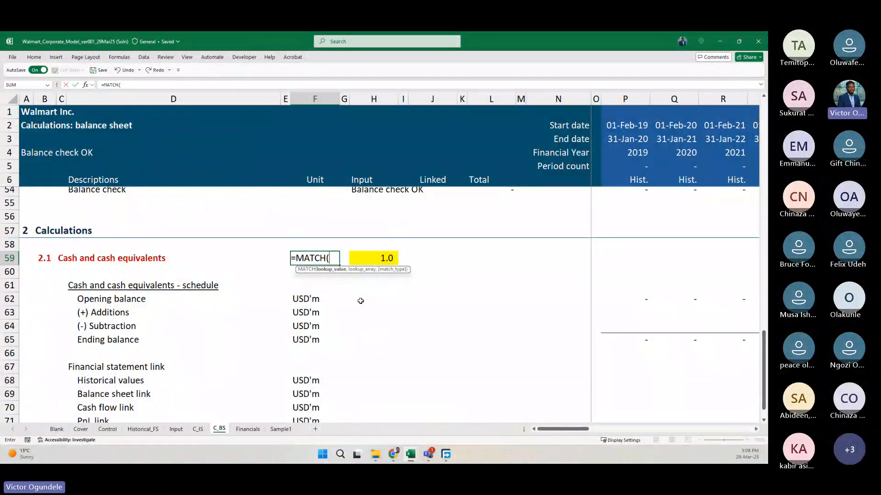
pyautogui.press('Right')
pyautogui.press('Right')
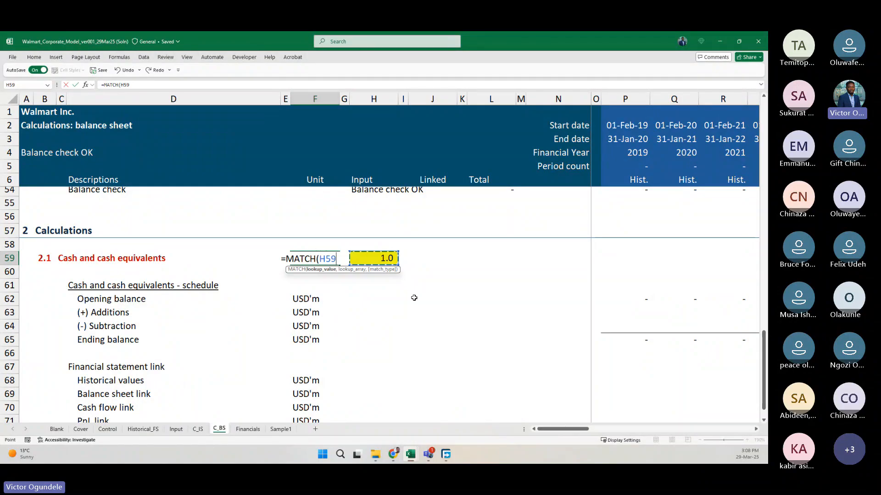
pyautogui.write(',')
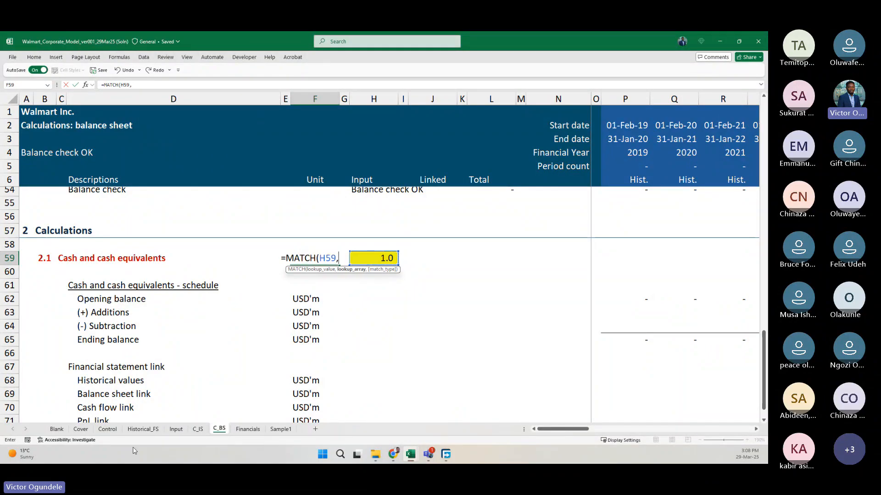
# Complete the MATCH in F59 with the Control sheet's balance sheet serial numbers $F$77:$F$117 as lookup array and exact match 0.
pyautogui.click(136, 429)
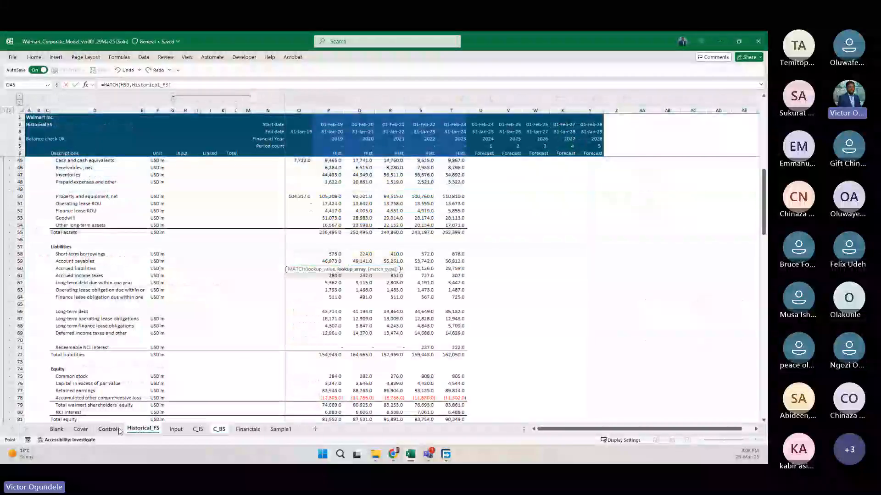
pyautogui.click(108, 429)
pyautogui.scroll(-5, 226, 274)
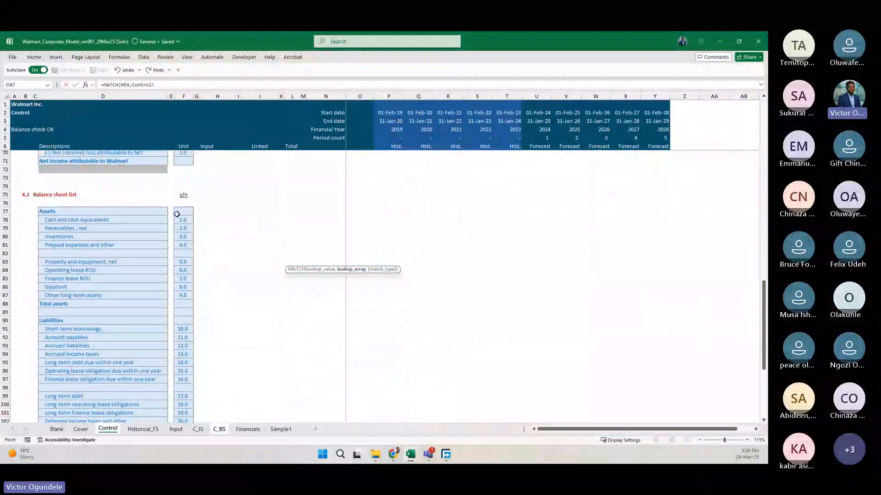
pyautogui.moveTo(177, 214); pyautogui.dragTo(183, 407)
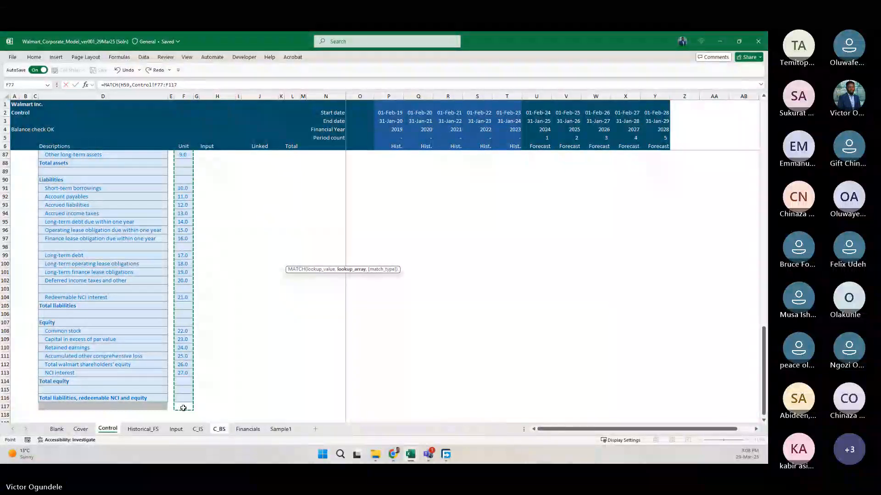
pyautogui.press('F4')
pyautogui.write(',0')
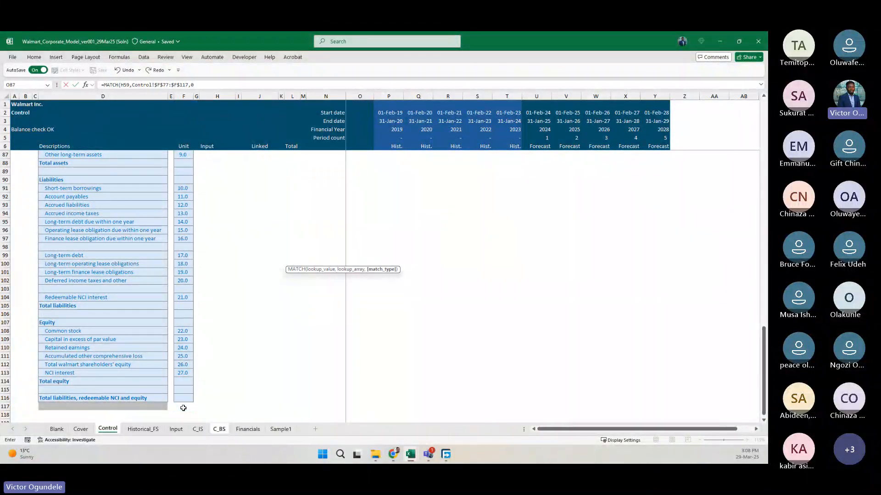
pyautogui.press('Return')
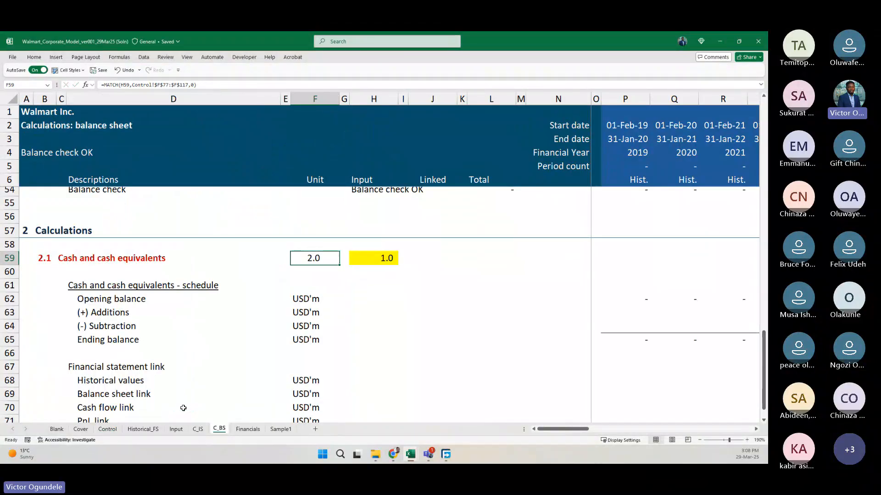
# Change the font colour of the row-position helper in F59 to grey.
pyautogui.rightClick(309, 258)
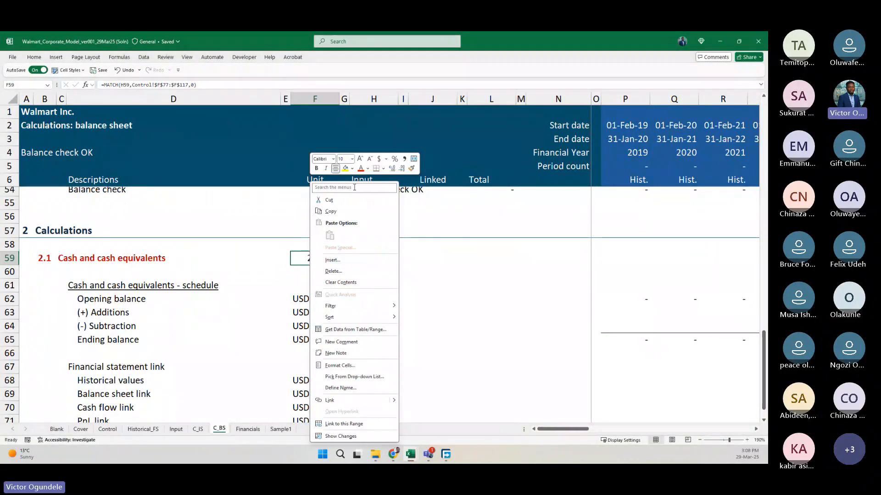
pyautogui.press('Escape')
pyautogui.click(369, 169)
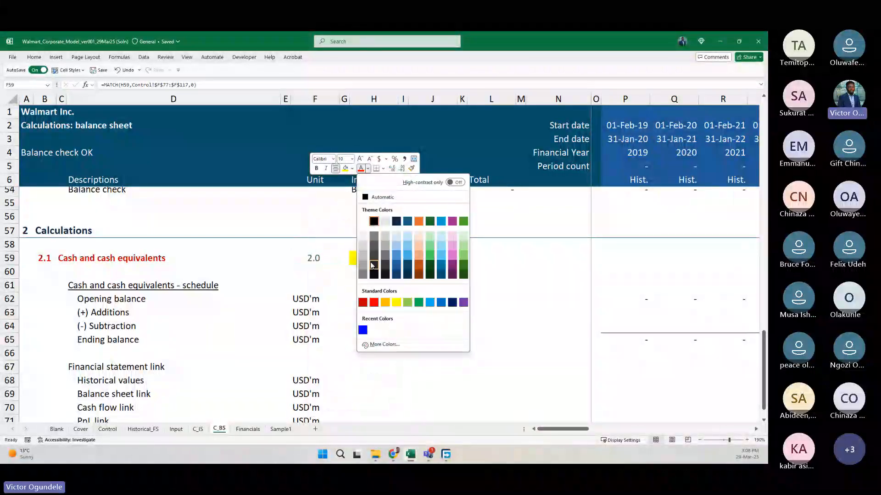
pyautogui.click(363, 274)
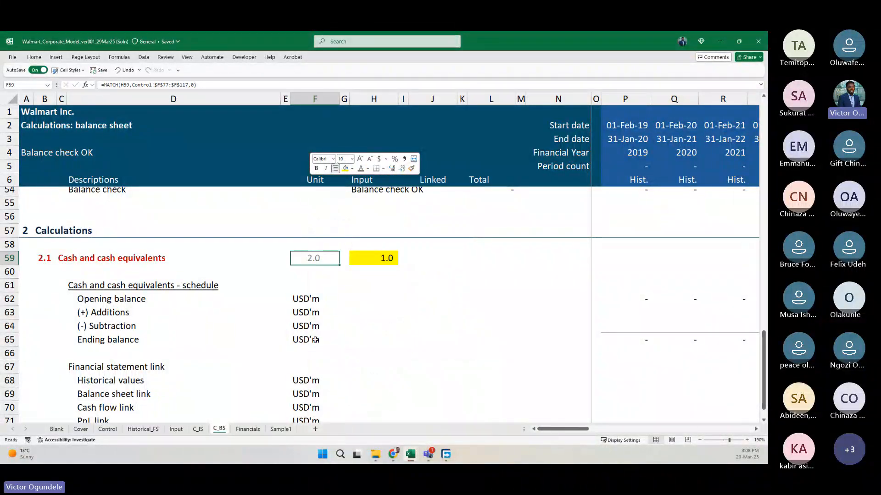
# On the Control sheet, copy the grey end-of-list cell D117 to F117 to close off the serial number column.
pyautogui.click(115, 430)
pyautogui.click(152, 406)
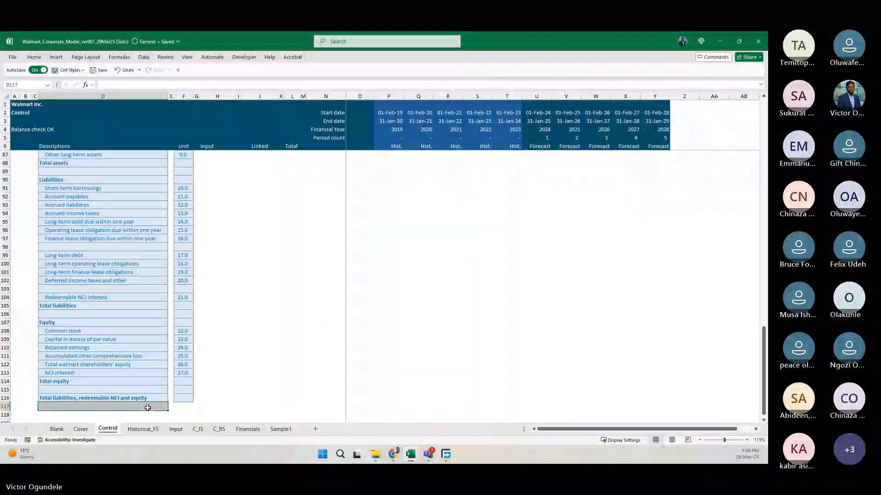
pyautogui.hotkey('ctrl', 'c')
pyautogui.press('Right')
pyautogui.press('Right')
pyautogui.hotkey('ctrl', 'v')
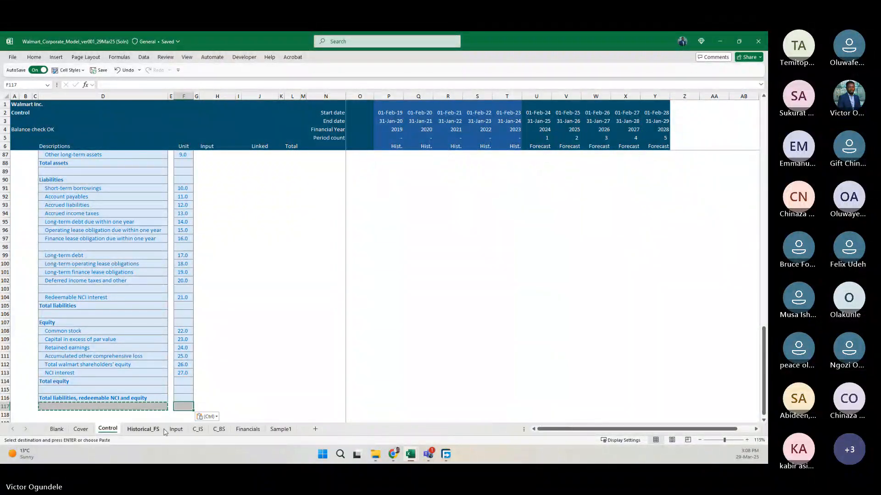
pyautogui.press('Escape')
# Return to C_BS and start an INDEX formula in P69, the 2019 cell of the Balance sheet link row.
pyautogui.click(219, 429)
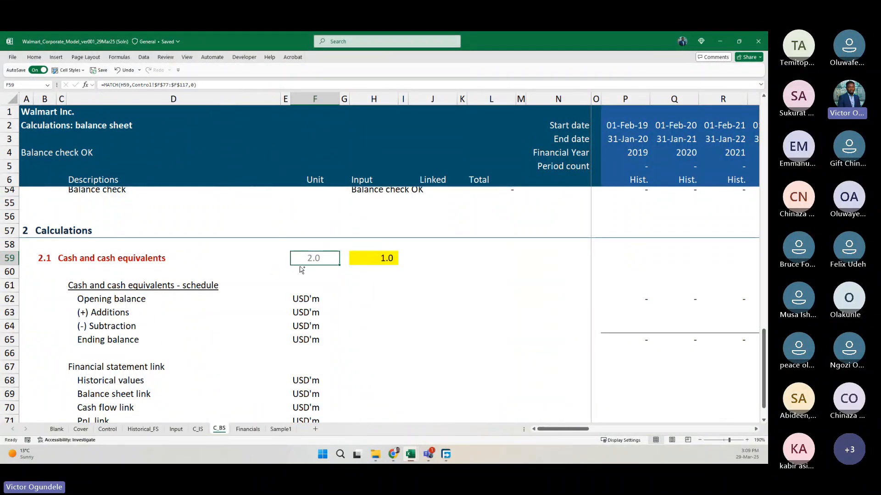
pyautogui.scroll(-6, 301, 269)
pyautogui.click(433, 284)
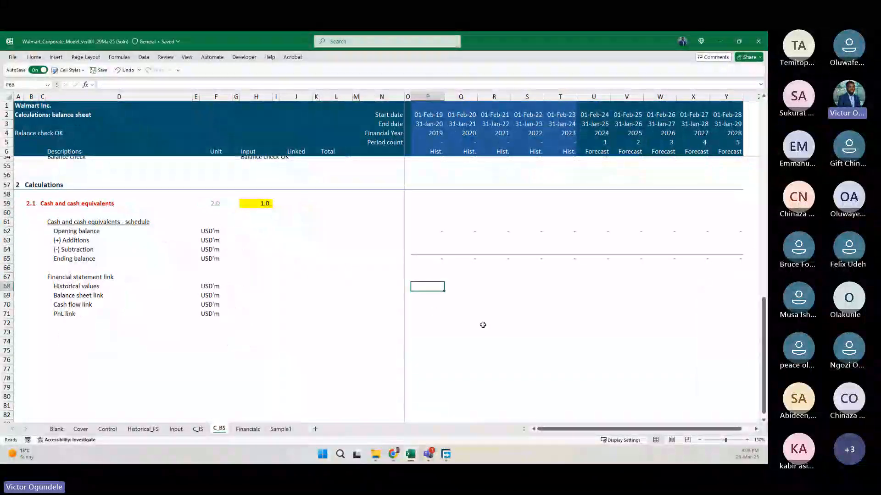
pyautogui.scroll(3, 503, 335)
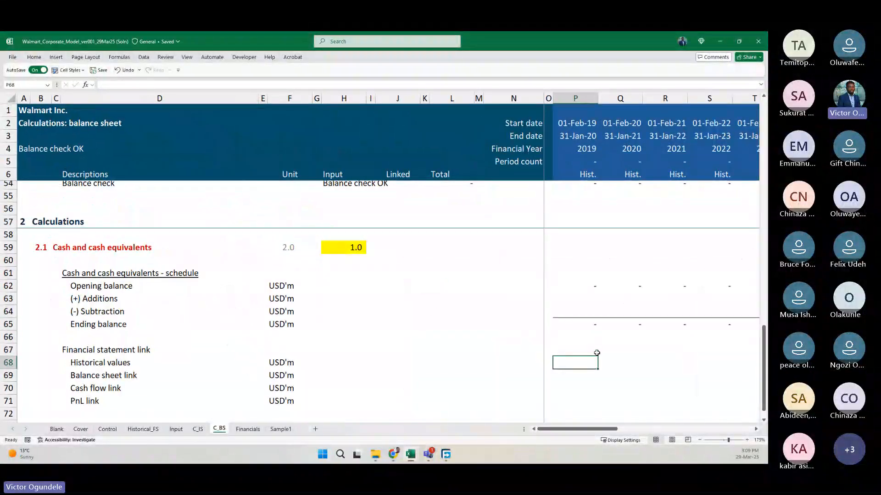
pyautogui.scroll(-1, 597, 353)
pyautogui.click(597, 354)
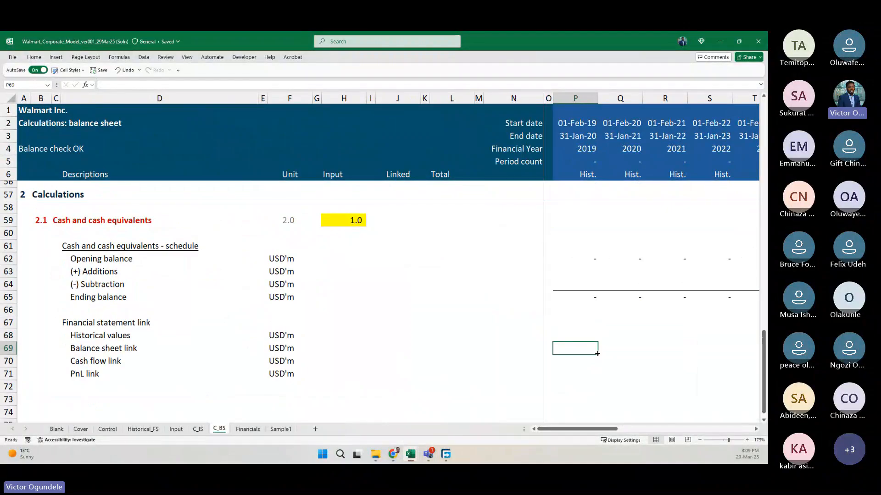
pyautogui.write('=ind')
pyautogui.press('Tab')
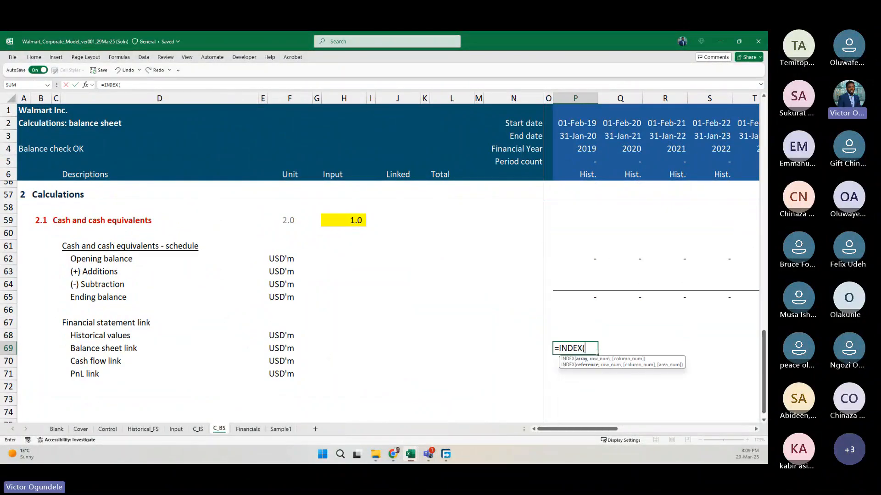
# Complete the INDEX in P69 with the row-locked 2019 balance sheet range Historical_FS!P$44:P$83 as array and row number 0.
pyautogui.click(141, 429)
pyautogui.scroll(5, 330, 297)
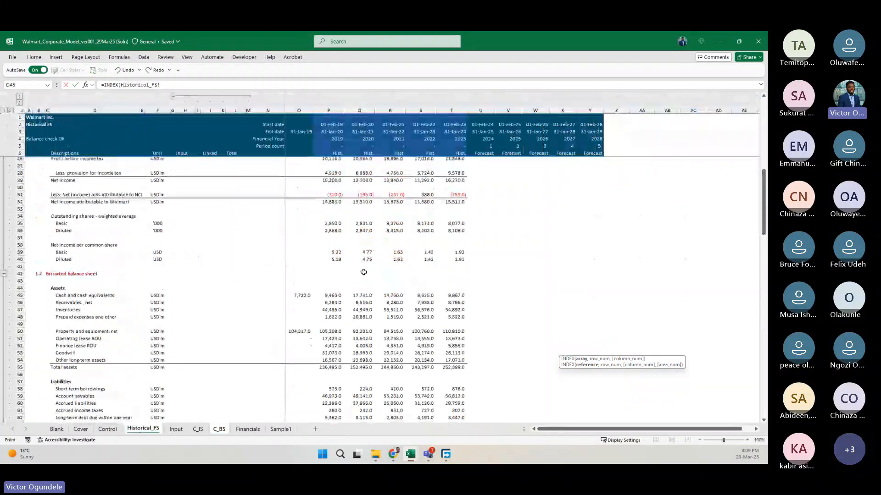
pyautogui.click(329, 288)
pyautogui.scroll(-12, 352, 350)
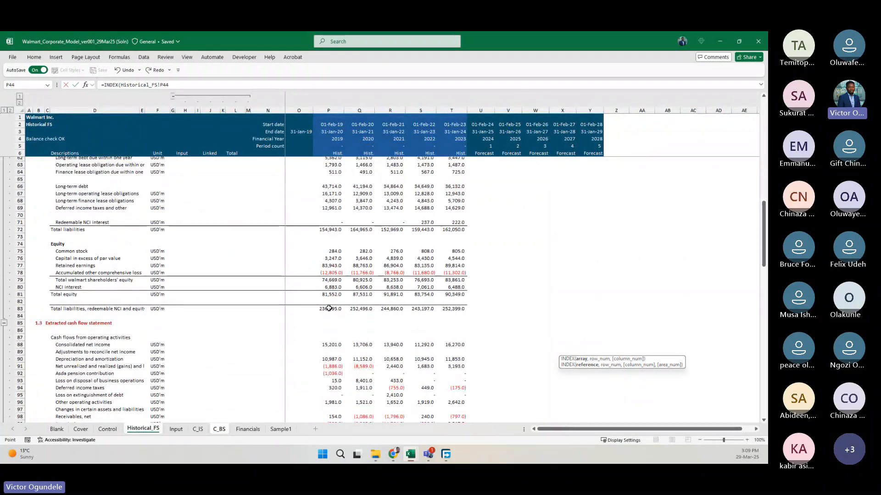
pyautogui.keyDown('shift'); pyautogui.click(334, 308); pyautogui.keyUp('shift')
pyautogui.scroll(10, 358, 293)
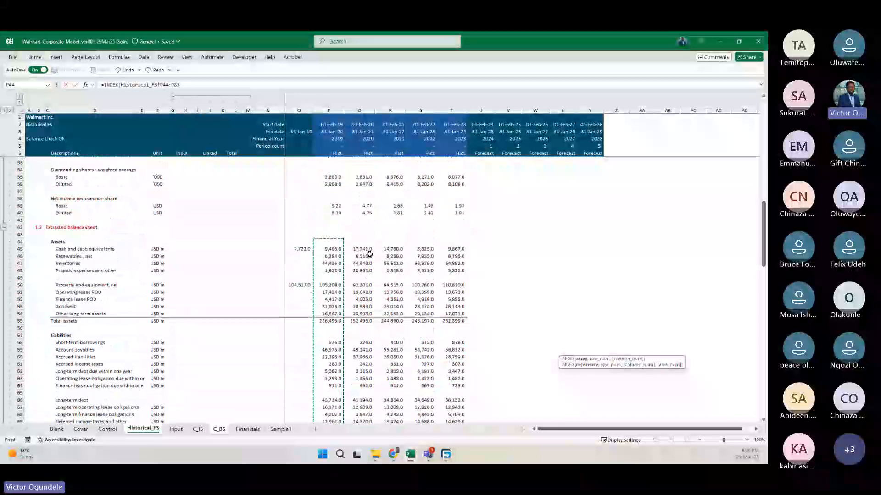
pyautogui.press('F4')
pyautogui.press('F4')
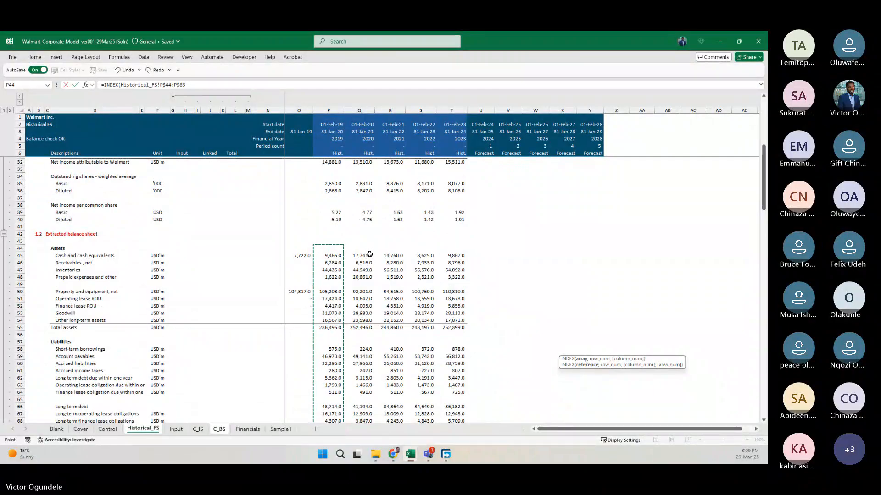
pyautogui.write(',')
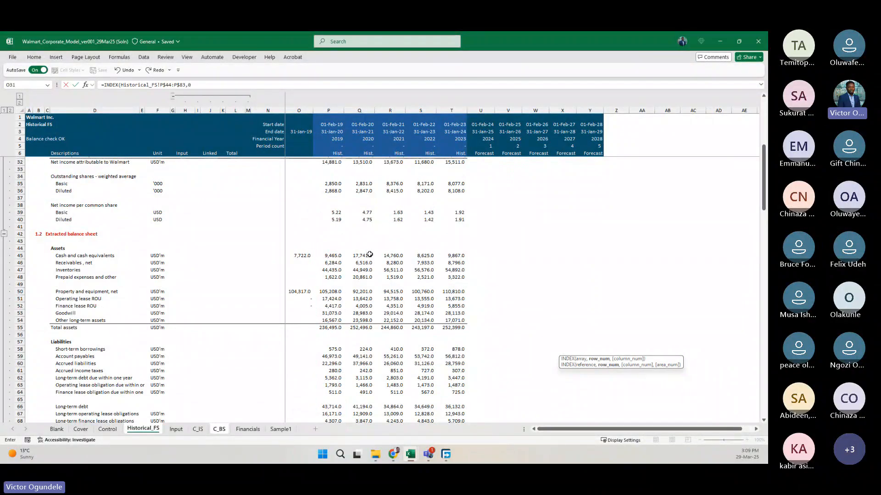
pyautogui.write('0')
pyautogui.press('Return')
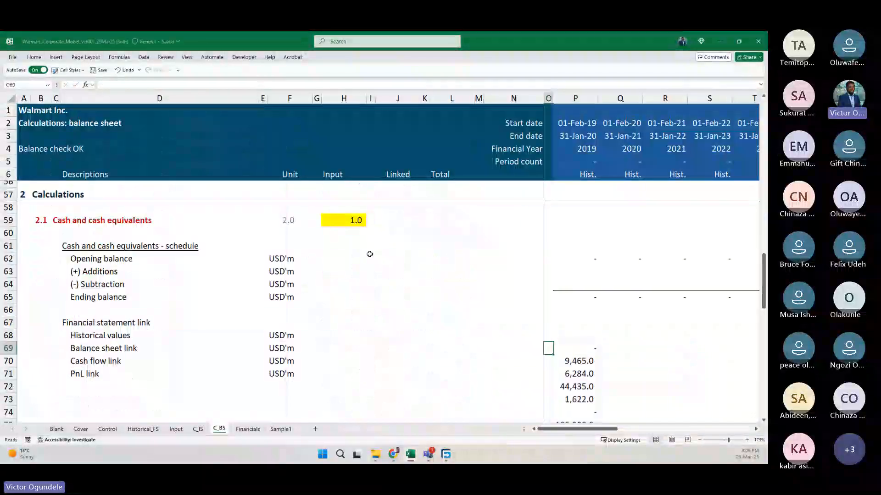
# Replace the INDEX row number in P69 with the column-locked row helper $F59.
pyautogui.press('Right')
pyautogui.press('F2')
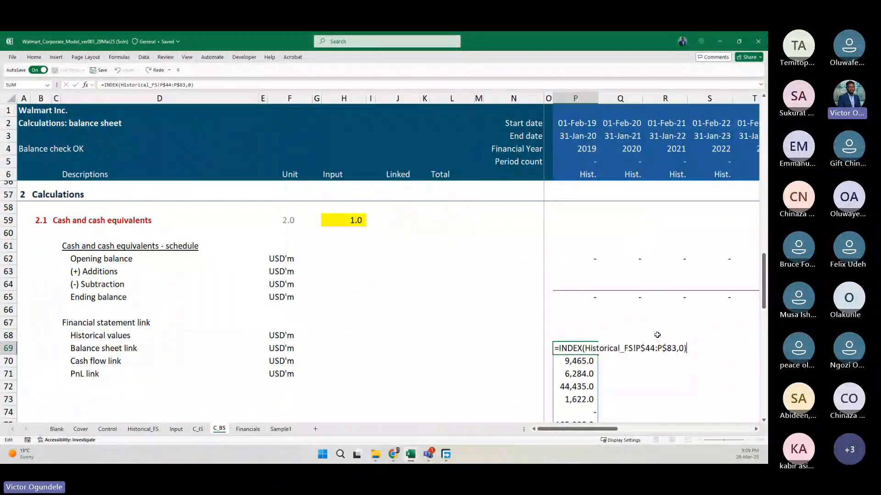
pyautogui.press('Left')
pyautogui.press('BackSpace')
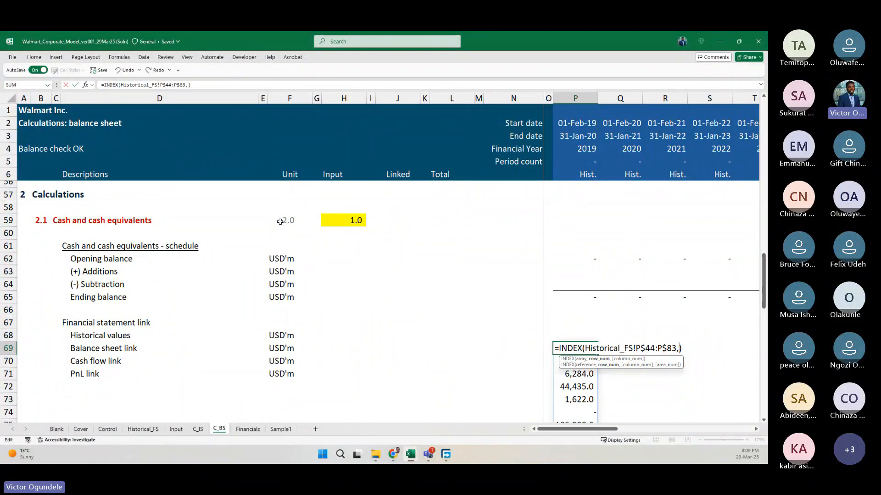
pyautogui.click(280, 222)
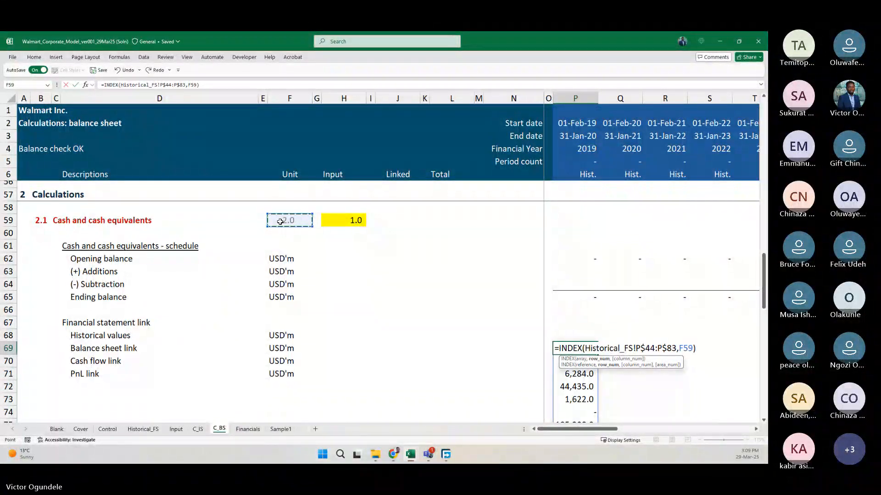
pyautogui.press('F4')
pyautogui.press('F4')
pyautogui.press('F4')
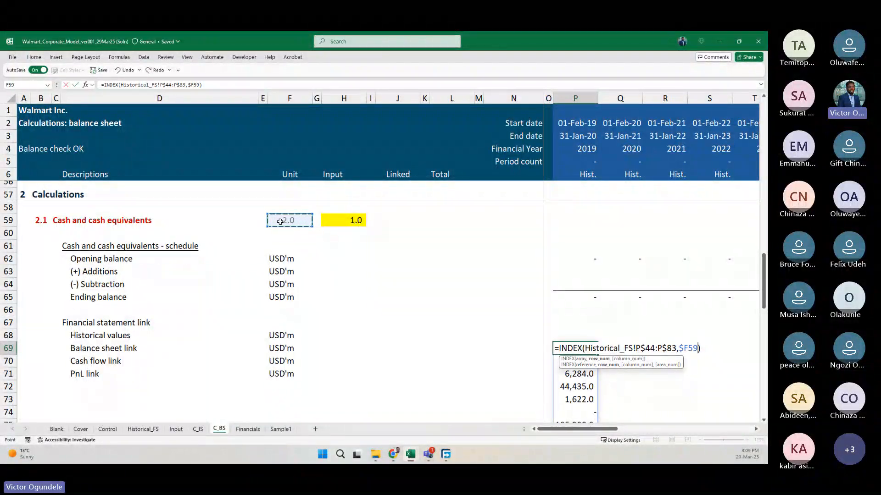
pyautogui.hotkey('ctrl', 'Return')
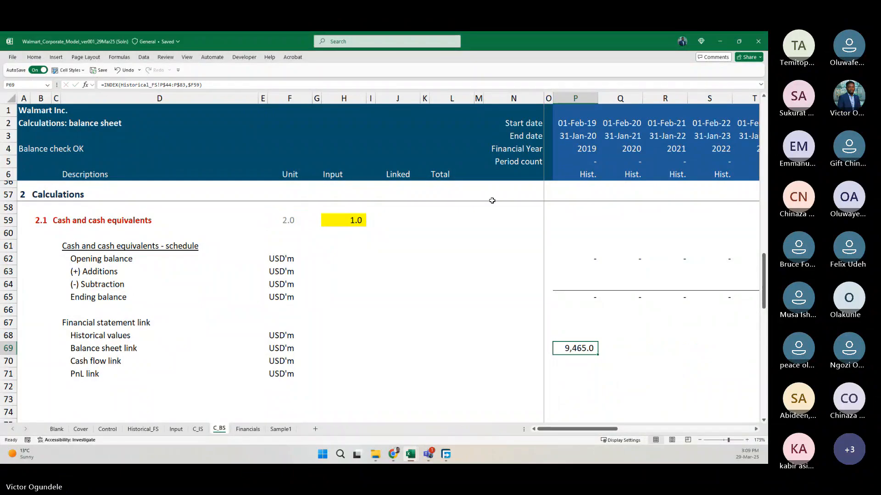
# Fill the P69 INDEX formula across the Balance sheet link row through the 2028 column Y.
pyautogui.scroll(-1, 492, 200)
pyautogui.scroll(-2, 491, 200)
pyautogui.hotkey('shift', 'Right')
pyautogui.hotkey('shift', 'Right')
pyautogui.hotkey('shift', 'Right')
pyautogui.hotkey('shift', 'Right')
pyautogui.hotkey('shift', 'Right')
pyautogui.hotkey('shift', 'Right')
pyautogui.hotkey('shift', 'Right')
pyautogui.hotkey('shift', 'Right')
pyautogui.hotkey('shift', 'Right')
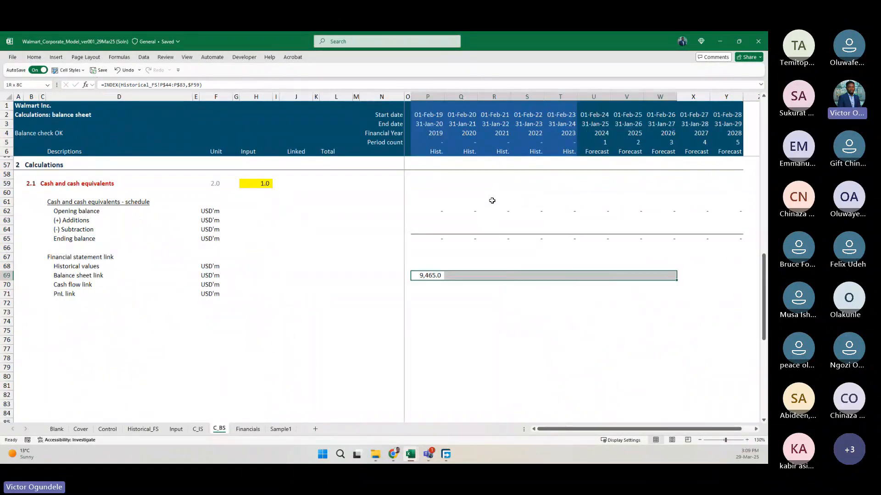
pyautogui.hotkey('ctrl', 'r')
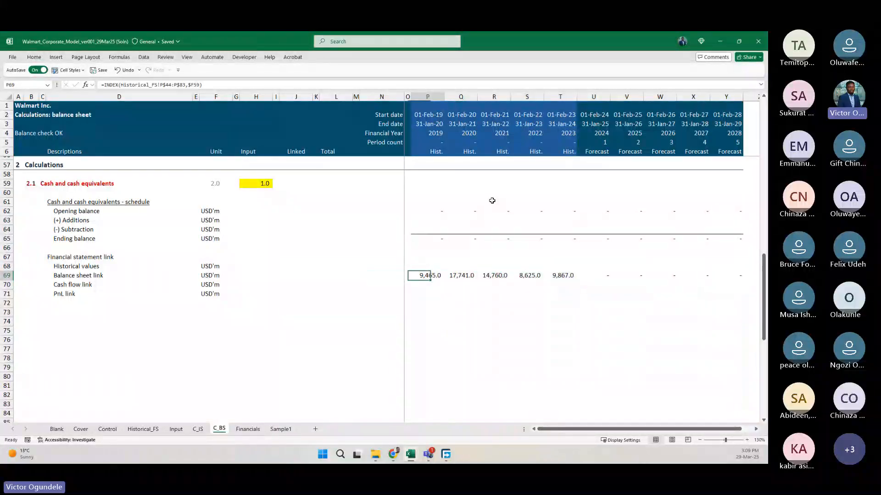
# Check the filled INDEX formulas across the historical and forecast years of row 69.
pyautogui.press('Right')
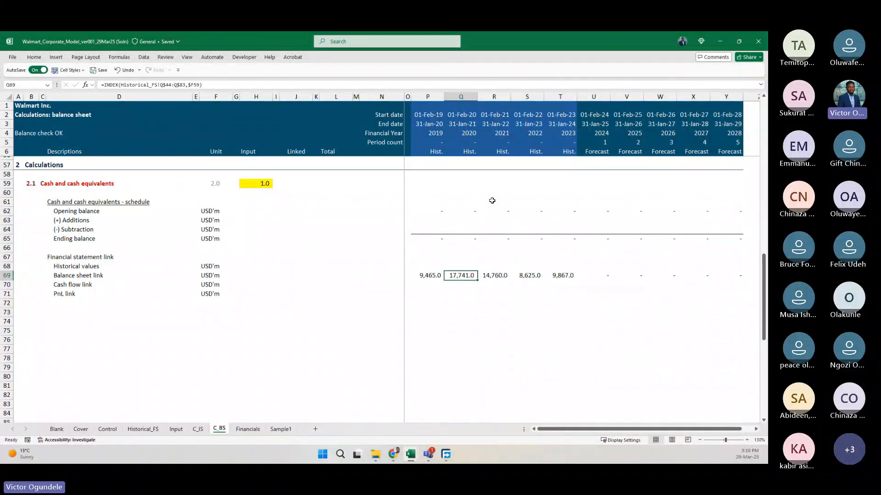
pyautogui.press('Left')
pyautogui.press('F2')
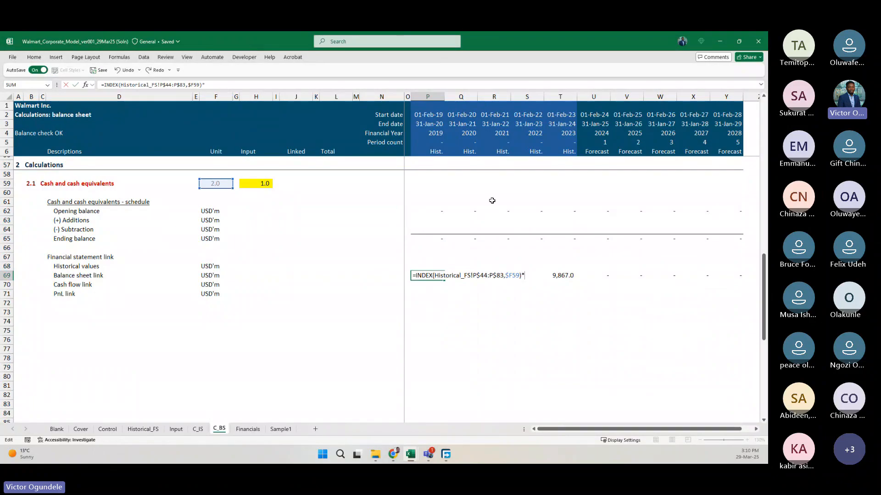
pyautogui.press('Escape')
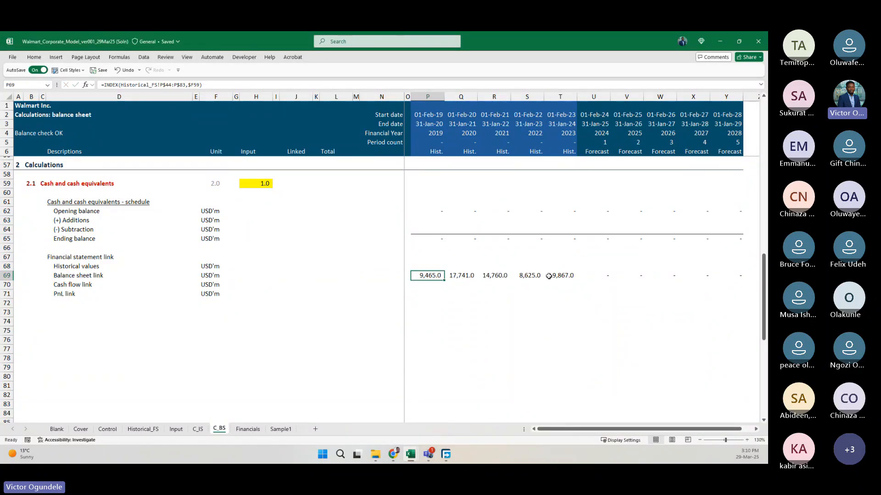
pyautogui.press('Right')
pyautogui.press('Right')
pyautogui.press('Left')
pyautogui.press('Left')
pyautogui.press('Left')
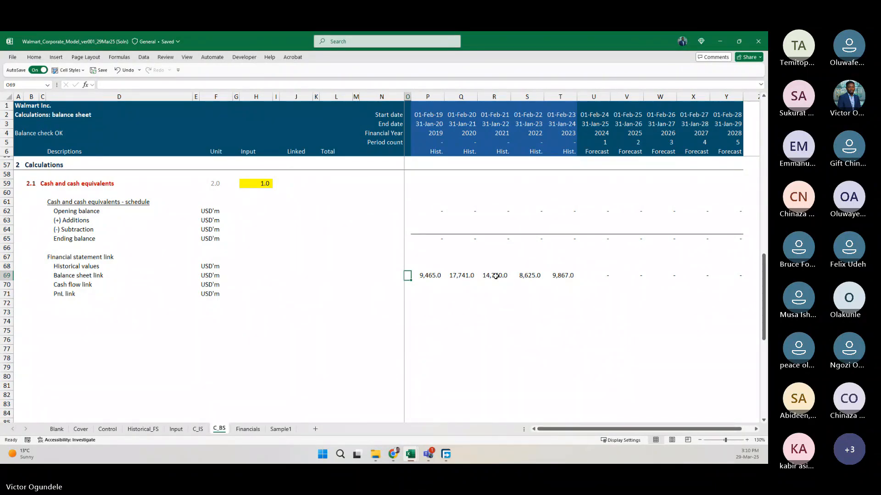
pyautogui.press('Right')
pyautogui.press('Right')
pyautogui.press('Right')
pyautogui.press('Right')
pyautogui.press('Right')
pyautogui.press('Right')
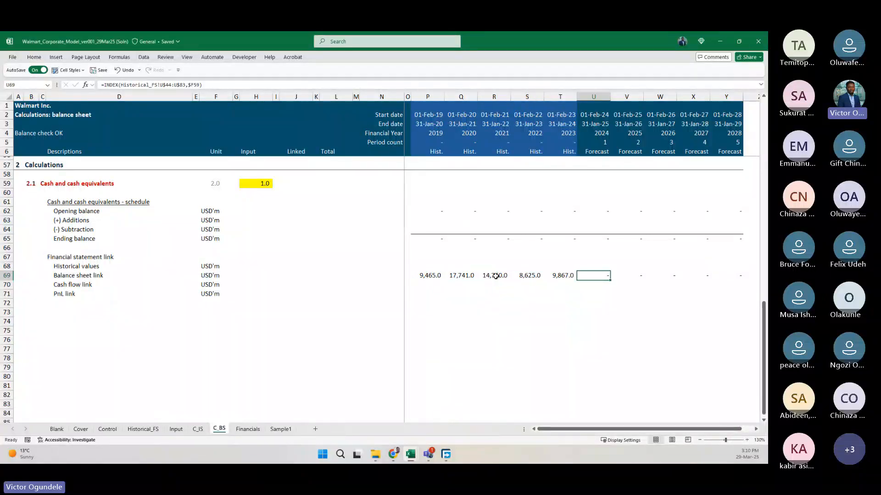
pyautogui.hotkey('ctrl', 'Right')
pyautogui.hotkey('ctrl', 'Left')
pyautogui.keyDown('ctrl'); pyautogui.scroll(-1, 496, 276); pyautogui.keyUp('ctrl')
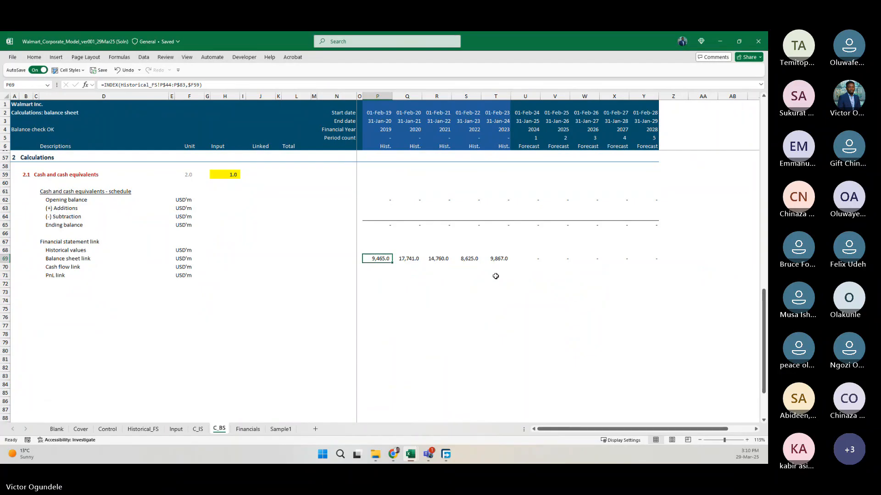
# Examine how the MATCH row helper in F59 feeds the INDEX formula in P69 and its neighbouring year cells.
pyautogui.click(189, 174)
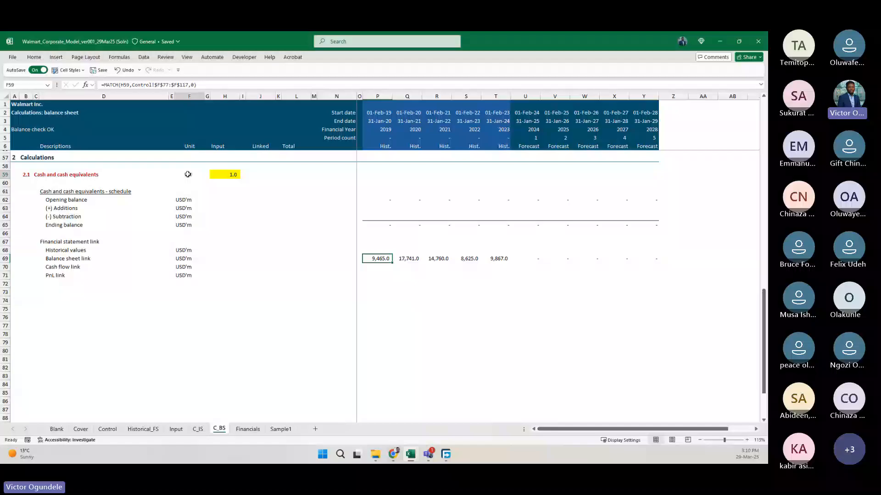
pyautogui.click(381, 260)
pyautogui.scroll(3, 381, 260)
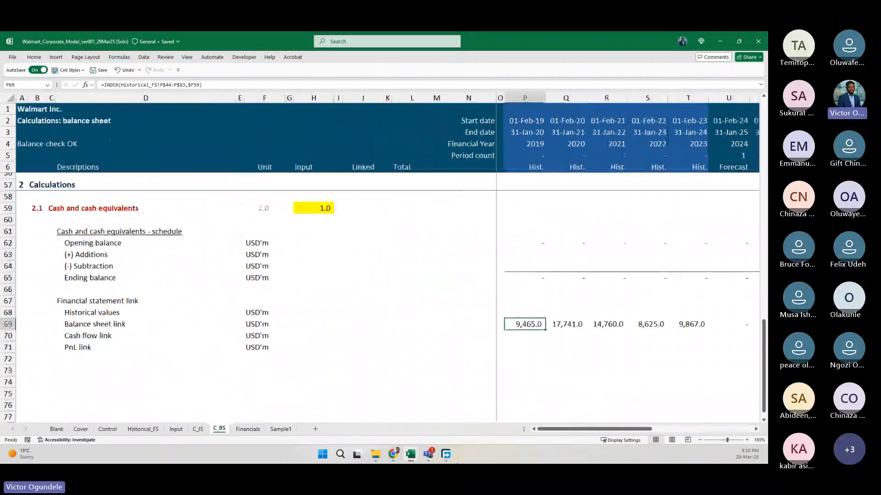
pyautogui.press('F2')
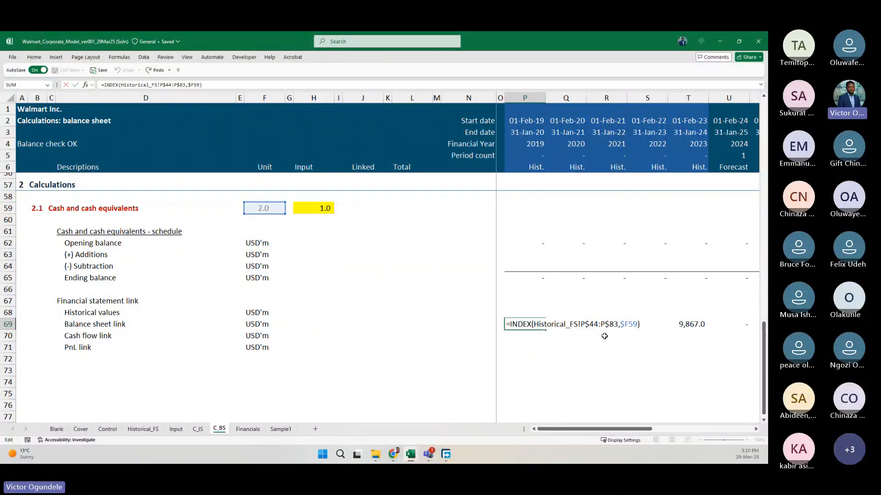
pyautogui.hotkey('ctrl', 'Return')
pyautogui.doubleClick(268, 206)
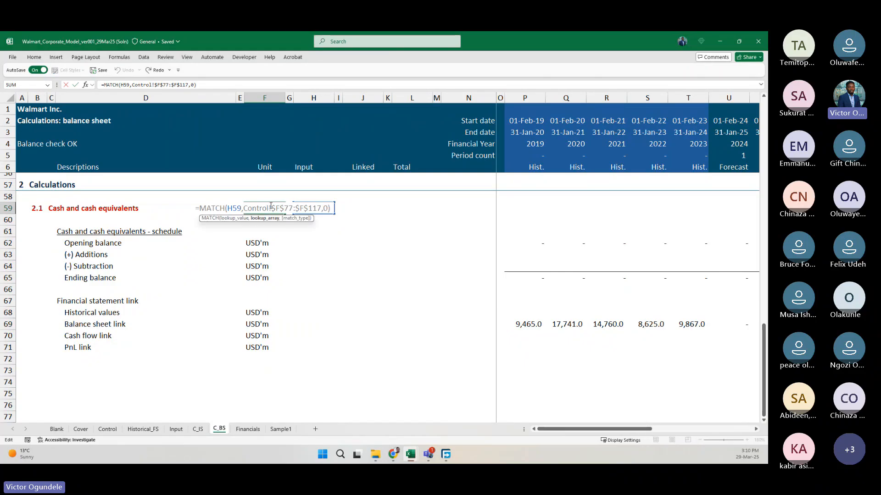
pyautogui.press('Escape')
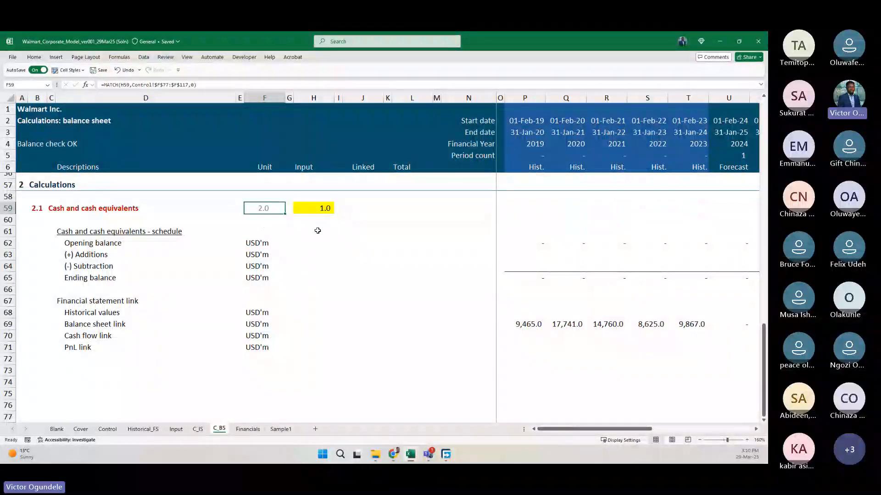
pyautogui.doubleClick(268, 207)
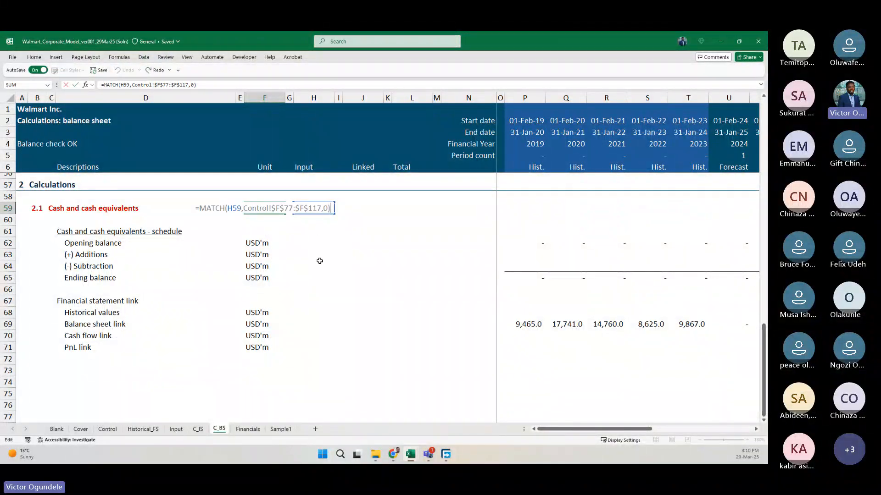
pyautogui.press('Escape')
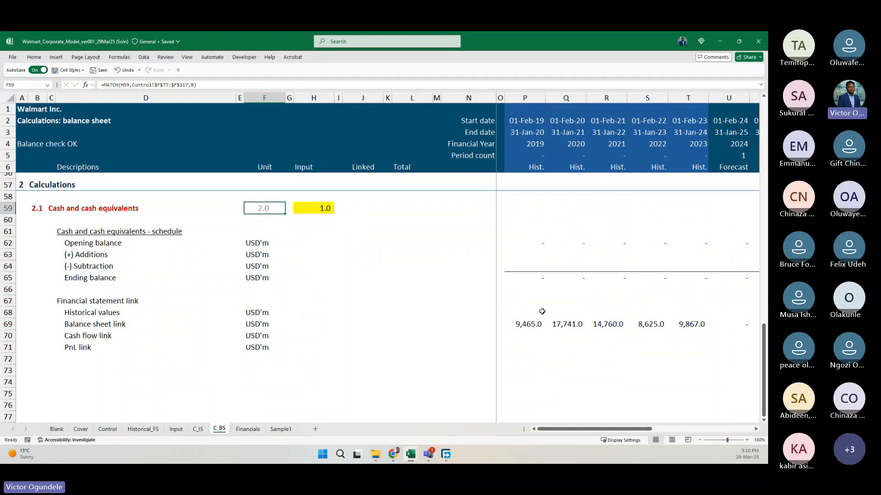
pyautogui.doubleClick(532, 324)
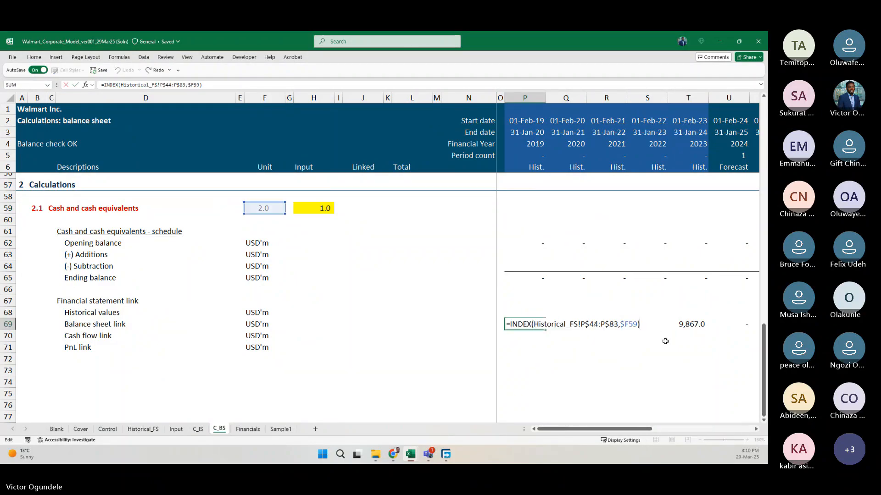
pyautogui.hotkey('ctrl', 'Return')
pyautogui.press('Right')
pyautogui.press('Right')
pyautogui.press('Right')
pyautogui.press('Right')
pyautogui.press('Left')
pyautogui.press('Left')
pyautogui.press('Left')
pyautogui.press('Left')
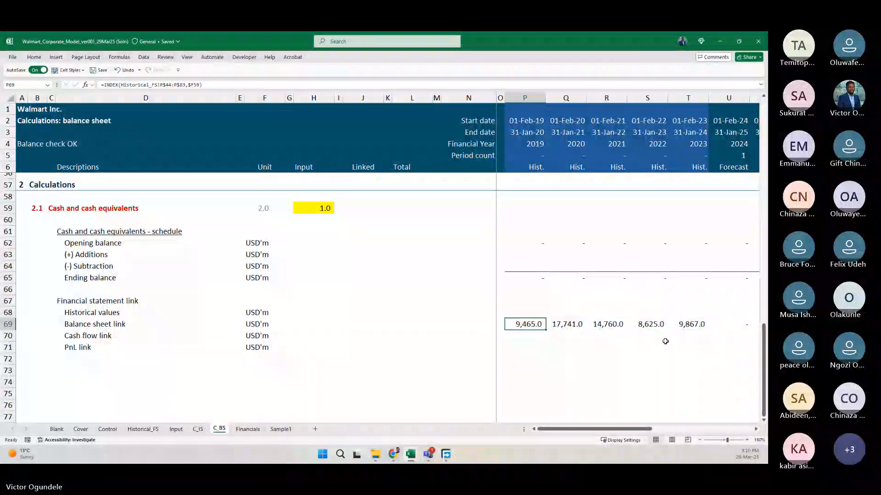
pyautogui.press('F2')
pyautogui.press('Escape')
pyautogui.press('F2')
pyautogui.hotkey('ctrl', 'Return')
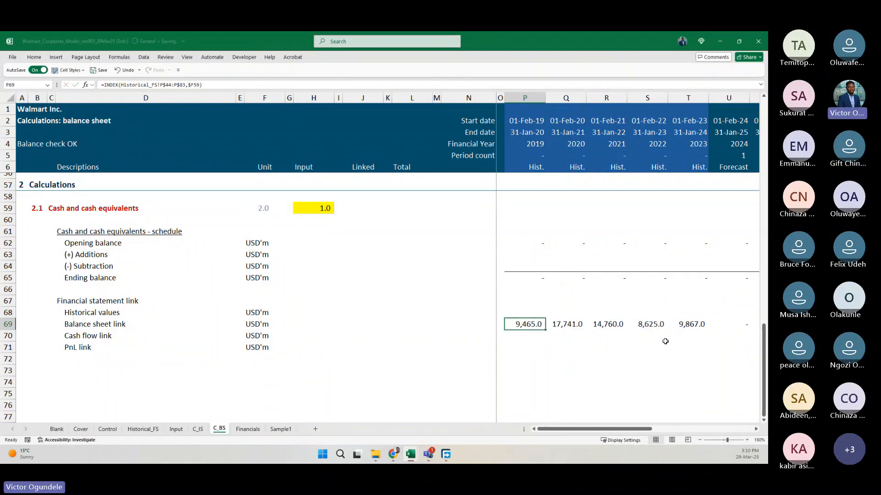
# Move the INDEX formulas P69:Y69 from the Balance sheet link row up to the Historical values row, starting at P68.
pyautogui.keyDown('ctrl'); pyautogui.scroll(-3, 665, 341); pyautogui.keyUp('ctrl')
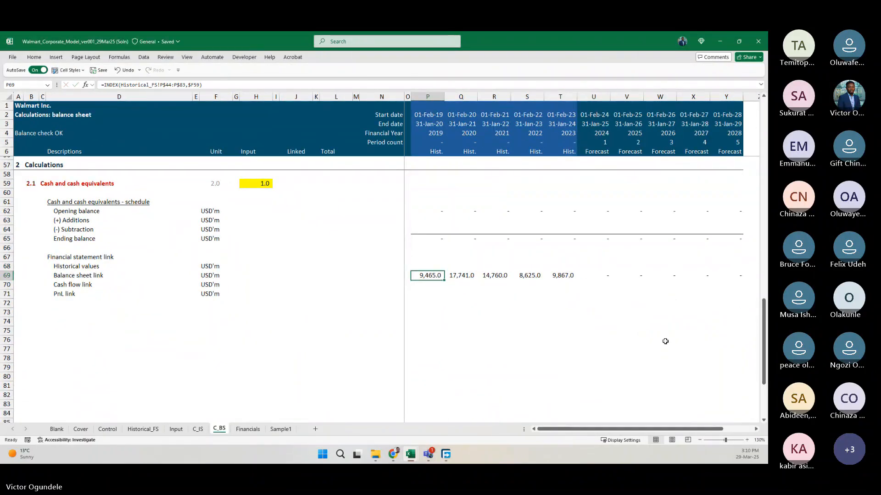
pyautogui.click(299, 277)
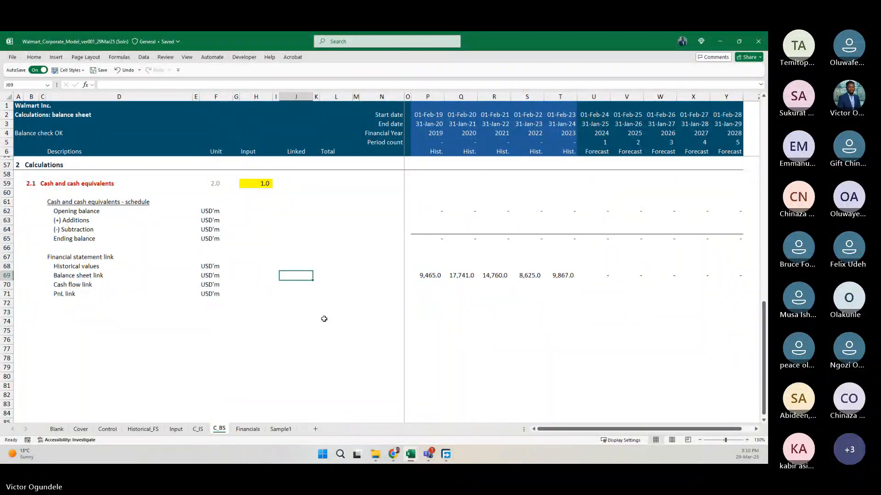
pyautogui.hotkey('ctrl', 'Right')
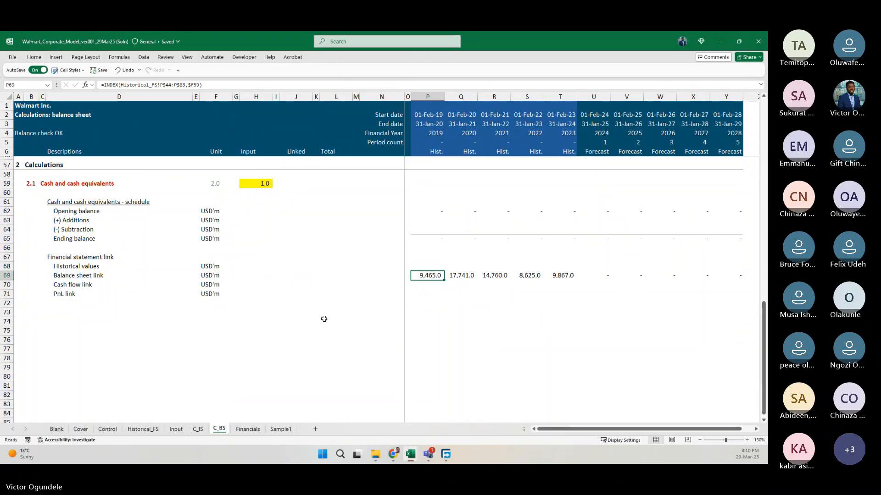
pyautogui.hotkey('ctrl', 'shift', 'Right')
pyautogui.hotkey('ctrl', 'x')
pyautogui.press('Up')
pyautogui.hotkey('ctrl', 'v')
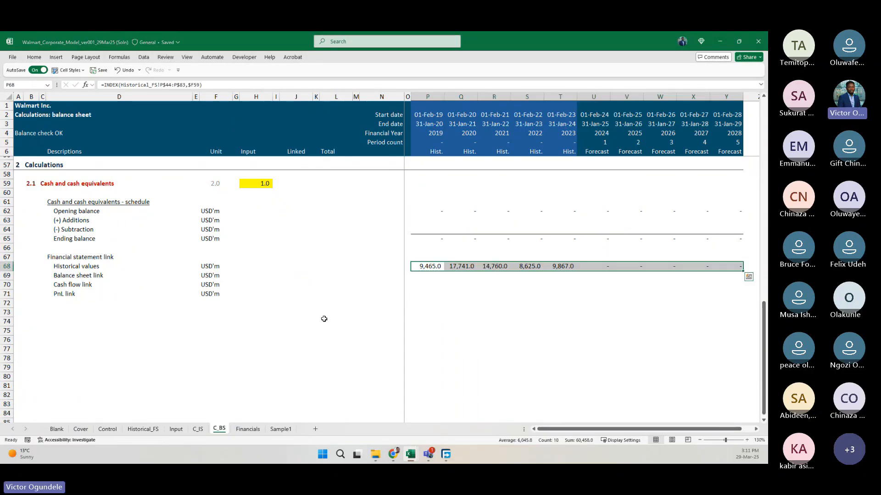
# Review the moved INDEX formulas along the Historical values row from 2019 to 2028.
pyautogui.press('Left')
pyautogui.press('Left')
pyautogui.press('Right')
pyautogui.press('Right')
pyautogui.press('Right')
pyautogui.press('Left')
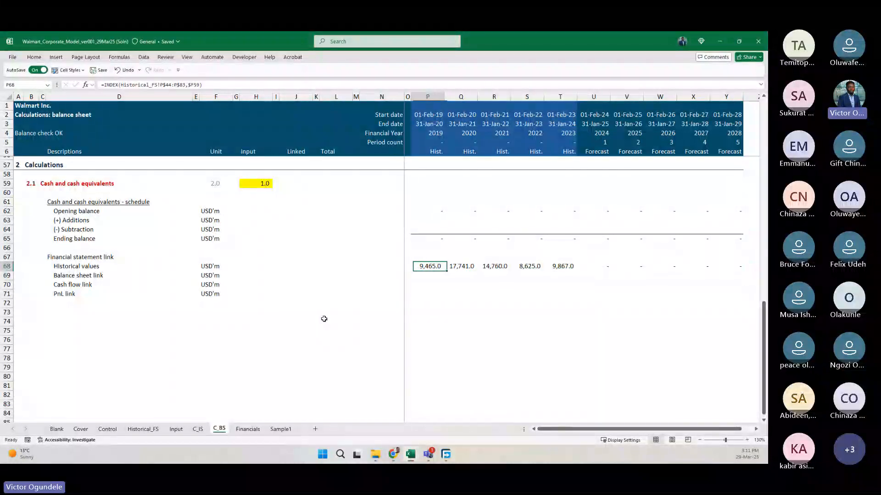
pyautogui.press('Right')
pyautogui.press('Right')
pyautogui.press('Right')
pyautogui.press('Right')
pyautogui.press('Right')
pyautogui.hotkey('ctrl', 'Right')
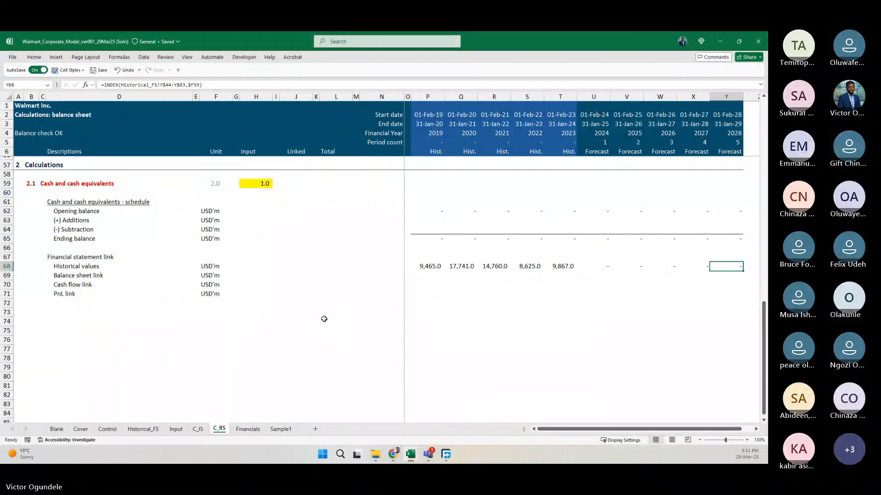
# Begin wrapping the SUM formula in Ending balance cell P65 in an IF that tests whether P$5=0.
pyautogui.hotkey('ctrl', 'Left')
pyautogui.press('Up')
pyautogui.press('Up')
pyautogui.press('Up')
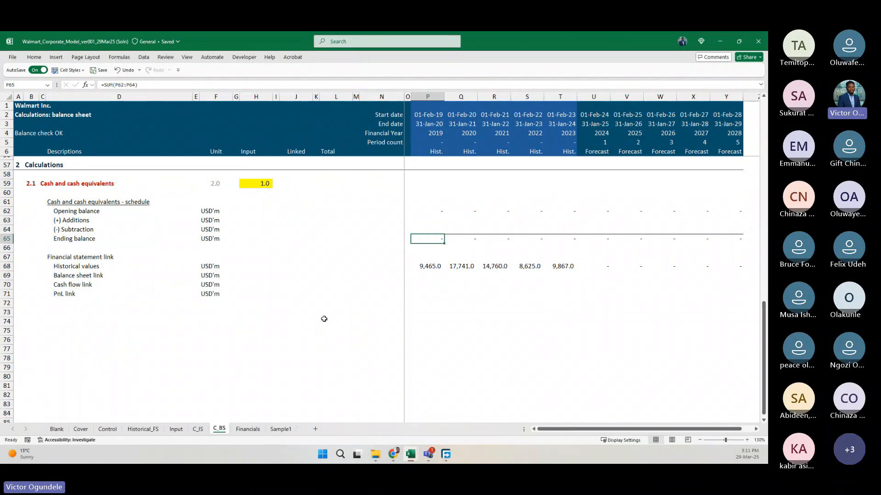
pyautogui.scroll(1, 324, 319)
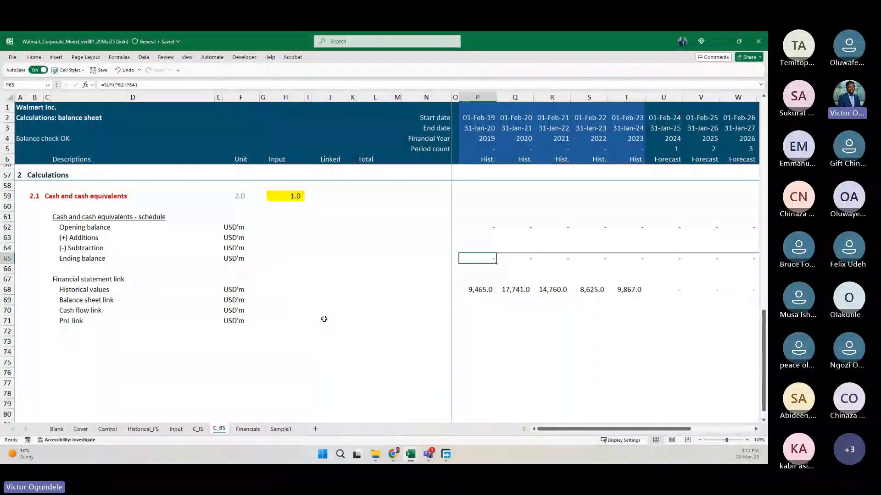
pyautogui.press('F2')
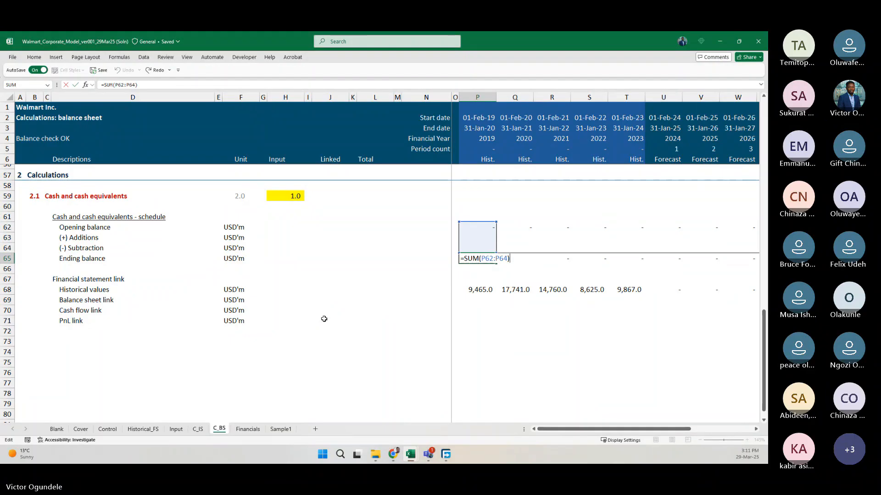
pyautogui.press('Escape')
pyautogui.press('F2')
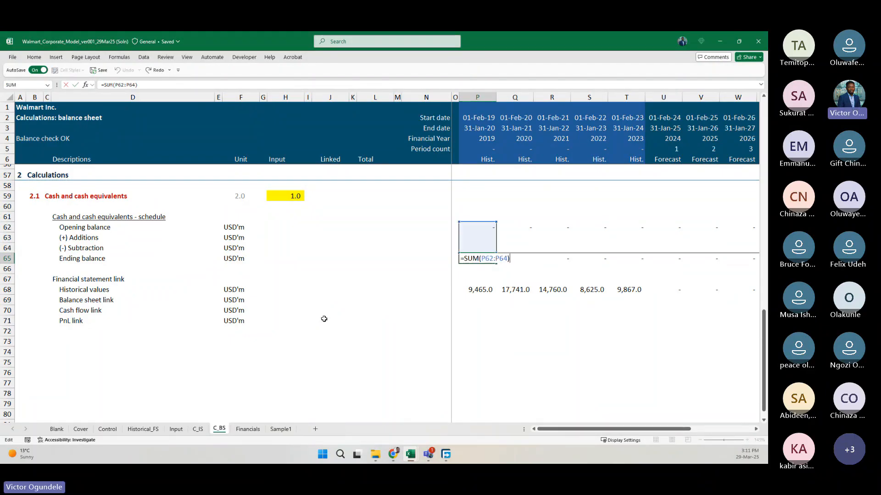
pyautogui.hotkey('ctrl', 'Left')
pyautogui.hotkey('ctrl', 'Left')
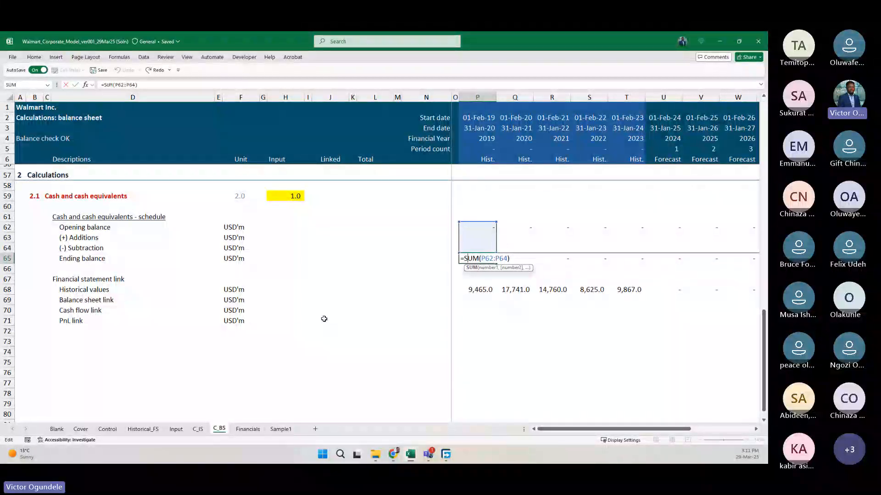
pyautogui.write('IF(')
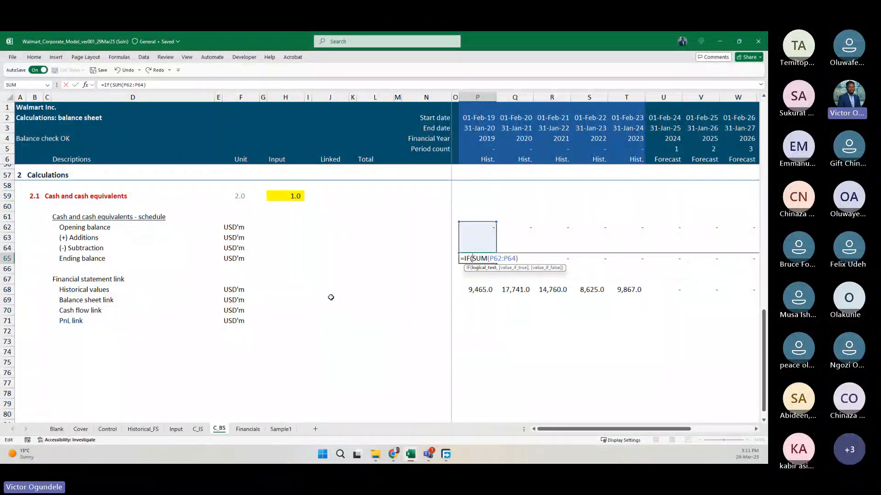
pyautogui.click(481, 151)
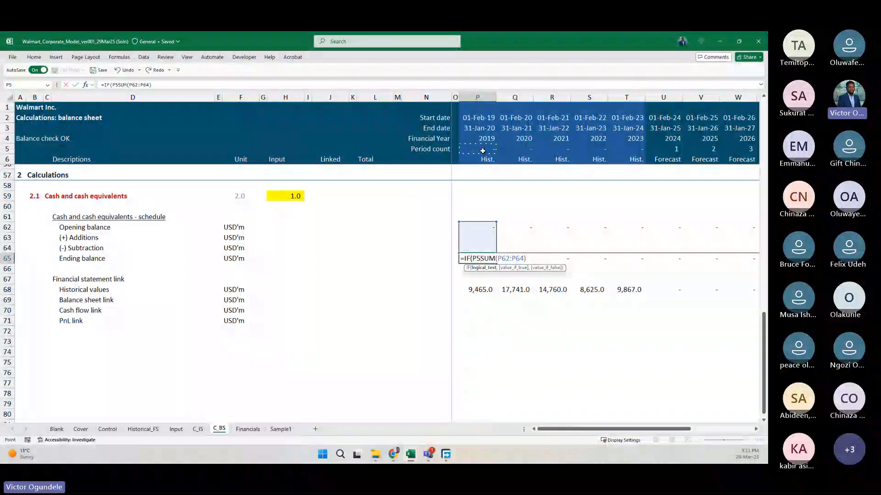
pyautogui.press('F4')
pyautogui.press('F4')
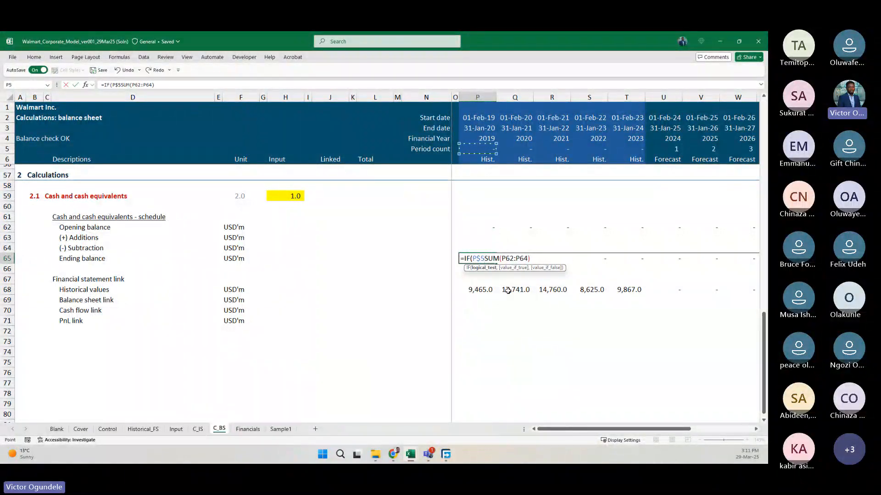
pyautogui.write('=0,')
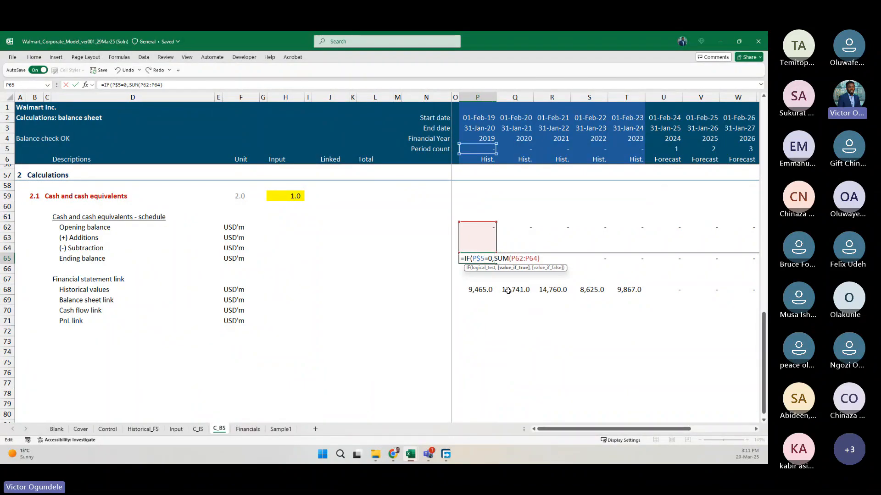
# Complete P65 as =IF(P$5=0,P68,SUM(P62:P64)), returning the historical value when the test is true.
pyautogui.press('Right')
pyautogui.press('Right')
pyautogui.press('Right')
pyautogui.press('Right')
pyautogui.press('Right')
pyautogui.press('Left')
pyautogui.press('Left')
pyautogui.press('Left')
pyautogui.press('Left')
pyautogui.press('Left')
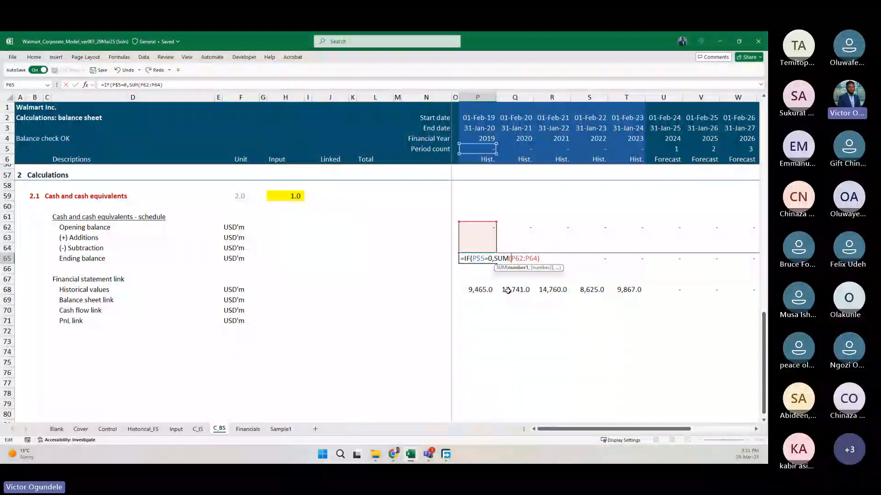
pyautogui.press('Down')
pyautogui.press('Down')
pyautogui.press('Down')
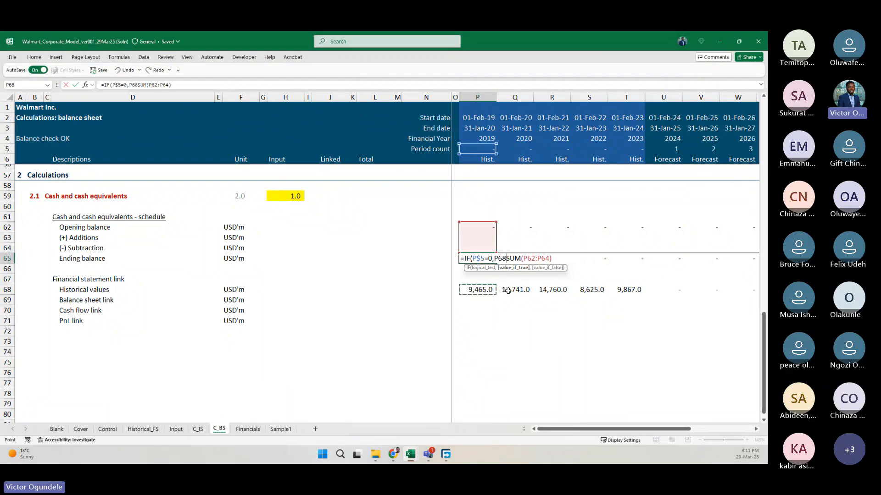
pyautogui.write(',')
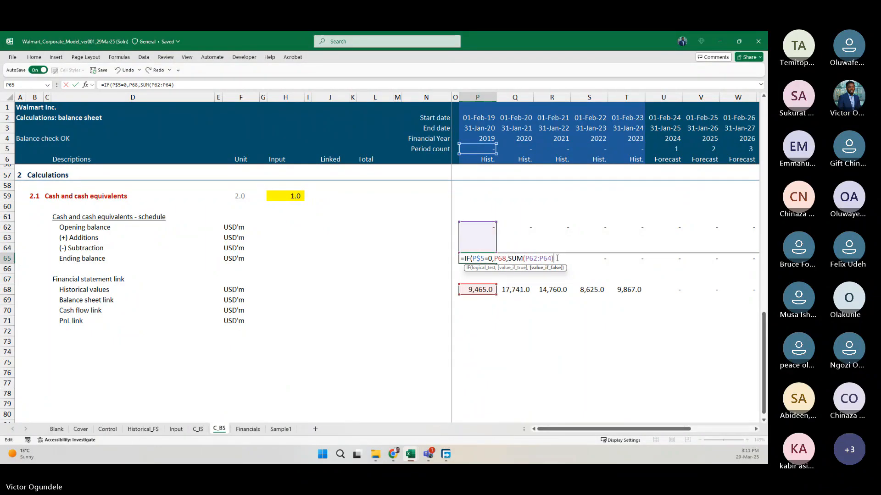
pyautogui.hotkey('ctrl', 'Return')
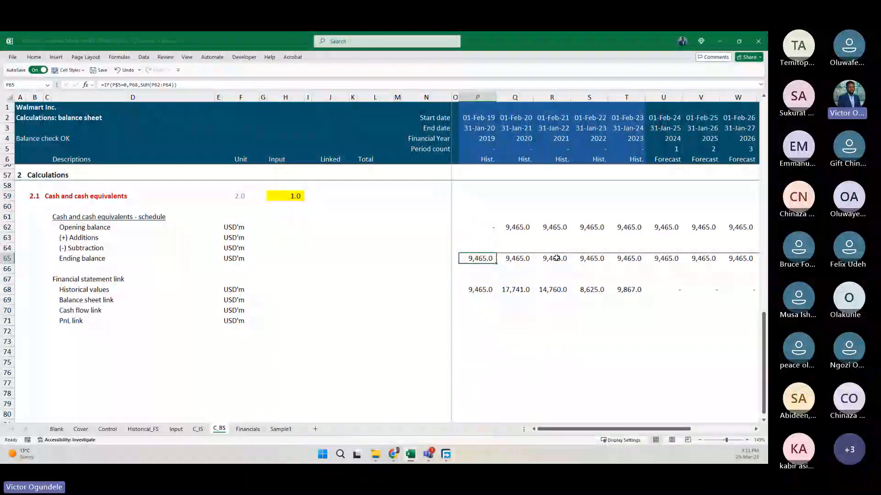
# Restore the plain SUM formula in P65 by copying it from the neighbouring Q65.
pyautogui.press('Right')
pyautogui.hotkey('ctrl', 'c')
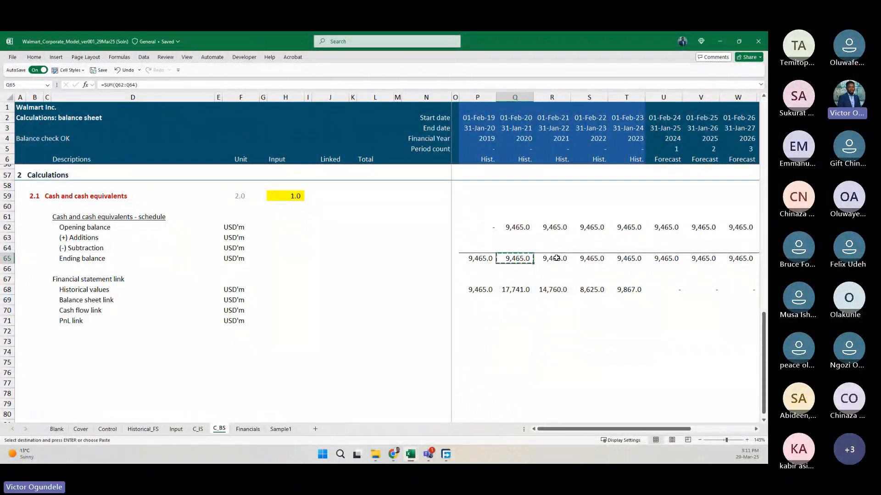
pyautogui.press('Left')
pyautogui.hotkey('ctrl', 'v')
pyautogui.press('Escape')
# Examine the SUM formulas behind the Ending balance row in the first historical years.
pyautogui.press('F2')
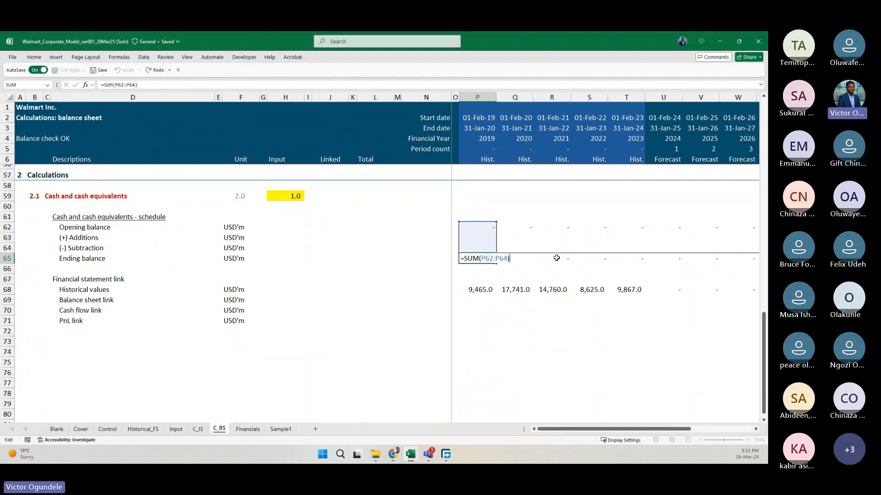
pyautogui.press('Escape')
pyautogui.press('Right')
pyautogui.press('F2')
pyautogui.press('Escape')
pyautogui.press('Left')
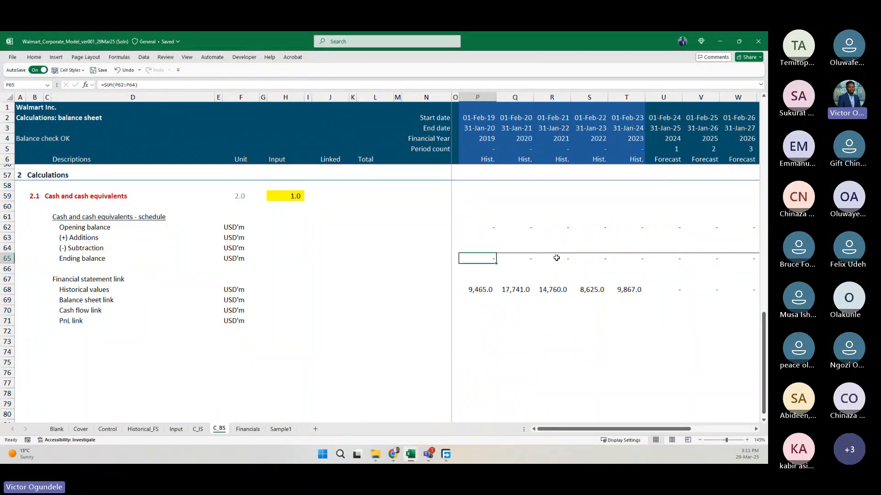
pyautogui.press('F2')
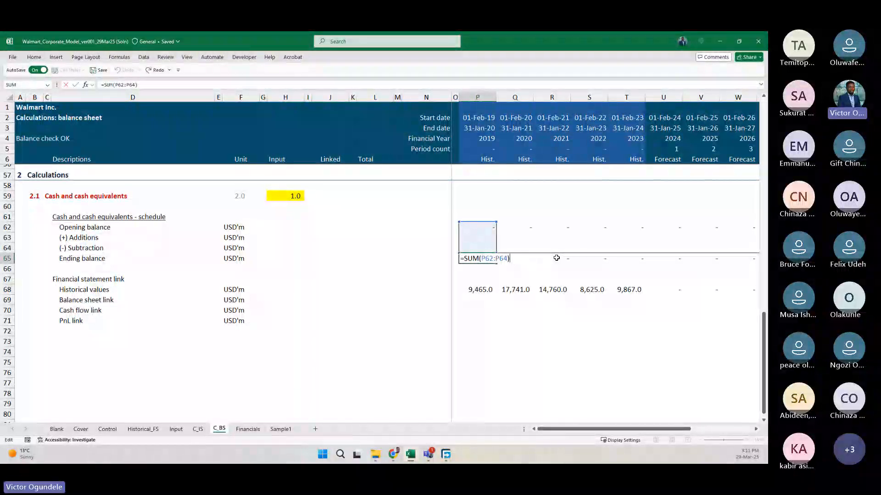
pyautogui.press('Escape')
pyautogui.press('Right')
pyautogui.press('Right')
pyautogui.press('Right')
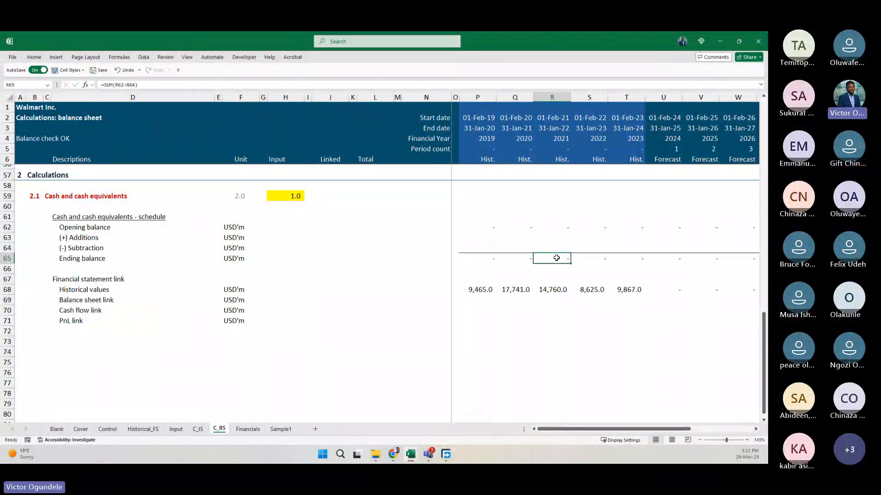
pyautogui.press('Left')
pyautogui.press('Left')
pyautogui.press('Left')
# Insert an IF with the test P$5=0 ahead of the SUM in P65, locking the Period count row reference.
pyautogui.press('F2')
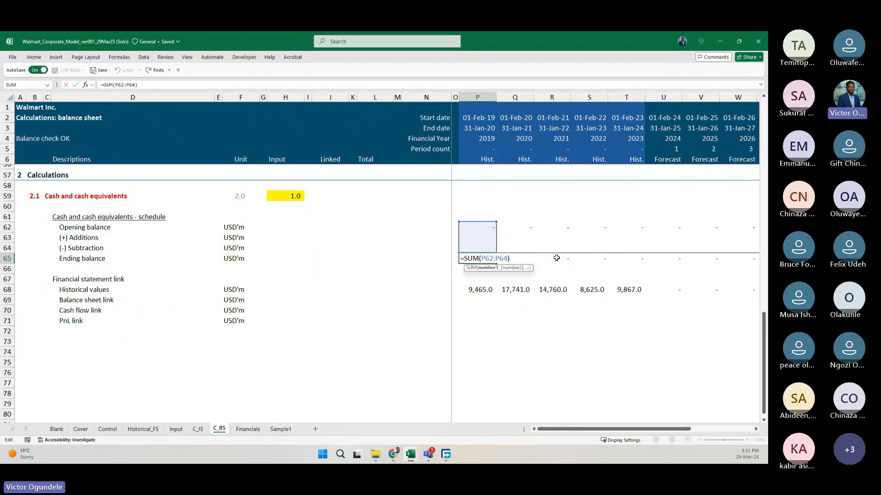
pyautogui.press('Left')
pyautogui.press('Left')
pyautogui.press('Left')
pyautogui.press('Left')
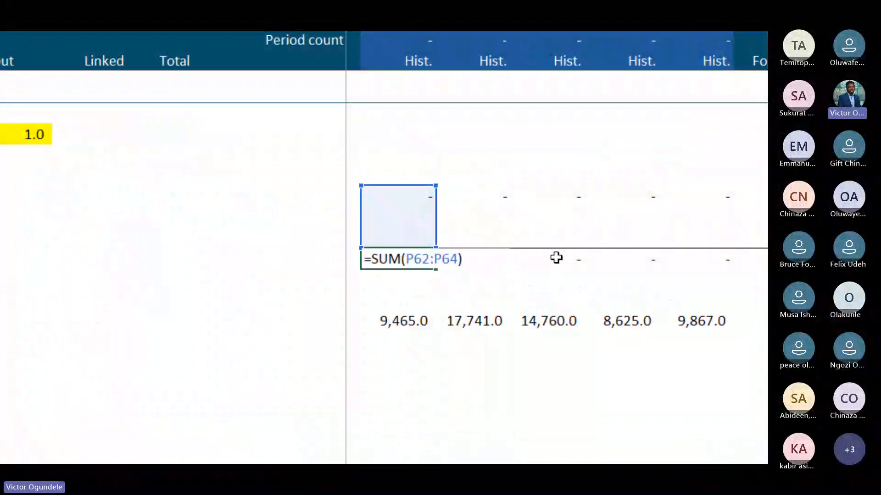
pyautogui.write('if')
pyautogui.press('Tab')
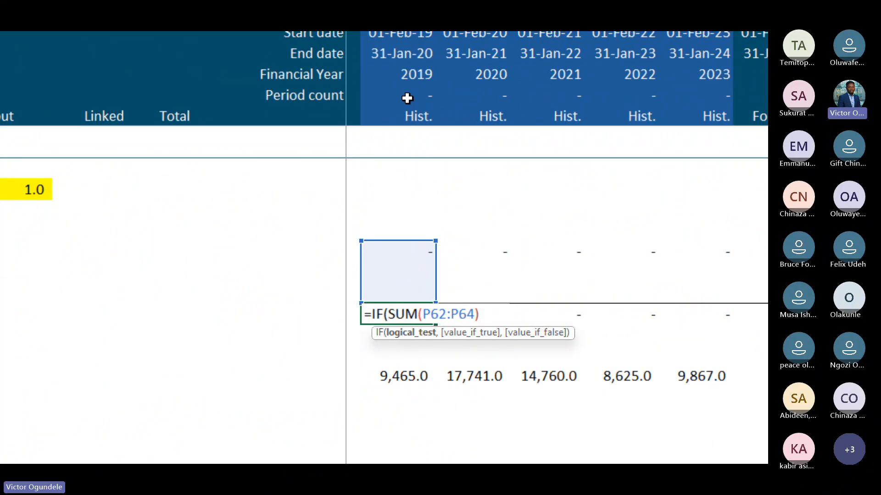
pyautogui.click(407, 98)
pyautogui.press('F4')
pyautogui.press('F4')
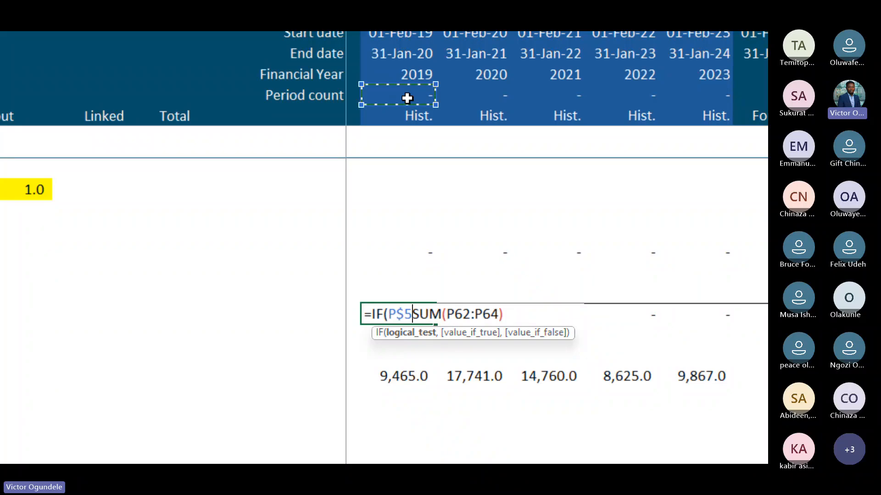
pyautogui.write('=0')
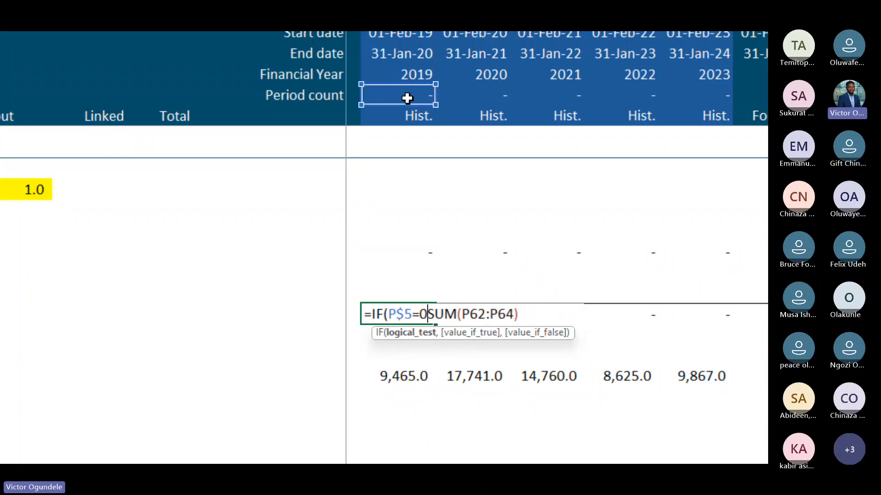
pyautogui.write(',')
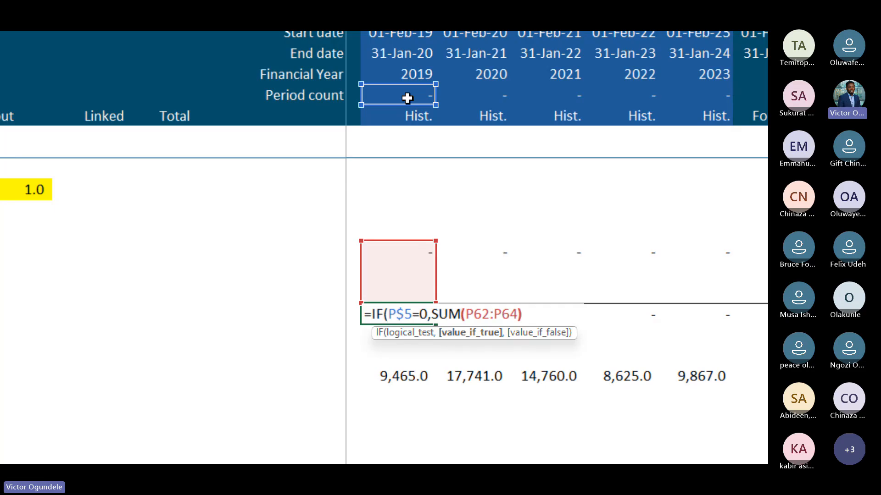
# Use historical value P68 as the true result and SUM(P62:P64) as the false result, then enter the formula in P65.
pyautogui.press('End')
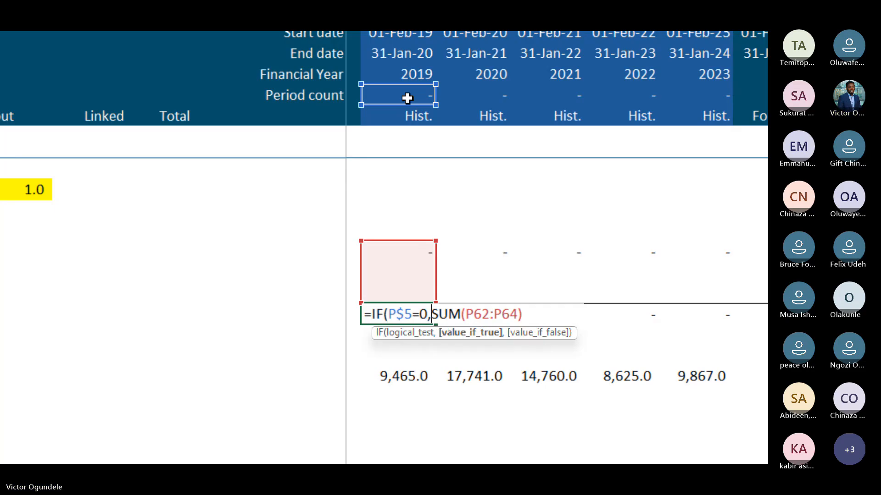
pyautogui.press('Down')
pyautogui.press('Down')
pyautogui.press('Down')
pyautogui.press('Down')
pyautogui.press('Up')
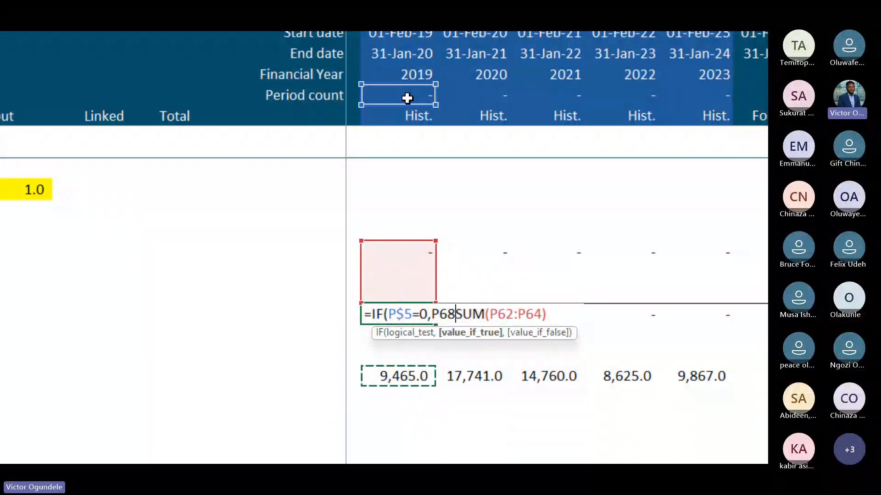
pyautogui.write(',')
pyautogui.scroll(1, 407, 98)
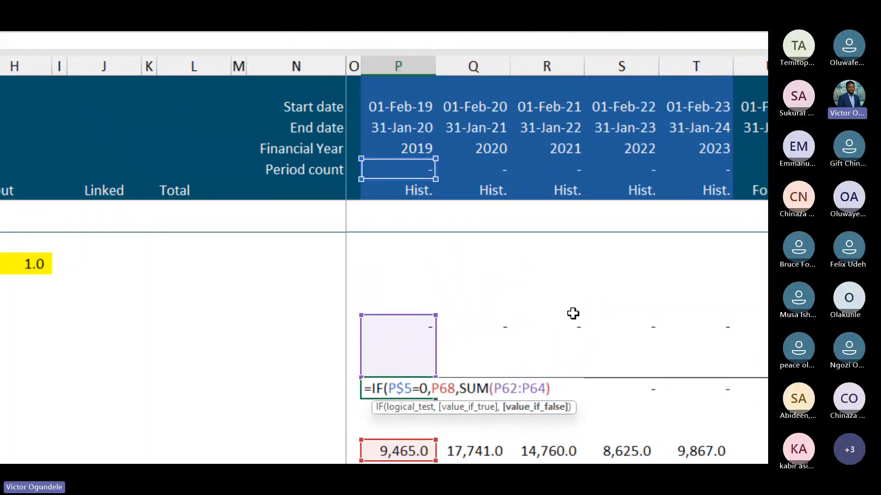
pyautogui.write(')')
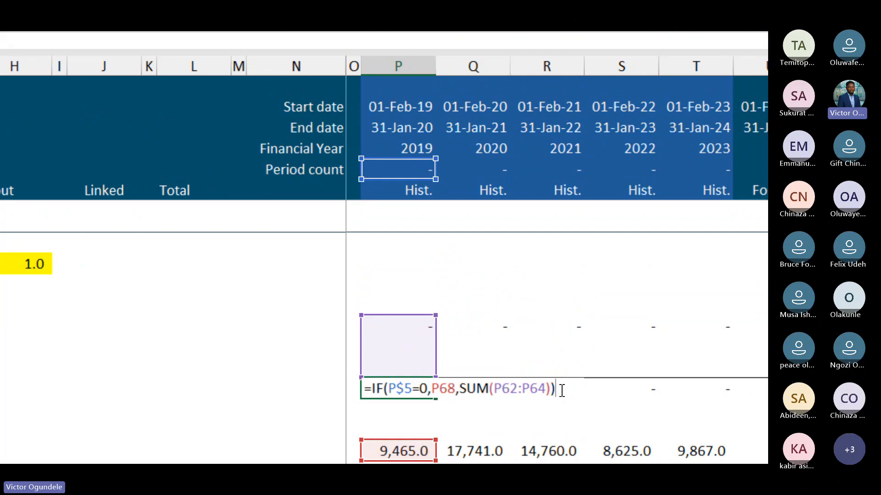
pyautogui.hotkey('ctrl', 'Return')
pyautogui.press('Escape')
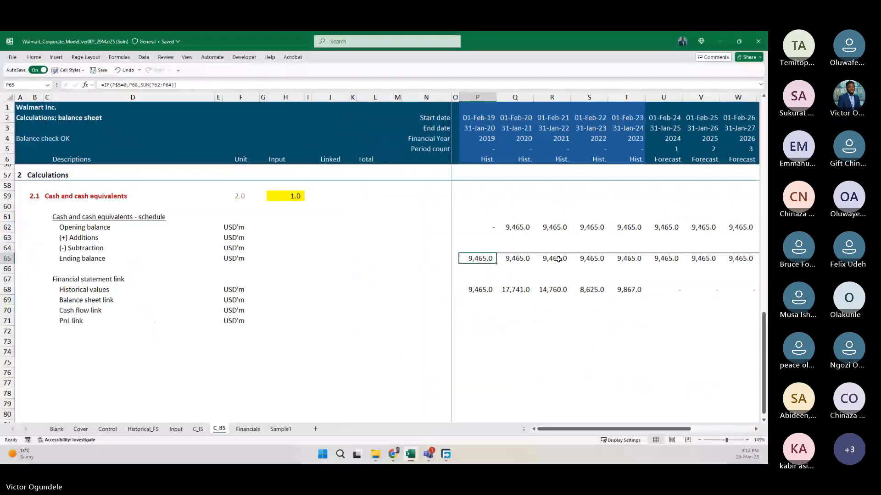
# Fill the IF formula from P65 across the Ending balance row through Y65.
pyautogui.hotkey('ctrl', 'shift', 'Right')
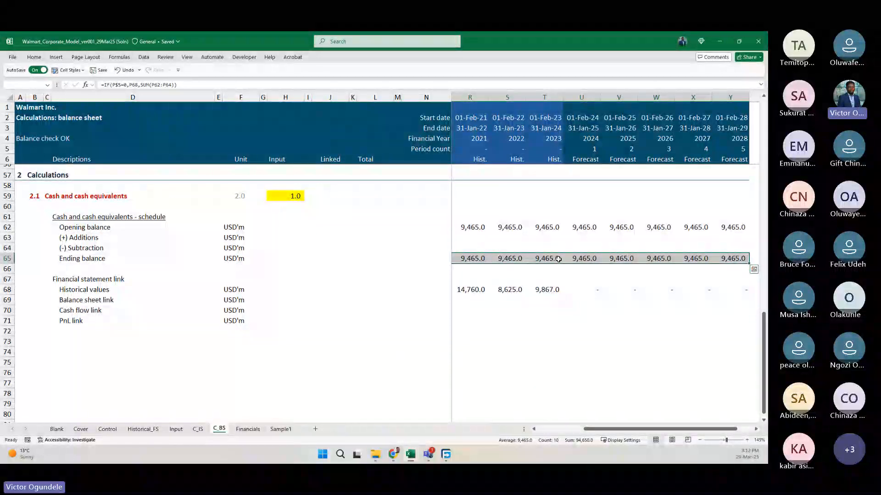
pyautogui.hotkey('ctrl', 'r')
pyautogui.hotkey('ctrl', 'shift', 'Left')
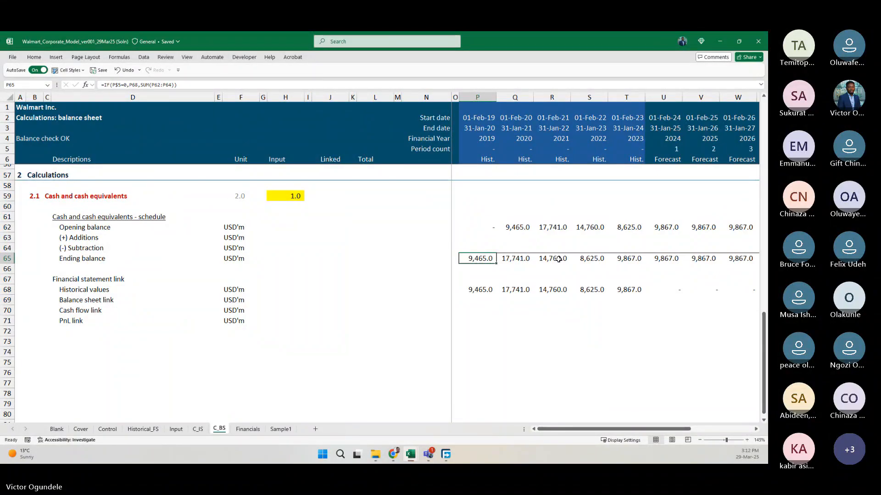
# Review the filled Ending balance formulas across the historical and forecast years of row 65.
pyautogui.keyDown('ctrl'); pyautogui.scroll(-2, 558, 259); pyautogui.keyUp('ctrl')
pyautogui.press('Right')
pyautogui.press('Right')
pyautogui.press('Right')
pyautogui.press('Right')
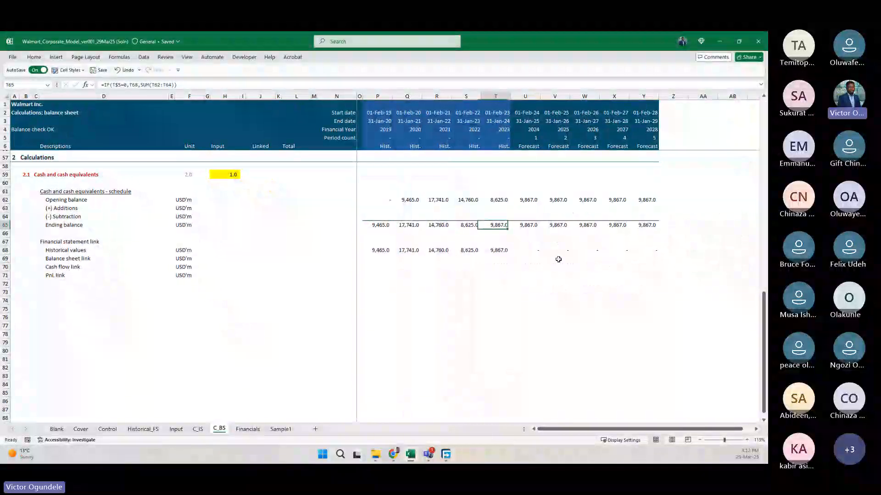
pyautogui.press('Right')
pyautogui.press('Right')
pyautogui.press('Right')
pyautogui.press('Right')
pyautogui.press('Left')
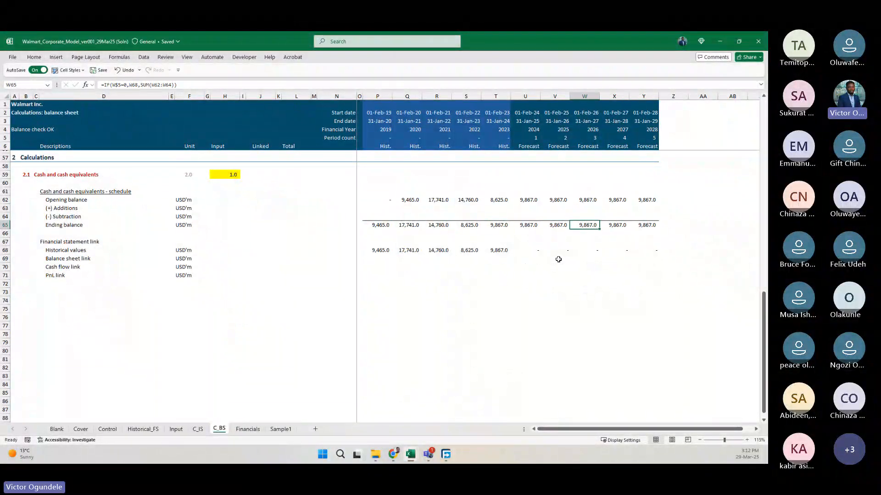
pyautogui.press('Left')
pyautogui.press('Left')
pyautogui.press('Left')
pyautogui.keyDown('ctrl'); pyautogui.scroll(1, 559, 259); pyautogui.keyUp('ctrl')
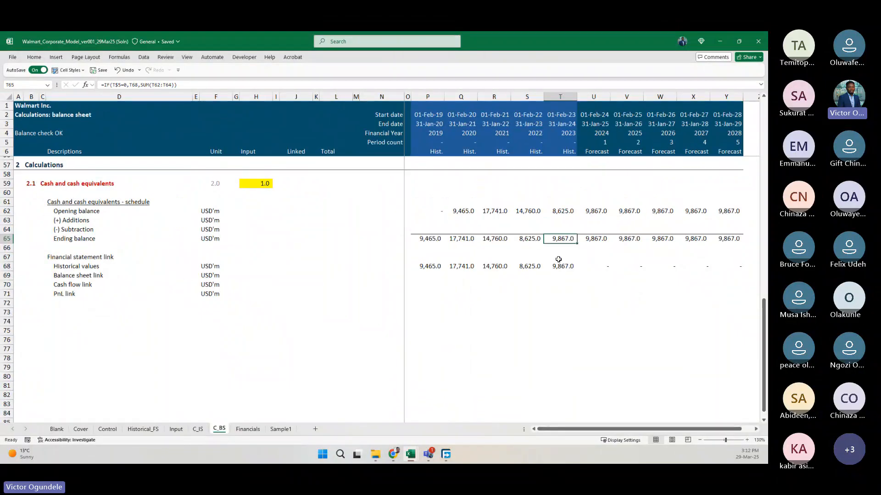
# Inspect the Ending balance formulas from T65 through X65, comparing the last historical year with the forecast years.
pyautogui.press('F2')
pyautogui.press('Escape')
pyautogui.press('F2')
pyautogui.press('Escape')
pyautogui.press('Right')
pyautogui.press('F2')
pyautogui.press('Escape')
pyautogui.press('Right')
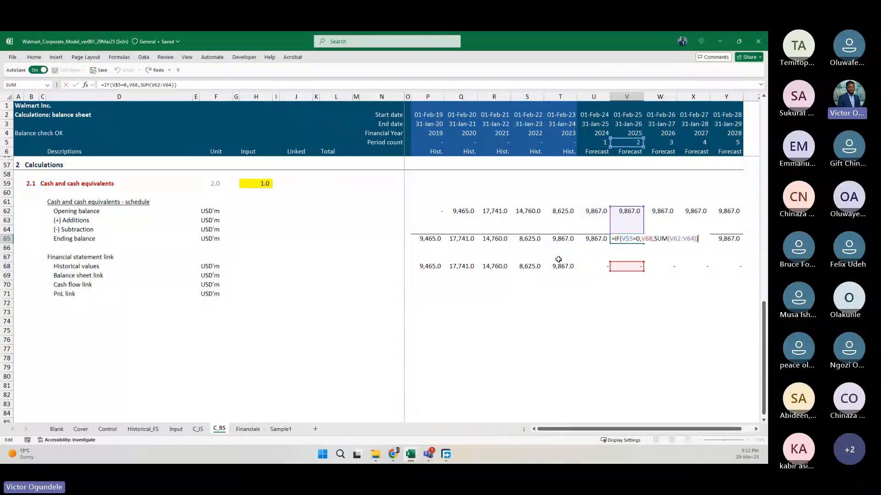
pyautogui.press('Right')
pyautogui.press('Right')
pyautogui.press('F2')
pyautogui.press('Escape')
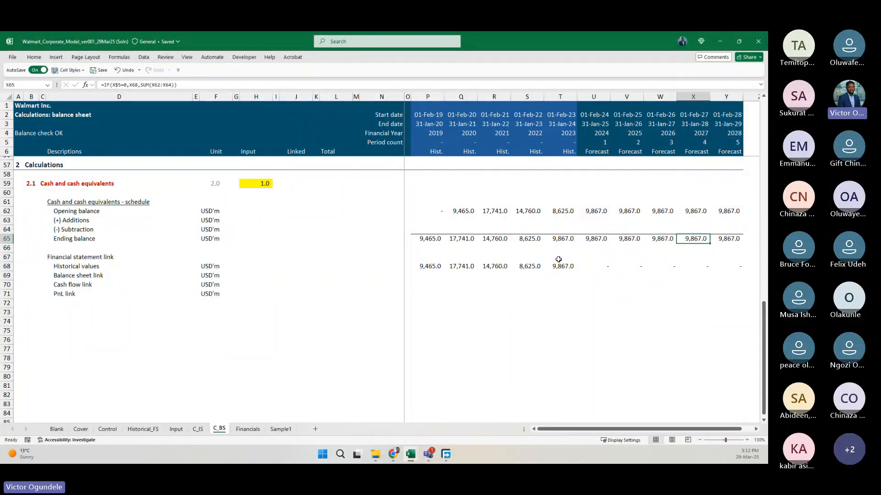
pyautogui.press('Left')
pyautogui.press('Left')
pyautogui.press('Left')
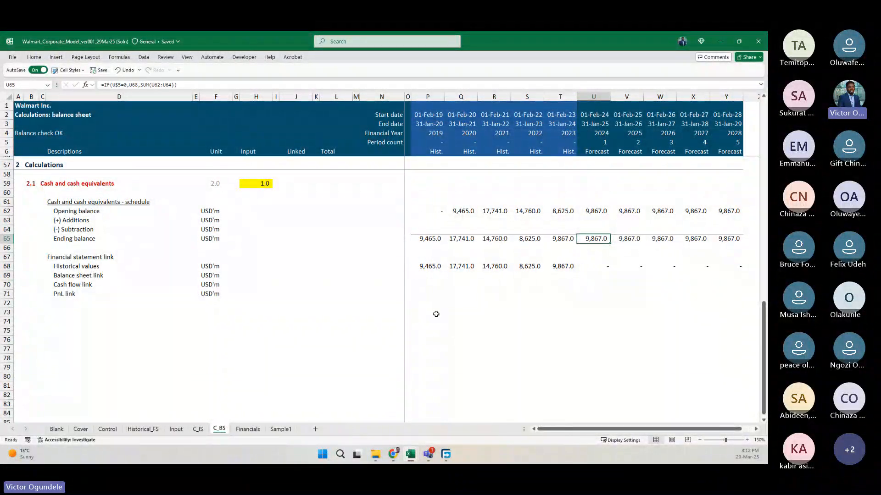
# Fill the Balance sheet link row, P69 through Y69, with =P65 so each year picks up its Ending balance.
pyautogui.click(116, 275)
pyautogui.press('Right')
pyautogui.press('Right')
pyautogui.press('Right')
pyautogui.press('Right')
pyautogui.press('Right')
pyautogui.press('Right')
pyautogui.press('Right')
pyautogui.press('Right')
pyautogui.press('Right')
pyautogui.press('Right')
pyautogui.press('Right')
pyautogui.press('Right')
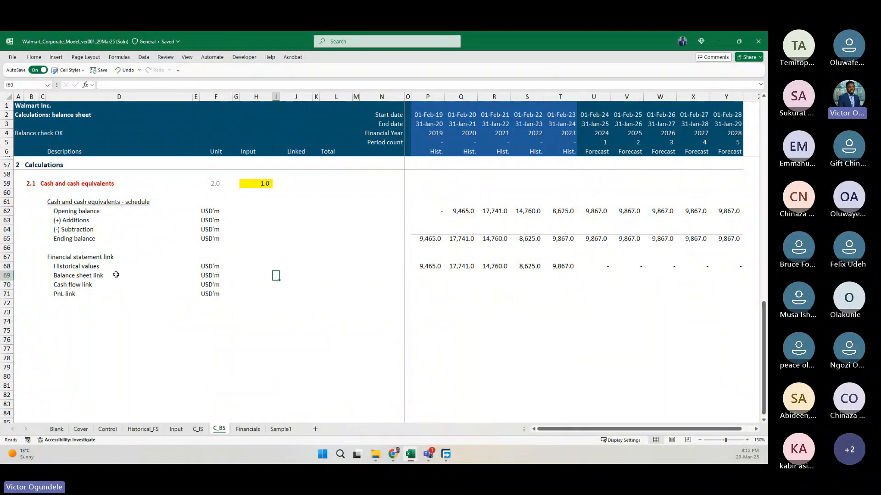
pyautogui.press('Right')
pyautogui.press('Left')
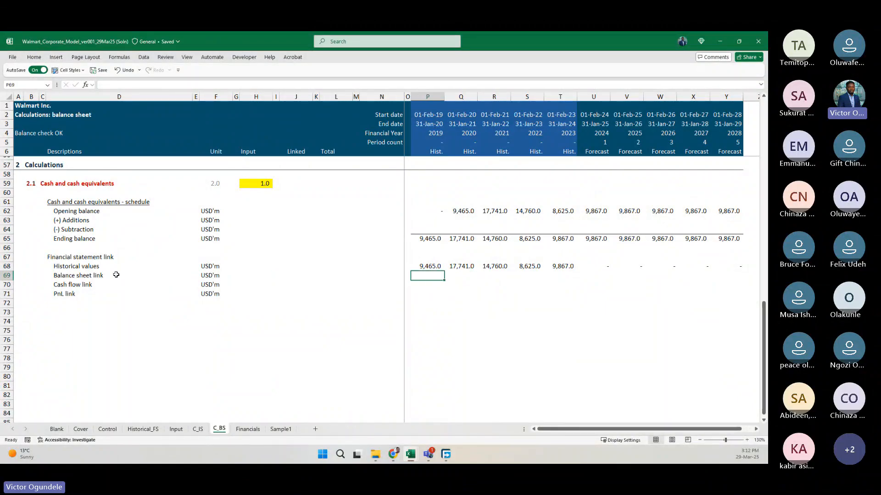
pyautogui.hotkey('shift', 'Right')
pyautogui.hotkey('shift', 'Right')
pyautogui.hotkey('shift', 'Right')
pyautogui.hotkey('shift', 'Right')
pyautogui.hotkey('shift', 'Right')
pyautogui.hotkey('shift', 'Right')
pyautogui.hotkey('shift', 'Right')
pyautogui.hotkey('shift', 'Right')
pyautogui.hotkey('shift', 'Right')
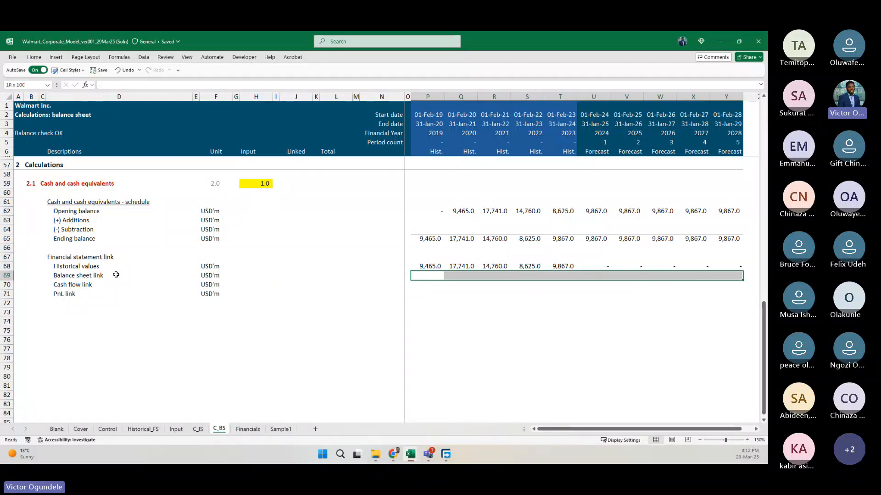
pyautogui.write('=')
pyautogui.press('Up')
pyautogui.press('Up')
pyautogui.press('Up')
pyautogui.press('Up')
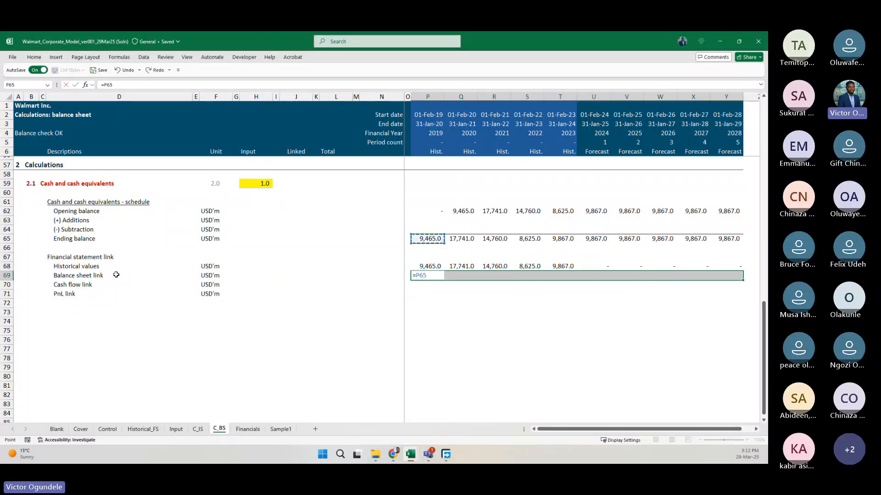
pyautogui.hotkey('ctrl', 'Return')
pyautogui.press('Down')
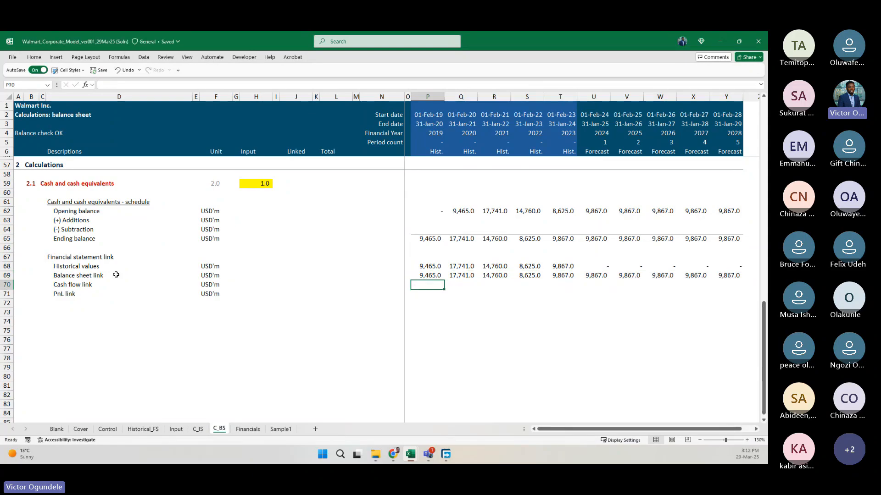
pyautogui.press('Up')
pyautogui.press('Down')
pyautogui.press('Up')
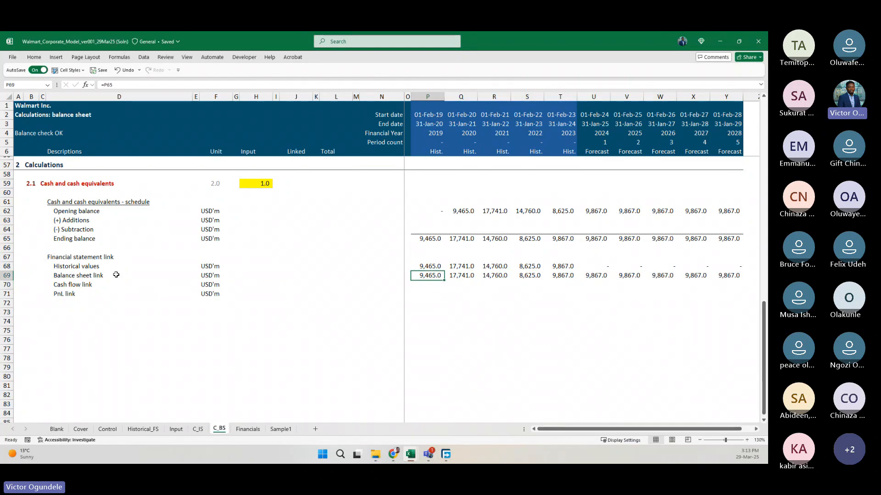
# Enter =C59 in J69 as the linked line-item name for the Balance sheet link row.
pyautogui.hotkey('ctrl', 'Left')
pyautogui.press('Right')
pyautogui.press('Right')
pyautogui.press('Right')
pyautogui.press('Right')
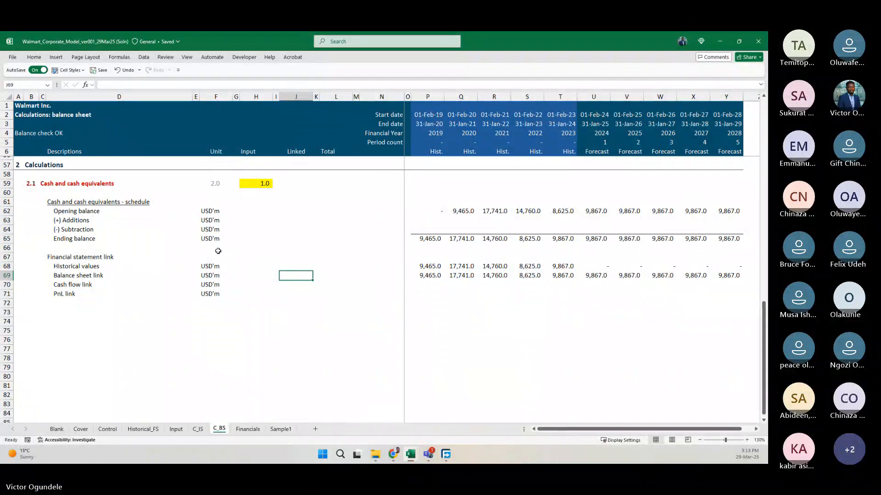
pyautogui.write('=')
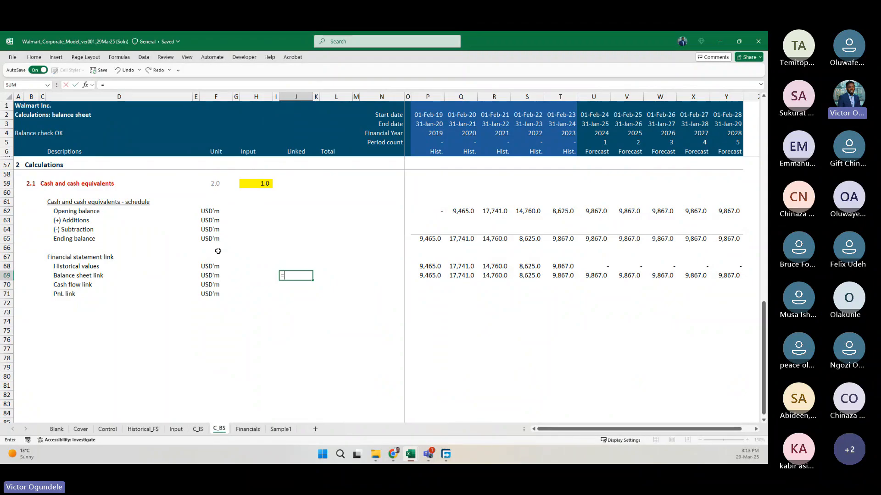
pyautogui.click(42, 185)
pyautogui.hotkey('ctrl', 'Return')
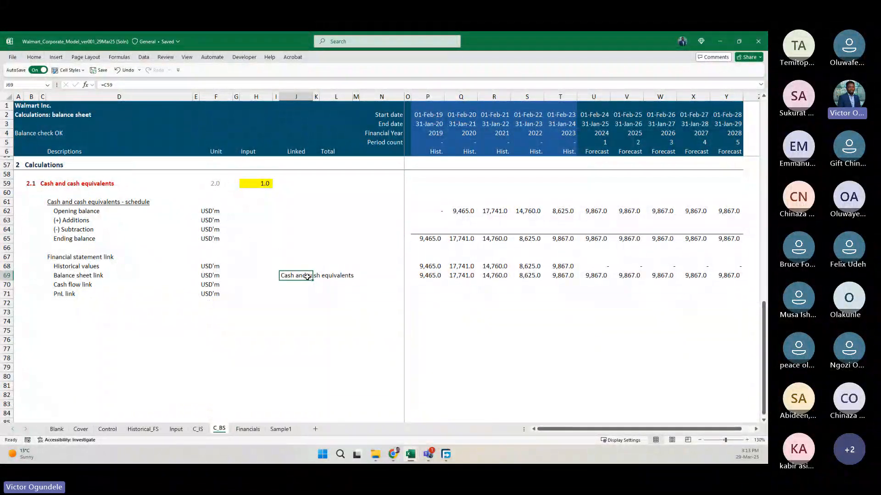
# Copy the format of the Revenue link label in J42 on the C_IS sheet onto J69 on C_BS.
pyautogui.hotkey('ctrl', 'pageup')
pyautogui.scroll(-10, 241, 232)
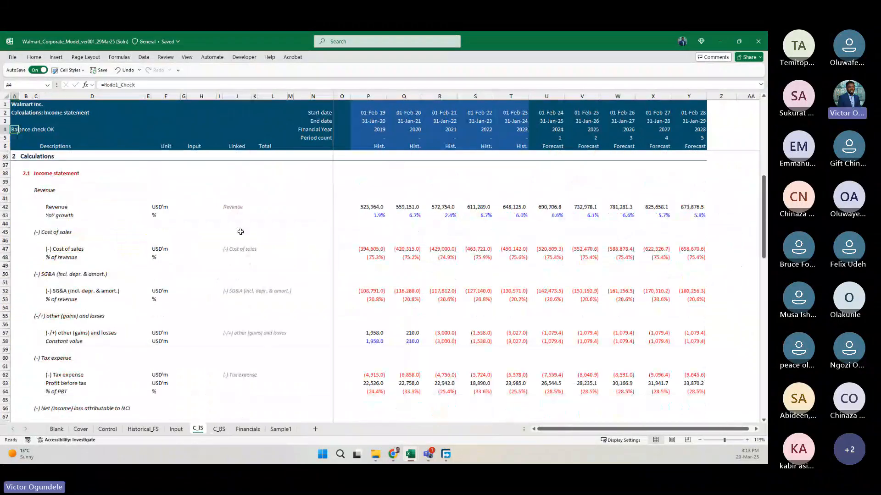
pyautogui.click(229, 207)
pyautogui.hotkey('alt', 'h')
pyautogui.press('f')
pyautogui.press('p')
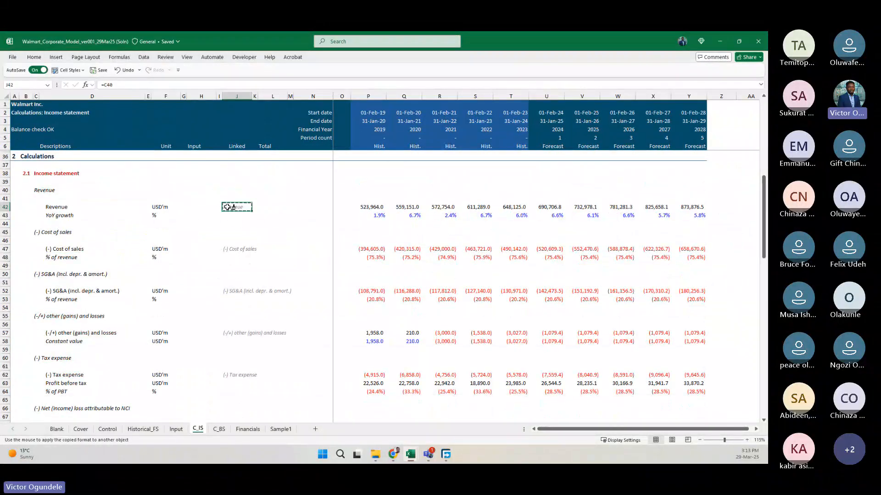
pyautogui.click(219, 430)
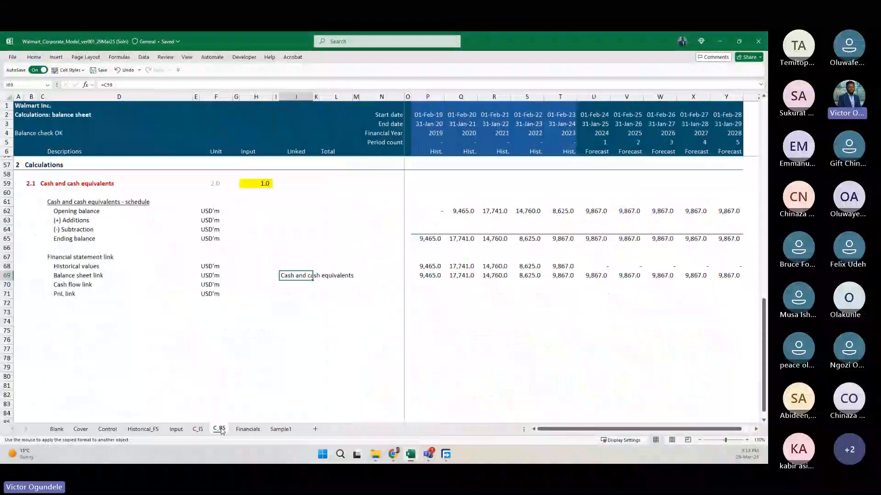
pyautogui.click(292, 275)
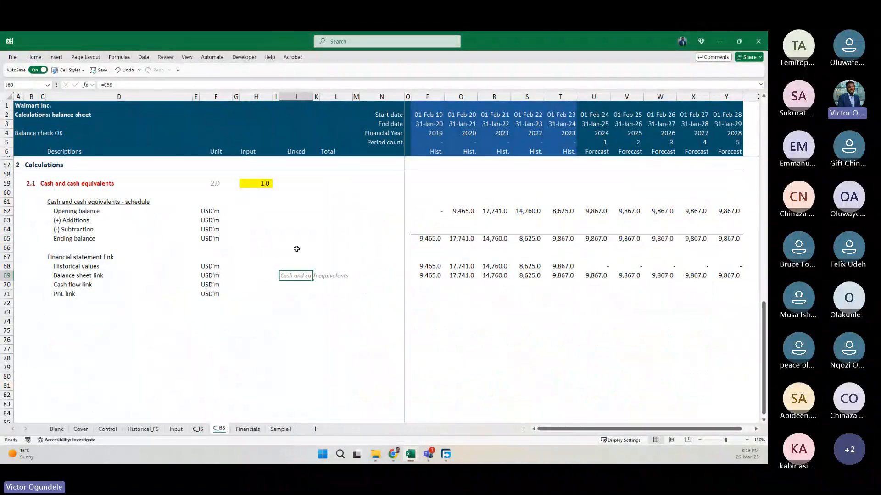
pyautogui.click(296, 248)
pyautogui.click(283, 277)
pyautogui.press('Down')
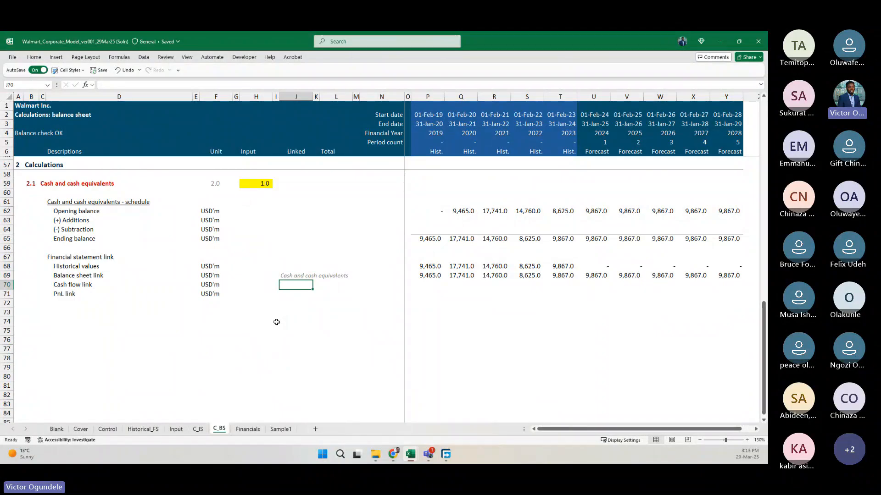
pyautogui.press('Up')
pyautogui.press('Down')
pyautogui.keyDown('ctrl'); pyautogui.scroll(-2, 277, 322); pyautogui.keyUp('ctrl')
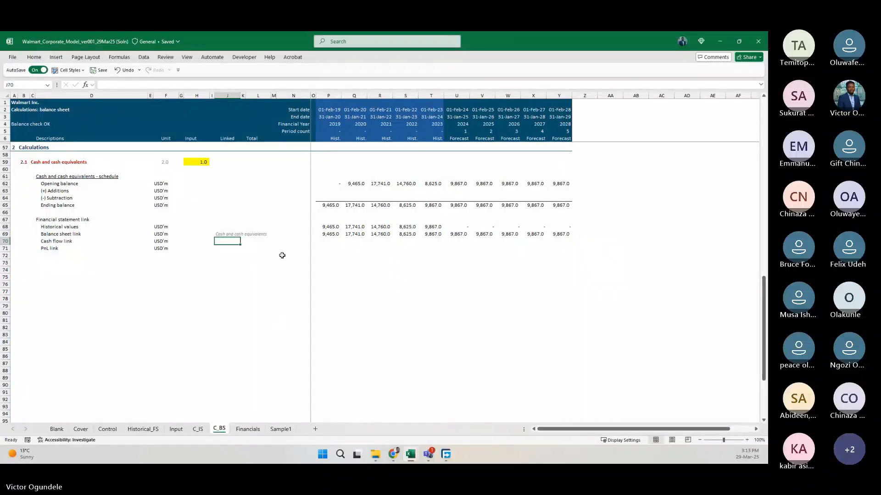
pyautogui.scroll(2, 281, 255)
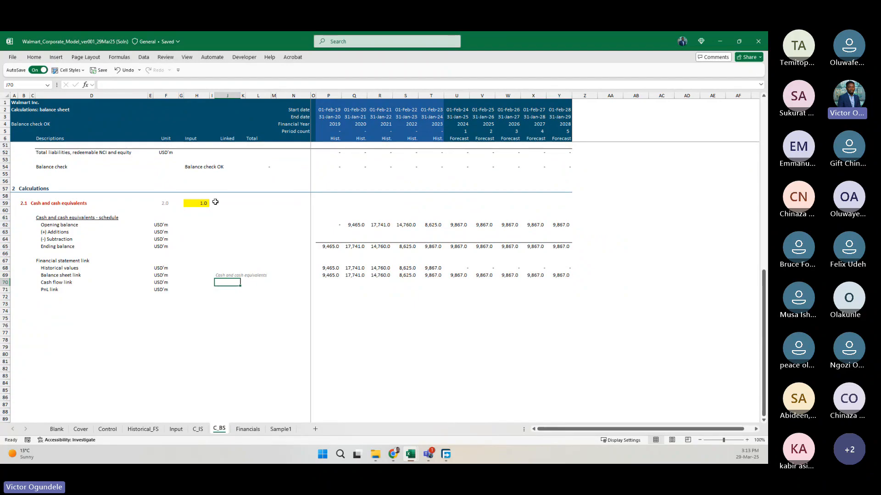
pyautogui.click(202, 202)
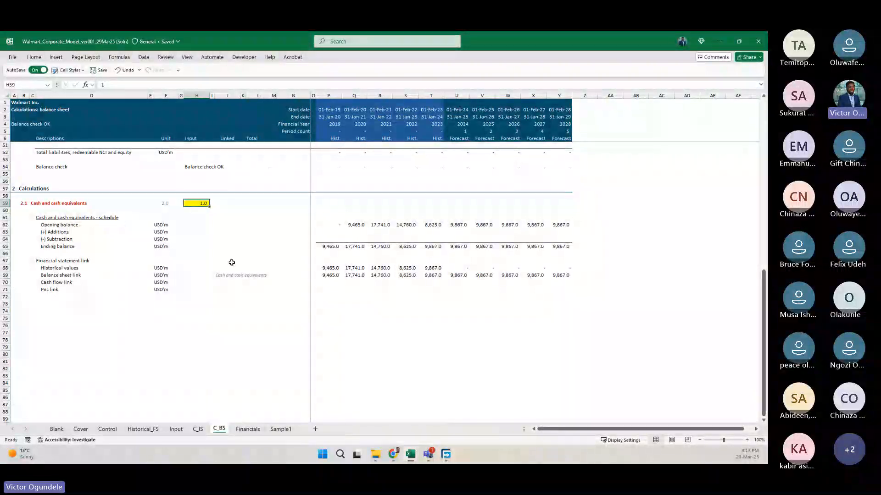
pyautogui.hotkey('shift', 'space')
pyautogui.hotkey('shift', 'Down')
pyautogui.hotkey('shift', 'Down')
pyautogui.hotkey('shift', 'Down')
pyautogui.hotkey('shift', 'Down')
pyautogui.hotkey('shift', 'Down')
pyautogui.hotkey('shift', 'Down')
pyautogui.hotkey('shift', 'Down')
pyautogui.hotkey('shift', 'Down')
pyautogui.hotkey('shift', 'Down')
pyautogui.hotkey('shift', 'Down')
pyautogui.hotkey('shift', 'Down')
pyautogui.hotkey('shift', 'Down')
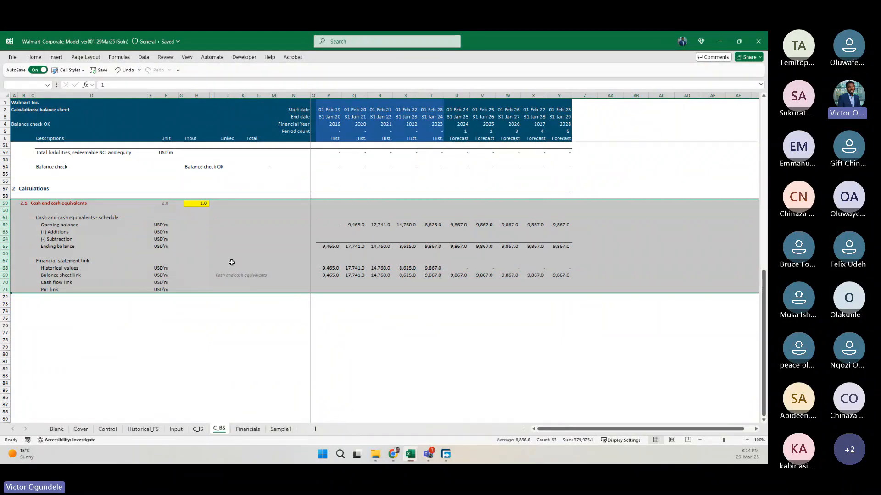
pyautogui.hotkey('ctrl', 'c')
# Copy the Cash and cash equivalents block, rows 59 to 72, and paste it starting at row 73.
pyautogui.press('Left')
pyautogui.press('Left')
pyautogui.press('Left')
pyautogui.press('Left')
pyautogui.press('Left')
pyautogui.press('Left')
pyautogui.press('Left')
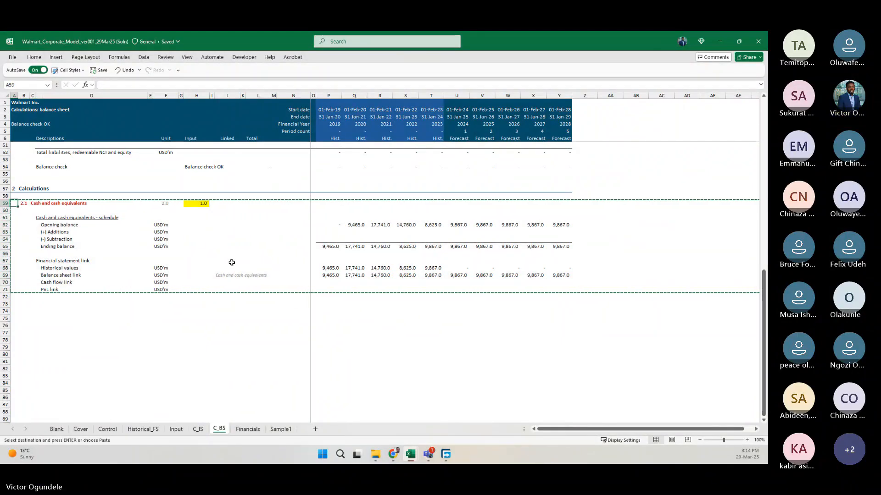
pyautogui.hotkey('shift', 'space')
pyautogui.hotkey('shift', 'Down')
pyautogui.hotkey('shift', 'Down')
pyautogui.hotkey('shift', 'Down')
pyautogui.hotkey('shift', 'Down')
pyautogui.hotkey('shift', 'Down')
pyautogui.hotkey('shift', 'Down')
pyautogui.hotkey('shift', 'Down')
pyautogui.hotkey('shift', 'Down')
pyautogui.hotkey('shift', 'Down')
pyautogui.hotkey('shift', 'Down')
pyautogui.hotkey('shift', 'Down')
pyautogui.hotkey('shift', 'Down')
pyautogui.hotkey('shift', 'Down')
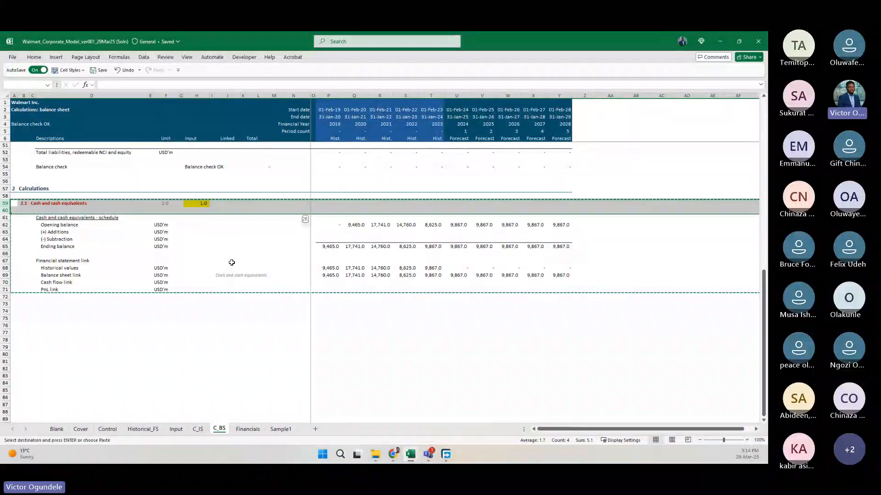
pyautogui.hotkey('ctrl', 'c')
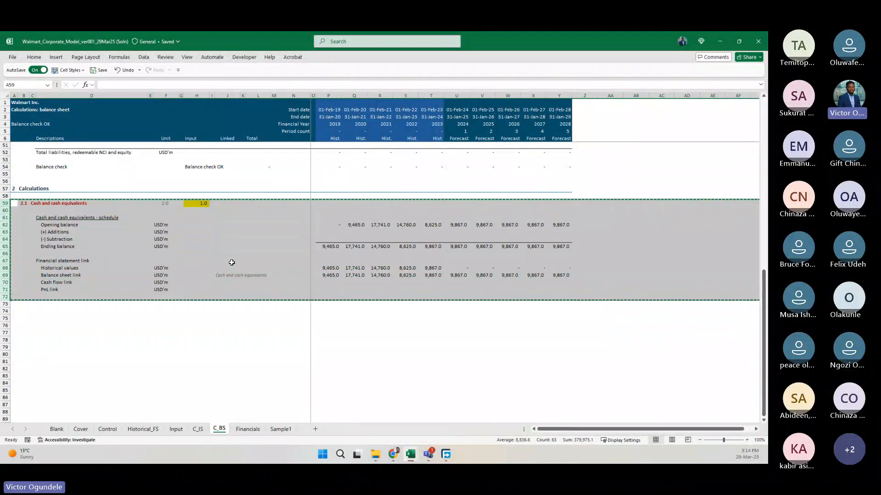
pyautogui.click(6, 303)
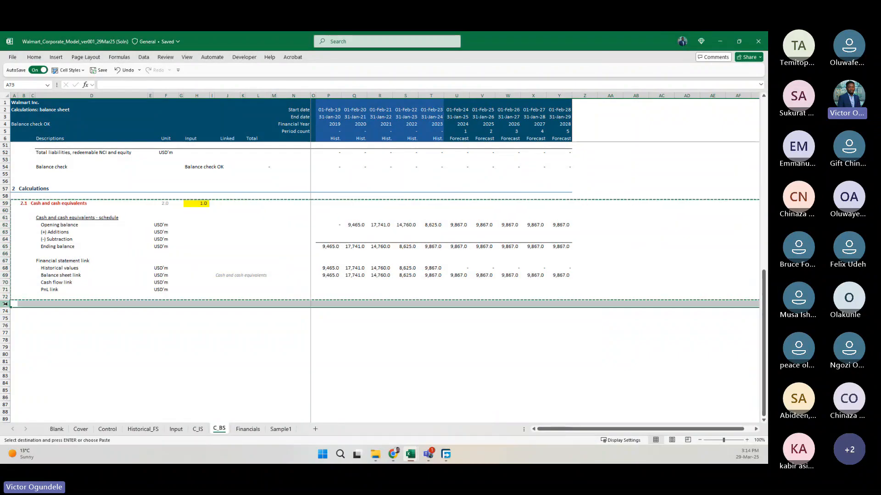
pyautogui.hotkey('ctrl', 'v')
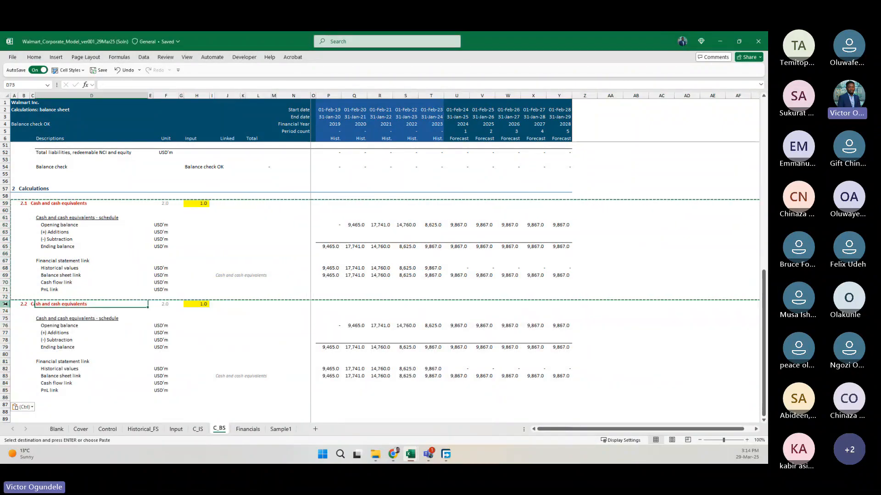
# Replace the item number in H73 with the formula =H59+1 to switch the copied block to the next line item.
pyautogui.click(197, 304)
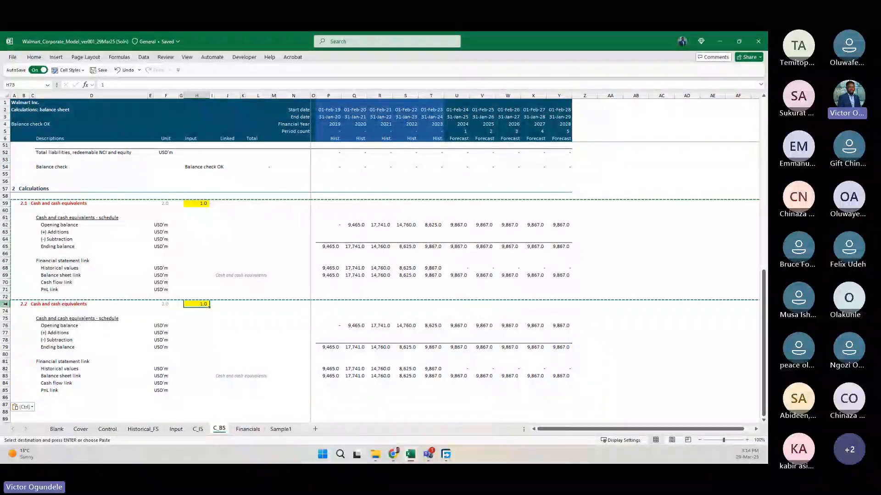
pyautogui.write('=')
pyautogui.hotkey('ctrl', 'Up')
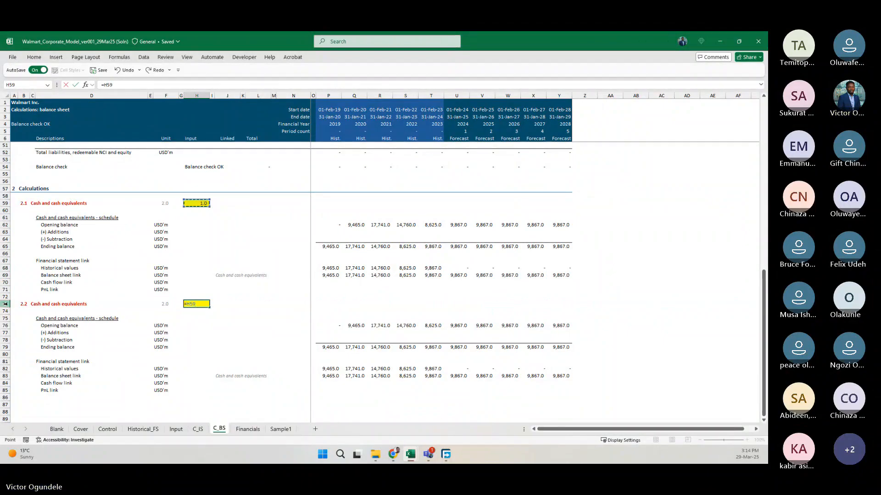
pyautogui.write('+1')
pyautogui.hotkey('ctrl', 'Return')
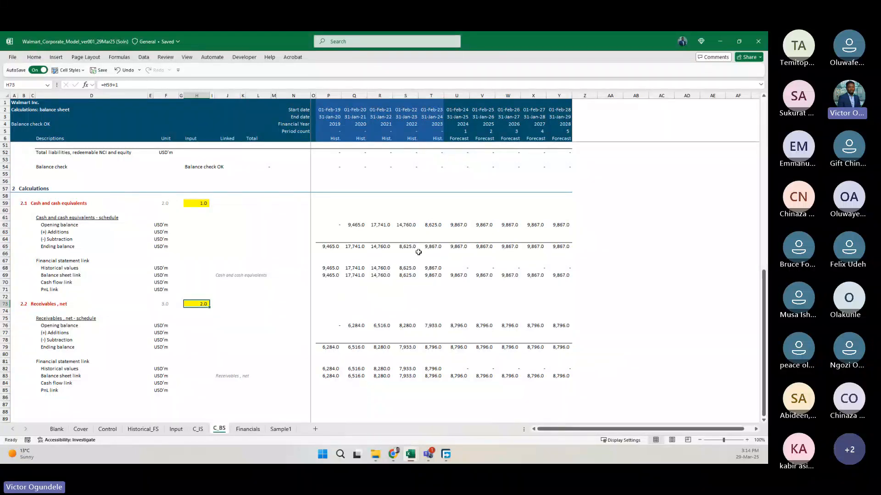
# Examine the Historical values INDEX formula in P68 and the MATCH formula in F59 that drives it.
pyautogui.click(346, 274)
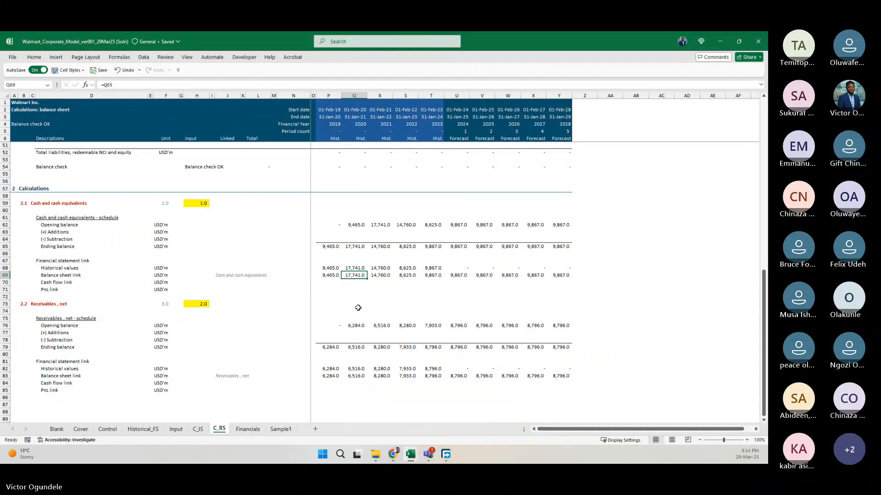
pyautogui.scroll(3, 358, 308)
pyautogui.press('Left')
pyautogui.press('Up')
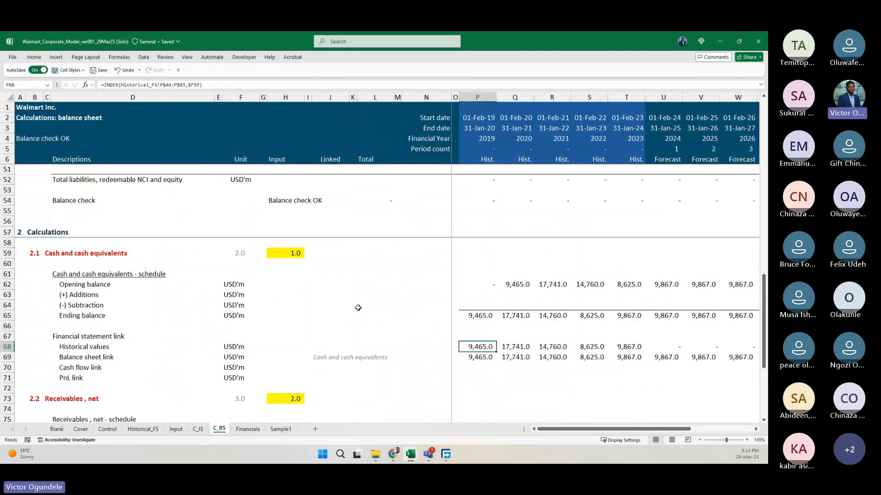
pyautogui.press('Left')
pyautogui.press('Left')
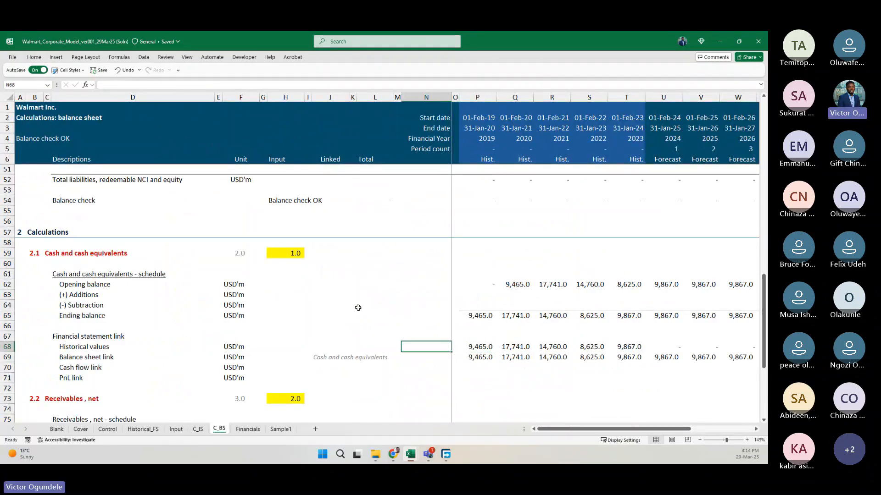
pyautogui.click(286, 256)
pyautogui.click(236, 253)
pyautogui.press('F2')
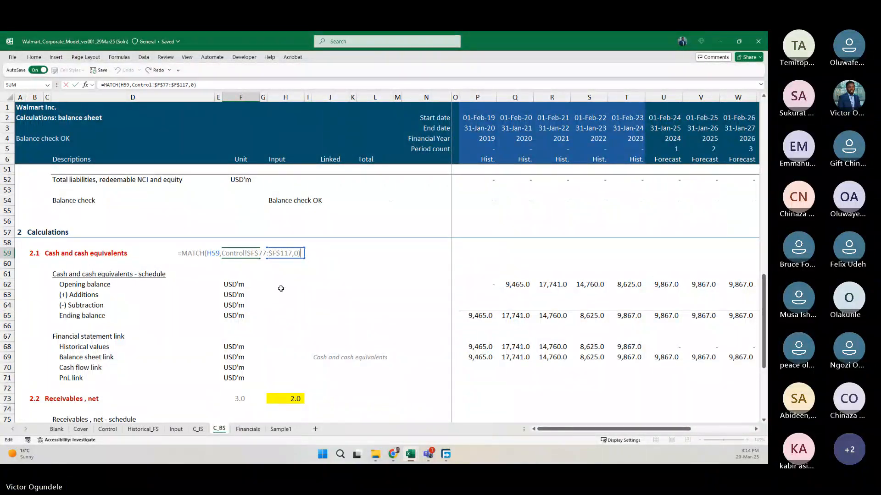
pyautogui.hotkey('ctrl', 'Return')
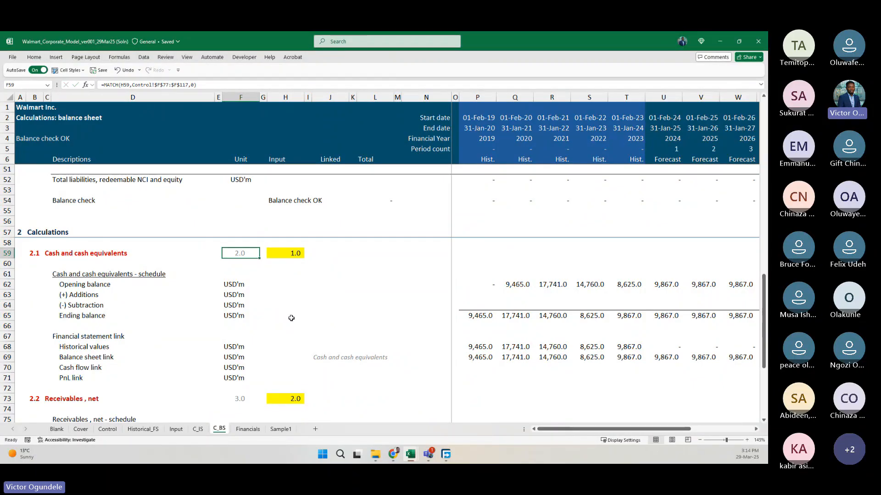
# Re-enter F59 as =MATCH(H59,Control!$F$77:$F$117,0), finding the item number in the balance sheet list on the Control sheet.
pyautogui.write('=mat')
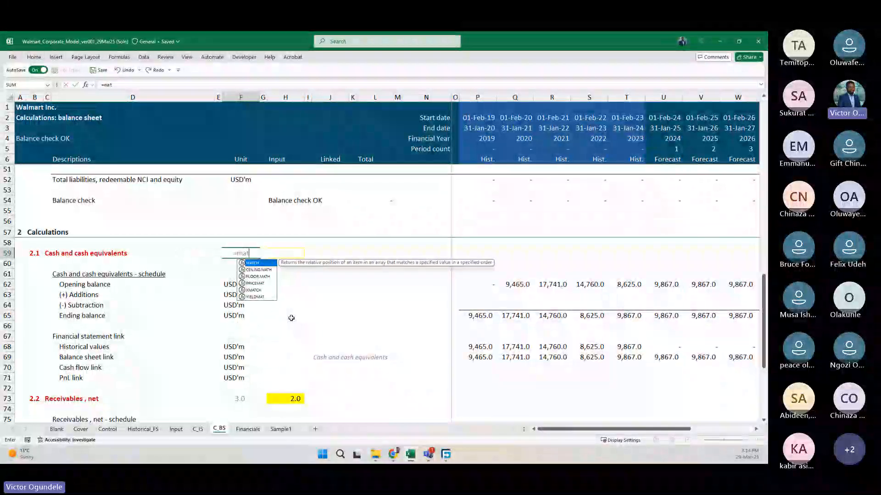
pyautogui.press('Escape')
pyautogui.press('Escape')
pyautogui.write('=MATCH(')
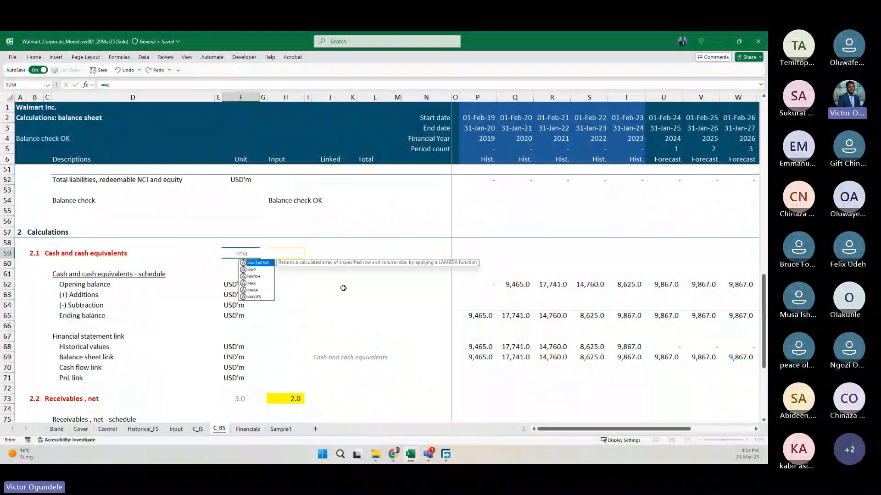
pyautogui.press('Right')
pyautogui.press('Right')
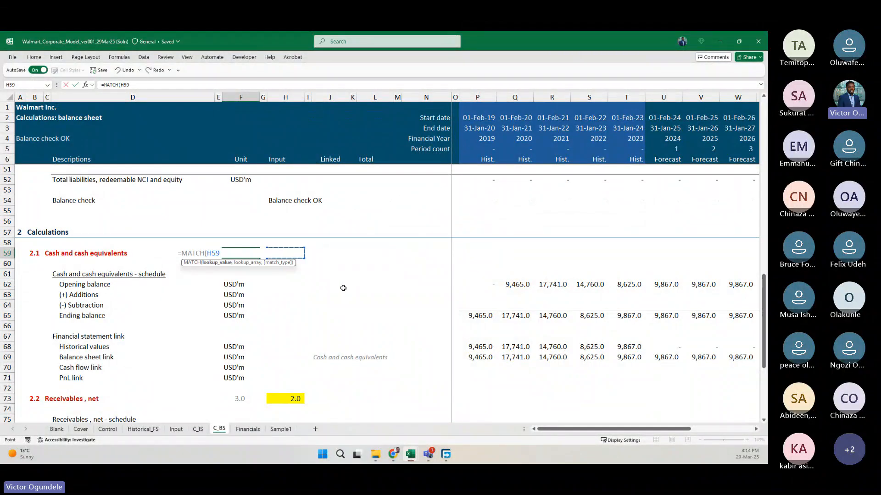
pyautogui.write(',')
pyautogui.click(108, 429)
pyautogui.scroll(5, 260, 358)
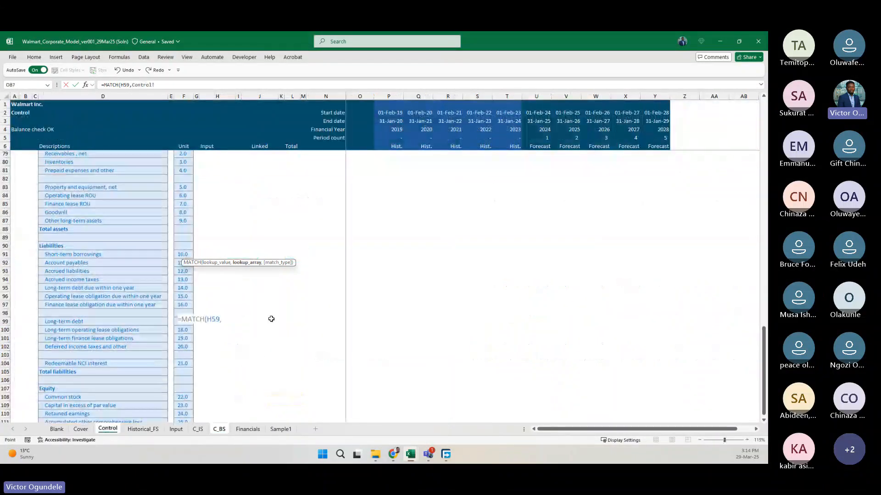
pyautogui.scroll(-2, 173, 293)
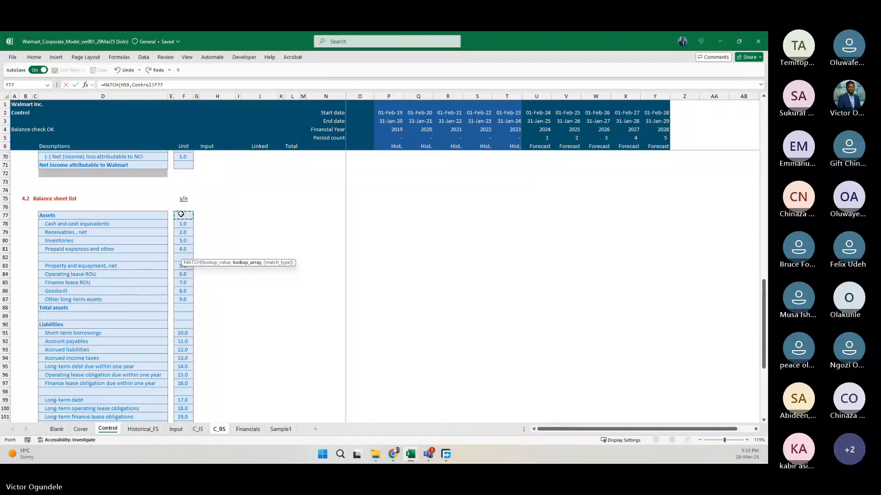
pyautogui.moveTo(180, 214); pyautogui.dragTo(184, 393)
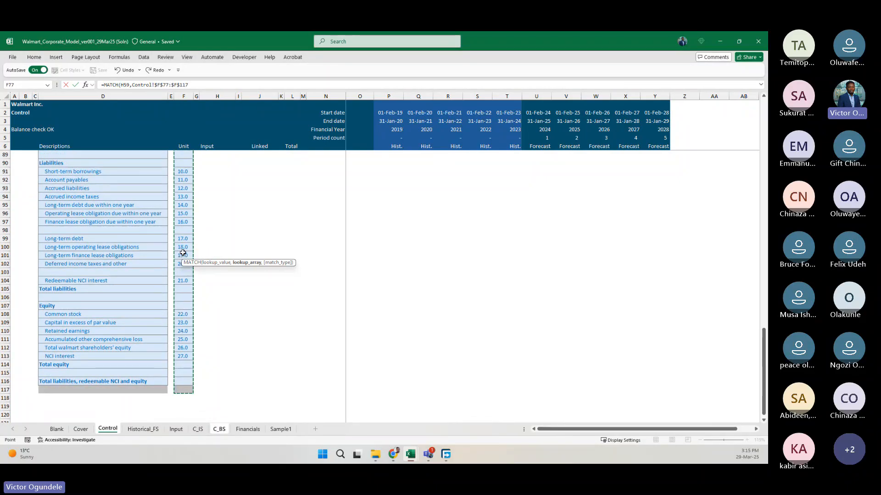
pyautogui.scroll(5, 180, 347)
pyautogui.press('F4')
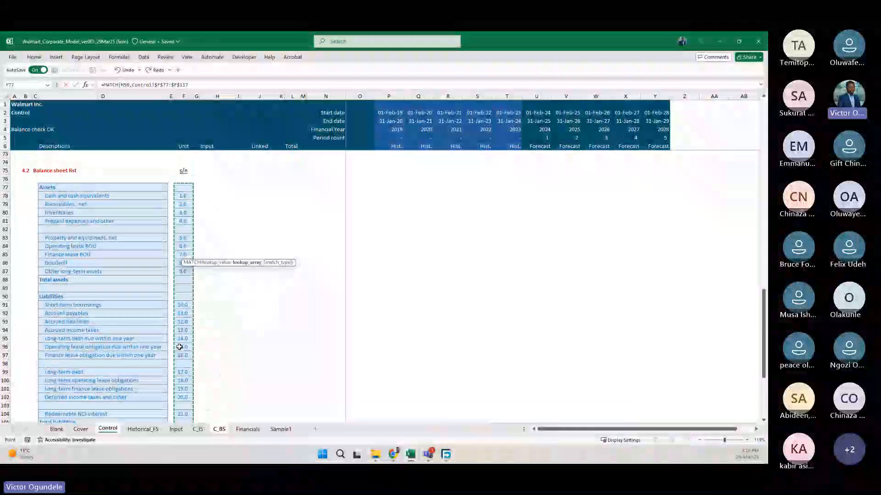
pyautogui.write(',')
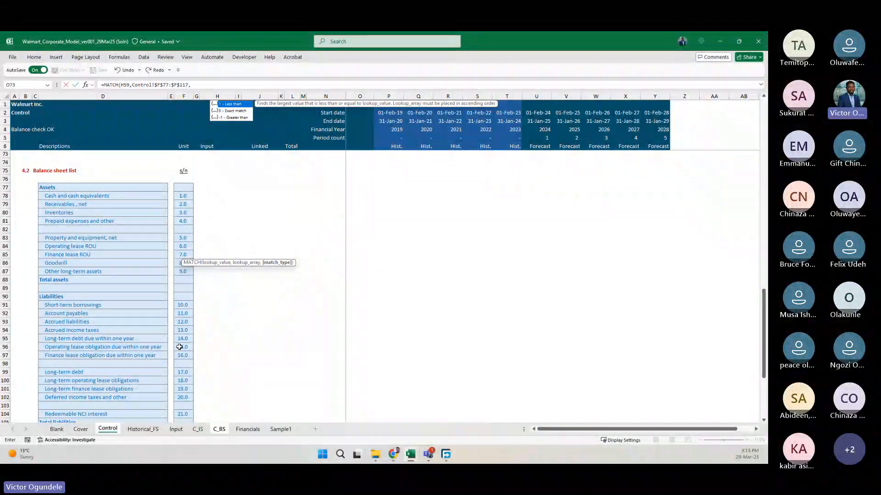
pyautogui.write('0')
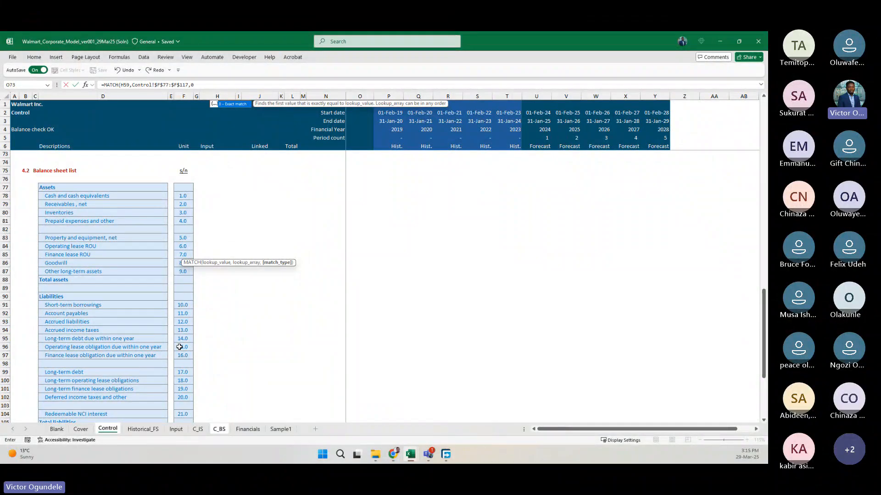
pyautogui.write(')')
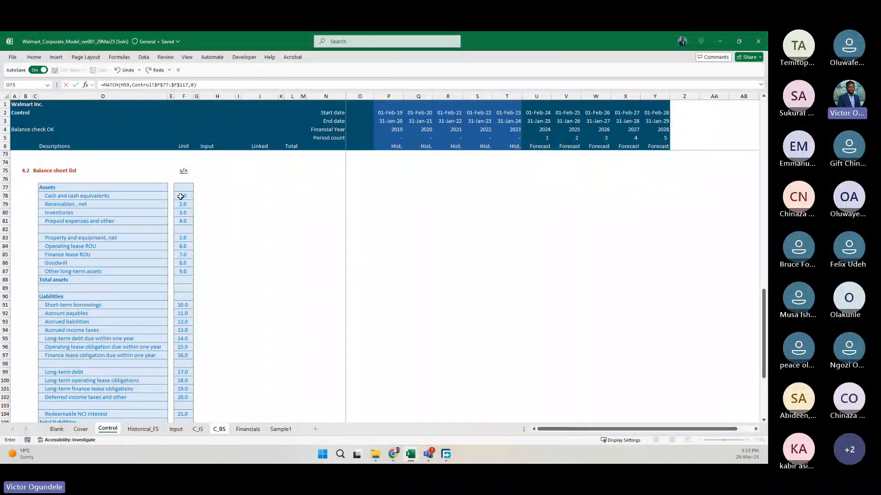
pyautogui.press('Return')
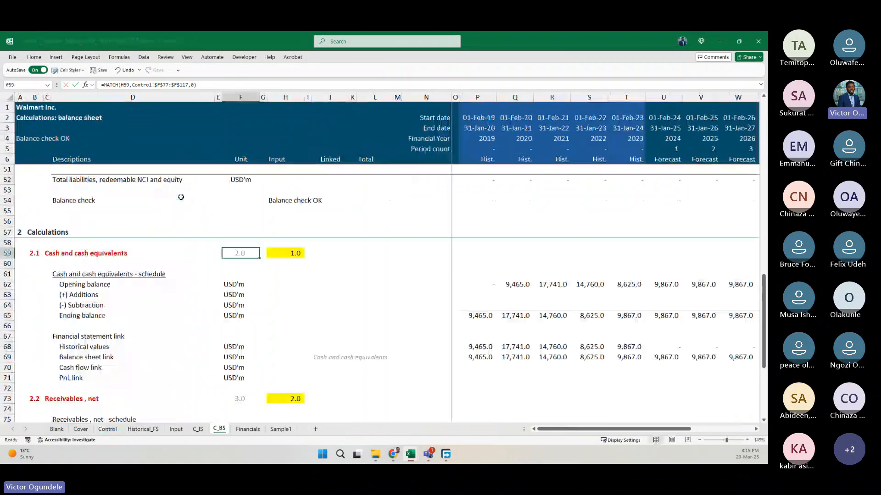
# Examine the Historical values INDEX formula in P68 of the Cash and cash equivalents block.
pyautogui.press('Down')
pyautogui.press('Down')
pyautogui.press('Down')
pyautogui.press('Down')
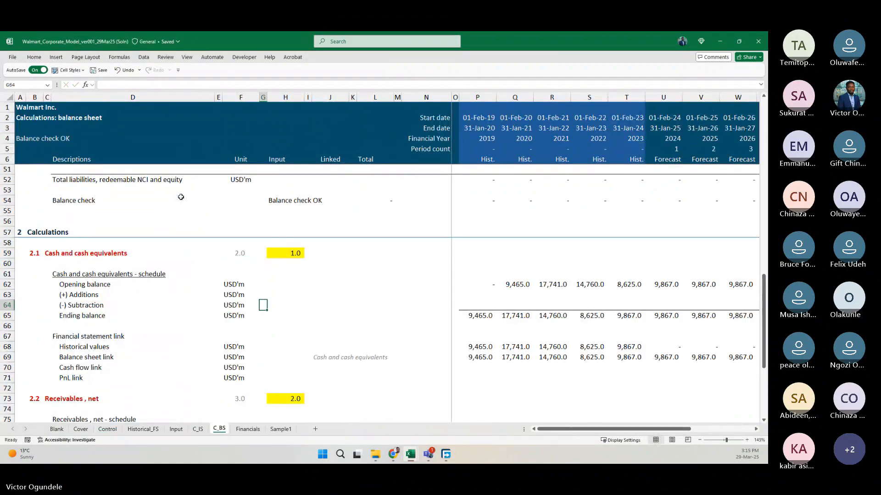
pyautogui.click(480, 315)
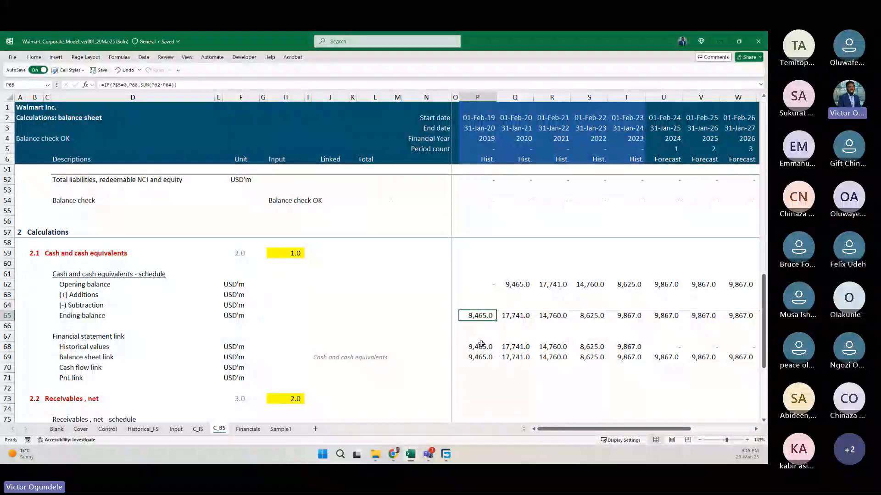
pyautogui.click(478, 347)
pyautogui.press('F2')
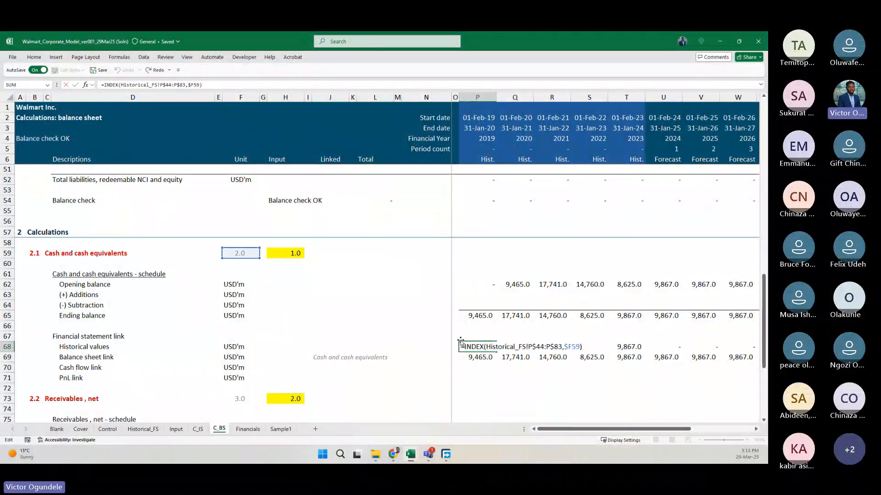
pyautogui.press('Escape')
# Re-enter P68 as =INDEX(Historical_FS!P$44:P$83,1), indexing the extracted balance sheet column with its rows locked.
pyautogui.write('=ind')
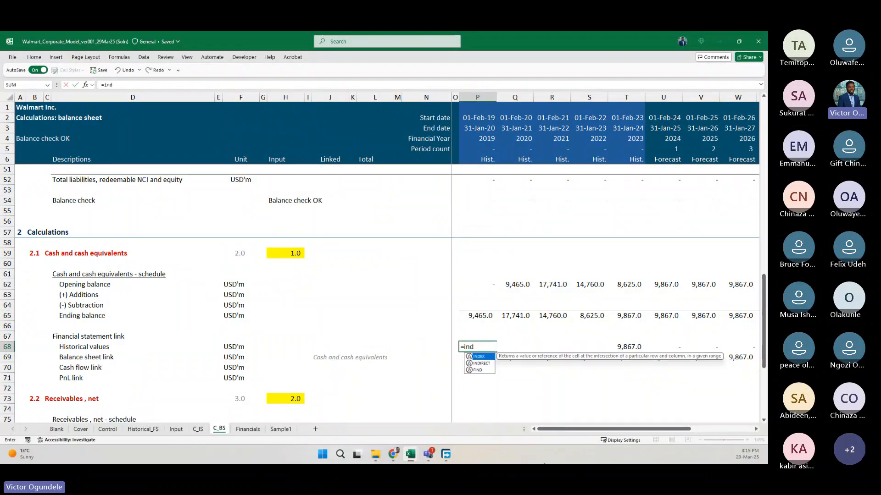
pyautogui.press('Tab')
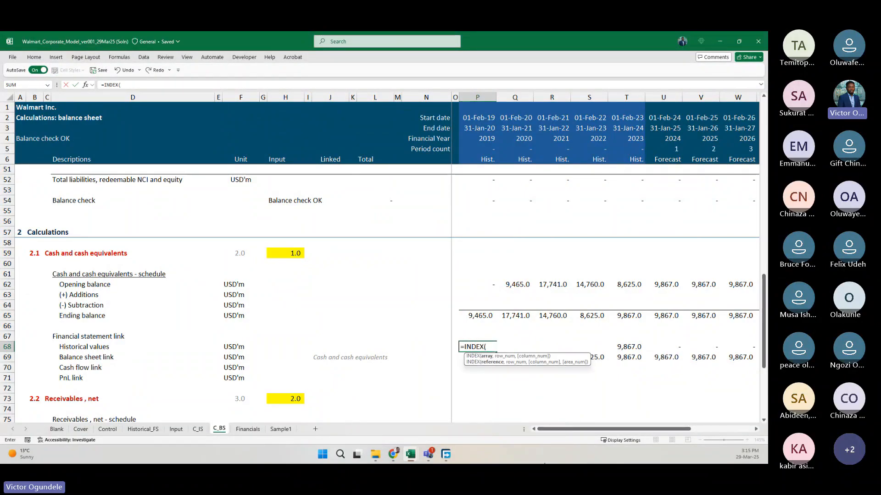
pyautogui.click(143, 429)
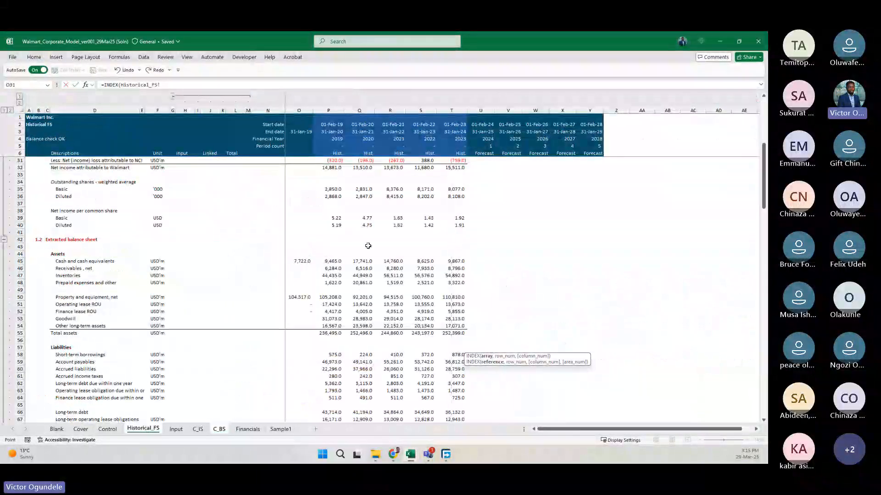
pyautogui.click(326, 253)
pyautogui.scroll(-8, 348, 335)
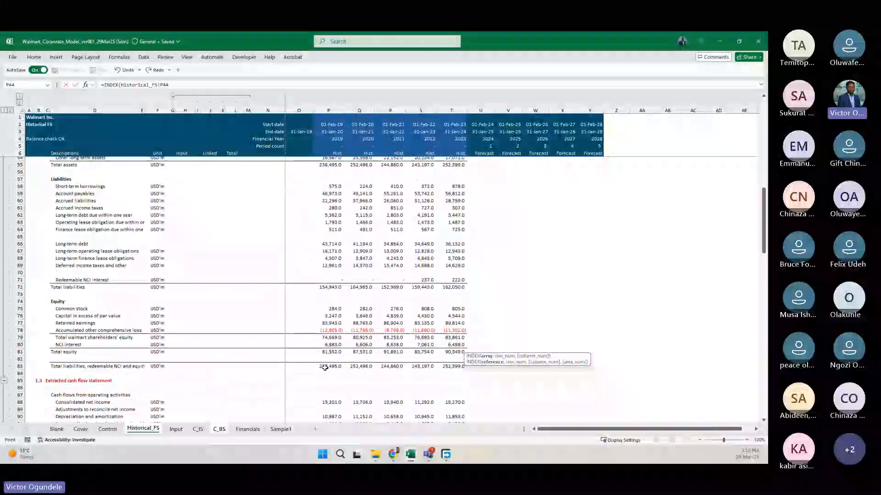
pyautogui.keyDown('shift'); pyautogui.click(328, 373); pyautogui.keyUp('shift')
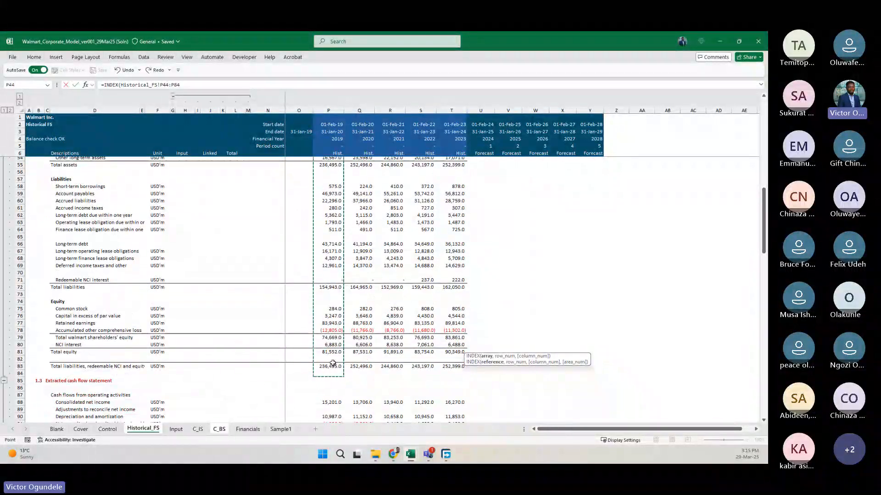
pyautogui.keyDown('shift'); pyautogui.click(333, 363); pyautogui.keyUp('shift')
pyautogui.scroll(10, 333, 363)
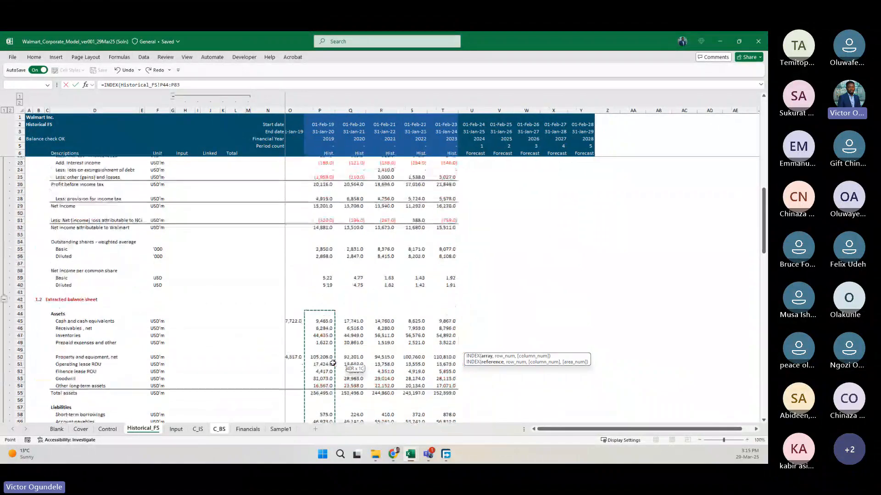
pyautogui.scroll(-2, 332, 364)
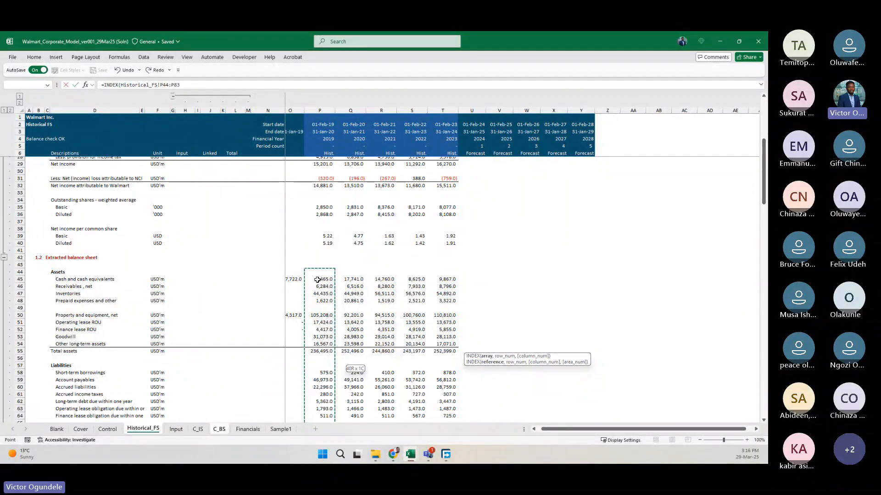
pyautogui.press('F4')
pyautogui.press('F4')
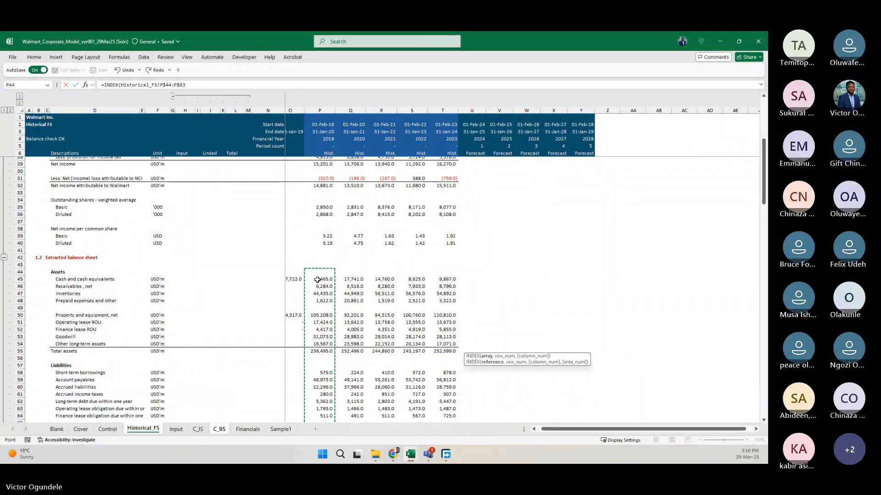
pyautogui.write(',')
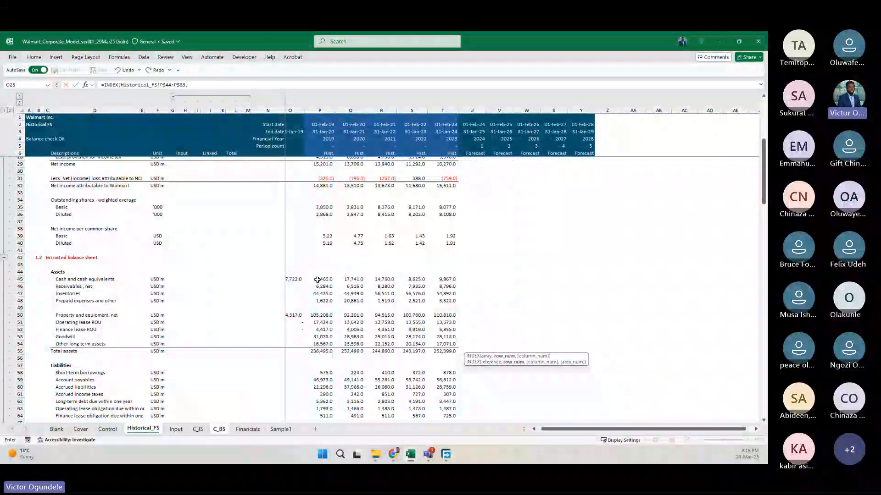
pyautogui.write('1)')
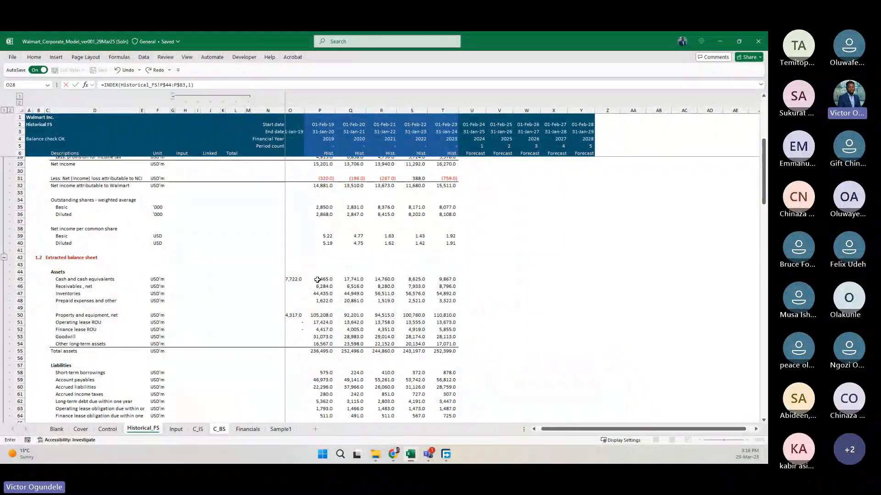
pyautogui.press('Return')
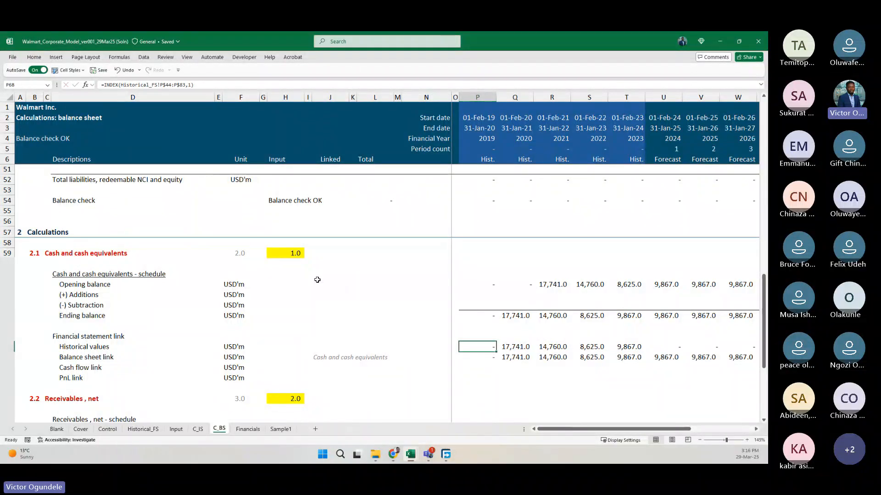
# Replace the row number 1 in the P68 INDEX formula with $F59 and fill the formula across row 68.
pyautogui.press('F2')
pyautogui.hotkey('shift', 'Left')
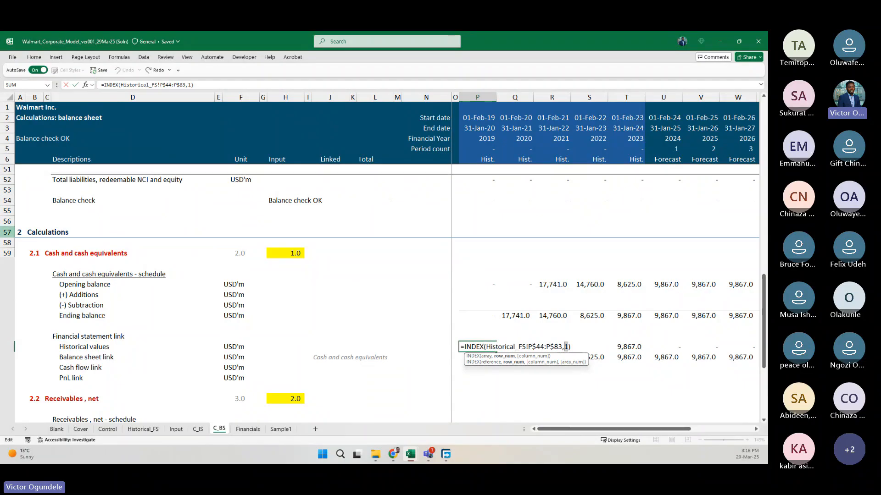
pyautogui.click(234, 258)
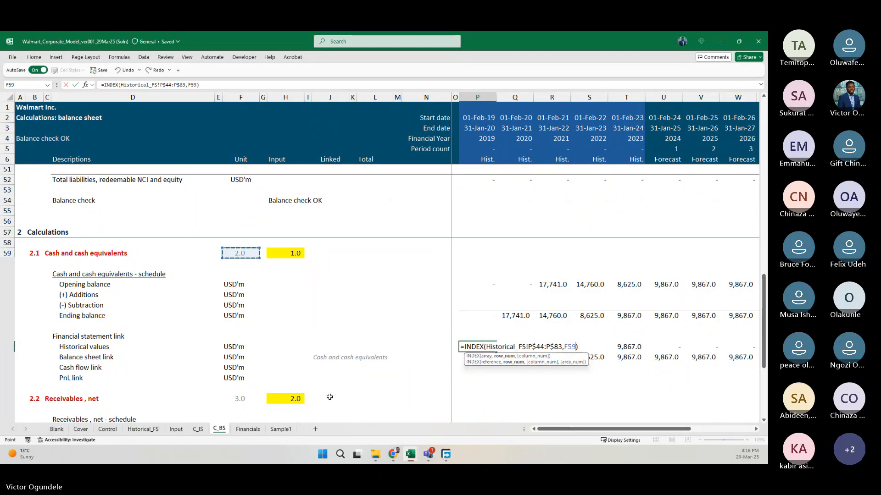
pyautogui.press('F4')
pyautogui.press('F4')
pyautogui.press('F4')
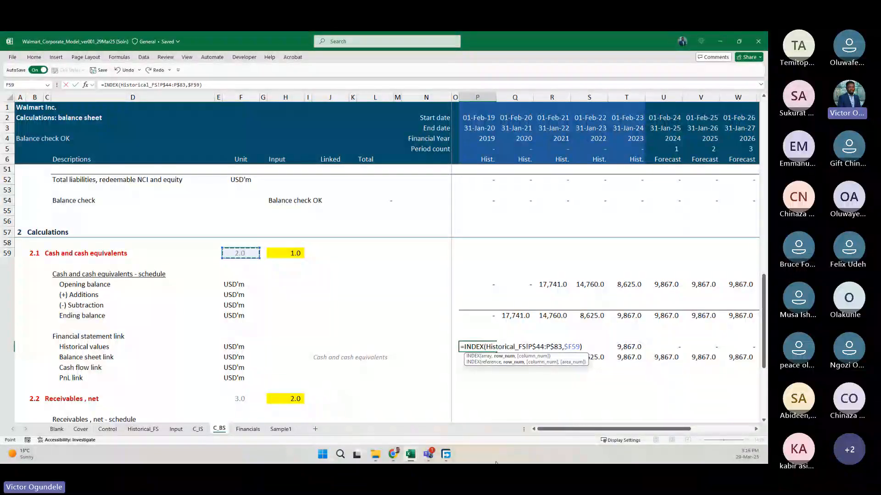
pyautogui.hotkey('ctrl', 'Return')
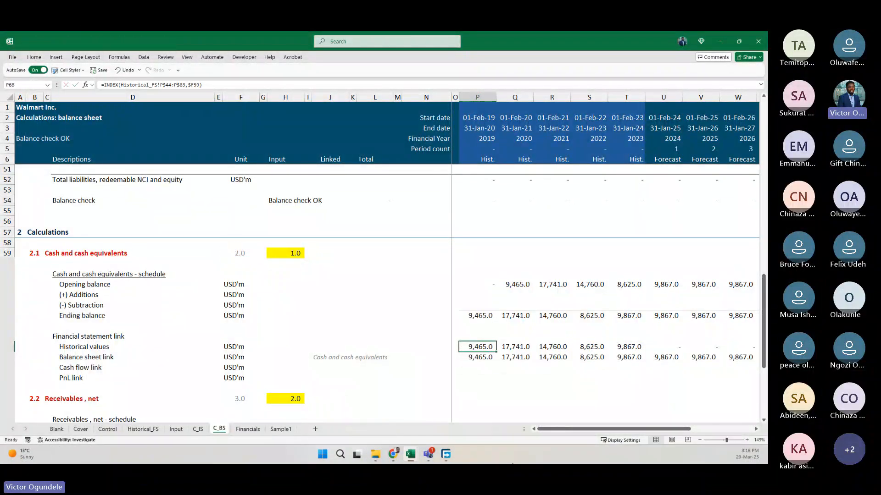
pyautogui.hotkey('ctrl', 'shift', 'Right')
pyautogui.hotkey('ctrl', 'r')
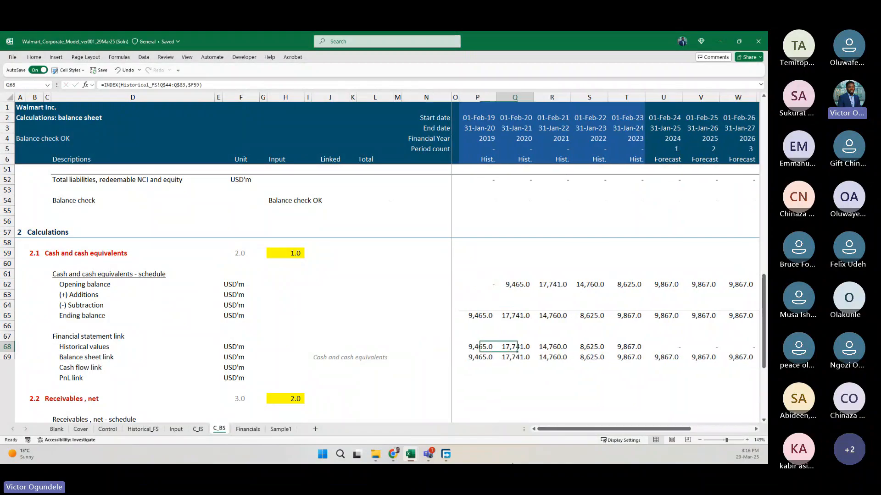
# Copy the Cash and cash equivalents block, rows 59 to 71, and paste it over the block starting at row 73.
pyautogui.press('Right')
pyautogui.hotkey('ctrl', 'alt', '-')
pyautogui.hotkey('ctrl', 'alt', '-')
pyautogui.hotkey('ctrl', 'alt', '-')
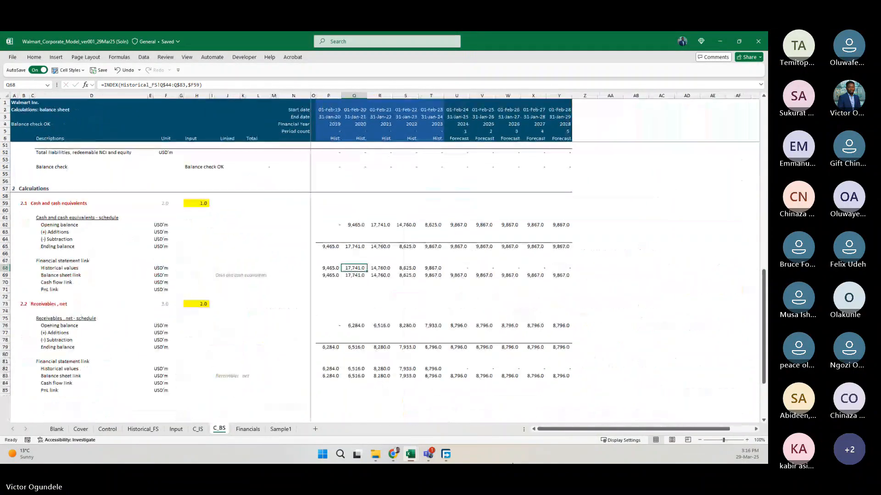
pyautogui.hotkey('ctrl', 'Down')
pyautogui.hotkey('ctrl', 'Down')
pyautogui.press('Up')
pyautogui.press('Up')
pyautogui.press('Up')
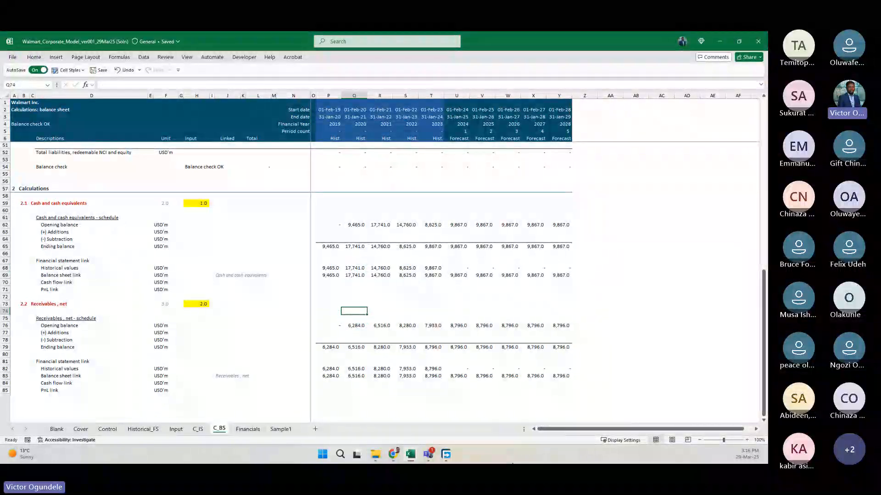
pyautogui.hotkey('ctrl', 'Left')
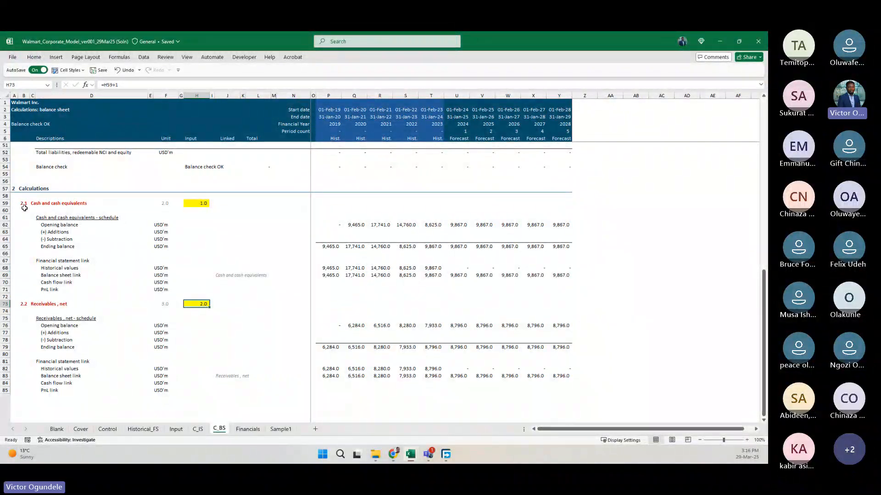
pyautogui.moveTo(6, 203); pyautogui.dragTo(16, 290)
pyautogui.hotkey('ctrl', 'c')
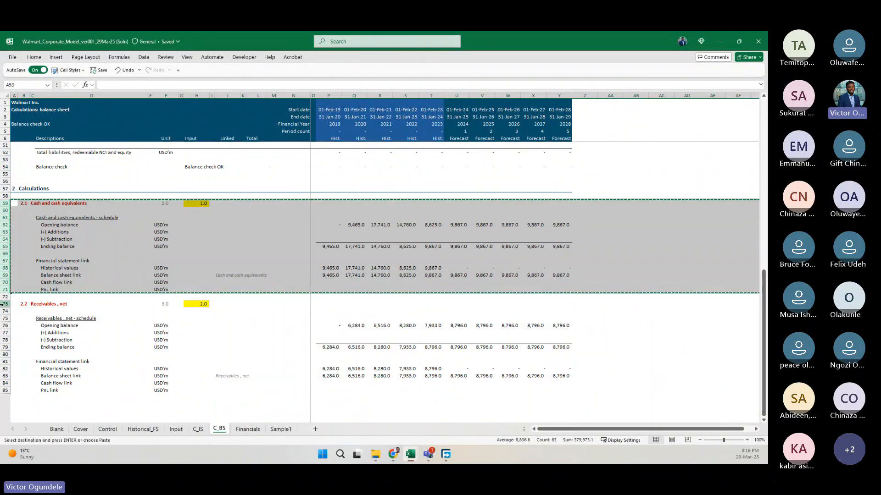
pyautogui.click(5, 303)
pyautogui.hotkey('ctrl', 'v')
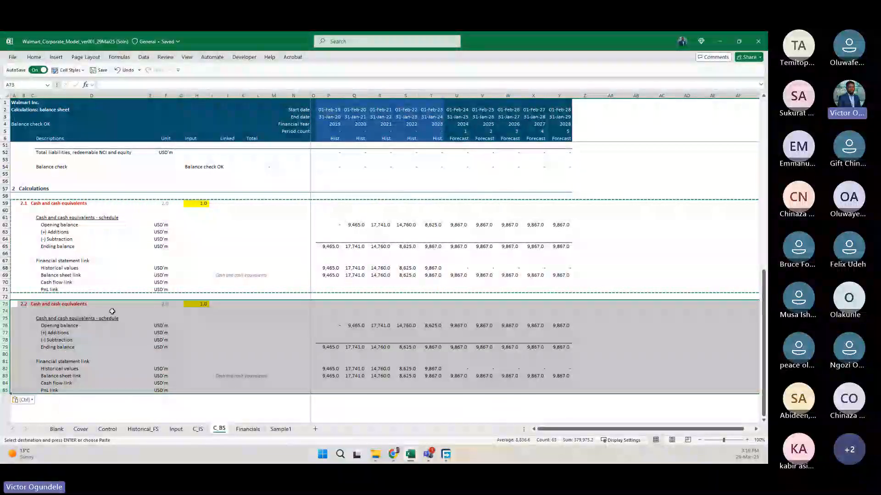
# Set the line-item number in H73 of the second schedule block to =H59+1.
pyautogui.click(205, 304)
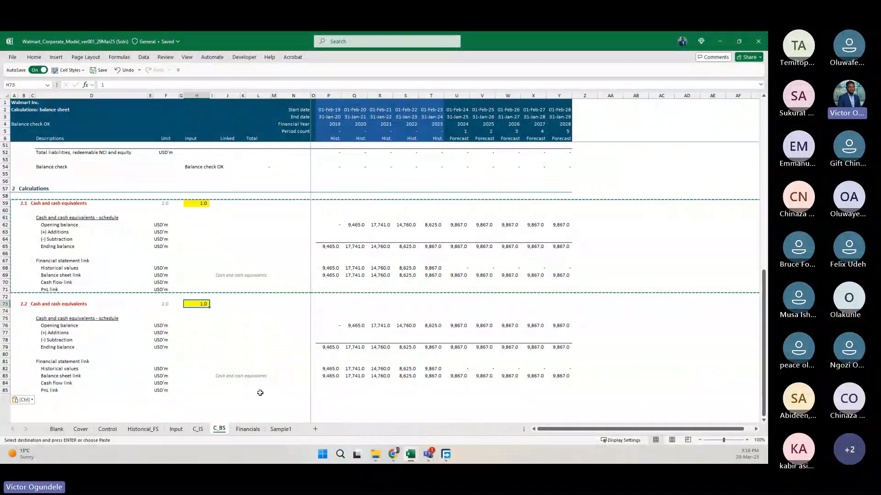
pyautogui.scroll(2, 260, 393)
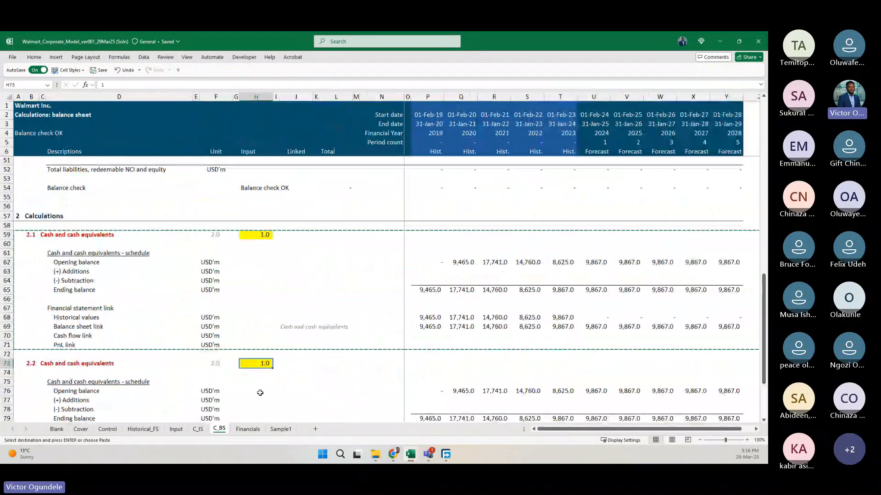
pyautogui.write('=')
pyautogui.hotkey('ctrl', 'Up')
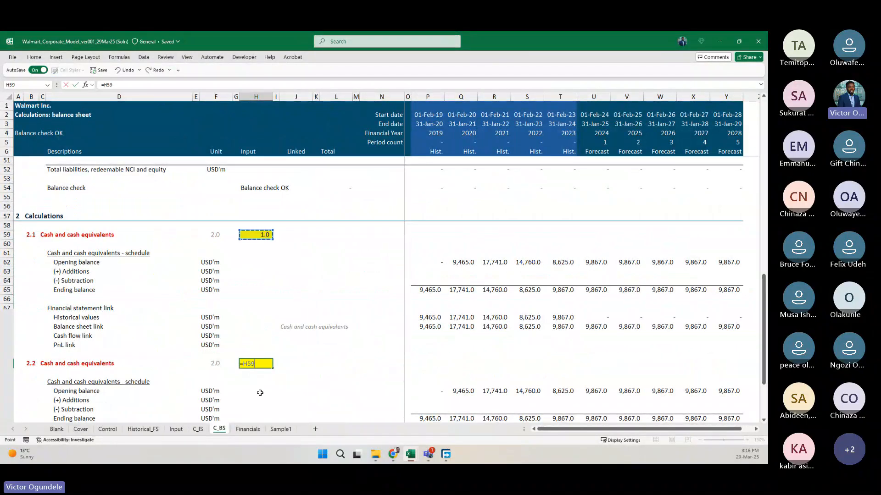
pyautogui.write('+1')
pyautogui.hotkey('ctrl', 'Return')
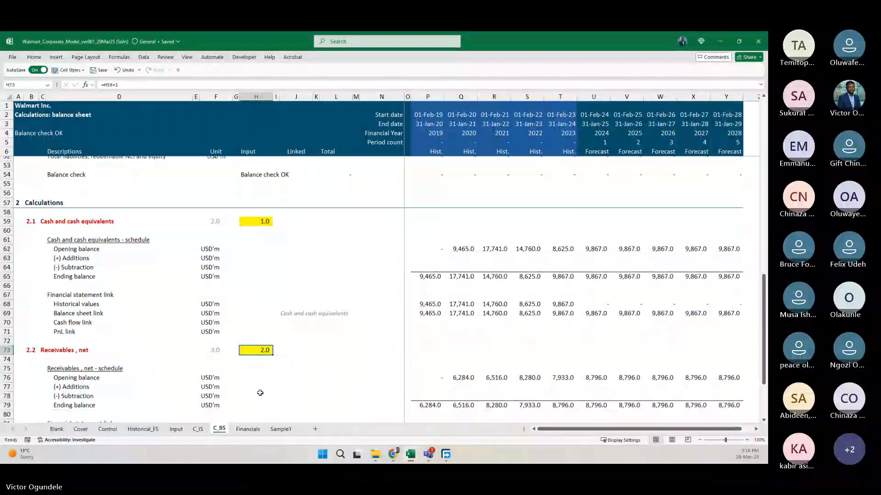
# Copy the Receivables, net block, rows 73 to 85, and paste it starting at row 87.
pyautogui.scroll(-2, 260, 393)
pyautogui.hotkey('shift', 'space')
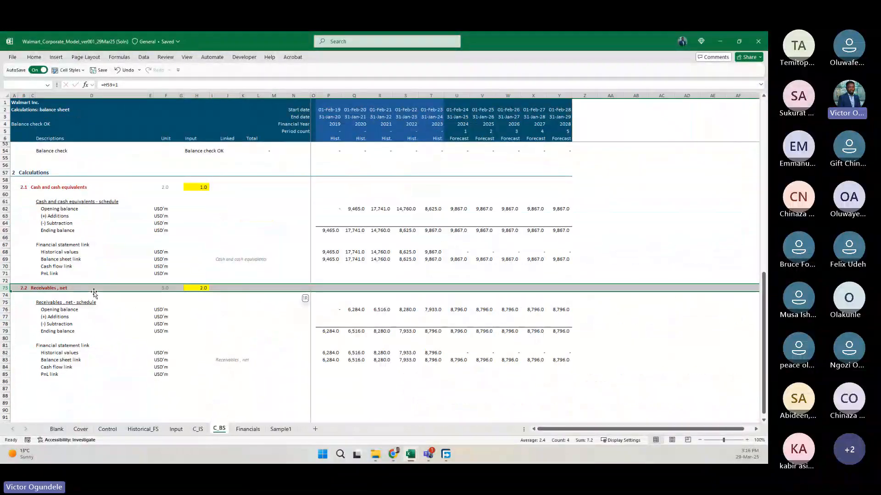
pyautogui.hotkey('shift', 'Down')
pyautogui.hotkey('shift', 'Down')
pyautogui.hotkey('shift', 'Down')
pyautogui.hotkey('shift', 'Down')
pyautogui.hotkey('shift', 'Down')
pyautogui.hotkey('shift', 'Down')
pyautogui.hotkey('shift', 'Down')
pyautogui.hotkey('shift', 'Down')
pyautogui.hotkey('shift', 'Down')
pyautogui.hotkey('shift', 'Down')
pyautogui.hotkey('shift', 'Down')
pyautogui.hotkey('shift', 'Down')
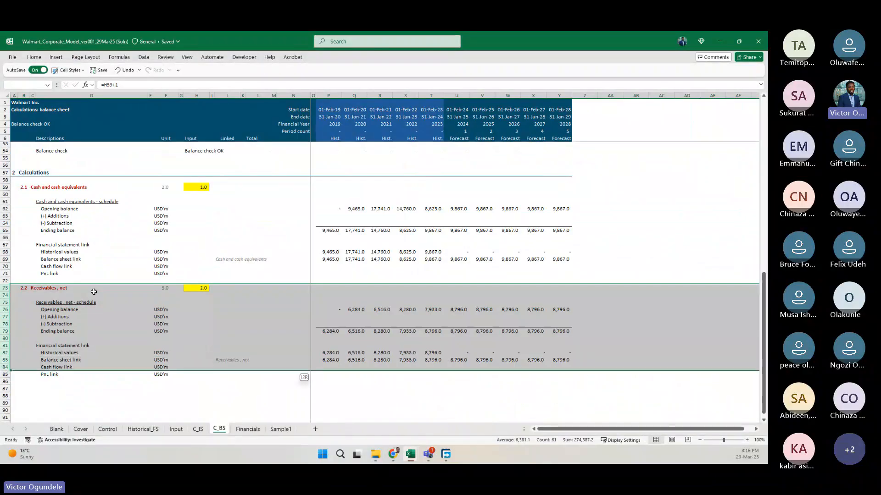
pyautogui.hotkey('ctrl', 'c')
pyautogui.scroll(-5, 94, 291)
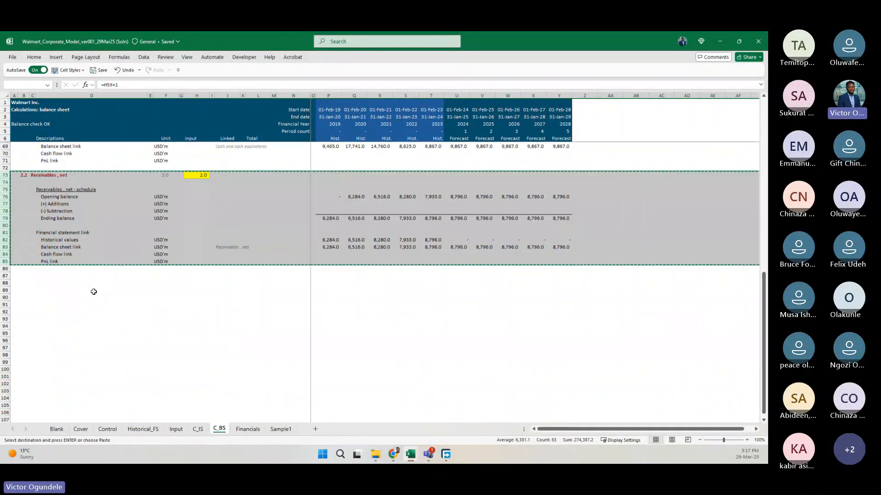
pyautogui.click(8, 274)
pyautogui.hotkey('ctrl', 'v')
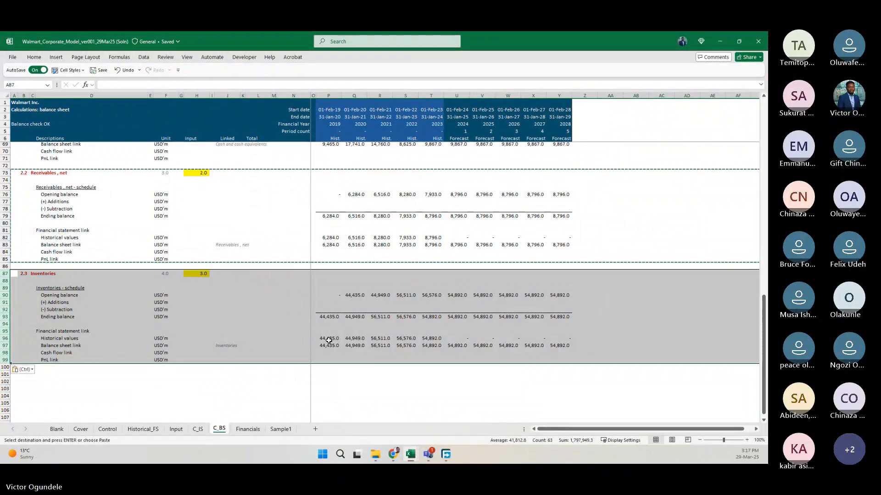
# Copy the block in rows 87 to 99 and paste it starting at rows 101, 115 and 129.
pyautogui.hotkey('ctrl', 'c')
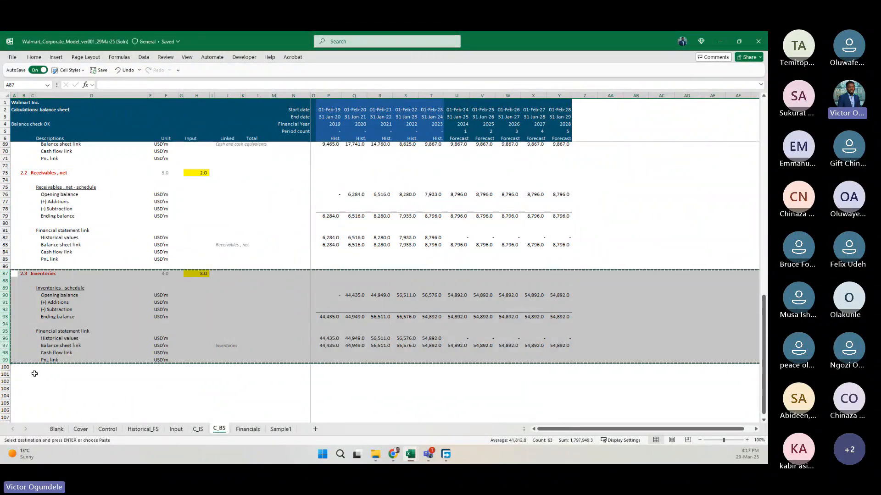
pyautogui.click(5, 374)
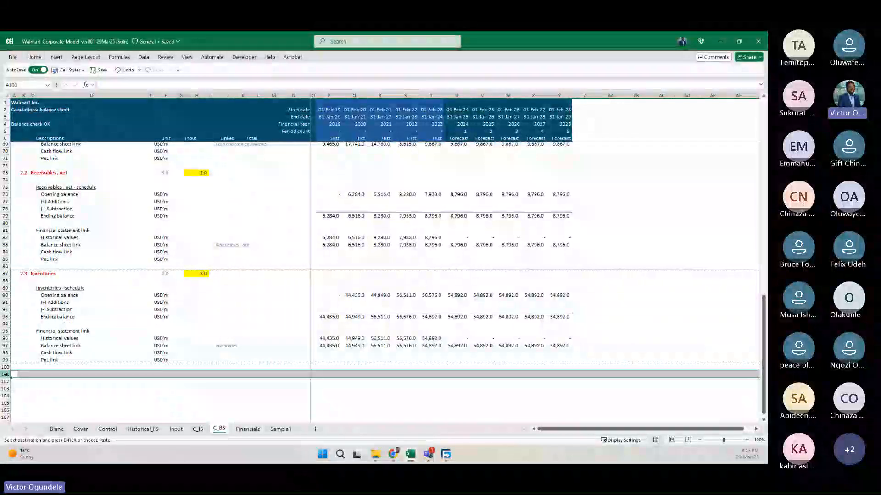
pyautogui.hotkey('ctrl', 'v')
pyautogui.scroll(-7, 122, 246)
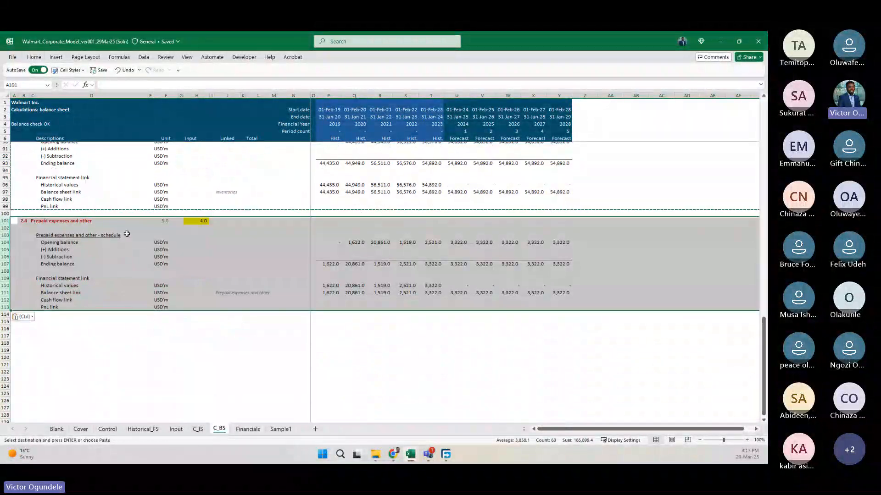
pyautogui.click(3, 322)
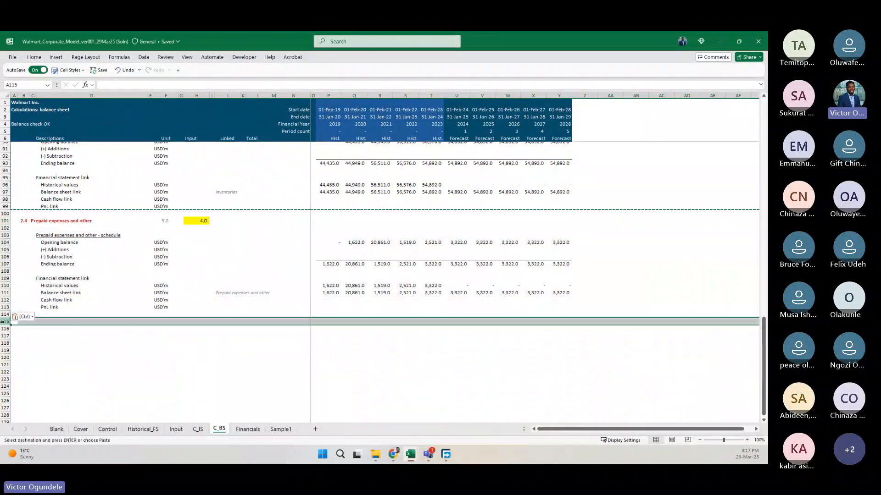
pyautogui.hotkey('ctrl', 'v')
pyautogui.scroll(-6, 3, 297)
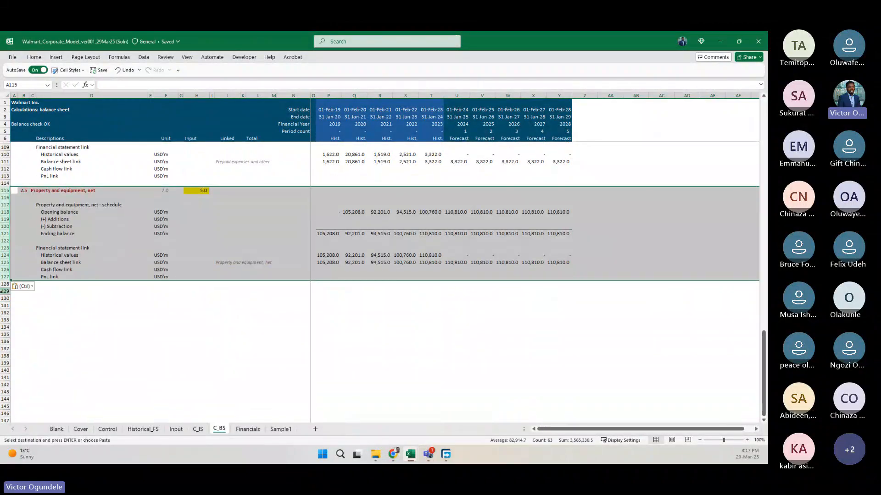
pyautogui.click(4, 292)
pyautogui.hotkey('ctrl', 'v')
pyautogui.scroll(16, 106, 303)
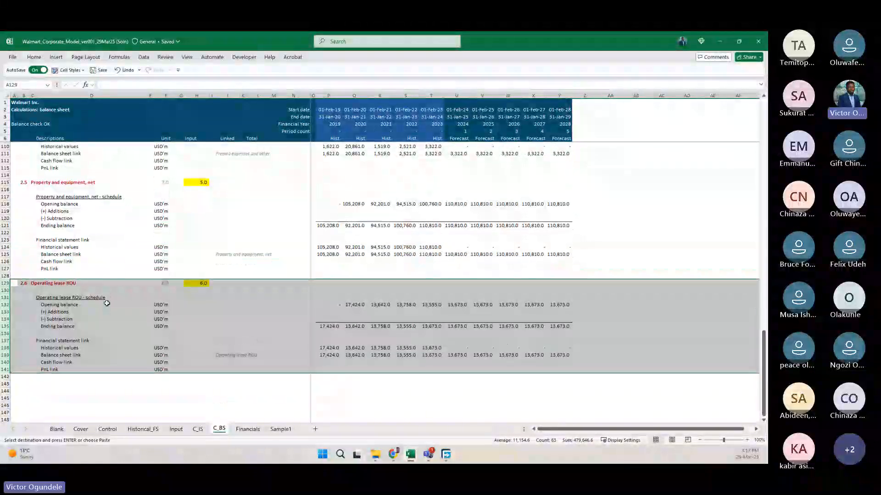
# Copy the five schedule blocks in rows 73 to 141 together and paste them starting at row 143.
pyautogui.scroll(-3, 107, 303)
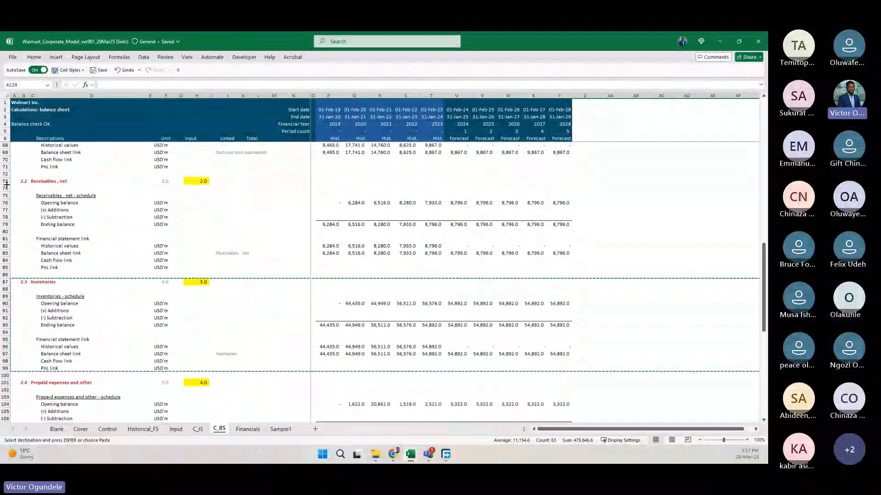
pyautogui.moveTo(4, 182); pyautogui.dragTo(23, 389)
pyautogui.hotkey('ctrl', 'c')
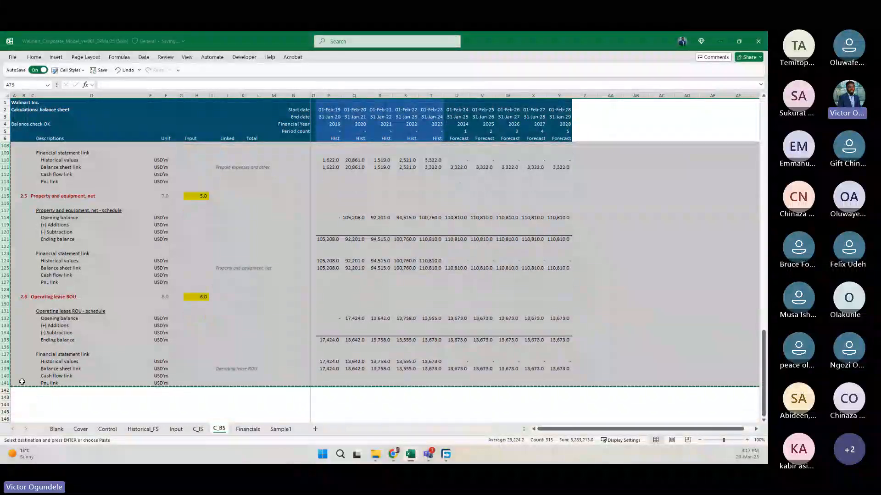
pyautogui.click(13, 397)
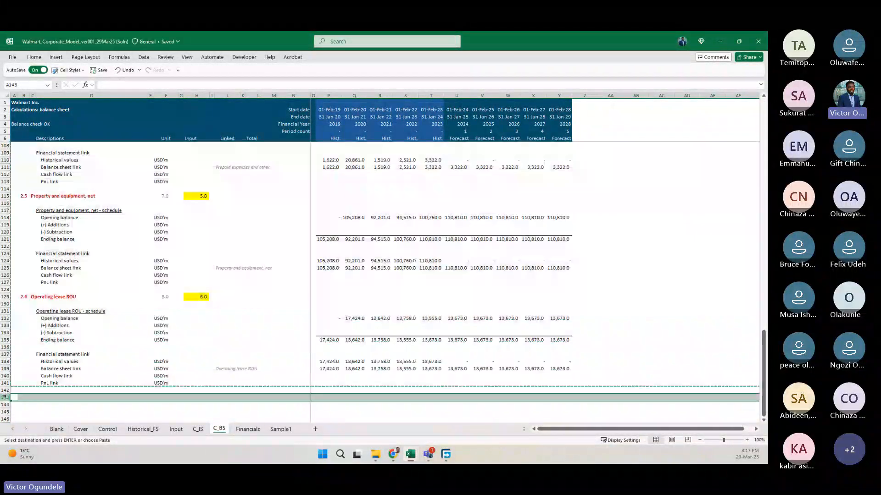
pyautogui.hotkey('ctrl', 'v')
pyautogui.scroll(-20, 194, 351)
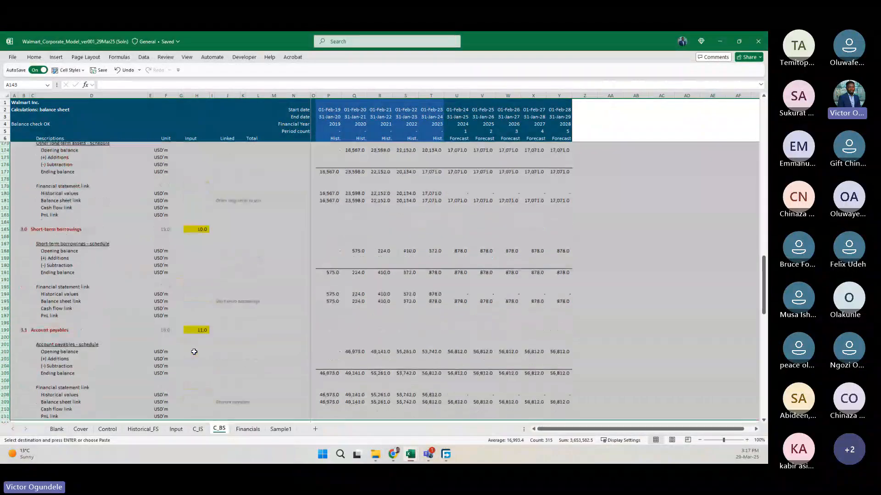
# Paste the copied set of five schedule blocks again starting at rows 213, 283 and 353.
pyautogui.scroll(2, 194, 352)
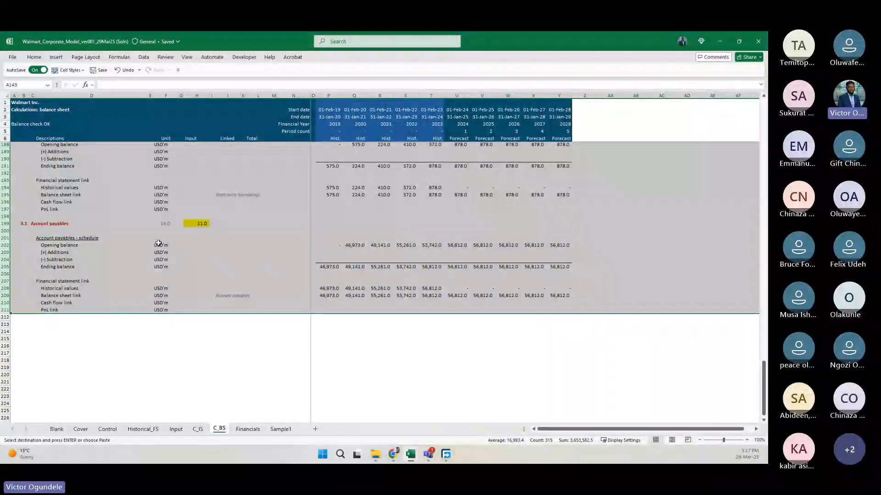
pyautogui.click(5, 325)
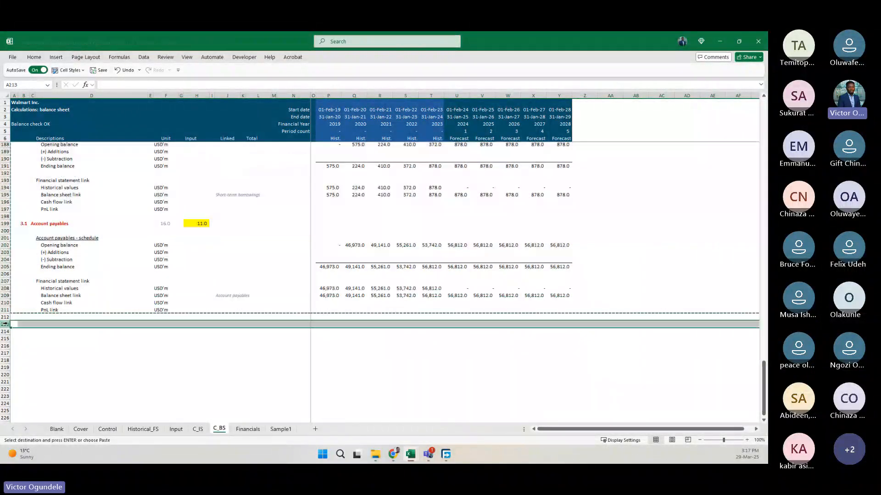
pyautogui.hotkey('ctrl', 'v')
pyautogui.scroll(-9, 144, 387)
pyautogui.scroll(-16, 143, 387)
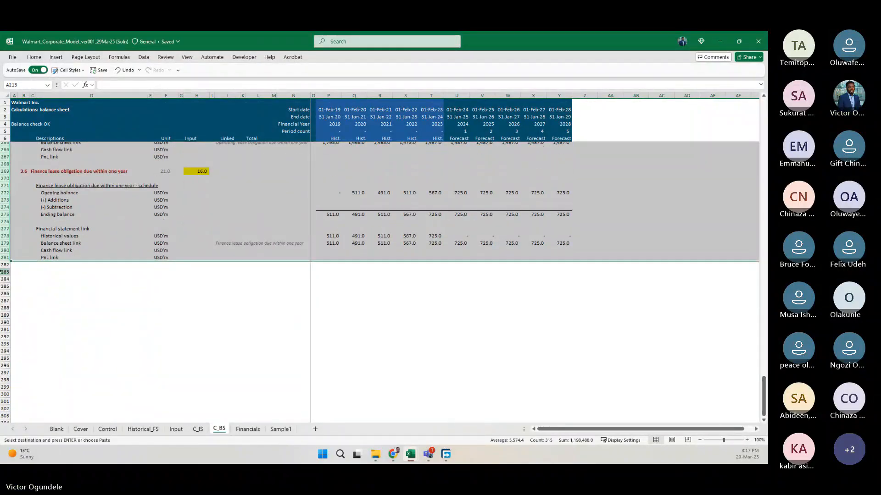
pyautogui.click(5, 272)
pyautogui.hotkey('ctrl', 'v')
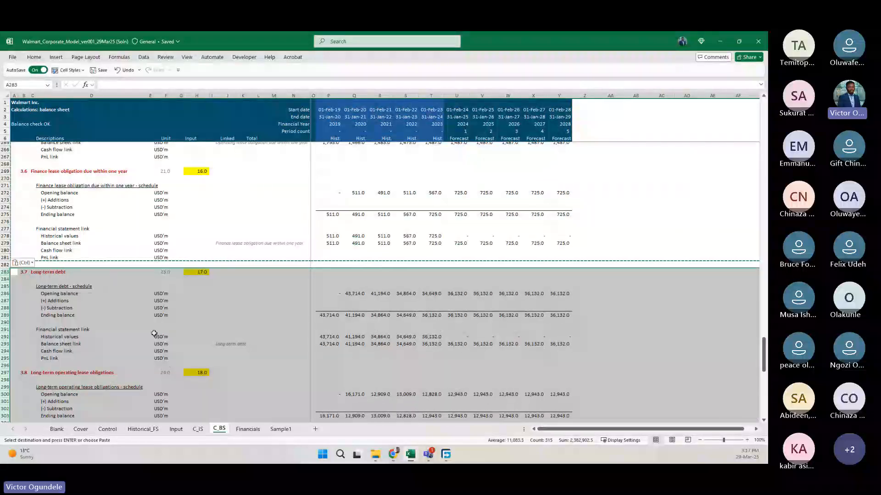
pyautogui.scroll(-20, 154, 333)
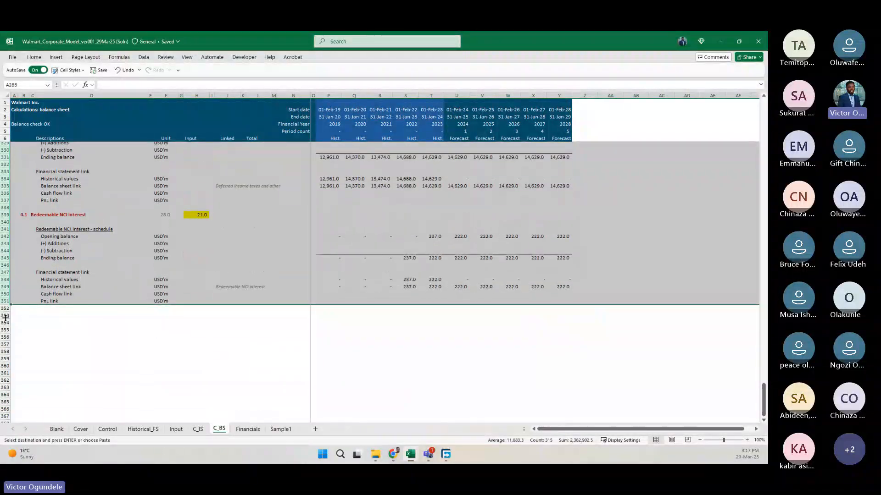
pyautogui.click(4, 316)
pyautogui.hotkey('ctrl', 'v')
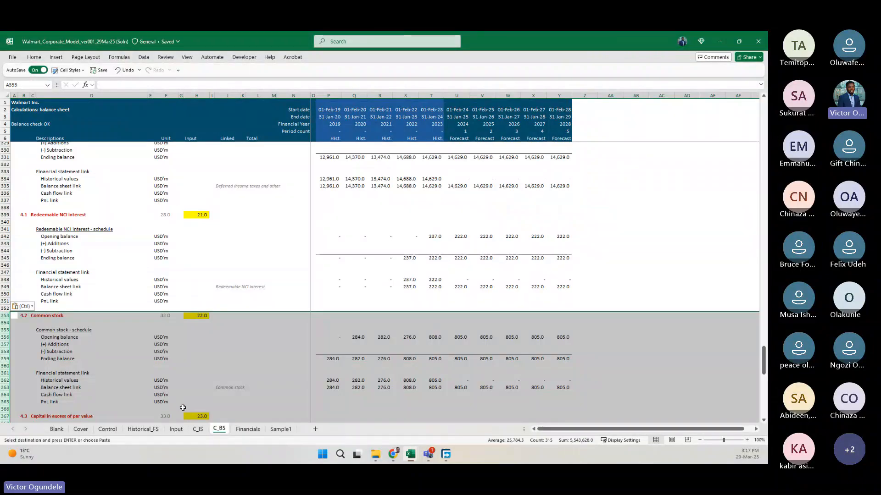
# Copy the Total walmart shareholders' equity block, rows 409 to 421, and paste it starting at row 423.
pyautogui.scroll(-20, 183, 407)
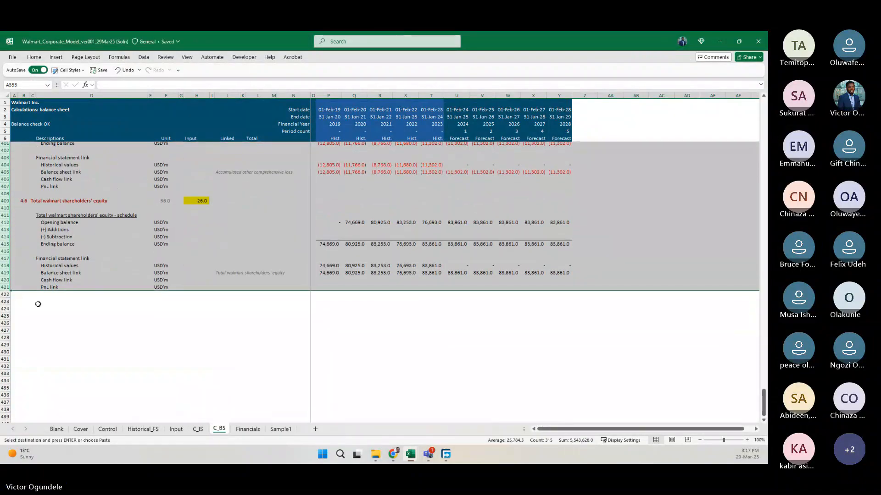
pyautogui.scroll(2, 38, 304)
pyautogui.click(3, 228)
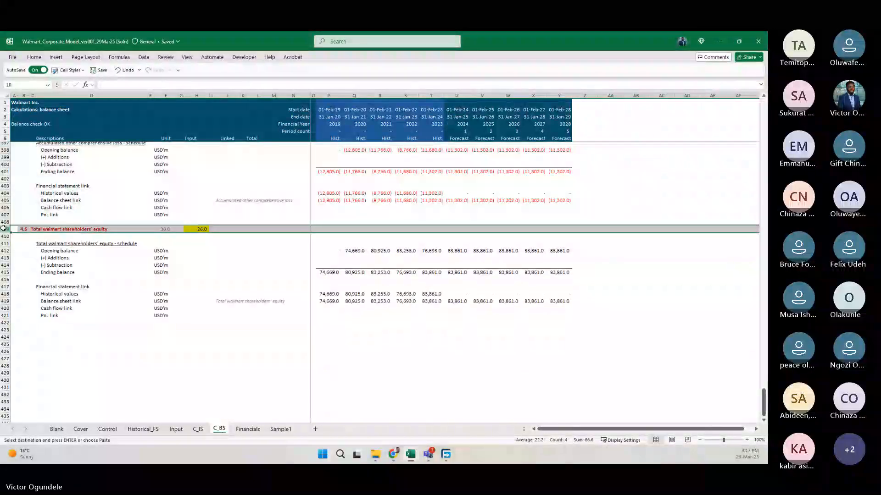
pyautogui.moveTo(4, 229); pyautogui.dragTo(25, 316)
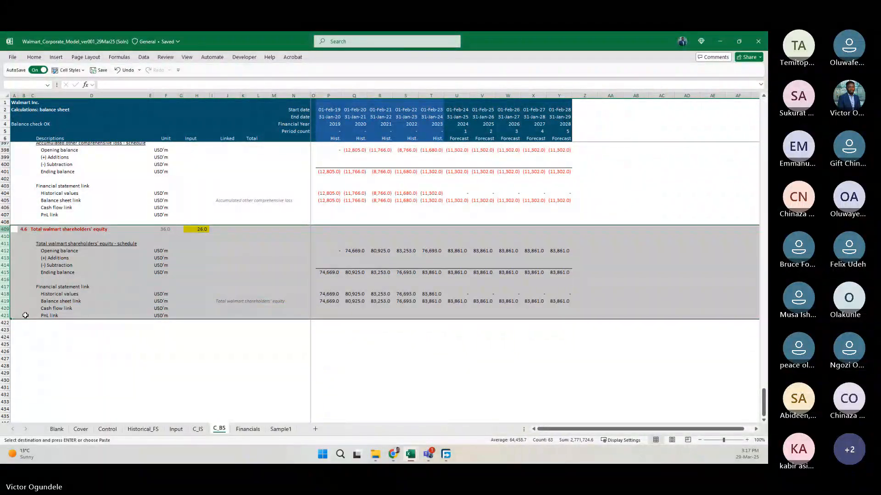
pyautogui.hotkey('ctrl', 'c')
pyautogui.click(4, 329)
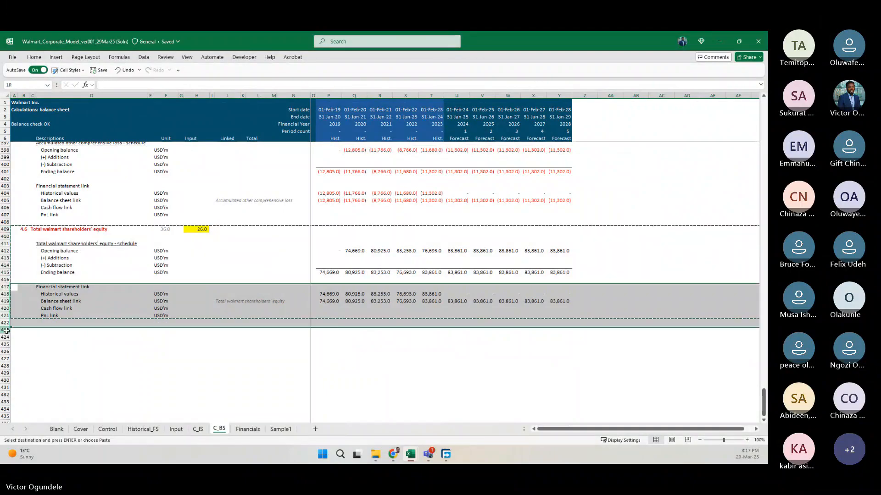
pyautogui.hotkey('ctrl', 'v')
pyautogui.scroll(-6, 43, 309)
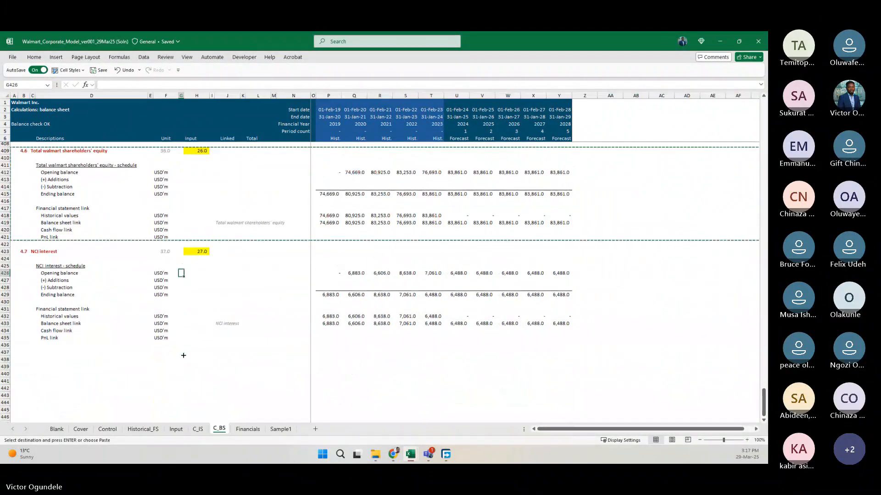
# Try pasting one more copy of the schedule block at row 437 and undo the paste.
pyautogui.click(5, 302)
pyautogui.hotkey('ctrl', 'v')
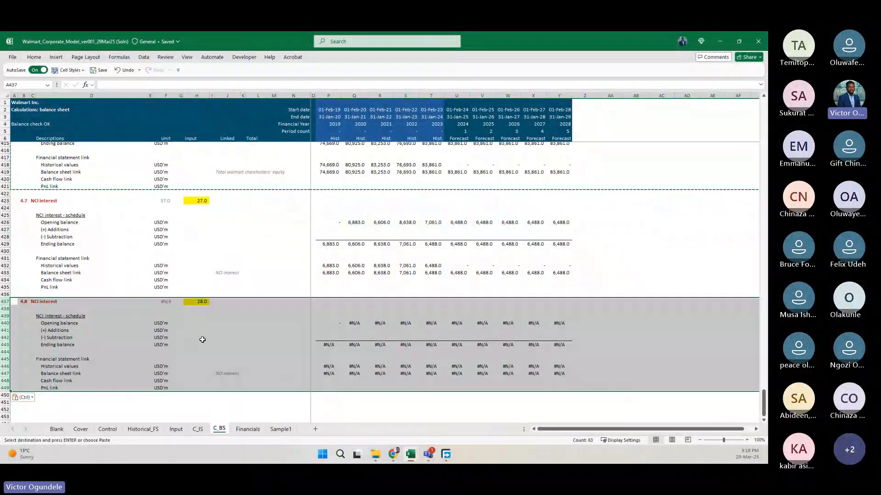
pyautogui.hotkey('ctrl', 'z')
pyautogui.click(212, 323)
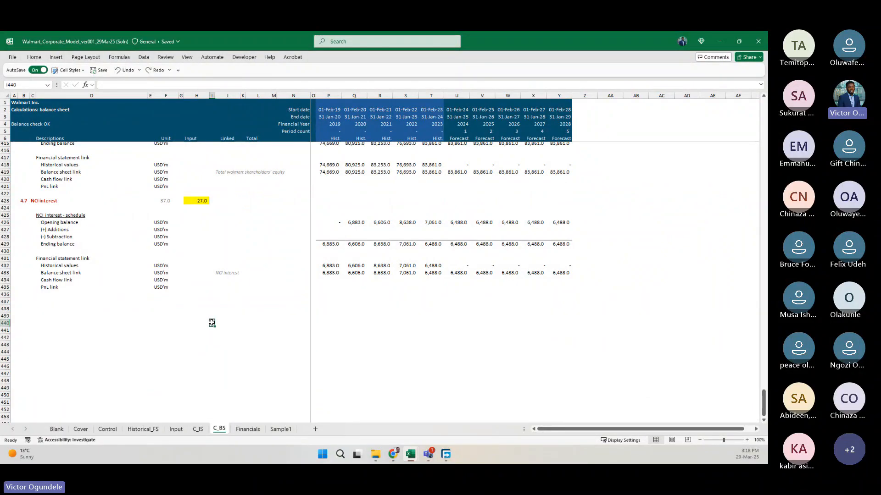
pyautogui.scroll(5, 272, 204)
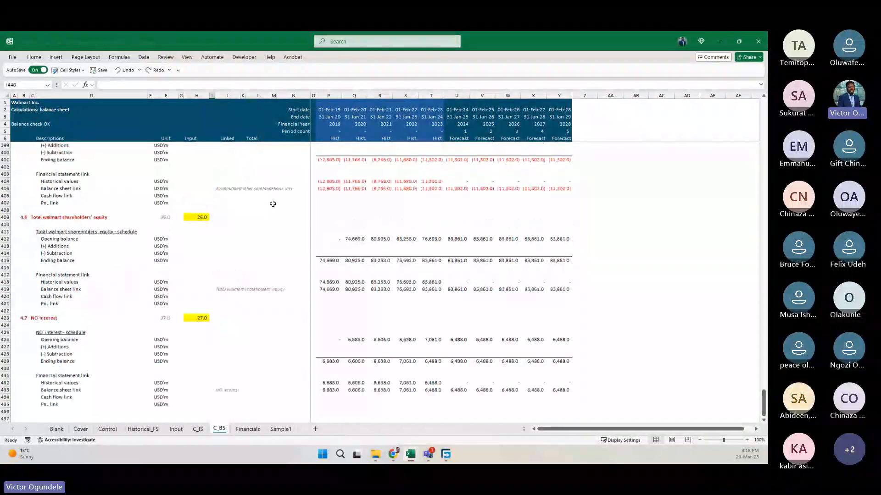
pyautogui.scroll(20, 273, 203)
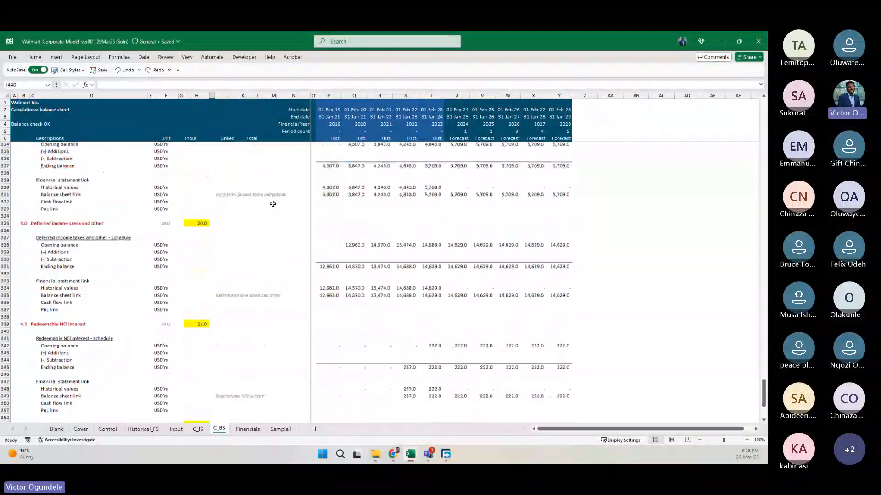
pyautogui.scroll(20, 273, 204)
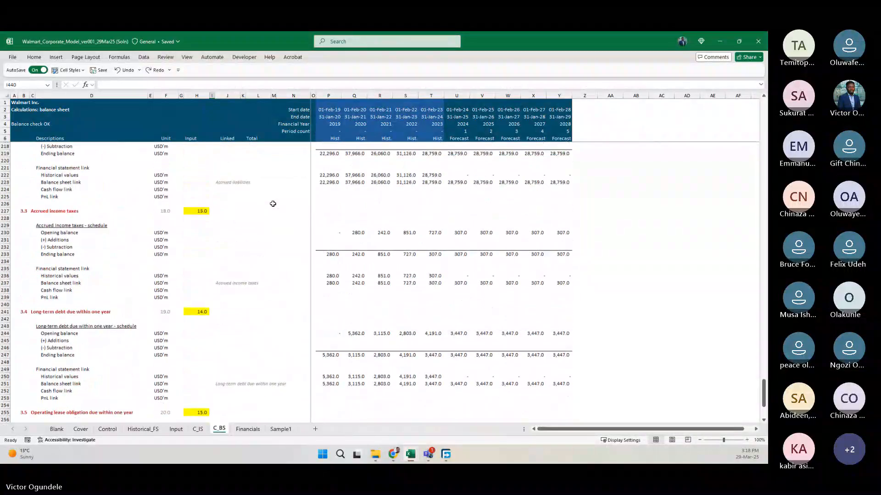
pyautogui.scroll(20, 273, 204)
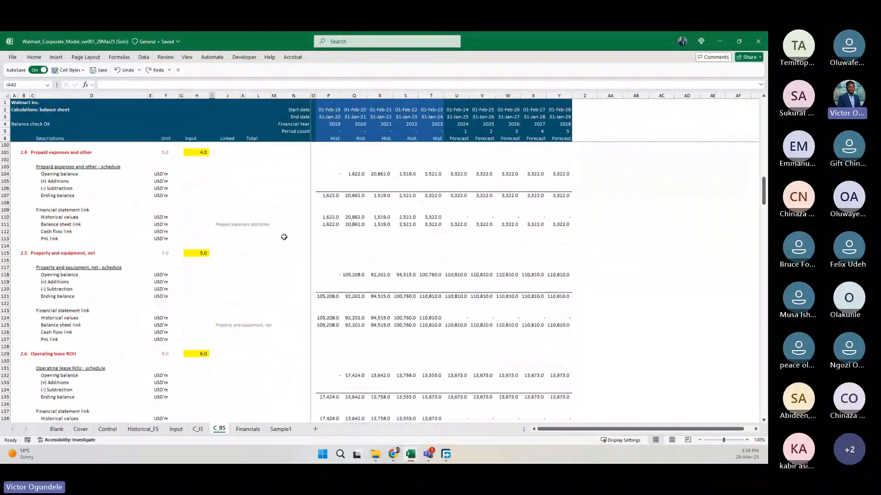
# Review the replicated schedule blocks from Cash and cash equivalents through Property and equipment, net.
pyautogui.scroll(20, 284, 237)
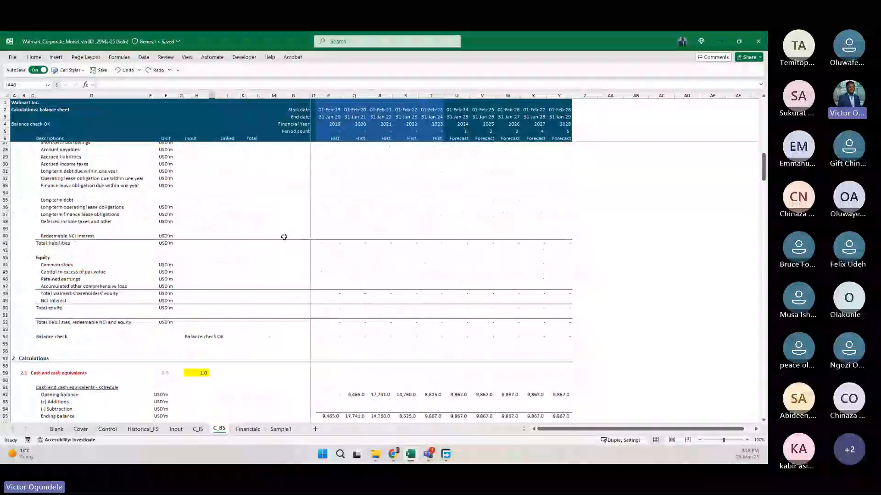
pyautogui.scroll(-10, 284, 237)
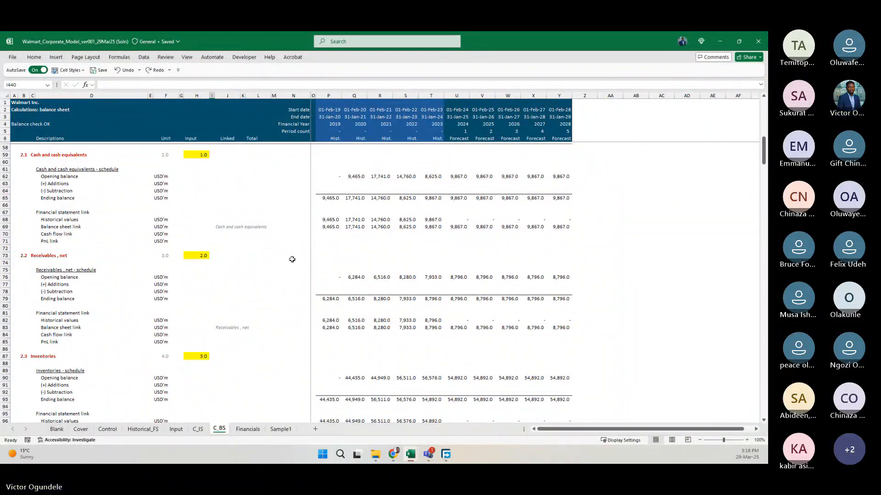
pyautogui.click(211, 278)
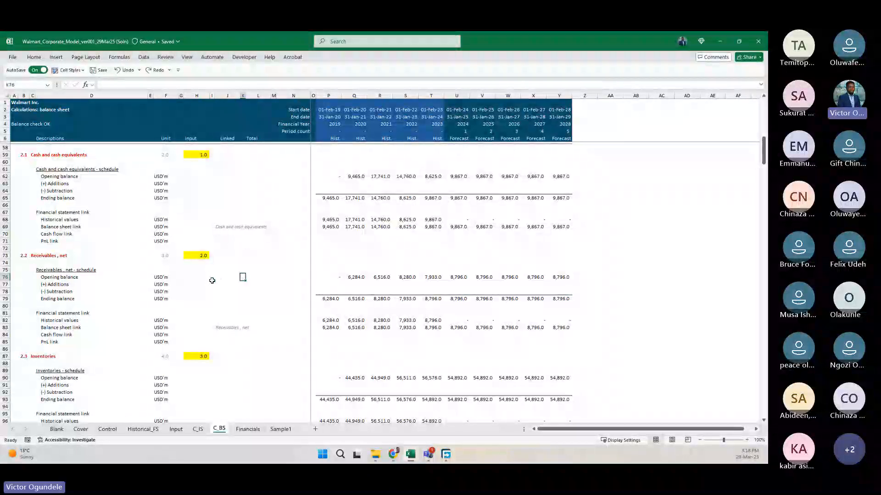
pyautogui.press('Right')
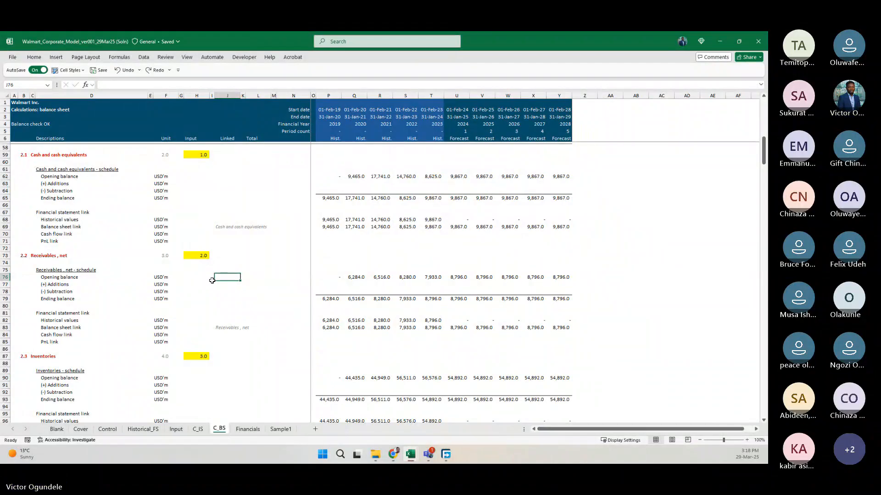
pyautogui.scroll(-9, 212, 280)
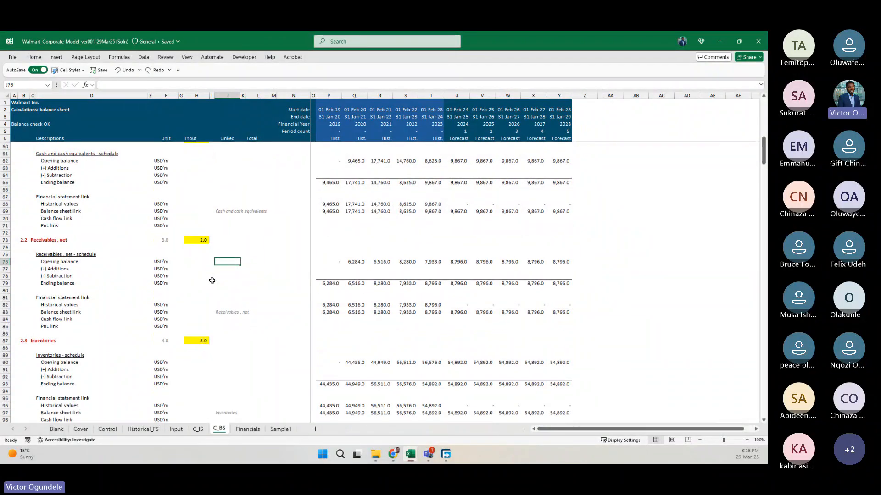
pyautogui.scroll(-1, 212, 280)
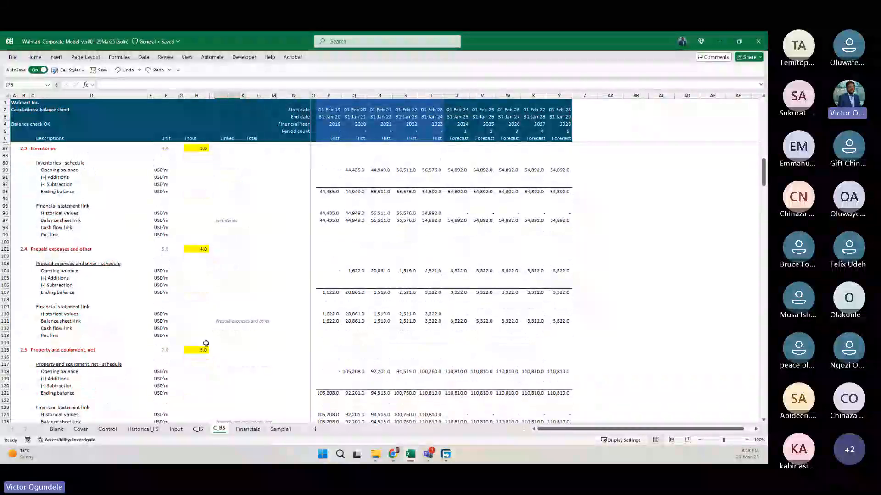
# Examine the incrementing number formulas of the Property and equipment and Receivables blocks in H115 and H73.
pyautogui.click(191, 349)
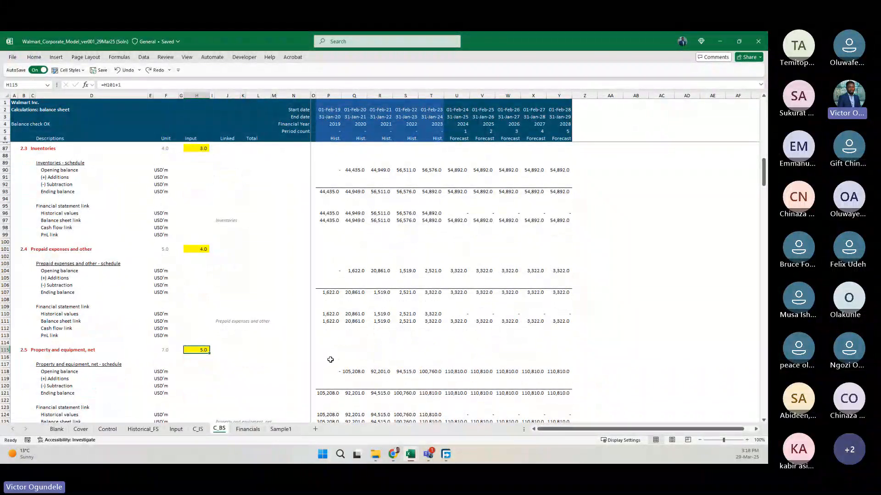
pyautogui.press('F2')
pyautogui.press('Escape')
pyautogui.scroll(15, 208, 307)
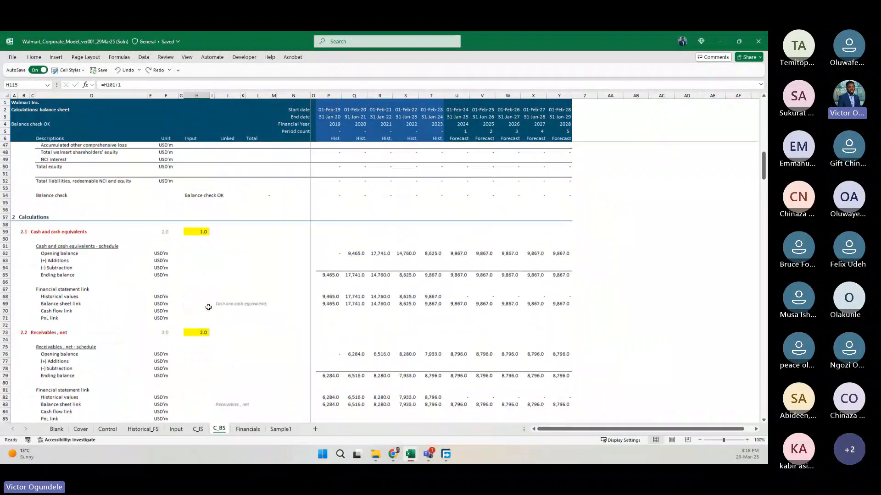
pyautogui.doubleClick(196, 360)
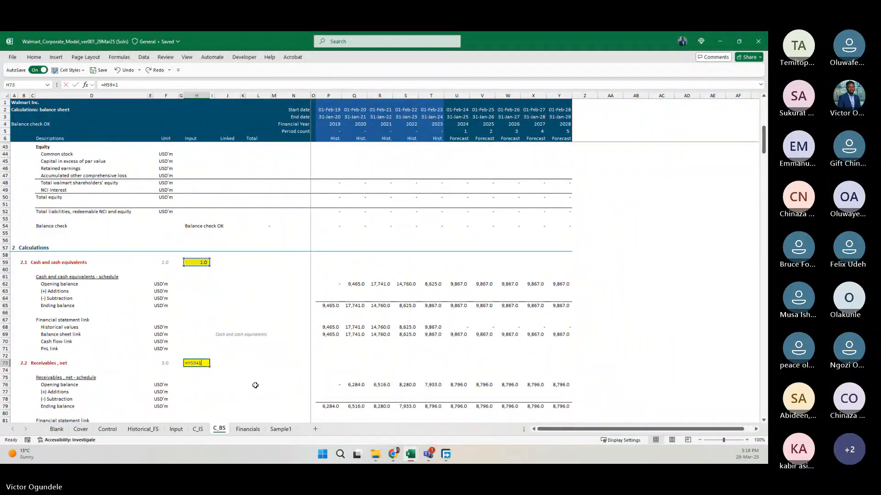
pyautogui.scroll(-7, 256, 385)
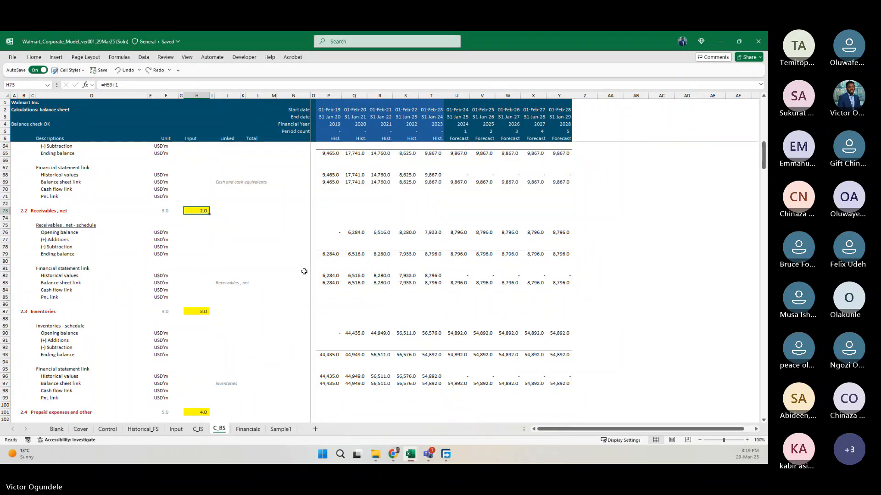
pyautogui.scroll(7, 311, 225)
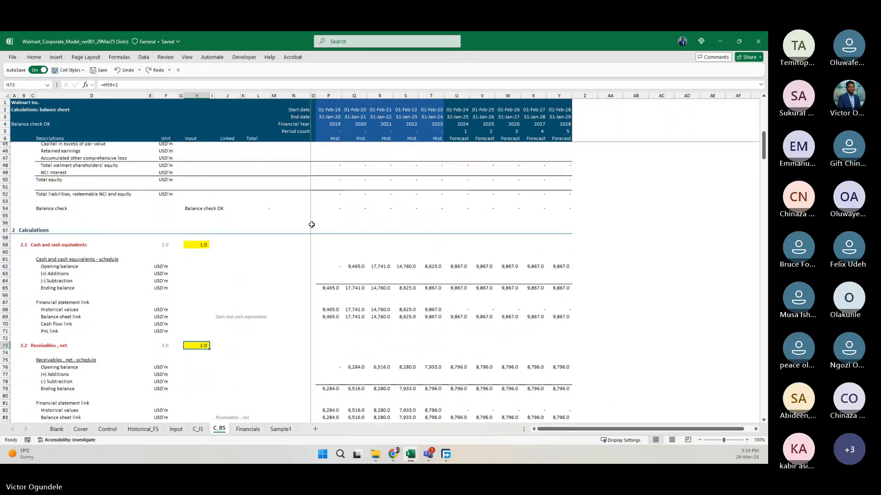
pyautogui.scroll(-1, 323, 299)
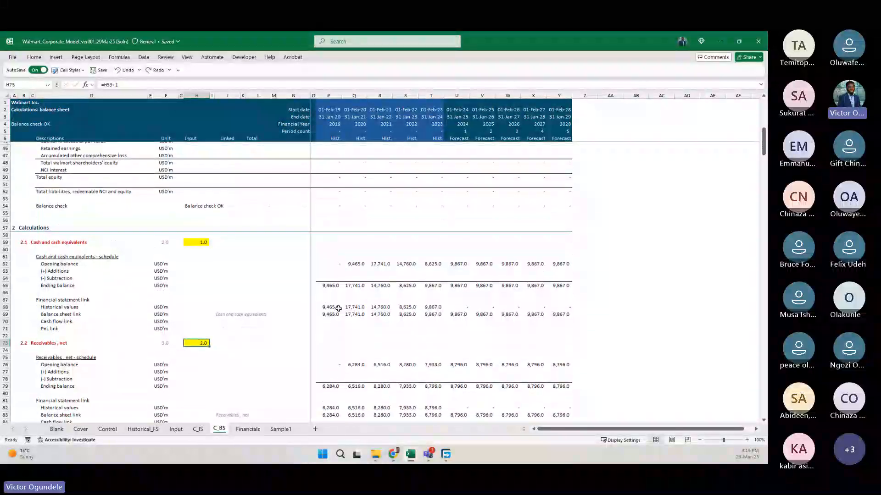
# Examine the INDEX formula in P68 and the row-number cell it references for the Cash and cash equivalents historical values.
pyautogui.click(328, 309)
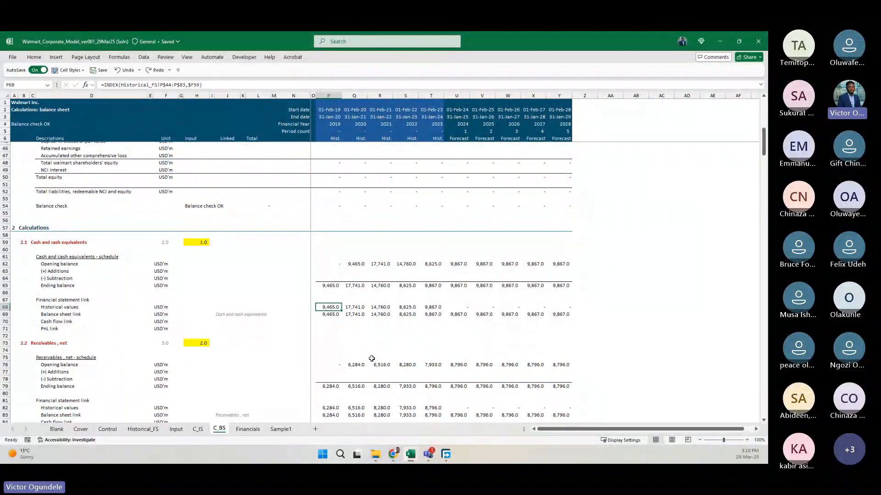
pyautogui.scroll(1, 371, 358)
pyautogui.scroll(1, 371, 359)
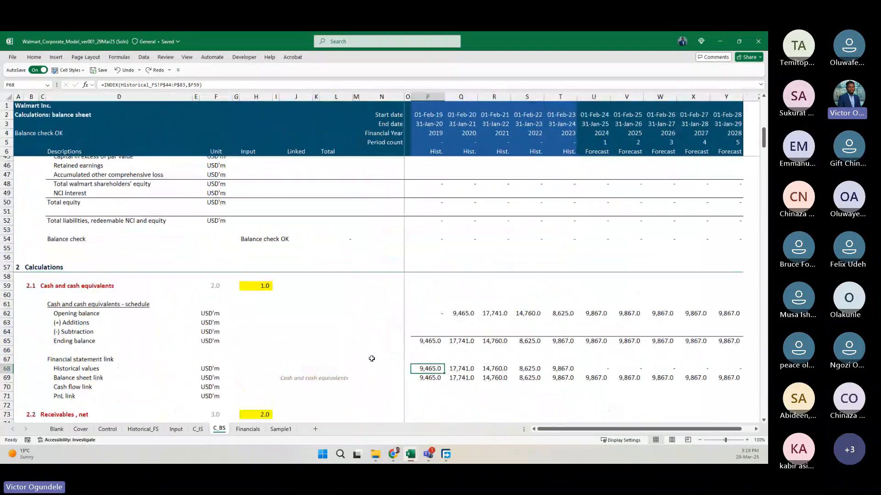
pyautogui.scroll(-1, 380, 360)
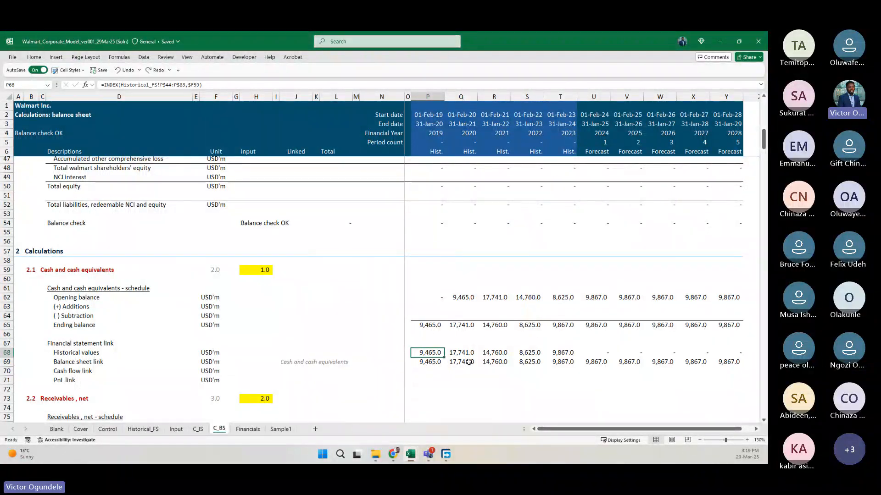
pyautogui.click(232, 85)
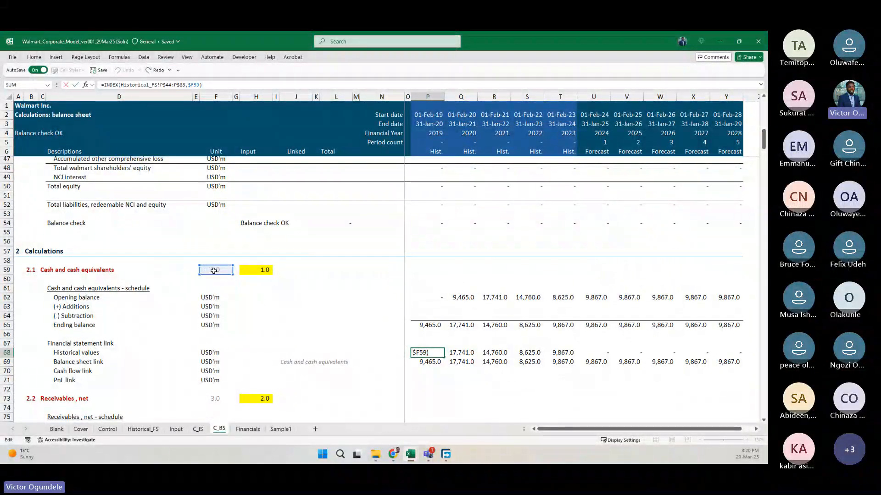
pyautogui.press('Return')
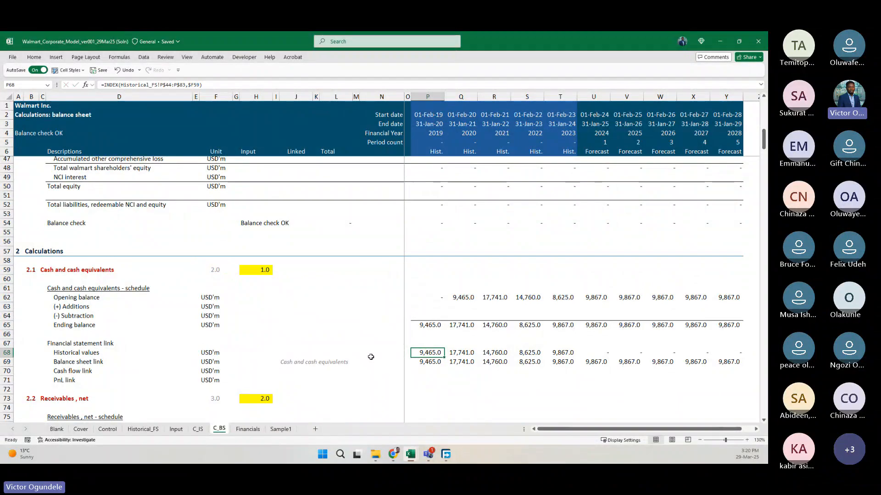
pyautogui.press('F2')
pyautogui.scroll(-1, 222, 275)
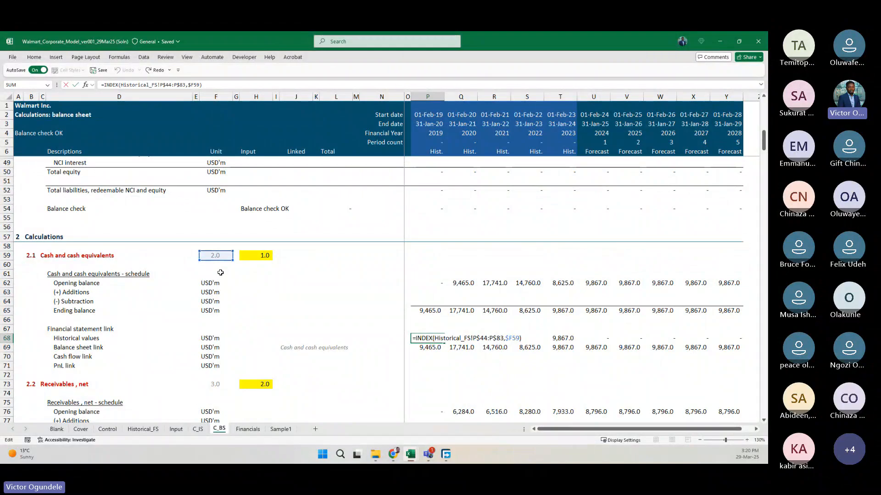
# Start an INDEX formula in P67 using Historical_FS!P$45:P$83 as the array, with only the rows locked.
pyautogui.hotkey('shift', 'Return')
pyautogui.write('=inde')
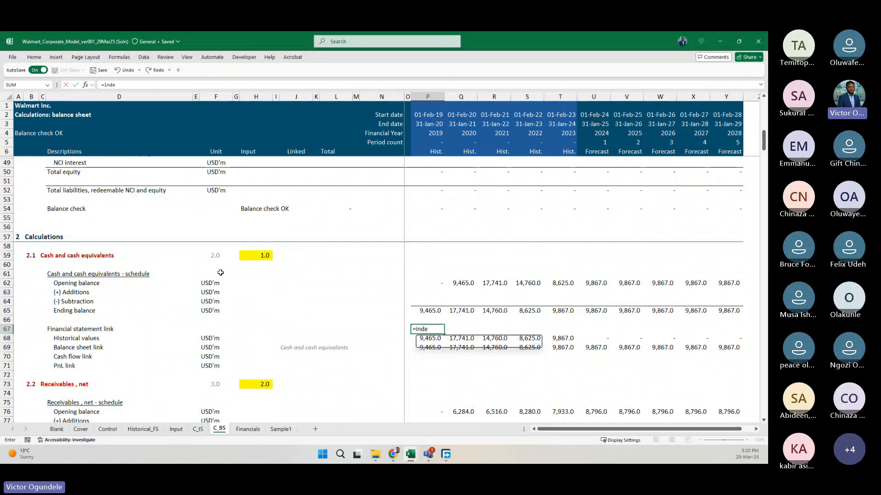
pyautogui.press('Tab')
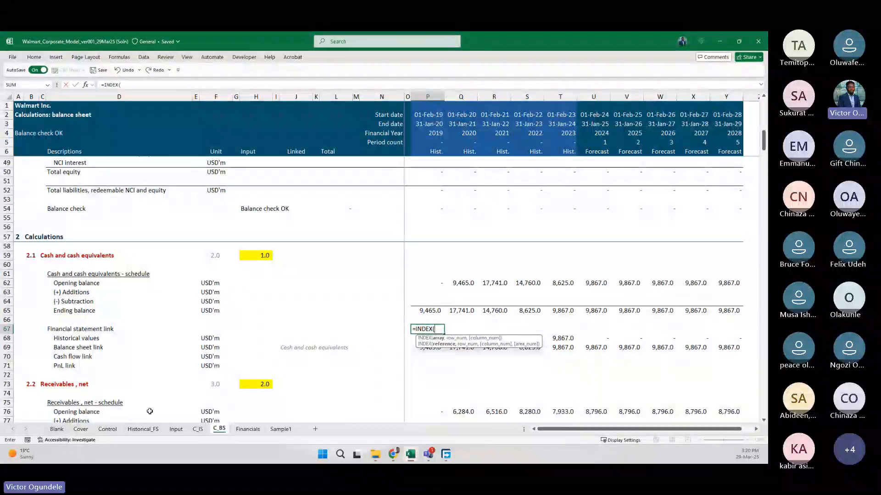
pyautogui.click(143, 429)
pyautogui.scroll(-4, 249, 261)
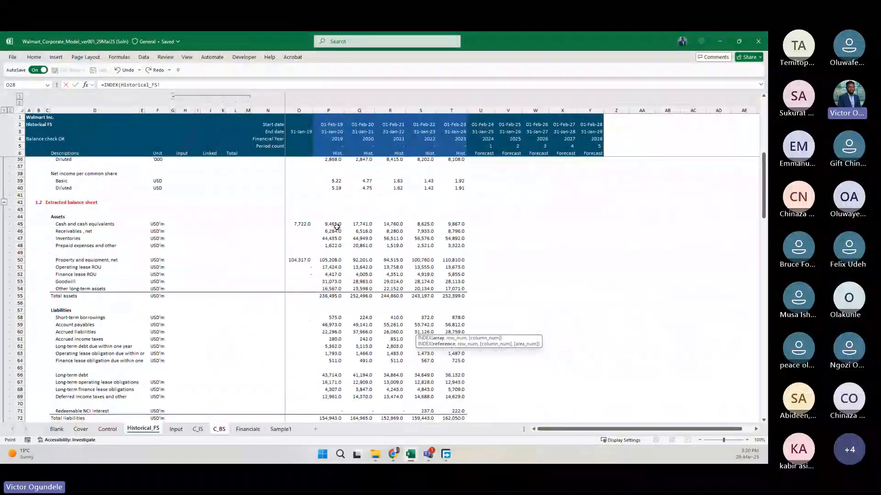
pyautogui.moveTo(330, 222); pyautogui.dragTo(335, 367)
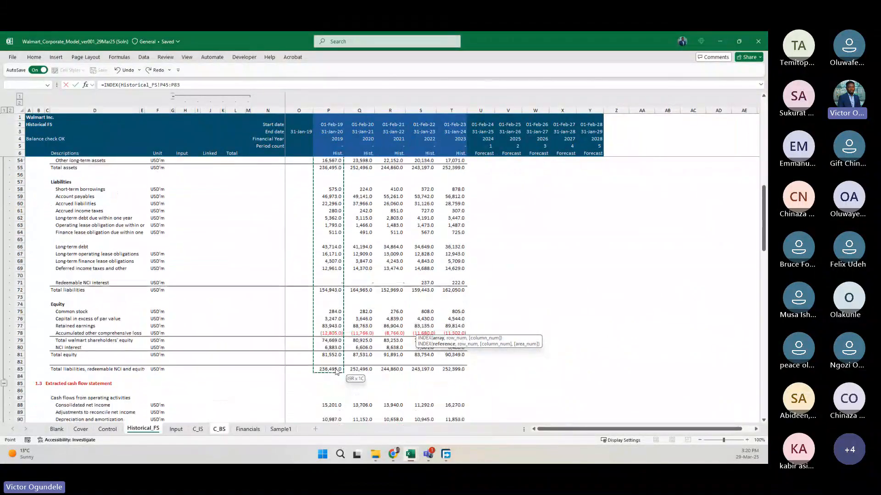
pyautogui.press('F4')
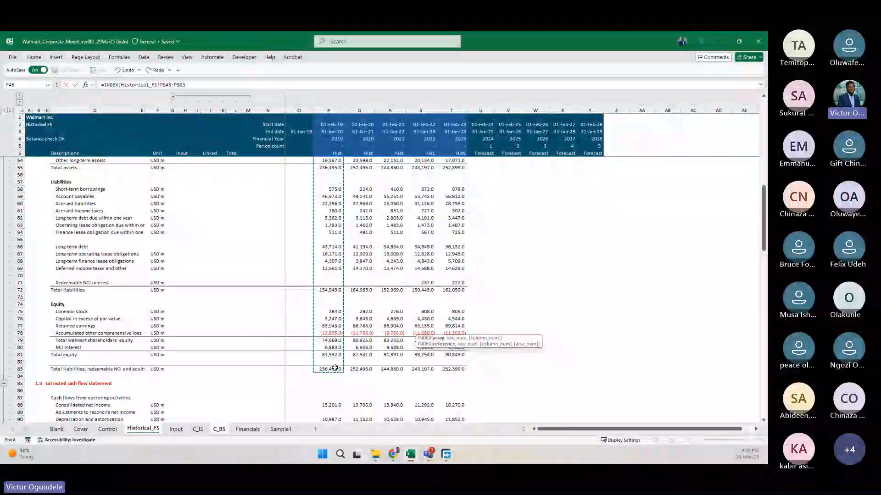
pyautogui.press('F4')
# Nest a MATCH function as the row number, with the column-locked block title C_BS!$C59 as the lookup value.
pyautogui.write(',MATCH(')
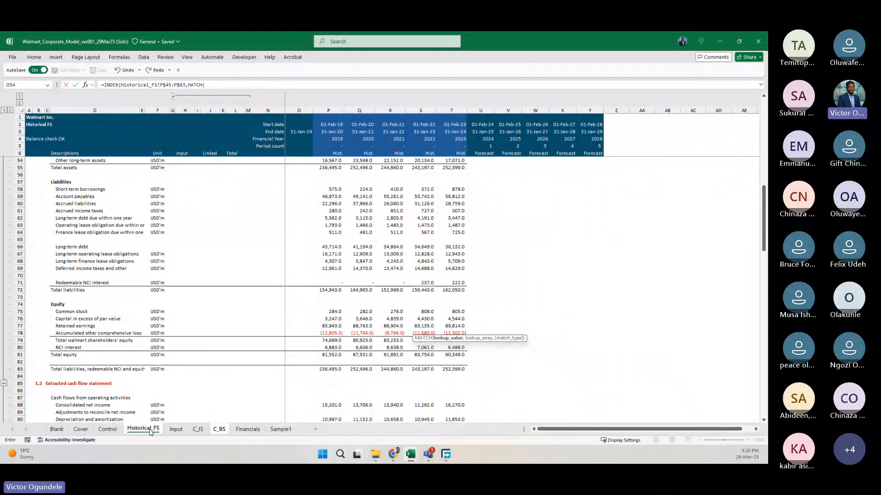
pyautogui.click(219, 429)
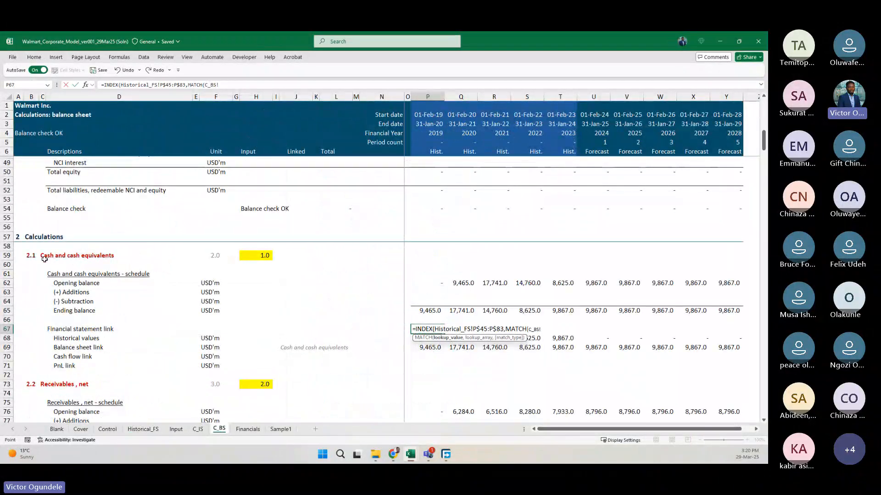
pyautogui.click(42, 256)
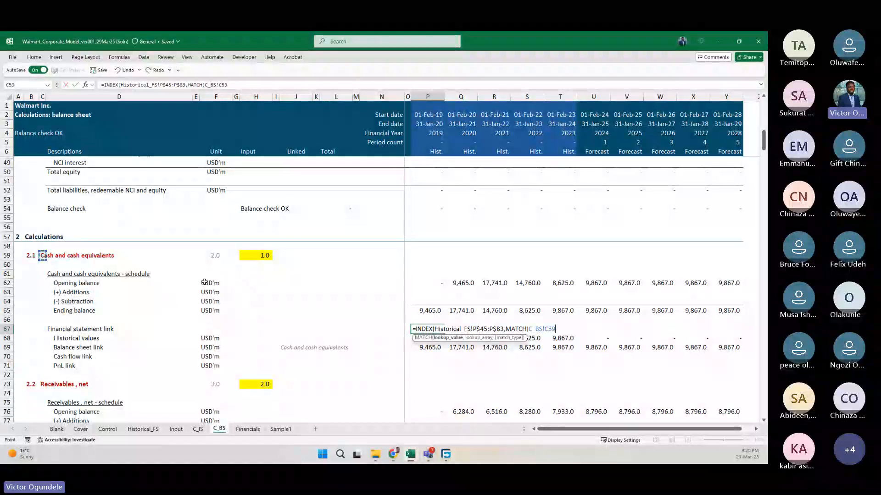
pyautogui.write(',')
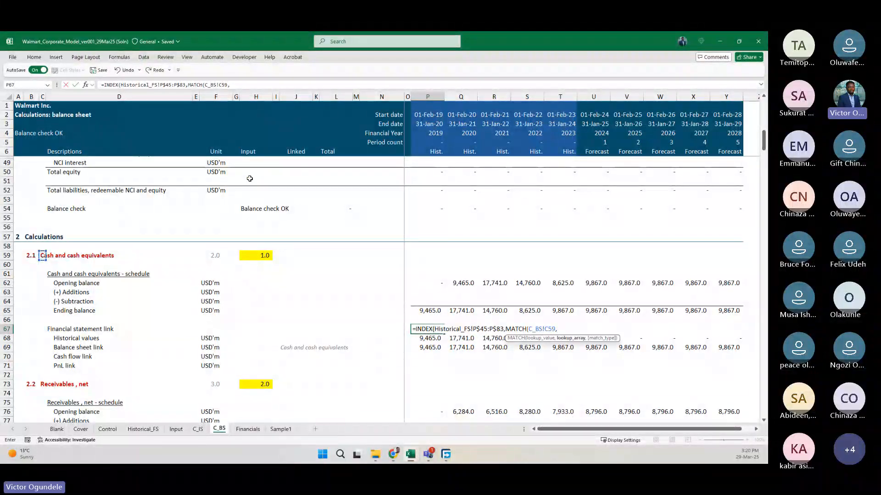
pyautogui.click(223, 84)
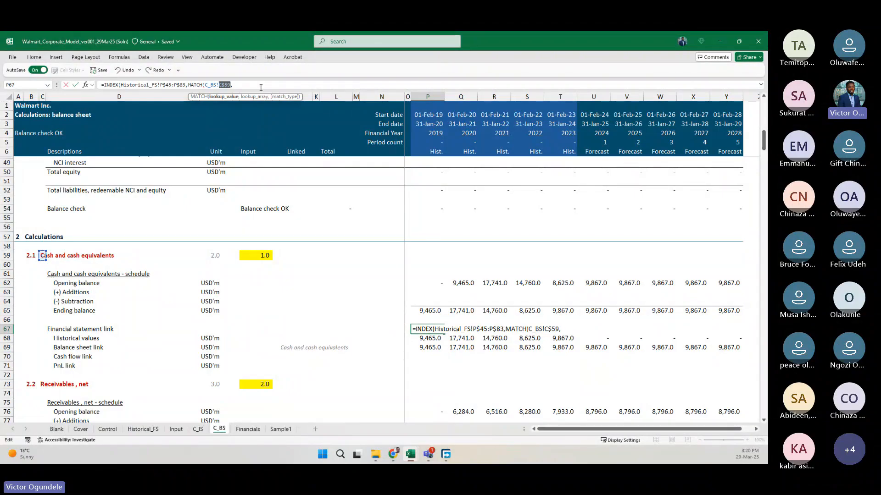
pyautogui.press('F4')
pyautogui.press('F4')
pyautogui.click(242, 85)
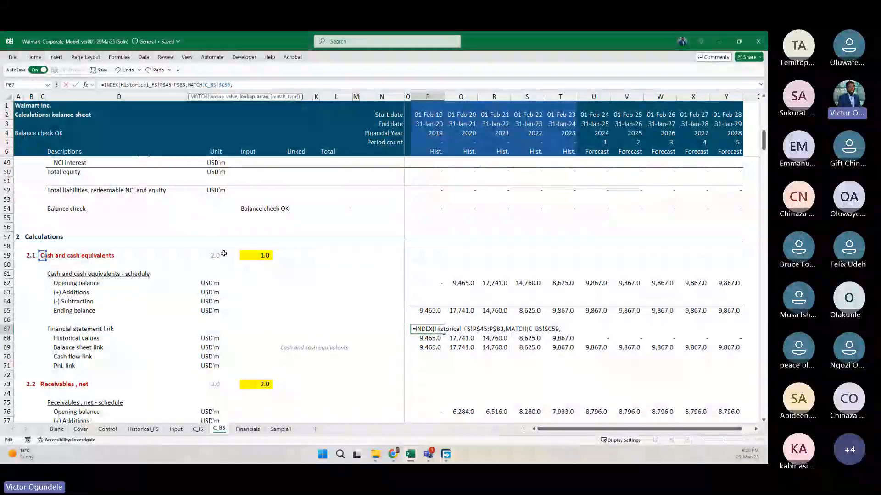
# Complete the MATCH with lookup array Historical_FS!$D$45:$D$83 and match type 0, enter the formula, and compare it with P68.
pyautogui.click(140, 430)
pyautogui.scroll(3, 165, 309)
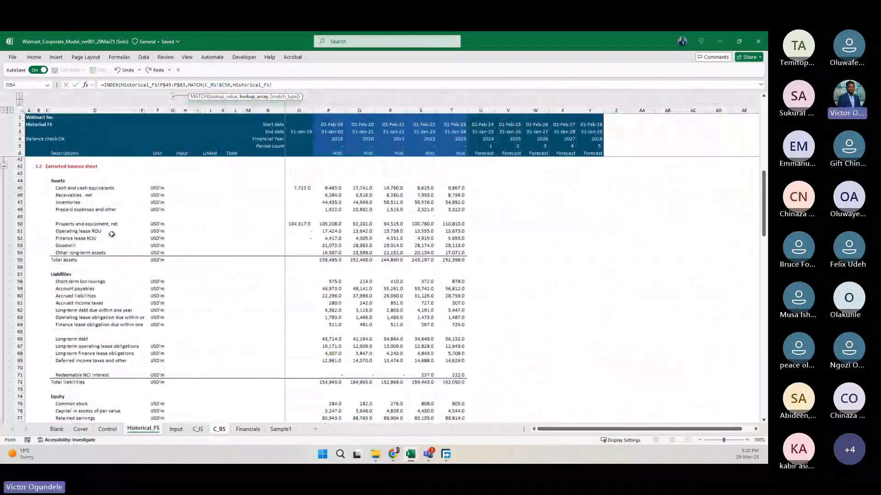
pyautogui.moveTo(87, 188); pyautogui.dragTo(84, 244)
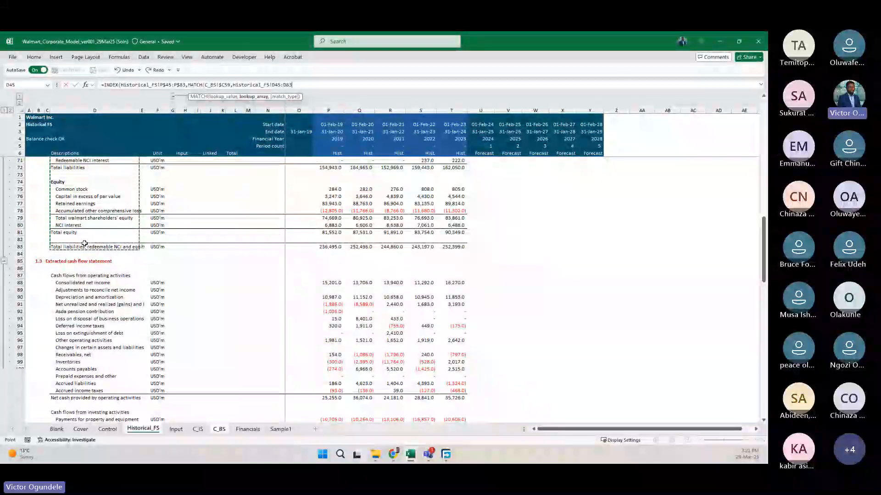
pyautogui.press('F4')
pyautogui.write(',0))')
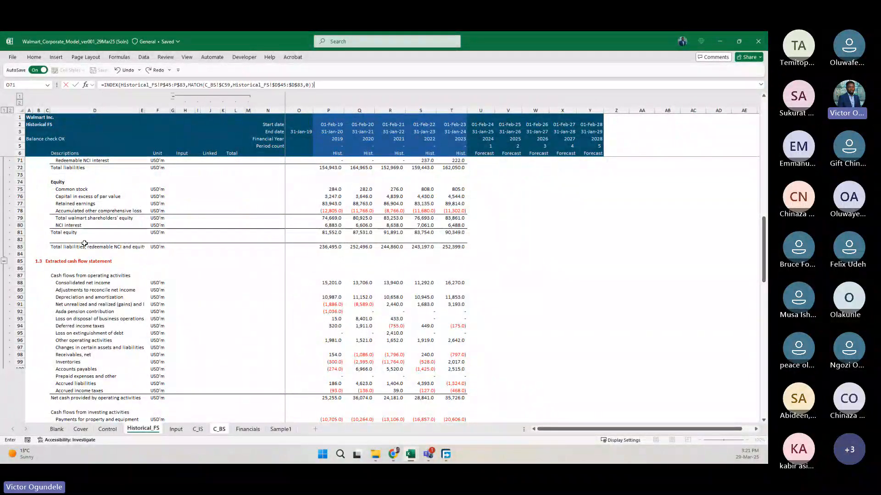
pyautogui.hotkey('ctrl', 'Return')
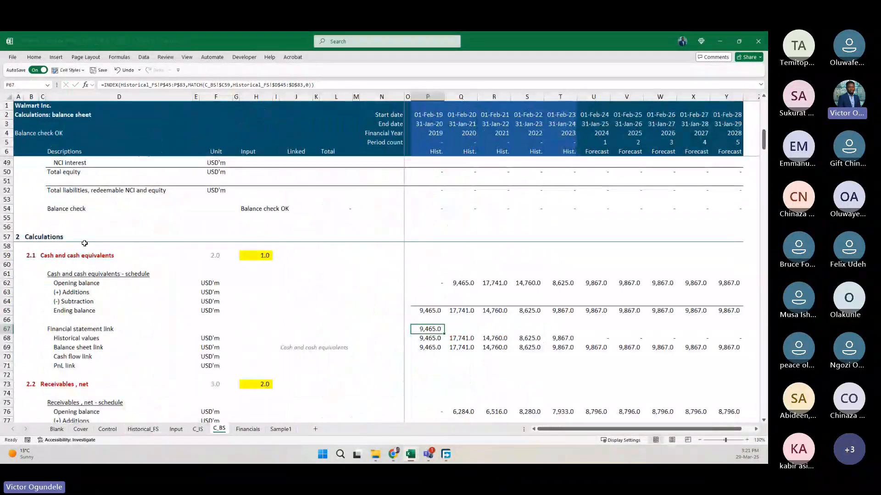
pyautogui.press('Down')
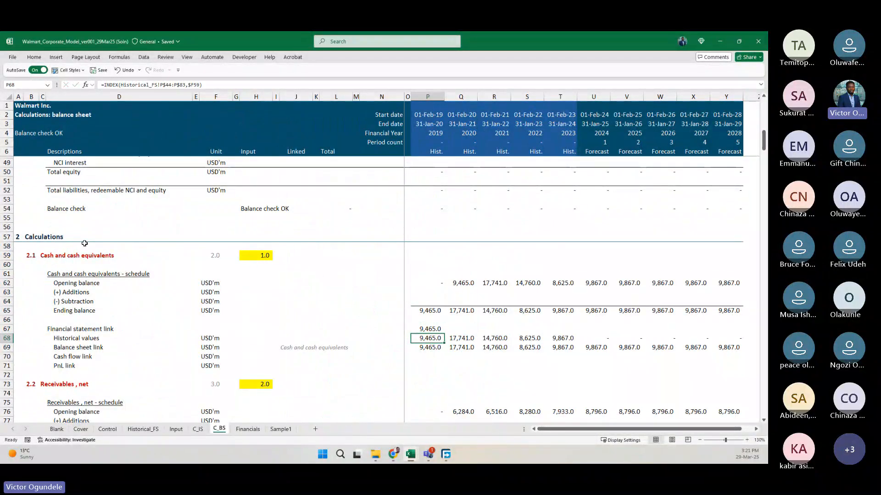
pyautogui.press('Up')
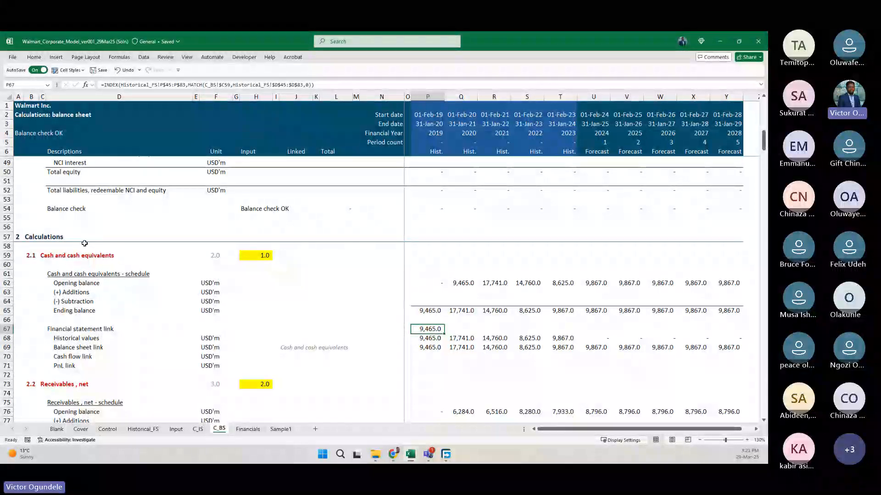
# Compare the INDEX-MATCH formula in P67 with the INDEX formula in P68 for the cash historical values.
pyautogui.press('F2')
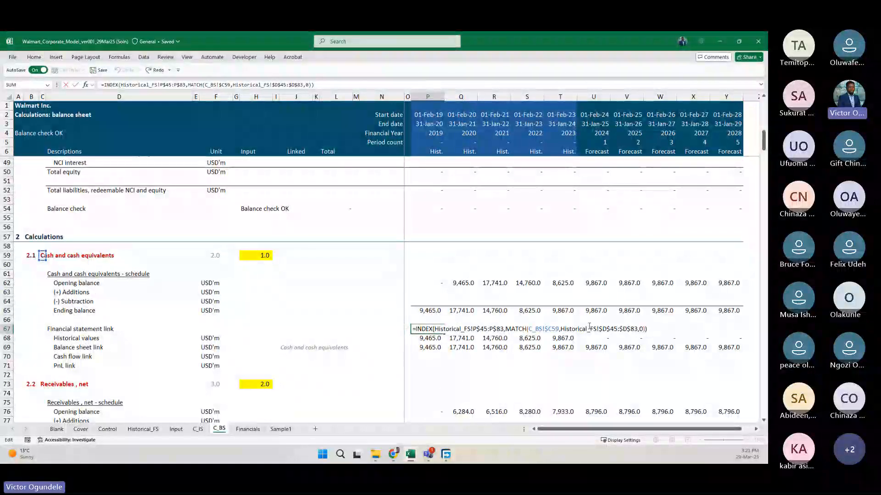
pyautogui.hotkey('ctrl', 'Return')
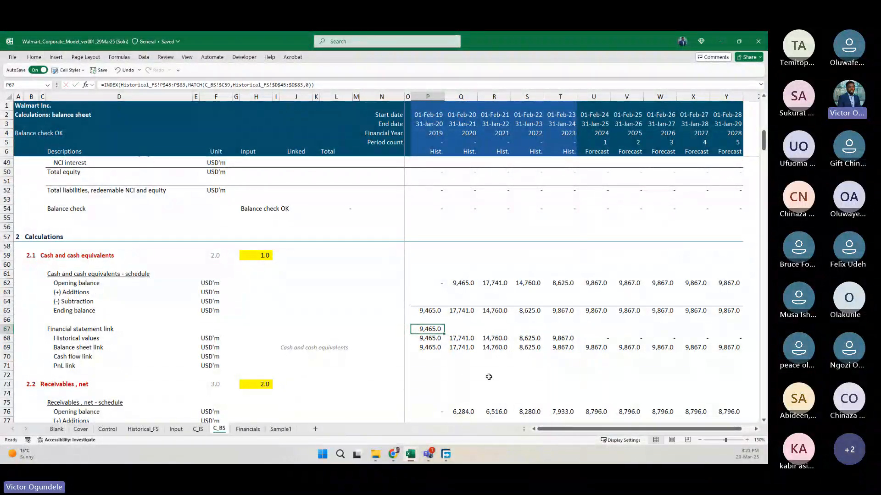
pyautogui.press('Down')
pyautogui.press('F2')
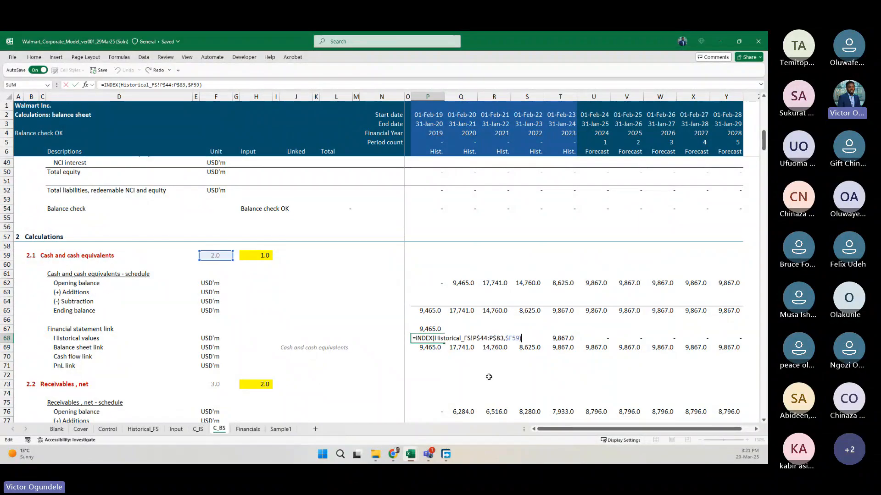
pyautogui.press('Escape')
# Clear the Historical values cell P68, and undo both that deletion and the trial INDEX-MATCH entry in P67.
pyautogui.press('Delete')
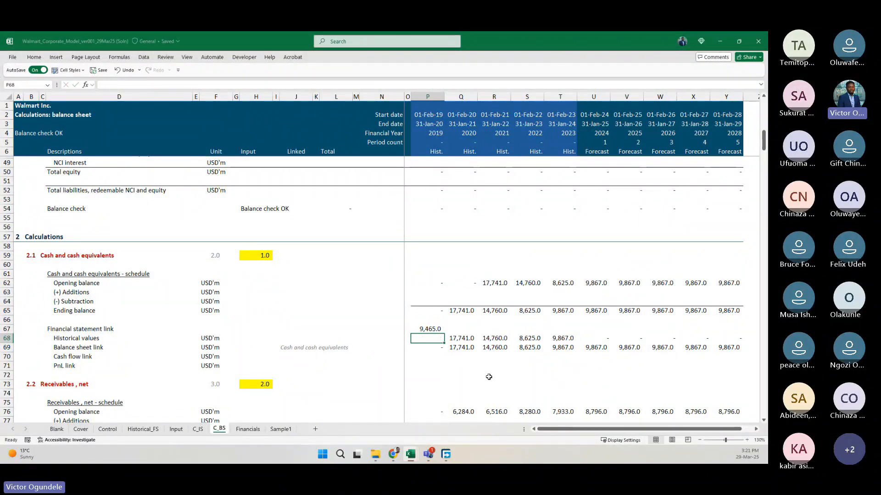
pyautogui.hotkey('ctrl', 'z')
pyautogui.hotkey('ctrl', 'z')
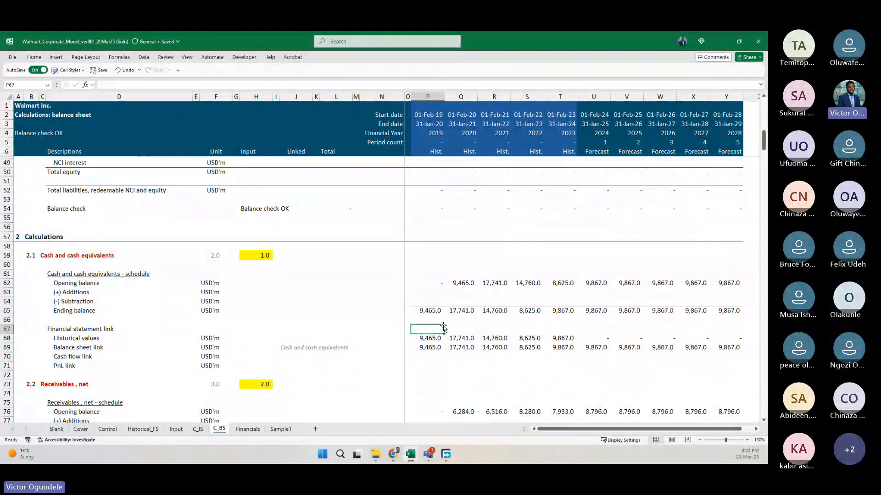
# Review the INDEX formula in P68 and the row-number cell it references in the Cash and cash equivalents block.
pyautogui.doubleClick(436, 342)
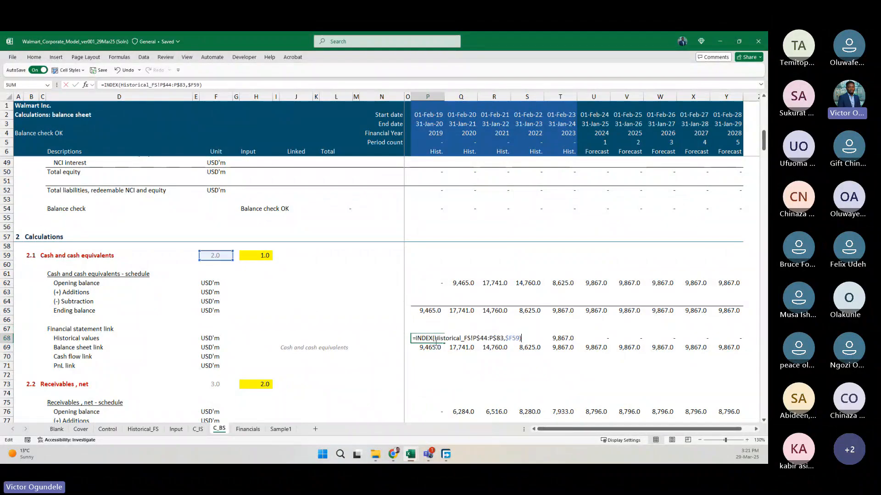
pyautogui.scroll(-1, 519, 390)
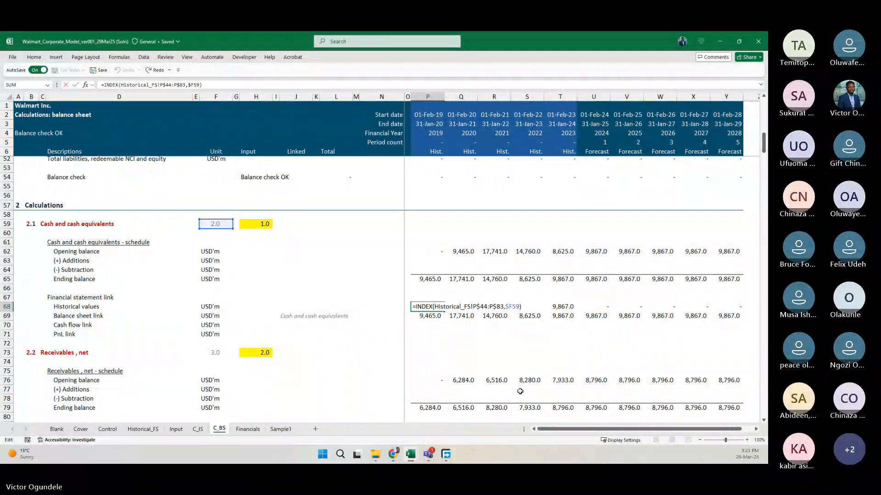
pyautogui.press('Return')
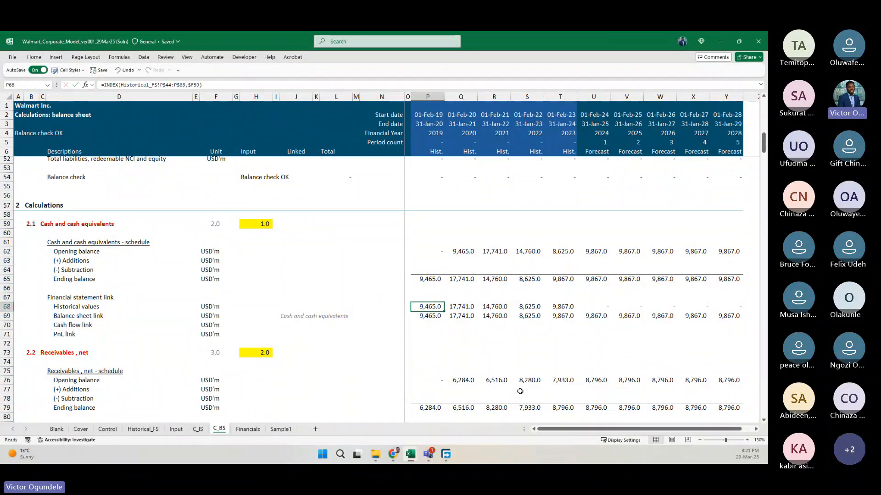
# Examine the Balance sheet link formula in P69 and recheck the Historical values formula in P68.
pyautogui.write('=P65')
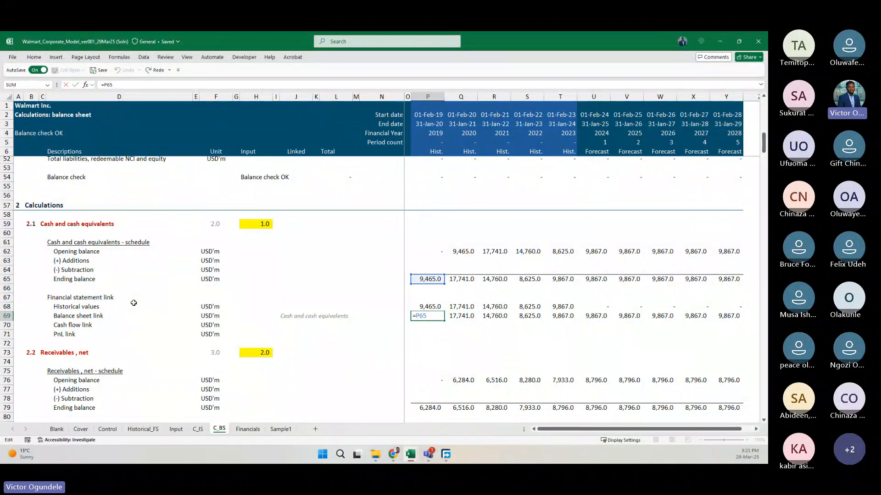
pyautogui.hotkey('ctrl', 'Return')
pyautogui.press('Left')
pyautogui.press('Left')
pyautogui.press('Left')
pyautogui.press('Left')
pyautogui.press('Left')
pyautogui.press('Left')
pyautogui.press('Left')
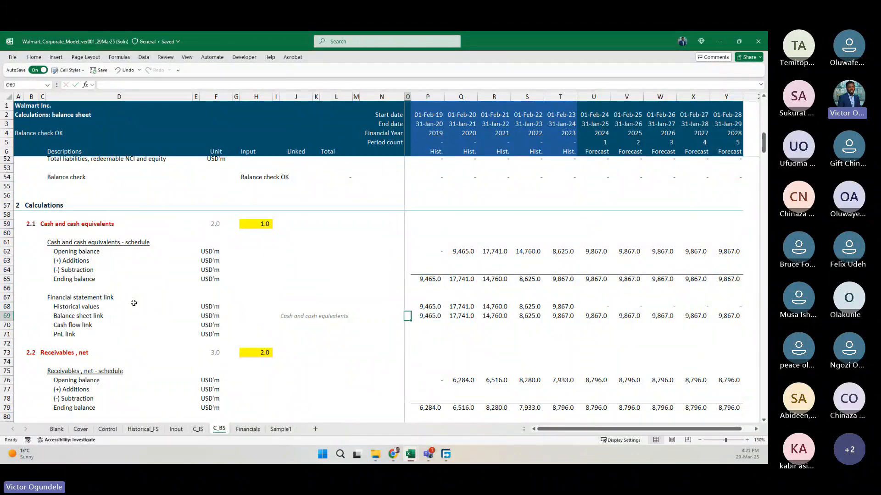
pyautogui.press('Right')
pyautogui.press('Right')
pyautogui.press('Right')
pyautogui.press('Right')
pyautogui.press('Right')
pyautogui.press('Right')
pyautogui.press('Right')
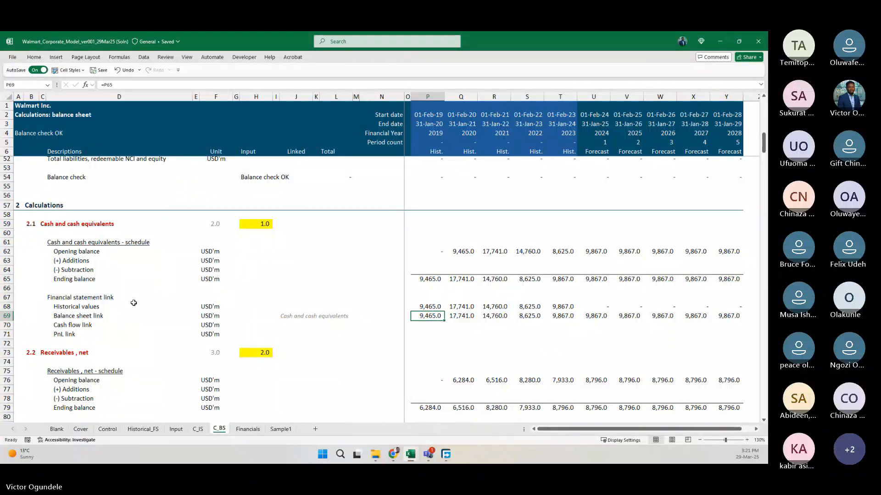
pyautogui.press('Up')
pyautogui.press('F2')
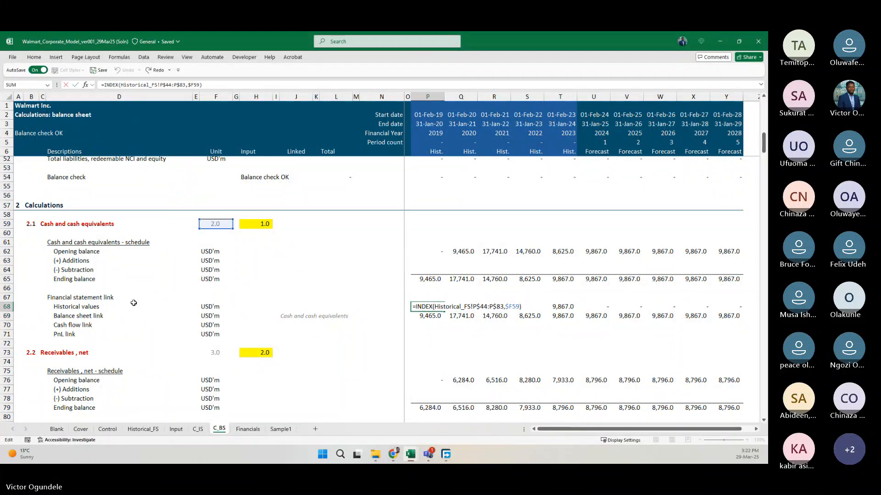
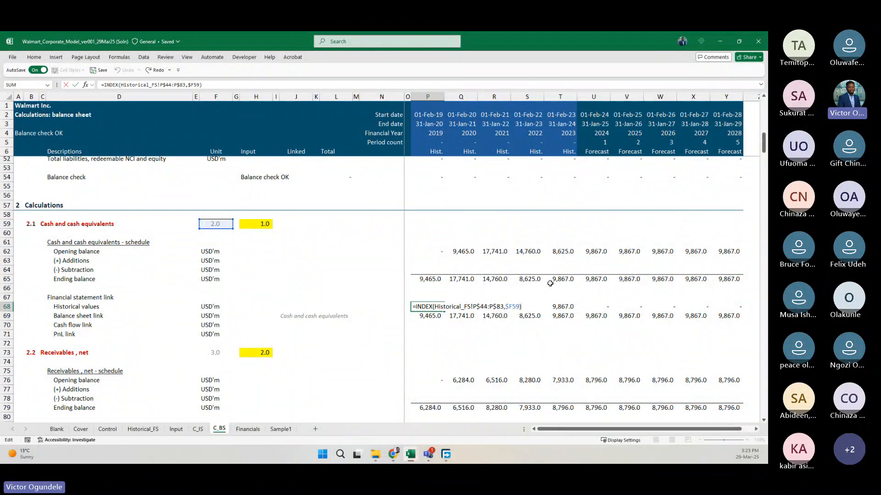
# Examine the Balance sheet link formula in P69 and the item-name link in that row's Linked column.
pyautogui.press('Return')
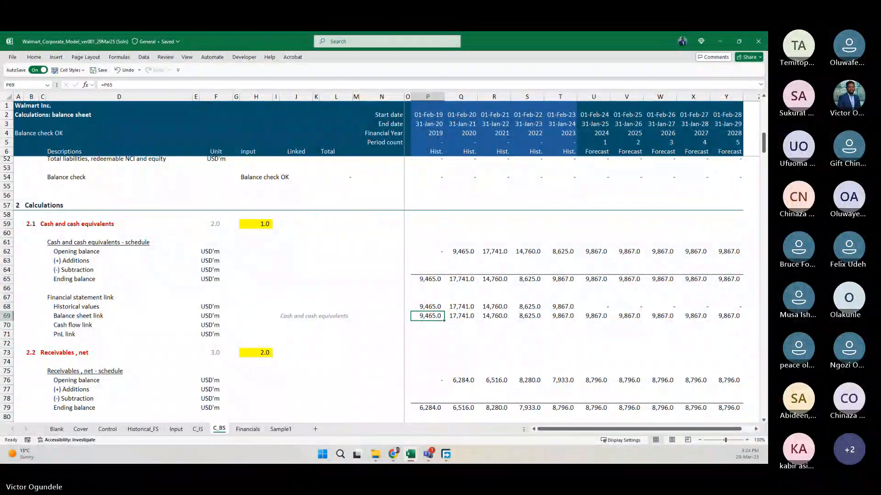
pyautogui.hotkey('alt', 'Tab')
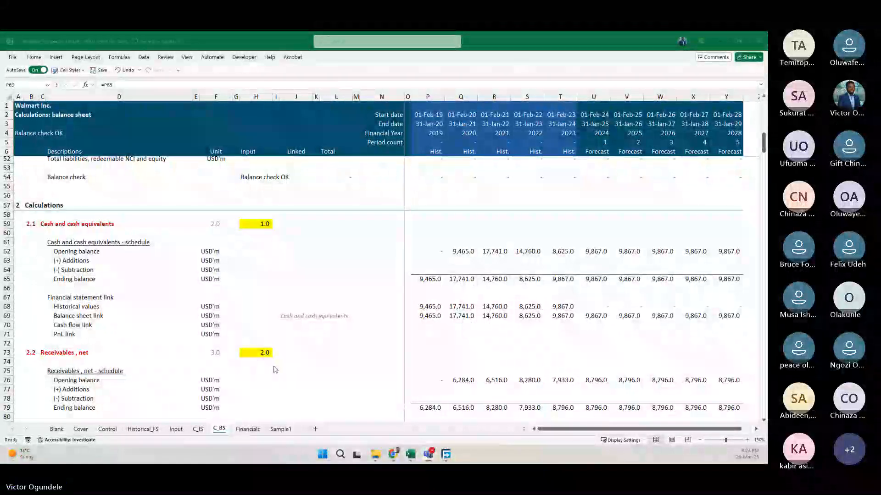
pyautogui.hotkey('alt', 'Tab')
pyautogui.press('F2')
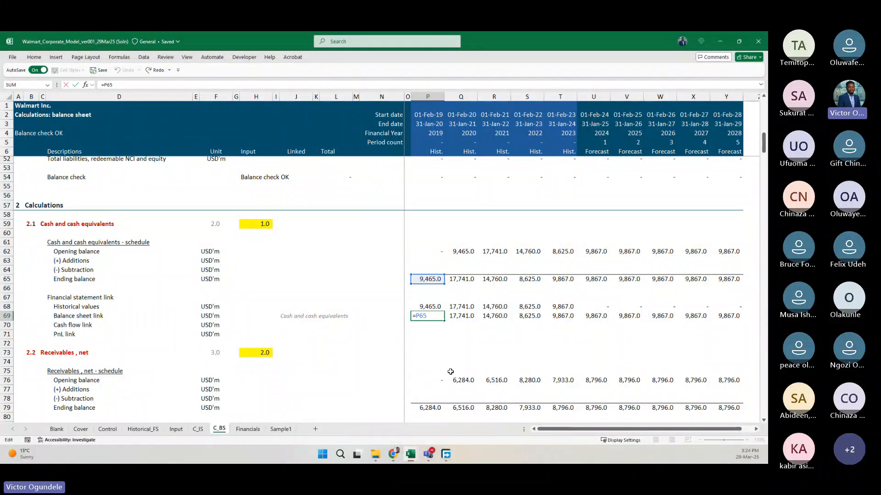
pyautogui.click(285, 320)
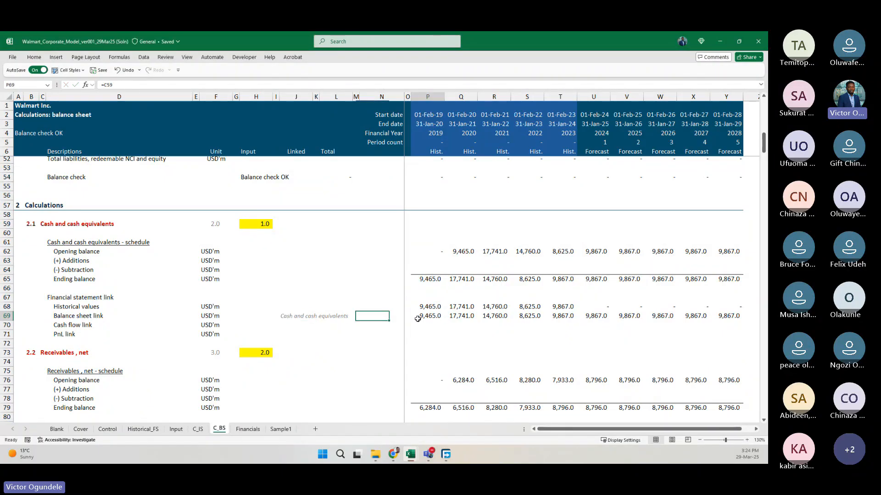
pyautogui.click(292, 325)
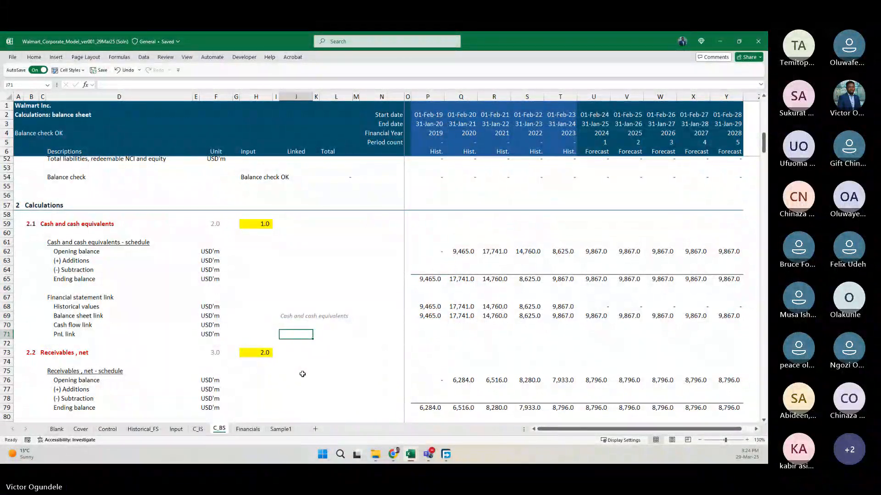
pyautogui.press('Down')
pyautogui.hotkey('alt', 'Tab')
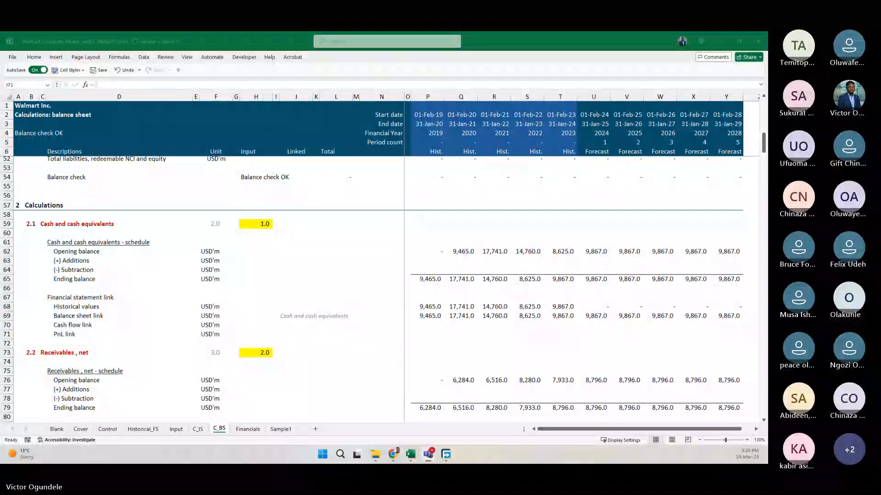
pyautogui.hotkey('alt', 'Tab')
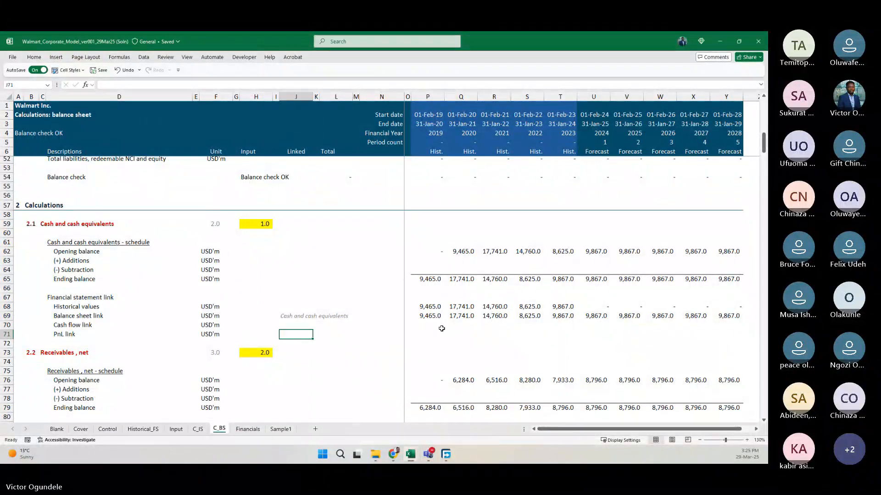
# Review the replicated line-item schedules on C_BS from Receivables, net down to the final NCI interest block.
pyautogui.scroll(-12, 440, 328)
pyautogui.click(243, 350)
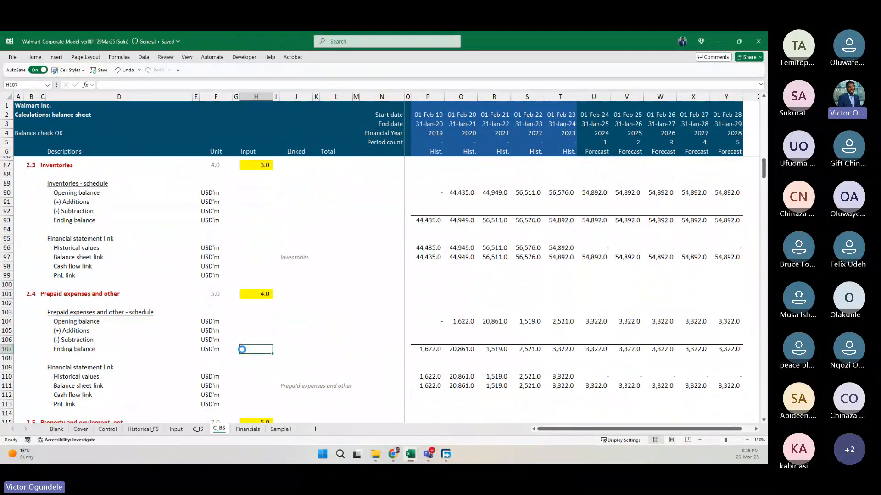
pyautogui.keyDown('ctrl'); pyautogui.scroll(-3, 242, 350); pyautogui.keyUp('ctrl')
pyautogui.scroll(-10, 243, 350)
pyautogui.scroll(-20, 243, 350)
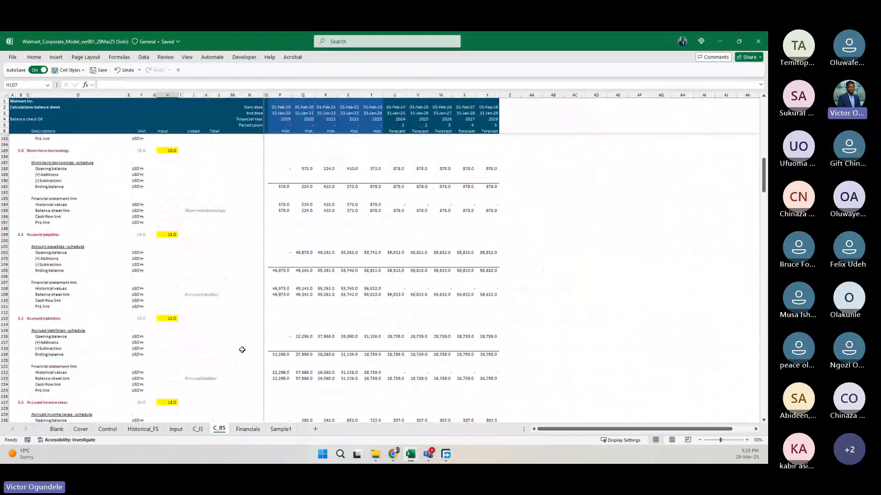
pyautogui.scroll(-20, 242, 350)
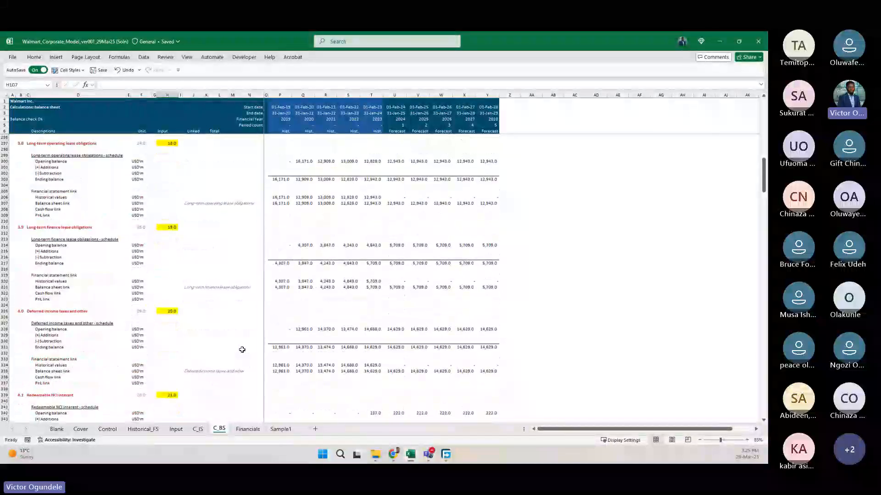
pyautogui.scroll(4, 242, 350)
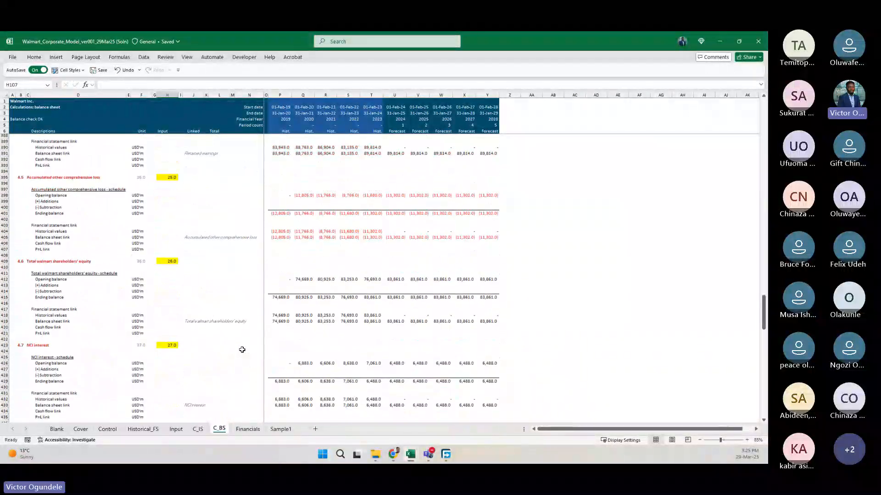
pyautogui.click(193, 375)
pyautogui.scroll(-12, 128, 389)
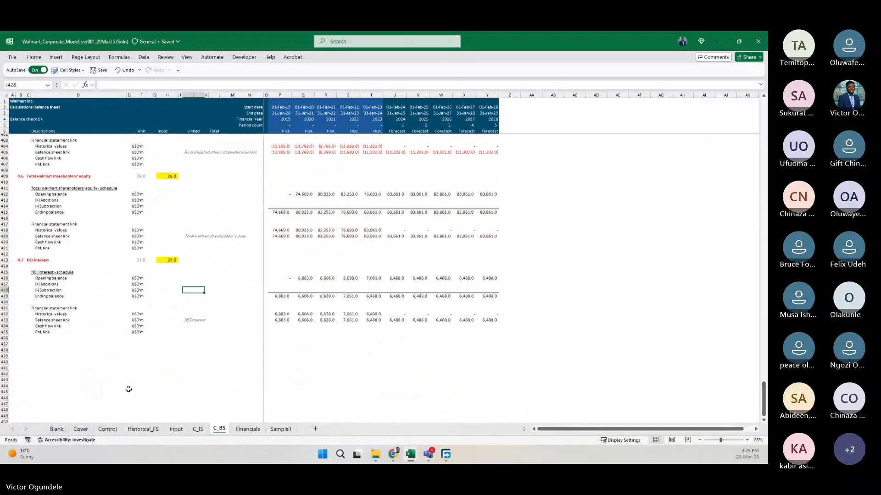
pyautogui.scroll(6, 128, 389)
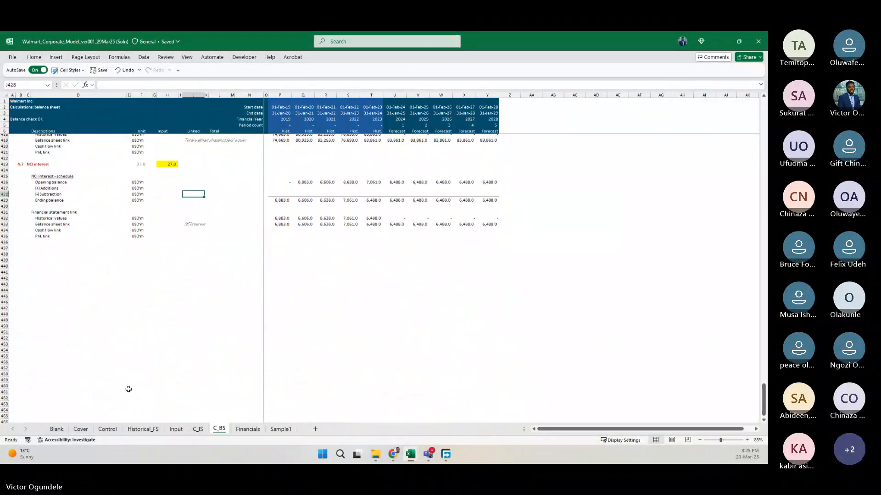
pyautogui.click(13, 338)
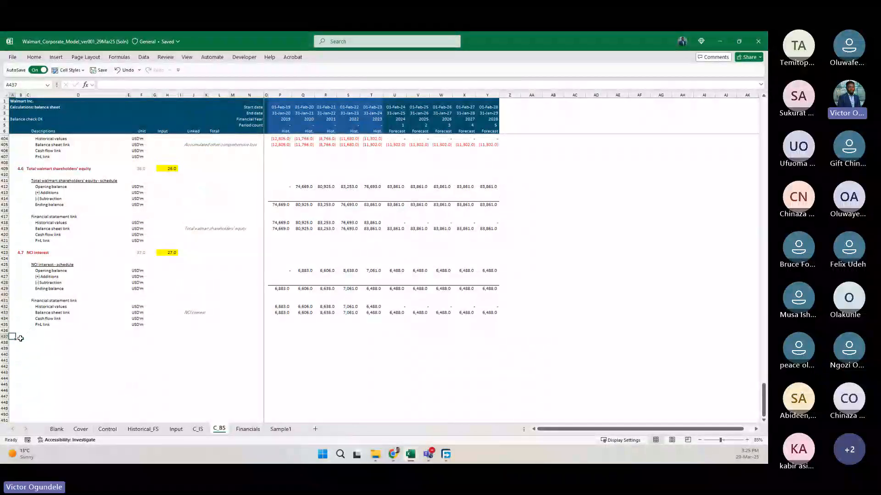
# Copy the grey Intentional blank cells style sample in H44 of the Control sheet.
pyautogui.hotkey('ctrl', 'pageup')
pyautogui.scroll(9, 20, 339)
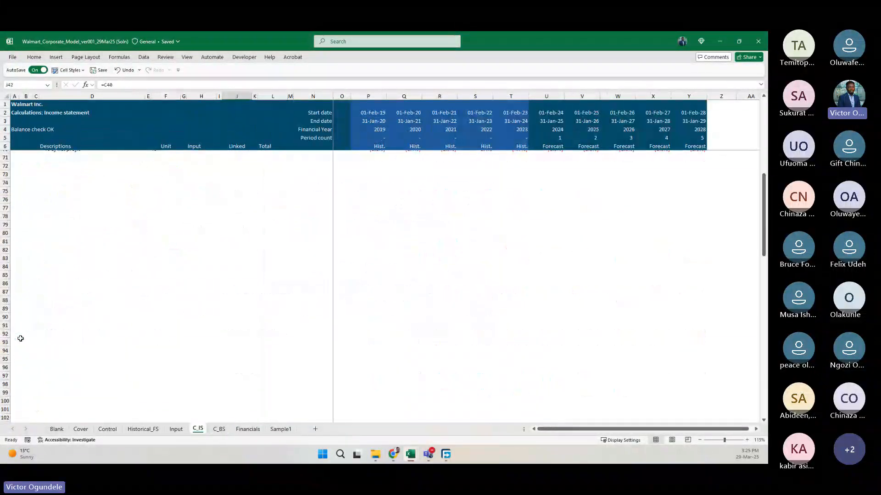
pyautogui.scroll(-1, 20, 338)
pyautogui.scroll(3, 20, 338)
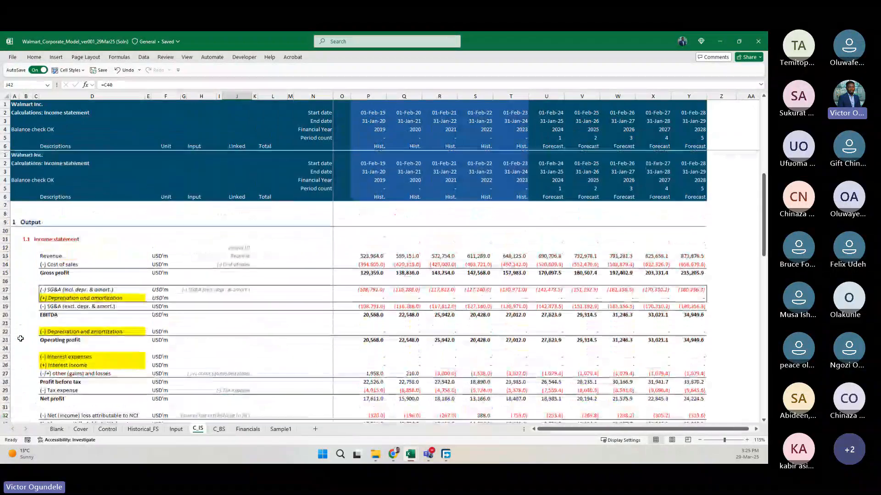
pyautogui.hotkey('ctrl', 'pagedown')
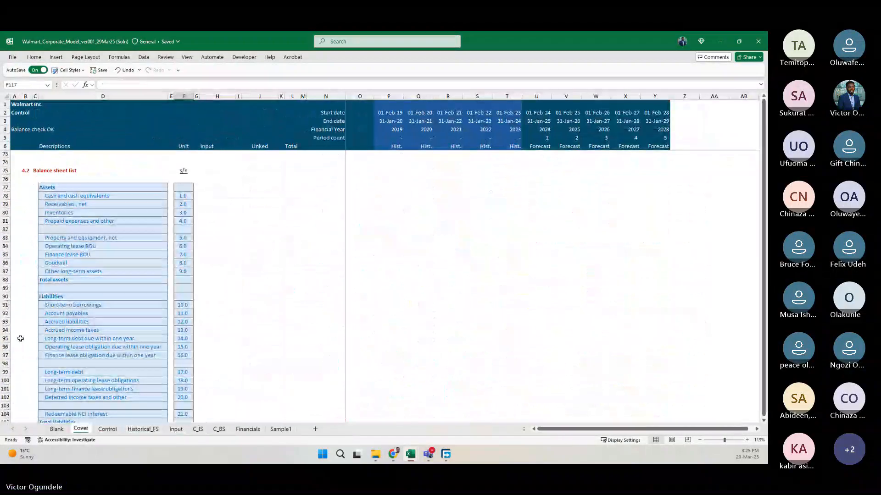
pyautogui.hotkey('ctrl', 'pageup')
pyautogui.hotkey('ctrl', 'pageup')
pyautogui.hotkey('ctrl', 'pageup')
pyautogui.hotkey('ctrl', 'pageup')
pyautogui.hotkey('ctrl', 'pageup')
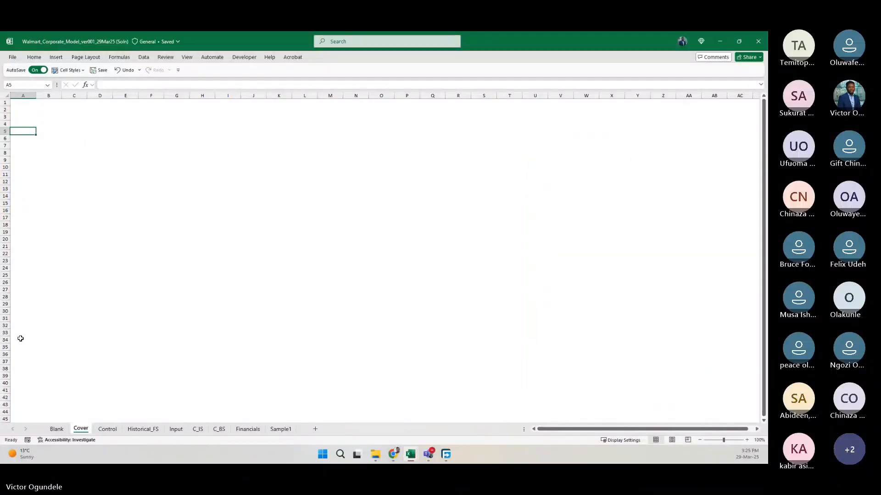
pyautogui.hotkey('ctrl', 'pagedown')
pyautogui.hotkey('ctrl', 'pagedown')
pyautogui.hotkey('ctrl', 'pageup')
pyautogui.hotkey('ctrl', 'pageup')
pyautogui.hotkey('ctrl', 'pagedown')
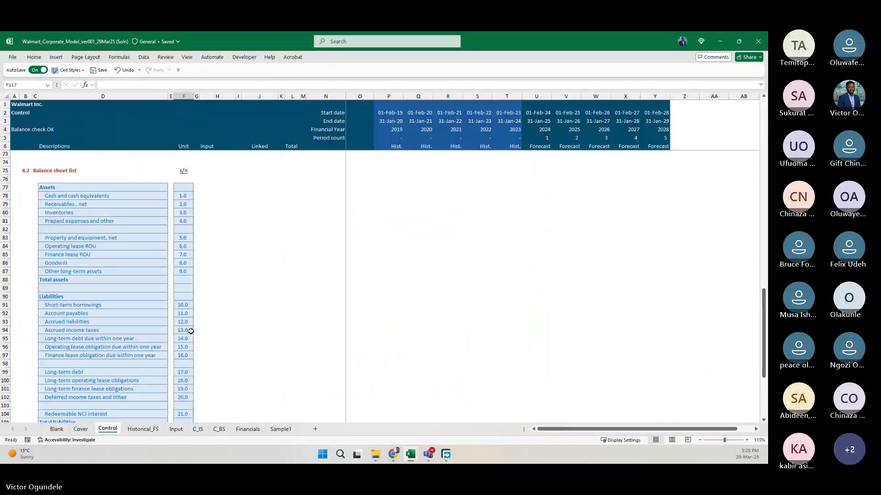
pyautogui.scroll(20, 191, 331)
pyautogui.scroll(-5, 191, 332)
pyautogui.scroll(-1, 191, 331)
pyautogui.click(217, 318)
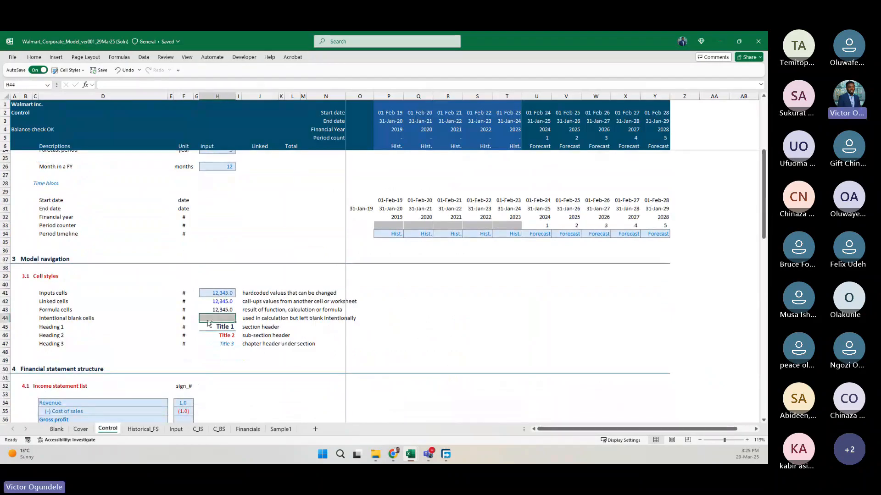
pyautogui.hotkey('ctrl', 'c')
# Paste the grey cell style across row 440 of C_BS, from column A to column Y, below the NCI interest block.
pyautogui.click(218, 429)
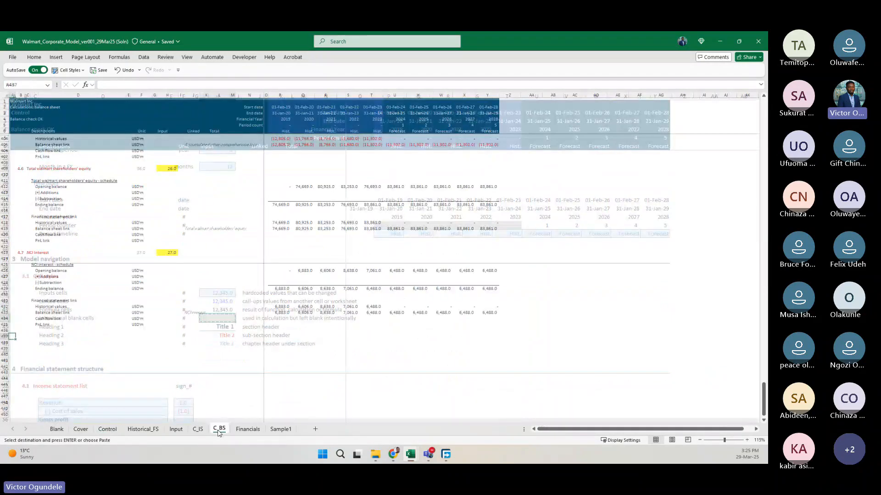
pyautogui.moveTo(10, 355); pyautogui.dragTo(13, 357)
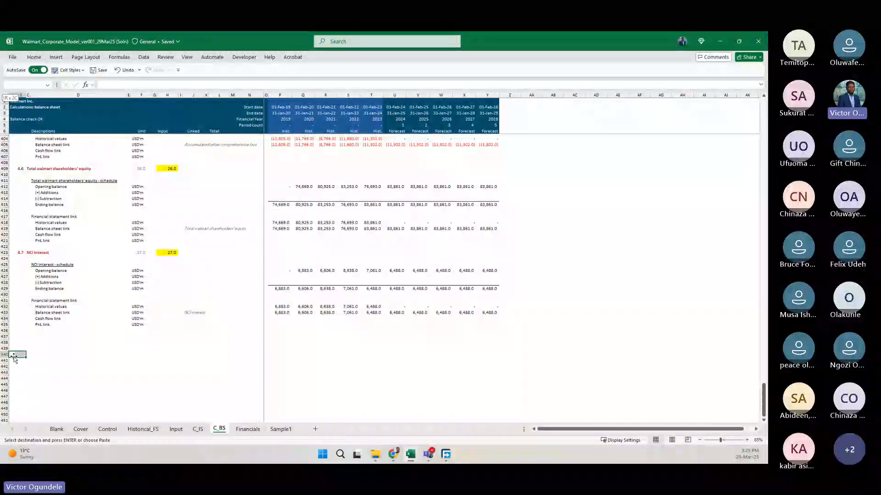
pyautogui.hotkey('shift', 'Right')
pyautogui.hotkey('shift', 'Right')
pyautogui.hotkey('shift', 'Right')
pyautogui.hotkey('shift', 'Right')
pyautogui.hotkey('shift', 'Right')
pyautogui.hotkey('shift', 'Right')
pyautogui.hotkey('shift', 'Right')
pyautogui.hotkey('shift', 'Right')
pyautogui.hotkey('shift', 'Right')
pyautogui.hotkey('shift', 'Right')
pyautogui.hotkey('shift', 'Right')
pyautogui.hotkey('shift', 'Right')
pyautogui.hotkey('shift', 'Right')
pyautogui.hotkey('shift', 'Right')
pyautogui.hotkey('shift', 'Right')
pyautogui.hotkey('shift', 'Right')
pyautogui.hotkey('shift', 'Right')
pyautogui.hotkey('shift', 'Right')
pyautogui.hotkey('shift', 'Right')
pyautogui.hotkey('shift', 'Right')
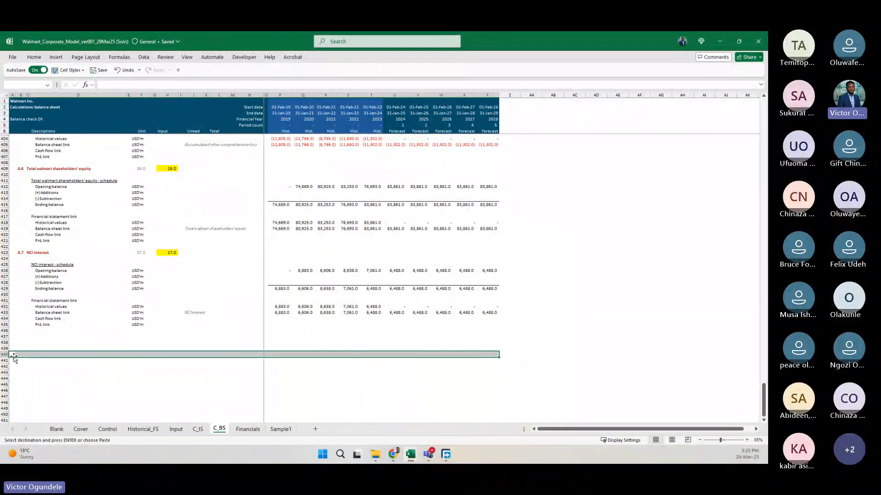
pyautogui.hotkey('ctrl', 'v')
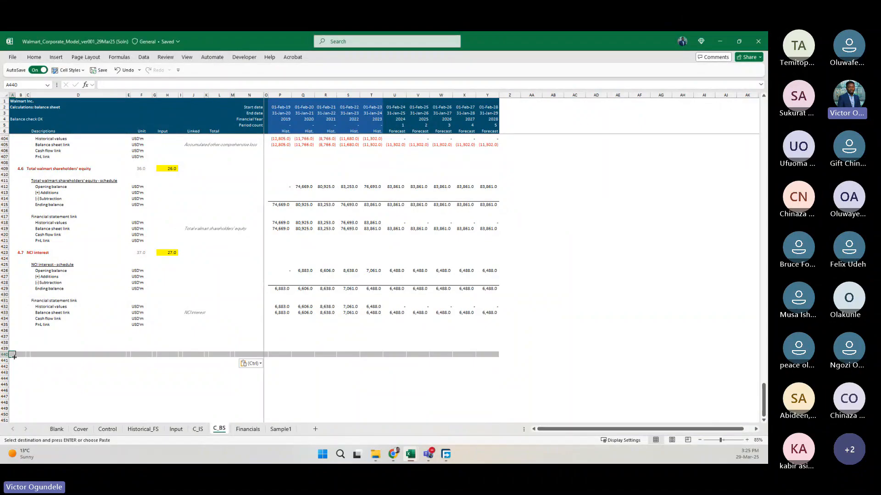
# Label the grey closing row by entering "Worksheet End" in A440.
pyautogui.scroll(3, 151, 426)
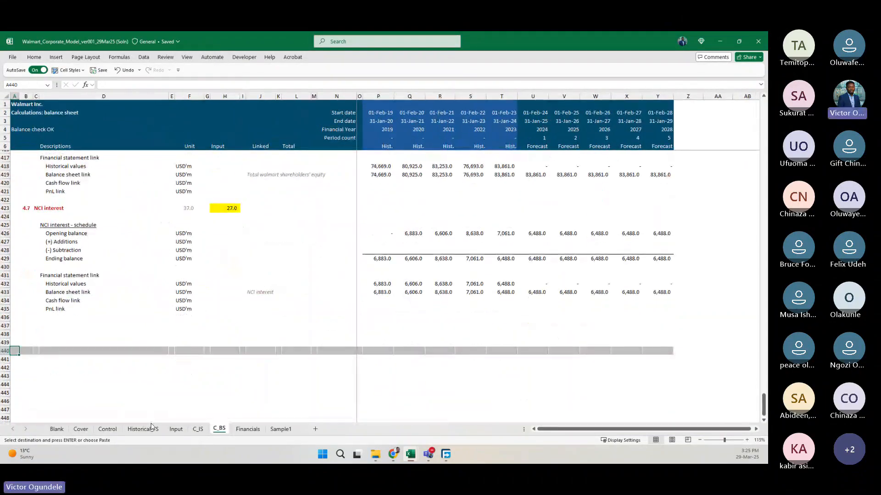
pyautogui.write('Worksheet')
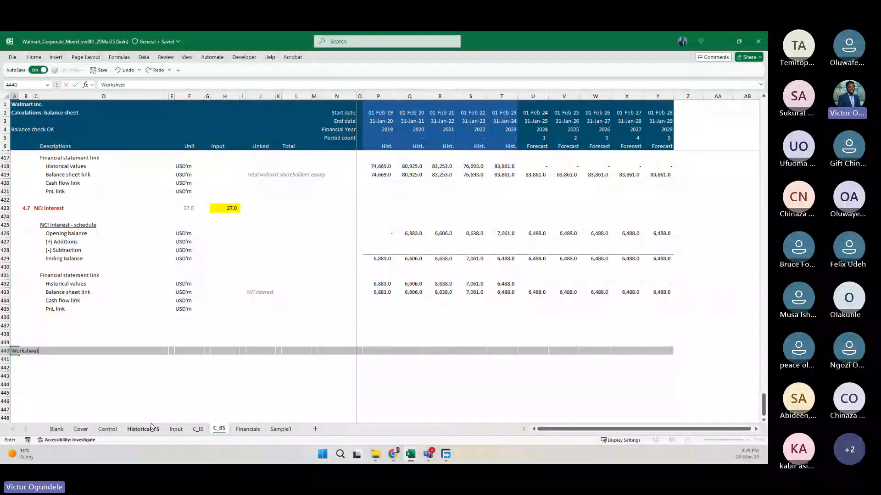
pyautogui.write(' End')
pyautogui.hotkey('ctrl', 'Return')
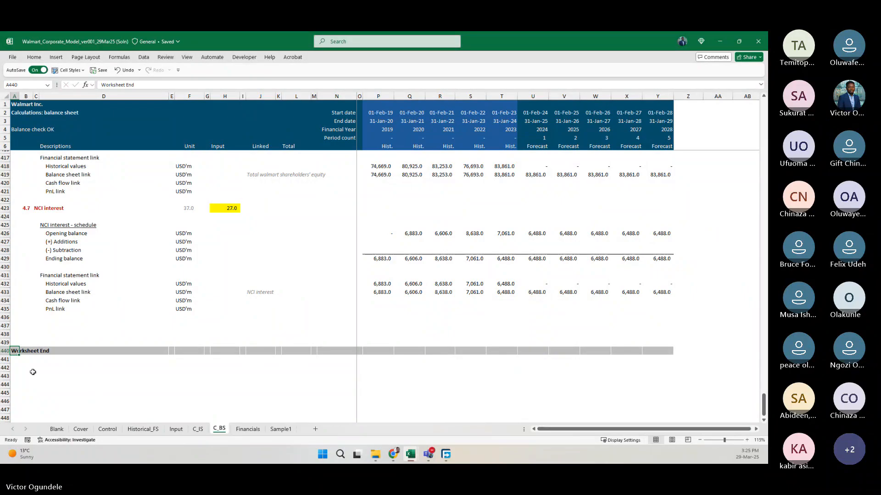
# Return to the Balance sheet output section and select P14, the 2019 cell for Cash and cash equivalents.
pyautogui.scroll(20, 377, 201)
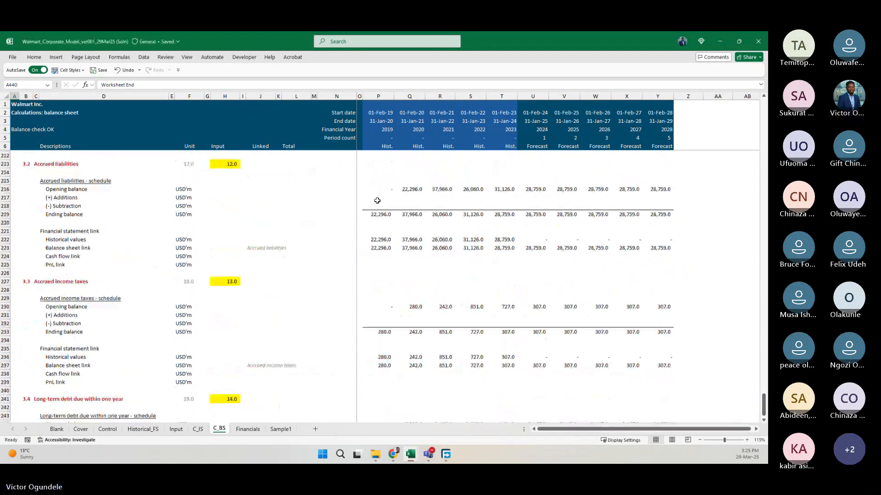
pyautogui.scroll(20, 377, 201)
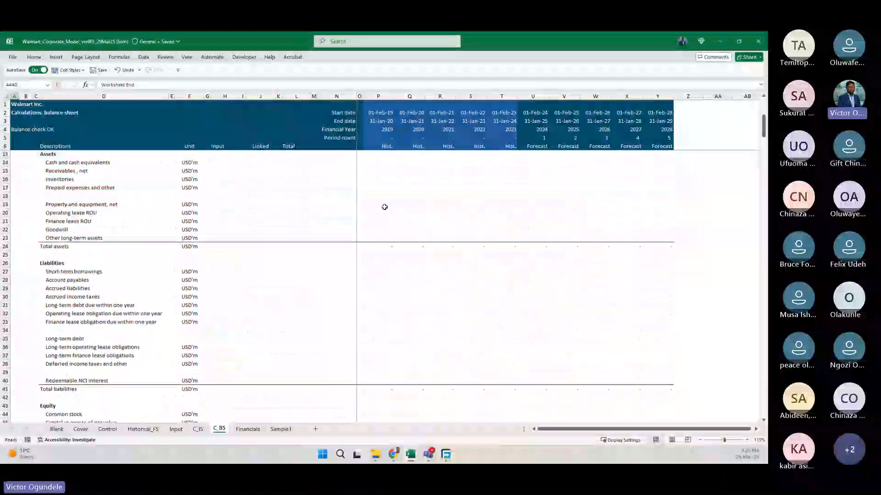
pyautogui.scroll(2, 385, 205)
pyautogui.click(373, 200)
pyautogui.press('Down')
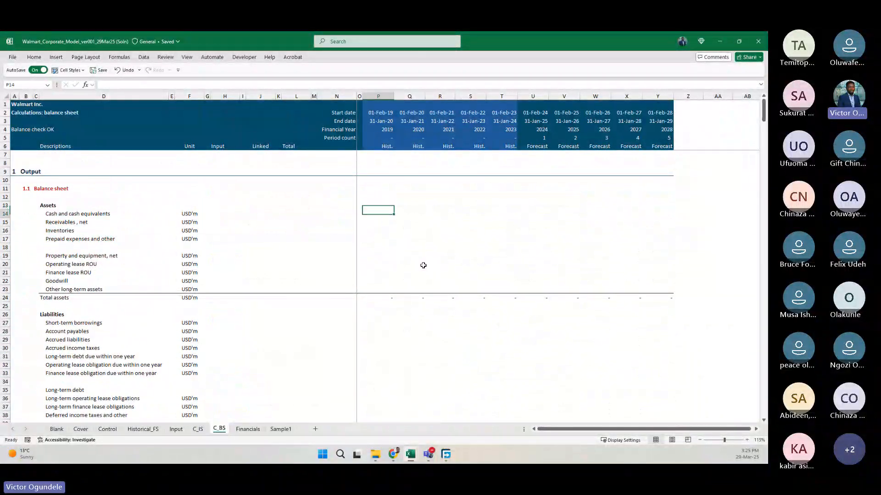
pyautogui.press('Down')
pyautogui.hotkey('shift', 'Right')
pyautogui.press('Left')
pyautogui.press('Right')
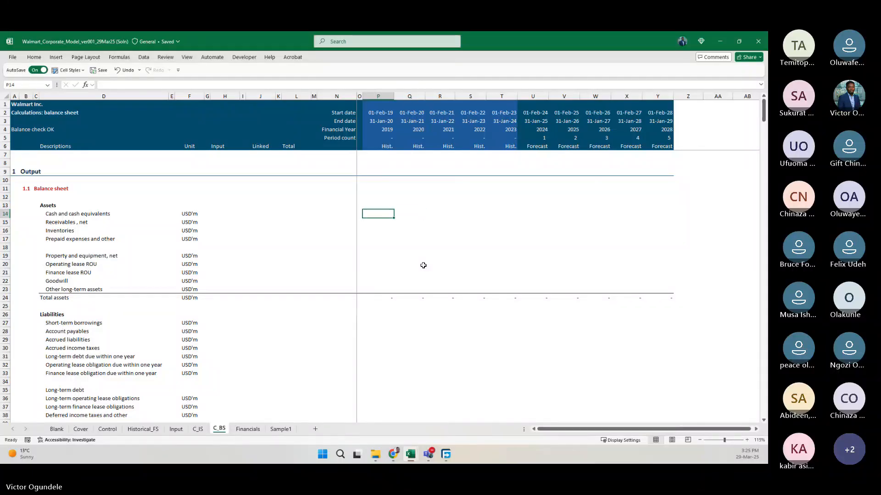
pyautogui.write('=s')
pyautogui.press('Escape')
pyautogui.press('Escape')
# Start a SUMIFS formula in P14 with the row-locked sum range P$58:P$440, spanning the calculations down to the Worksheet End row.
pyautogui.write('=sumi')
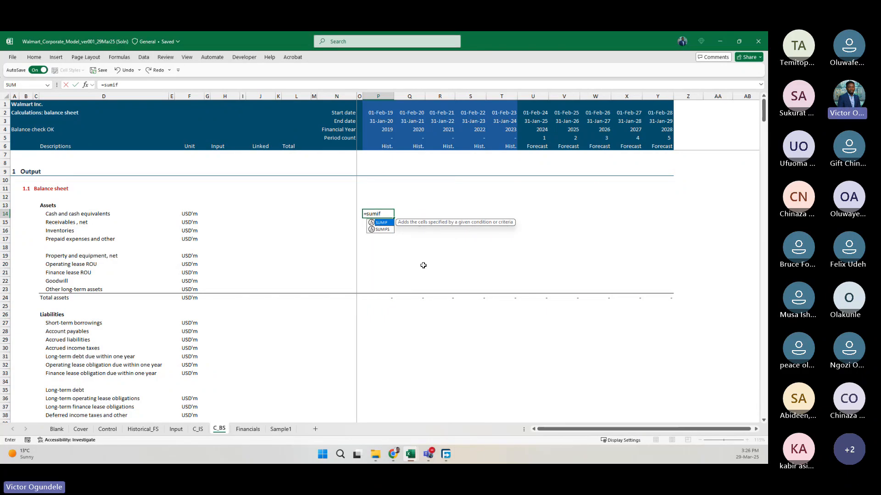
pyautogui.press('Down')
pyautogui.press('Tab')
pyautogui.scroll(-13, 417, 353)
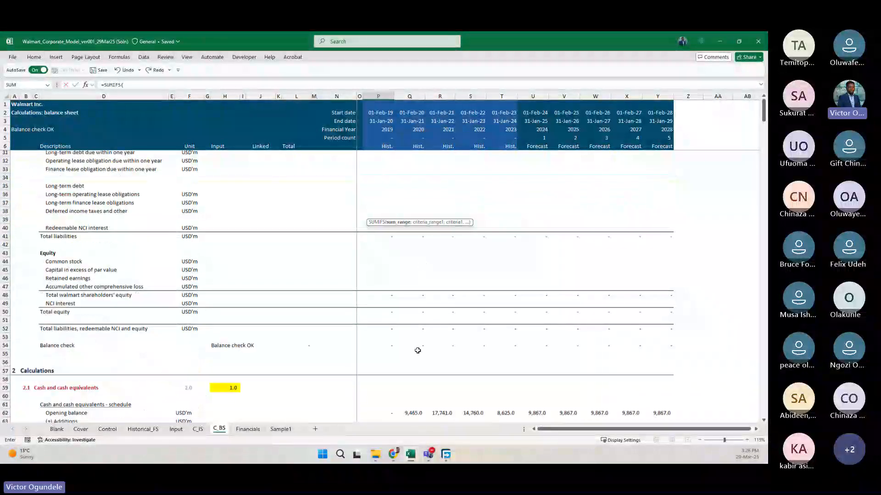
pyautogui.scroll(1, 387, 269)
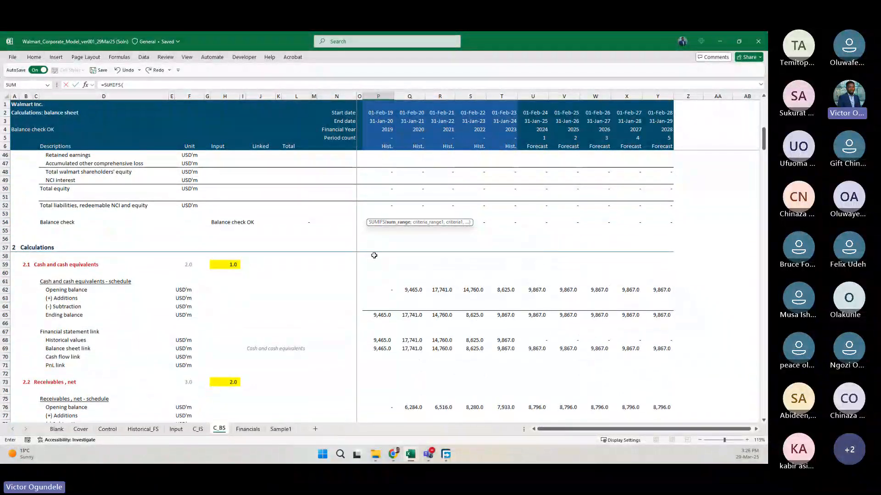
pyautogui.click(374, 255)
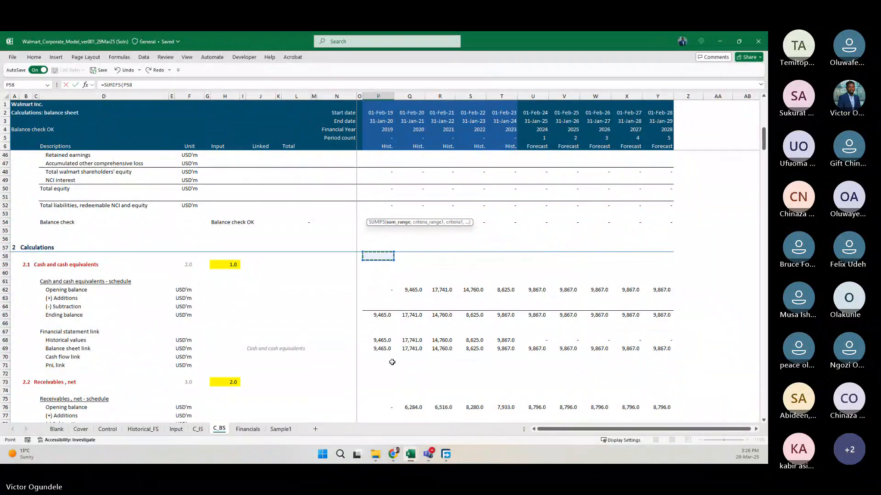
pyautogui.scroll(-20, 391, 381)
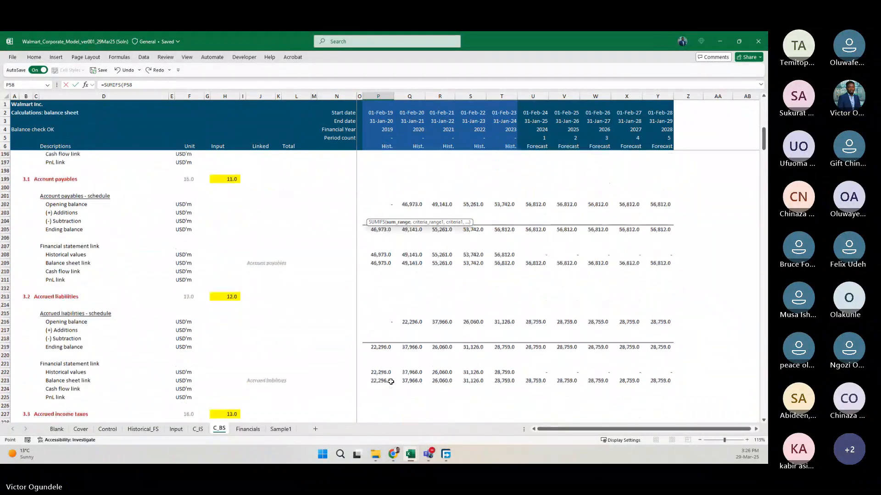
pyautogui.scroll(-20, 391, 382)
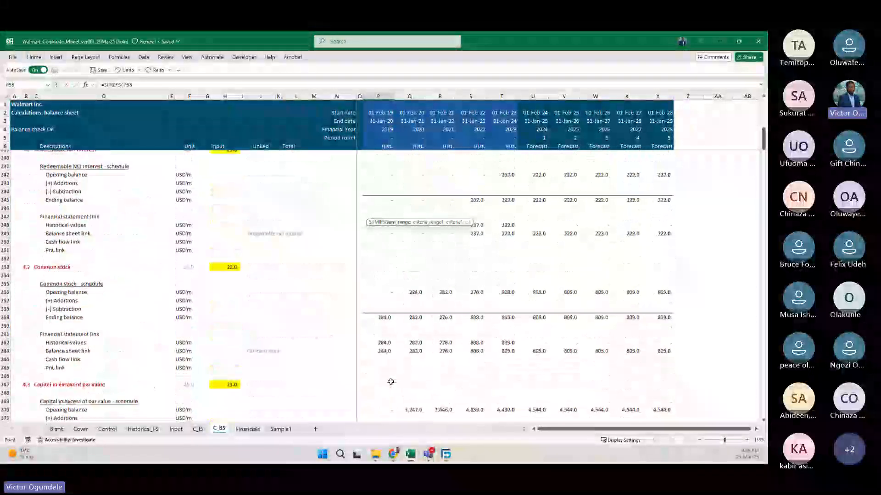
pyautogui.scroll(-19, 391, 381)
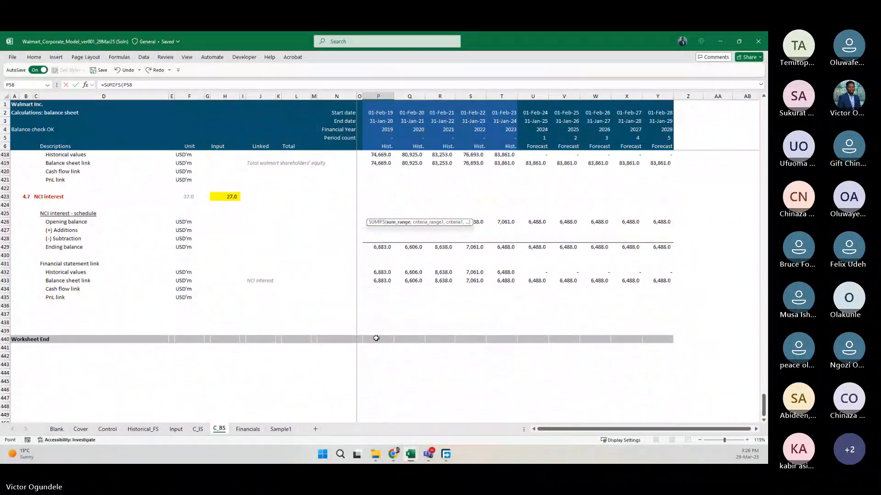
pyautogui.keyDown('shift'); pyautogui.click(376, 338); pyautogui.keyUp('shift')
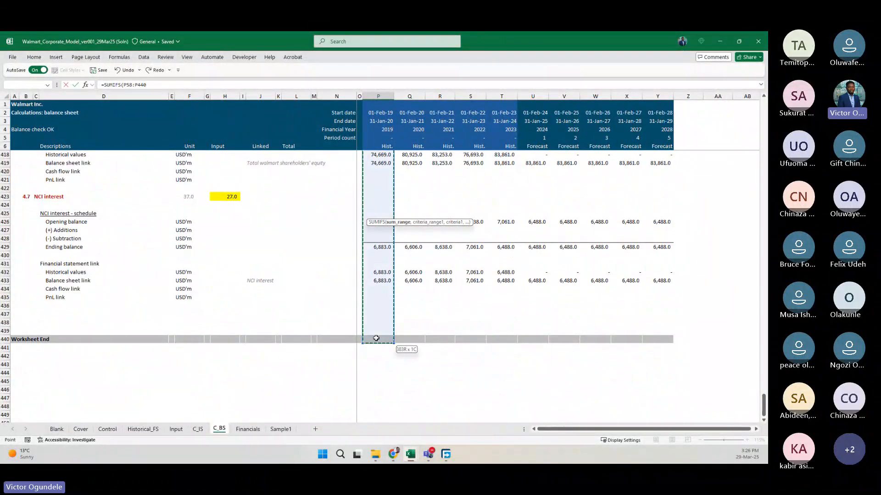
pyautogui.press('F4')
pyautogui.press('F4')
pyautogui.write(',')
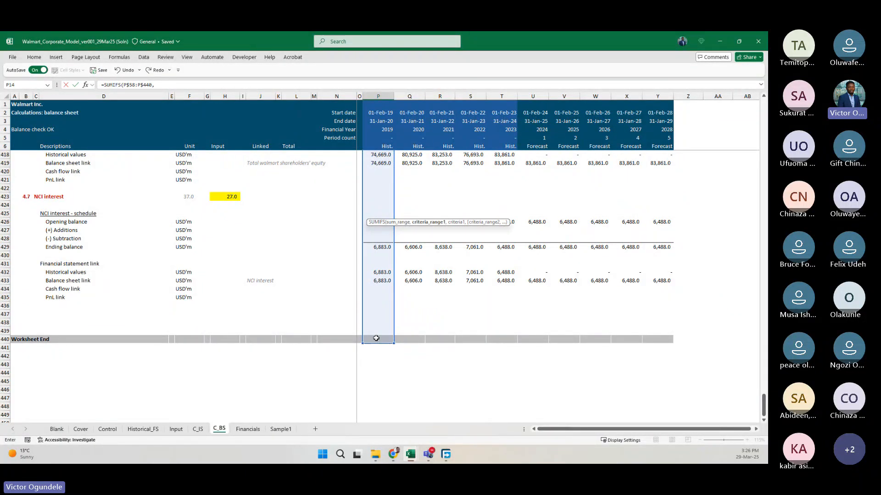
# Add the linked labels in $J$58:$J$440 as the SUMIFS criteria range, with both columns and rows locked.
pyautogui.click(253, 339)
pyautogui.scroll(20, 281, 186)
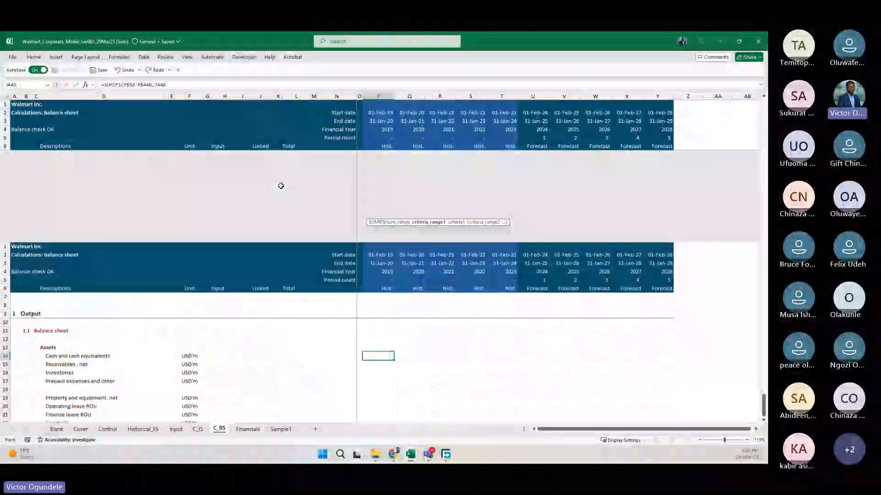
pyautogui.scroll(-13, 281, 186)
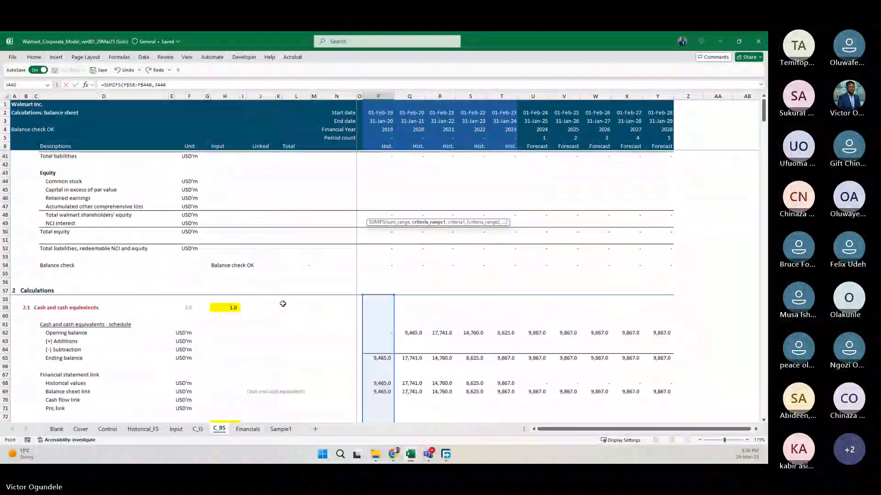
pyautogui.scroll(-1, 283, 304)
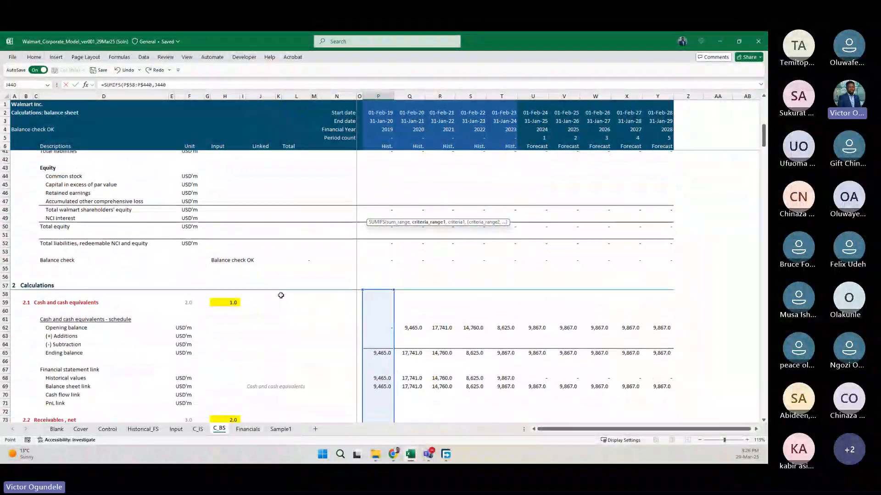
pyautogui.keyDown('shift'); pyautogui.click(256, 294); pyautogui.keyUp('shift')
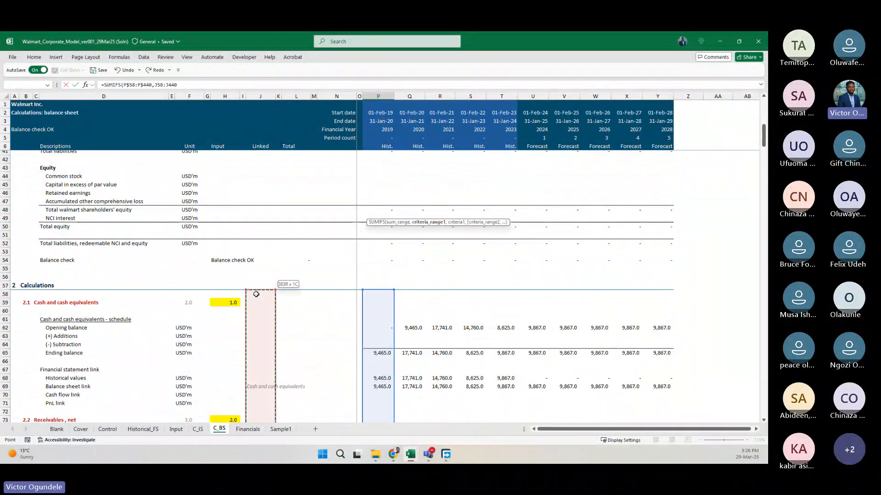
pyautogui.press('F4')
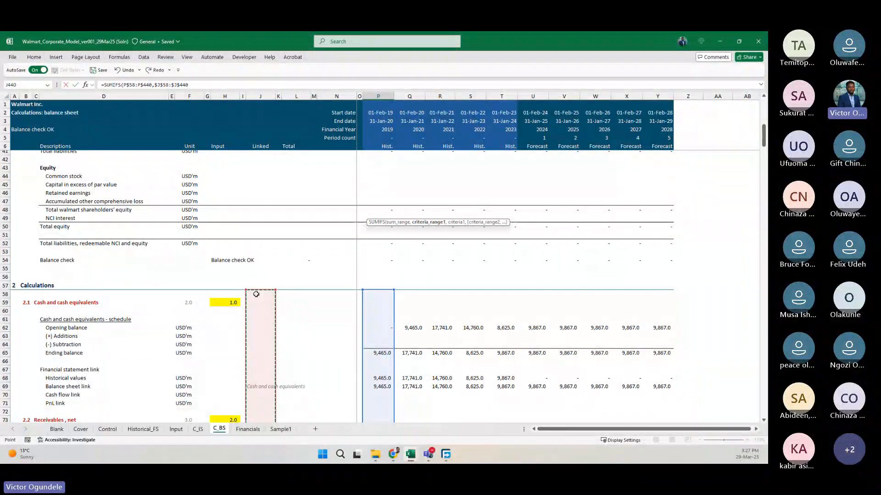
pyautogui.write(',')
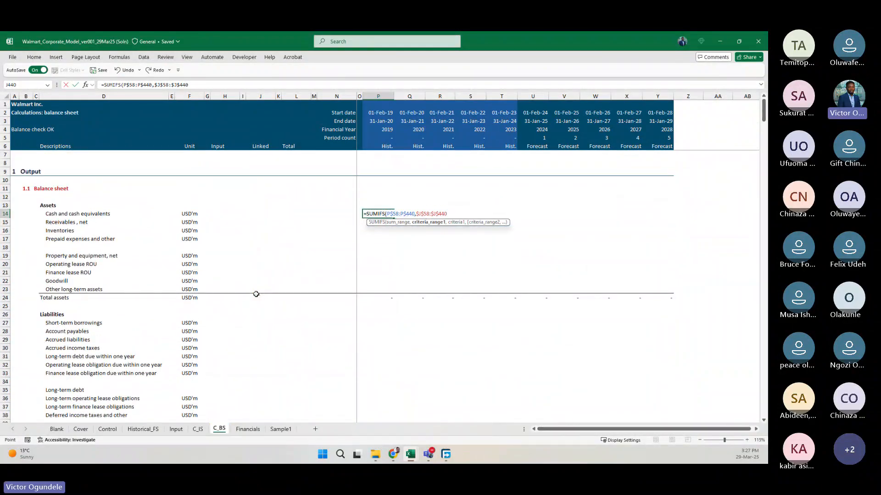
pyautogui.write(',')
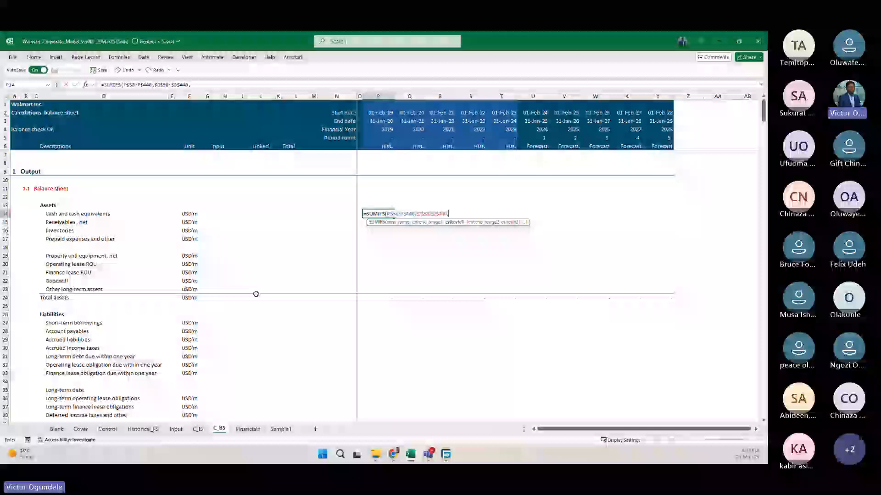
# Use the column-locked cell $J14 as the SUMIFS criterion and enter the formula in P14.
pyautogui.click(62, 214)
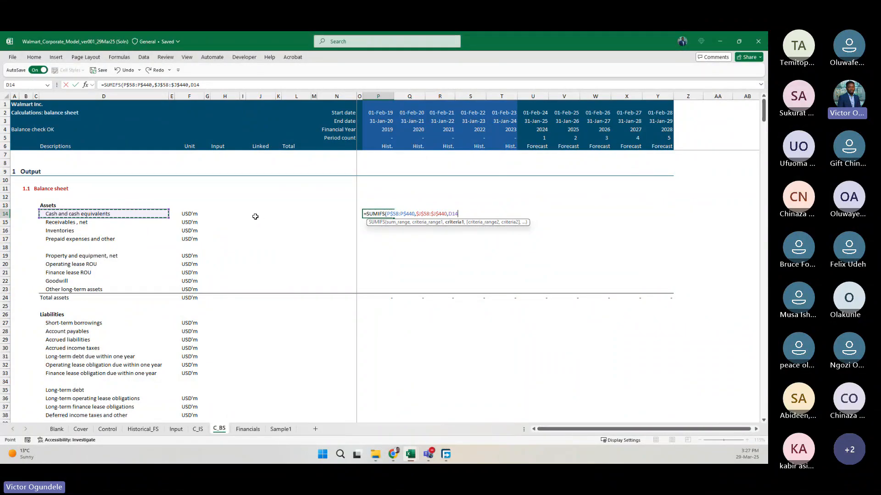
pyautogui.click(255, 216)
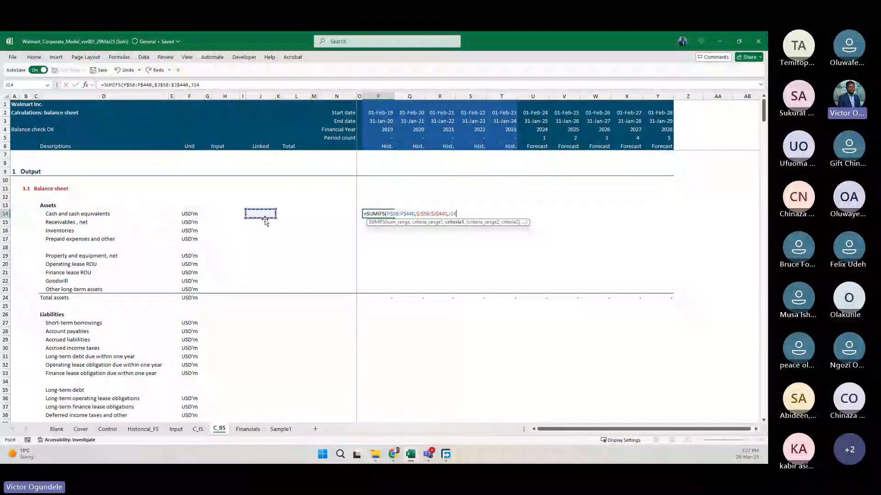
pyautogui.press('F4')
pyautogui.press('F4')
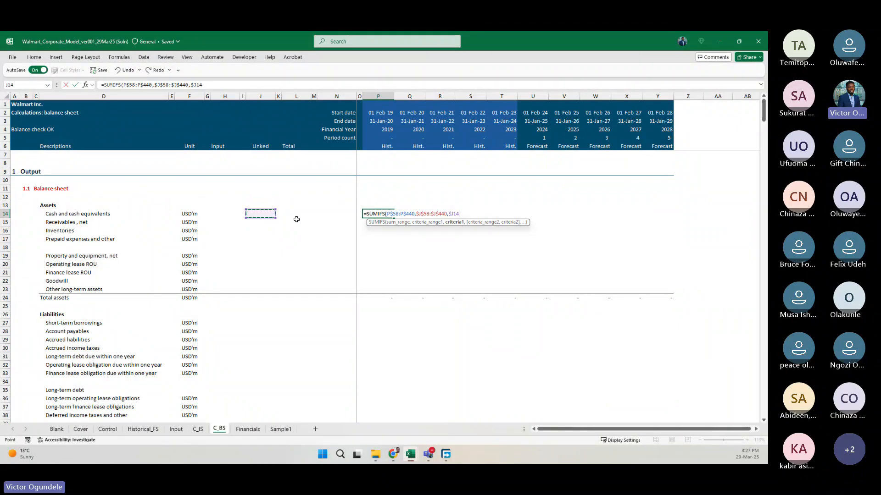
pyautogui.hotkey('ctrl', 'Return')
# Copy the "unique ID" heading from J12 of the C_IS sheet into J11 of C_BS, beside the Balance sheet heading.
pyautogui.press('Left')
pyautogui.press('Left')
pyautogui.press('Left')
pyautogui.press('Left')
pyautogui.press('Left')
pyautogui.press('Left')
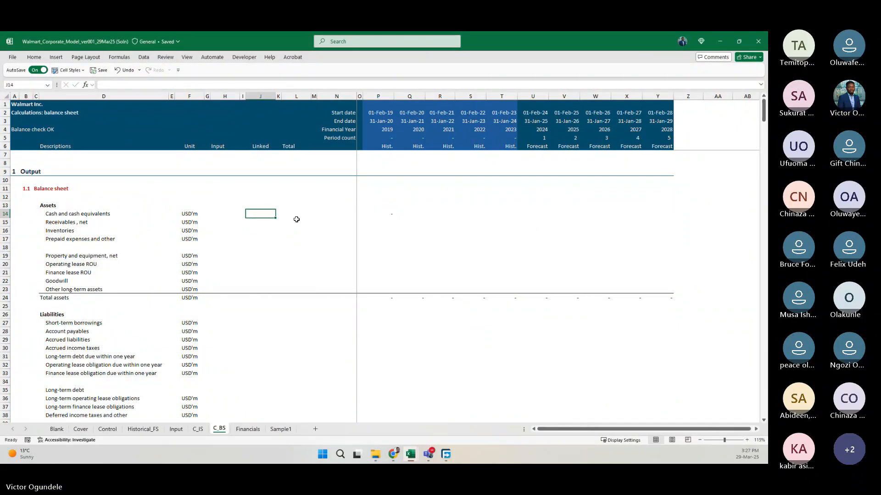
pyautogui.click(198, 429)
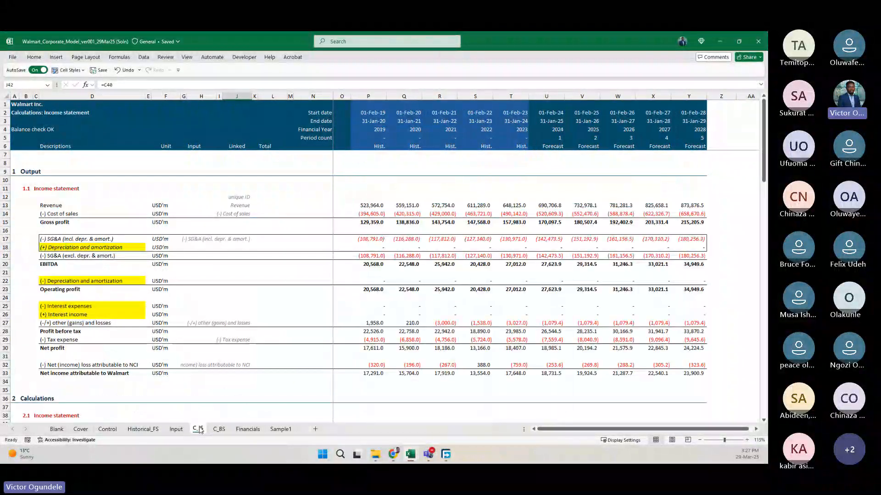
pyautogui.press('Down')
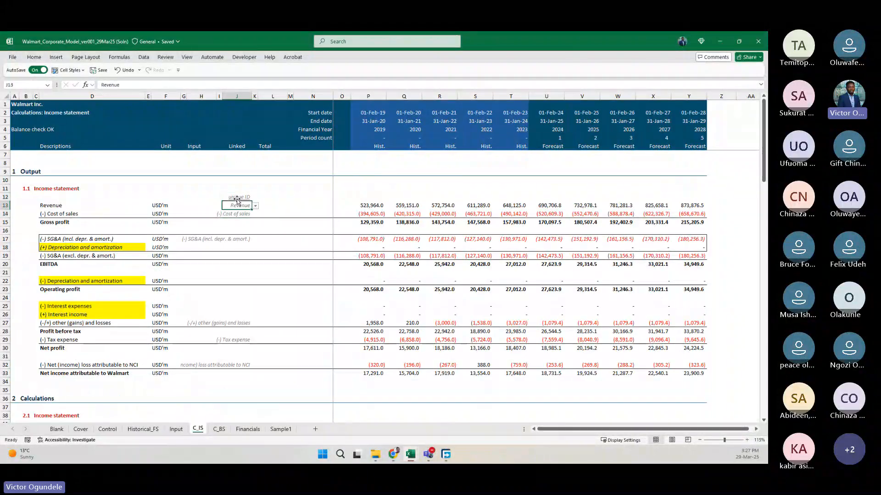
pyautogui.press('Up')
pyautogui.hotkey('ctrl', 'c')
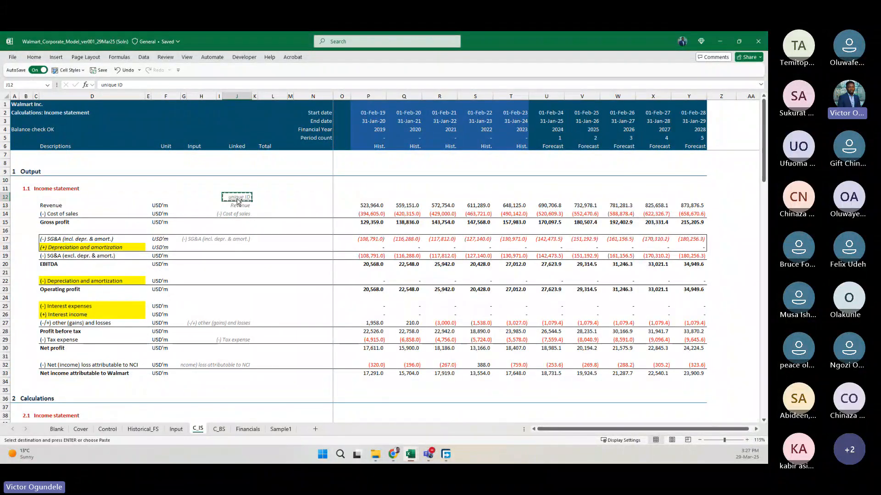
pyautogui.hotkey('ctrl', 'pagedown')
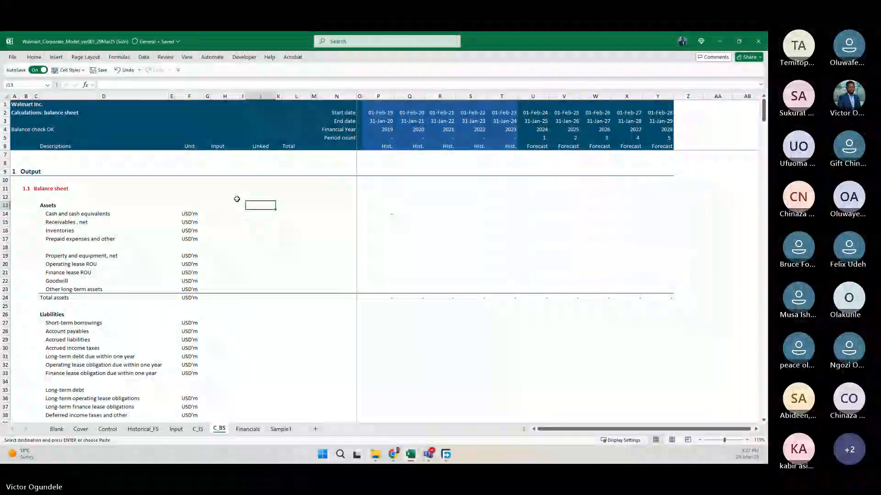
pyautogui.press('Up')
pyautogui.hotkey('ctrl', 'v')
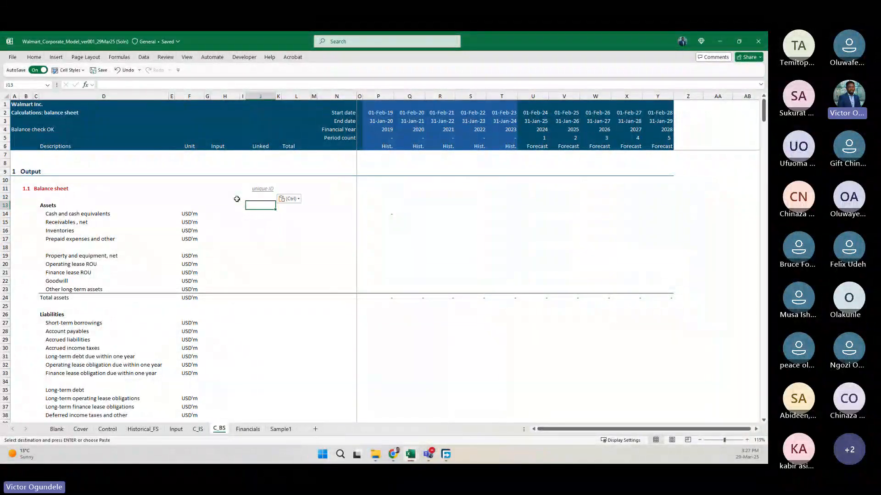
# Add list data validation to J13 of C_BS, using the Control sheet's balance sheet list, BS_List, as the source.
pyautogui.hotkey('alt', 'a')
pyautogui.press('v')
pyautogui.press('v')
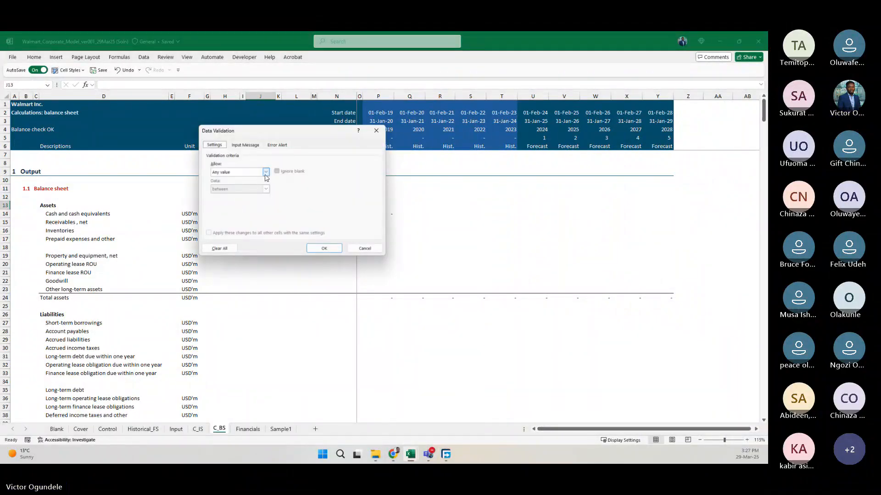
pyautogui.click(266, 176)
pyautogui.click(222, 195)
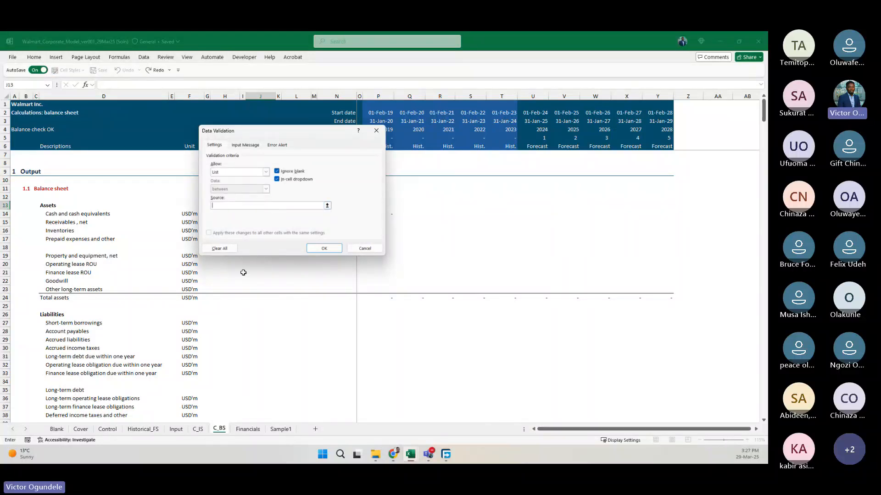
pyautogui.click(108, 429)
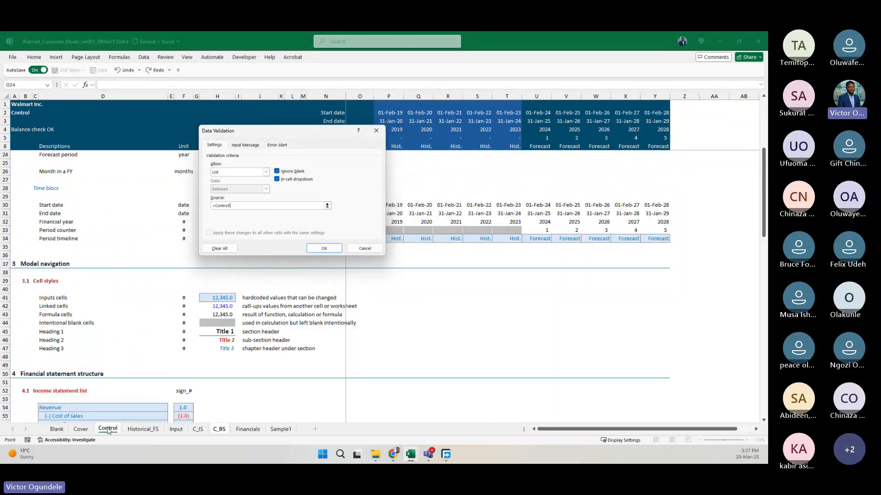
pyautogui.scroll(-11, 131, 330)
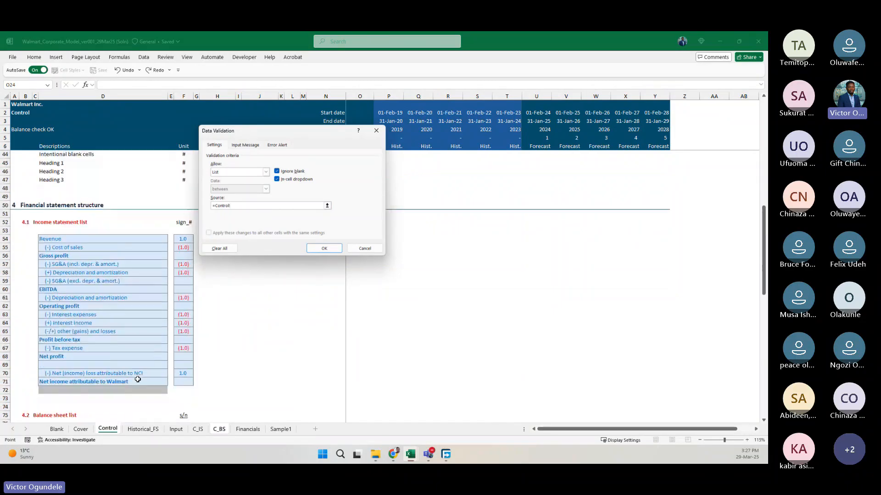
pyautogui.moveTo(74, 314); pyautogui.dragTo(95, 418)
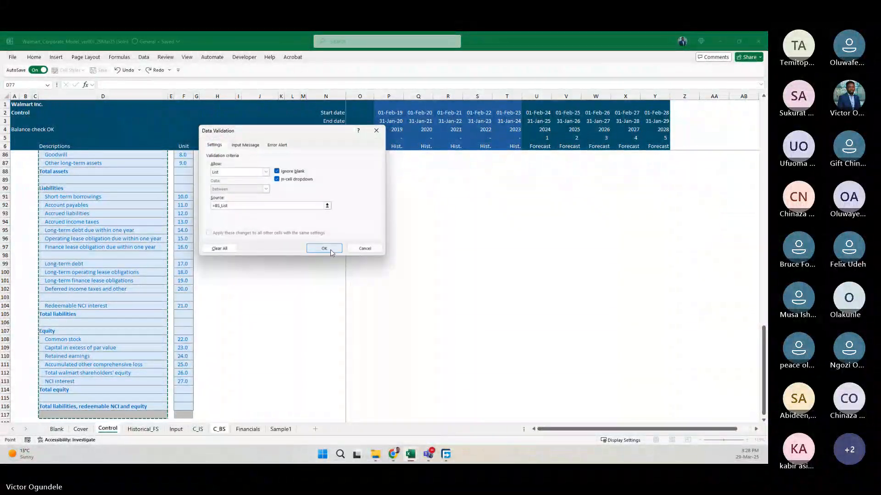
pyautogui.click(327, 250)
# Choose "Cash and cash equivalents" from the list in J13 and copy that cell to J14 for the SUMIFS criterion.
pyautogui.click(279, 206)
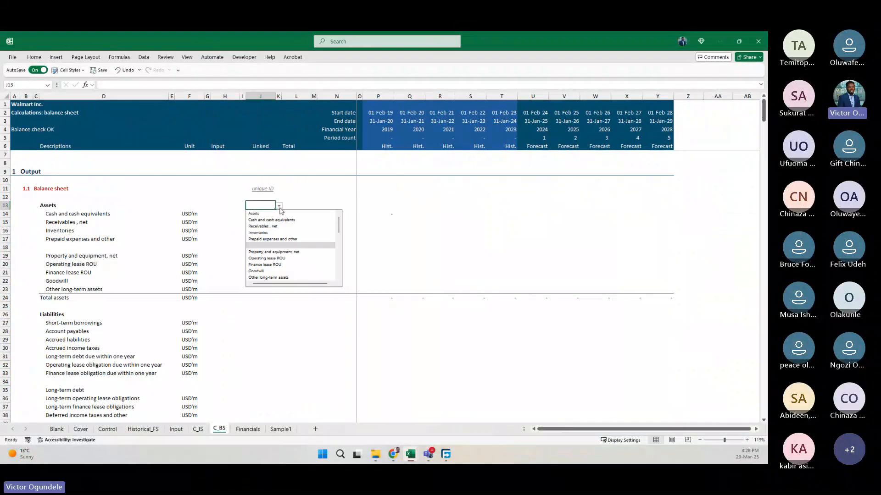
pyautogui.click(264, 222)
pyautogui.click(390, 213)
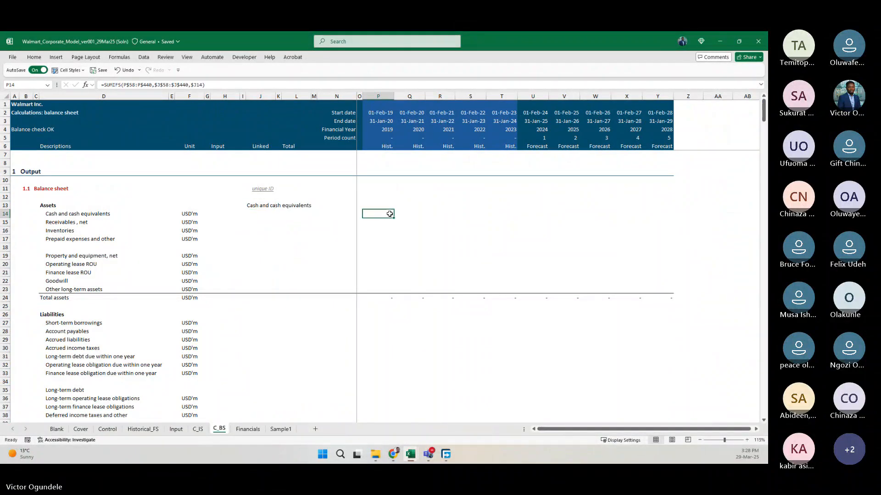
pyautogui.click(253, 206)
pyautogui.hotkey('ctrl', 'c')
pyautogui.press('Down')
pyautogui.hotkey('ctrl', 'v')
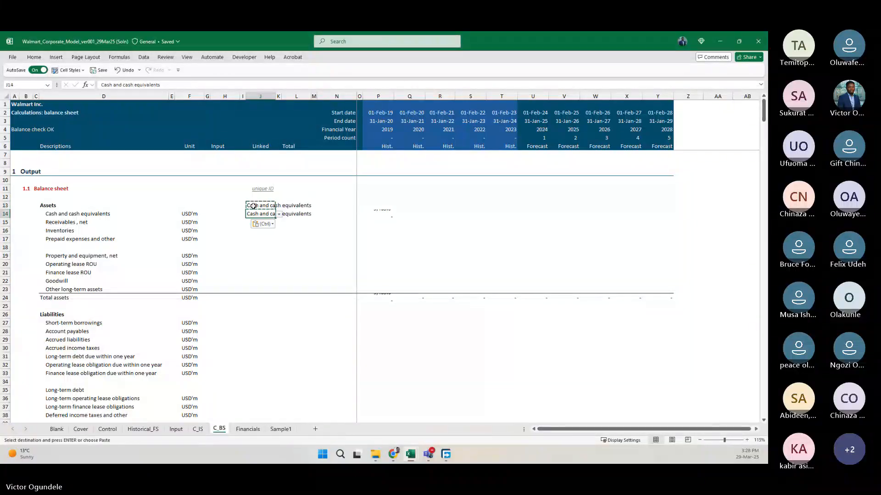
# Copy the formatting of unique ID cell J13 on C_IS to J14 of C_BS, and clear the entry in C_BS J13.
pyautogui.hotkey('ctrl', 'pageup')
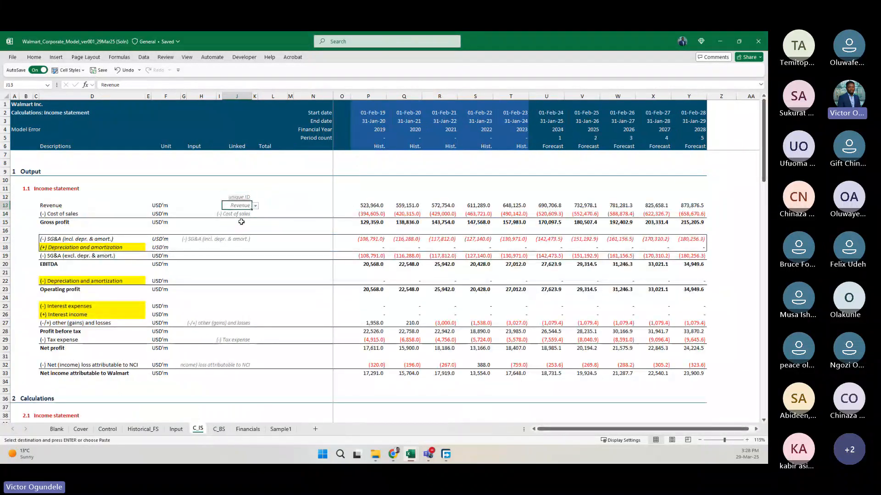
pyautogui.hotkey('alt', 'h')
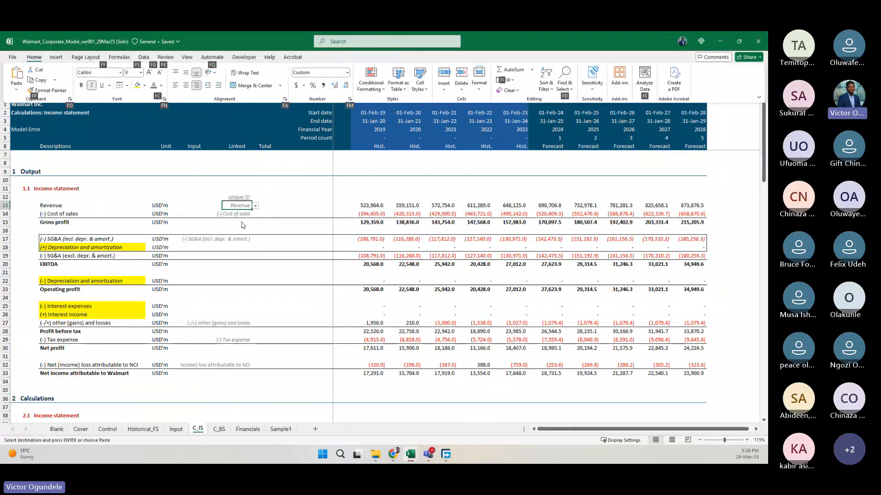
pyautogui.press('f')
pyautogui.press('p')
pyautogui.hotkey('ctrl', 'pagedown')
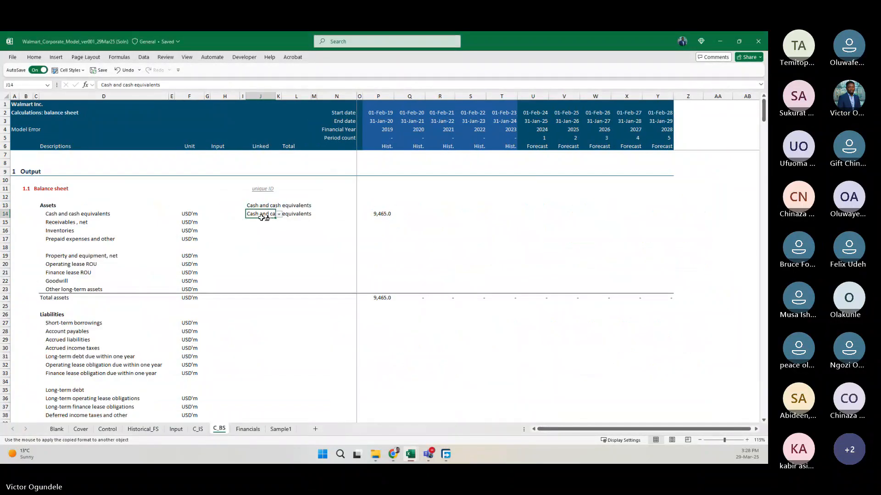
pyautogui.click(260, 207)
pyautogui.press('Delete')
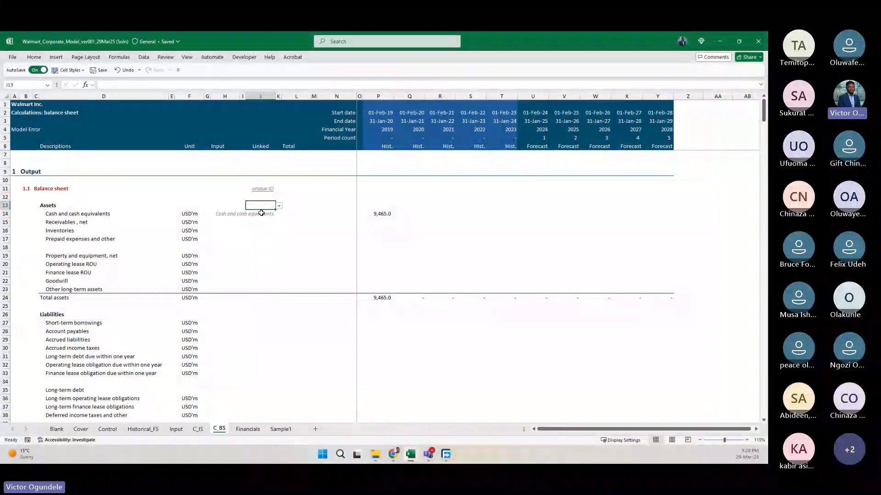
# Fill the SUMIFS formula in P14 across the row through Y14.
pyautogui.press('Down')
pyautogui.hotkey('ctrl', 'Right')
pyautogui.hotkey('shift', 'Right')
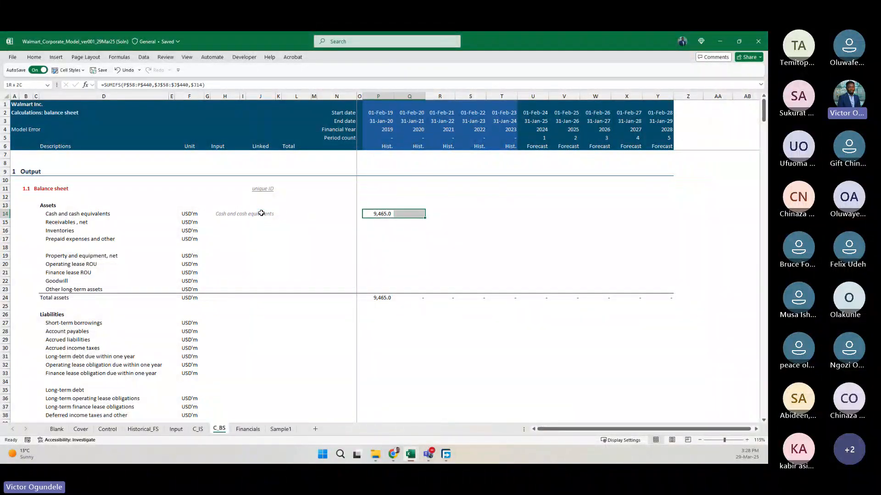
pyautogui.hotkey('shift', 'Right')
pyautogui.hotkey('shift', 'Right')
pyautogui.hotkey('shift', 'Right')
pyautogui.hotkey('shift', 'Right')
pyautogui.hotkey('shift', 'Right')
pyautogui.hotkey('shift', 'Right')
pyautogui.hotkey('shift', 'Right')
pyautogui.hotkey('shift', 'Right')
pyautogui.hotkey('ctrl', 'r')
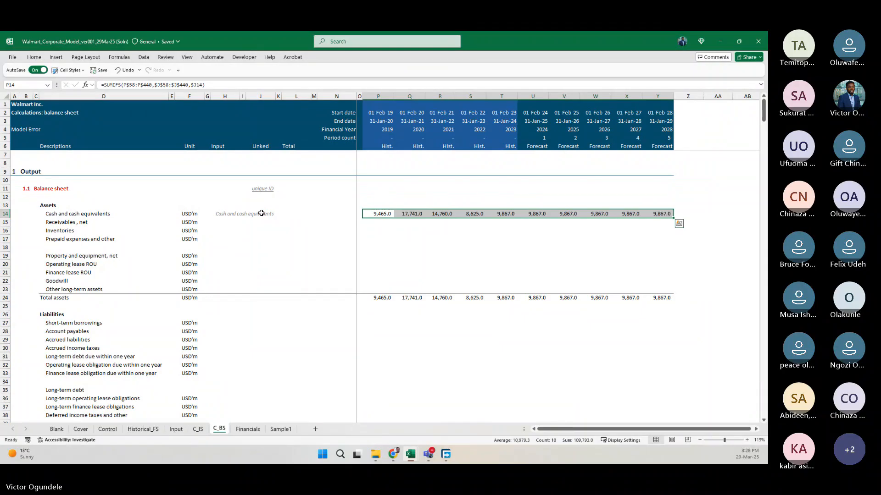
# Fill the unique ID cell J14 down to J15 and change J15 to "Receivables , net".
pyautogui.press('Left')
pyautogui.press('Left')
pyautogui.press('Left')
pyautogui.press('Left')
pyautogui.press('Left')
pyautogui.press('Left')
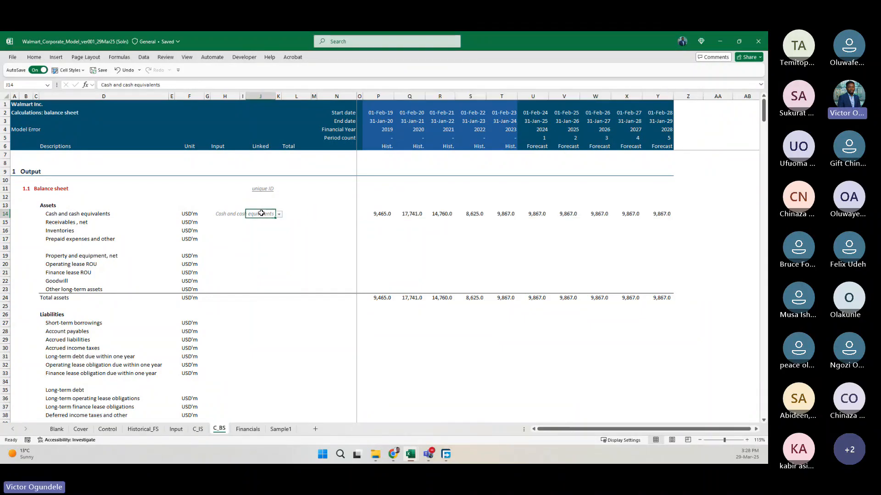
pyautogui.press('Down')
pyautogui.hotkey('ctrl', 'd')
pyautogui.hotkey('alt', 'Down')
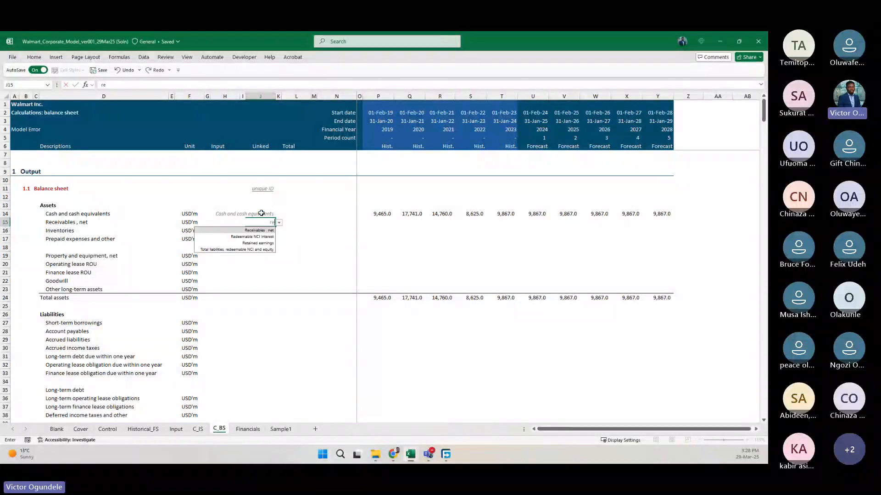
pyautogui.press('Down')
pyautogui.press('Return')
# Set the unique IDs in J16 to "Inventories" and J17 to "Prepaid expenses and other" from the validation list.
pyautogui.hotkey('ctrl', 'd')
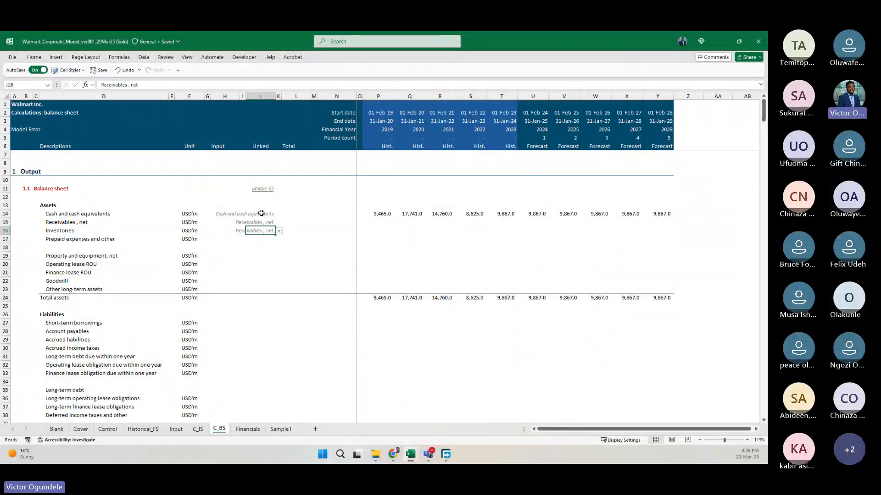
pyautogui.hotkey('alt', 'Down')
pyautogui.press('Down')
pyautogui.press('Return')
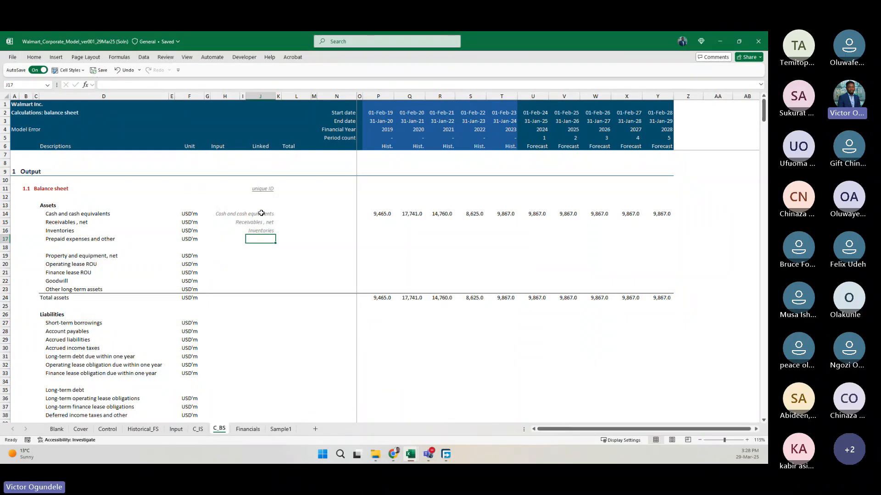
pyautogui.write('pre')
pyautogui.press('Return')
# Fill the SUMIFS formulas in P14:Y14 down through row 17 for receivables, inventories and prepaid expenses.
pyautogui.press('Up')
pyautogui.press('Right')
pyautogui.press('Right')
pyautogui.press('Right')
pyautogui.press('Right')
pyautogui.press('Right')
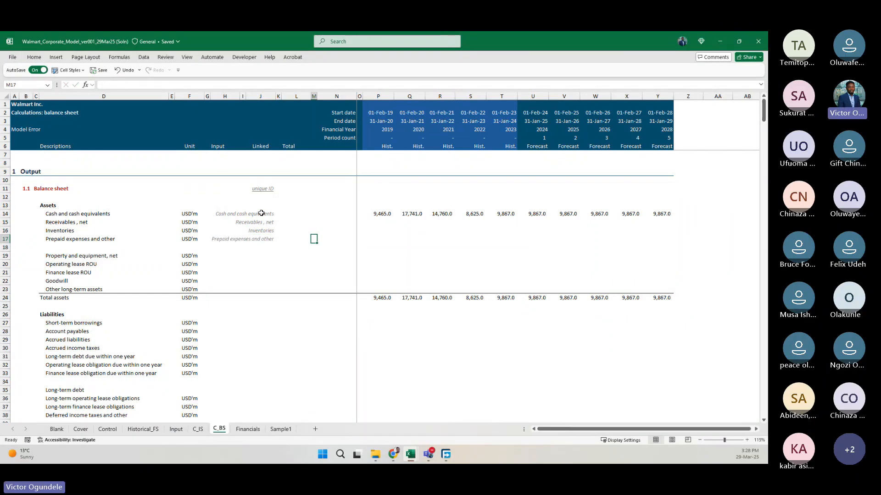
pyautogui.press('Up')
pyautogui.press('Up')
pyautogui.press('Up')
pyautogui.press('Right')
pyautogui.hotkey('ctrl', 'shift', 'Right')
pyautogui.hotkey('shift', 'Down')
pyautogui.hotkey('shift', 'Down')
pyautogui.hotkey('shift', 'Down')
pyautogui.hotkey('shift', 'Down')
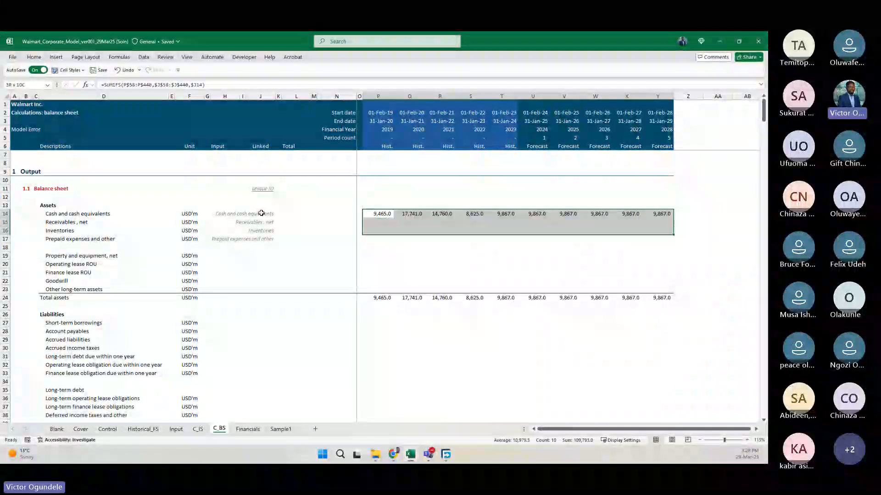
pyautogui.hotkey('shift', 'Up')
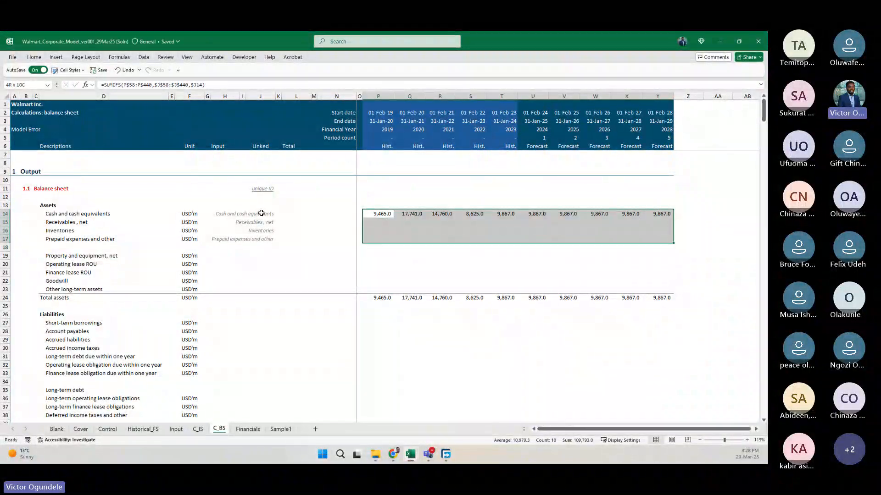
pyautogui.hotkey('ctrl', 'd')
pyautogui.hotkey('ctrl', 'Down')
pyautogui.press('Down')
pyautogui.press('Up')
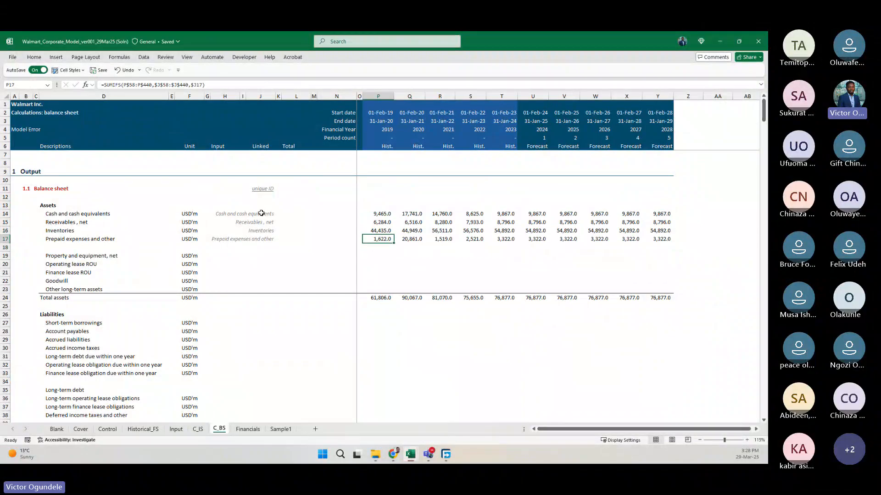
# Copy the unique ID cell J17 to J19 and set it to "Property and equipment, net".
pyautogui.hotkey('ctrl', 'Left')
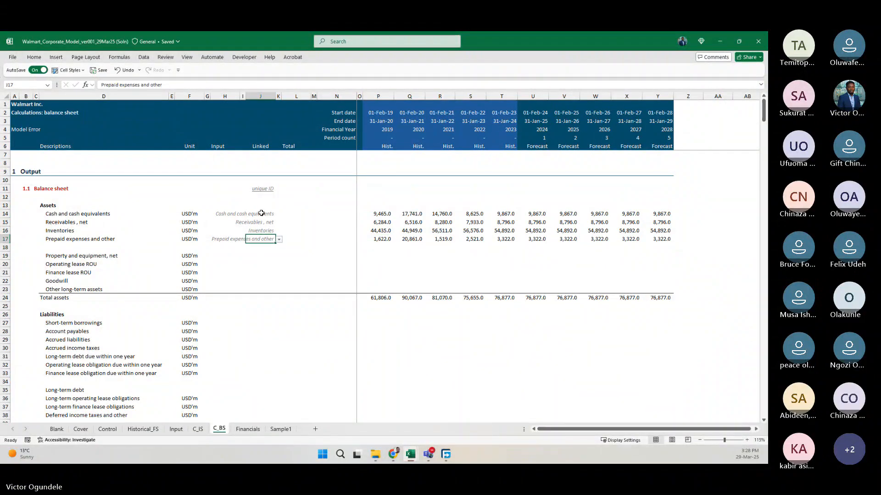
pyautogui.hotkey('ctrl', 'c')
pyautogui.press('Down')
pyautogui.press('Down')
pyautogui.hotkey('ctrl', 'v')
pyautogui.write('Property and equipment, net')
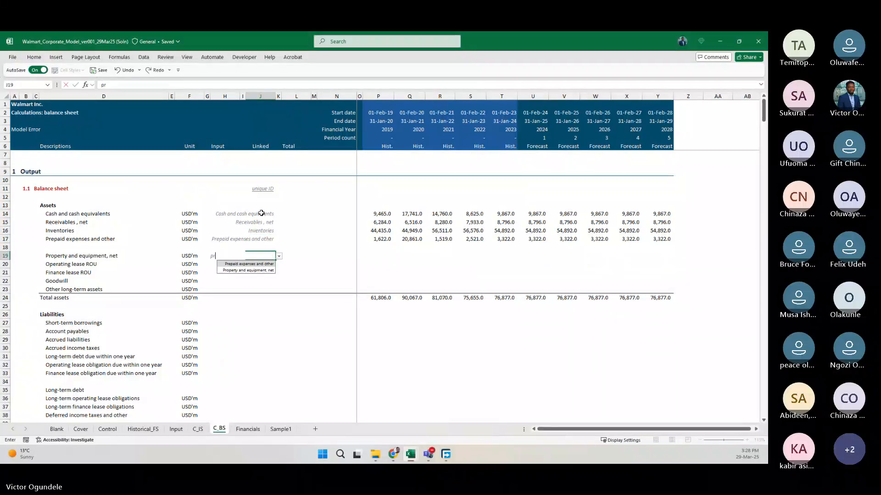
pyautogui.press('Tab')
pyautogui.press('Return')
# Set the unique IDs in J20 to "Operating lease ROU" and J21 to "Finance lease ROU".
pyautogui.write('oper')
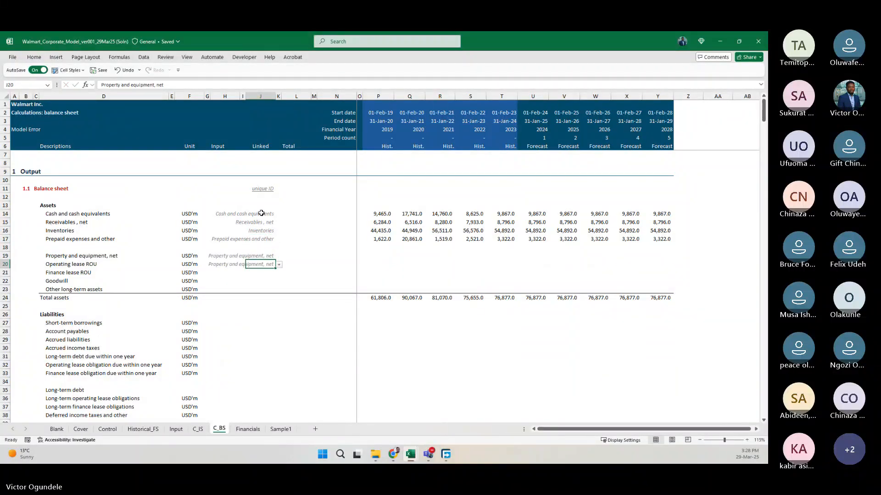
pyautogui.press('Return')
pyautogui.hotkey('ctrl', 'd')
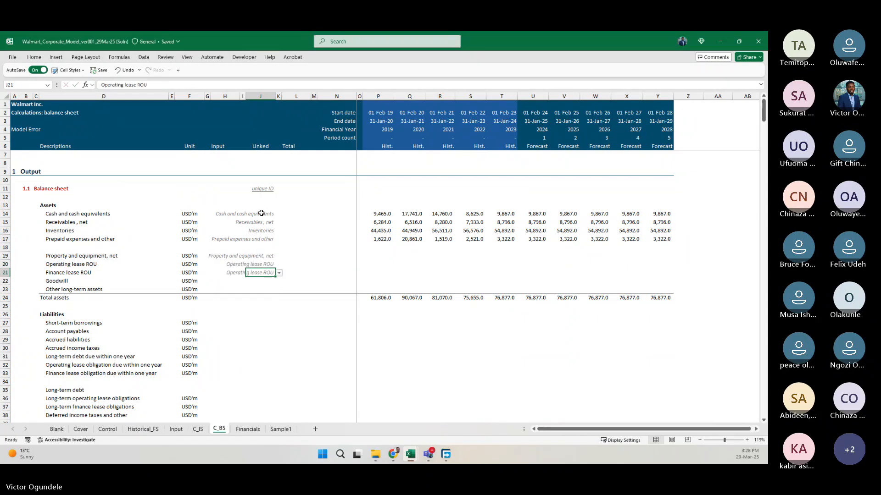
pyautogui.write('fin')
pyautogui.press('Return')
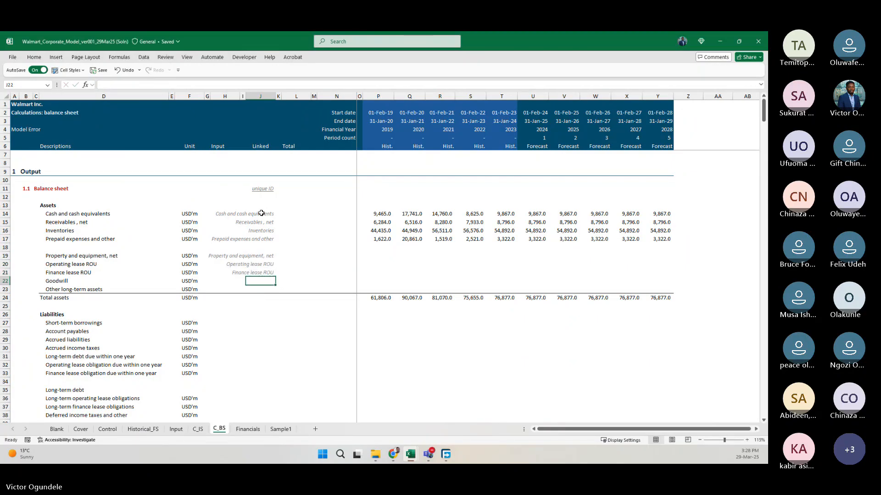
# Set the unique IDs in J22 to "Goodwill" and J23 to "Other long-term assets".
pyautogui.write('go')
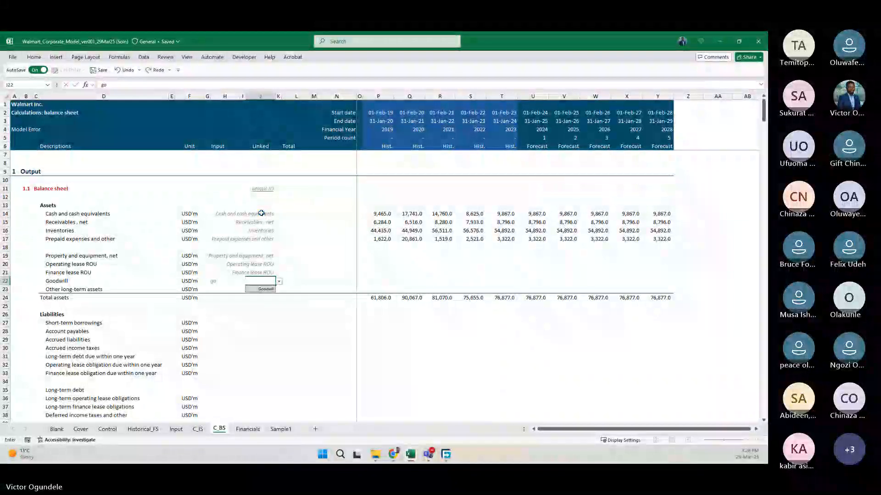
pyautogui.press('Return')
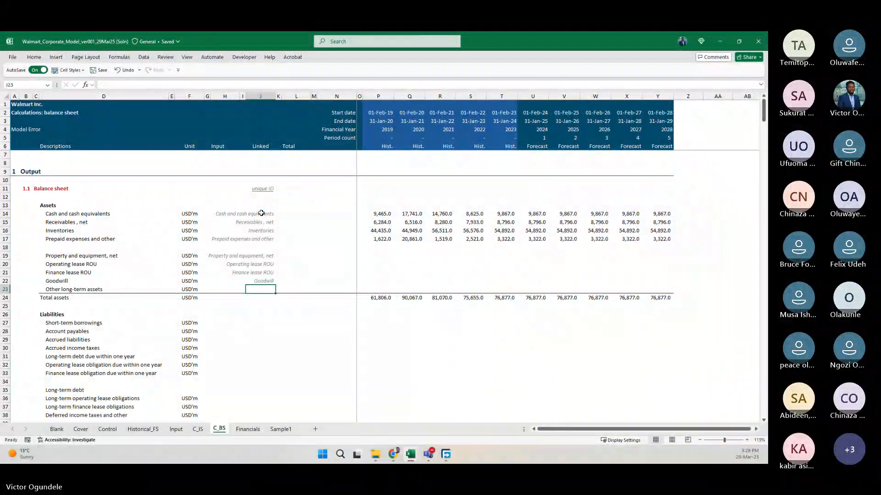
pyautogui.write('oth')
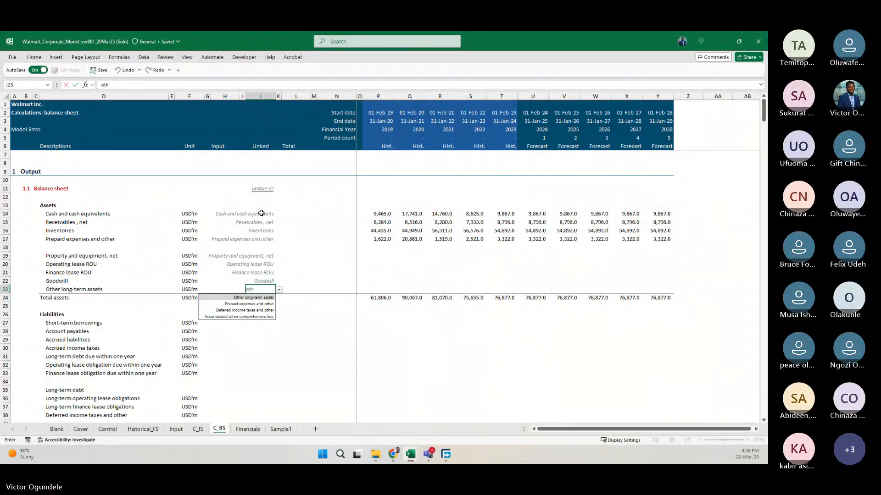
pyautogui.press('Tab')
pyautogui.press('Tab')
pyautogui.press('Tab')
pyautogui.press('Tab')
pyautogui.press('Tab')
pyautogui.press('Tab')
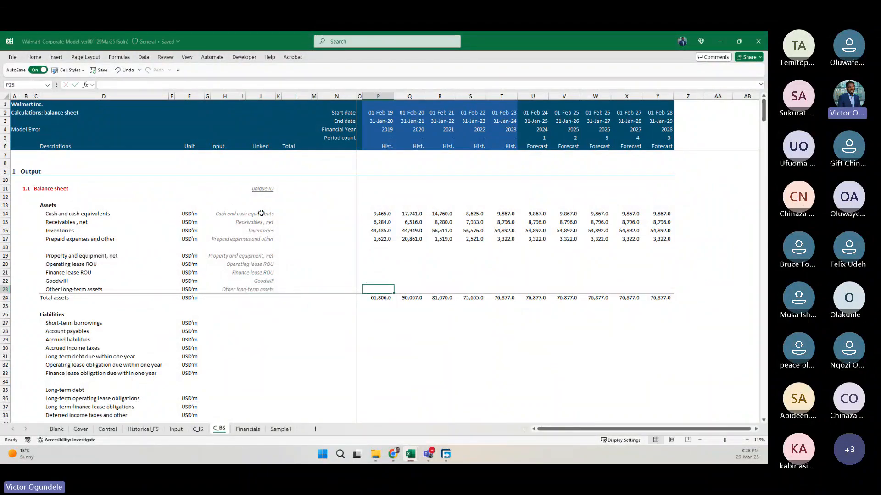
# Copy the SUMIFS formulas in P17:Y17 into rows 19 to 23 for the long-term asset lines.
pyautogui.press('Up')
pyautogui.press('Up')
pyautogui.press('Up')
pyautogui.press('Up')
pyautogui.press('Up')
pyautogui.press('Up')
pyautogui.hotkey('shift', 'ctrl', 'Right')
pyautogui.hotkey('ctrl', 'c')
pyautogui.press('Down')
pyautogui.press('Down')
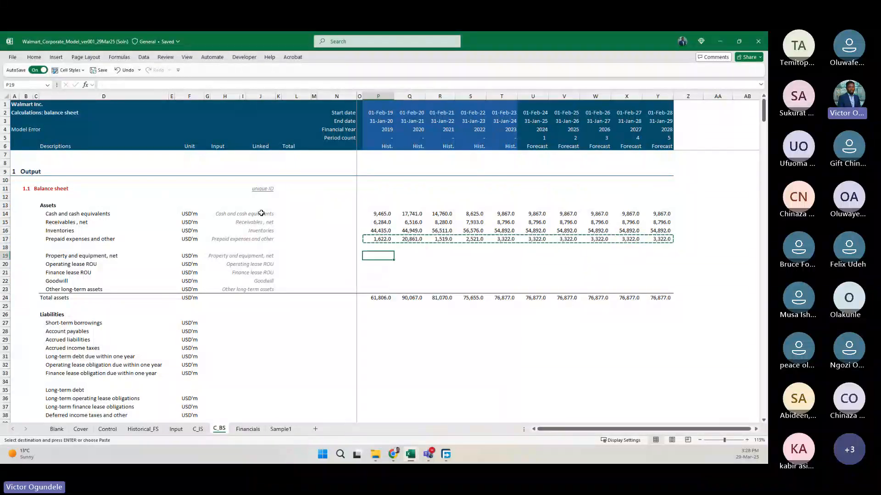
pyautogui.hotkey('shift', 'Down')
pyautogui.hotkey('shift', 'Down')
pyautogui.hotkey('shift', 'Down')
pyautogui.hotkey('shift', 'Down')
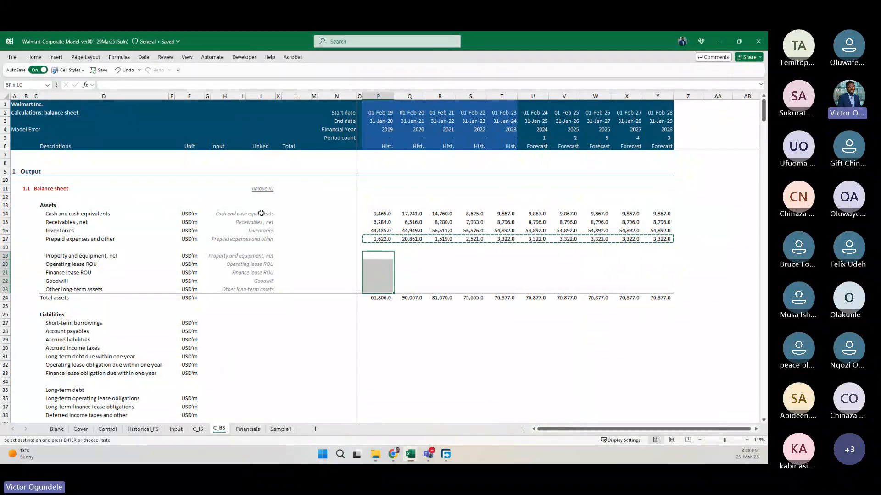
pyautogui.hotkey('ctrl', 'v')
pyautogui.press('Left')
pyautogui.press('Left')
pyautogui.press('Left')
pyautogui.press('Left')
pyautogui.press('Left')
pyautogui.press('Left')
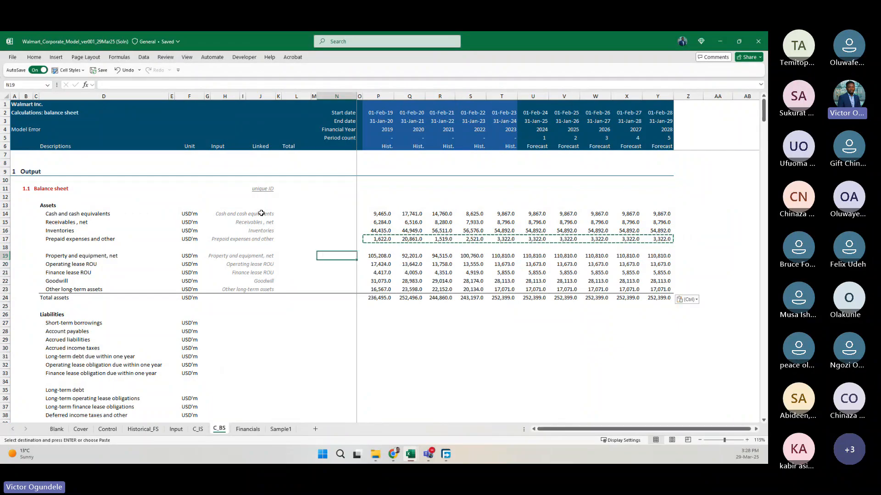
pyautogui.scroll(-1, 261, 213)
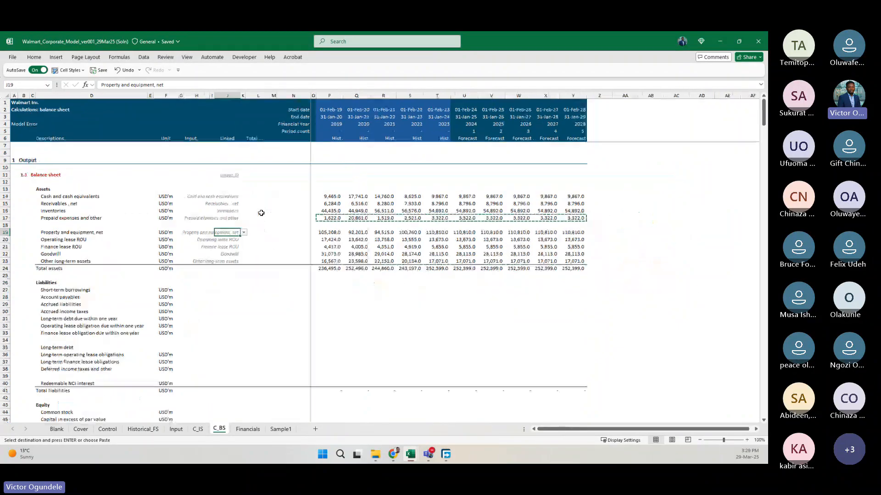
pyautogui.press('Escape')
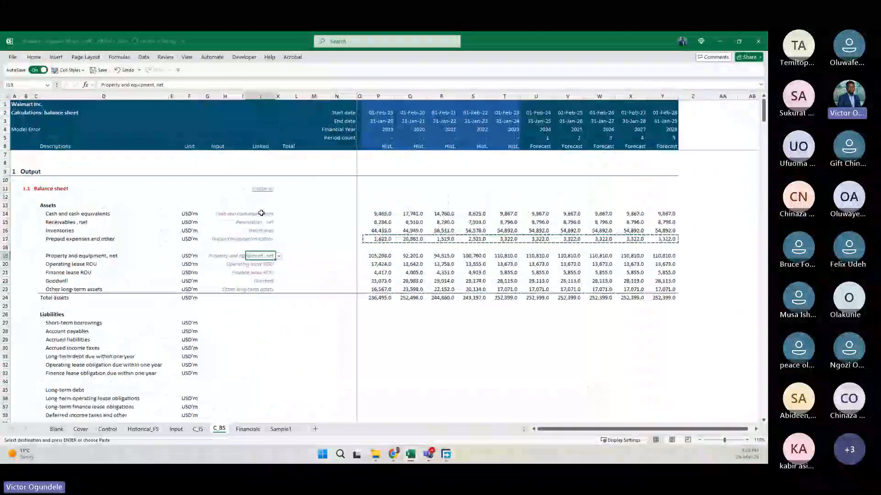
pyautogui.scroll(1, 324, 320)
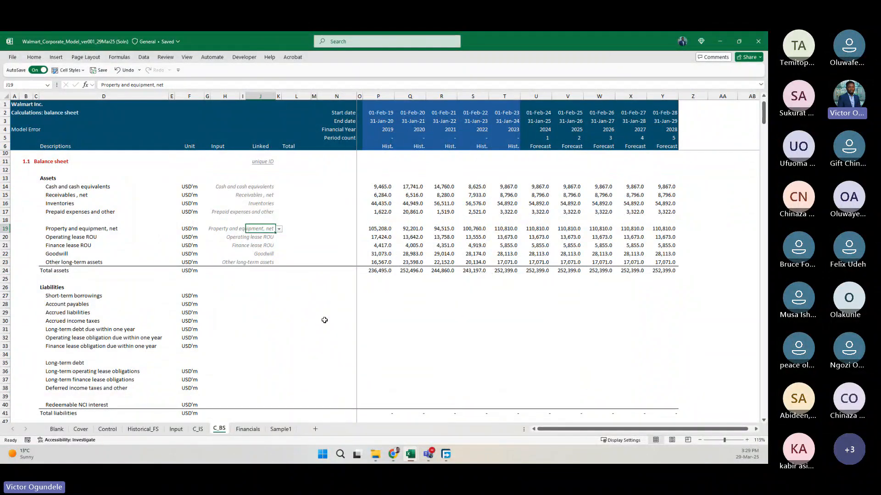
# Copy J23:Y23, with its unique ID and formulas, into the liability rows 27 to 33.
pyautogui.press('Down')
pyautogui.press('Down')
pyautogui.press('Down')
pyautogui.press('Down')
pyautogui.hotkey('ctrl', 'c')
pyautogui.hotkey('shift', 'Right')
pyautogui.hotkey('shift', 'Right')
pyautogui.hotkey('shift', 'Right')
pyautogui.hotkey('shift', 'Right')
pyautogui.hotkey('shift', 'Right')
pyautogui.hotkey('shift', 'Right')
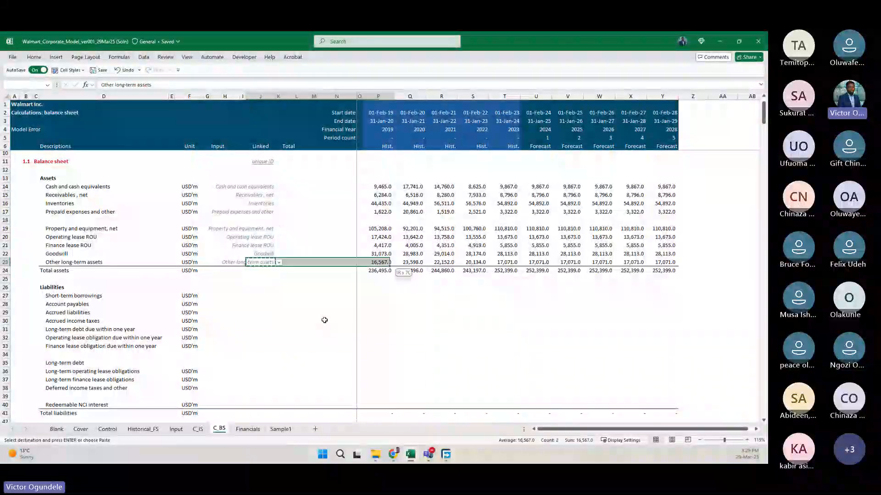
pyautogui.hotkey('ctrl', 'shift', 'Right')
pyautogui.hotkey('ctrl', 'c')
pyautogui.press('Down')
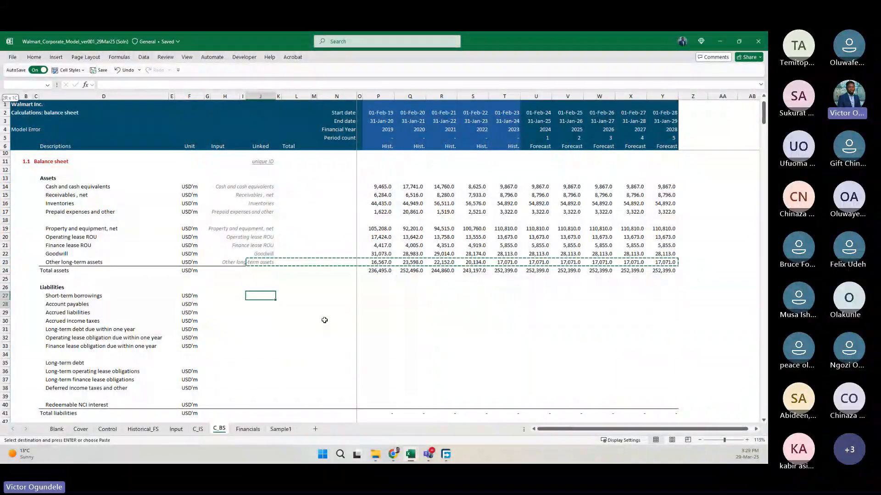
pyautogui.hotkey('shift', 'Down')
pyautogui.hotkey('shift', 'Down')
pyautogui.hotkey('shift', 'Down')
pyautogui.hotkey('shift', 'Down')
pyautogui.hotkey('shift', 'Down')
pyautogui.hotkey('shift', 'Down')
pyautogui.hotkey('ctrl', 'v')
# Paste the copied unique ID and formula row into rows 35 to 38, from Long-term debt to Deferred income taxes and other.
pyautogui.press('Down')
pyautogui.press('Down')
pyautogui.press('Down')
pyautogui.press('Down')
pyautogui.press('Down')
pyautogui.press('Down')
pyautogui.press('Down')
pyautogui.press('Down')
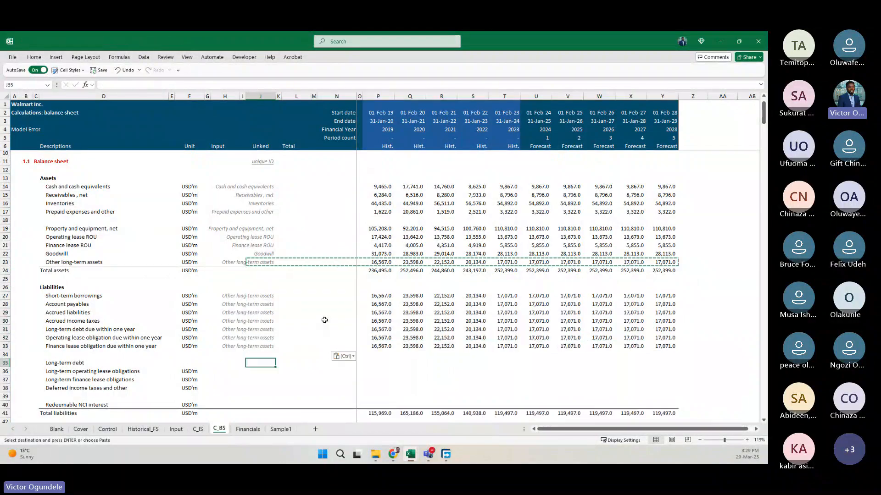
pyautogui.hotkey('shift', 'Down')
pyautogui.hotkey('shift', 'Down')
pyautogui.hotkey('shift', 'Down')
pyautogui.hotkey('shift', 'Down')
pyautogui.press('Up')
pyautogui.press('Down')
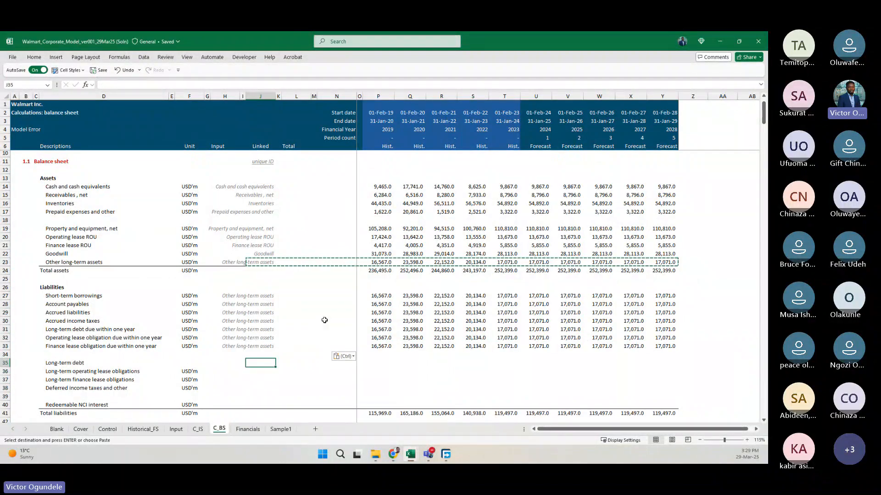
pyautogui.hotkey('shift', 'Down')
pyautogui.hotkey('shift', 'Down')
pyautogui.hotkey('shift', 'Down')
pyautogui.hotkey('ctrl', 'v')
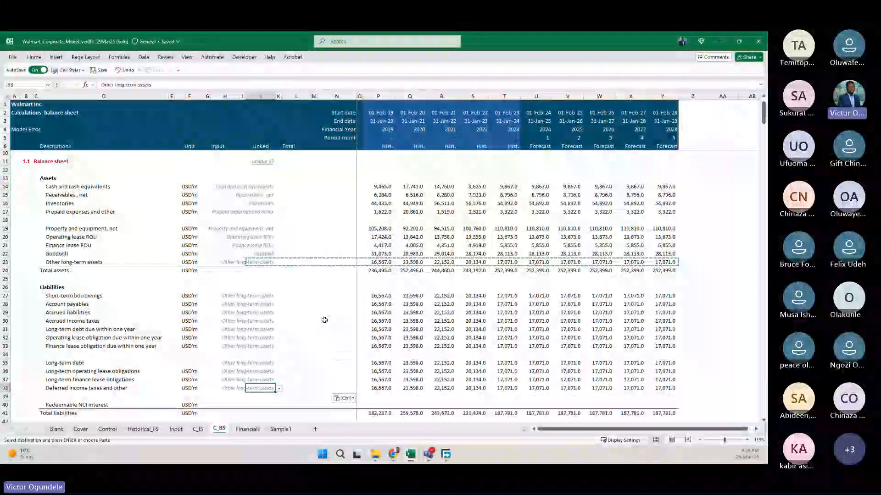
# Paste the copied unique ID and formula row into the Redeemable NCI interest line in row 40.
pyautogui.press('Down')
pyautogui.press('Down')
pyautogui.hotkey('ctrl', 'v')
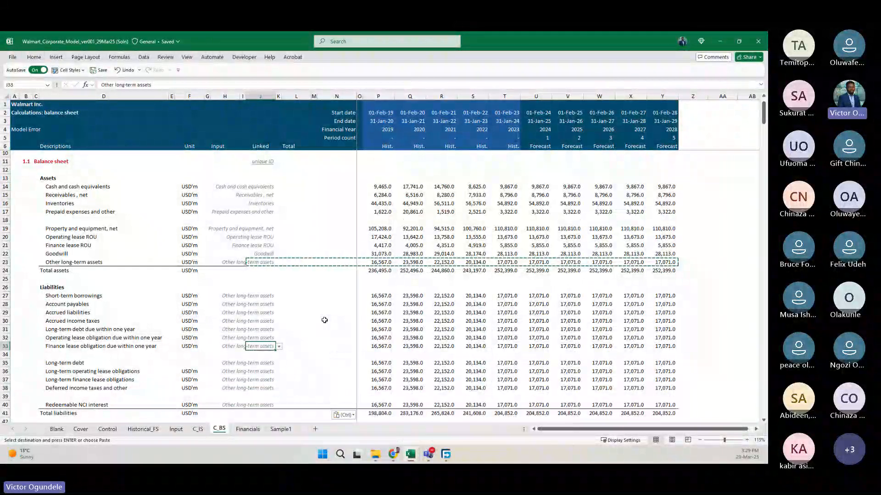
# Set the unique IDs in J27 and J28 to Short-term borrowings and Account payables.
pyautogui.press('Up')
pyautogui.press('Up')
pyautogui.press('Up')
pyautogui.press('Up')
pyautogui.press('Up')
pyautogui.press('Up')
pyautogui.press('Up')
pyautogui.press('Up')
pyautogui.press('Up')
pyautogui.press('Up')
pyautogui.press('Up')
pyautogui.press('Up')
pyautogui.press('Up')
pyautogui.write('shor')
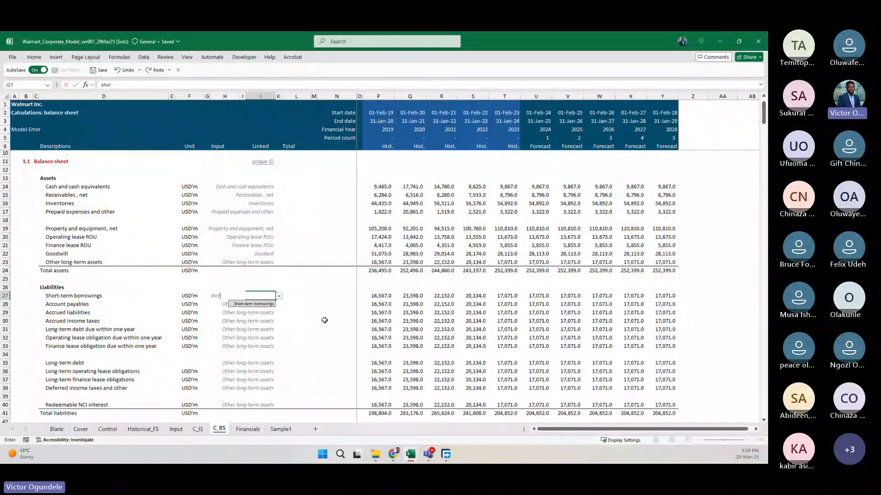
pyautogui.press('Return')
pyautogui.write('accou')
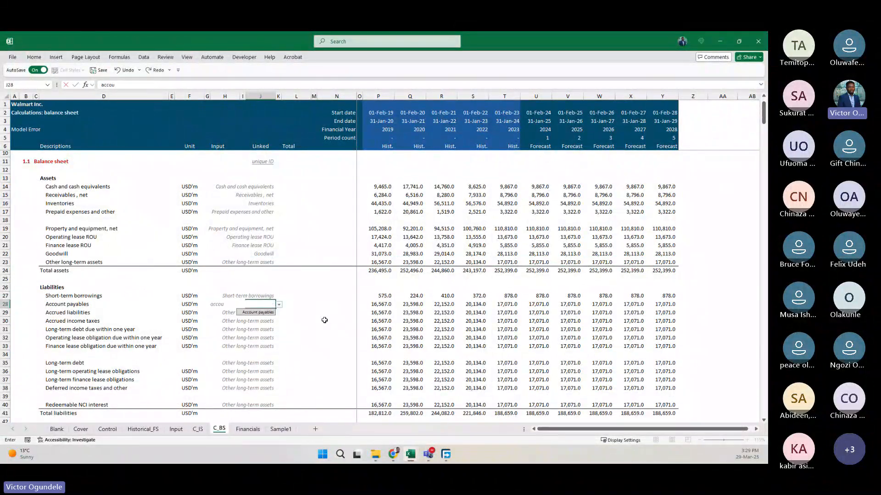
pyautogui.press('Return')
# Set the unique ID to Accrued liabilities in both J29 and J30.
pyautogui.write('a')
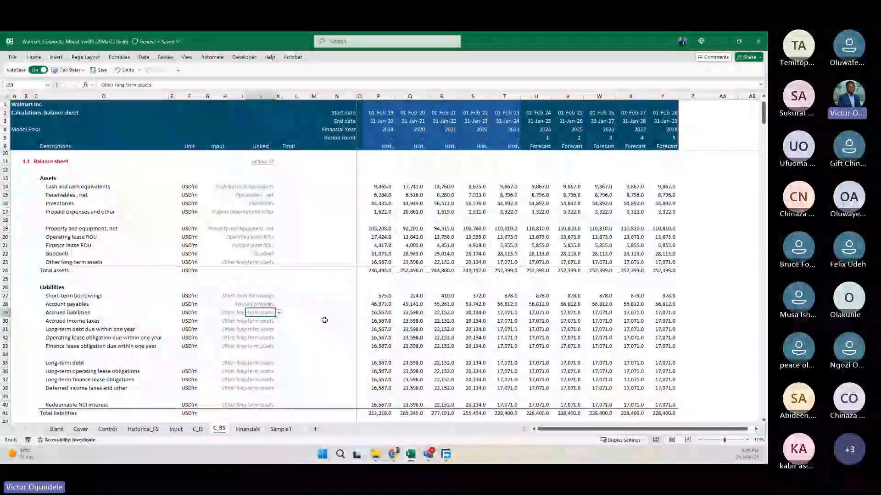
pyautogui.write('ccr')
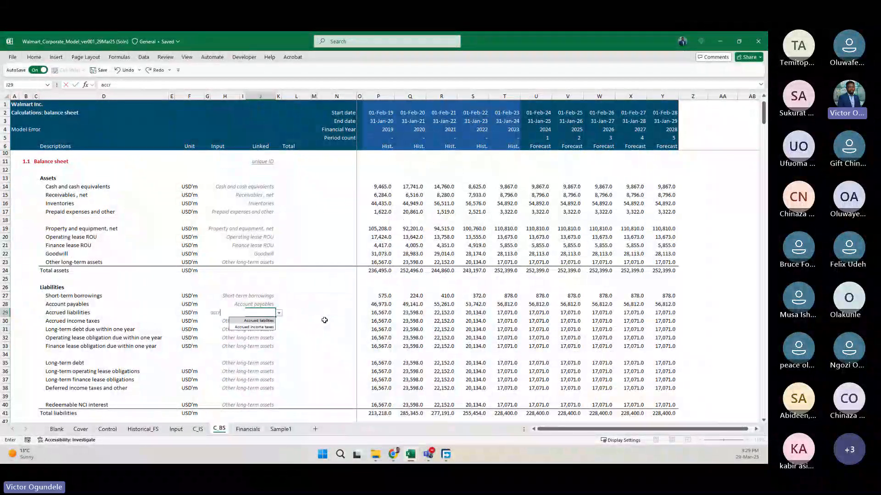
pyautogui.press('Return')
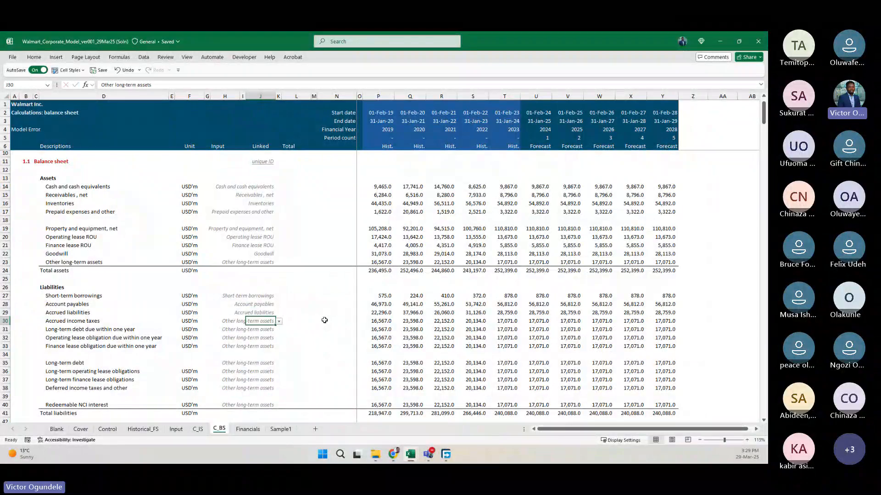
pyautogui.write('accr')
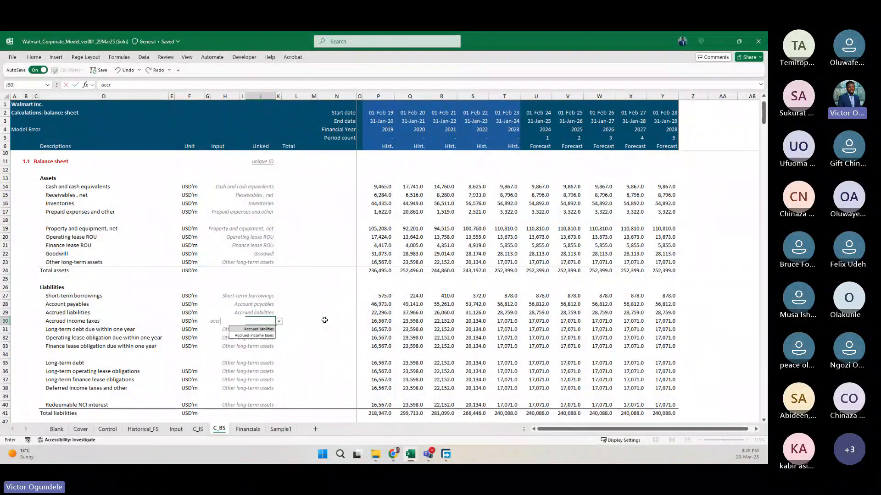
pyautogui.press('Return')
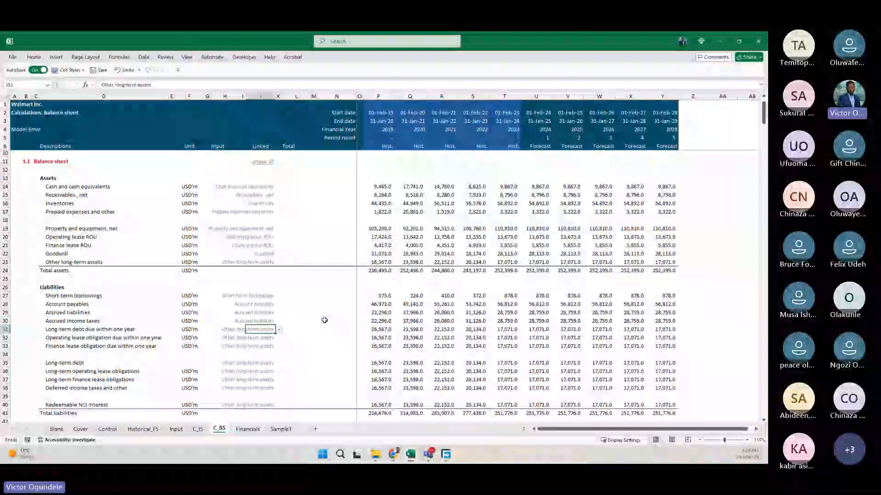
# Set the unique IDs in J31:J33 to the matching Long-term debt, Operating lease obligation and Finance lease obligation due within one year.
pyautogui.write('lo')
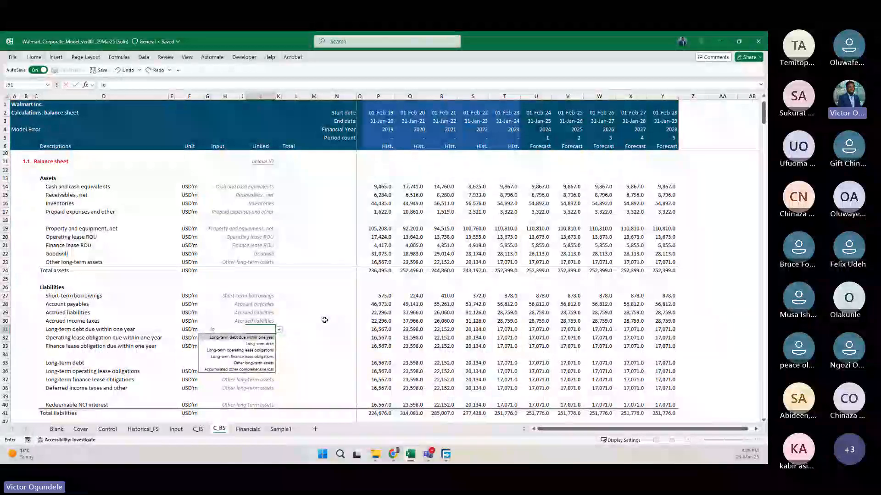
pyautogui.press('Return')
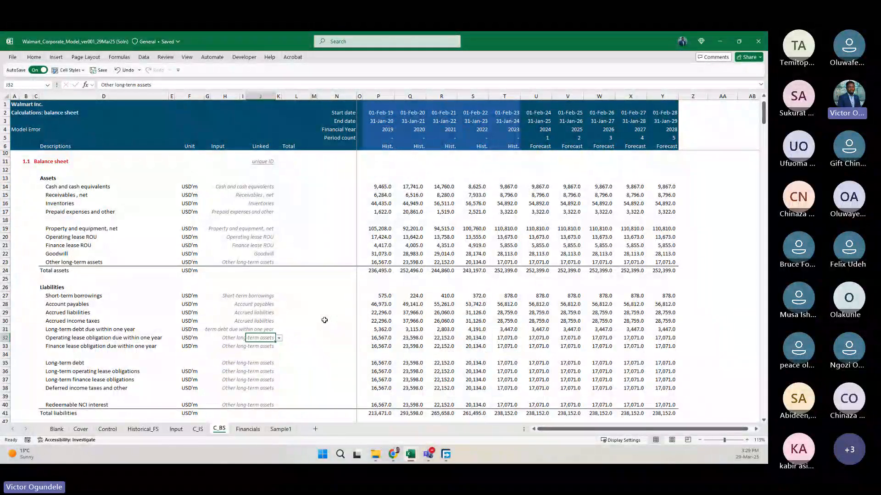
pyautogui.write('oper')
pyautogui.press('Down')
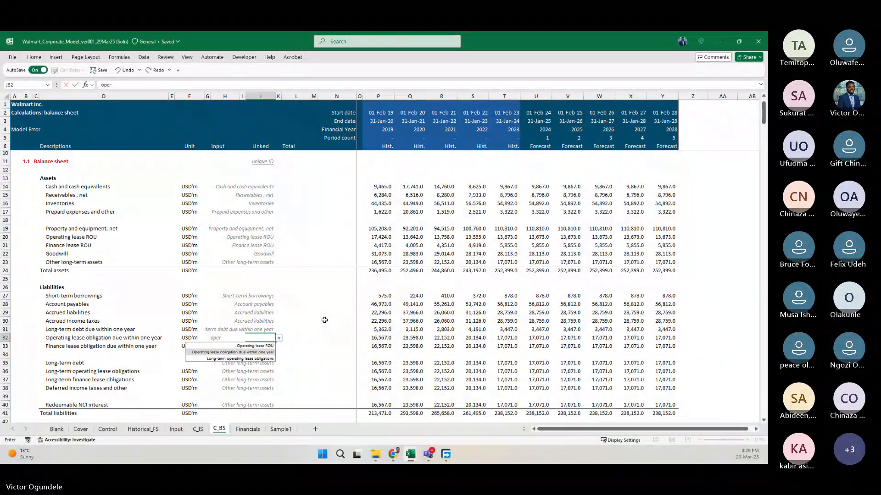
pyautogui.press('Return')
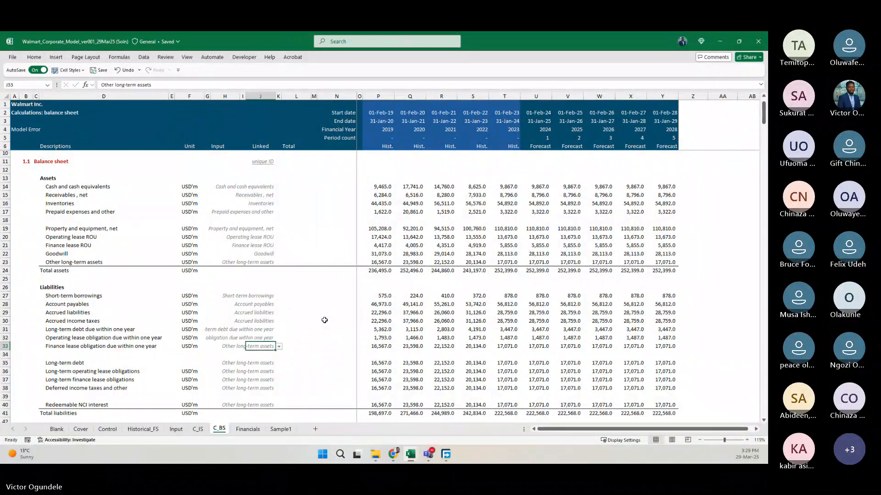
pyautogui.write('fina')
pyautogui.press('Down')
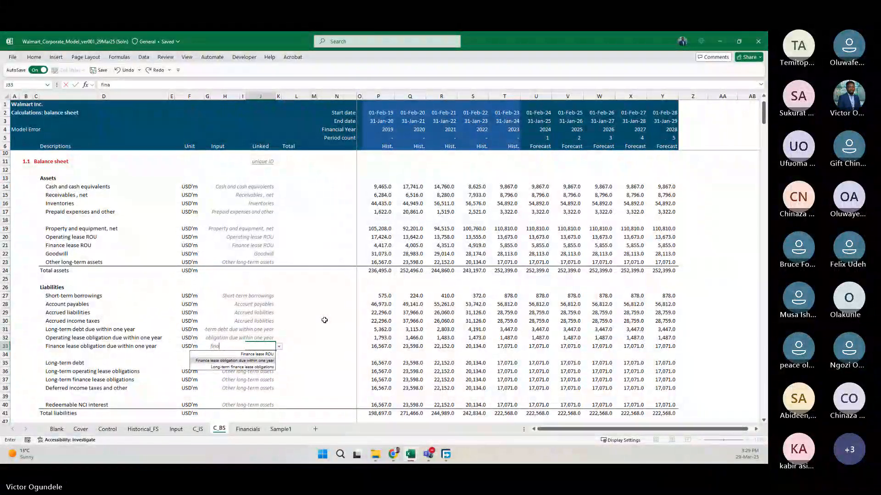
pyautogui.press('Return')
# Set the unique IDs in J35 and J36 to Long-term debt and Long-term operating lease obligations.
pyautogui.press('Down')
pyautogui.scroll(-2, 324, 320)
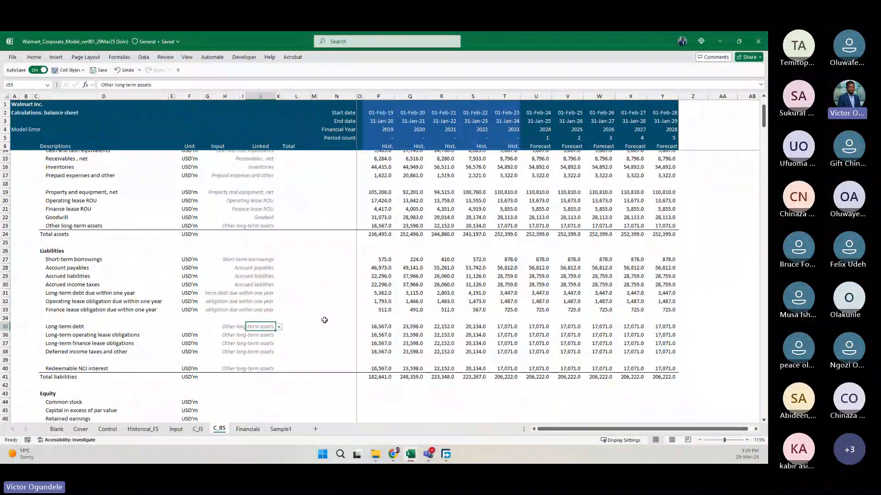
pyautogui.scroll(-1, 324, 320)
pyautogui.scroll(1, 324, 320)
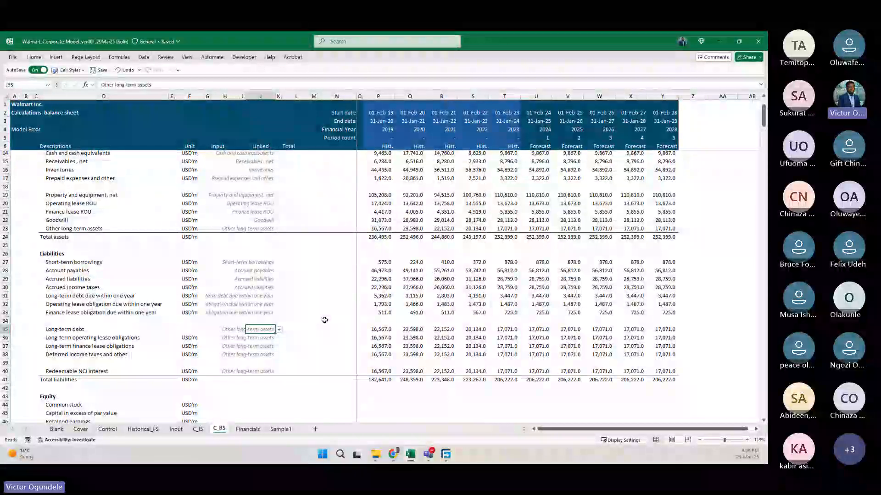
pyautogui.write('lon')
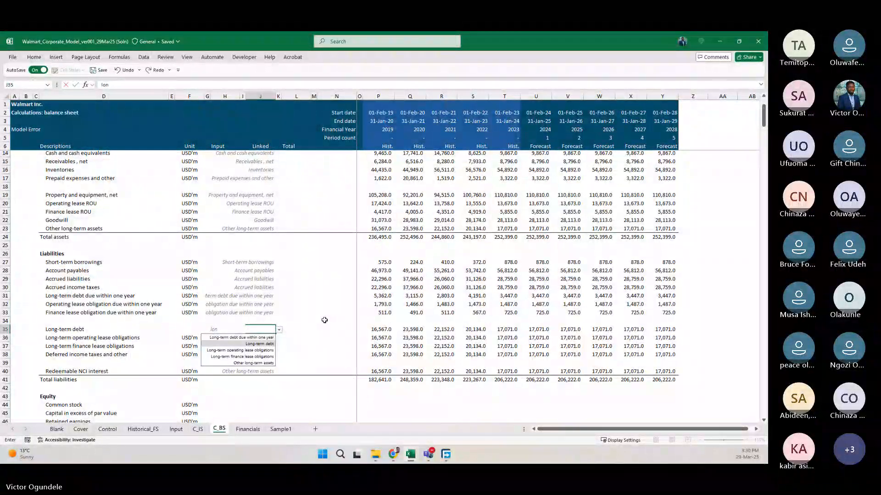
pyautogui.press('Return')
pyautogui.write('lon')
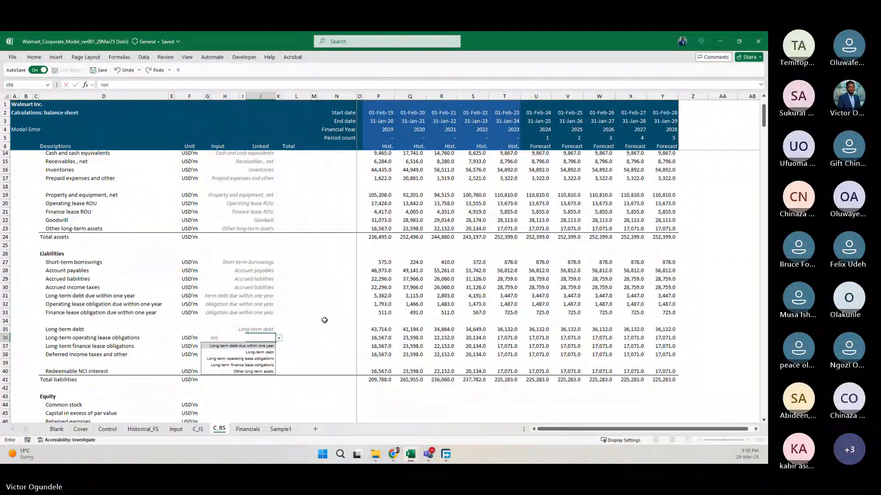
pyautogui.press('Down')
pyautogui.press('Down')
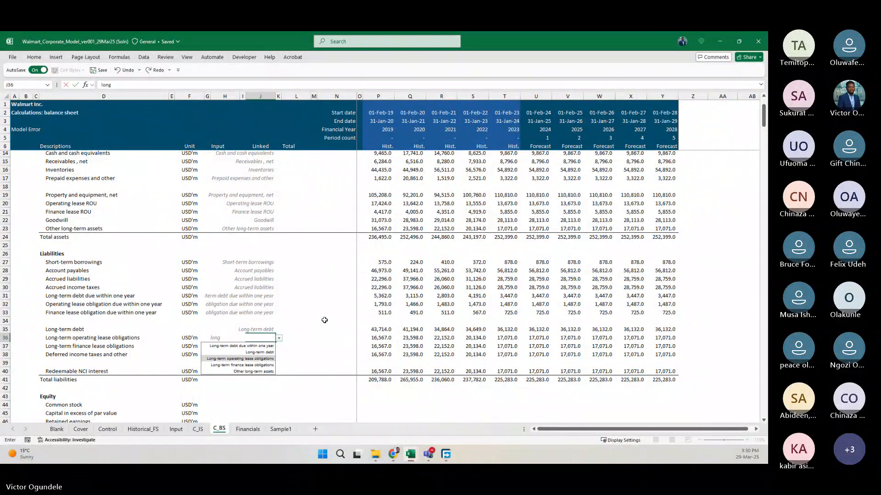
pyautogui.write('g')
pyautogui.press('Return')
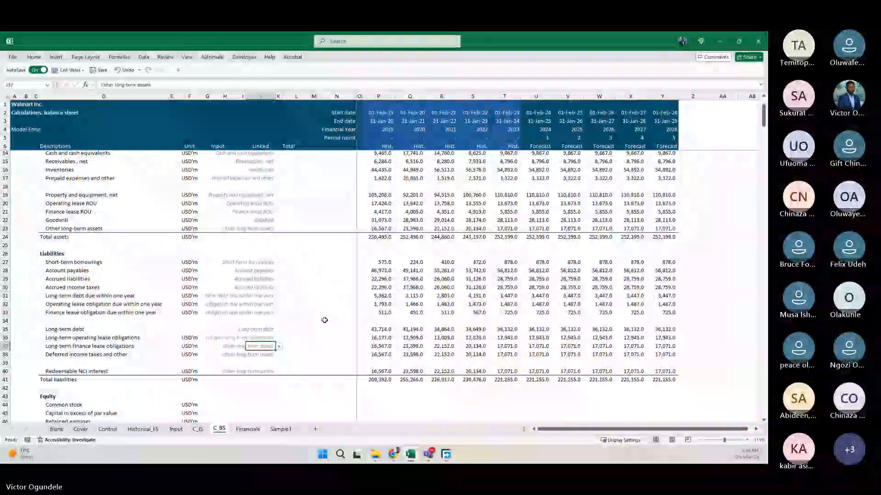
# Set the unique ID in J37 to Long-term finance lease obligations.
pyautogui.press('Up')
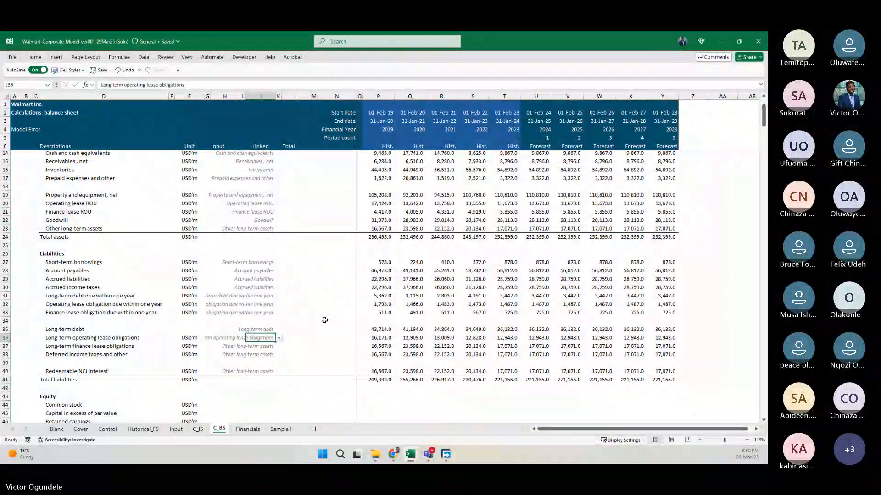
pyautogui.press('Down')
pyautogui.write('long')
pyautogui.press('Down')
pyautogui.press('Down')
pyautogui.press('Down')
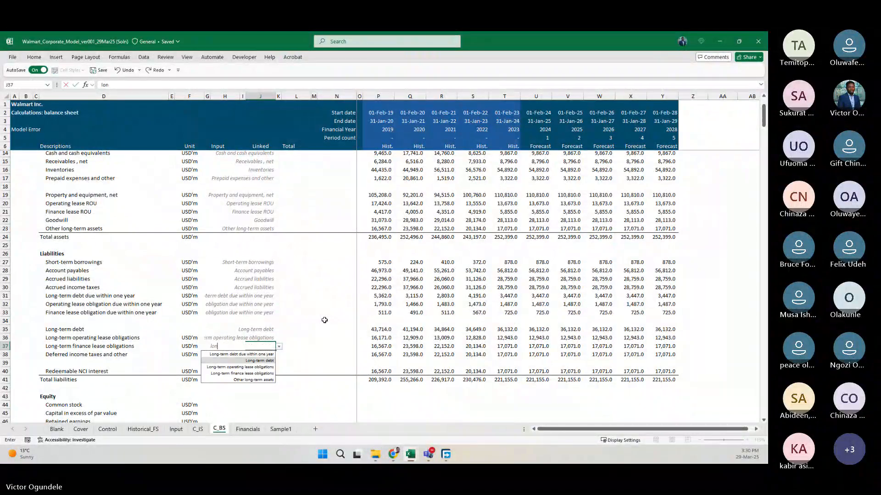
pyautogui.press('Tab')
pyautogui.press('Left')
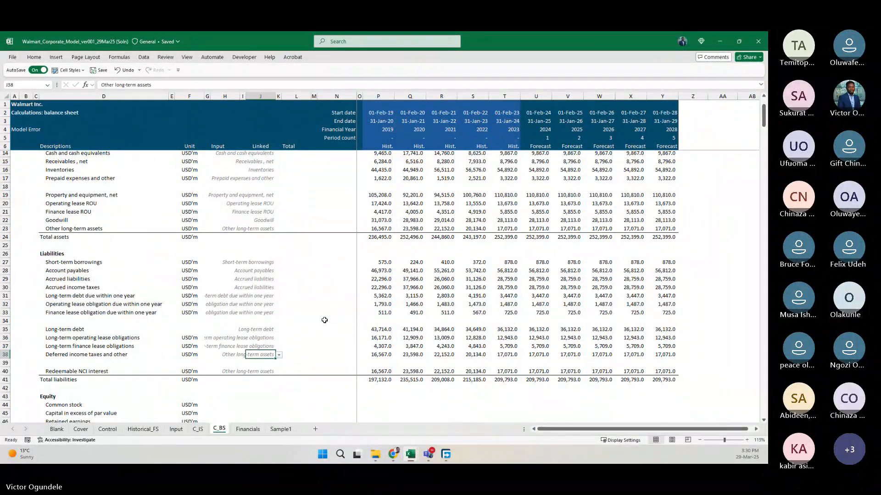
# Set the unique ID in J38 to Deferred income taxes and other, and in J40 to Redeemable NCI interest.
pyautogui.write('def')
pyautogui.press('Return')
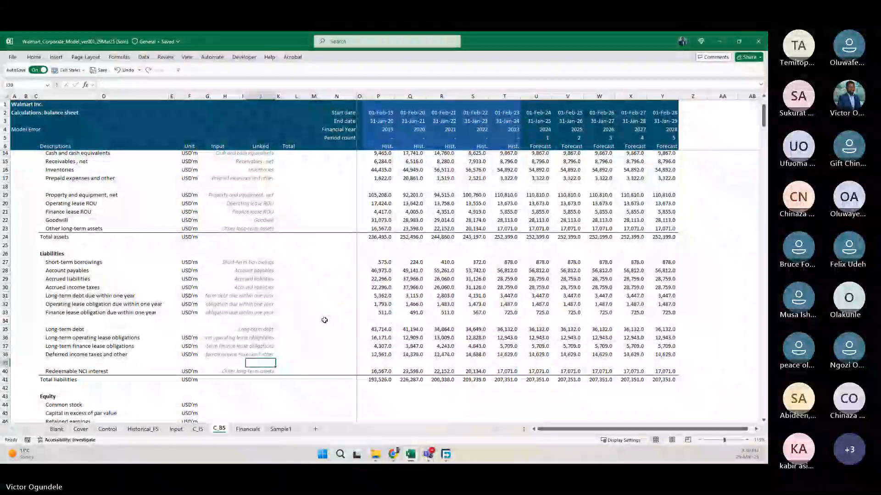
pyautogui.press('Down')
pyautogui.write('red')
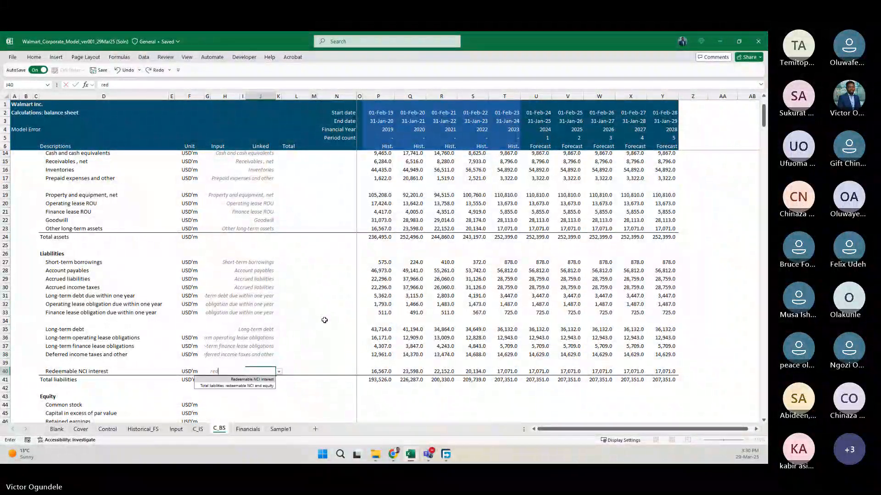
pyautogui.press('Return')
# Copy J40:Y40, with its unique ID and formulas, into equity rows 44 to 47, from Common stock to Accumulated other comprehensive loss.
pyautogui.press('Down')
pyautogui.press('Down')
pyautogui.press('Down')
pyautogui.press('Down')
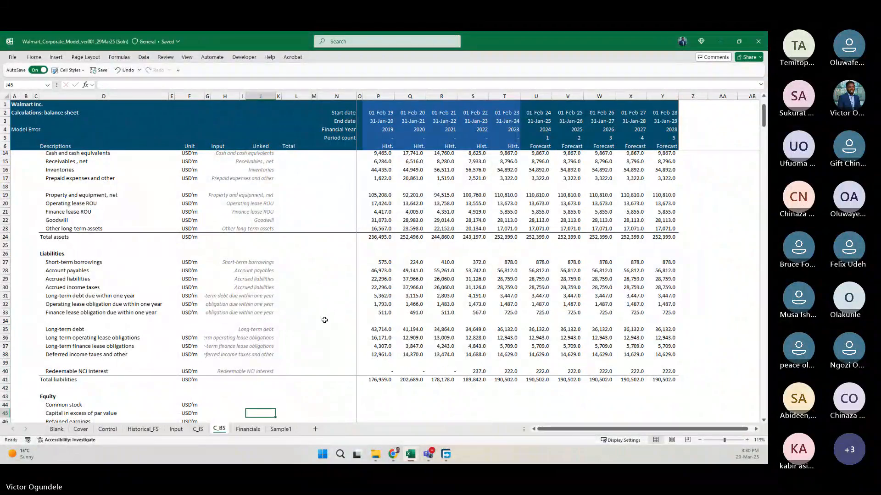
pyautogui.scroll(-1, 324, 320)
pyautogui.scroll(-3, 324, 320)
pyautogui.press('Up')
pyautogui.press('Up')
pyautogui.press('Up')
pyautogui.press('Up')
pyautogui.press('Up')
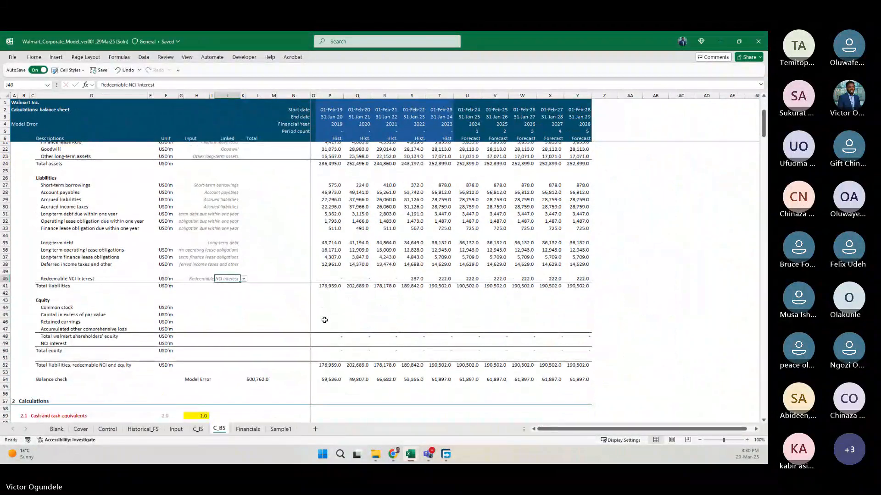
pyautogui.hotkey('ctrl', 'shift', 'Right')
pyautogui.hotkey('ctrl', 'shift', 'Right')
pyautogui.hotkey('ctrl', 'c')
pyautogui.press('Down')
pyautogui.press('Down')
pyautogui.press('Down')
pyautogui.press('Down')
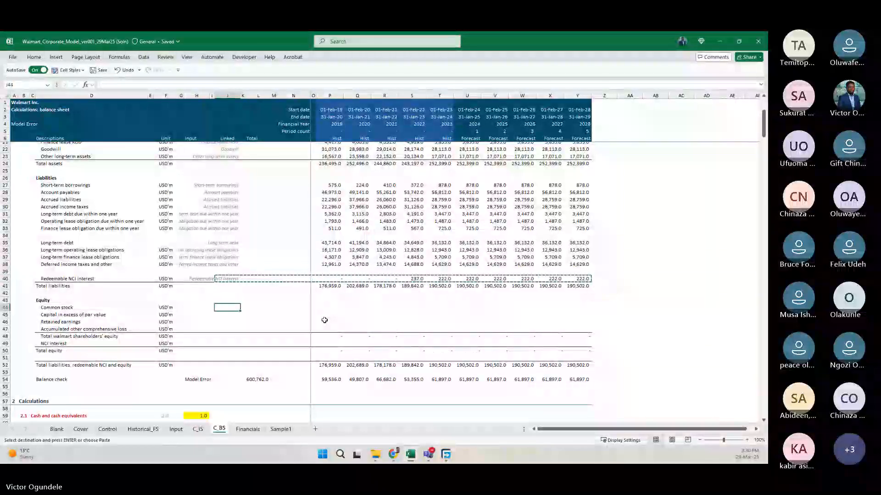
pyautogui.hotkey('shift', 'Down')
pyautogui.hotkey('shift', 'Down')
pyautogui.hotkey('shift', 'Down')
pyautogui.hotkey('ctrl', 'v')
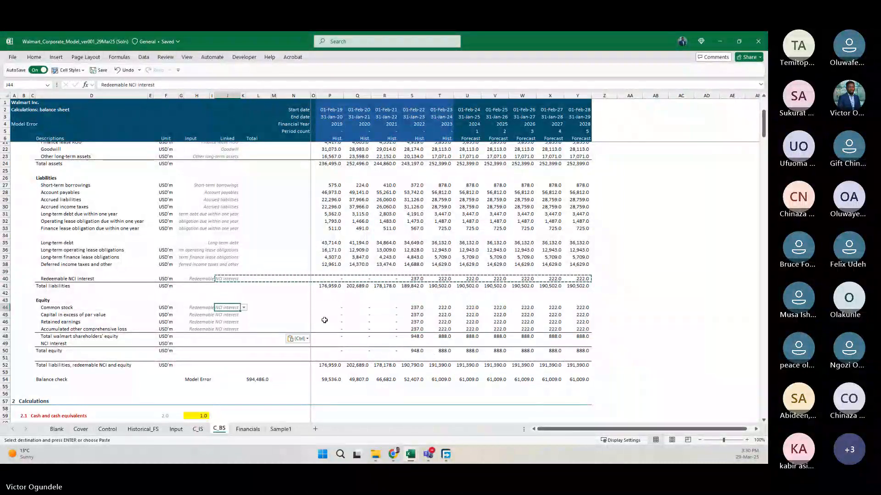
# Set the unique IDs in J44:J47 to Common stock, Capital in excess of par value, Retained earnings and Accumulated other comprehensive loss.
pyautogui.write('Common stock')
pyautogui.press('Return')
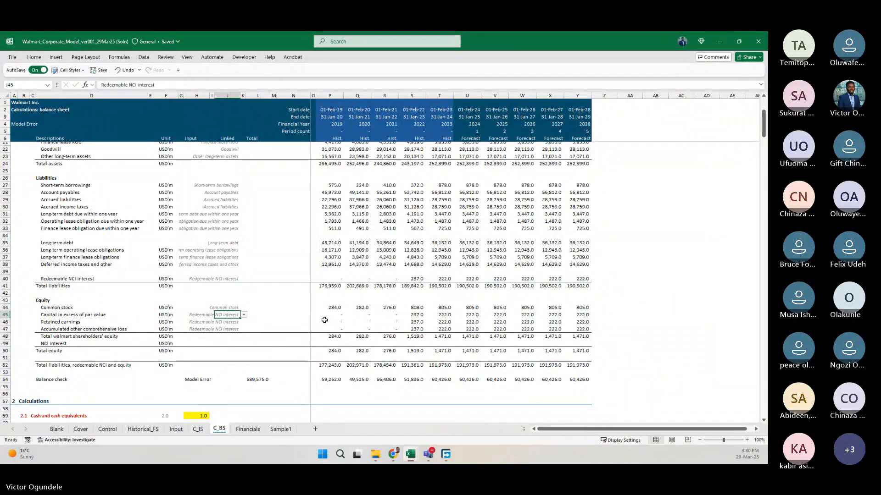
pyautogui.write('Capital in excess of par value')
pyautogui.press('Return')
pyautogui.write('Retained earnings')
pyautogui.press('Return')
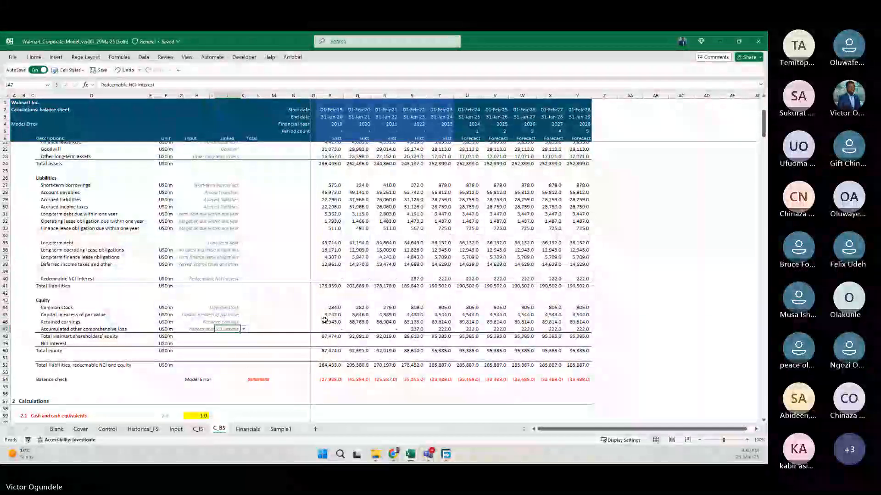
pyautogui.write('accu')
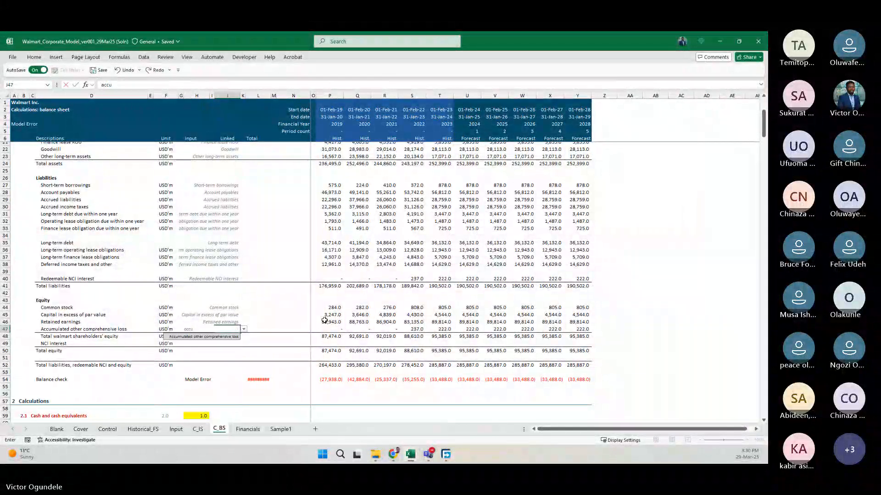
pyautogui.press('Return')
# Copy the unique ID cell J47 into J49 on the NCI interest line.
pyautogui.press('Down')
pyautogui.press('Up')
pyautogui.press('Up')
pyautogui.hotkey('ctrl', 'c')
pyautogui.press('Down')
pyautogui.press('Down')
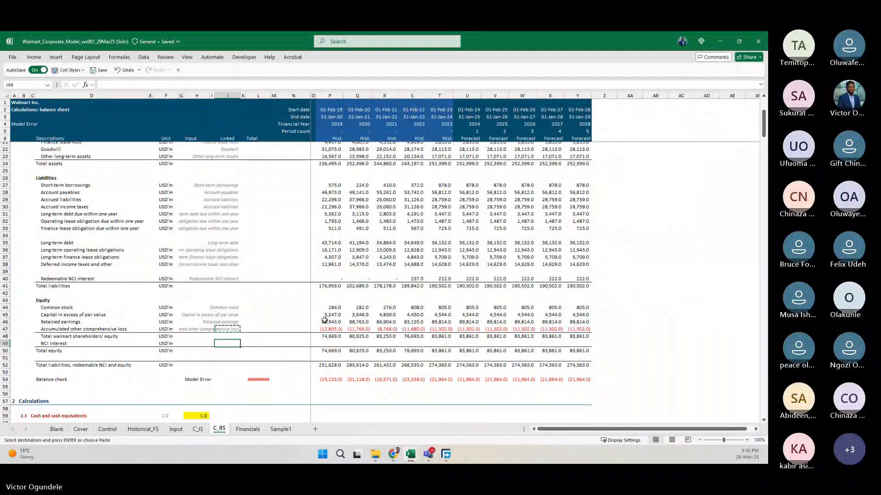
pyautogui.hotkey('ctrl', 'v')
# Copy the SUMIFS formulas in P47:Y47 into row 49 for the NCI interest line.
pyautogui.press('Right')
pyautogui.press('Right')
pyautogui.press('Up')
pyautogui.press('Up')
pyautogui.hotkey('ctrl', 'shift', 'Right')
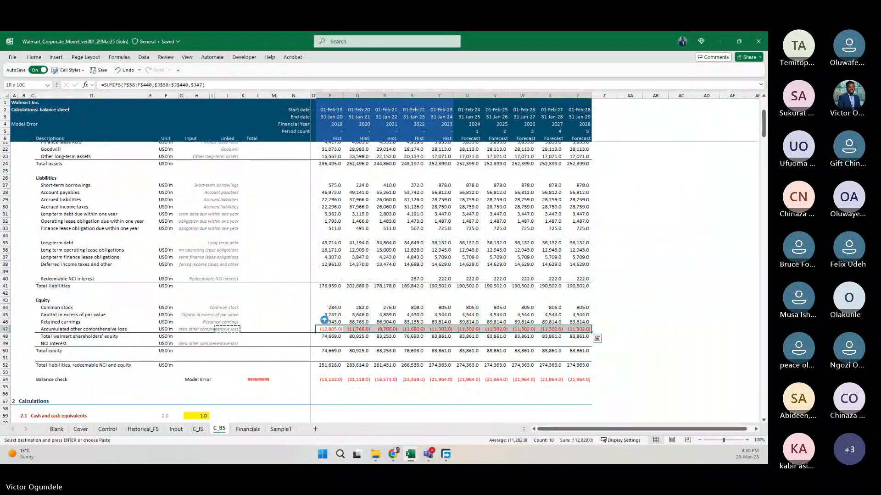
pyautogui.hotkey('ctrl', 'c')
pyautogui.press('Down')
pyautogui.press('Down')
pyautogui.hotkey('ctrl', 'v')
pyautogui.hotkey('ctrl', 'Left')
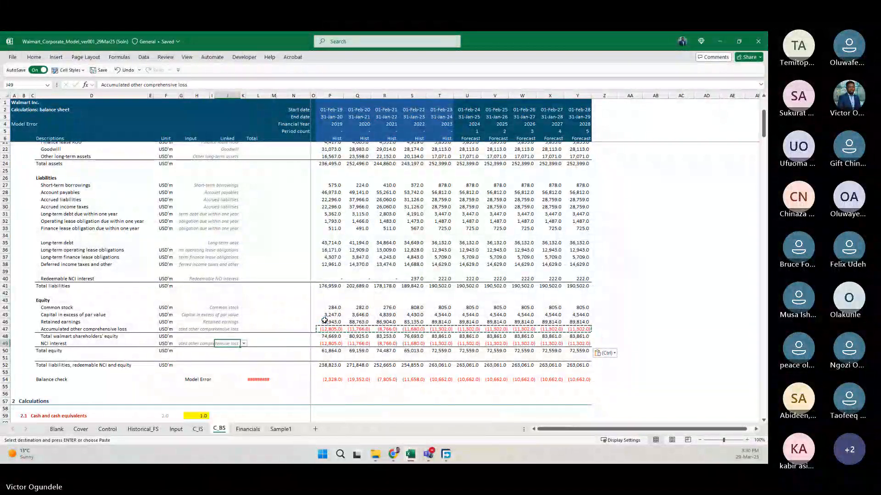
# Set the unique ID in J49 to NCI interest.
pyautogui.hotkey('alt', 'Down')
pyautogui.write('nci')
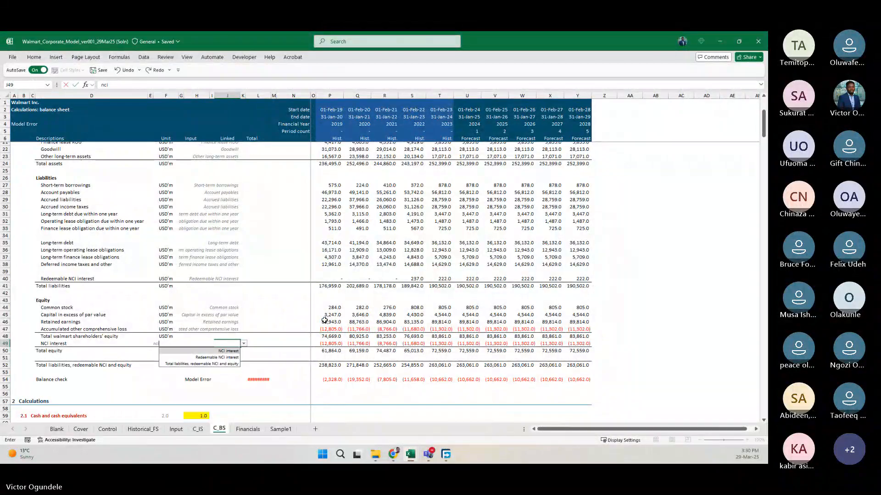
pyautogui.press('Return')
pyautogui.press('Down')
pyautogui.press('Down')
pyautogui.press('Down')
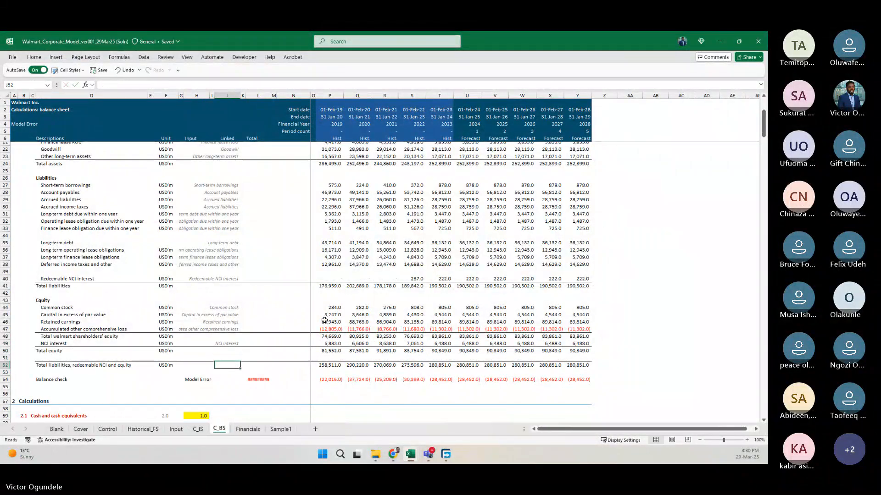
# Review the unique IDs in column J and set J30 on the Accrued income taxes line to Accrued income taxes.
pyautogui.press('Up')
pyautogui.press('Up')
pyautogui.press('Up')
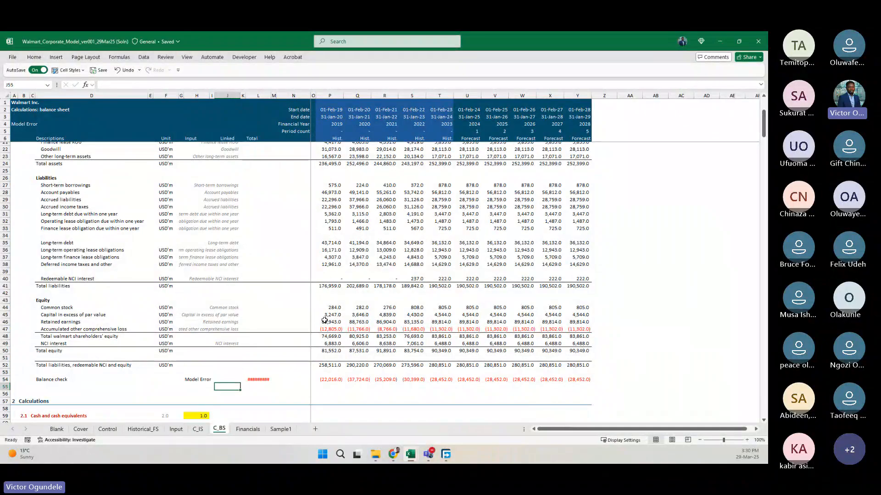
pyautogui.press('Up')
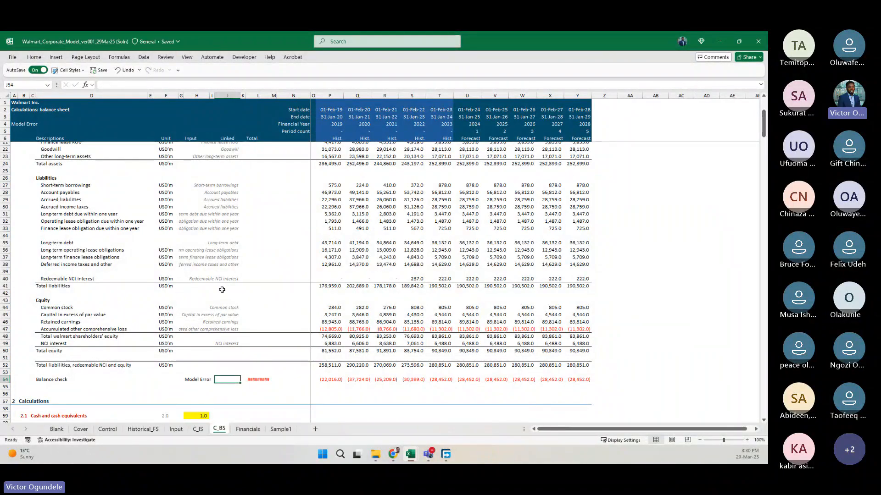
pyautogui.scroll(5, 221, 289)
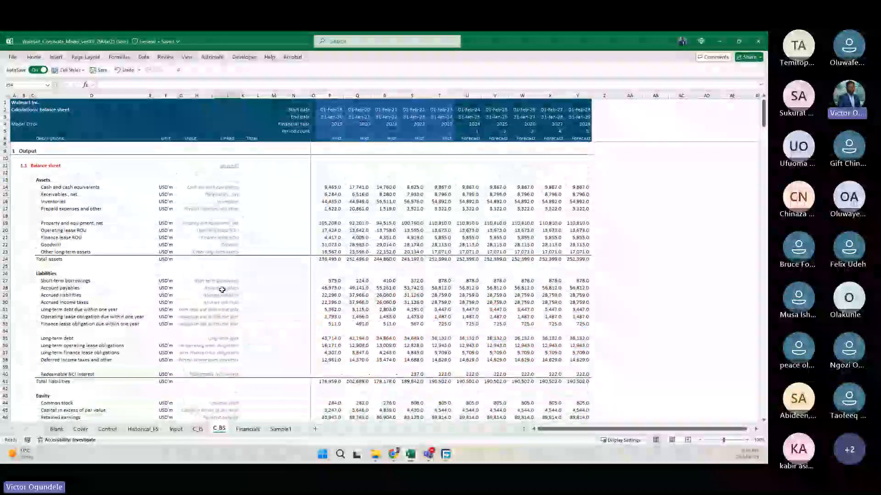
pyautogui.click(216, 188)
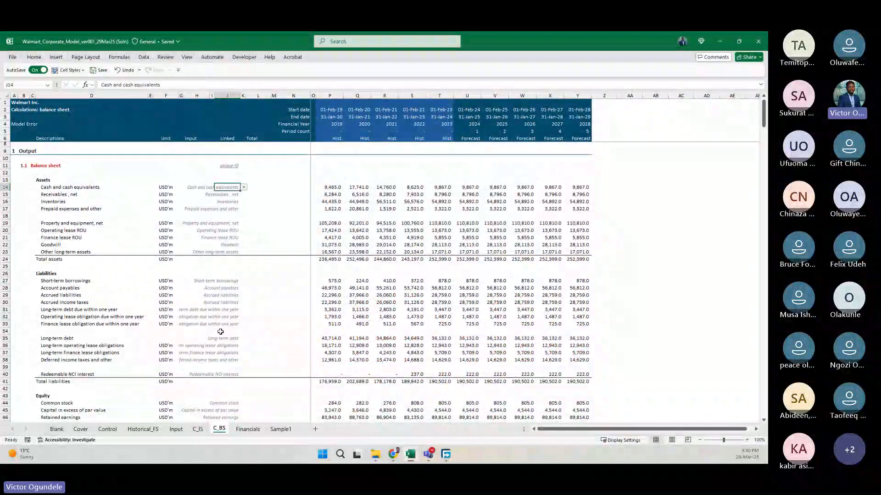
pyautogui.click(225, 295)
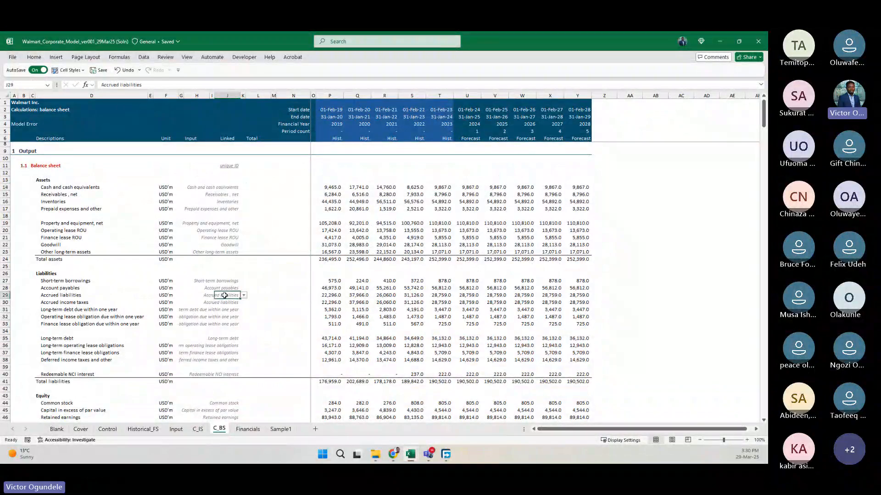
pyautogui.press('Down')
pyautogui.write('acr')
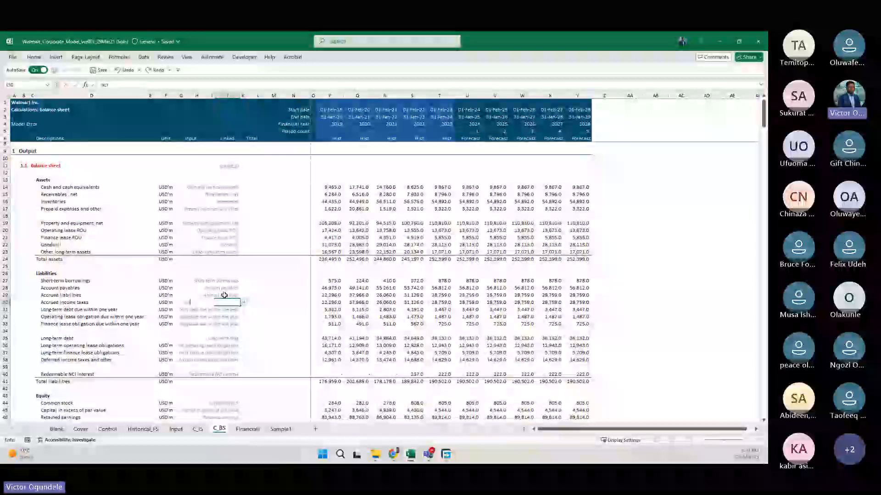
pyautogui.press('BackSpace')
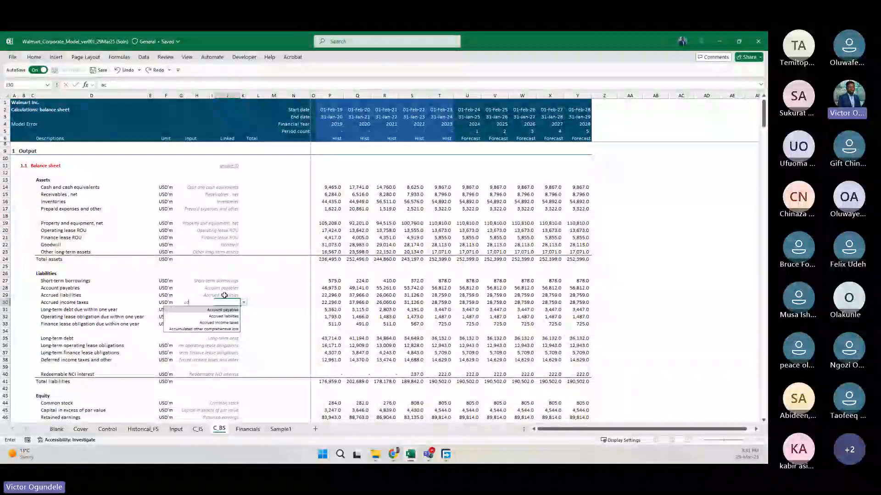
pyautogui.press('Down')
pyautogui.press('Down')
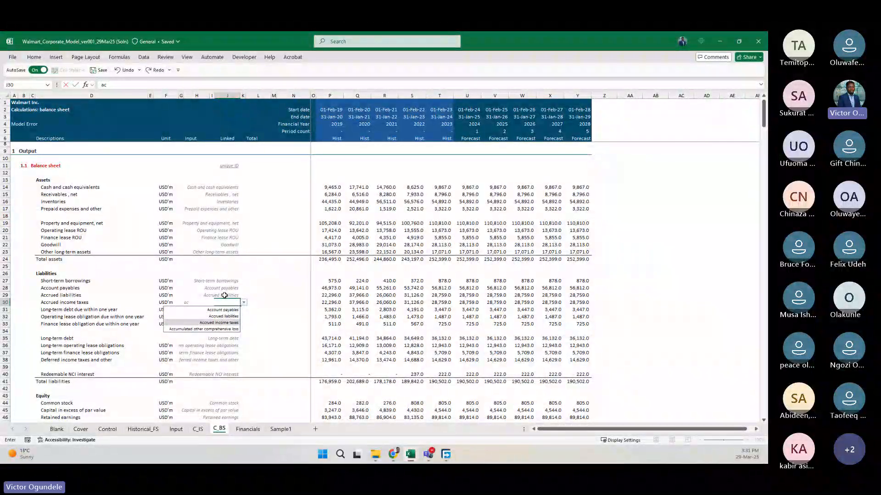
pyautogui.press('Tab')
pyautogui.press('Left')
# Examine the balance check row beneath the liabilities and equity totals.
pyautogui.scroll(-5, 225, 295)
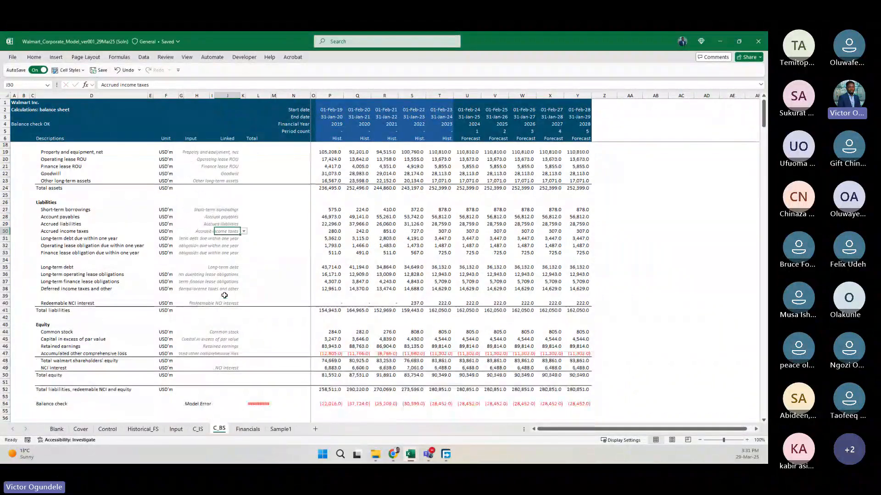
pyautogui.scroll(-1, 223, 288)
pyautogui.scroll(1, 219, 236)
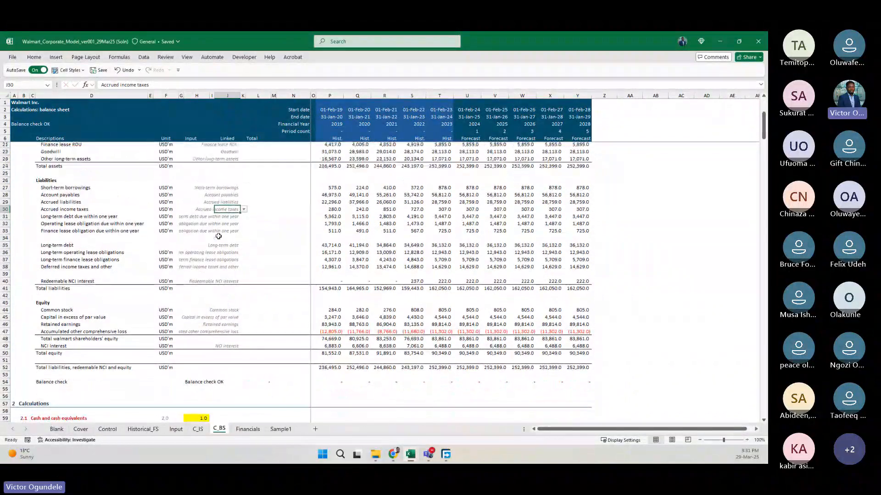
pyautogui.click(253, 248)
pyautogui.press('Right')
pyautogui.press('Right')
pyautogui.press('Right')
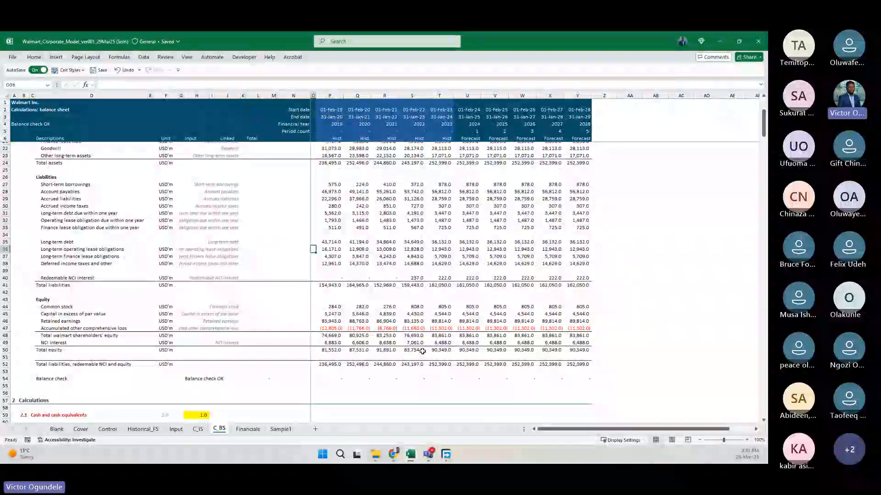
# Select the balance sheet forecast columns U14:Y52 and fill them with a bright sky blue from the standard colours.
pyautogui.scroll(5, 482, 147)
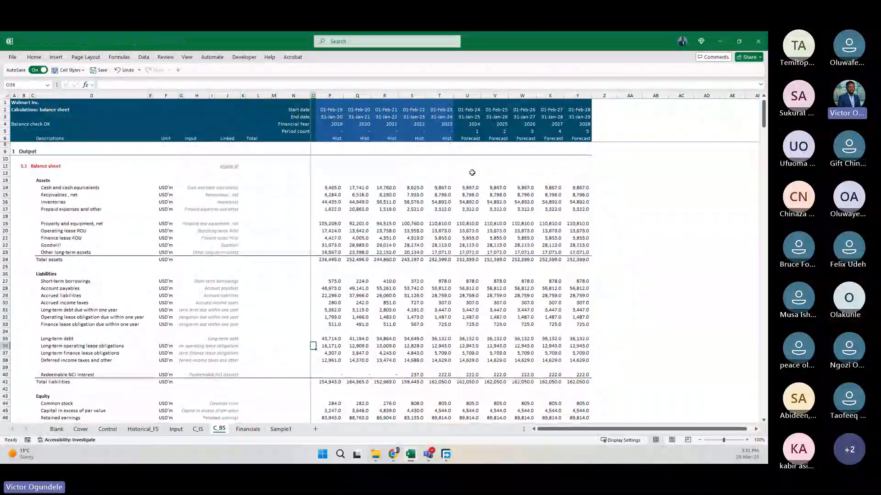
pyautogui.click(464, 188)
pyautogui.scroll(-7, 511, 288)
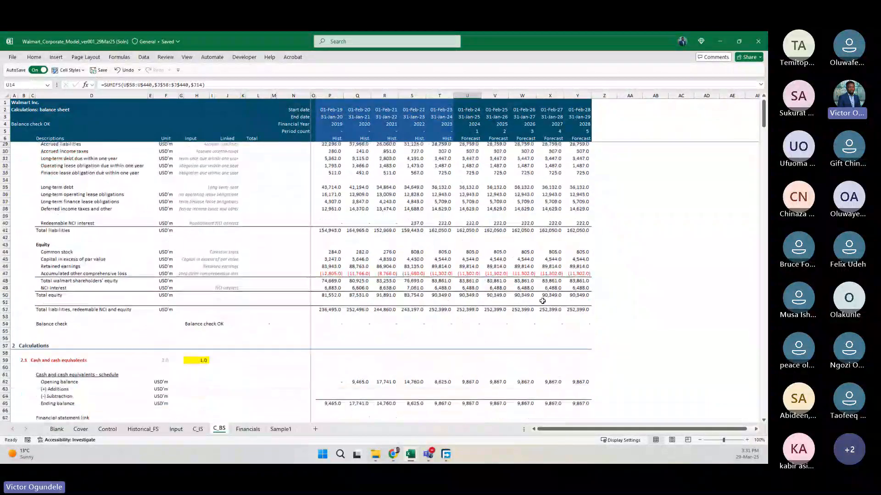
pyautogui.keyDown('shift'); pyautogui.click(581, 308); pyautogui.keyUp('shift')
pyautogui.scroll(4, 582, 308)
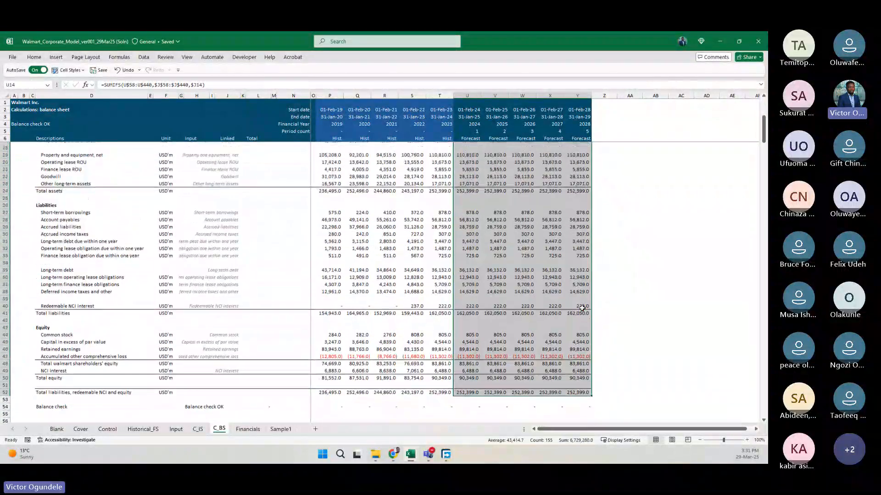
pyautogui.scroll(2, 582, 308)
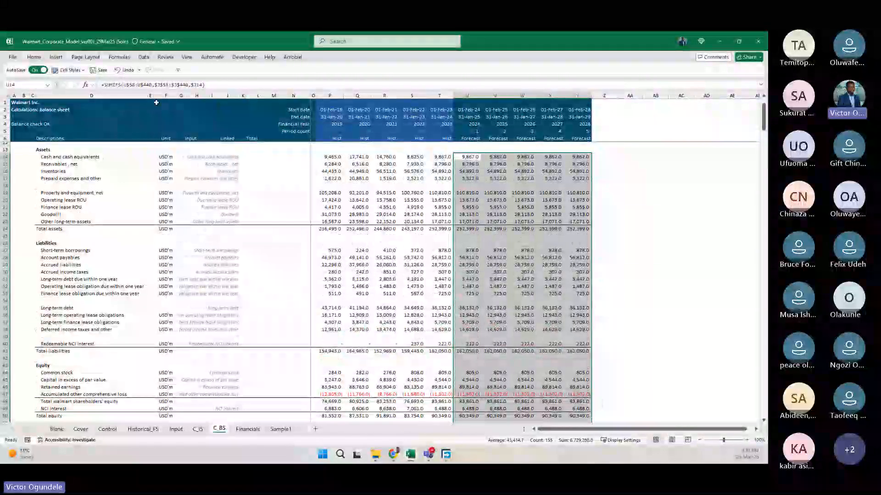
pyautogui.doubleClick(34, 57)
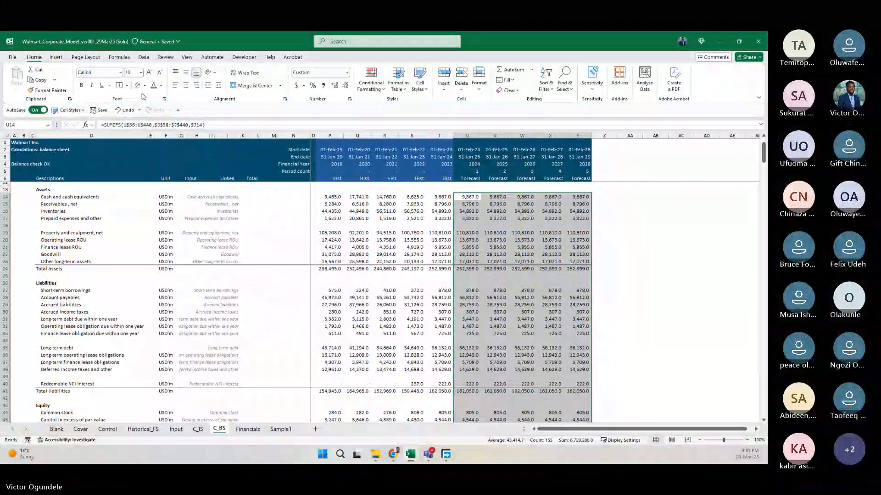
pyautogui.click(144, 86)
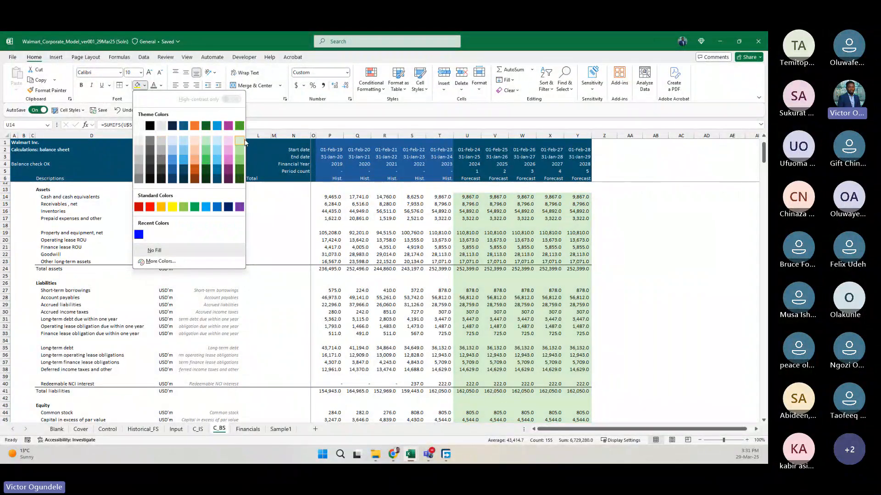
pyautogui.click(159, 262)
pyautogui.click(269, 174)
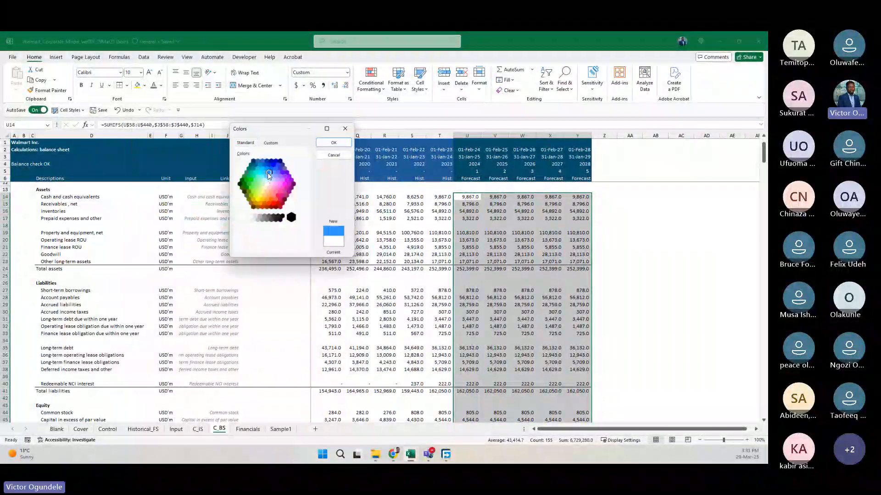
pyautogui.click(334, 143)
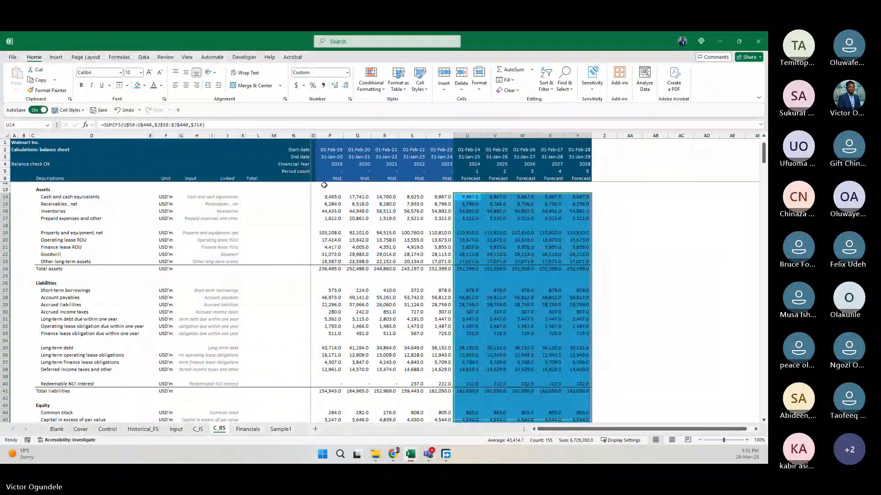
# Lighten the fill of the forecast range U14:Y52 to a very pale blue custom colour.
pyautogui.click(165, 99)
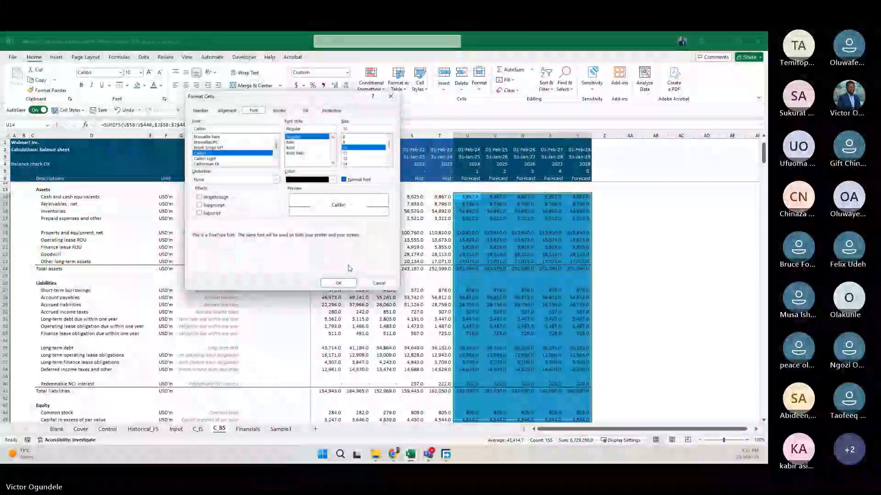
pyautogui.click(369, 282)
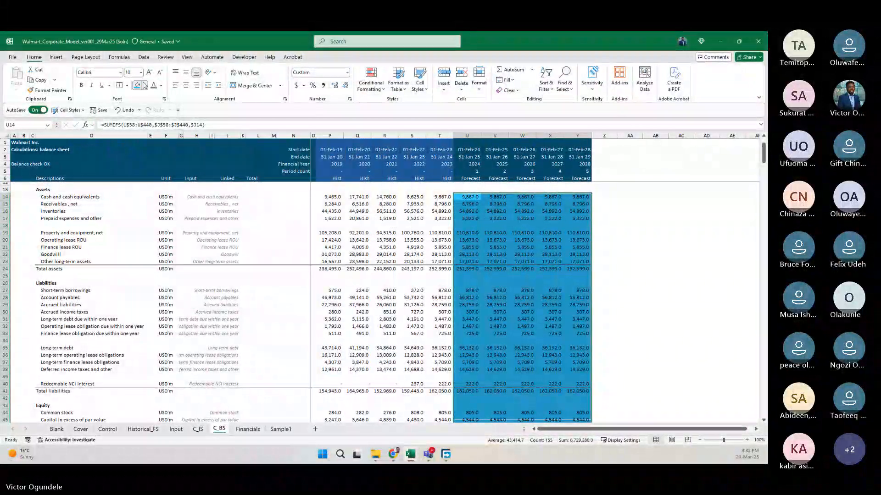
pyautogui.click(144, 85)
pyautogui.click(156, 257)
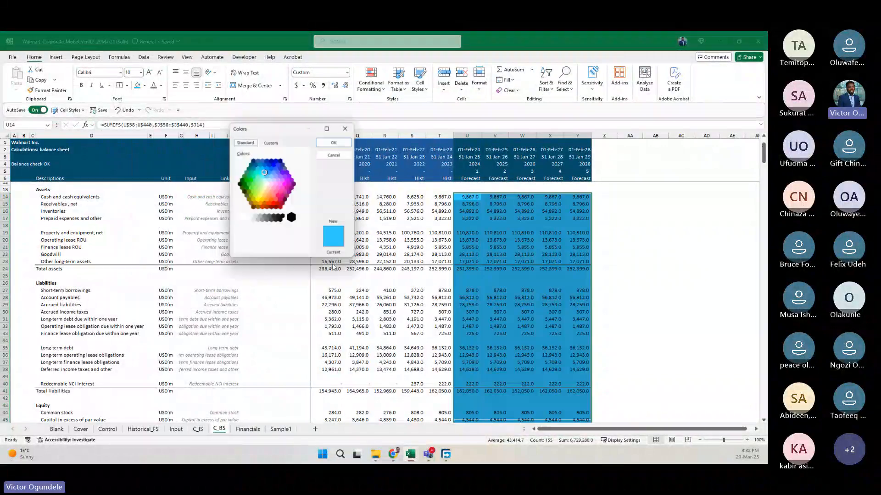
pyautogui.click(271, 143)
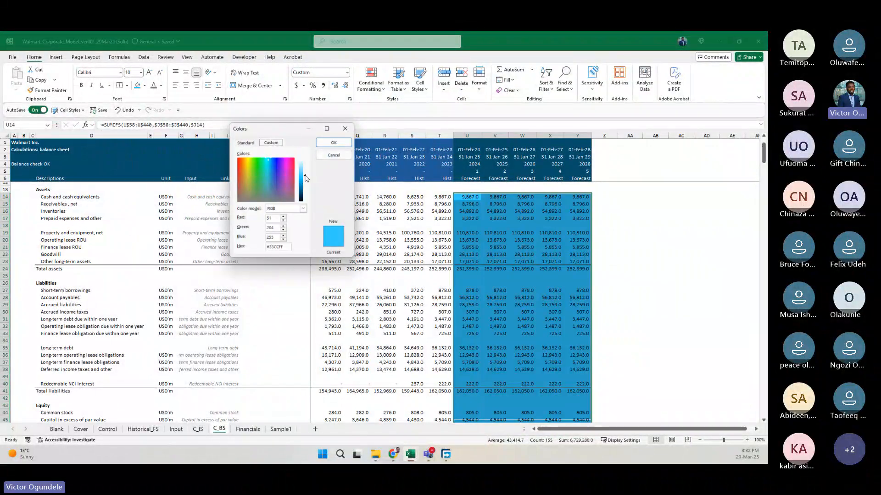
pyautogui.moveTo(300, 177); pyautogui.dragTo(305, 164)
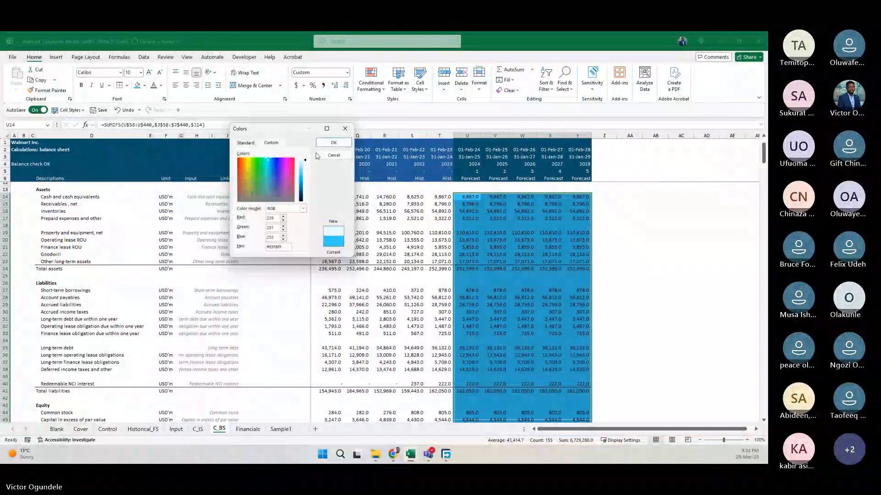
pyautogui.click(333, 142)
pyautogui.click(412, 312)
pyautogui.scroll(-5, 400, 368)
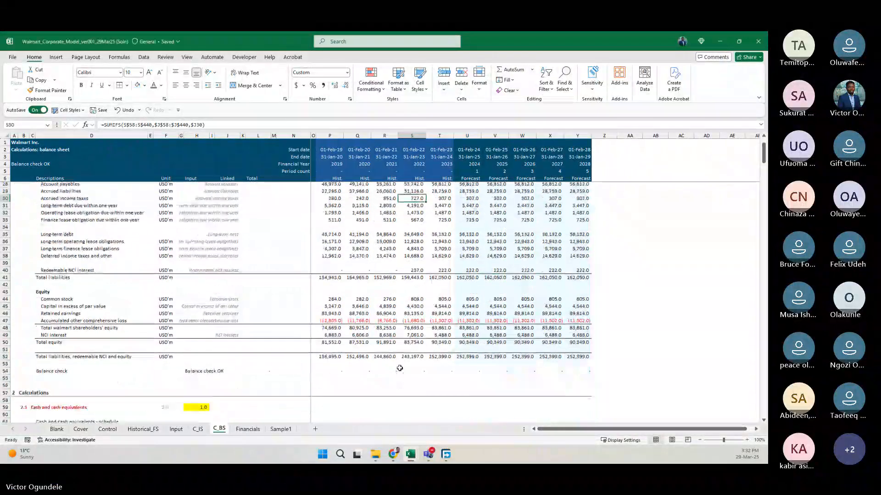
pyautogui.scroll(6, 399, 368)
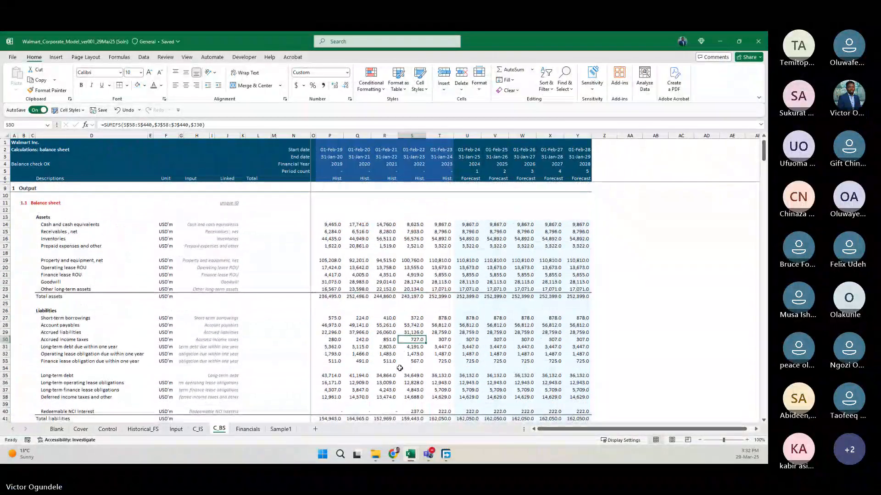
# Fill the forecast range U13:Y33 of the income statement on the C_IS sheet with the same pale blue.
pyautogui.click(198, 430)
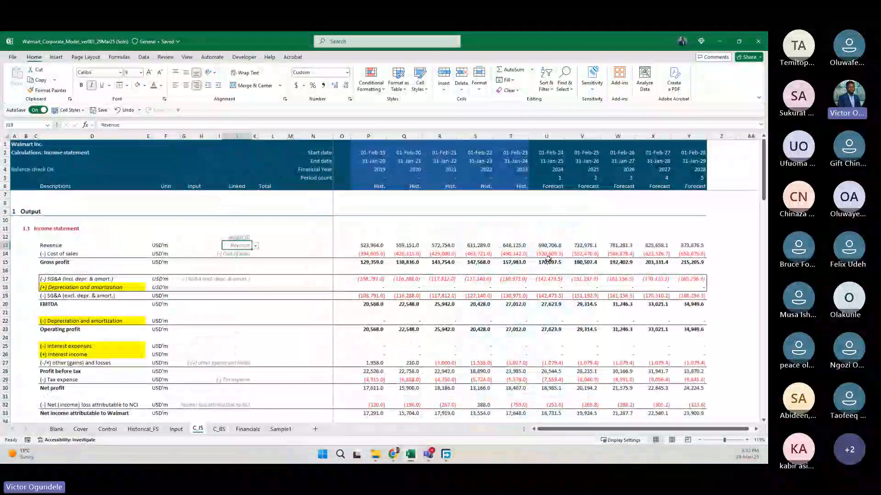
pyautogui.moveTo(546, 246); pyautogui.dragTo(690, 338)
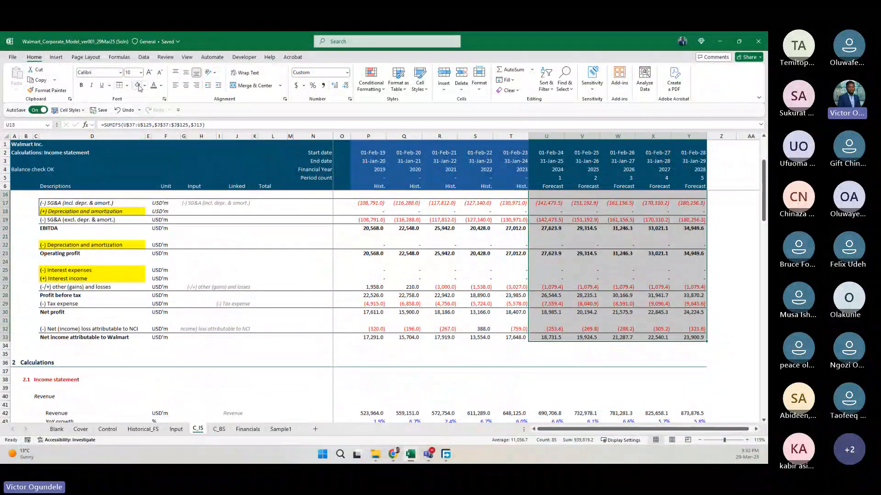
pyautogui.click(255, 287)
pyautogui.scroll(3, 258, 291)
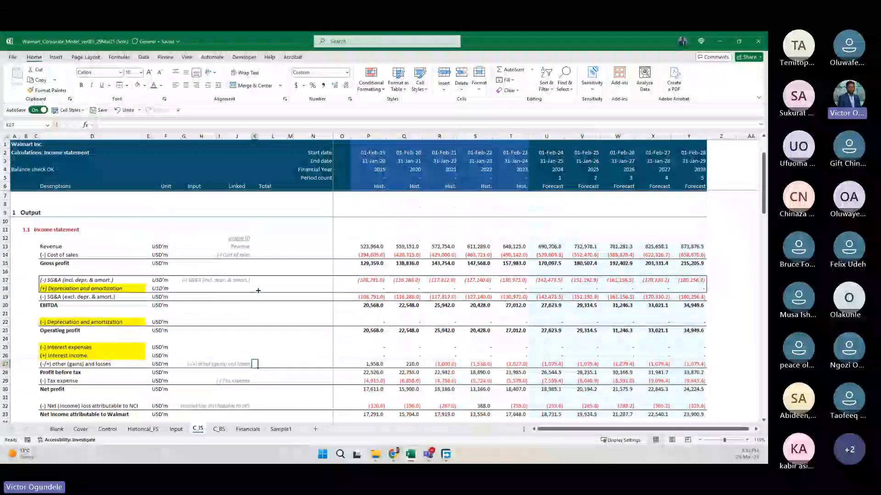
# Return to the C_BS sheet and review the balance sheet output from assets through the balance check.
pyautogui.hotkey('ctrl', 'pagedown')
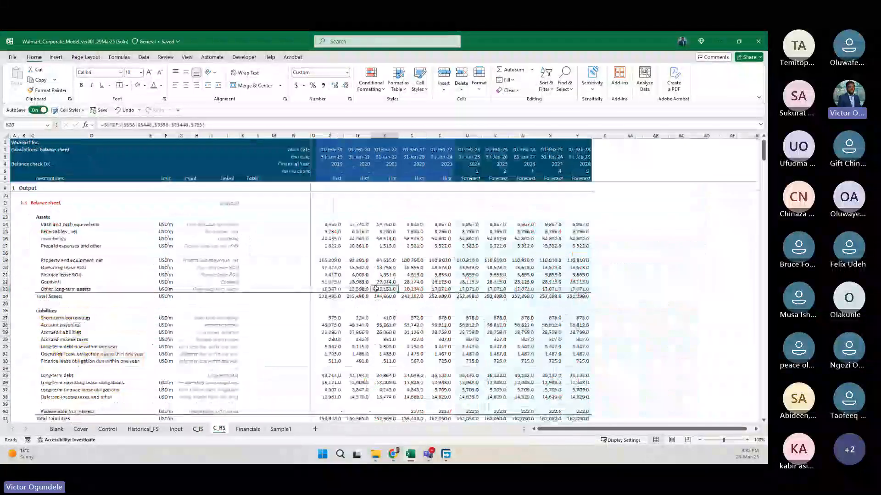
pyautogui.scroll(-1, 375, 288)
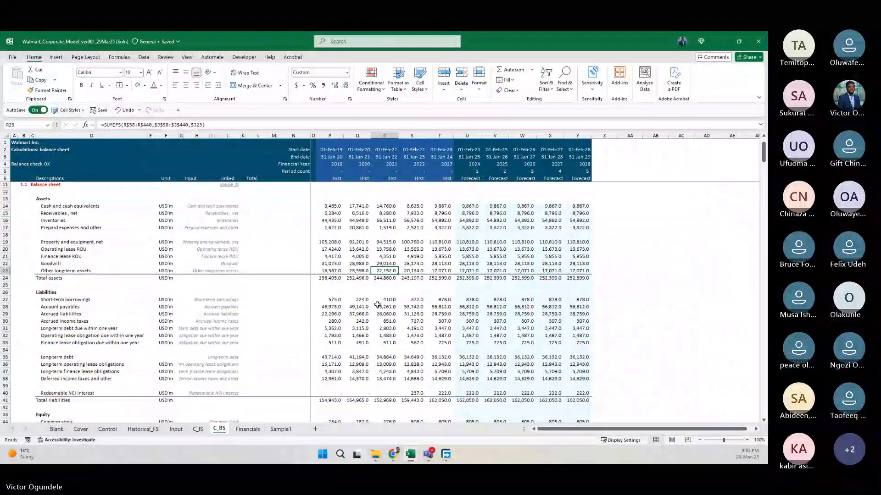
pyautogui.scroll(-7, 377, 305)
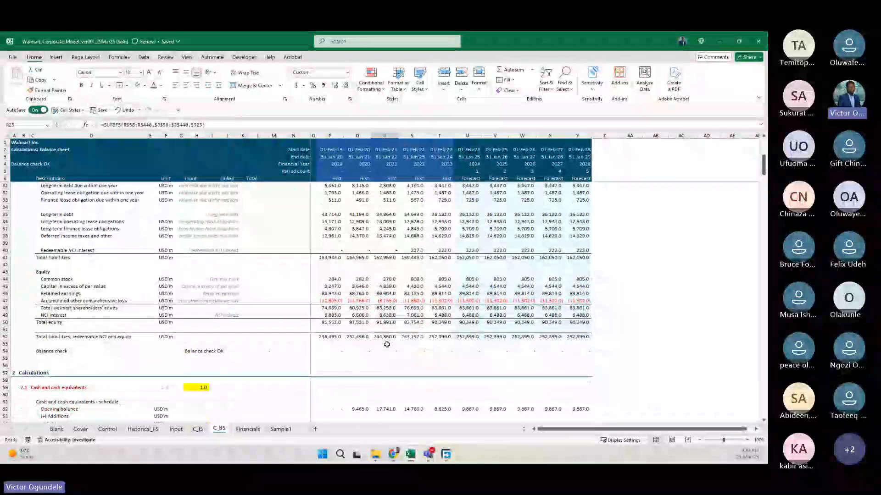
pyautogui.scroll(5, 387, 344)
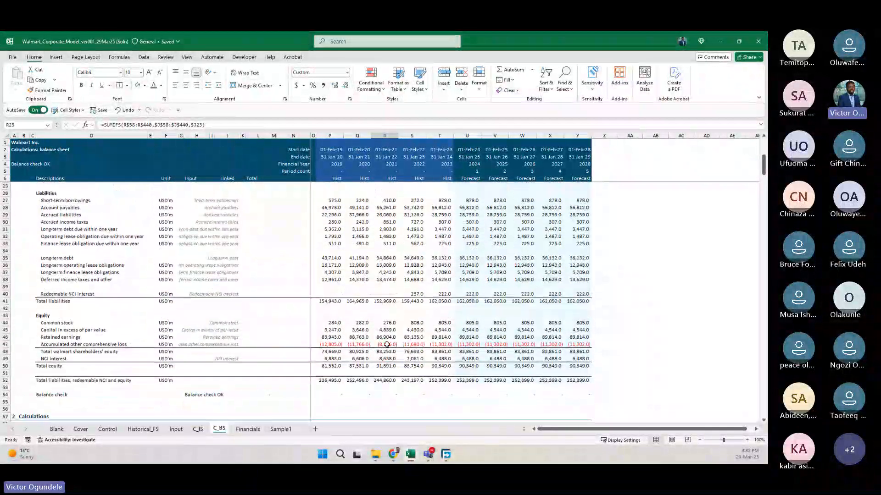
pyautogui.scroll(2, 383, 305)
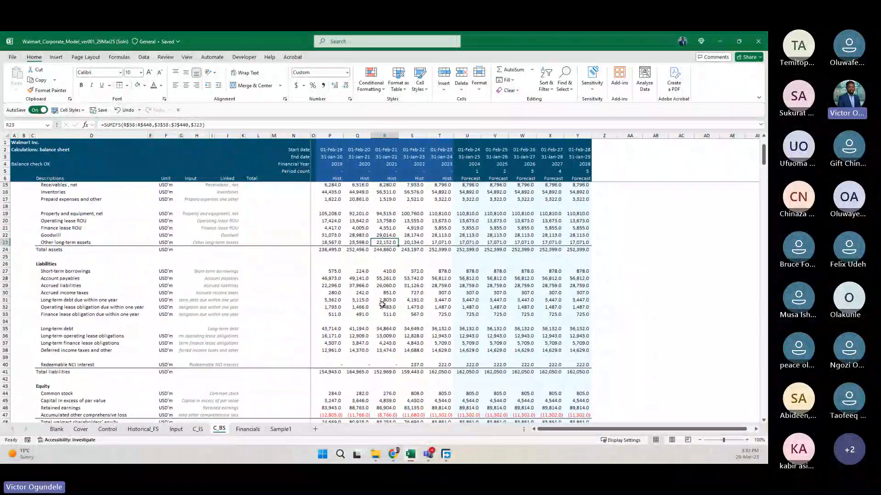
pyautogui.scroll(-2, 382, 305)
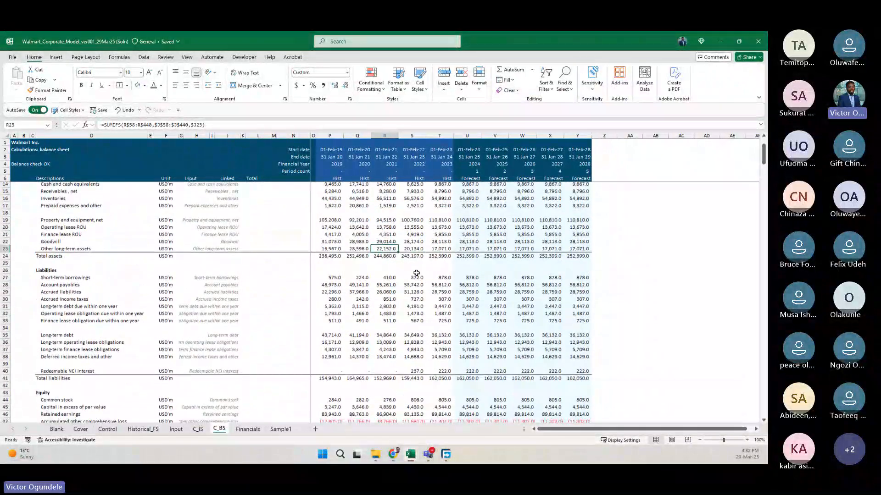
# Examine the liabilities, equity and balance check on C_BS, comparing the 2023 historical column with the 2024 forecast total in U52.
pyautogui.scroll(-2, 383, 306)
pyautogui.scroll(-2, 412, 335)
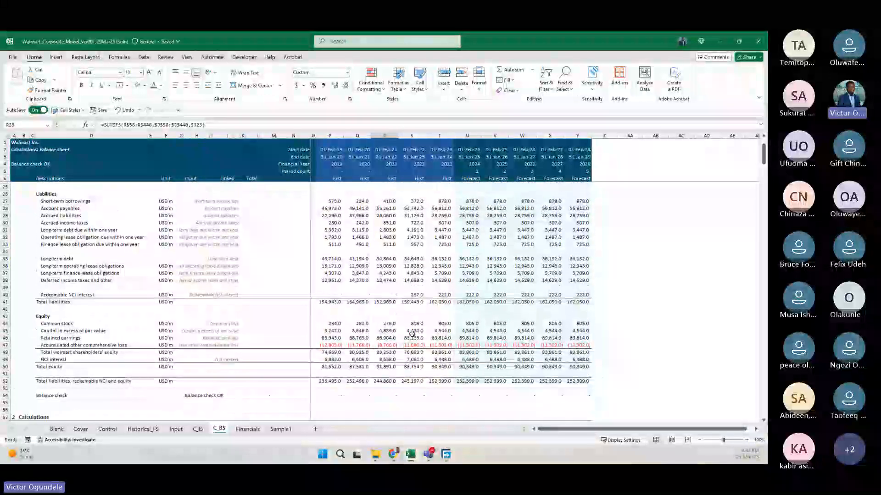
pyautogui.click(433, 133)
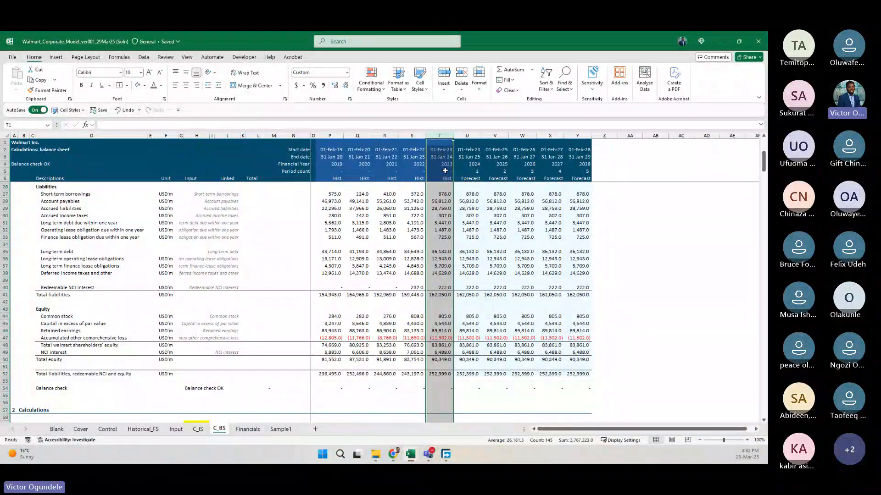
pyautogui.click(439, 156)
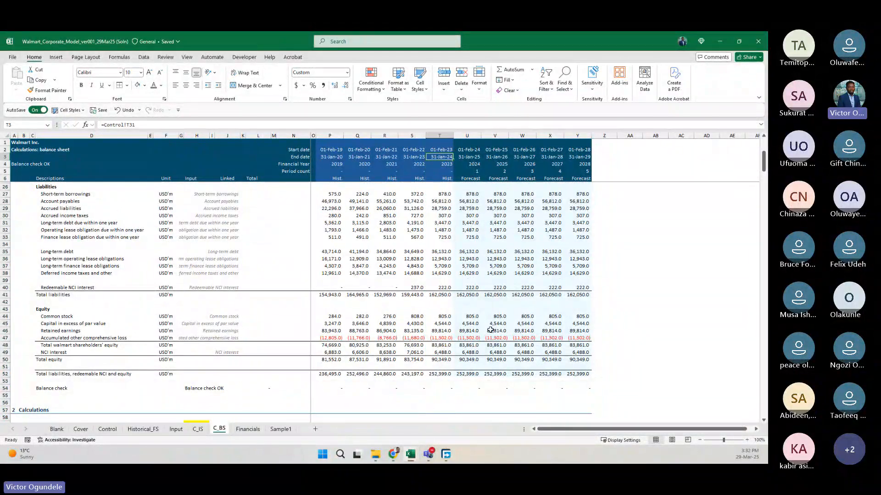
pyautogui.click(467, 373)
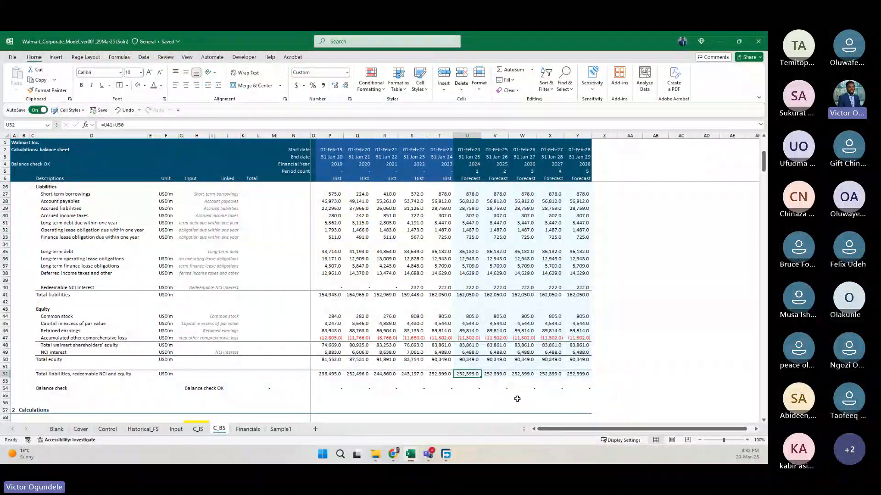
pyautogui.scroll(-2, 452, 385)
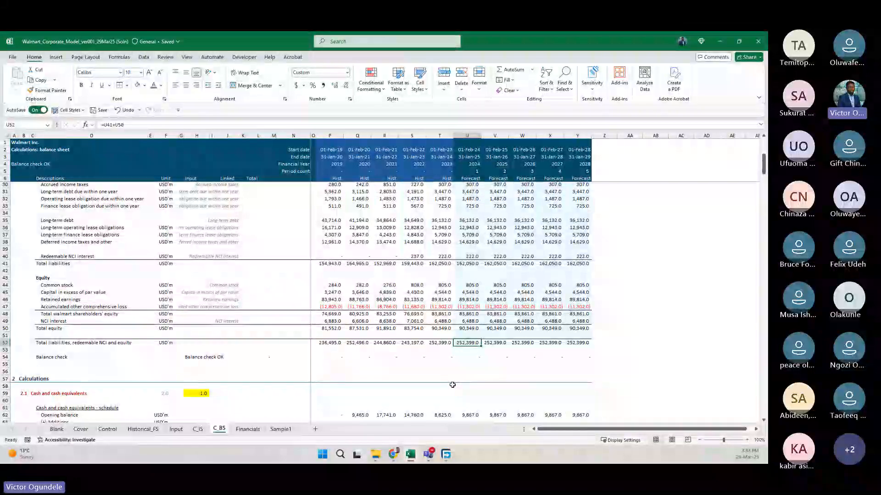
pyautogui.scroll(-7, 452, 385)
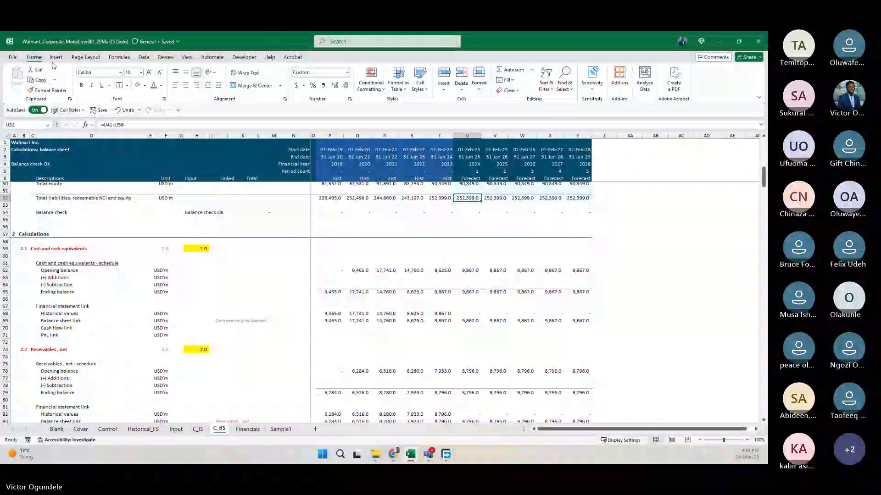
# Collapse the ribbon to enlarge the sheet area and review the balance sheet output from assets to the balance check.
pyautogui.doubleClick(38, 59)
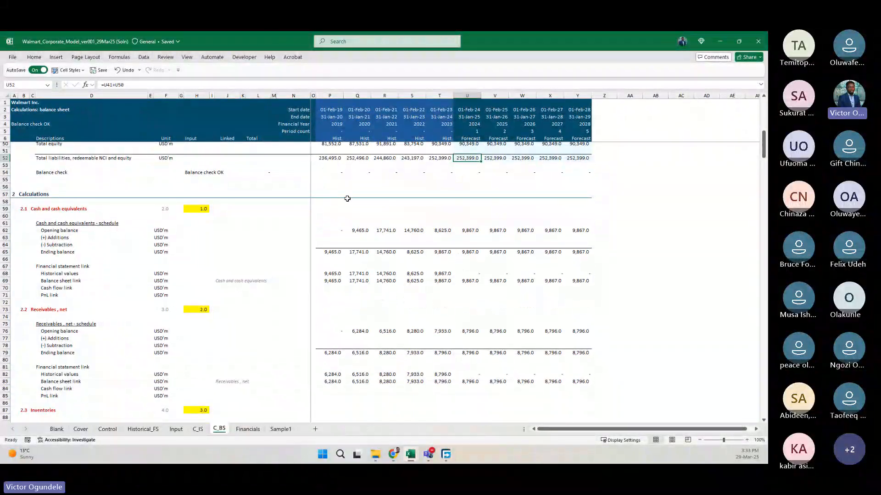
pyautogui.click(280, 200)
pyautogui.scroll(7, 279, 200)
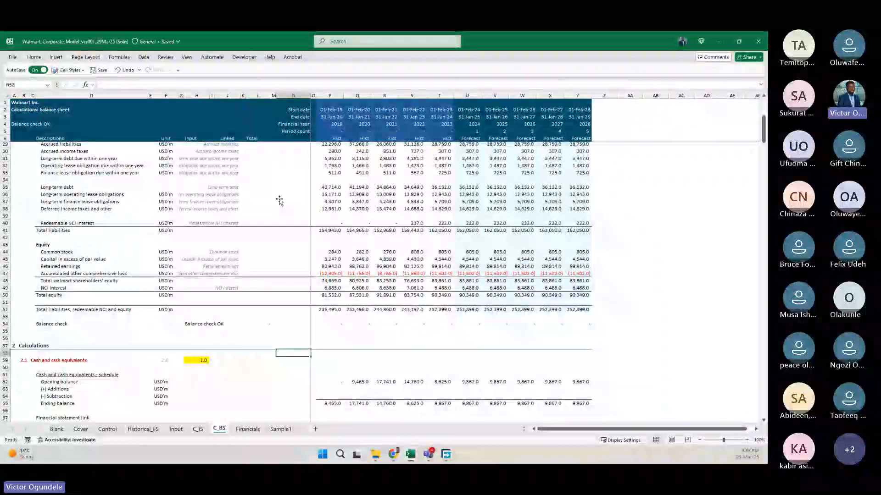
pyautogui.scroll(7, 279, 201)
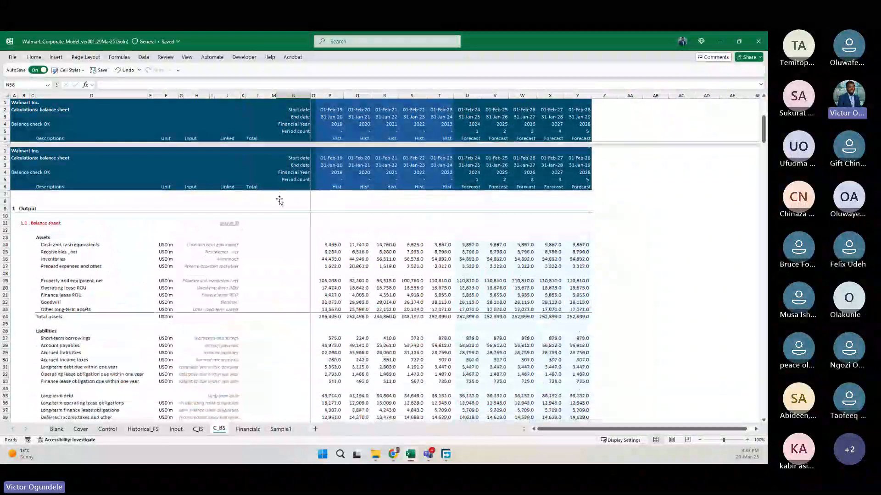
pyautogui.scroll(-5, 269, 295)
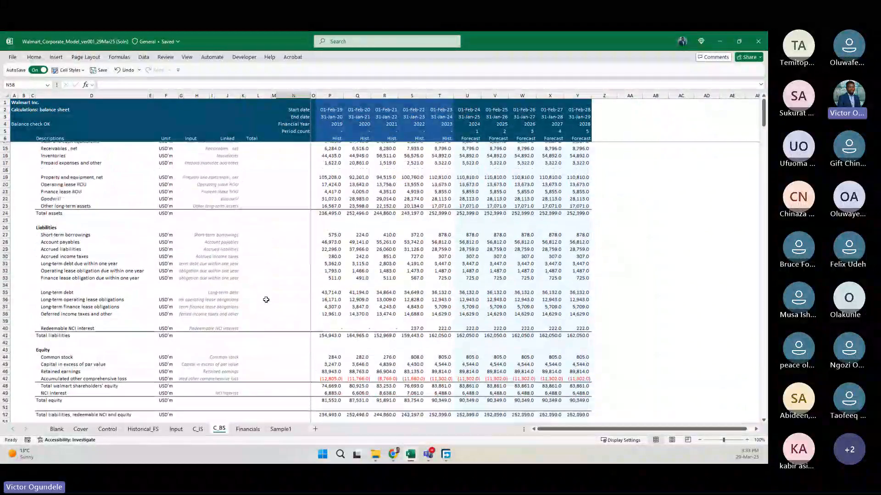
pyautogui.scroll(-4, 252, 314)
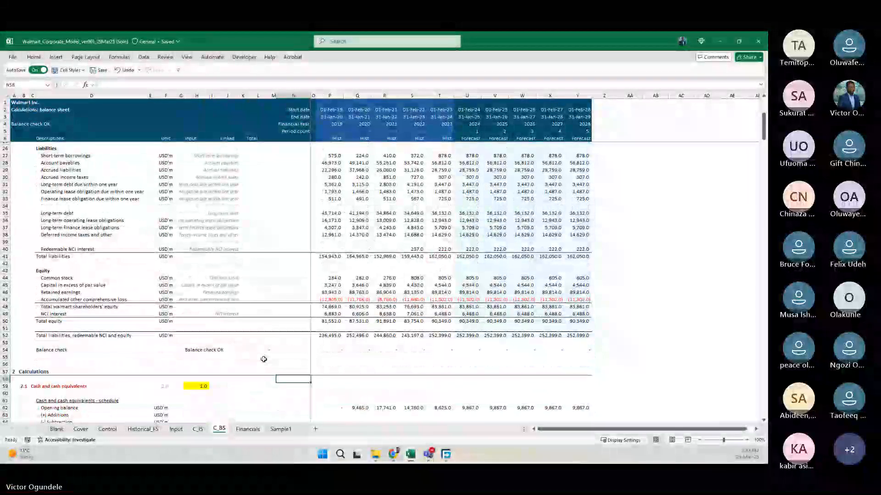
pyautogui.click(262, 365)
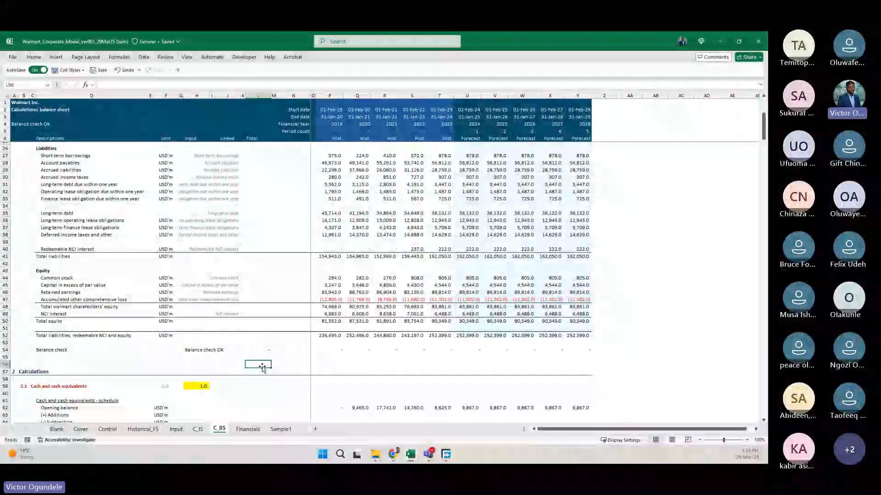
# View the C_IS income statement output and examine the cash, receivables and inventories schedules in the C_BS calculations section.
pyautogui.hotkey('ctrl', 'pageup')
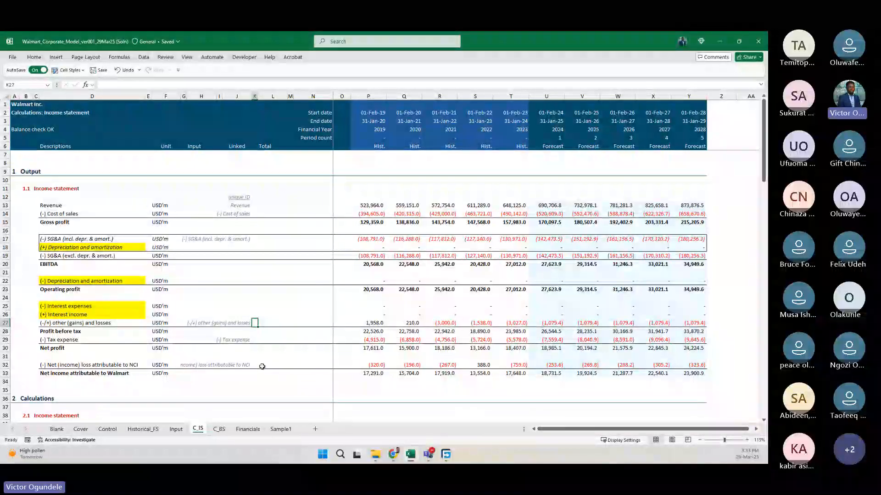
pyautogui.hotkey('ctrl', 'pagedown')
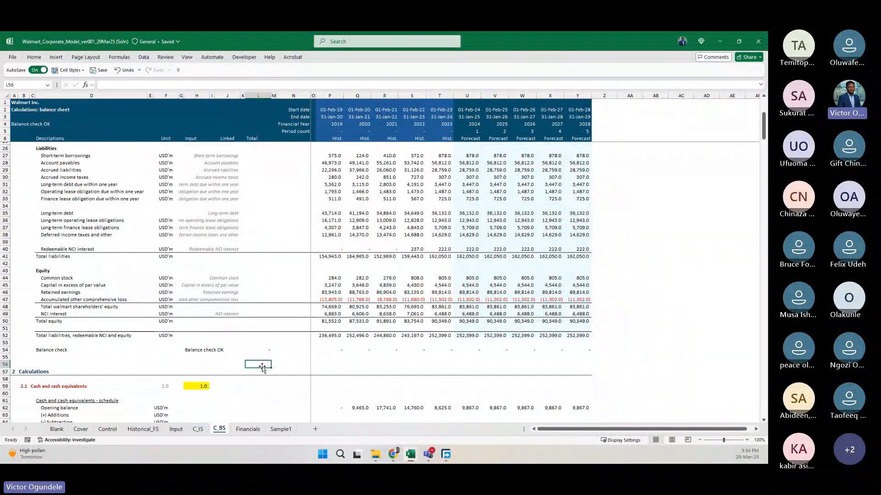
pyautogui.scroll(-3, 262, 367)
pyautogui.scroll(-1, 263, 367)
pyautogui.click(238, 371)
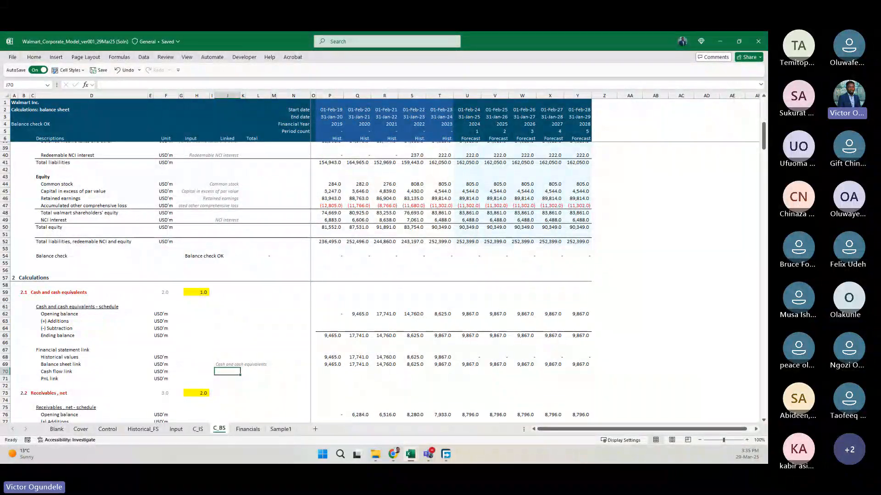
pyautogui.click(236, 351)
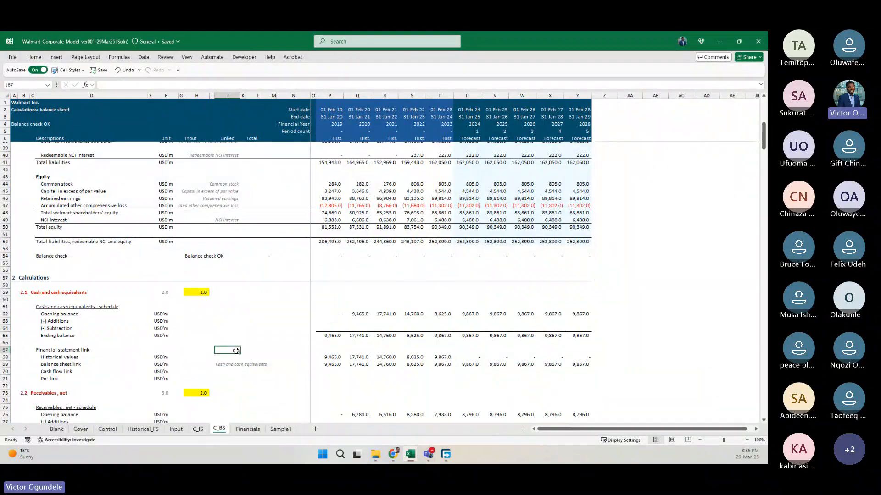
pyautogui.scroll(-8, 236, 350)
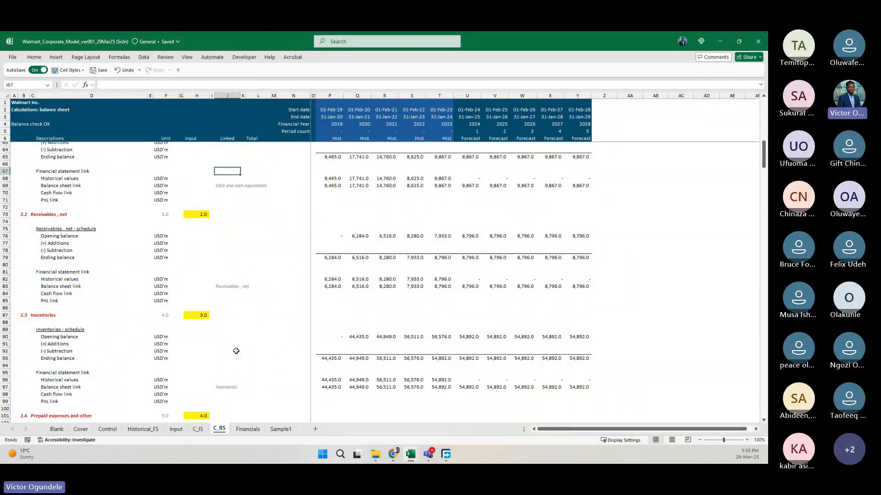
pyautogui.scroll(16, 236, 351)
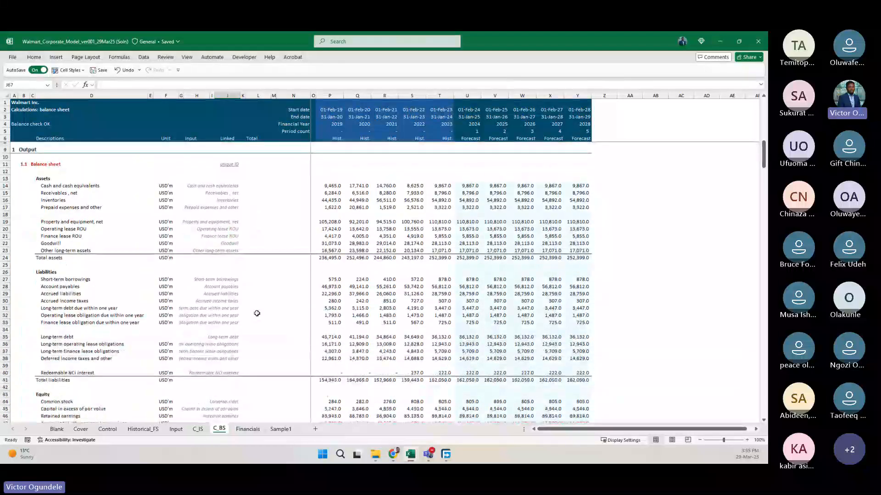
# Review the unique IDs and line items of the balance sheet output, including the ID for deferred income taxes and other.
pyautogui.scroll(-1, 257, 313)
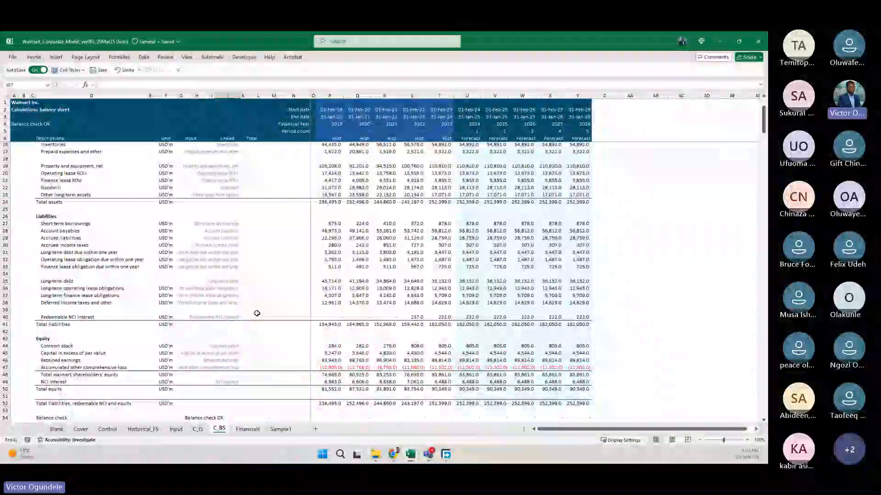
pyautogui.click(233, 303)
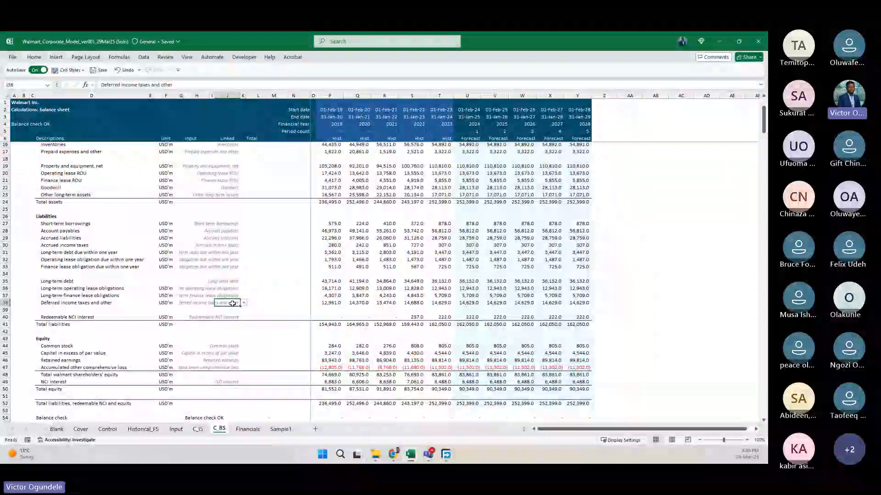
pyautogui.scroll(2, 232, 303)
pyautogui.scroll(3, 232, 303)
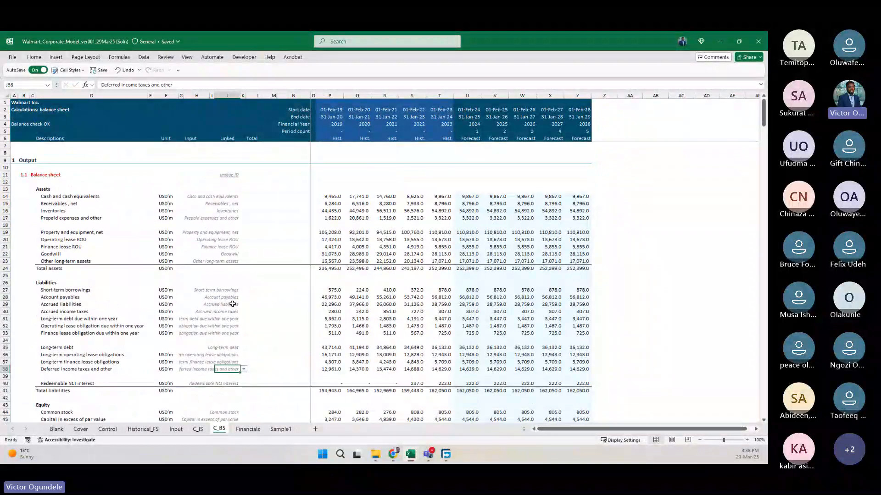
pyautogui.scroll(-4, 233, 304)
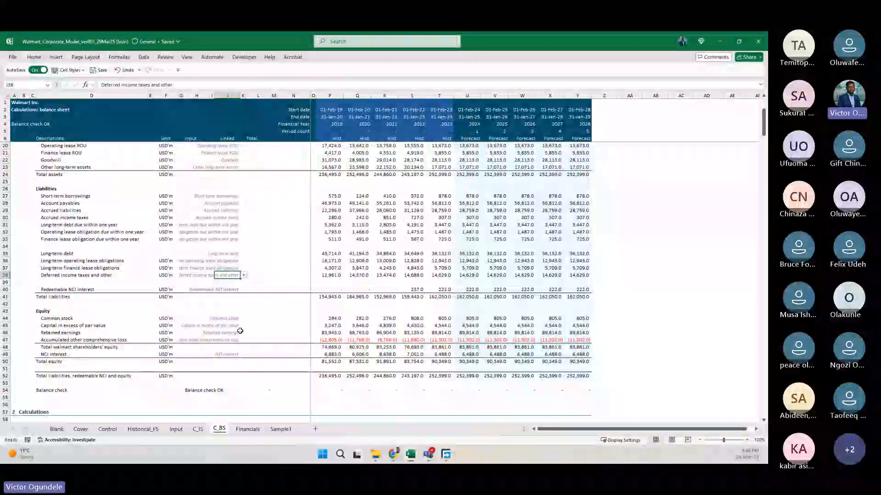
pyautogui.click(258, 326)
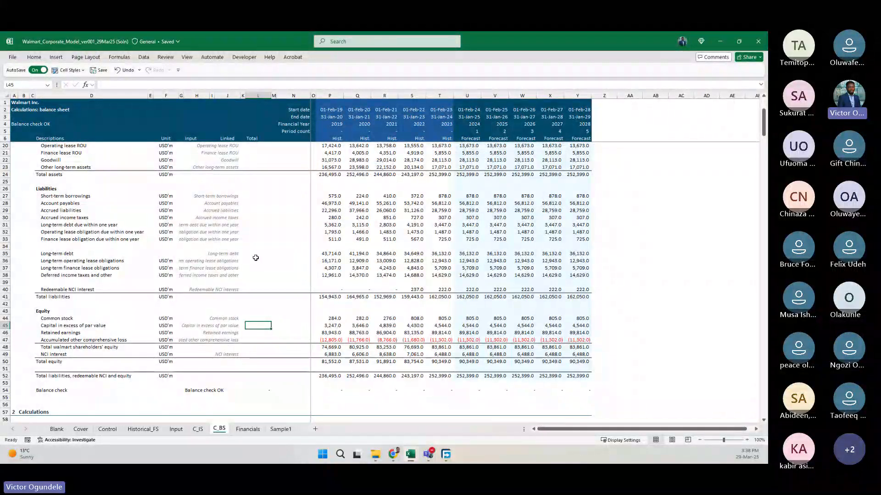
pyautogui.scroll(3, 255, 258)
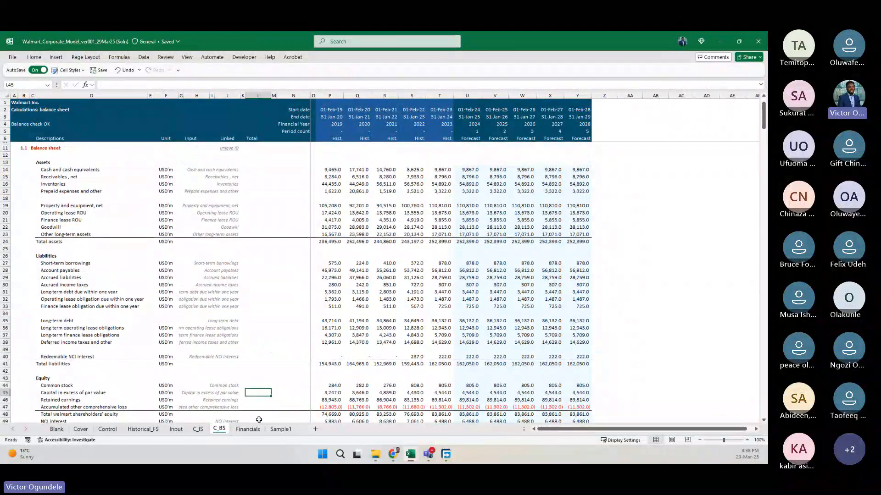
pyautogui.scroll(-7, 259, 404)
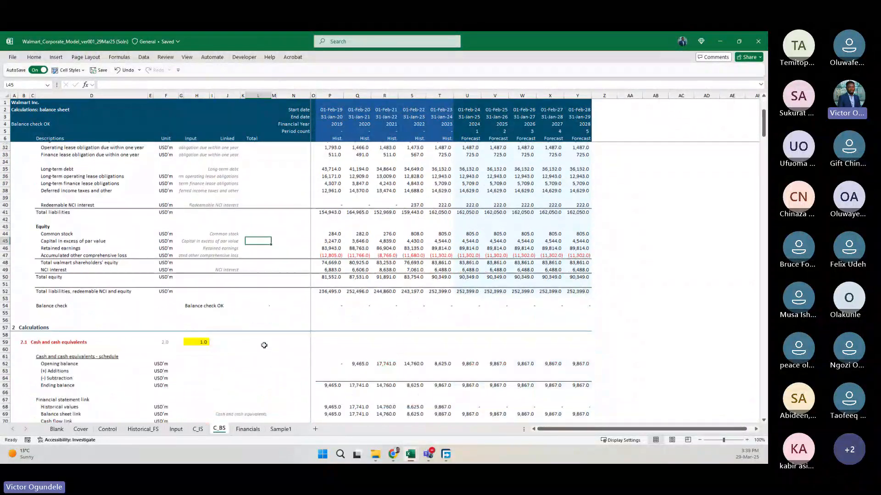
pyautogui.scroll(-1, 264, 345)
pyautogui.scroll(5, 266, 353)
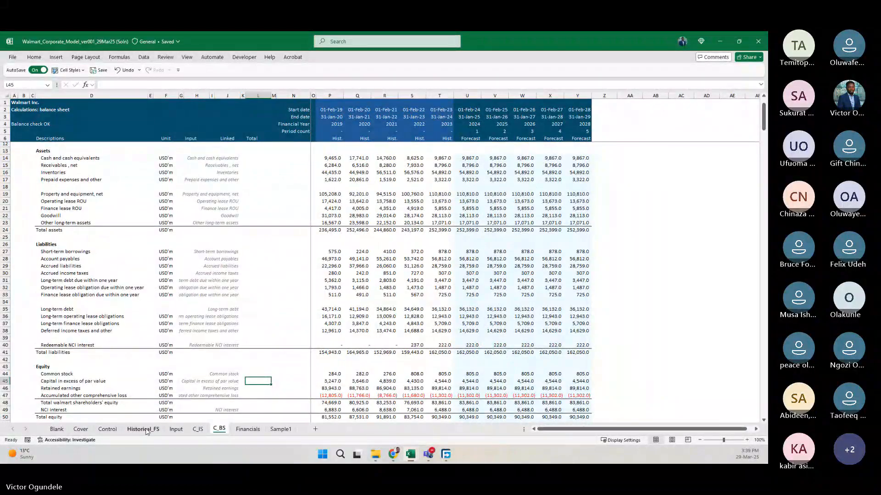
# Check the C_IS sheet, return to C_BS and examine the output from assets to the cash and receivables schedules.
pyautogui.click(195, 430)
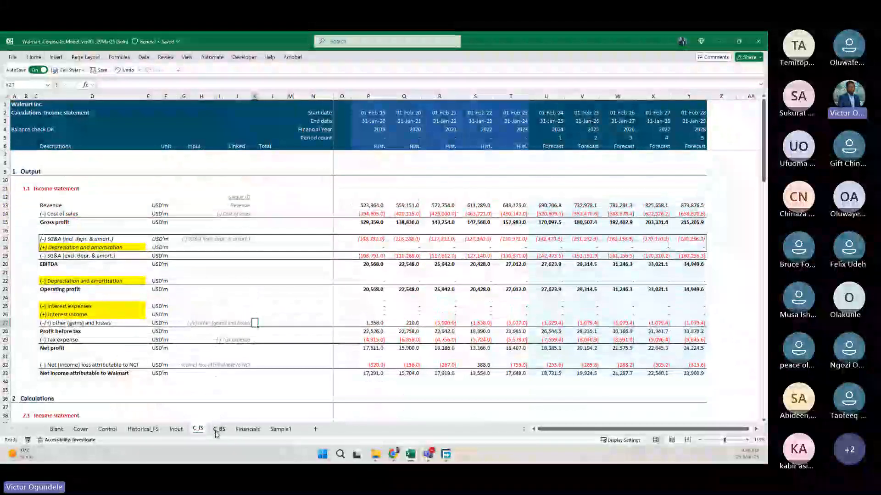
pyautogui.click(218, 430)
pyautogui.scroll(10, 281, 249)
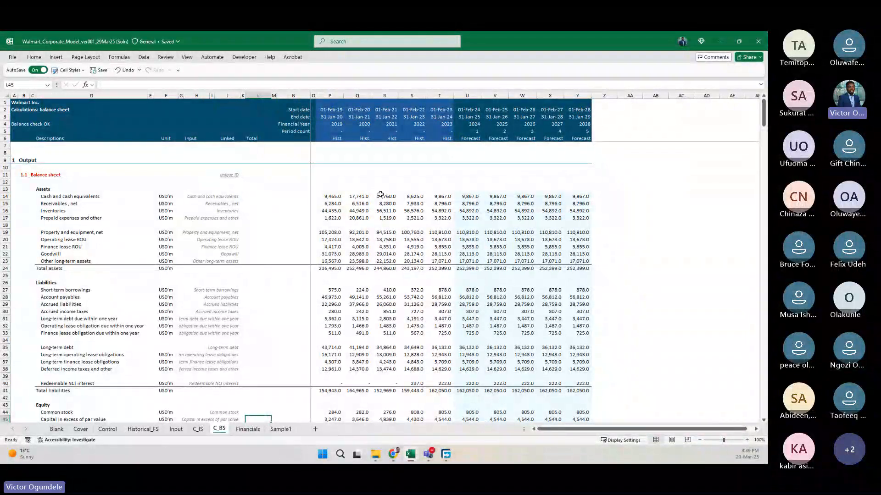
pyautogui.scroll(-6, 388, 312)
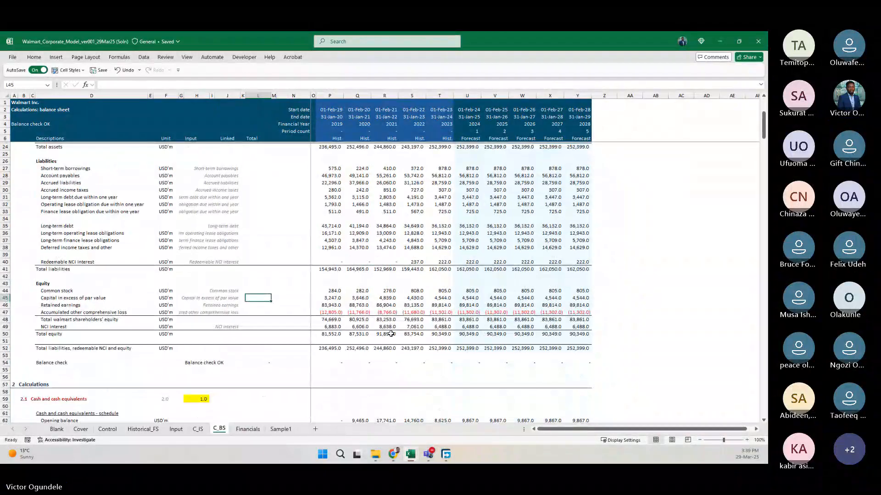
pyautogui.scroll(-5, 391, 334)
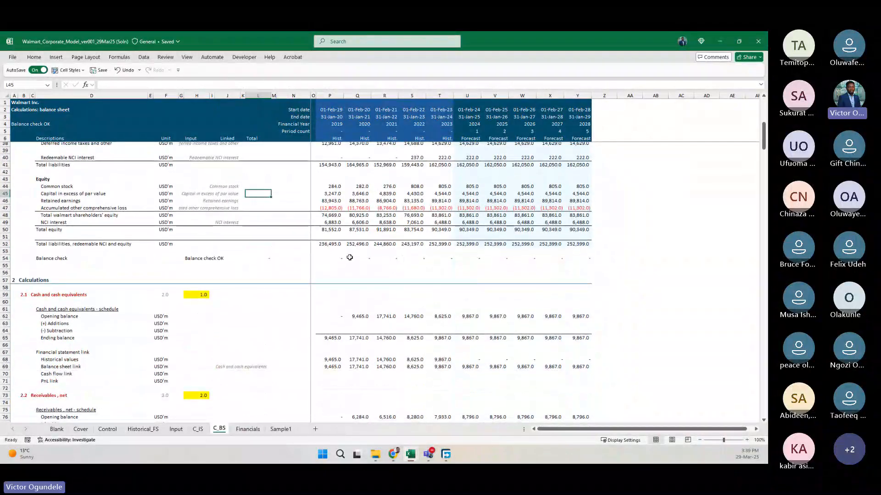
pyautogui.scroll(-3, 350, 258)
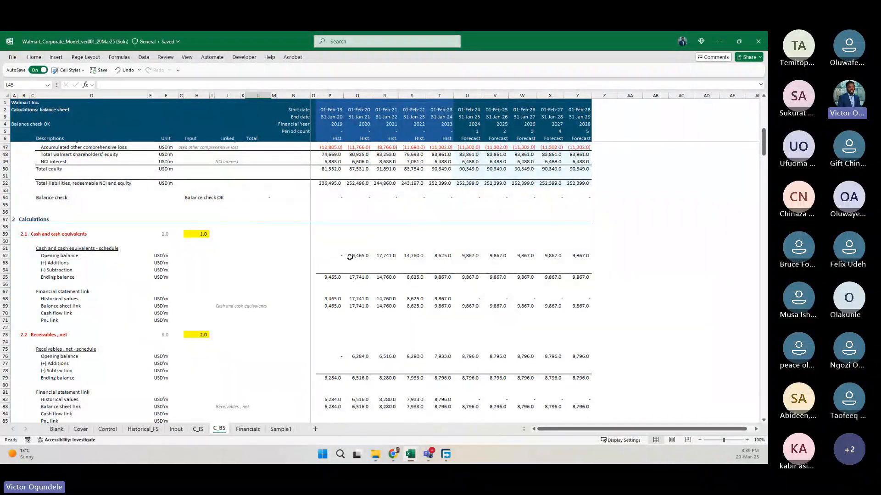
pyautogui.scroll(3, 349, 258)
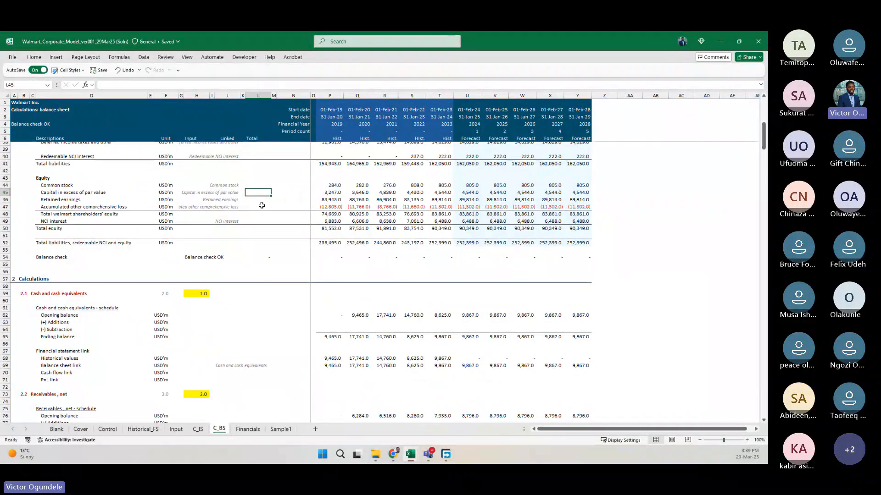
pyautogui.scroll(6, 261, 205)
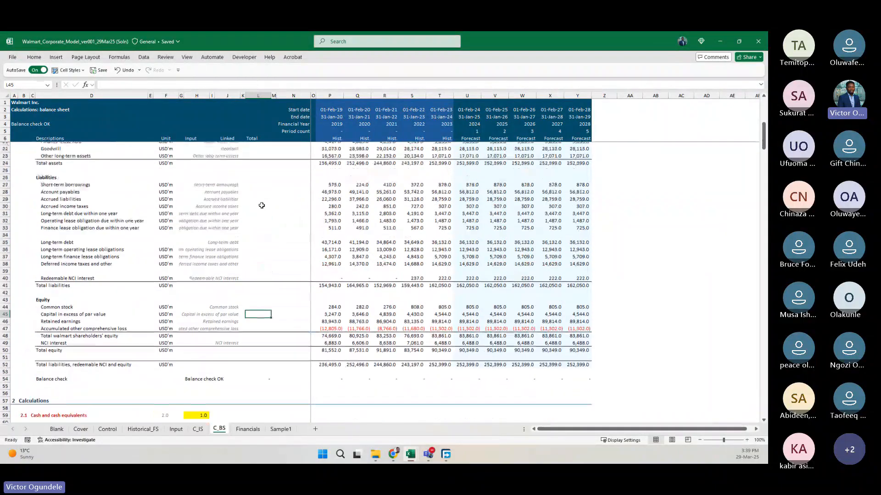
pyautogui.scroll(3, 261, 205)
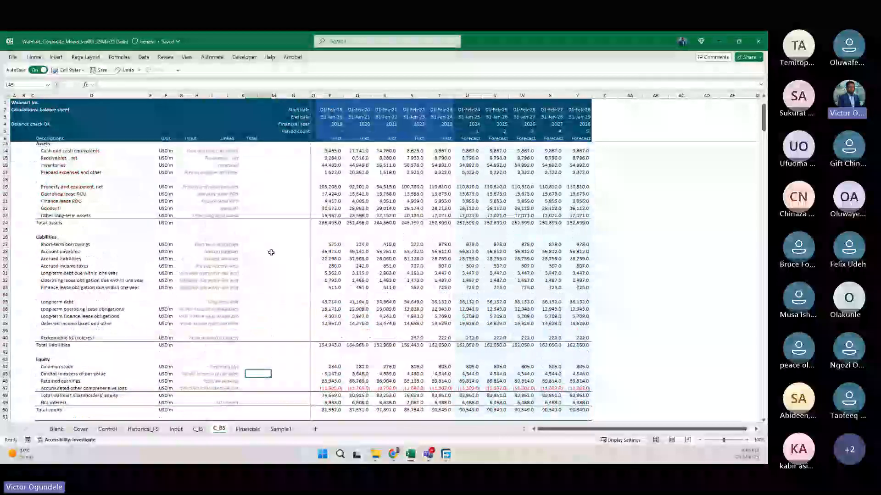
pyautogui.scroll(-2, 271, 253)
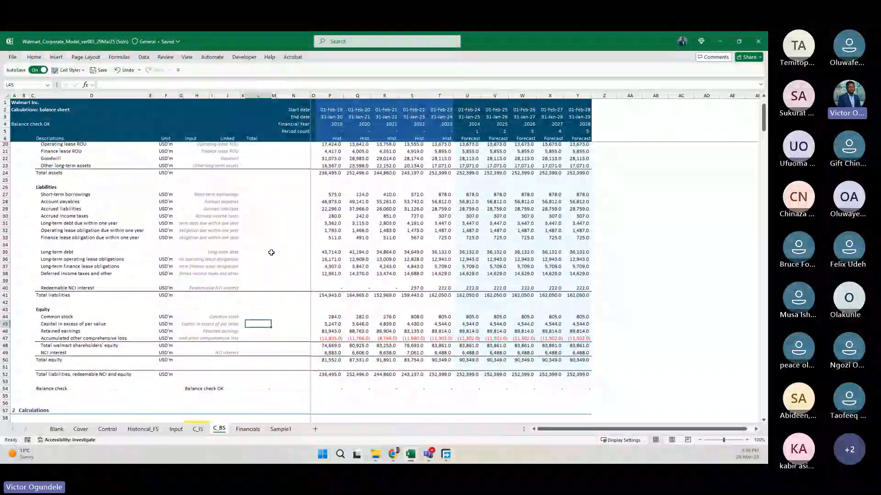
# Examine the cash, receivables and inventories schedules in the calculations section of C_BS, and return to the balance sheet output.
pyautogui.scroll(-13, 271, 252)
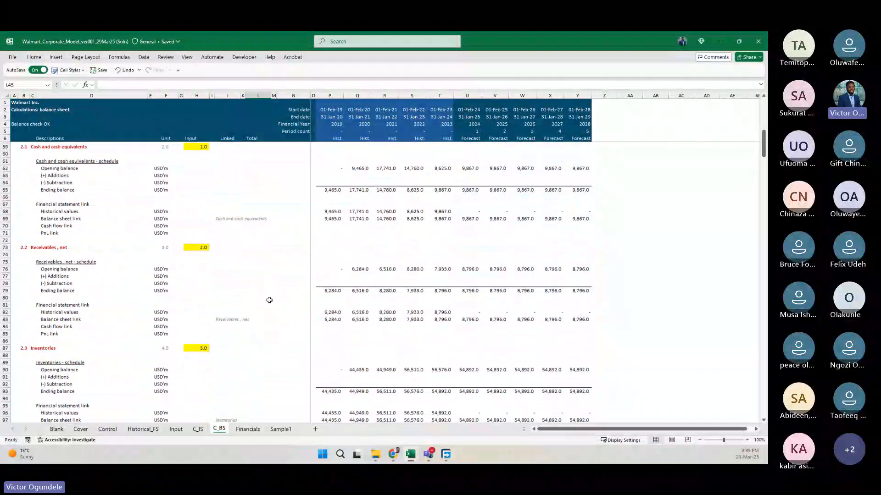
pyautogui.scroll(-2, 270, 300)
pyautogui.scroll(19, 269, 300)
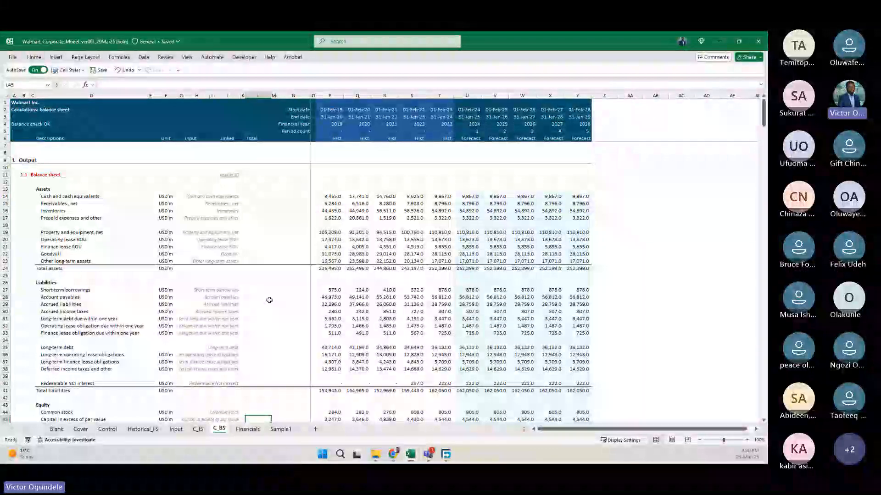
pyautogui.click(282, 284)
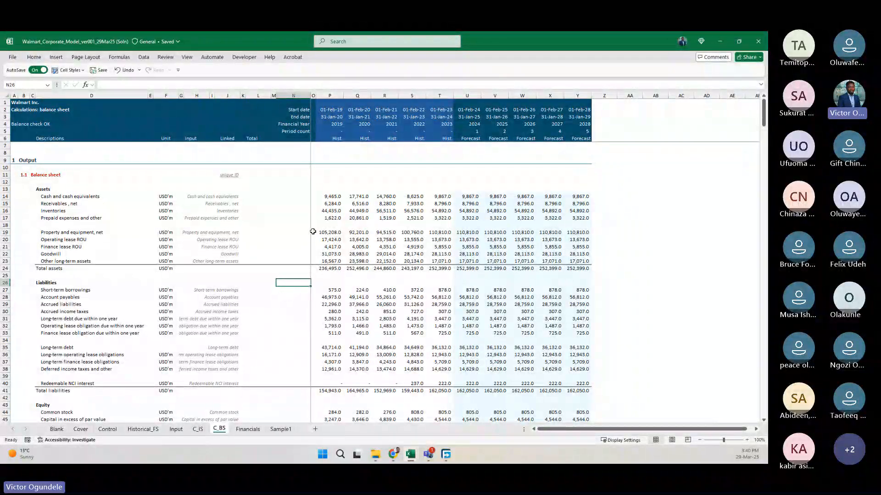
pyautogui.click(301, 224)
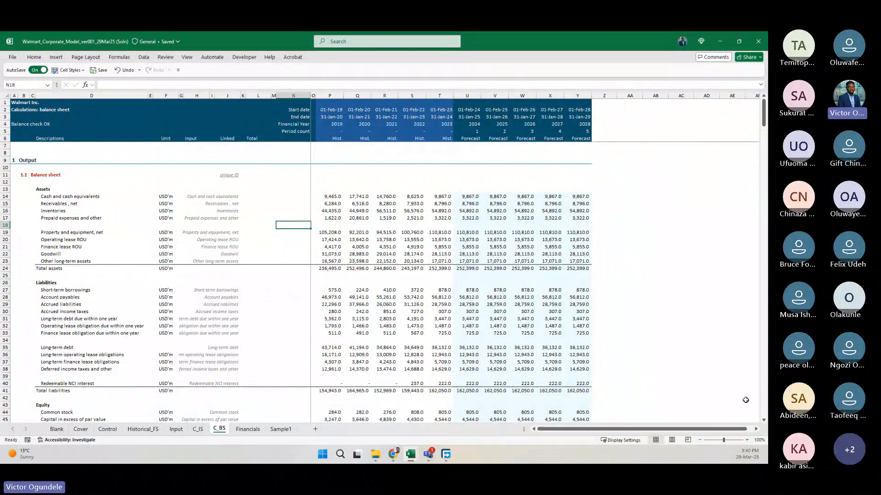
# Enlarge the C_BS sheet view to 120% and review it from the assets through the balance check to the cash schedule.
pyautogui.click(746, 441)
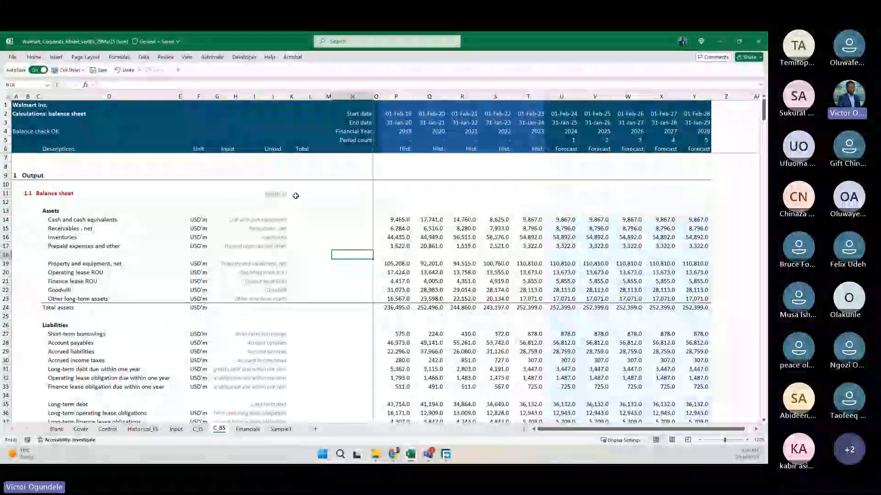
pyautogui.click(309, 202)
pyautogui.scroll(-1, 330, 353)
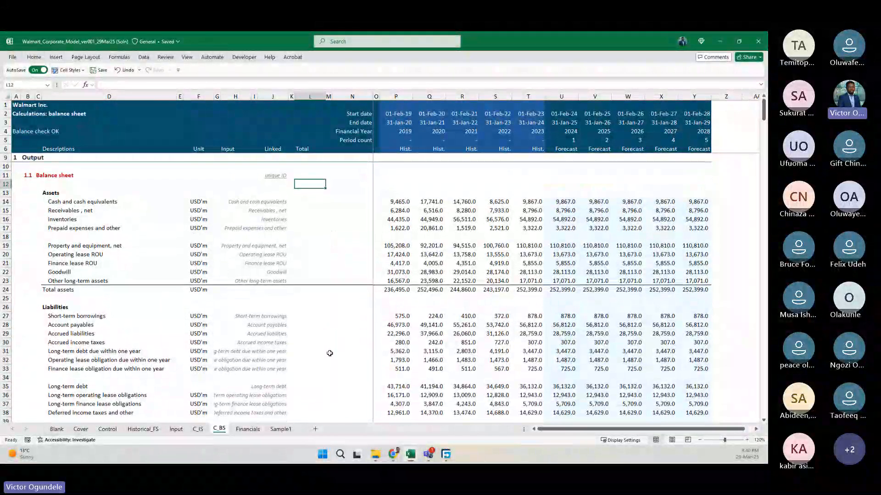
pyautogui.scroll(-1, 330, 353)
pyautogui.scroll(-7, 329, 353)
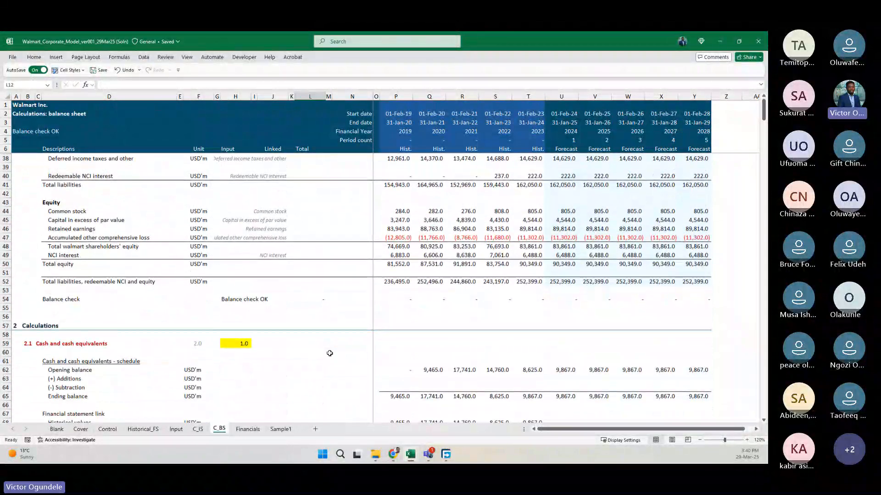
pyautogui.scroll(-2, 329, 353)
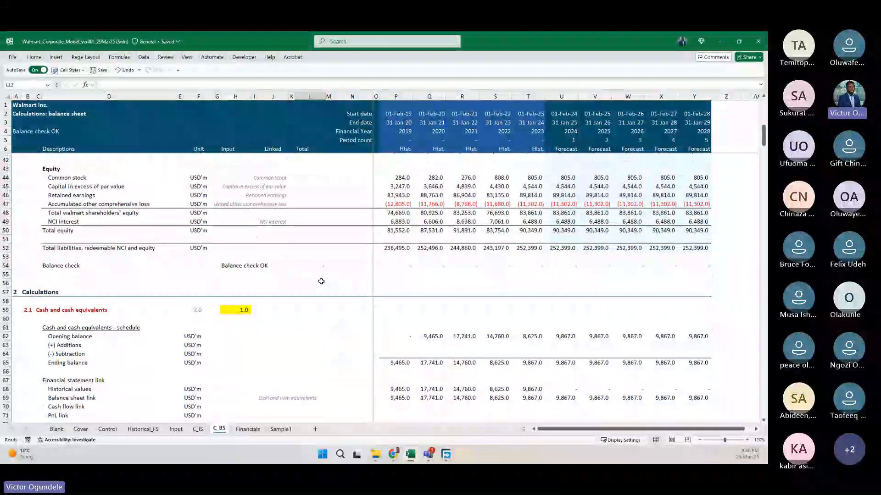
pyautogui.scroll(12, 321, 281)
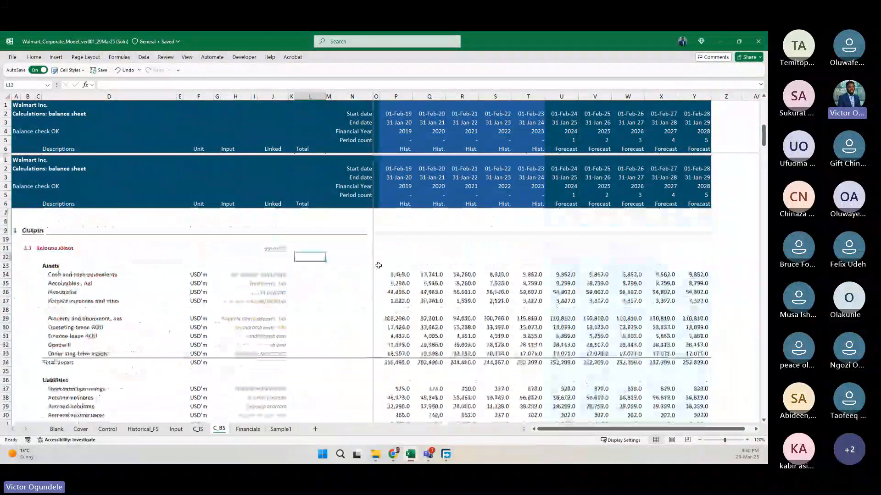
# Inspect the SUMIFS formula behind the 2019 cash and cash equivalents figure in the balance sheet output.
pyautogui.click(390, 221)
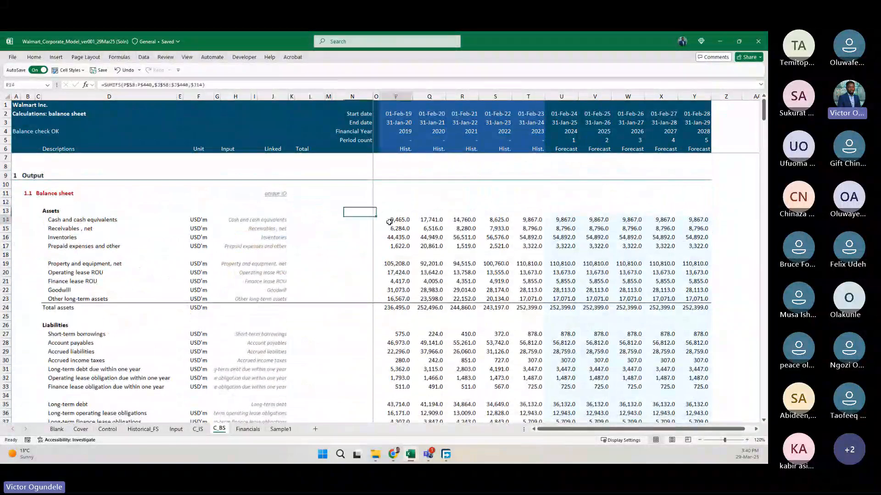
pyautogui.scroll(-1, 403, 310)
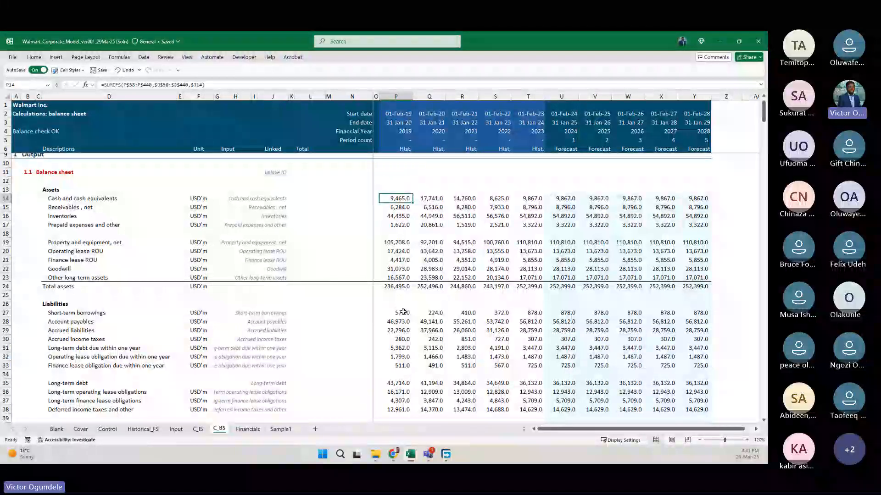
pyautogui.scroll(-5, 403, 321)
pyautogui.scroll(6, 403, 332)
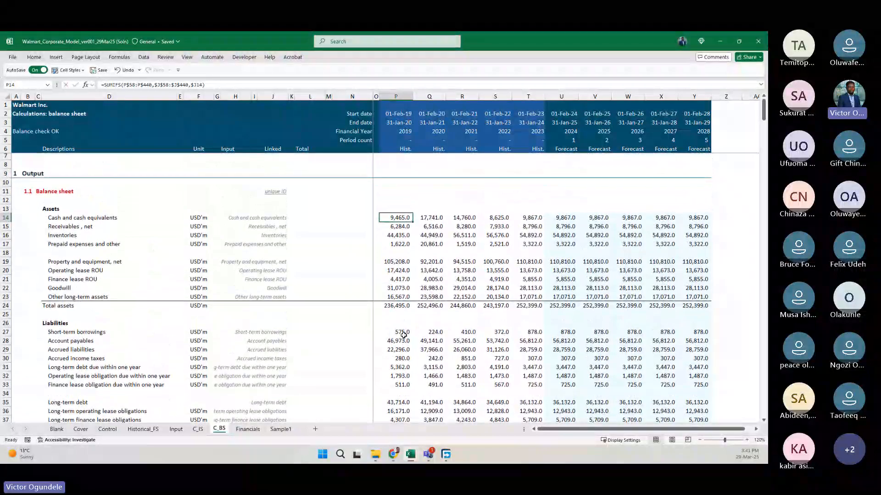
pyautogui.write('=')
pyautogui.scroll(-6, 403, 336)
pyautogui.scroll(-10, 403, 336)
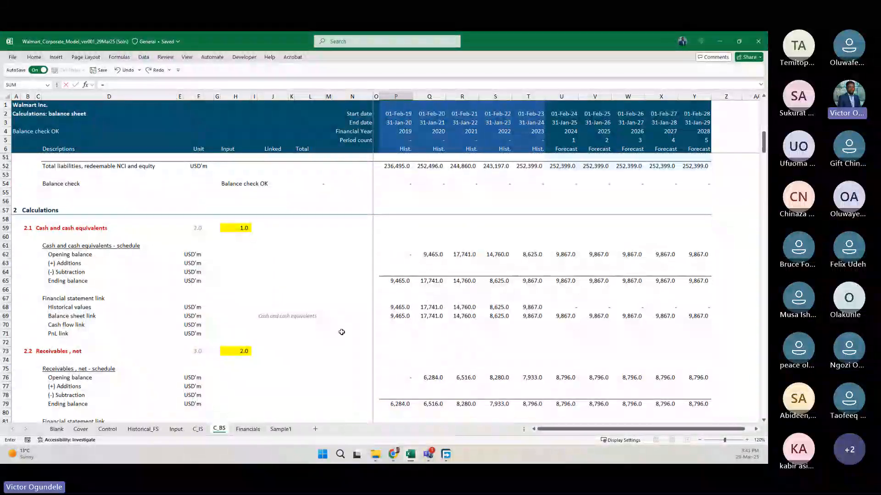
pyautogui.press('Escape')
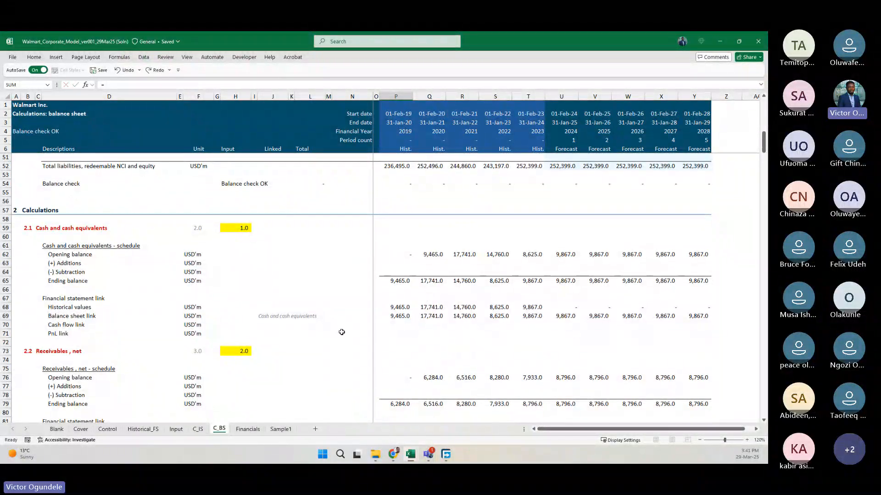
pyautogui.scroll(2, 338, 231)
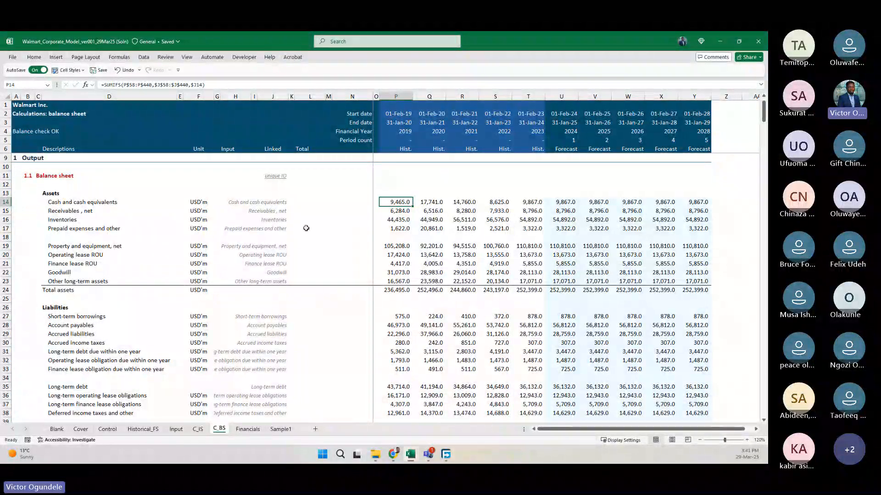
pyautogui.click(309, 210)
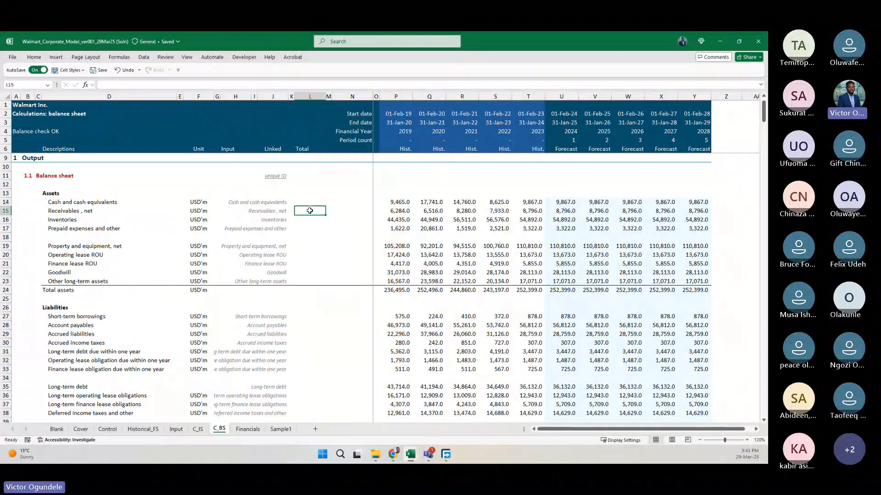
pyautogui.scroll(1, 309, 210)
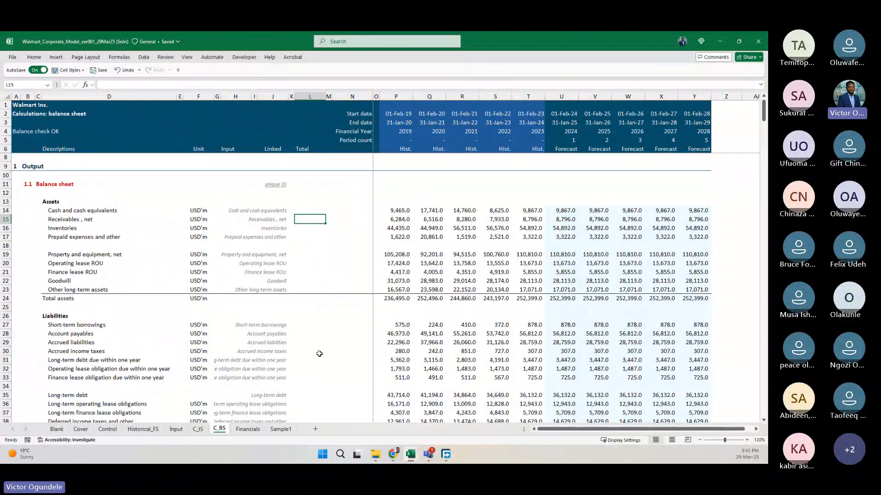
pyautogui.scroll(-2, 319, 353)
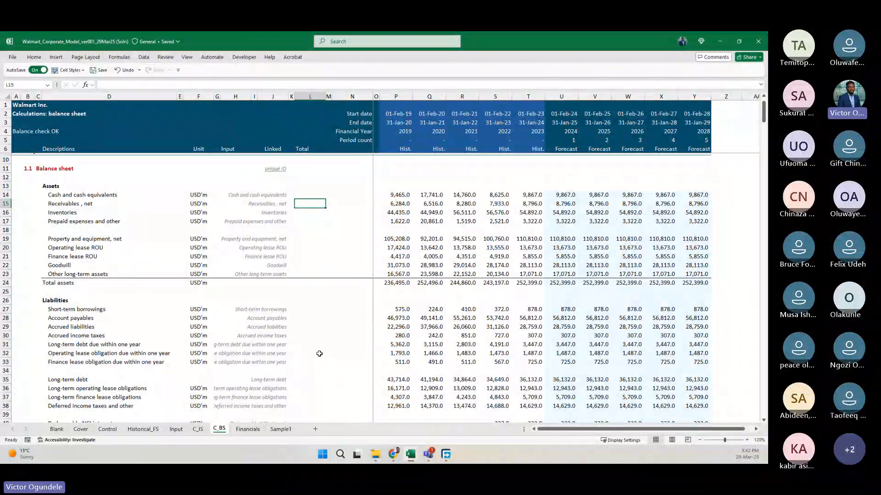
pyautogui.scroll(1, 316, 348)
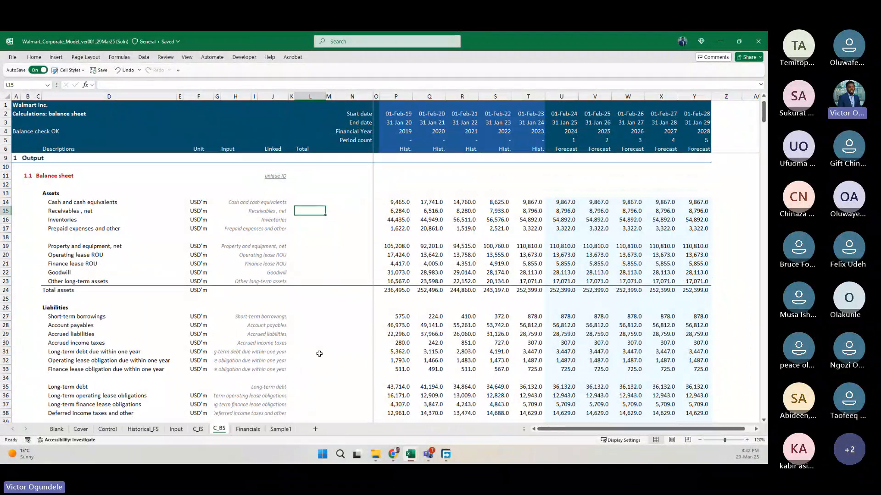